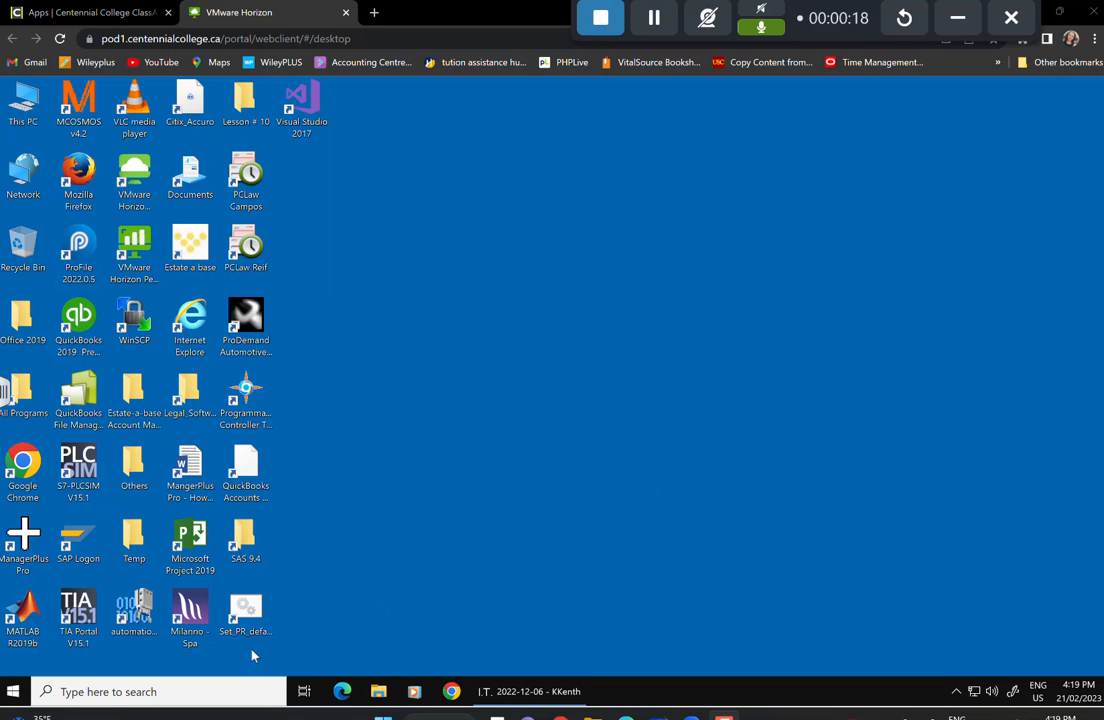
Launch Sage 300 Database Load from the Start menu's Sage folder and sign in with the admin password.
{"action": "left_click", "coordinate": [8, 697]}
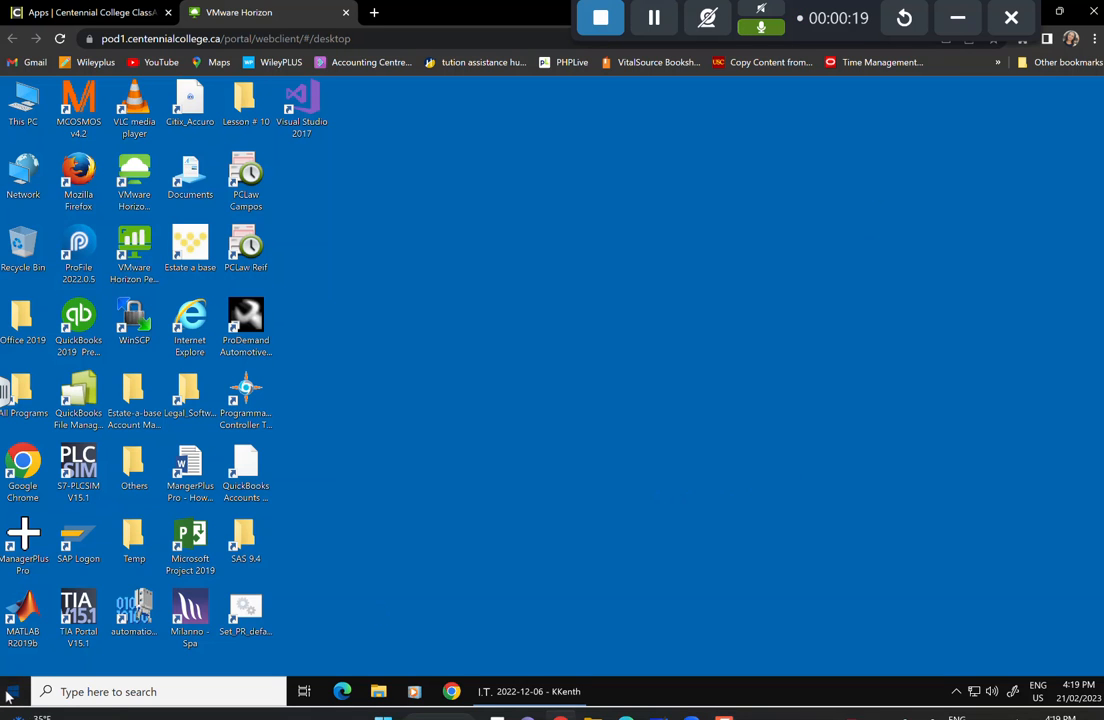
{"action": "scroll", "coordinate": [117, 553], "scroll_direction": "down", "scroll_amount": 5}
{"action": "scroll", "coordinate": [117, 553], "scroll_direction": "down", "scroll_amount": 10}
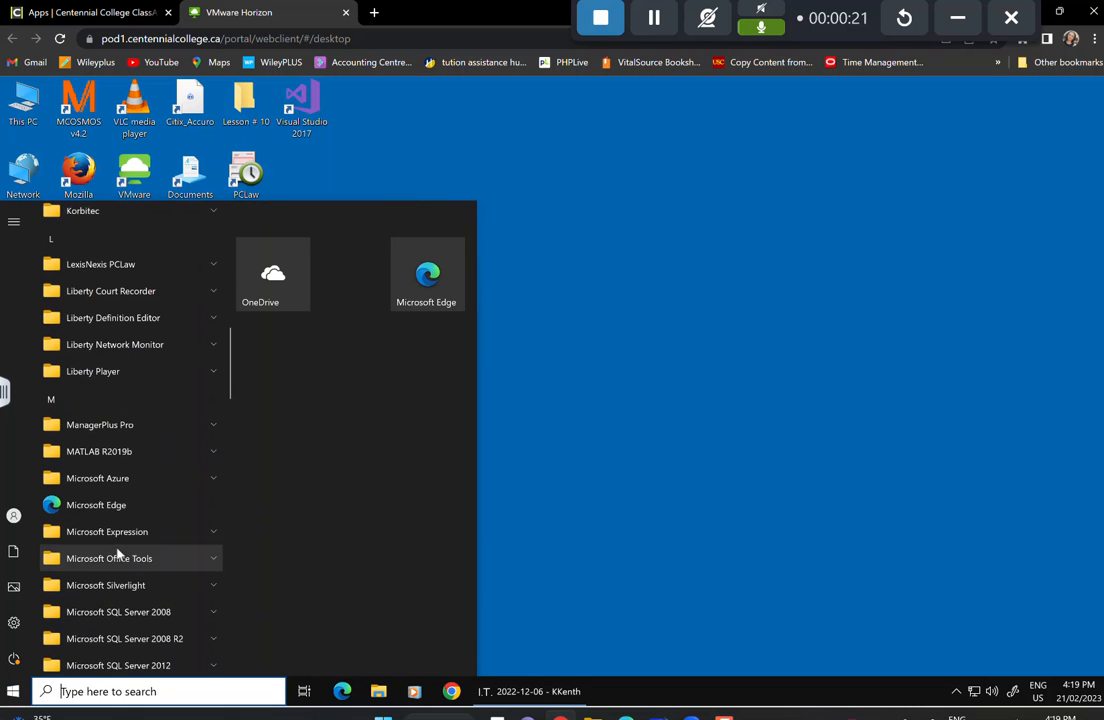
{"action": "scroll", "coordinate": [121, 549], "scroll_direction": "down", "scroll_amount": 5}
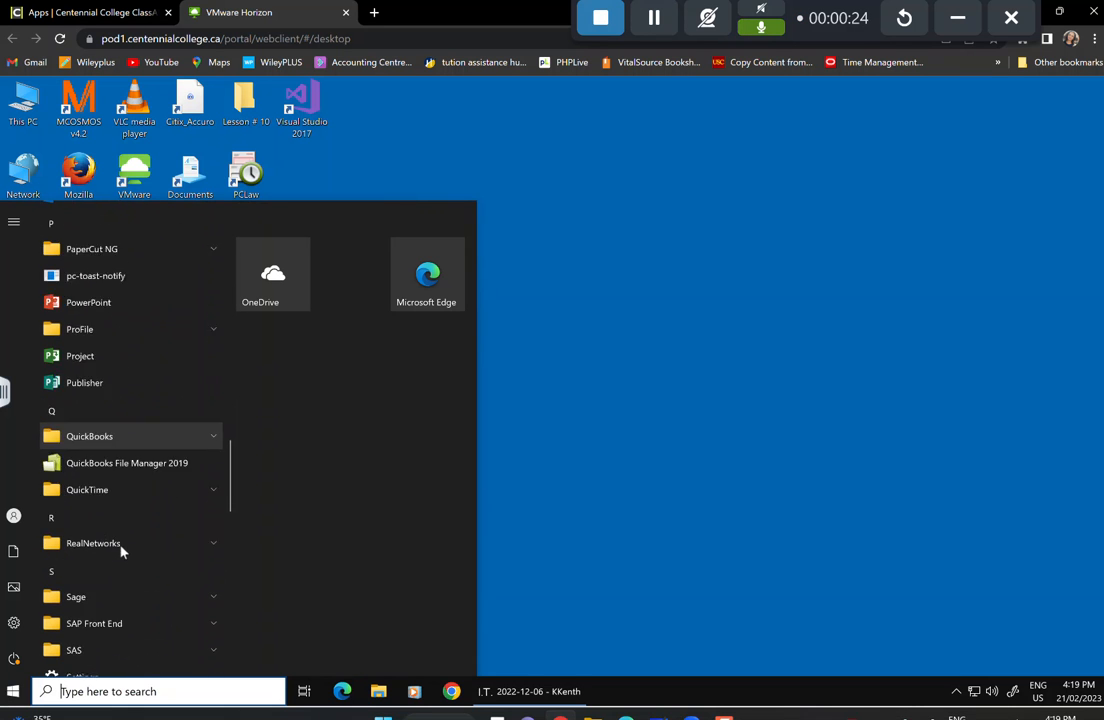
{"action": "left_click", "coordinate": [57, 424]}
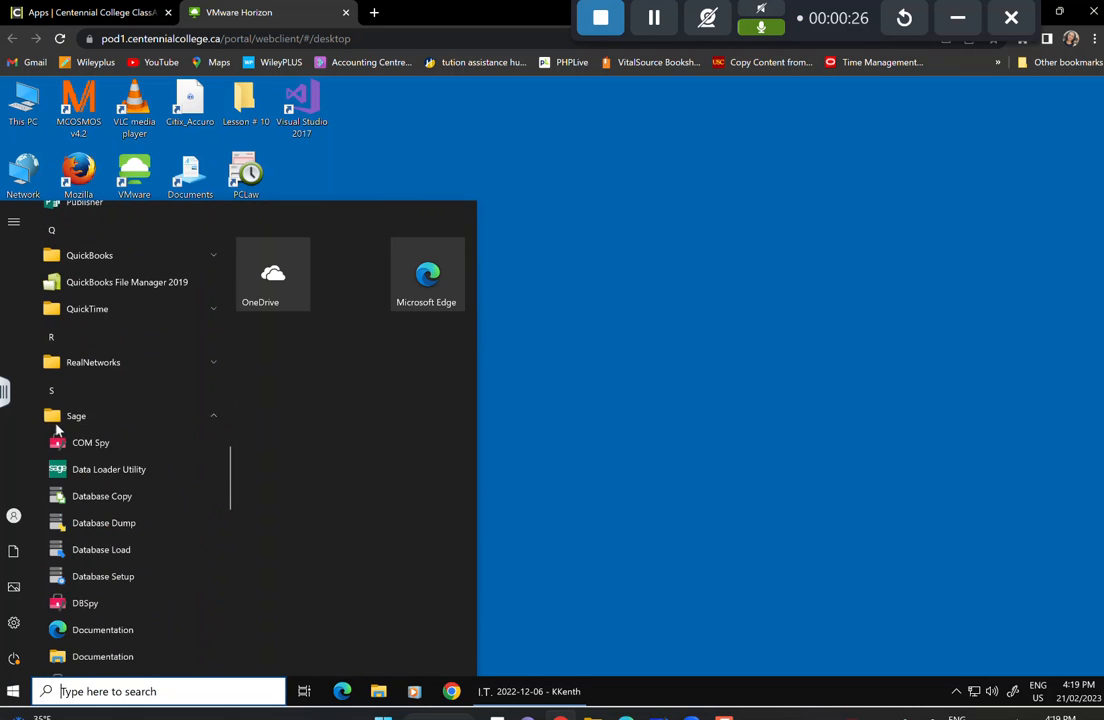
{"action": "left_click", "coordinate": [117, 552]}
{"action": "left_click", "coordinate": [527, 432]}
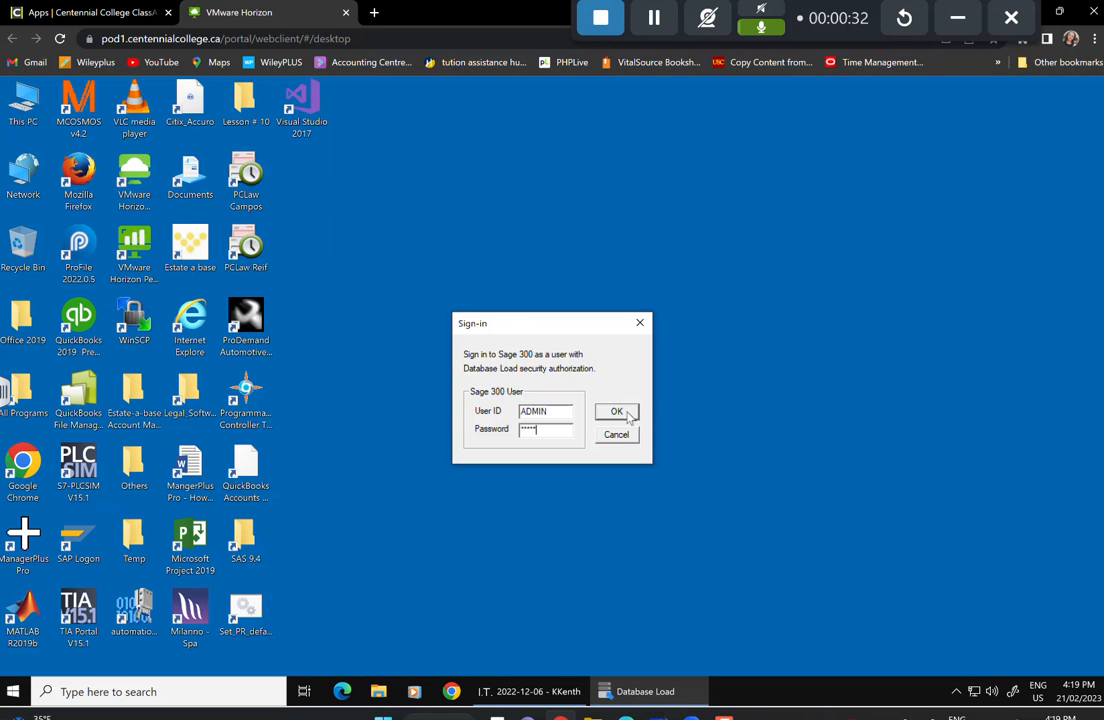
{"action": "left_click", "coordinate": [632, 411]}
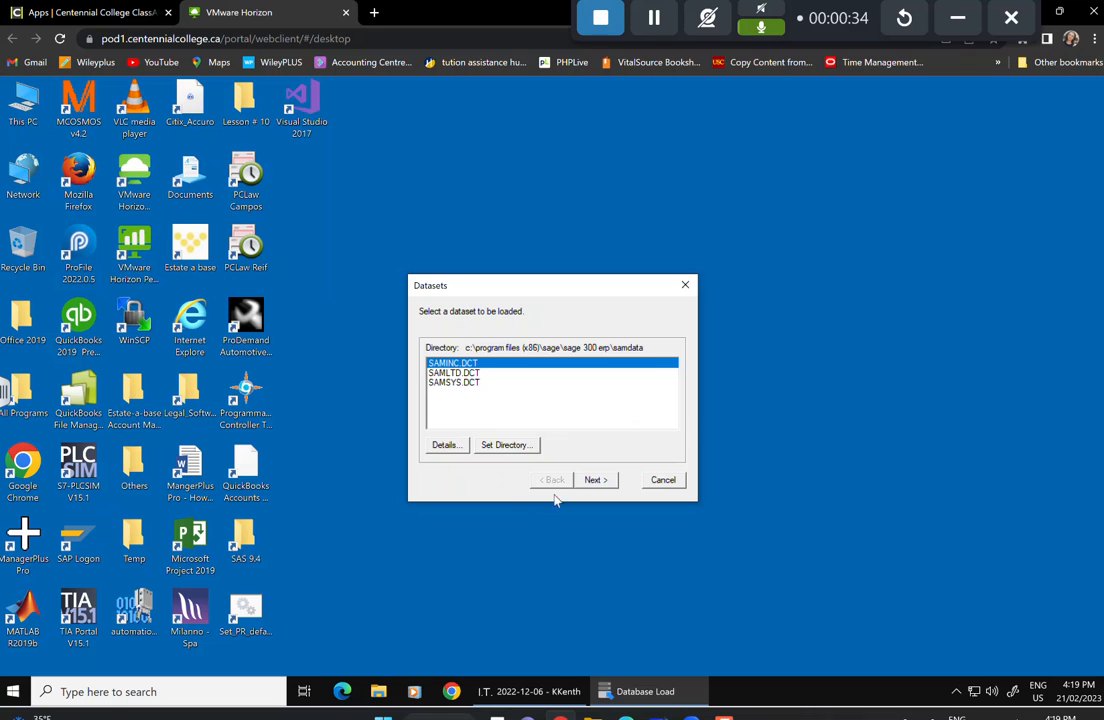
Set the dataset load directory to Desktop\Lesson # 10.
{"action": "left_click", "coordinate": [522, 445]}
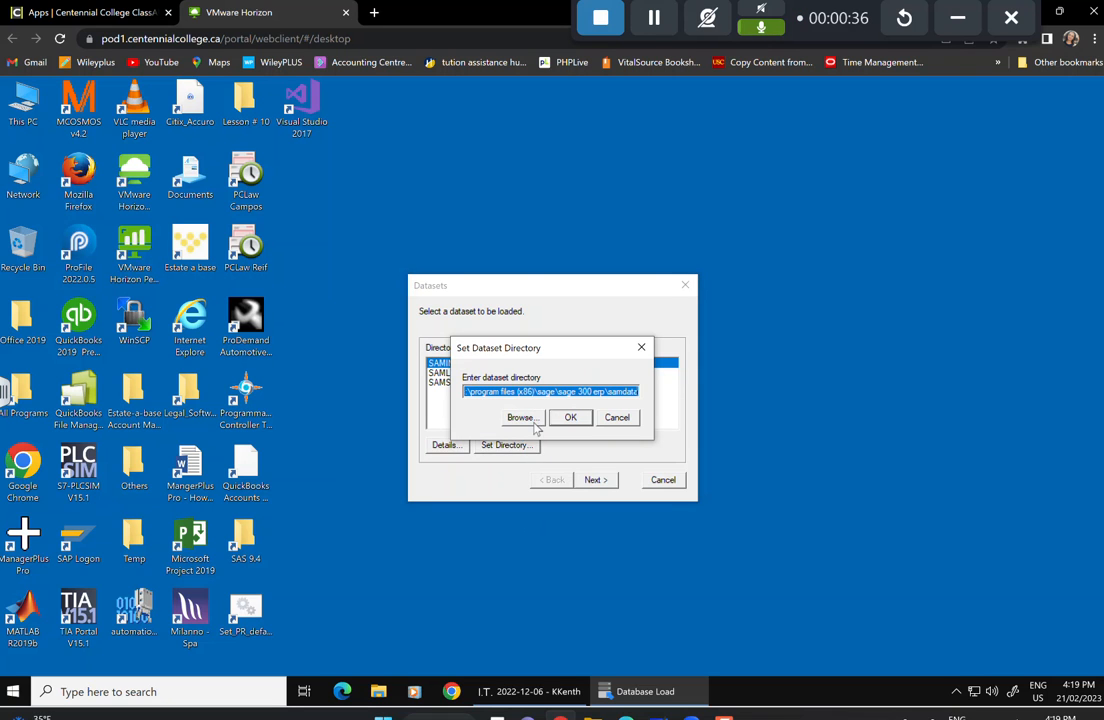
{"action": "left_click", "coordinate": [530, 419]}
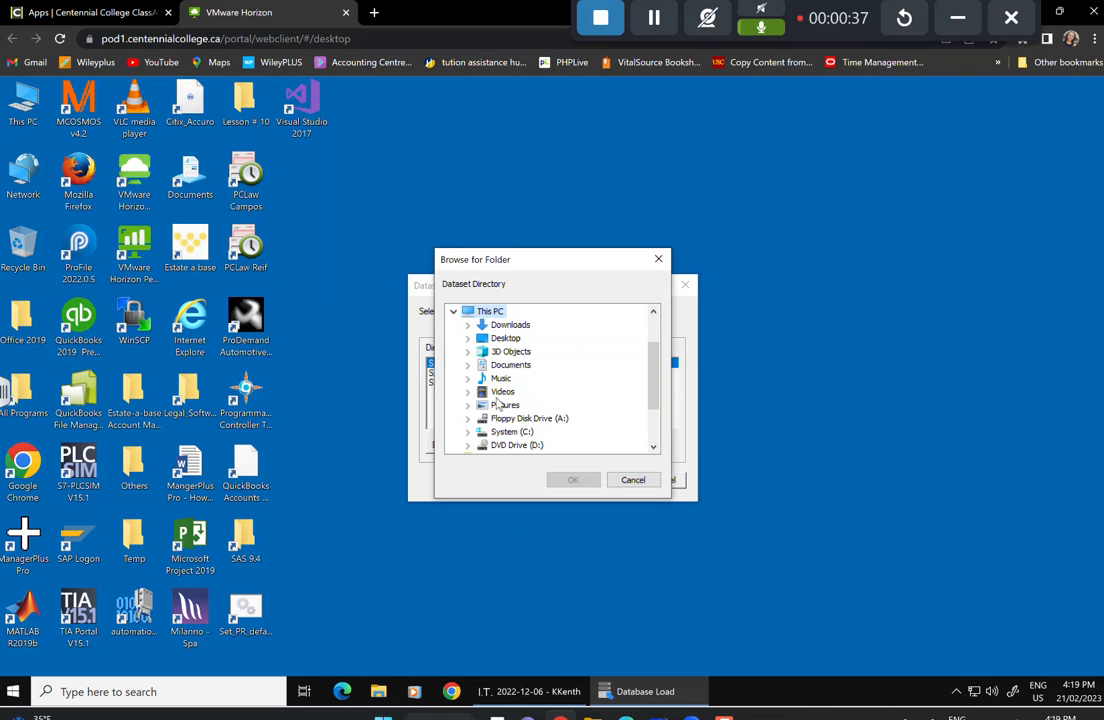
{"action": "double_click", "coordinate": [505, 339]}
{"action": "left_click", "coordinate": [520, 366]}
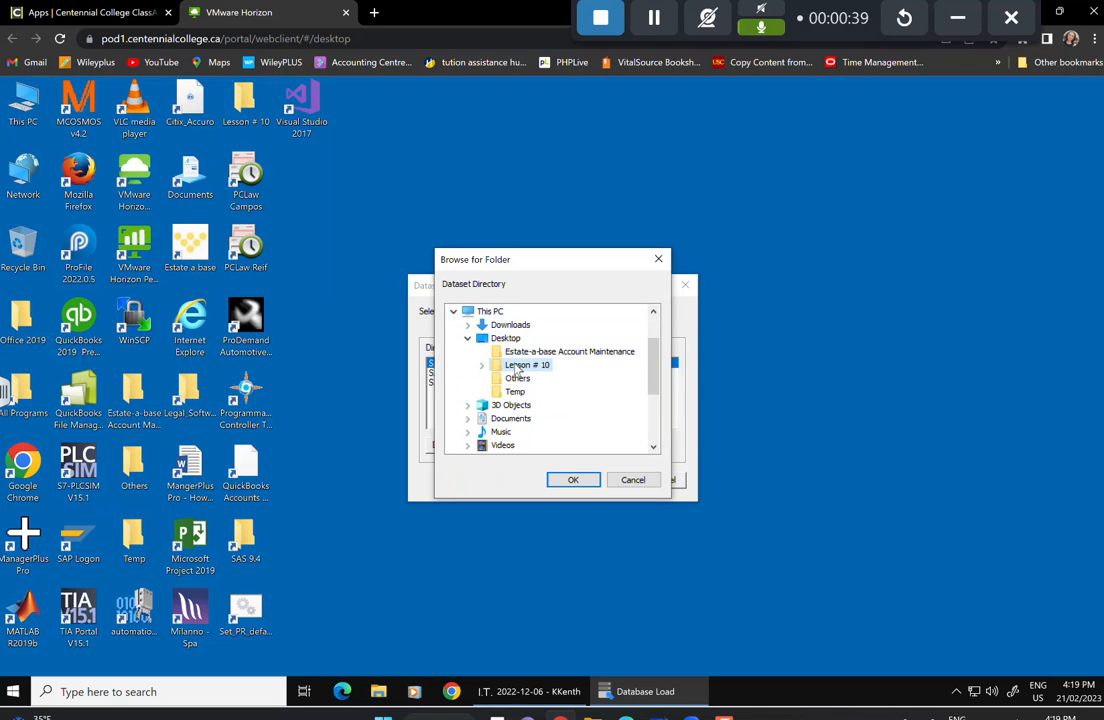
{"action": "left_click", "coordinate": [575, 481]}
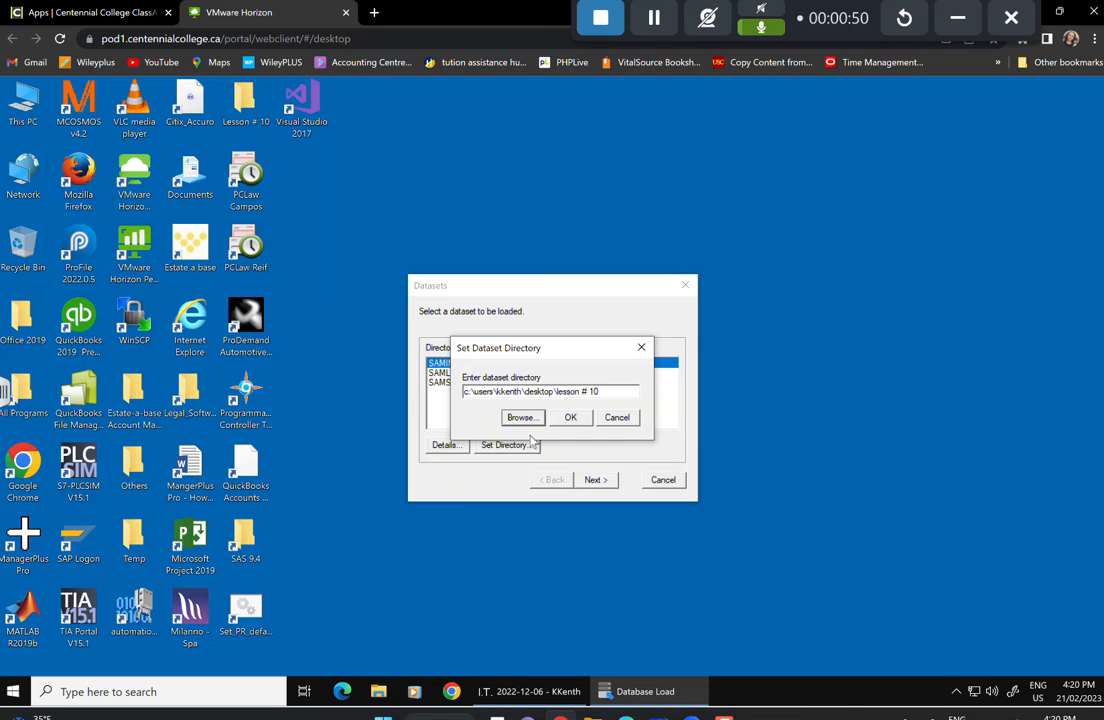
{"action": "left_click", "coordinate": [585, 421]}
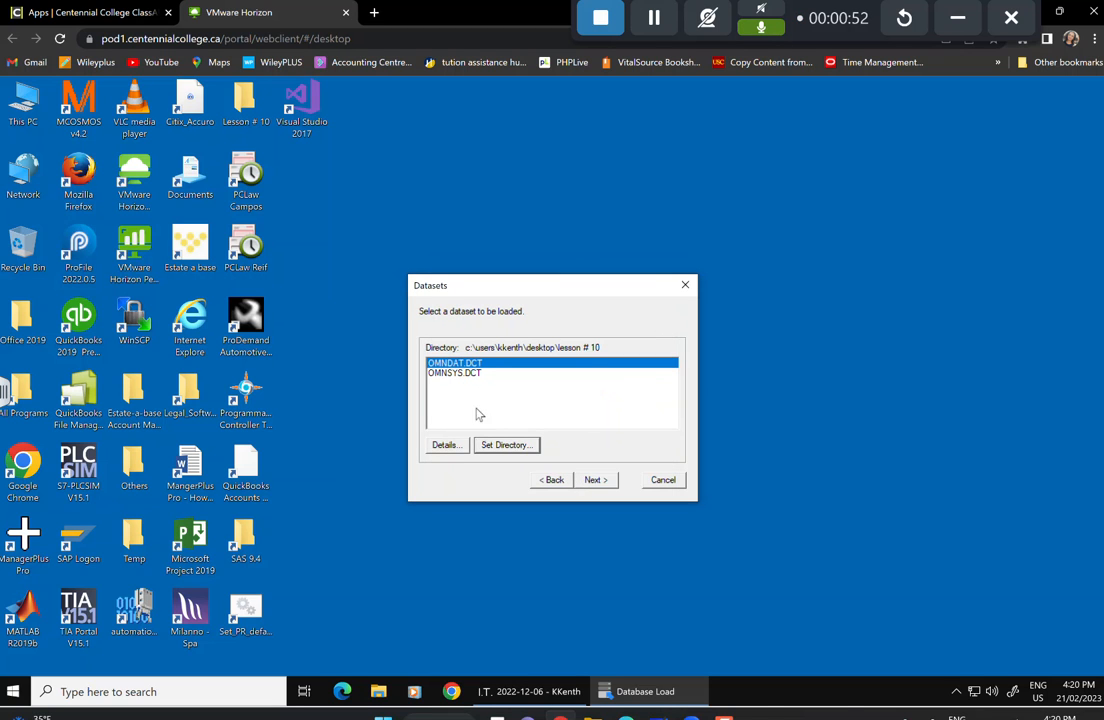
Load the OMNDAT and OMNSYS datasets into the Omni Electrical database and close the wizard.
{"action": "left_click", "coordinate": [595, 480]}
{"action": "left_click", "coordinate": [595, 480]}
{"action": "left_click", "coordinate": [594, 480]}
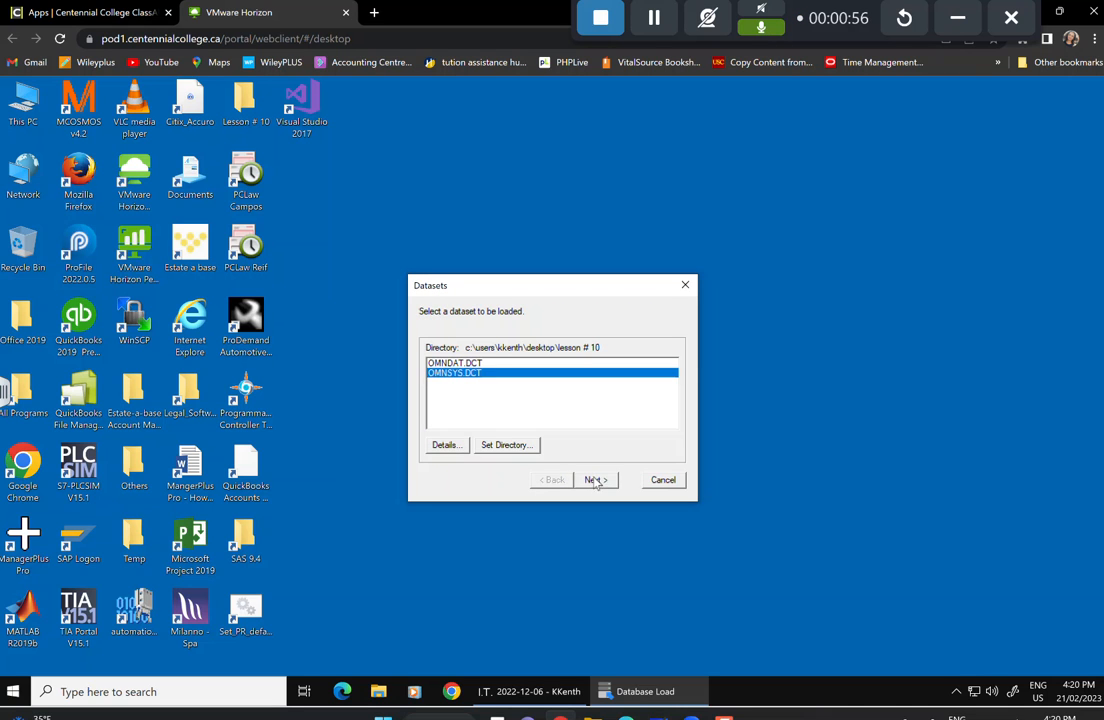
{"action": "left_click", "coordinate": [470, 363]}
{"action": "left_click", "coordinate": [594, 480]}
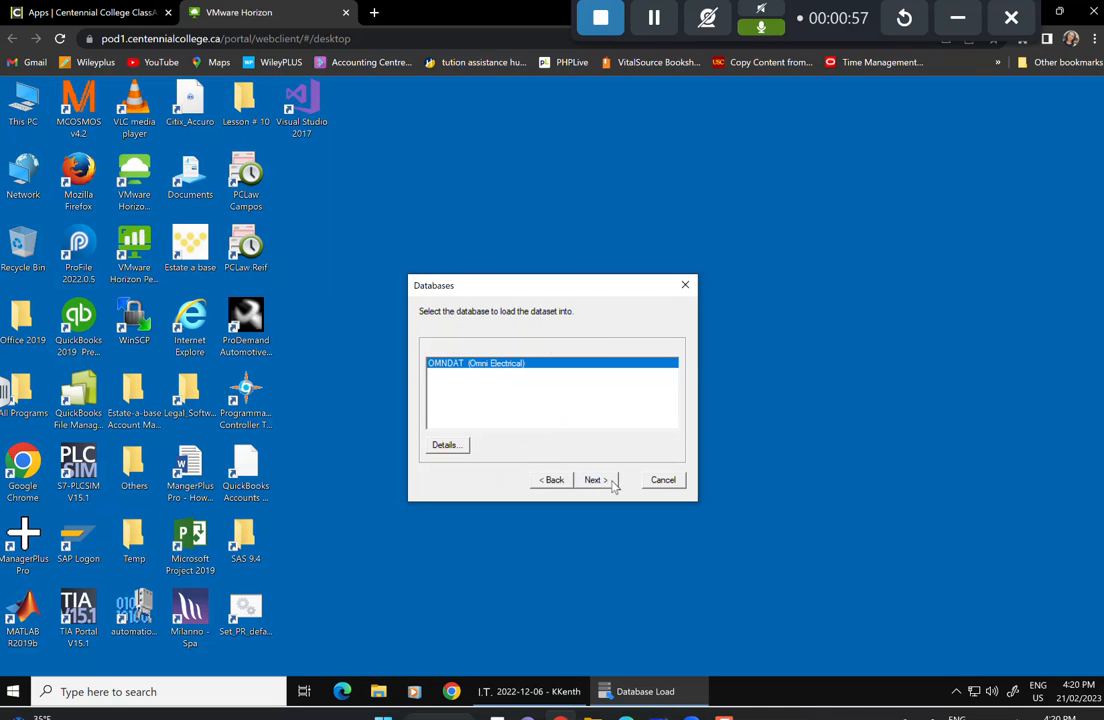
{"action": "left_click", "coordinate": [607, 483]}
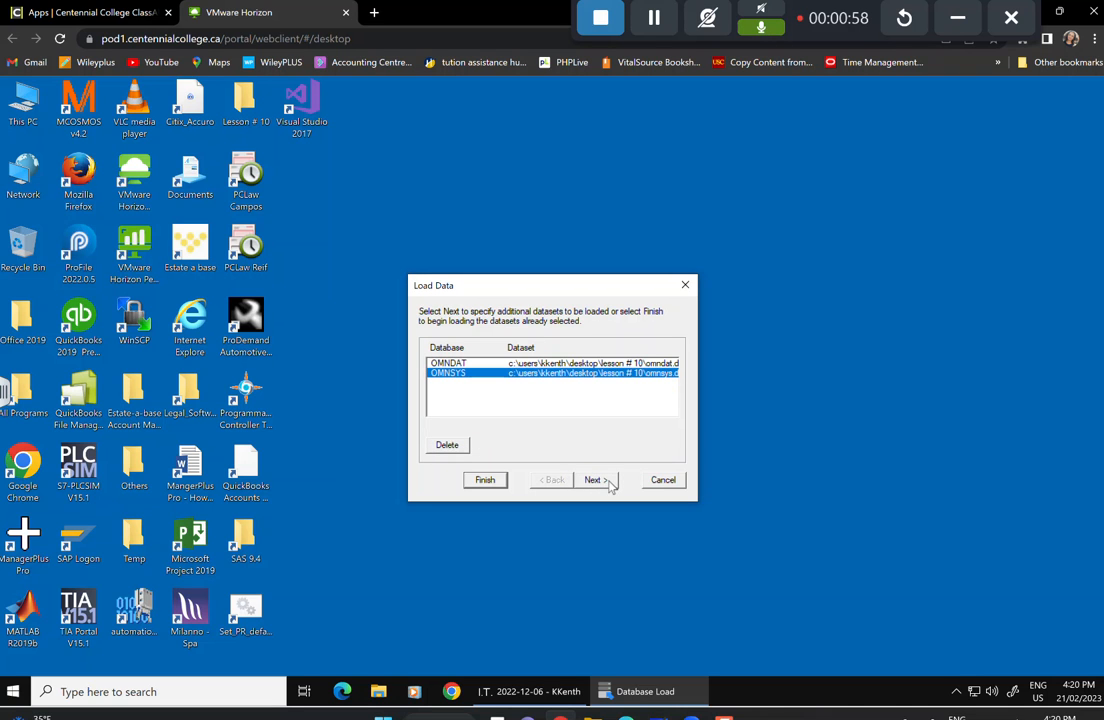
{"action": "left_click", "coordinate": [486, 481]}
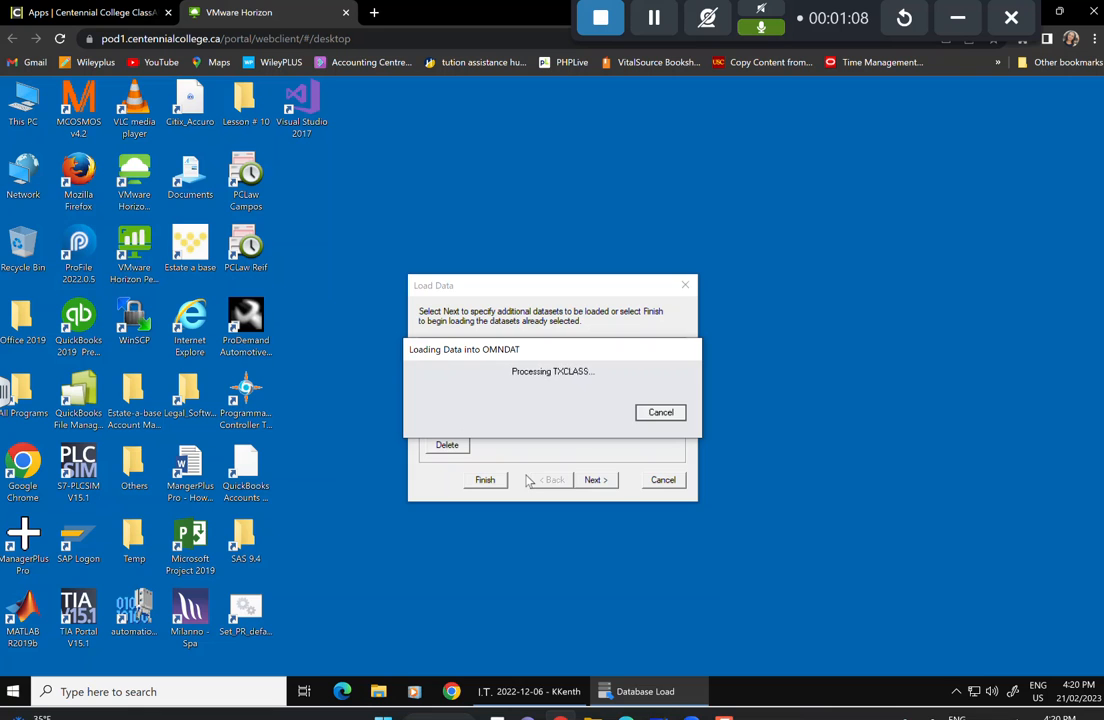
{"action": "left_click", "coordinate": [663, 480]}
Launch Sage 300 from the Sage folder in the Start menu.
{"action": "left_click", "coordinate": [14, 691]}
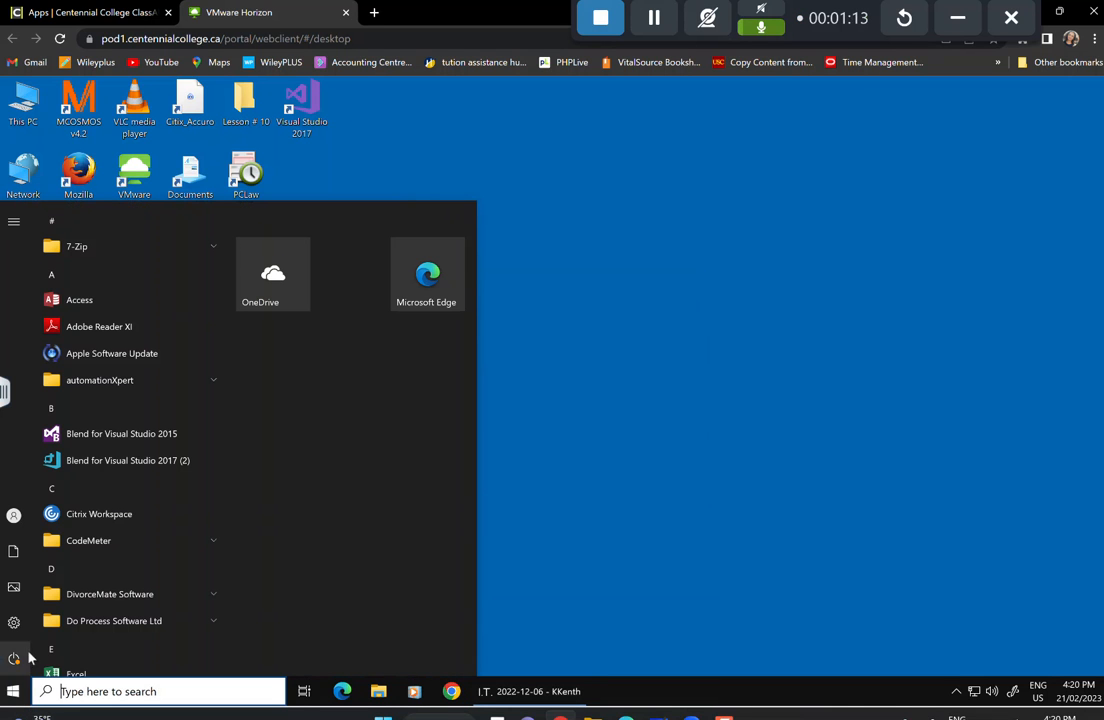
{"action": "scroll", "coordinate": [112, 590], "scroll_direction": "down", "scroll_amount": 5}
{"action": "scroll", "coordinate": [112, 590], "scroll_direction": "down", "scroll_amount": 5}
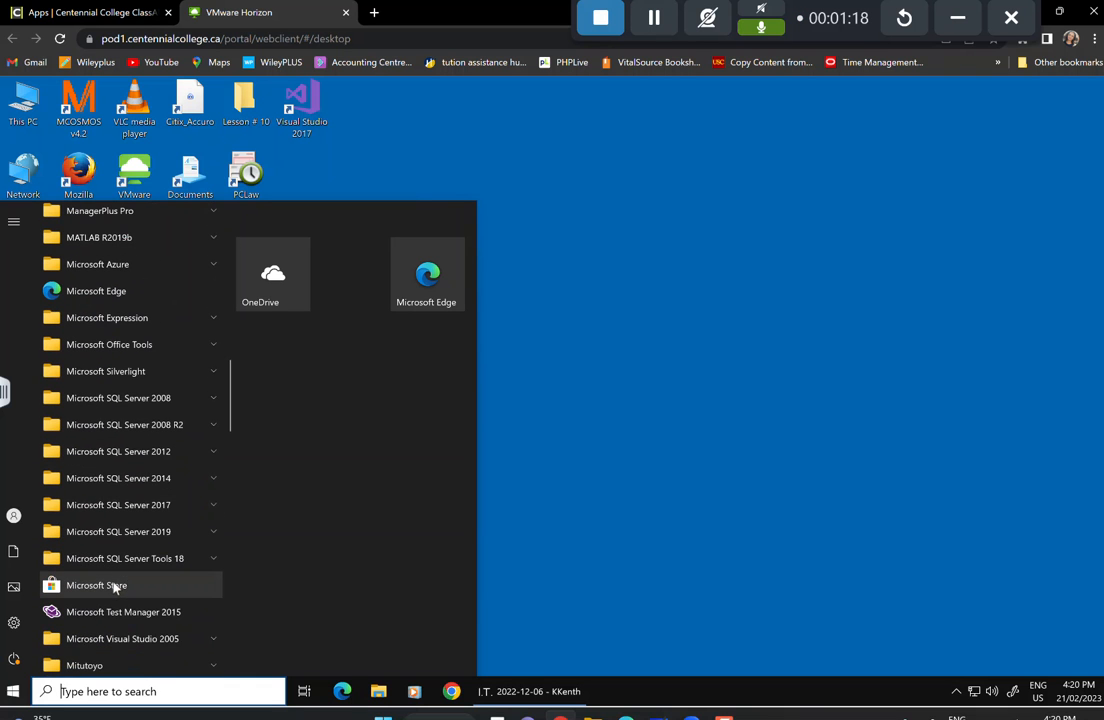
{"action": "scroll", "coordinate": [113, 585], "scroll_direction": "down", "scroll_amount": 3}
{"action": "scroll", "coordinate": [134, 555], "scroll_direction": "down", "scroll_amount": 4}
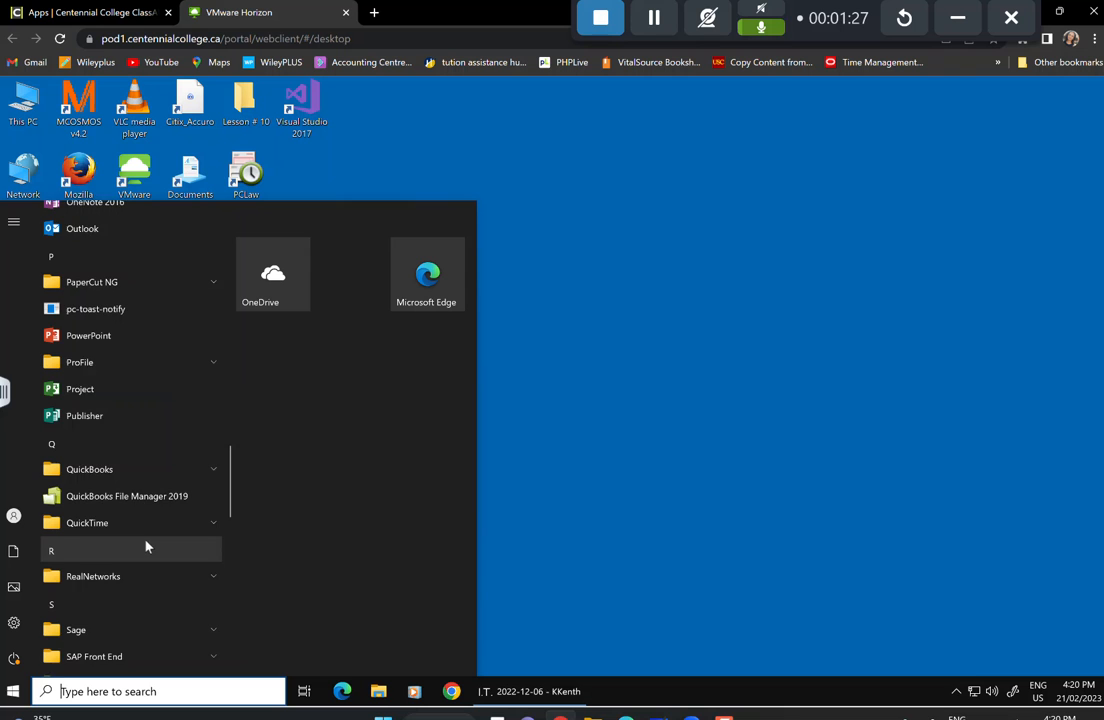
{"action": "scroll", "coordinate": [146, 546], "scroll_direction": "down", "scroll_amount": 2}
{"action": "left_click", "coordinate": [113, 560]}
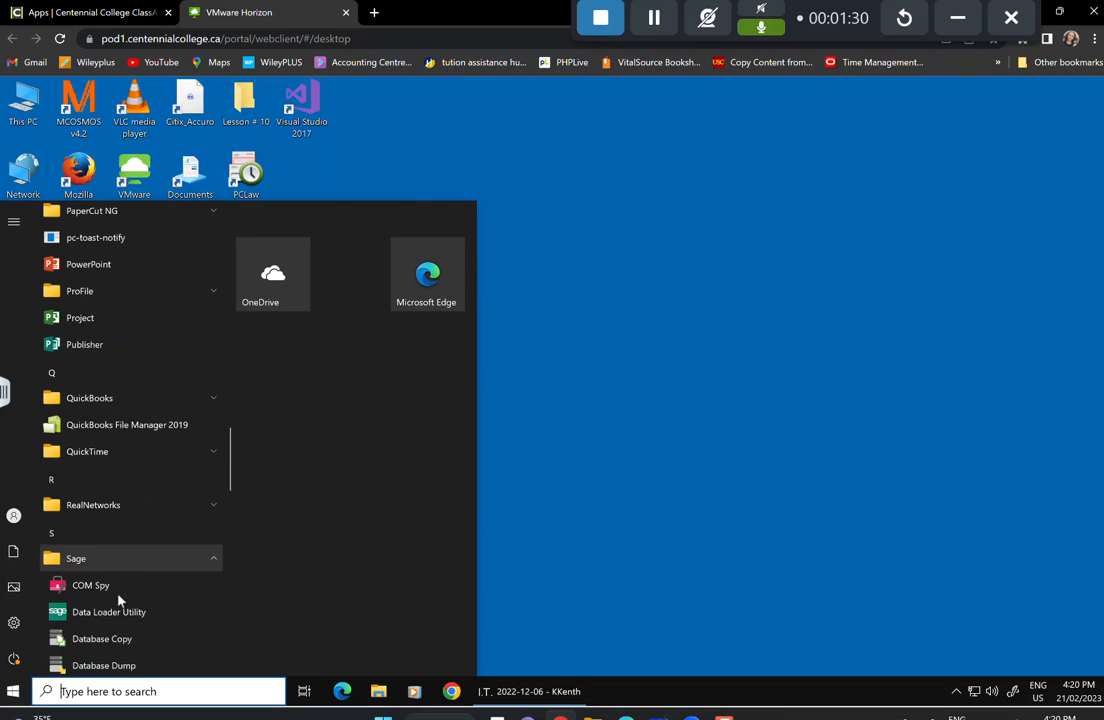
{"action": "scroll", "coordinate": [118, 600], "scroll_direction": "down", "scroll_amount": 3}
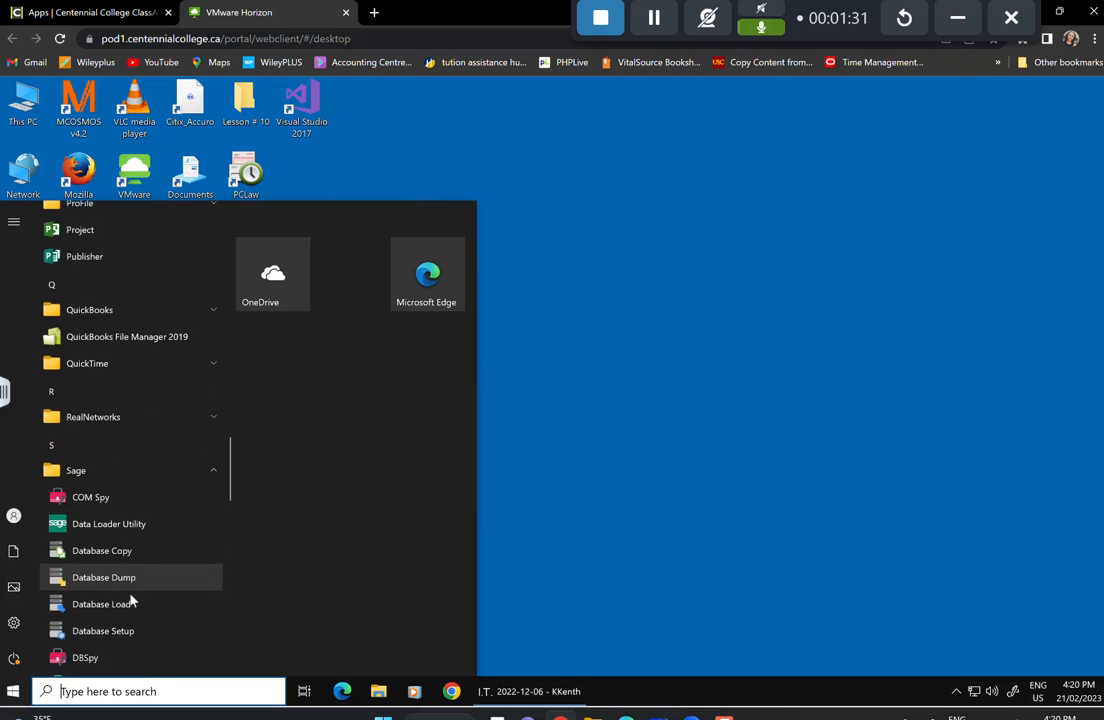
{"action": "scroll", "coordinate": [131, 599], "scroll_direction": "down", "scroll_amount": 2}
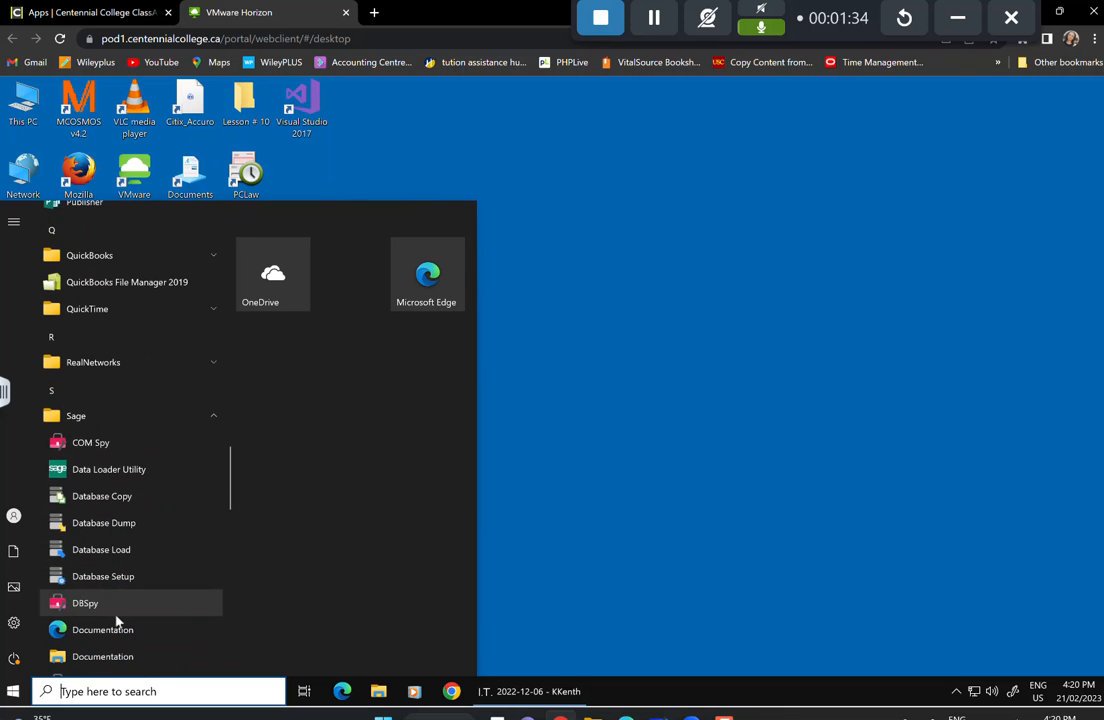
{"action": "scroll", "coordinate": [116, 619], "scroll_direction": "down", "scroll_amount": 3}
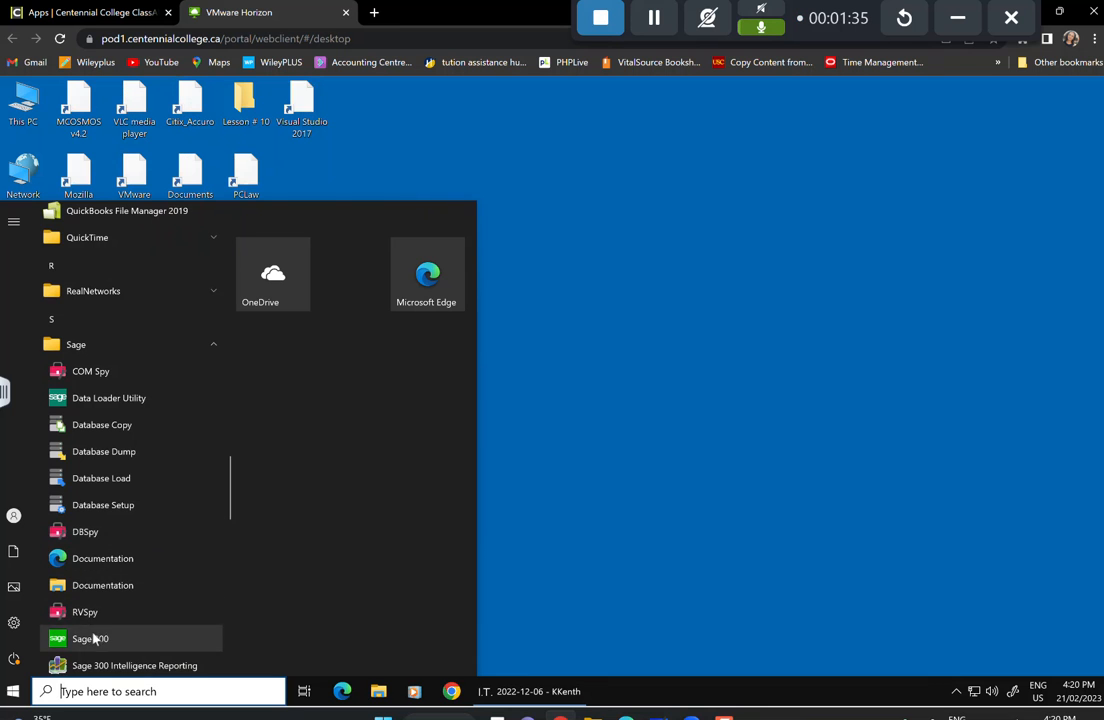
{"action": "left_click", "coordinate": [547, 493]}
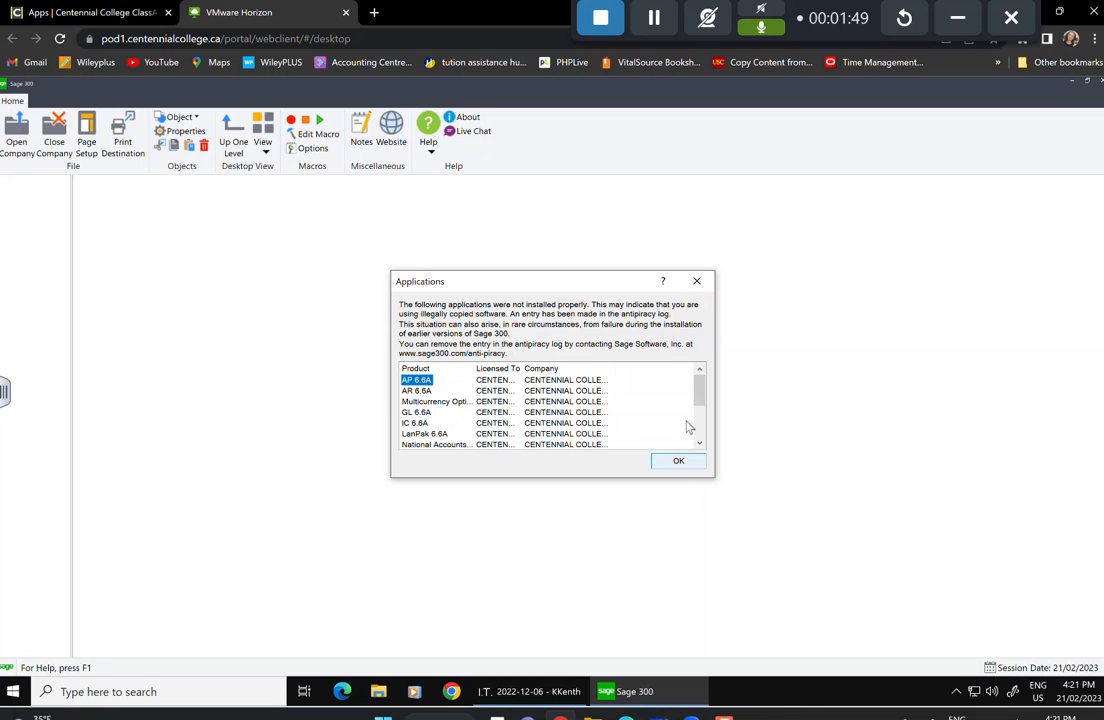
Dismiss the installation warning and open Omni Electrical with the password and session date 31/01/2021.
{"action": "left_click", "coordinate": [697, 281]}
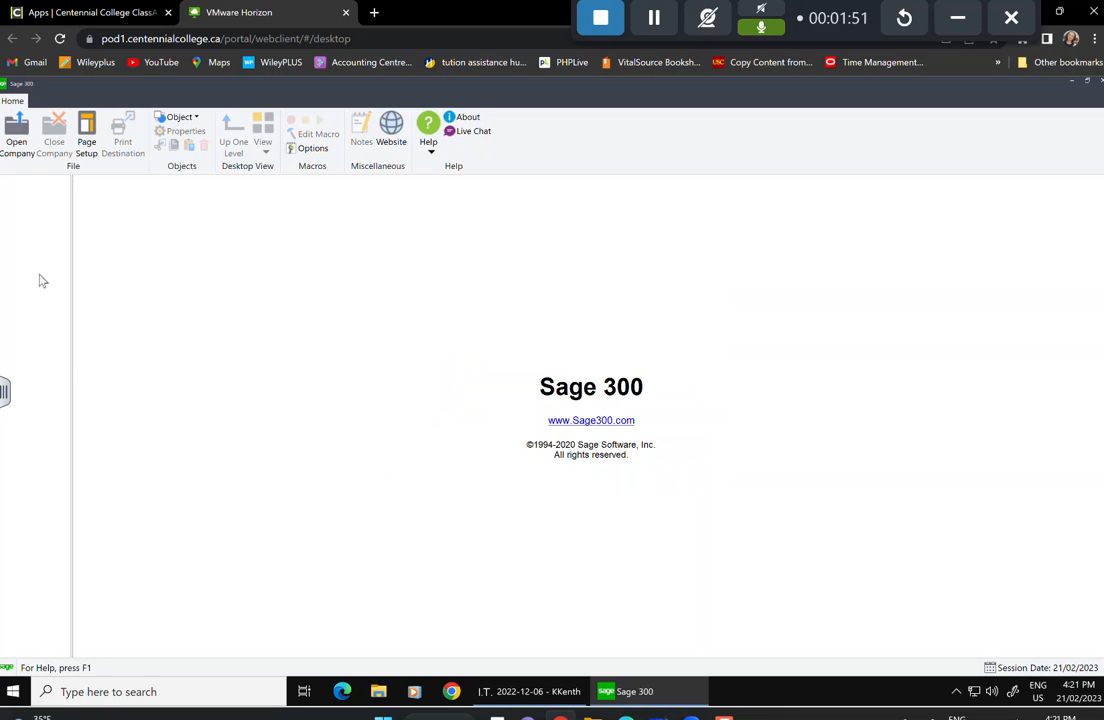
{"action": "left_click", "coordinate": [20, 145]}
{"action": "type", "text": "*****"}
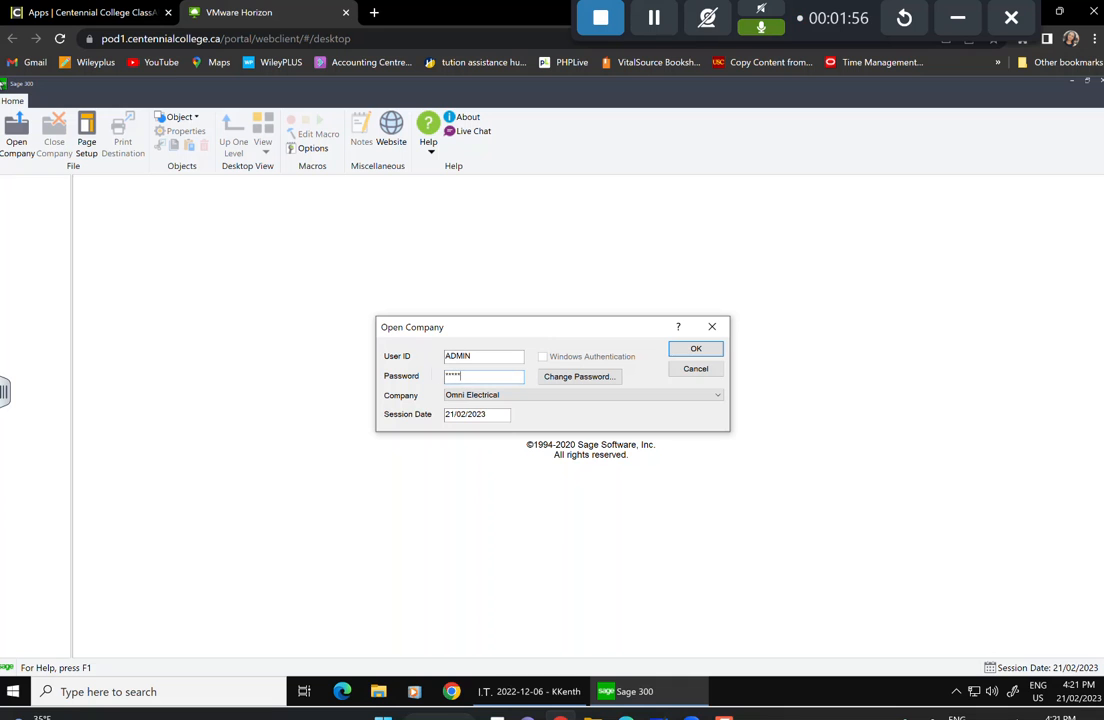
{"action": "key", "text": "Tab"}
{"action": "key", "text": "Tab"}
{"action": "type", "text": "31/01/2021"}
{"action": "left_click", "coordinate": [697, 349]}
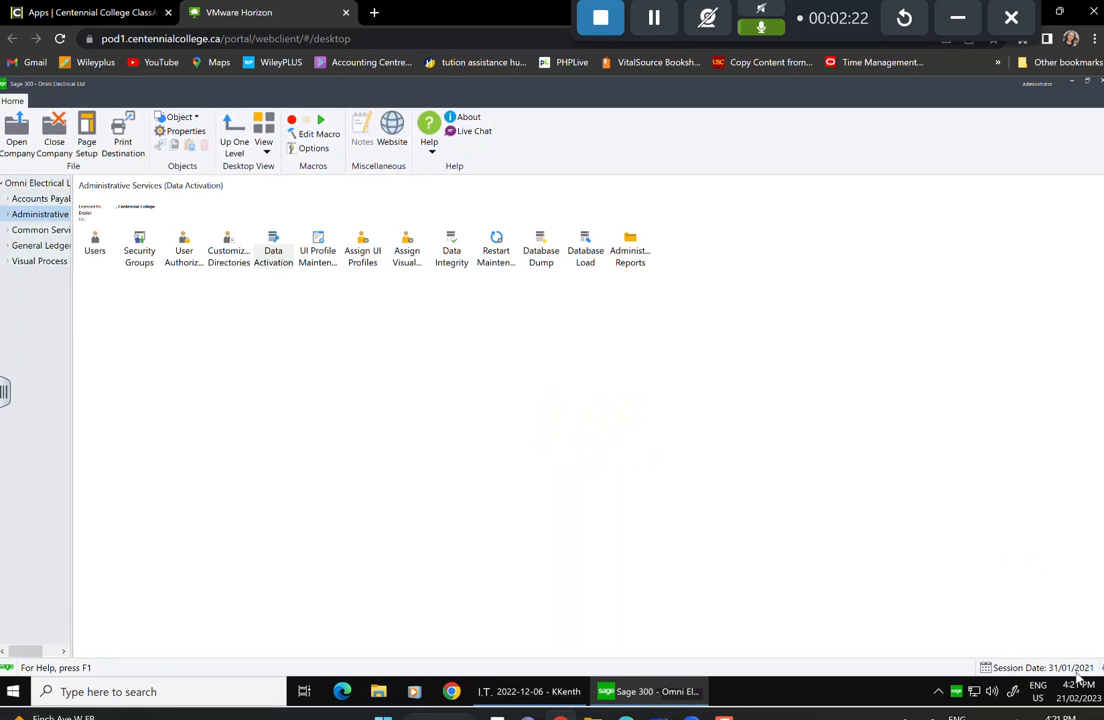
Expand Accounts Payable, widen the navigation pane, and show the A/P Vendors folder.
{"action": "left_click", "coordinate": [8, 198]}
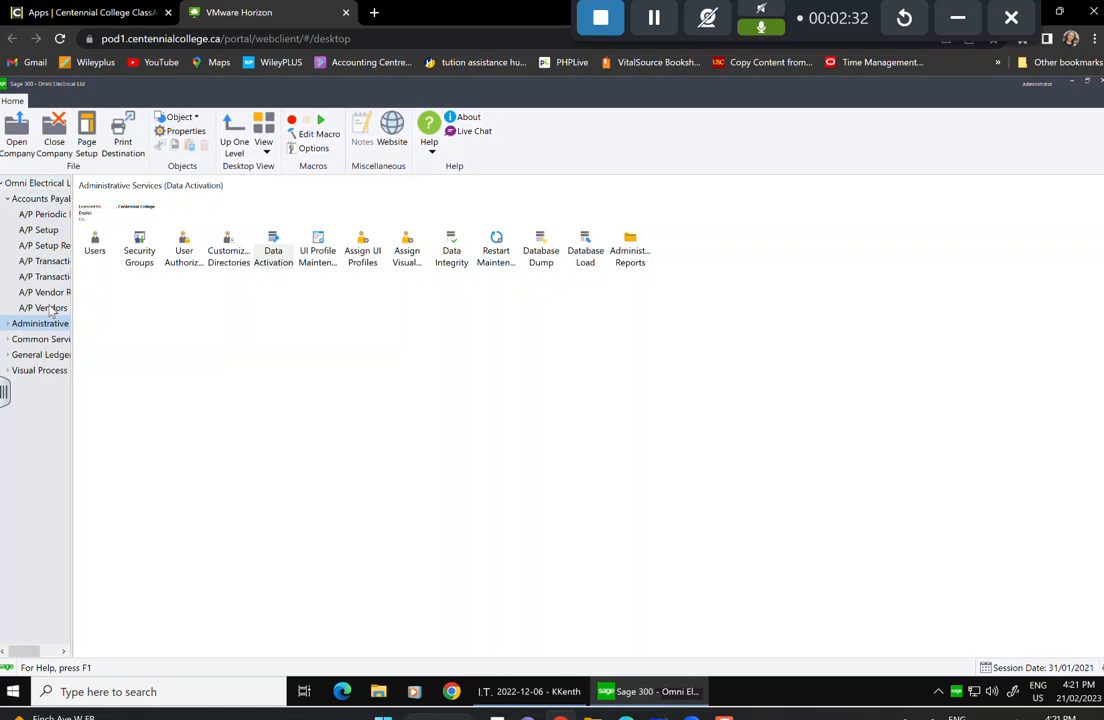
{"action": "left_click_drag", "start_coordinate": [72, 309], "coordinate": [166, 313]}
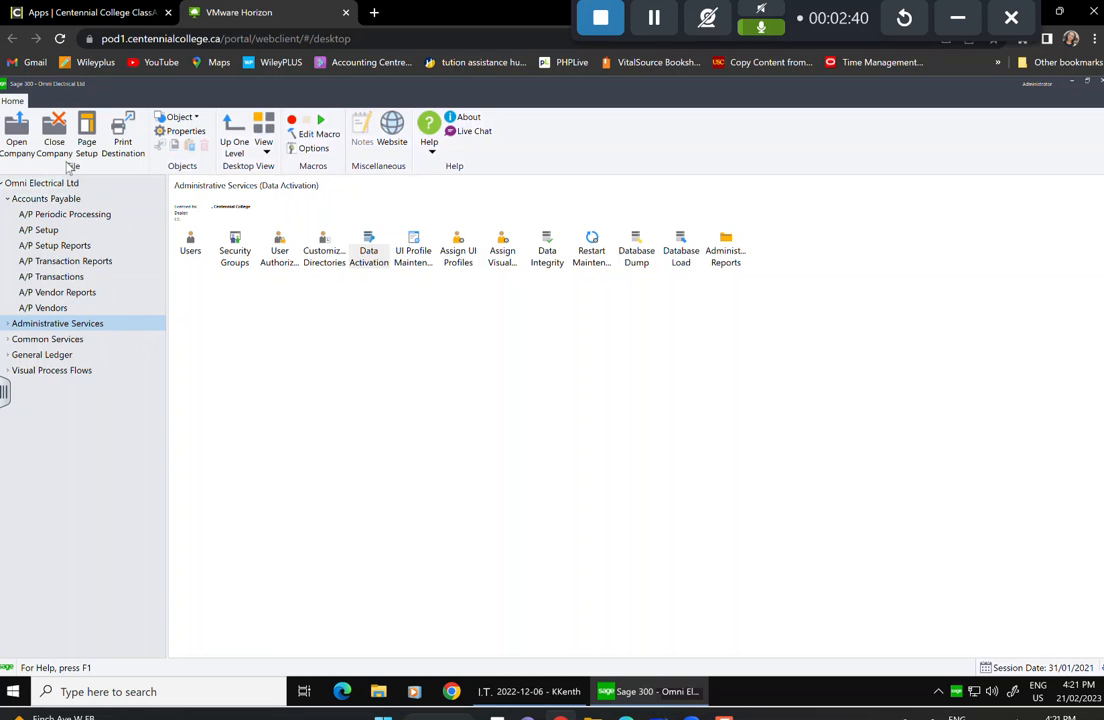
{"action": "left_click", "coordinate": [44, 309]}
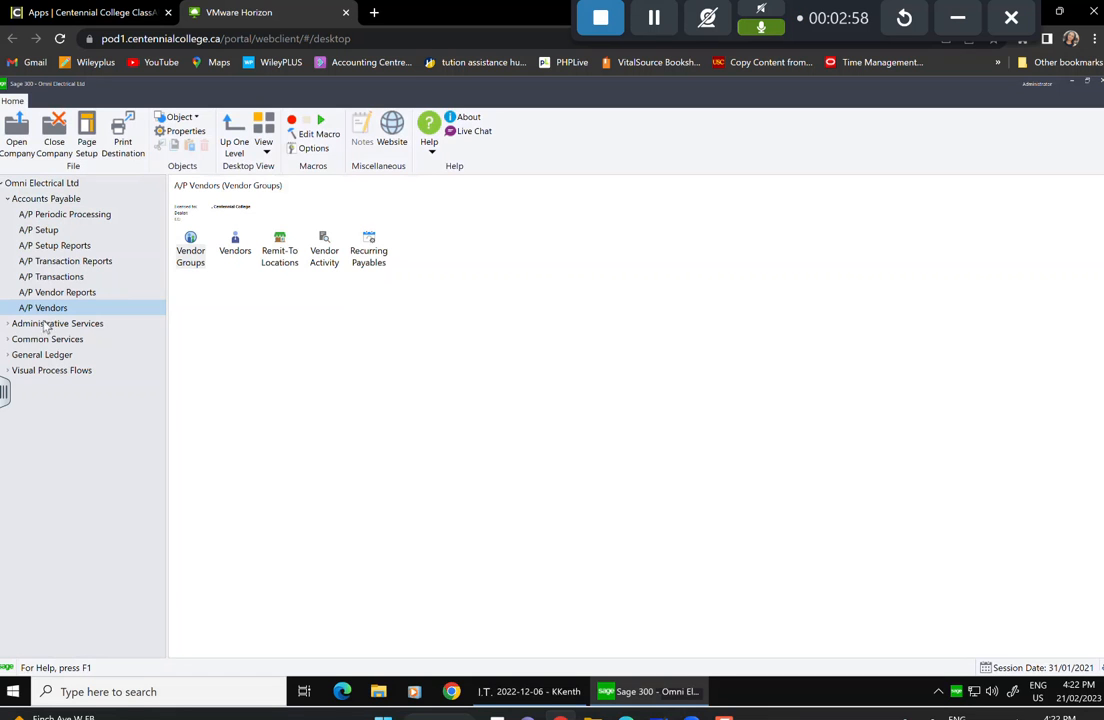
Open A/P Vendor Groups and enter group ECN described as 'Canadian Vendors - Electrical Division'.
{"action": "double_click", "coordinate": [190, 253]}
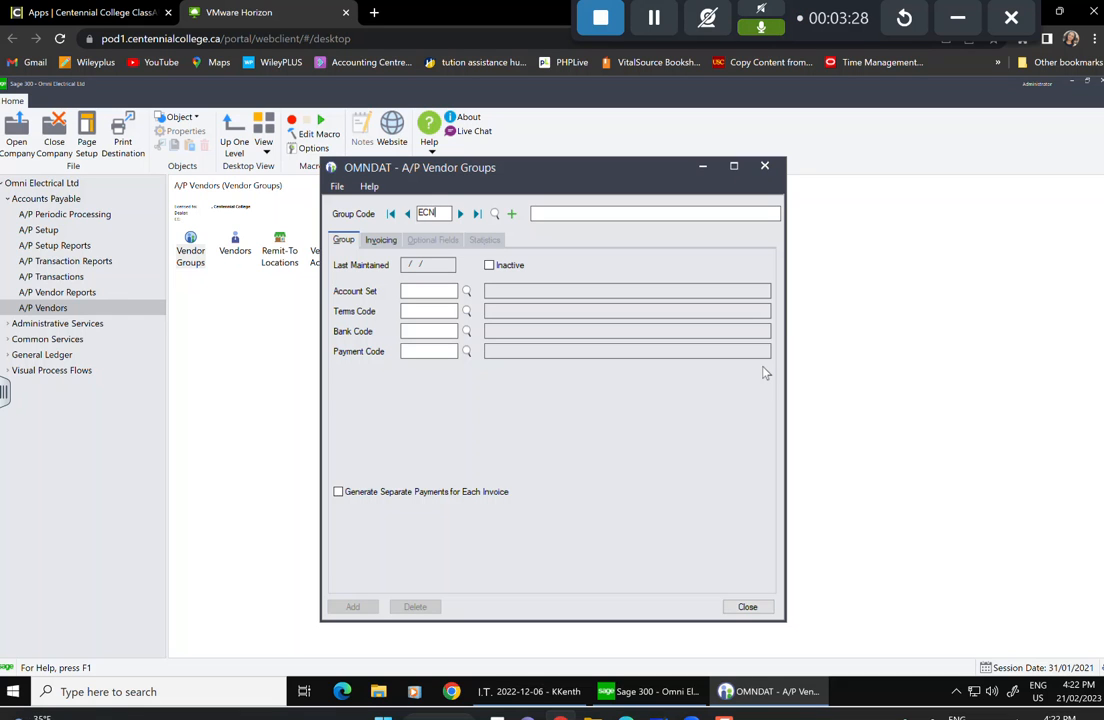
{"action": "key", "text": "Tab"}
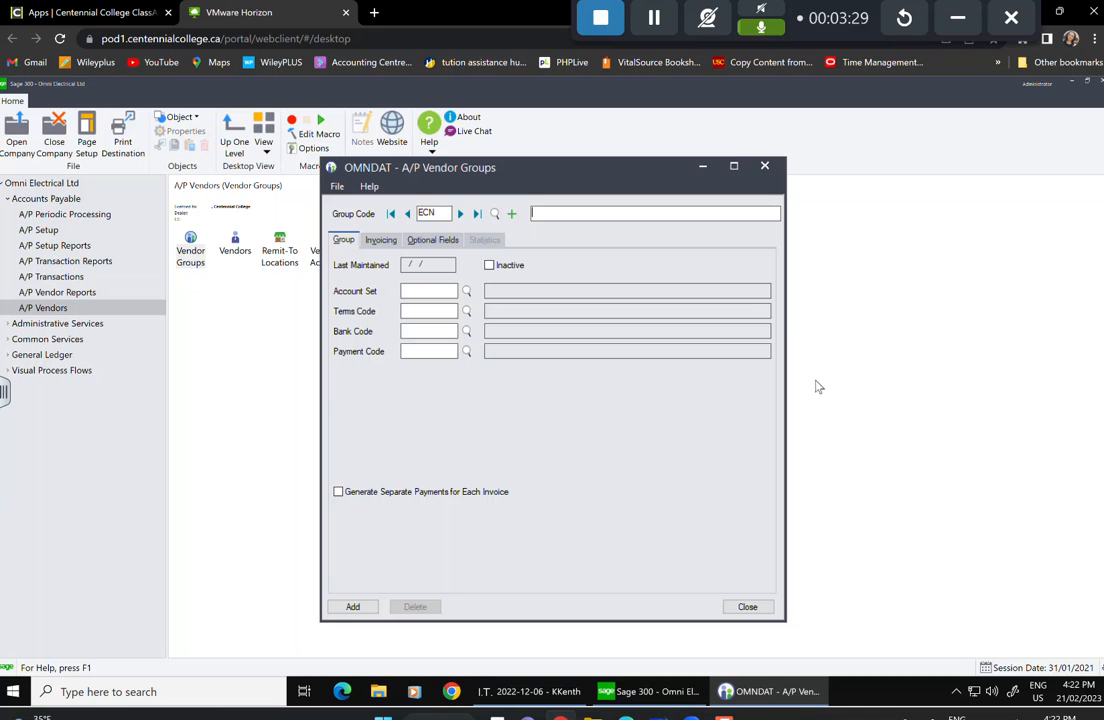
{"action": "type", "text": "Cab"}
{"action": "type", "text": "dian Vendors"}
{"action": "type", "text": " - "}
{"action": "type", "text": "Electr"}
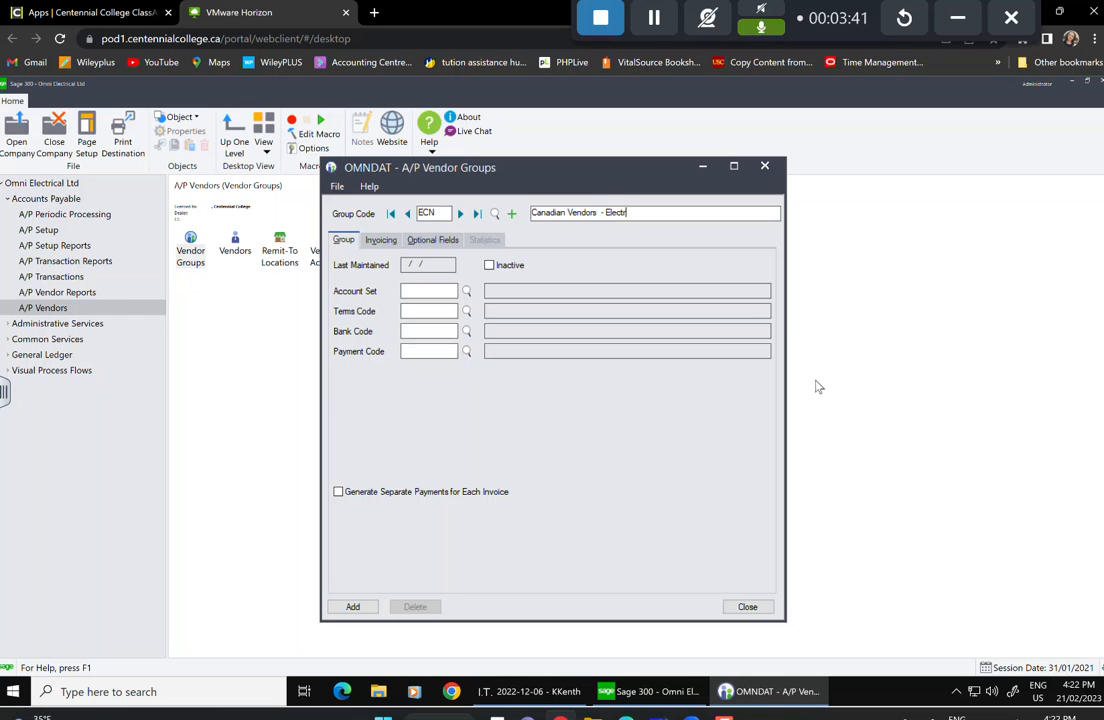
{"action": "type", "text": "ical Division"}
{"action": "left_click", "coordinate": [467, 291]}
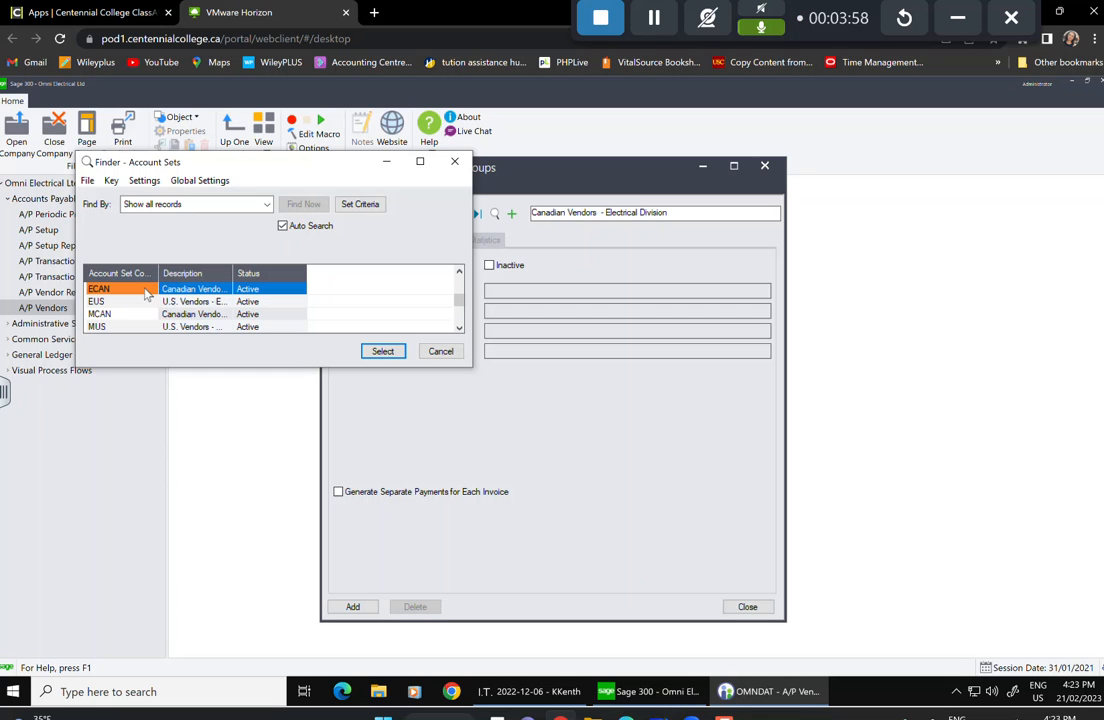
Assign group ECN account set ECAN, terms 30 (Net 30), bank TDCHQ and payment code CHECK.
{"action": "left_click", "coordinate": [382, 351]}
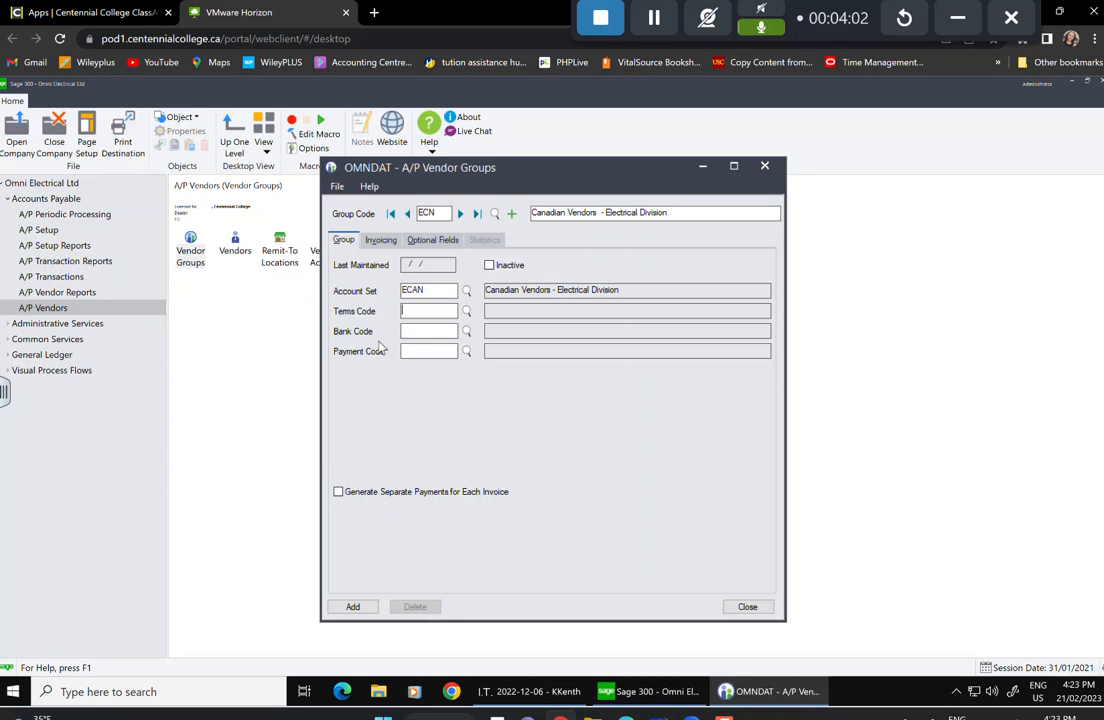
{"action": "left_click", "coordinate": [466, 313]}
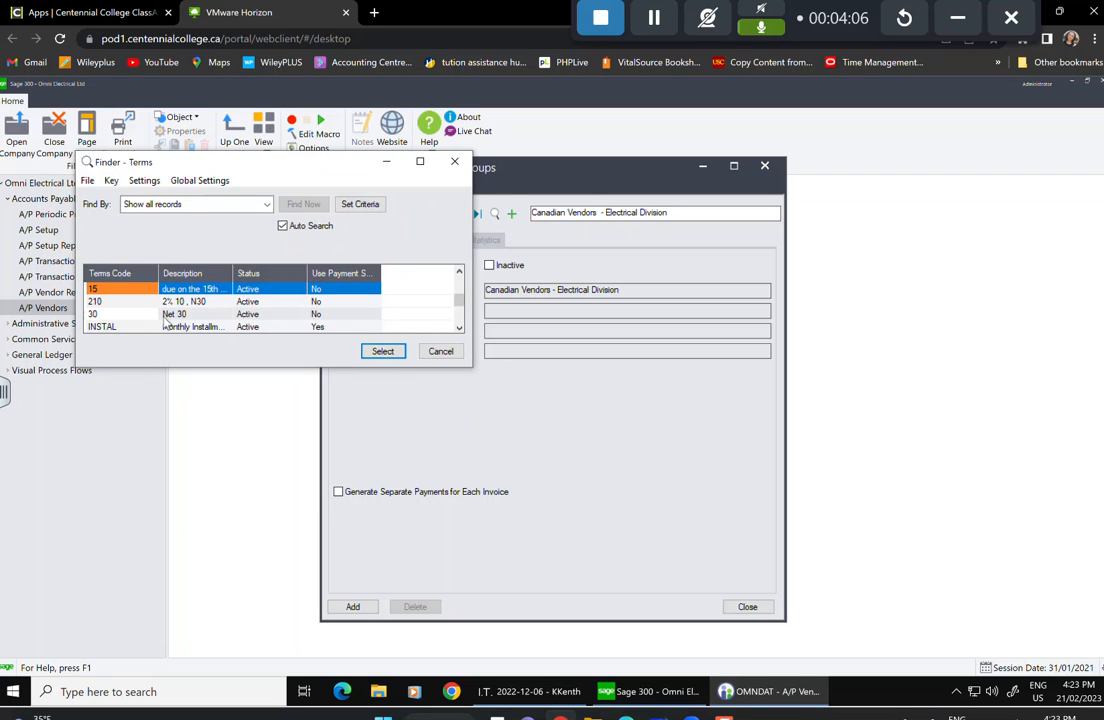
{"action": "left_click", "coordinate": [100, 314]}
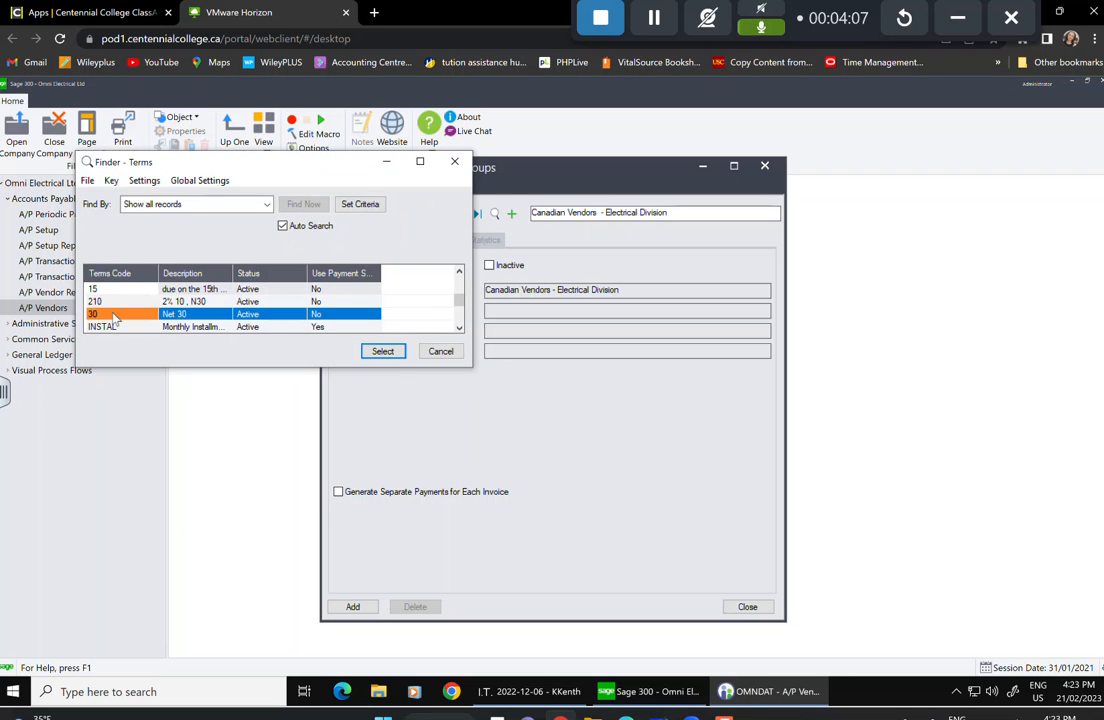
{"action": "left_click", "coordinate": [382, 352]}
{"action": "left_click", "coordinate": [465, 333]}
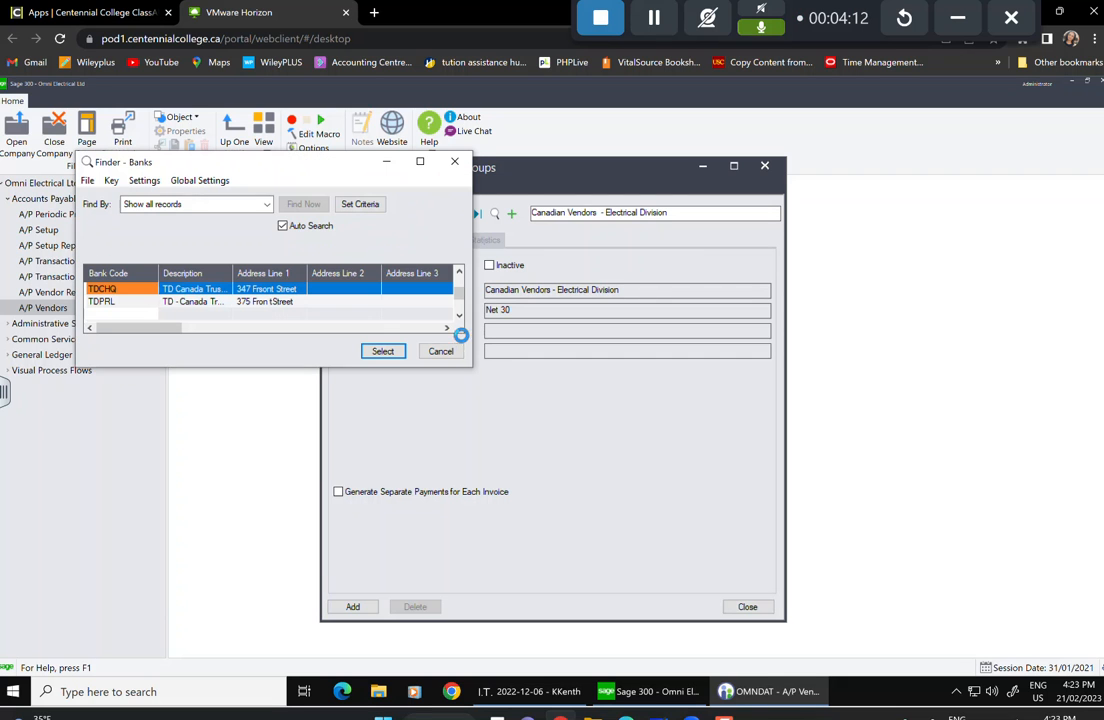
{"action": "left_click", "coordinate": [183, 290]}
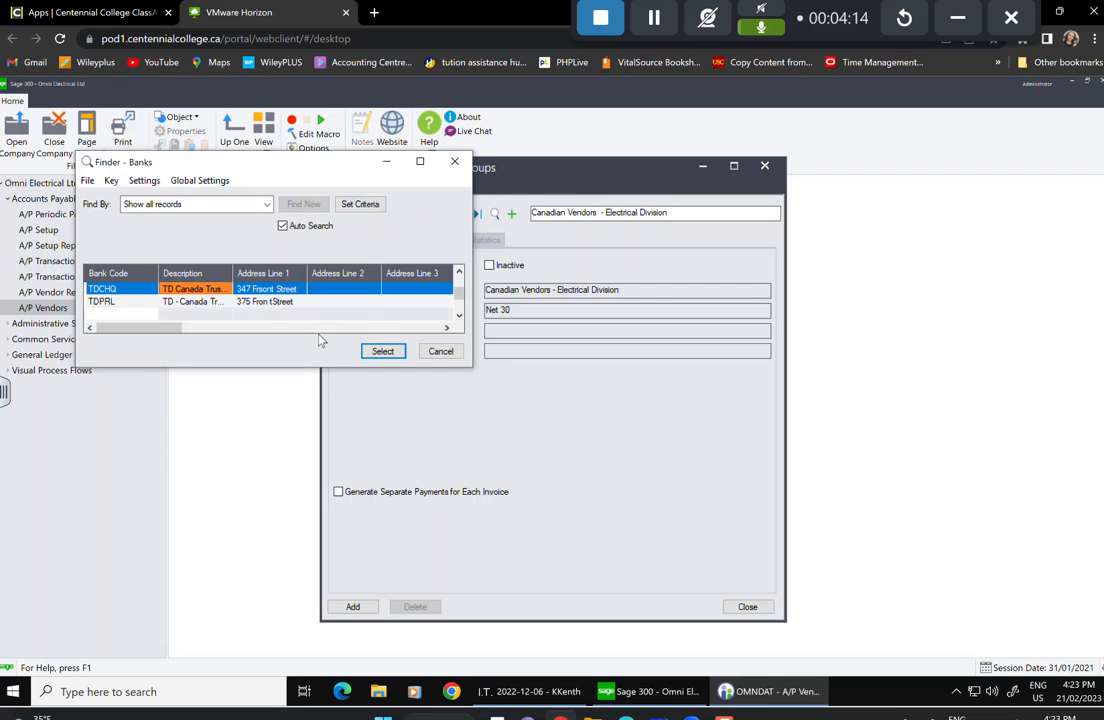
{"action": "left_click", "coordinate": [382, 351]}
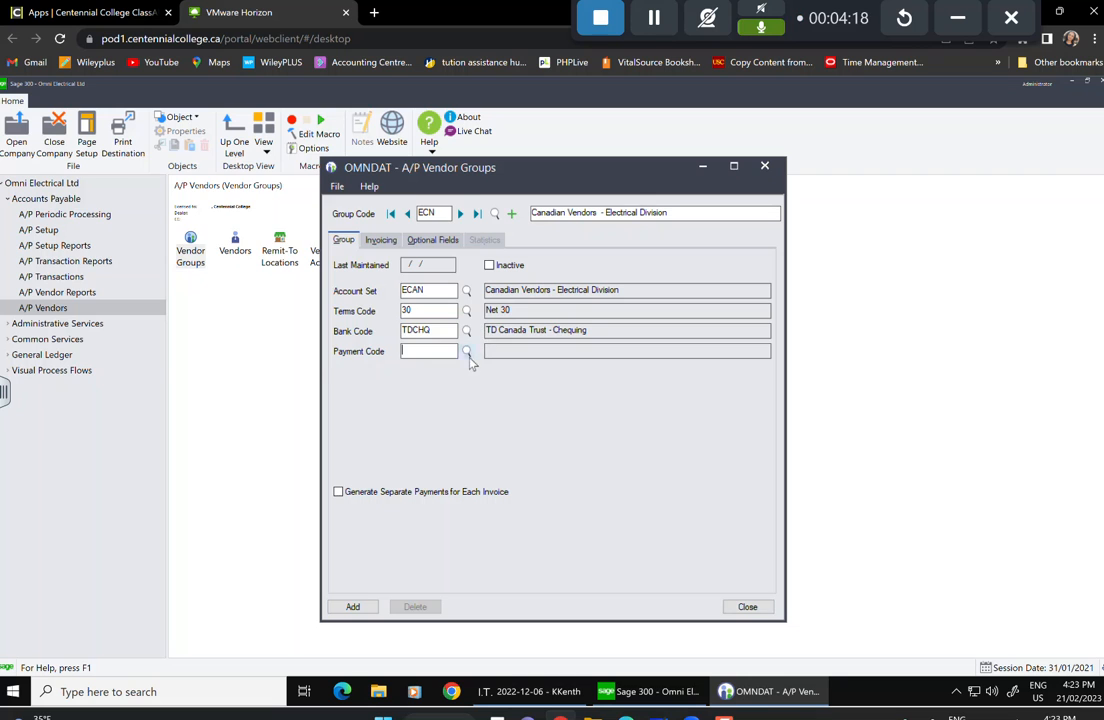
{"action": "left_click", "coordinate": [467, 353]}
{"action": "left_click", "coordinate": [105, 303]}
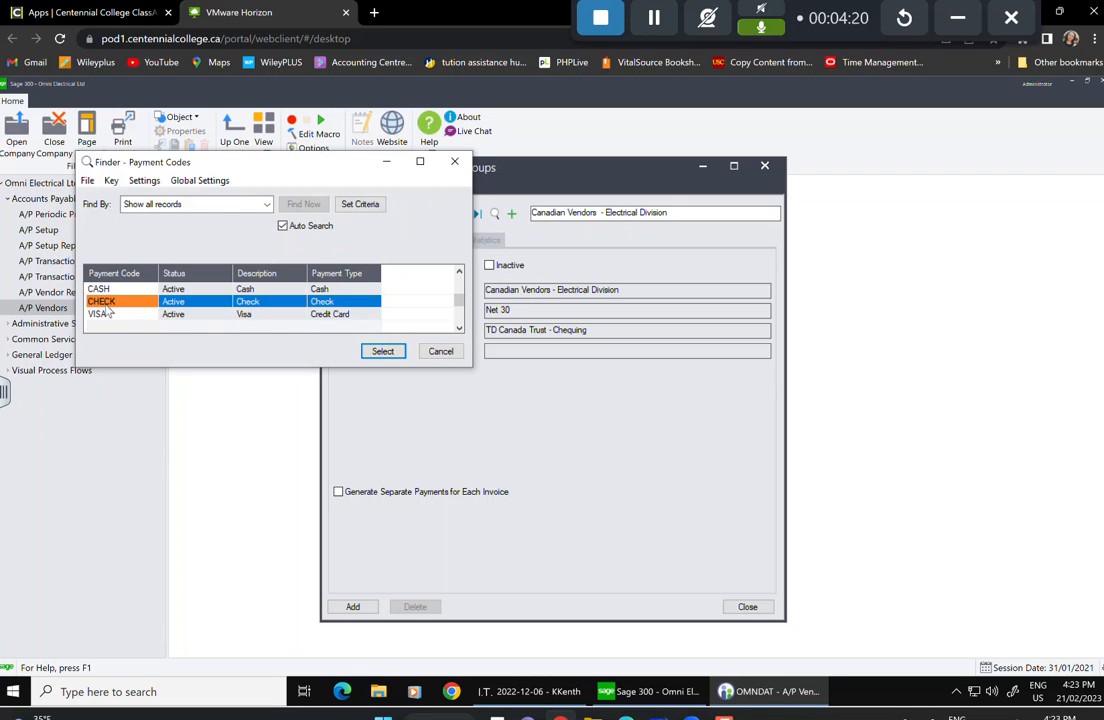
{"action": "left_click", "coordinate": [386, 352]}
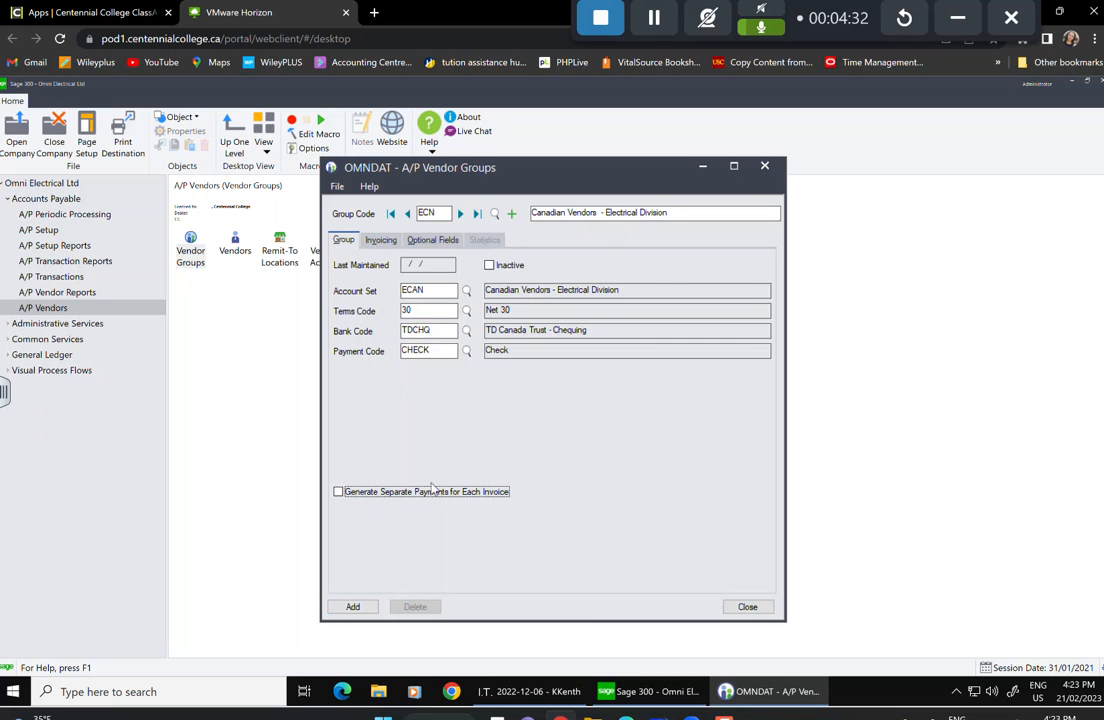
On the Invoicing tab, distribute invoices by distribution code INVELC.
{"action": "left_click", "coordinate": [379, 242]}
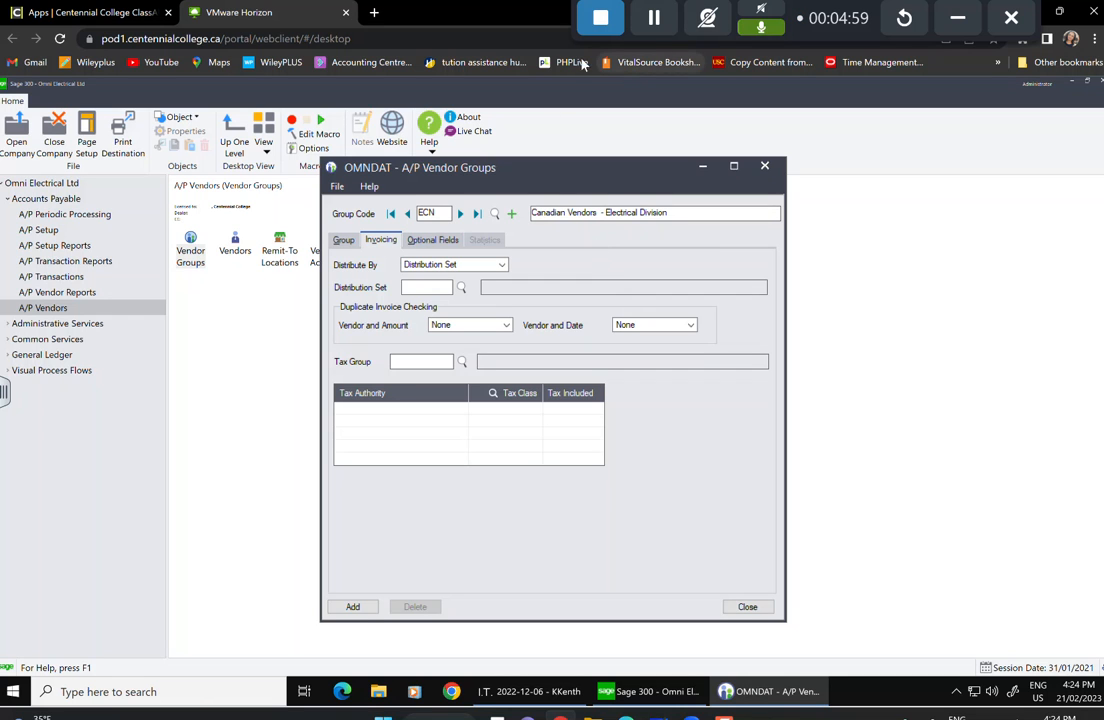
{"action": "left_click", "coordinate": [662, 24]}
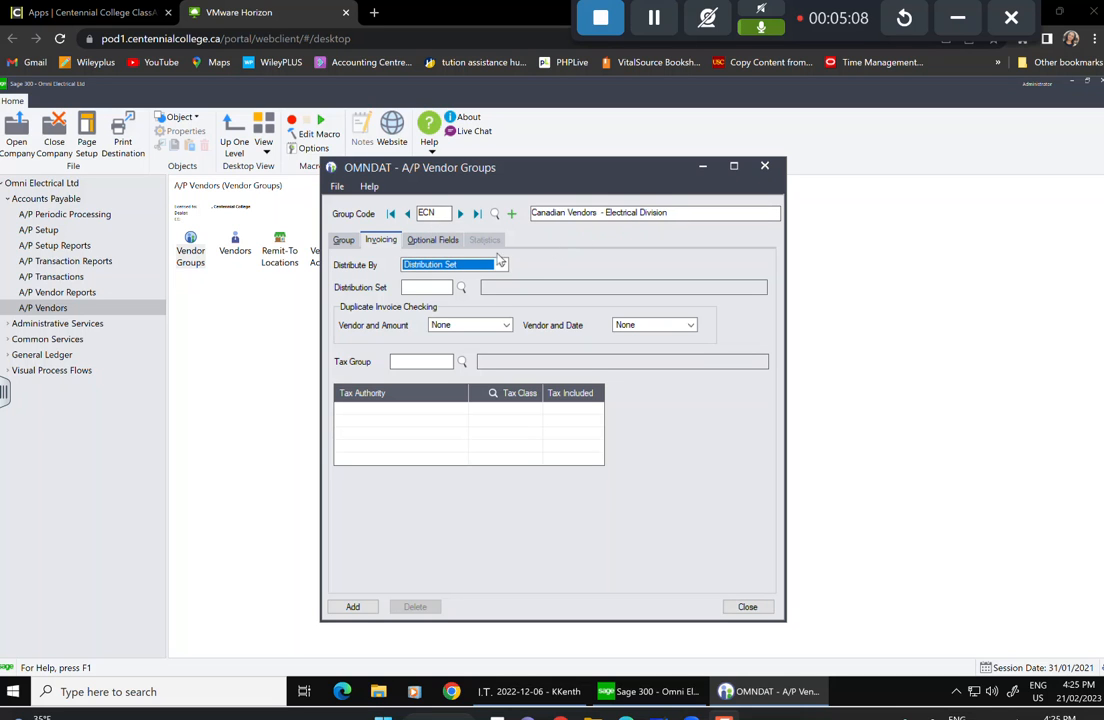
{"action": "left_click", "coordinate": [503, 265]}
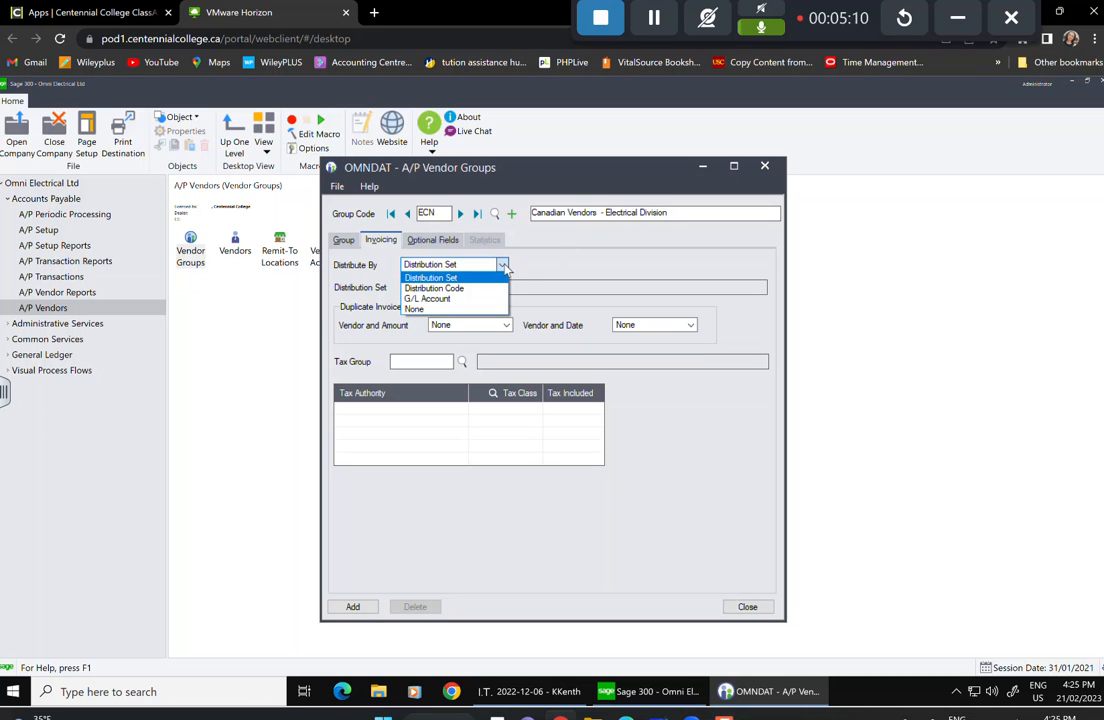
{"action": "left_click", "coordinate": [450, 289]}
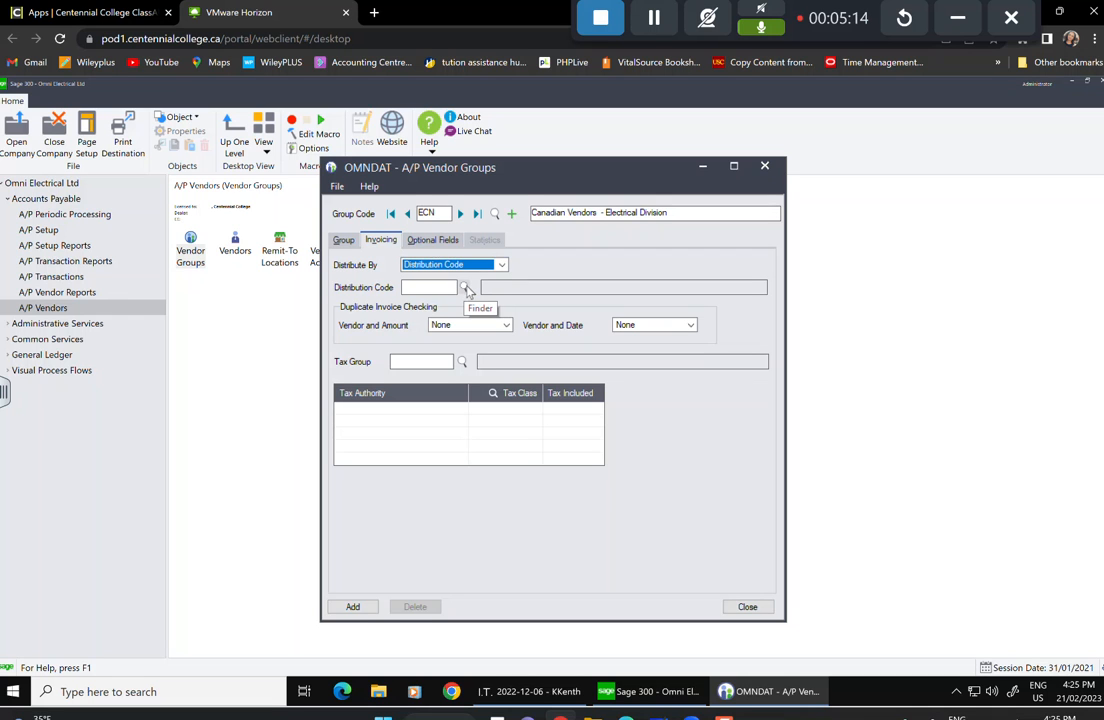
{"action": "left_click", "coordinate": [464, 287]}
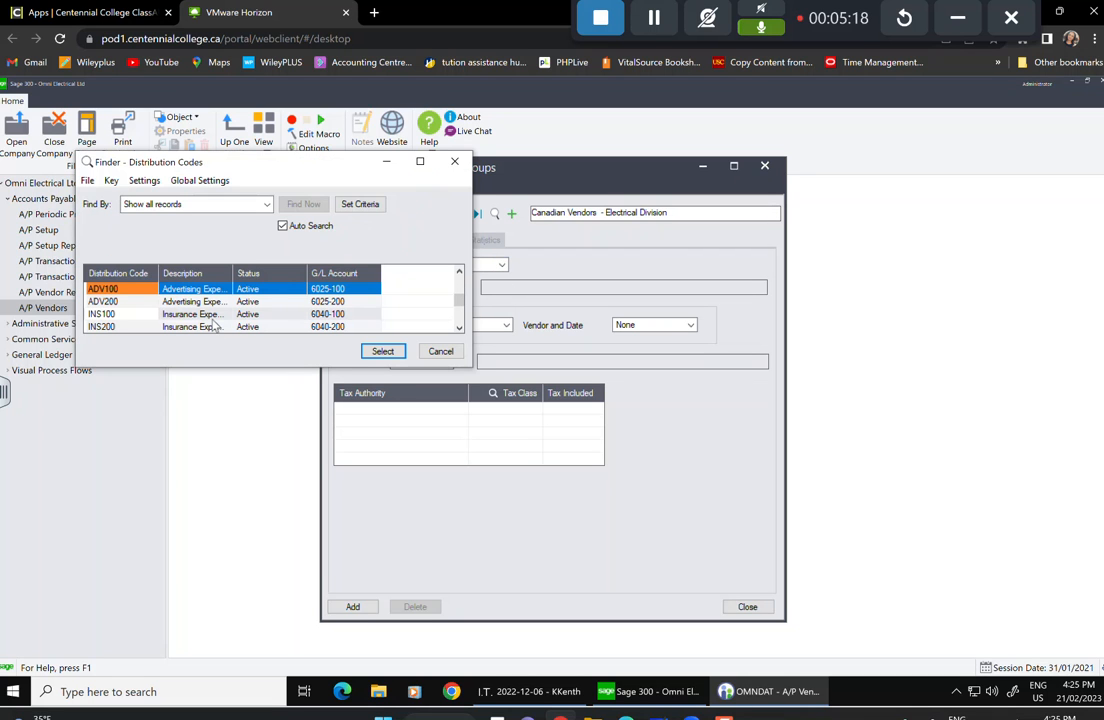
{"action": "key", "text": "Down"}
{"action": "key", "text": "Down"}
{"action": "key", "text": "Down"}
{"action": "key", "text": "Down"}
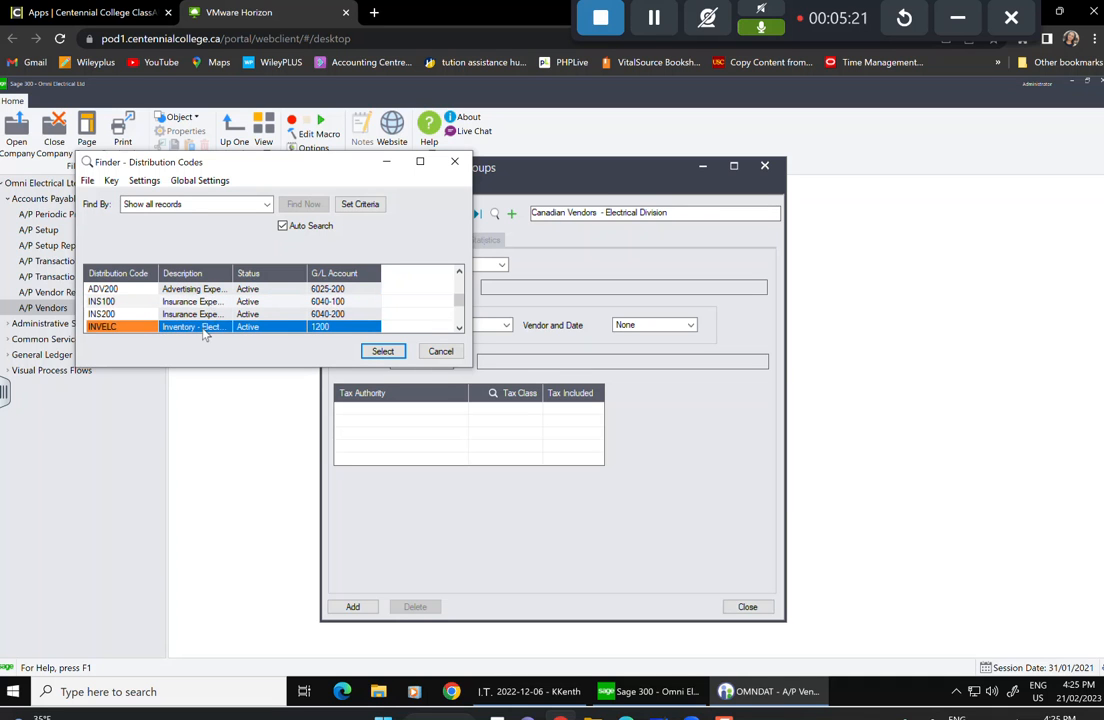
{"action": "left_click", "coordinate": [208, 328]}
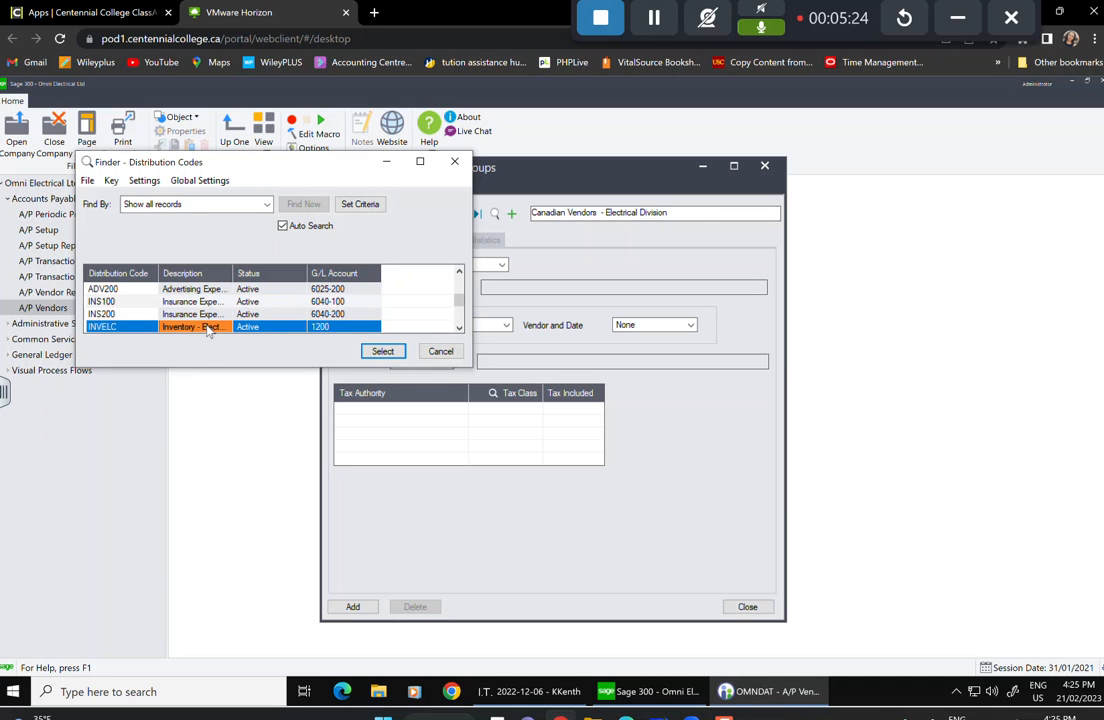
{"action": "left_click", "coordinate": [390, 351]}
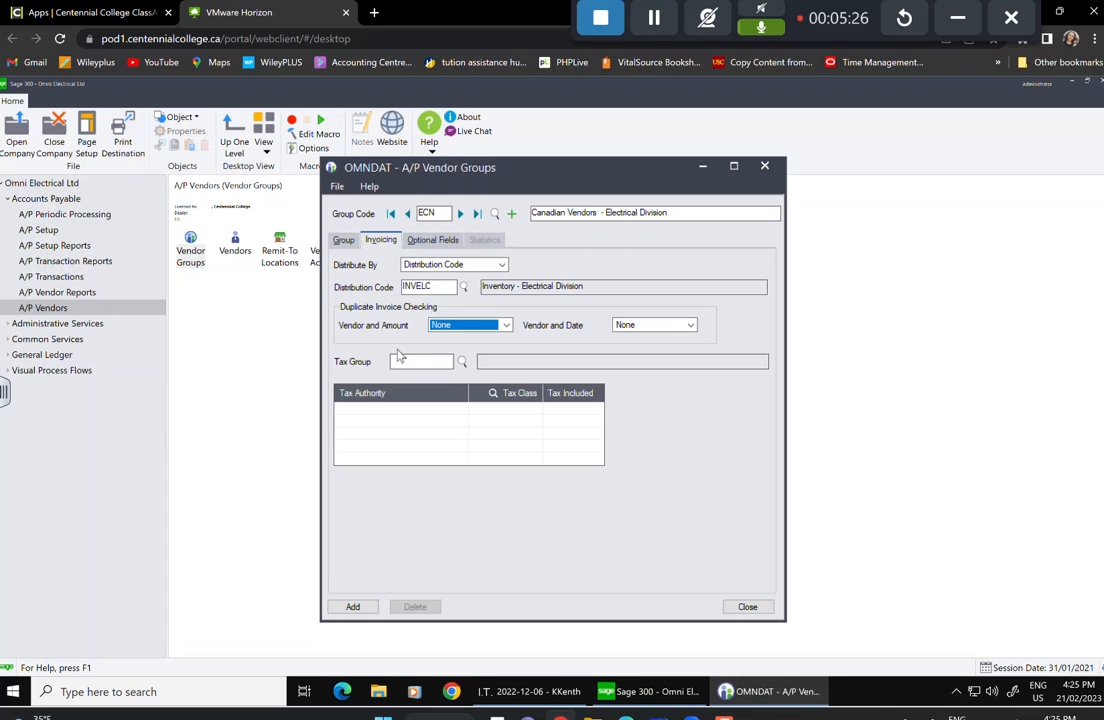
Set both vendor-and-amount and vendor-and-date duplicate invoice checks to Warning.
{"action": "left_click", "coordinate": [506, 326]}
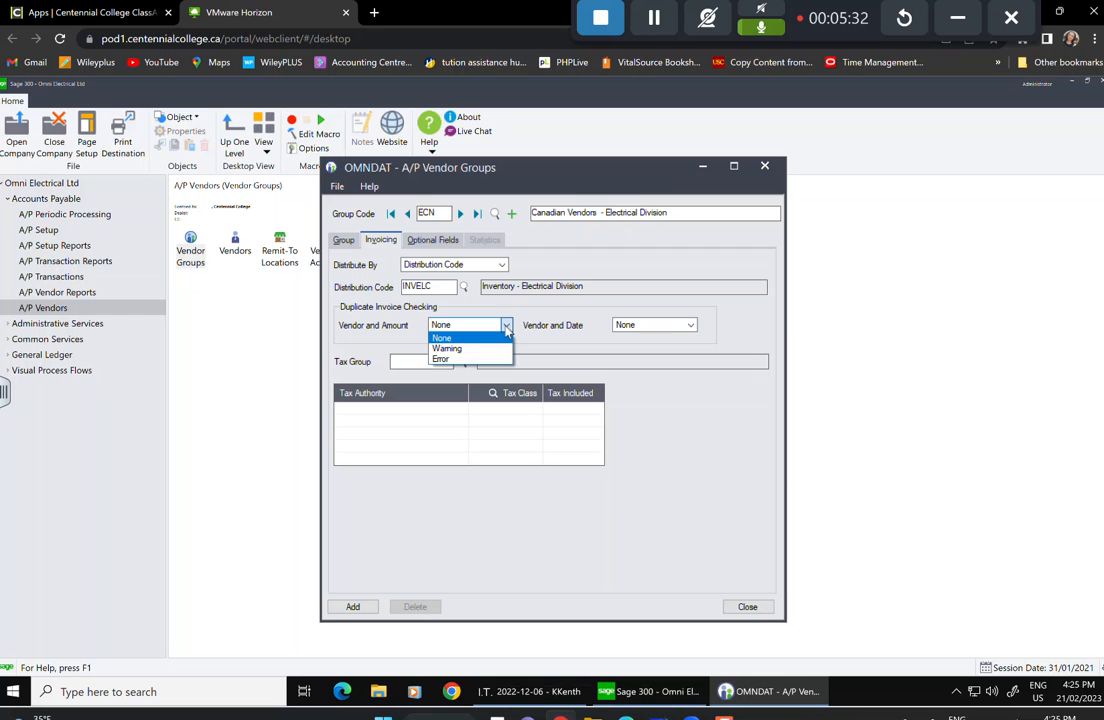
{"action": "left_click", "coordinate": [506, 328]}
{"action": "left_click", "coordinate": [506, 328]}
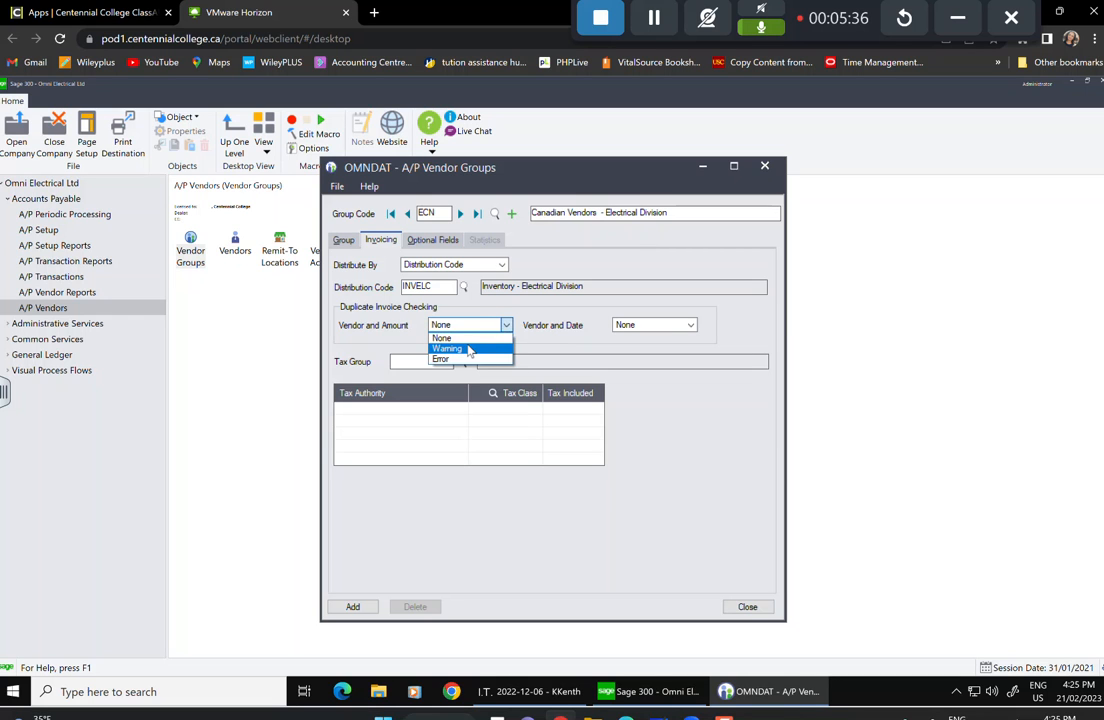
{"action": "left_click", "coordinate": [468, 349]}
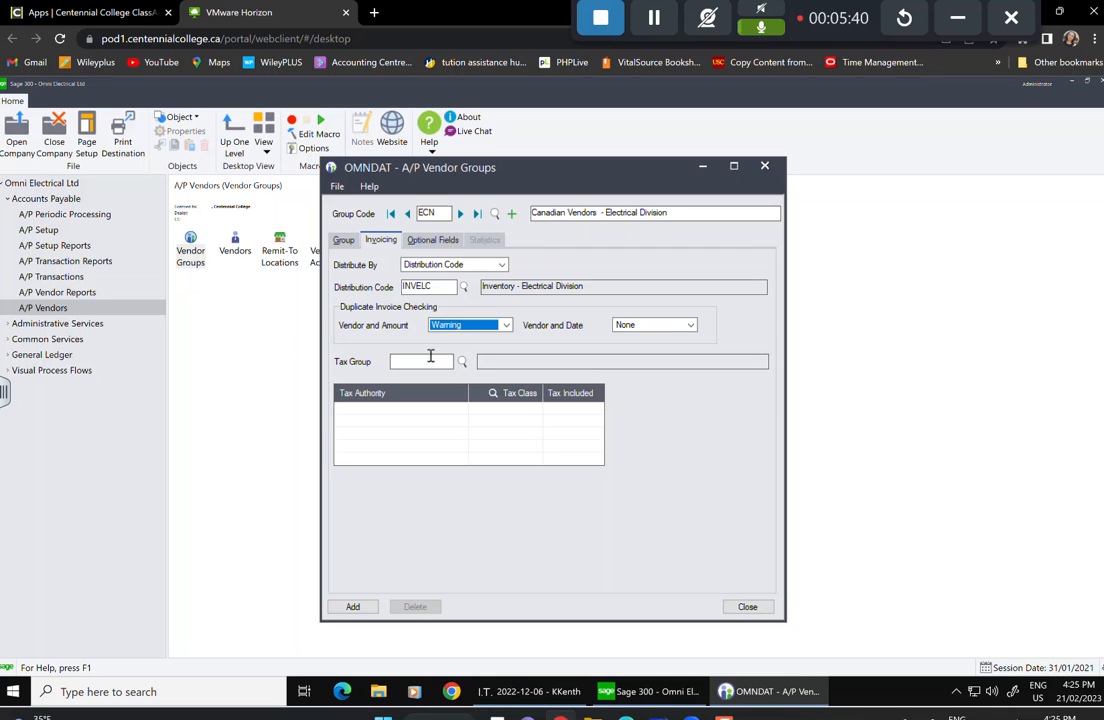
{"action": "left_click", "coordinate": [690, 326]}
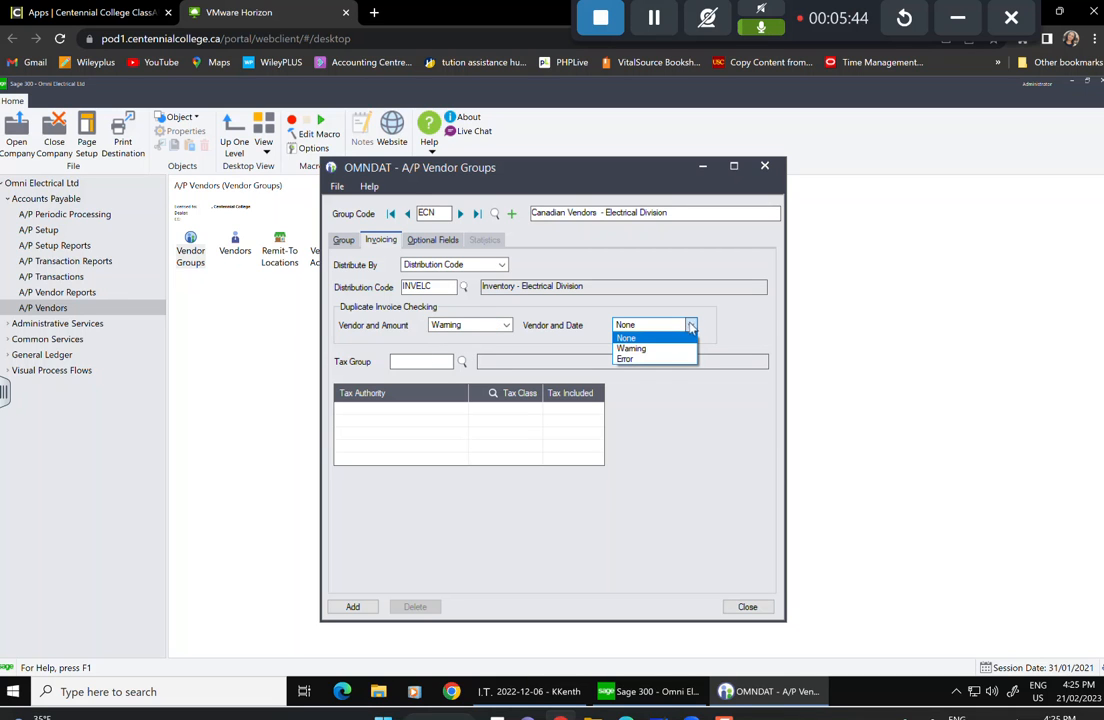
{"action": "left_click", "coordinate": [690, 326]}
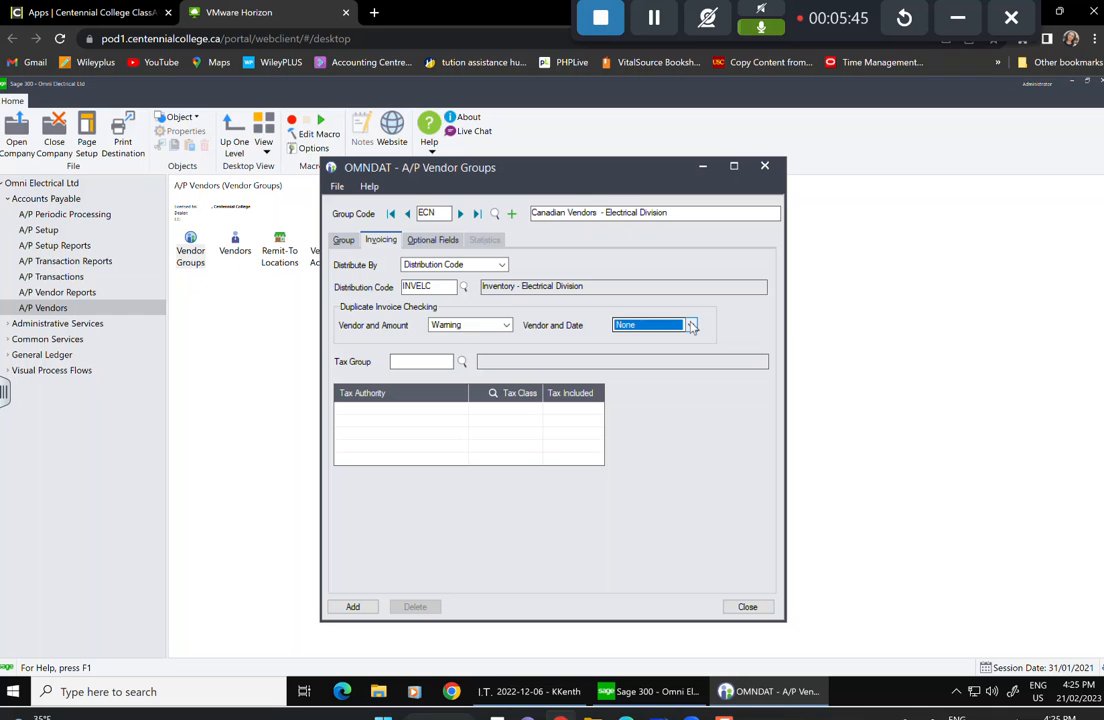
{"action": "left_click", "coordinate": [690, 326]}
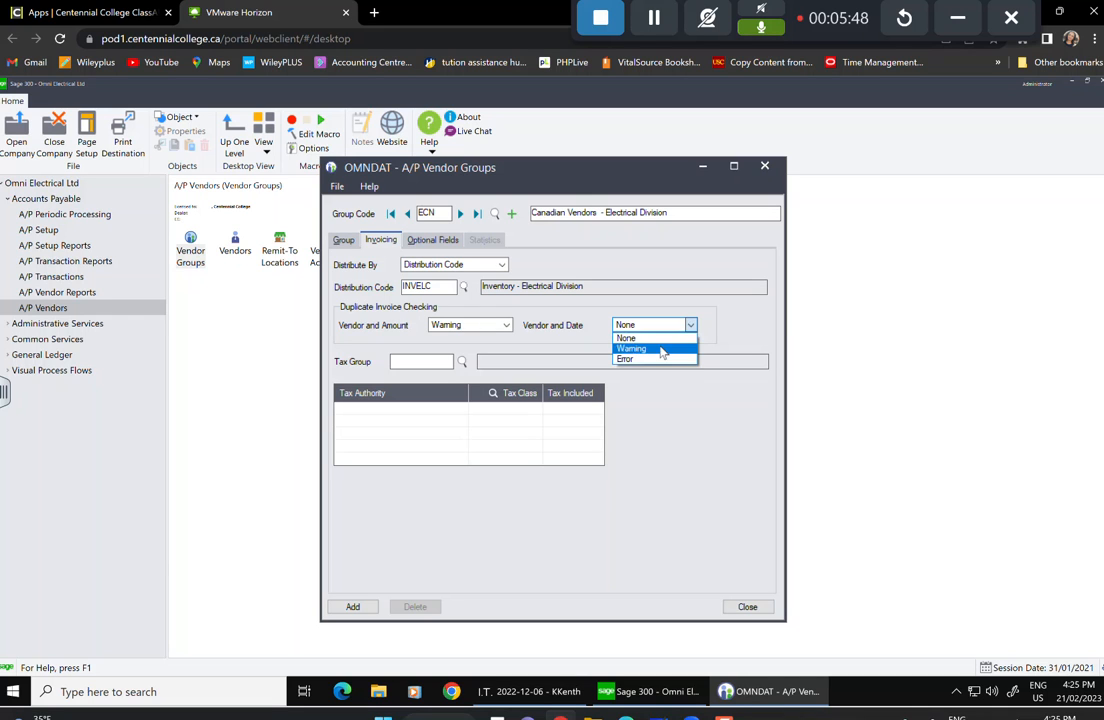
{"action": "left_click", "coordinate": [658, 351]}
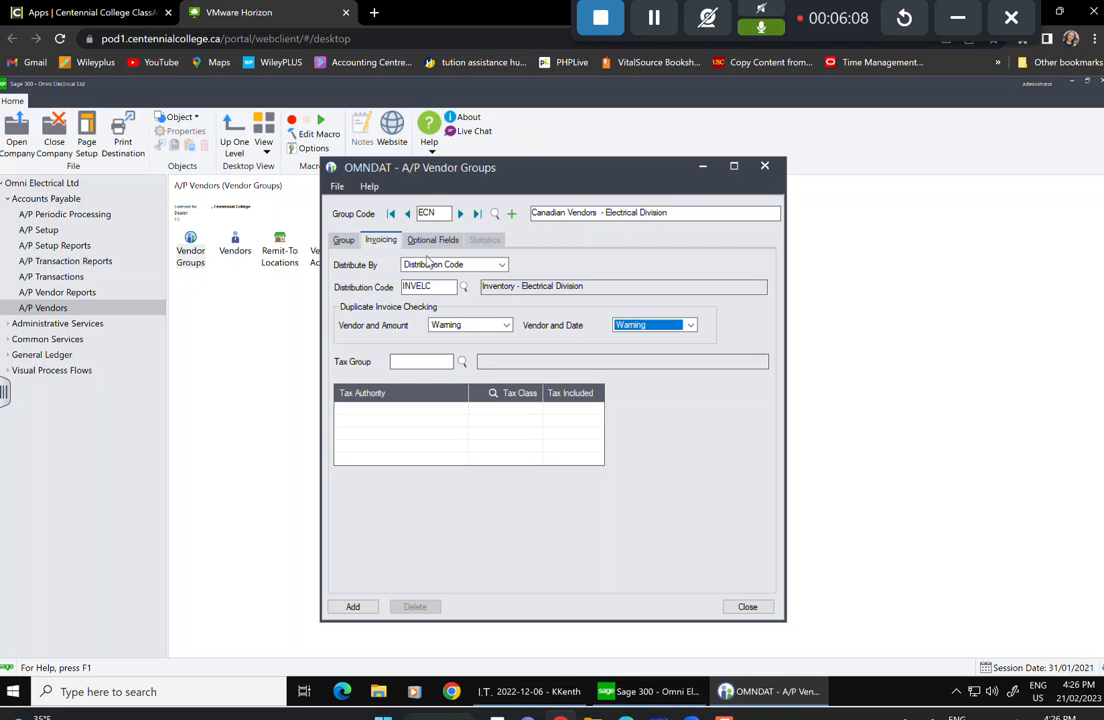
Assign tax group ONT with Harmonized Sales Tax class 1 (Taxable), then show Optional Fields.
{"action": "left_click", "coordinate": [462, 363]}
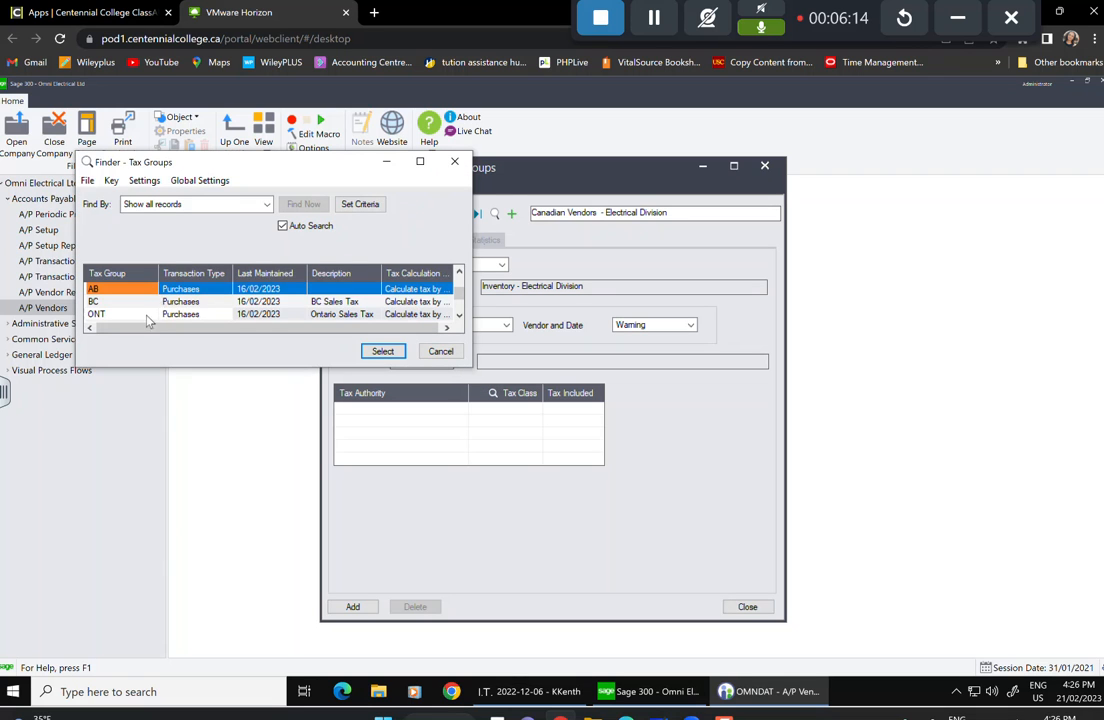
{"action": "left_click", "coordinate": [147, 316]}
{"action": "left_click", "coordinate": [381, 355]}
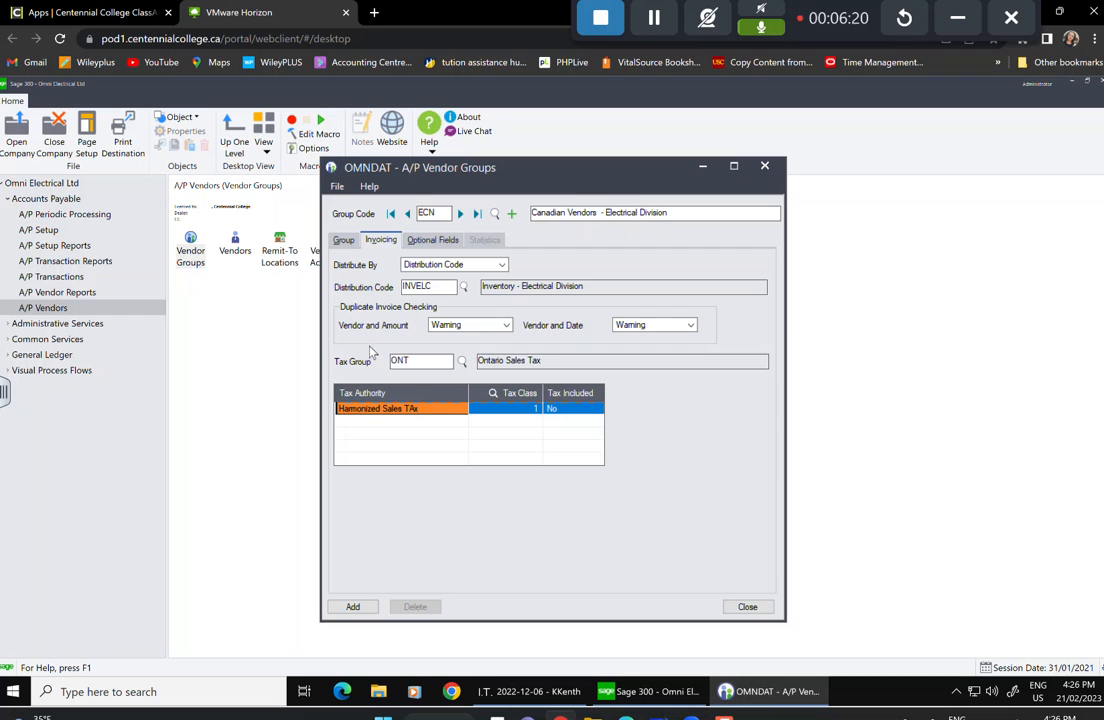
{"action": "left_click", "coordinate": [511, 409]}
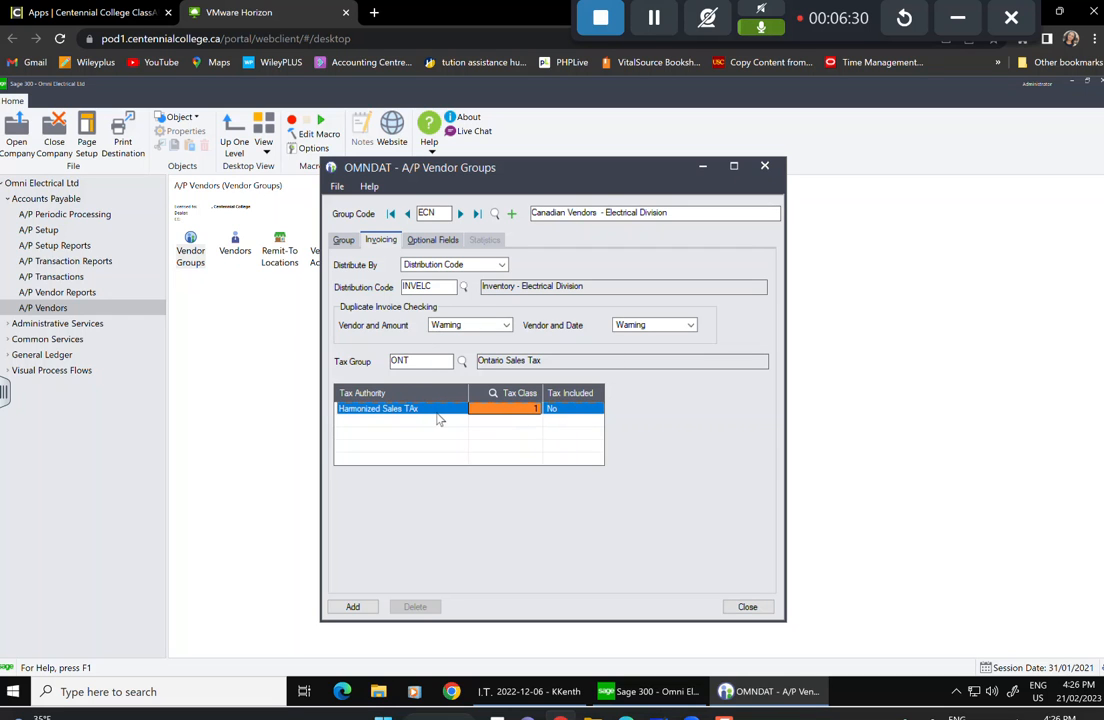
{"action": "left_click", "coordinate": [527, 414]}
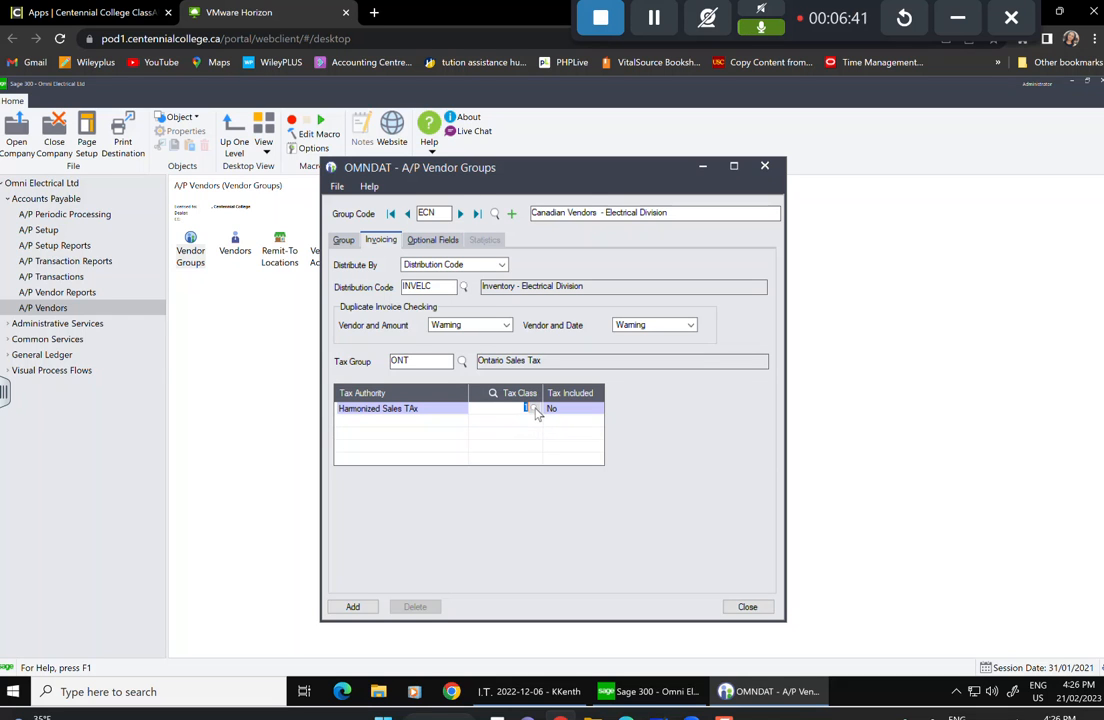
{"action": "left_click", "coordinate": [535, 410]}
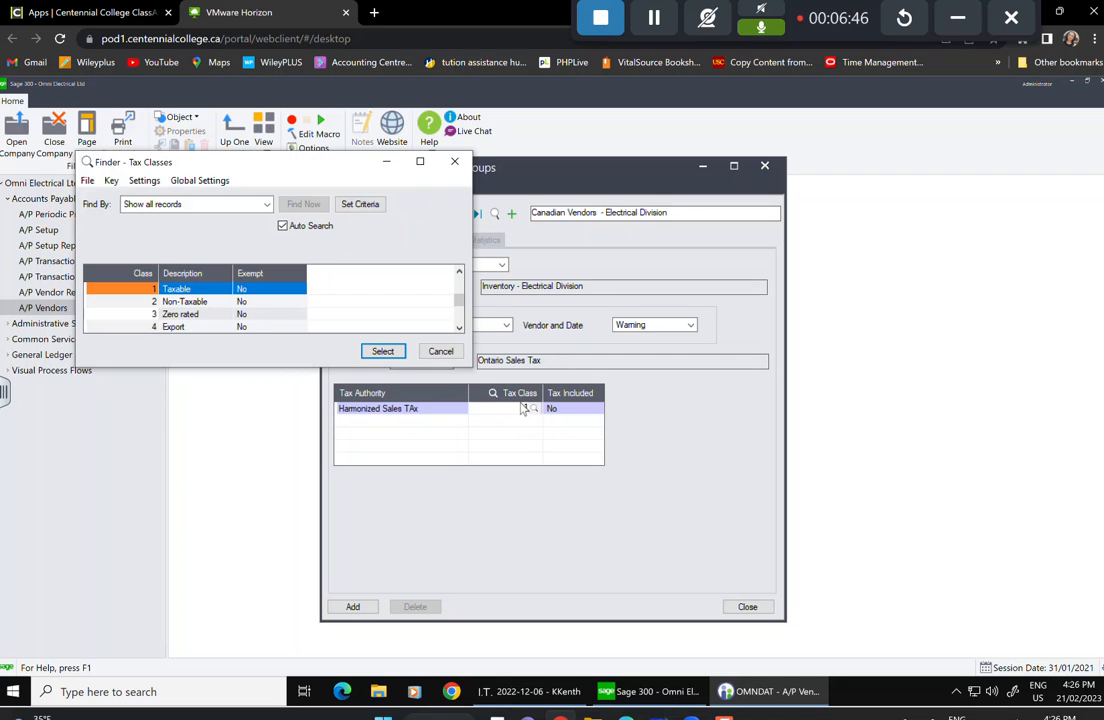
{"action": "left_click", "coordinate": [167, 290]}
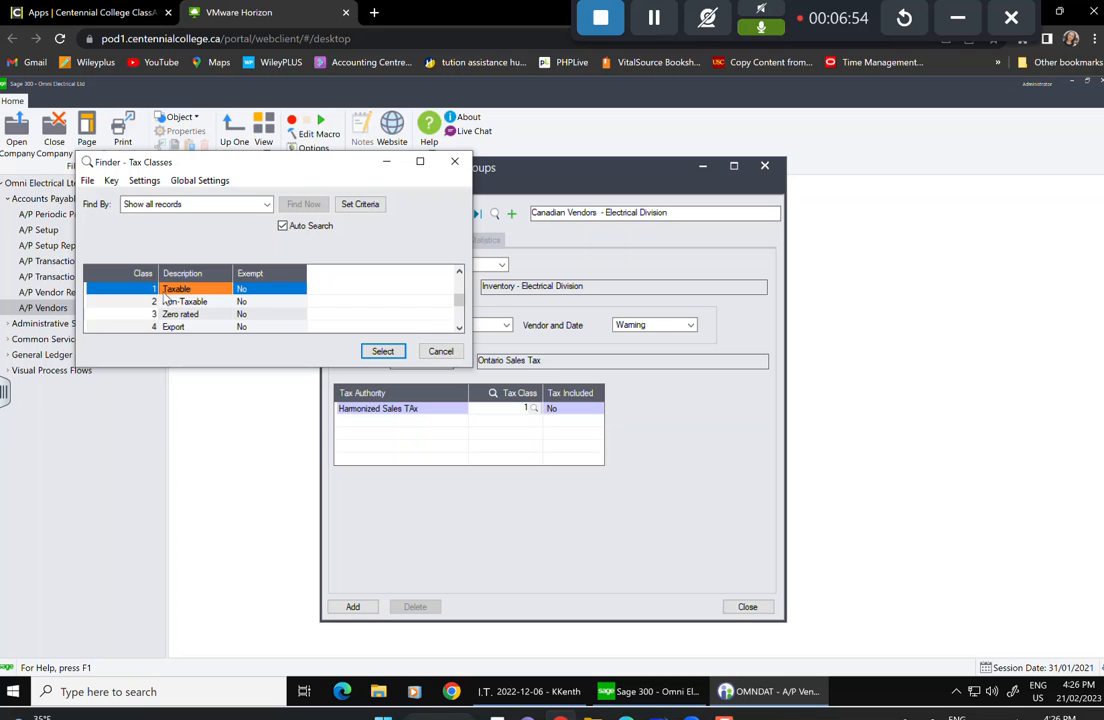
{"action": "left_click", "coordinate": [385, 351]}
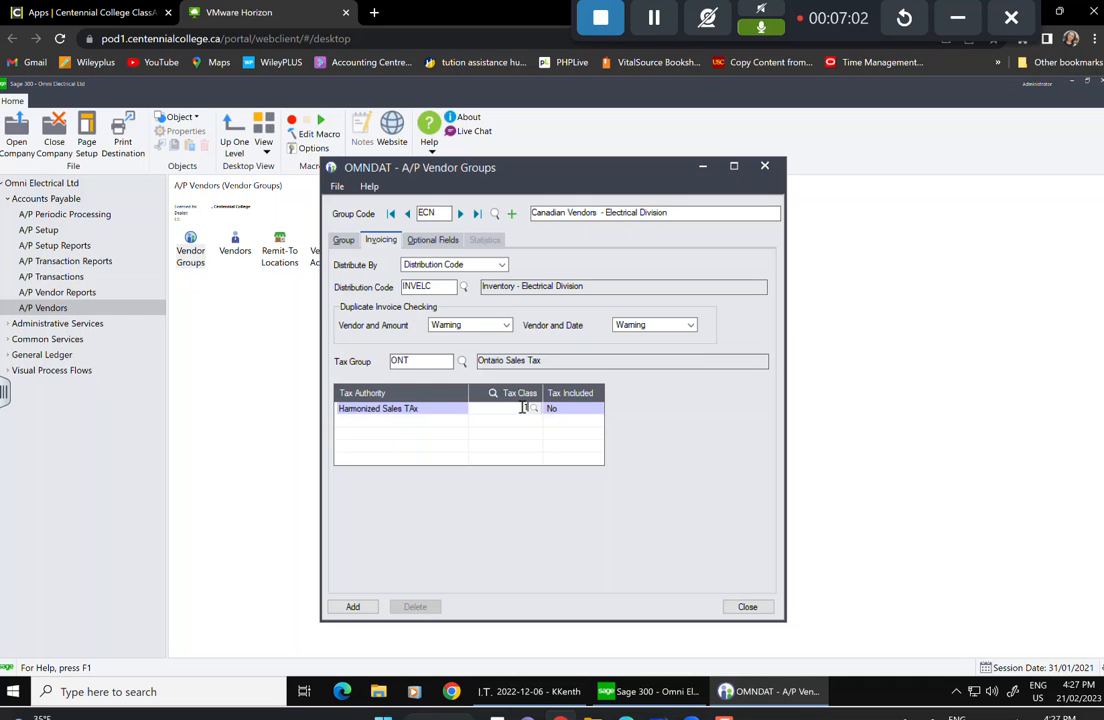
{"action": "left_click", "coordinate": [428, 241]}
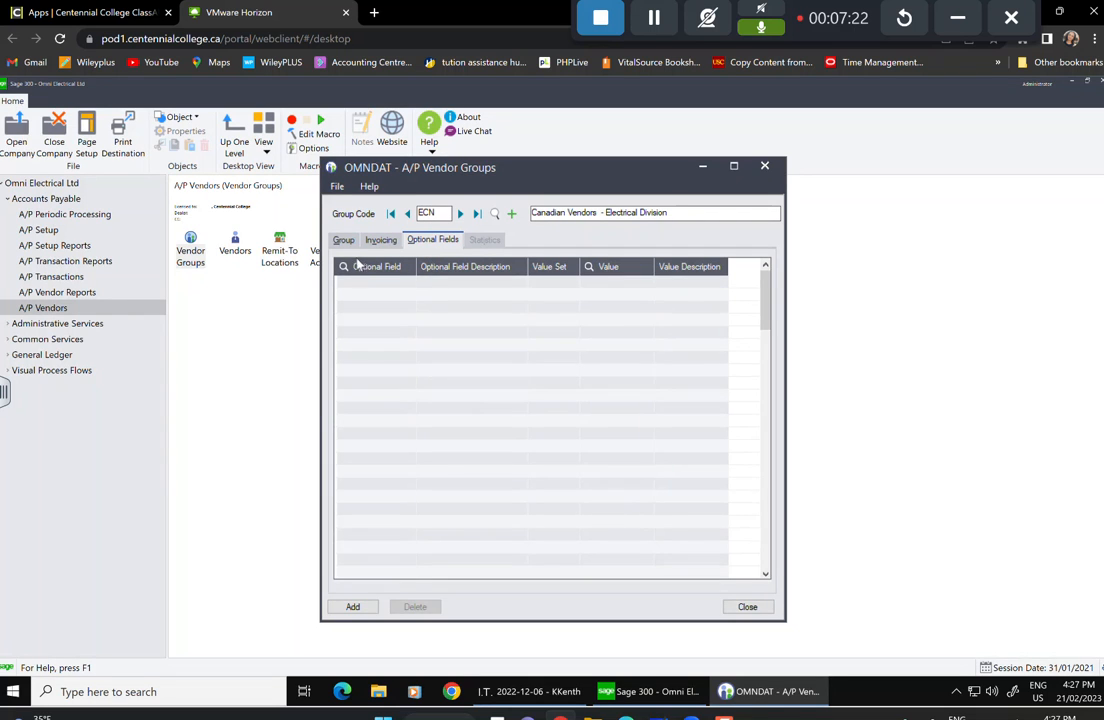
Add optional field REGION to group ECN and dismiss the missing-value error when saving.
{"action": "left_click", "coordinate": [368, 286]}
{"action": "left_click", "coordinate": [371, 284]}
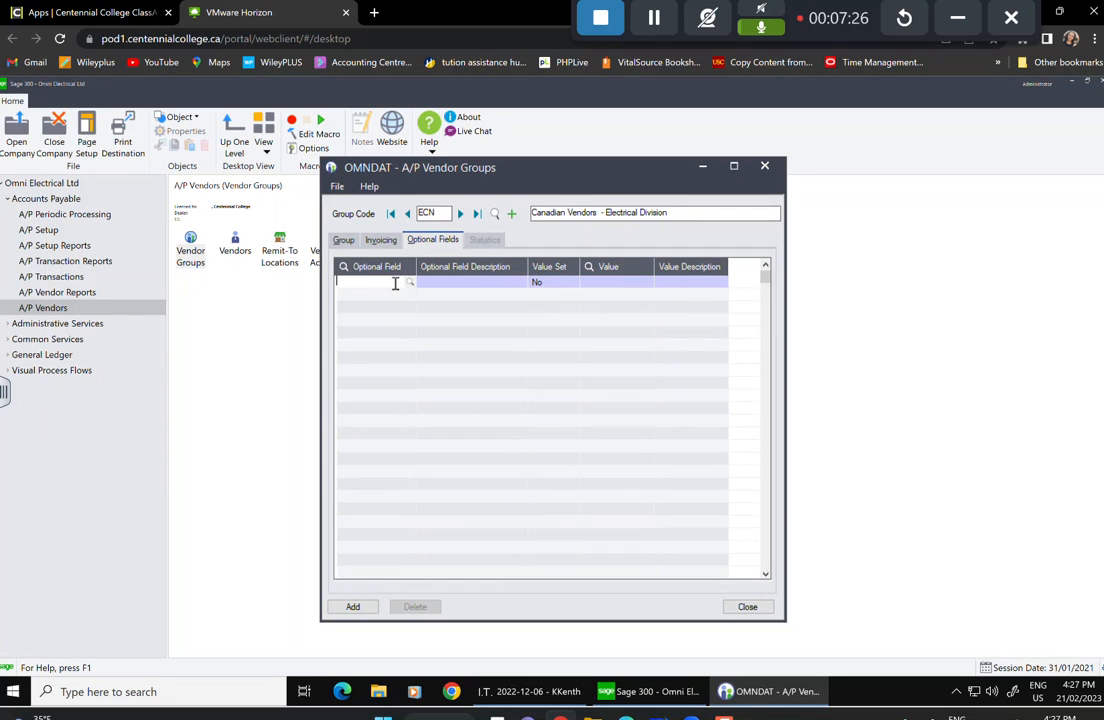
{"action": "left_click", "coordinate": [409, 283]}
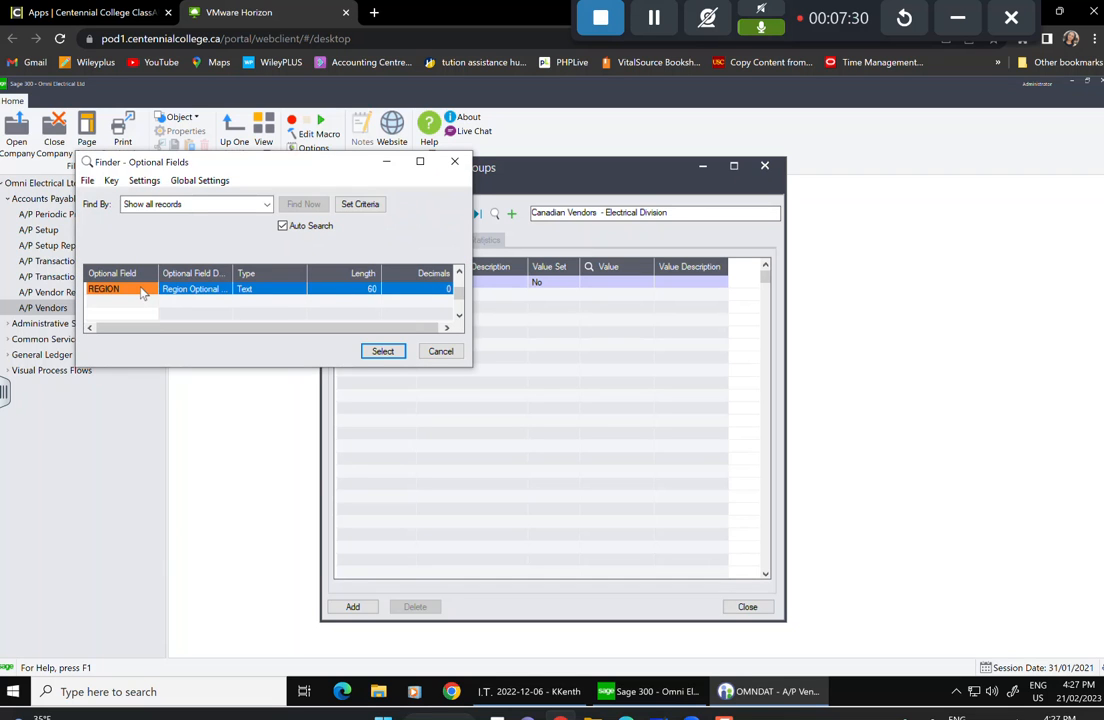
{"action": "left_click", "coordinate": [381, 350]}
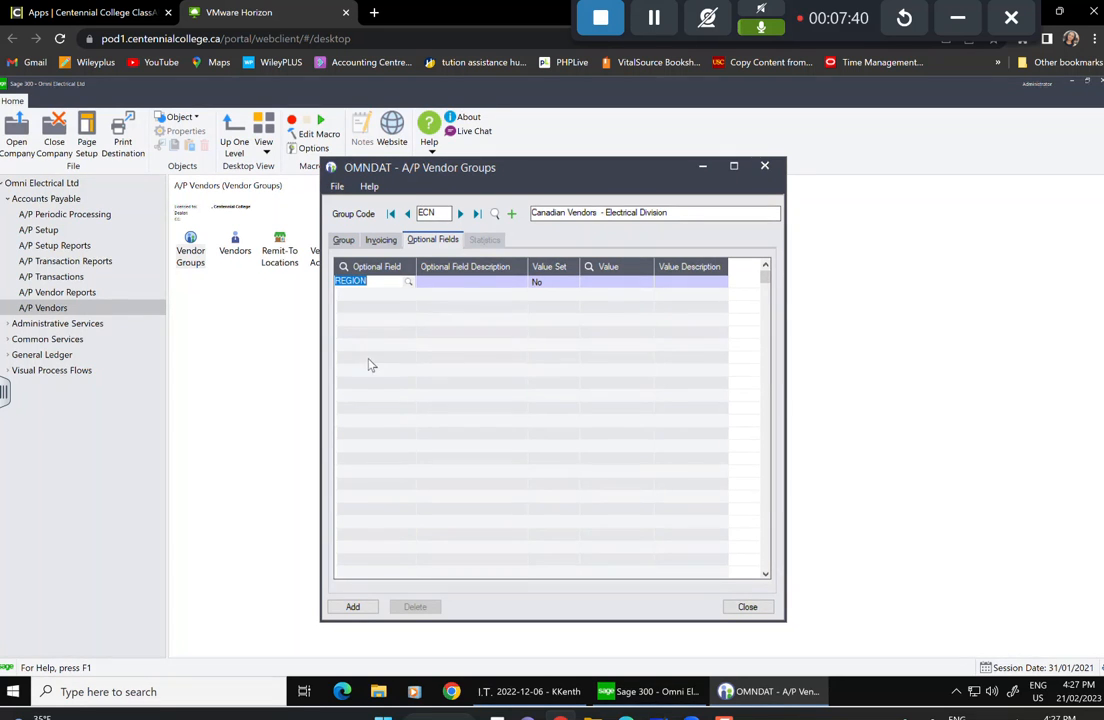
{"action": "key", "text": "Tab"}
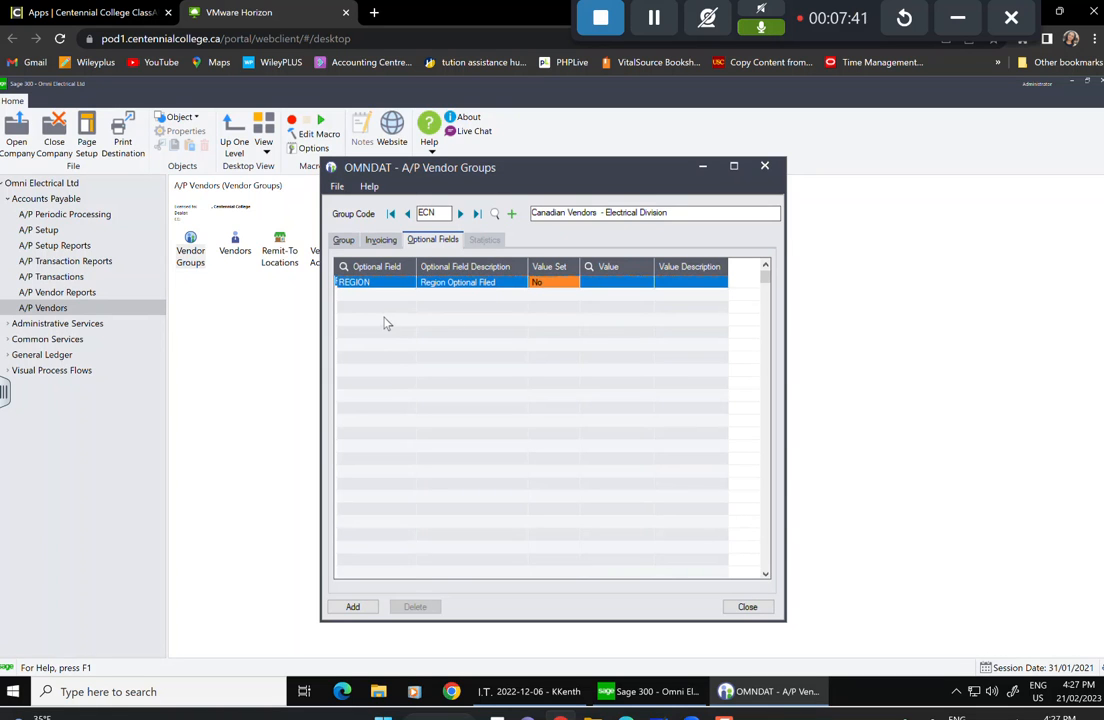
{"action": "key", "text": "Tab"}
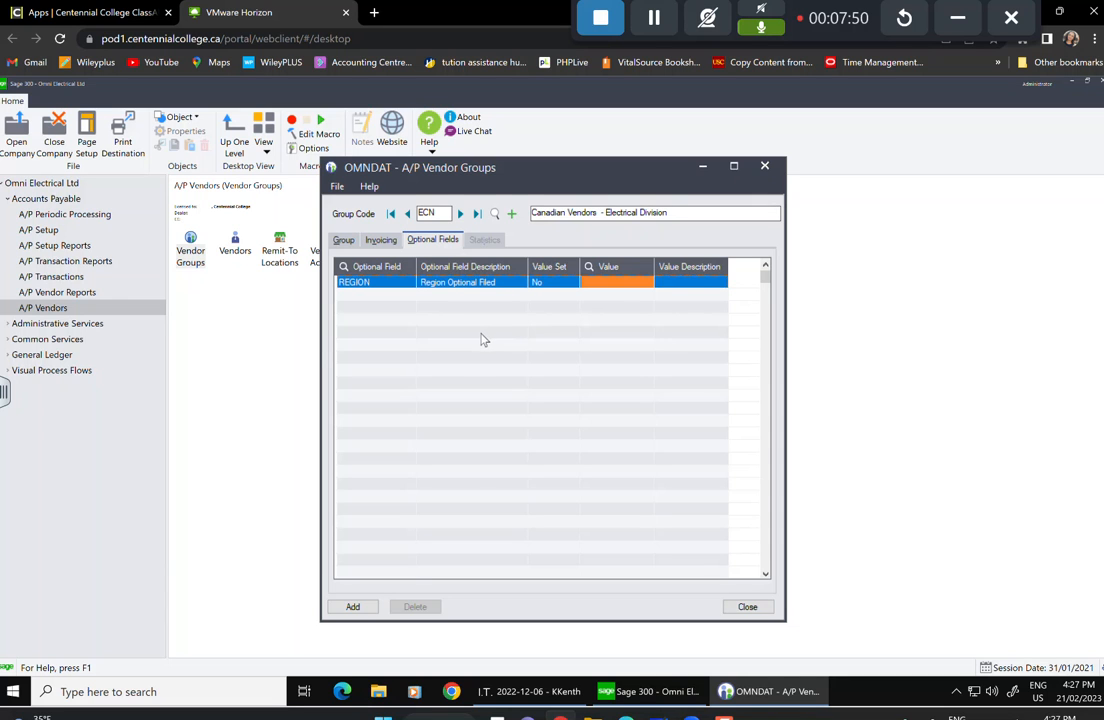
{"action": "key", "text": "Tab"}
{"action": "left_click", "coordinate": [425, 239]}
{"action": "left_click", "coordinate": [612, 326]}
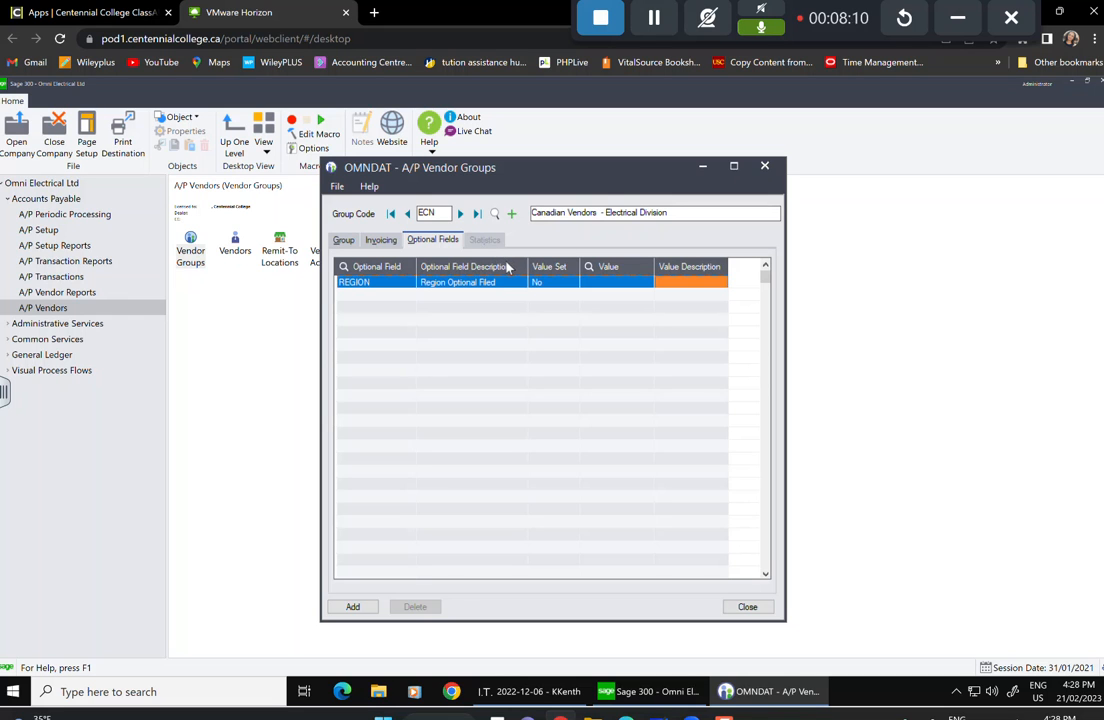
Retry adding the ECN vendor group twice, dismissing the missing REGION value error each time.
{"action": "left_click", "coordinate": [355, 607]}
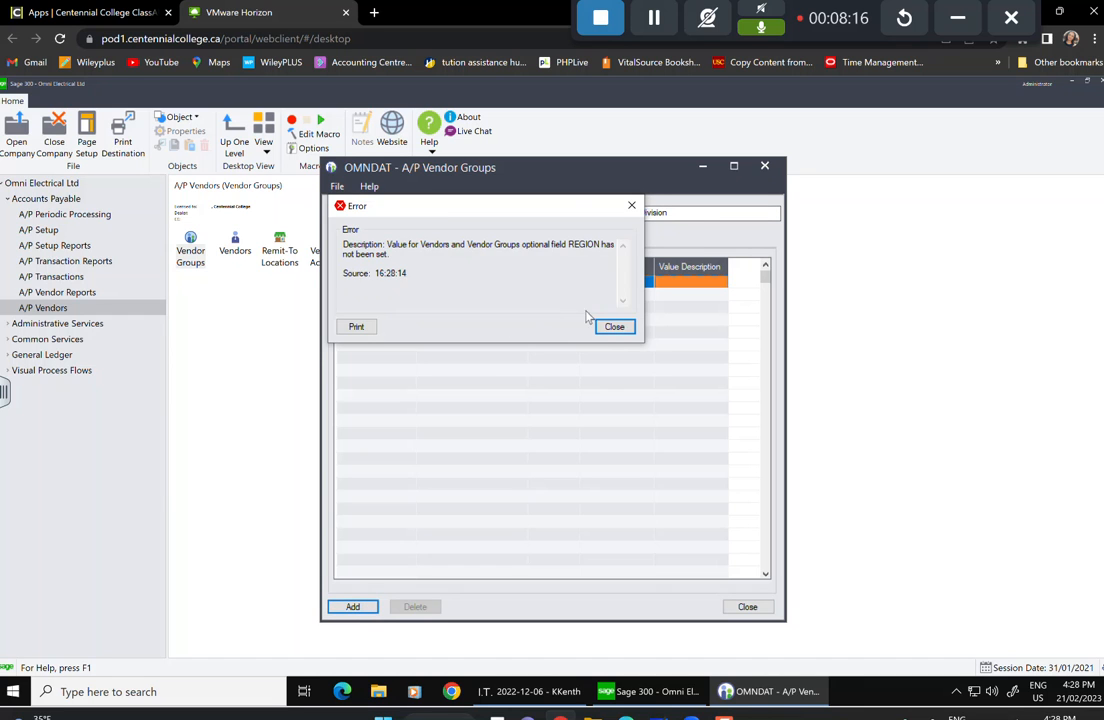
{"action": "left_click", "coordinate": [614, 326]}
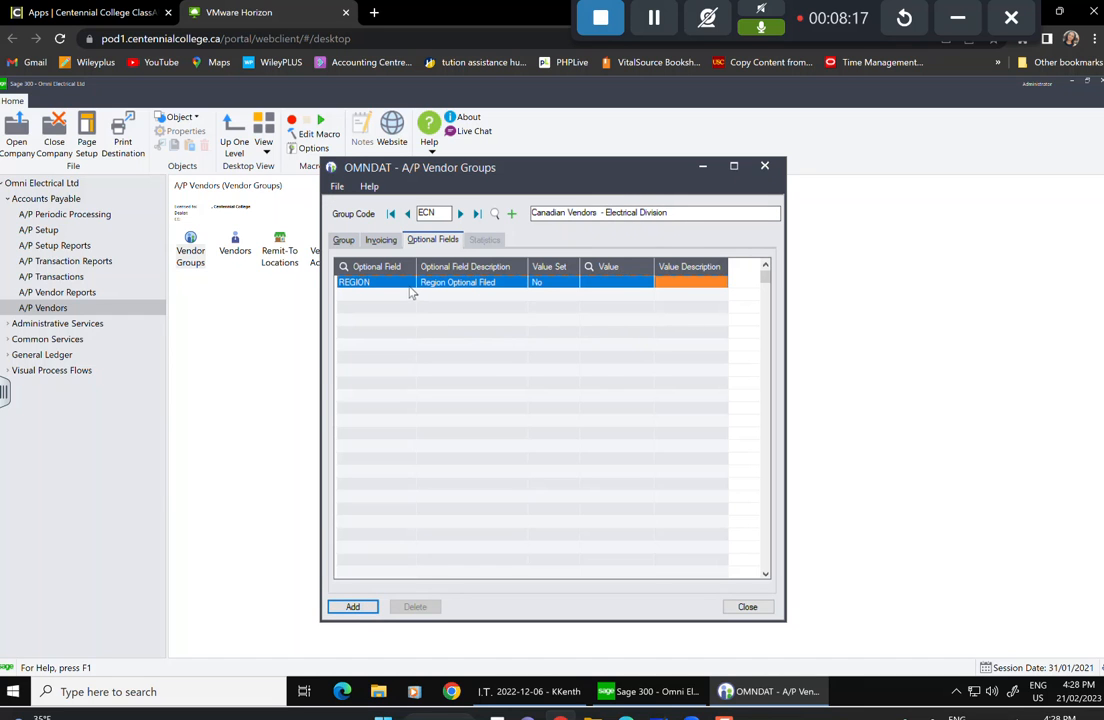
{"action": "left_click", "coordinate": [498, 286]}
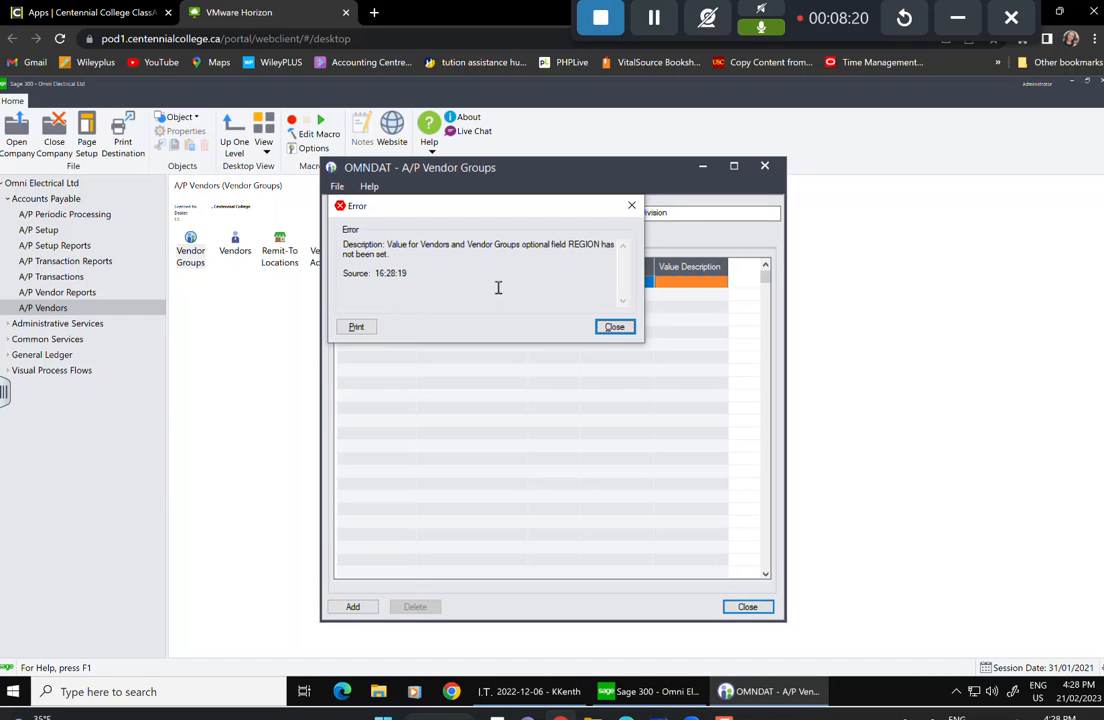
{"action": "left_click", "coordinate": [614, 327]}
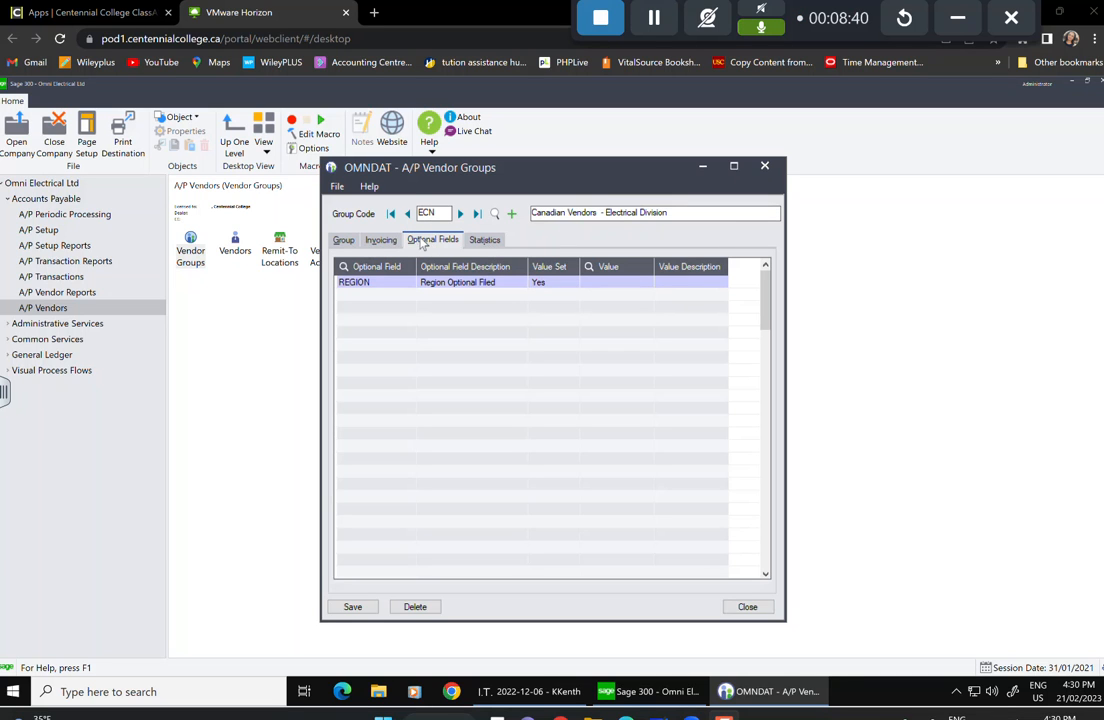
Review the ECN group's Statistics, Optional Fields and Group defaults tabs.
{"action": "left_click", "coordinate": [484, 240]}
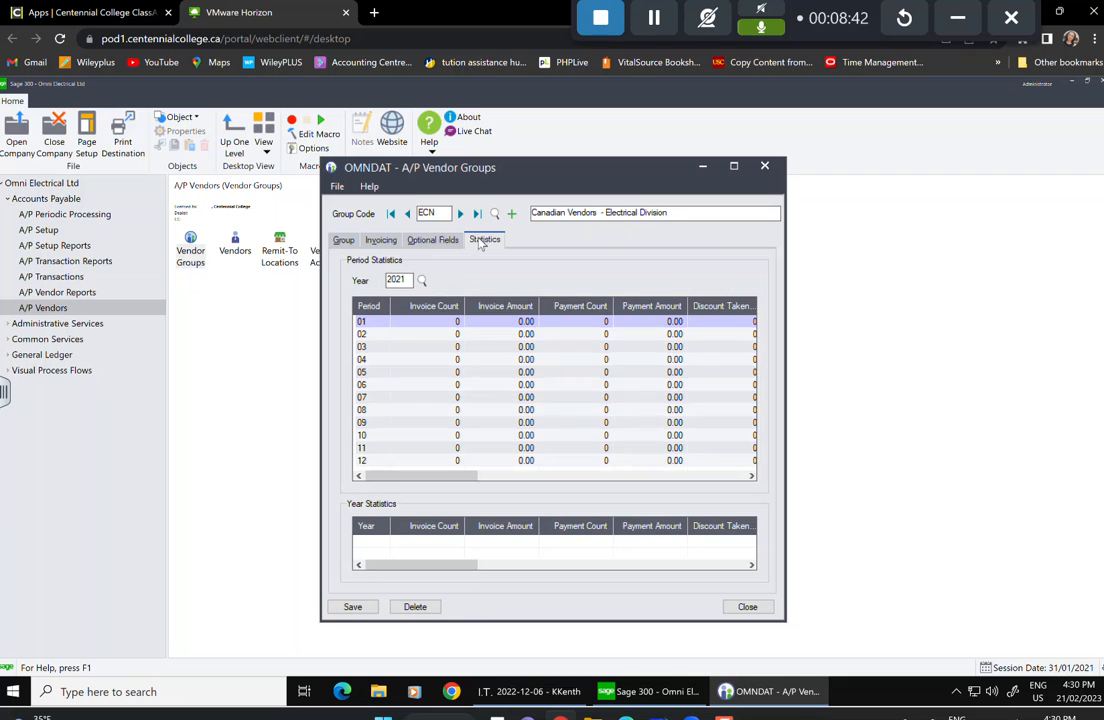
{"action": "left_click", "coordinate": [440, 241]}
{"action": "left_click", "coordinate": [482, 244]}
{"action": "left_click", "coordinate": [438, 243]}
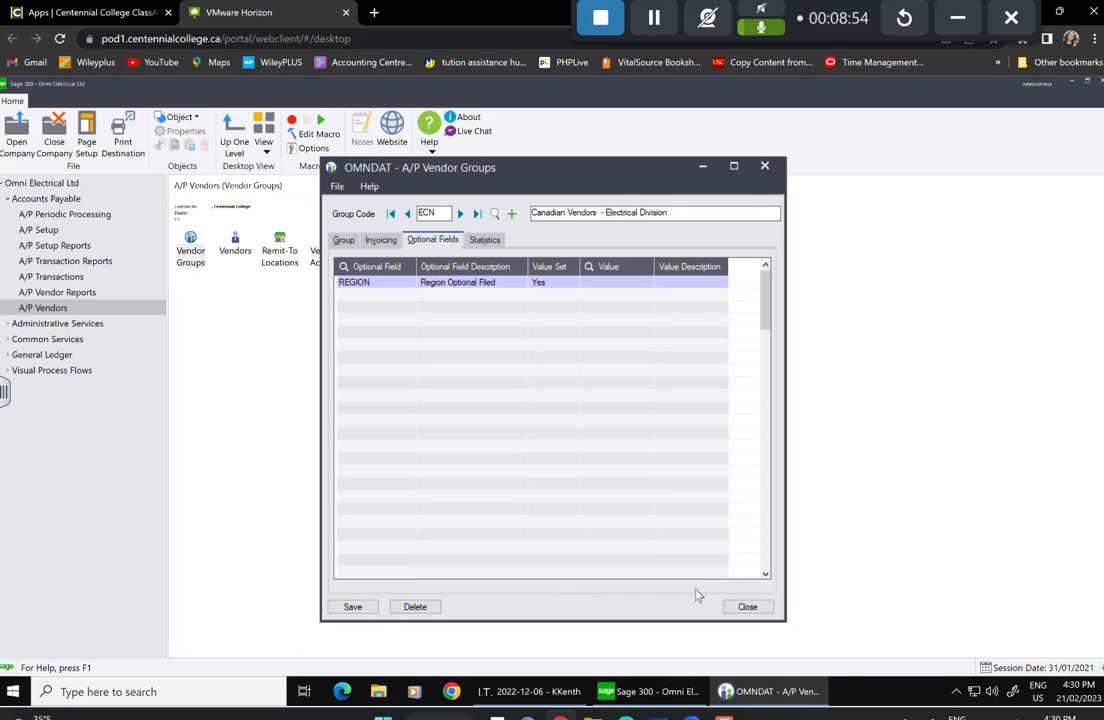
{"action": "left_click", "coordinate": [344, 240]}
Save the ECN vendor group, check its period 01 statistics, and close the window.
{"action": "left_click", "coordinate": [352, 606]}
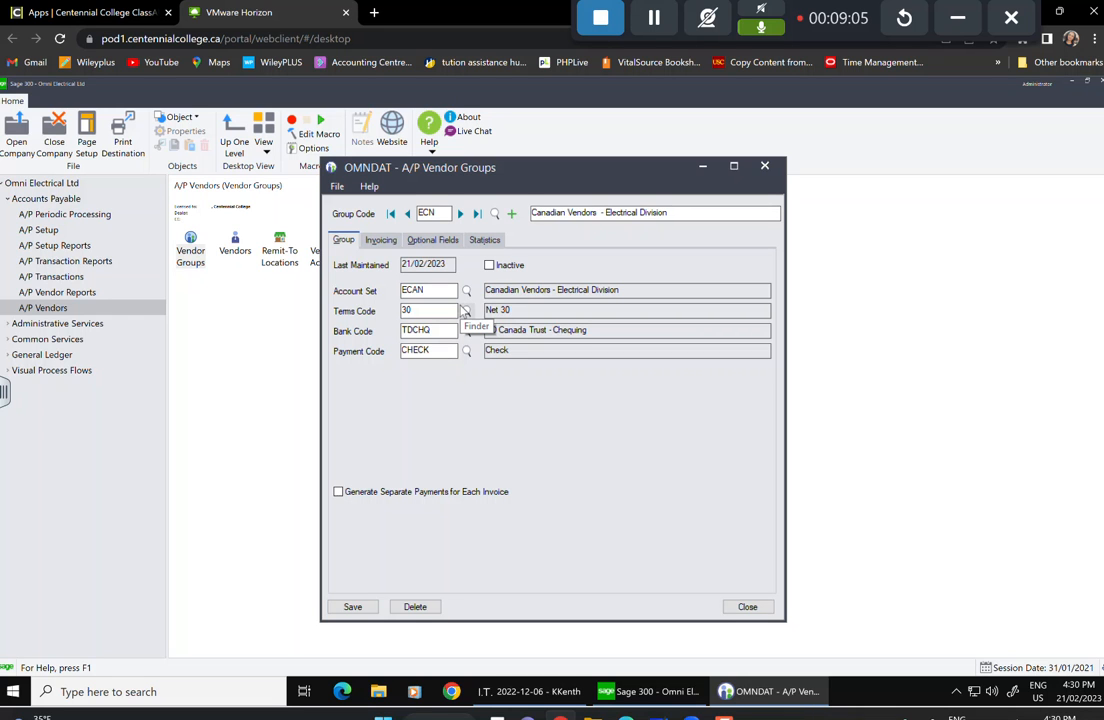
{"action": "left_click", "coordinate": [485, 240]}
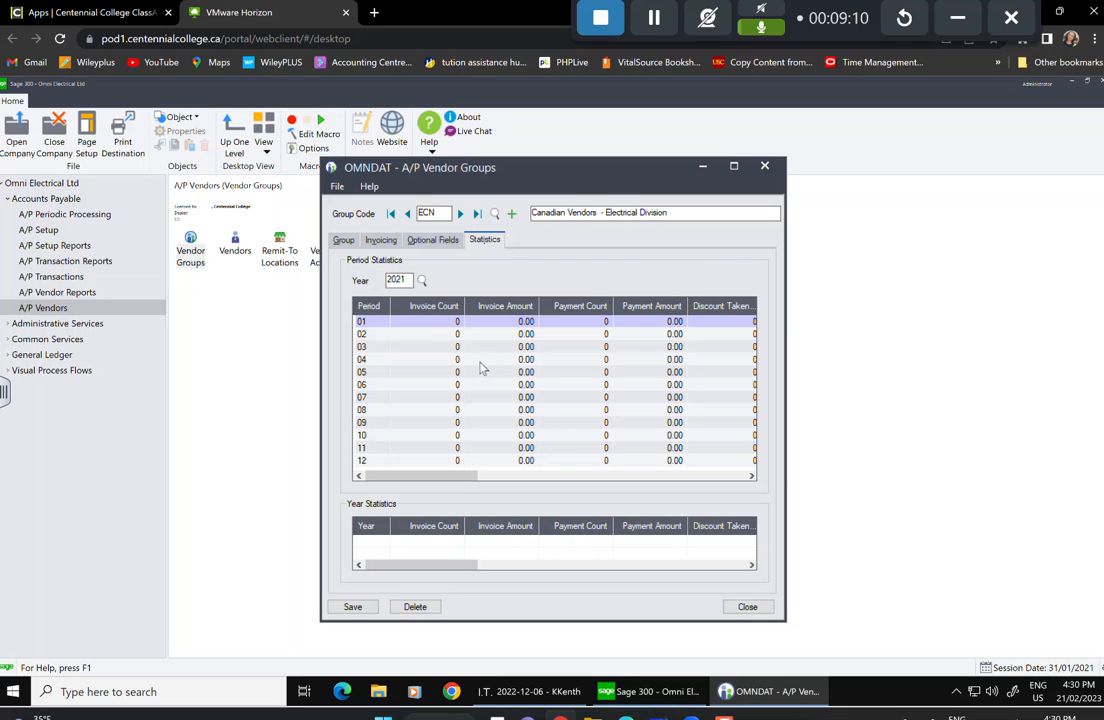
{"action": "left_click", "coordinate": [432, 325]}
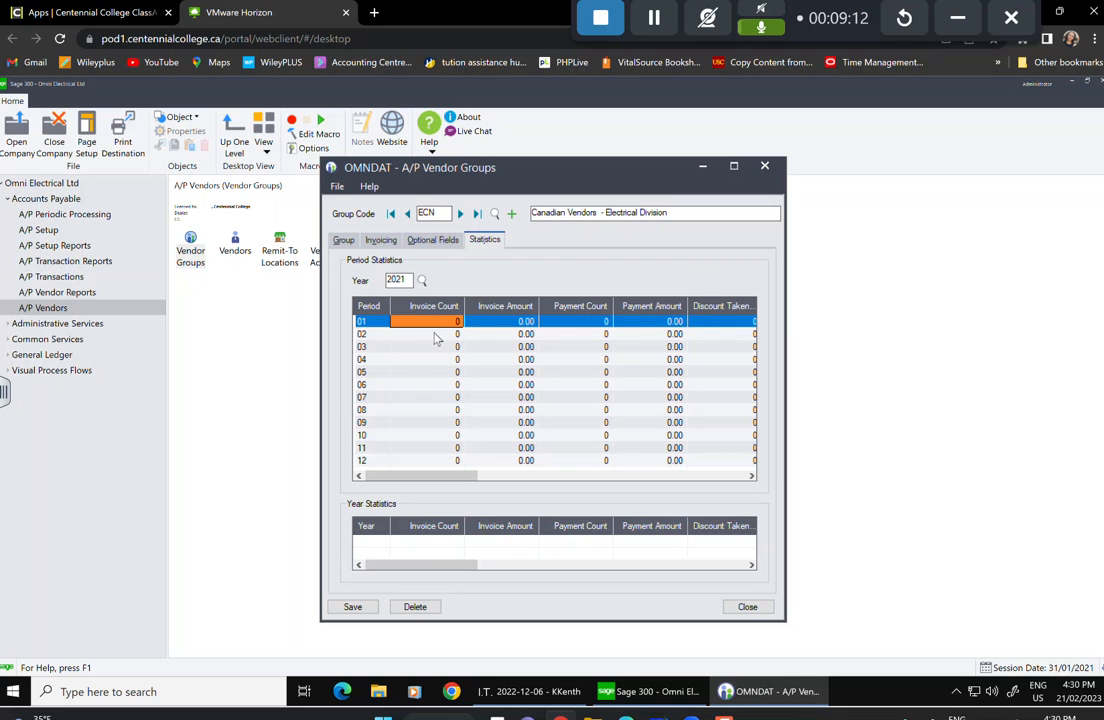
{"action": "left_click", "coordinate": [516, 324]}
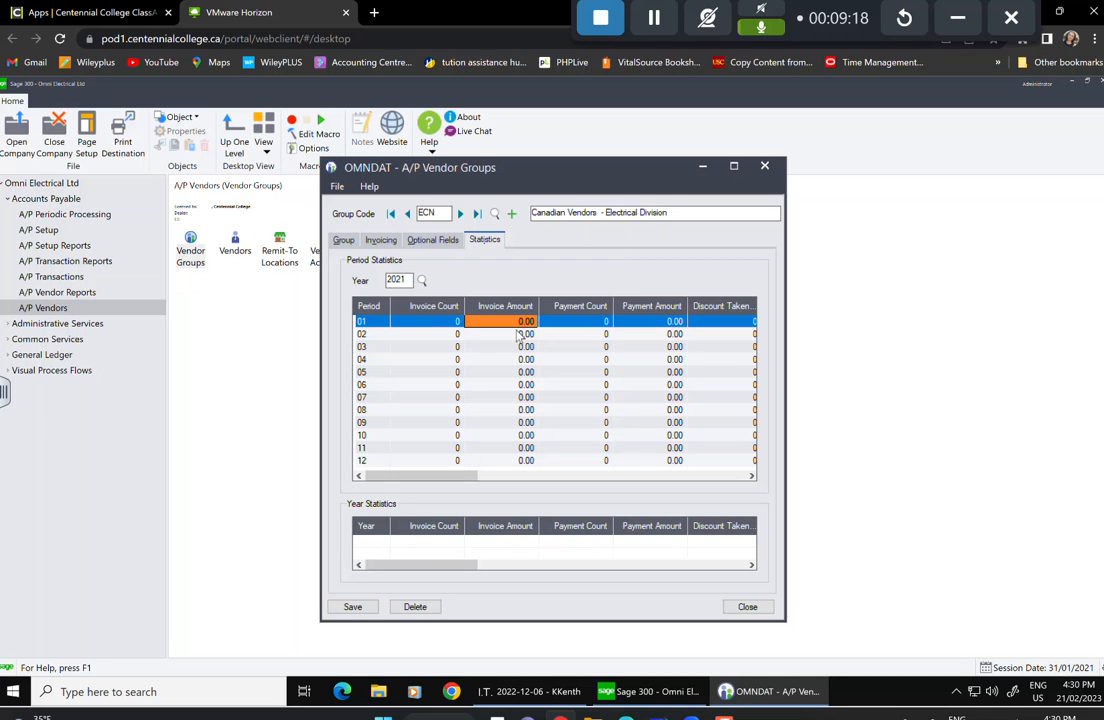
{"action": "left_click", "coordinate": [758, 612]}
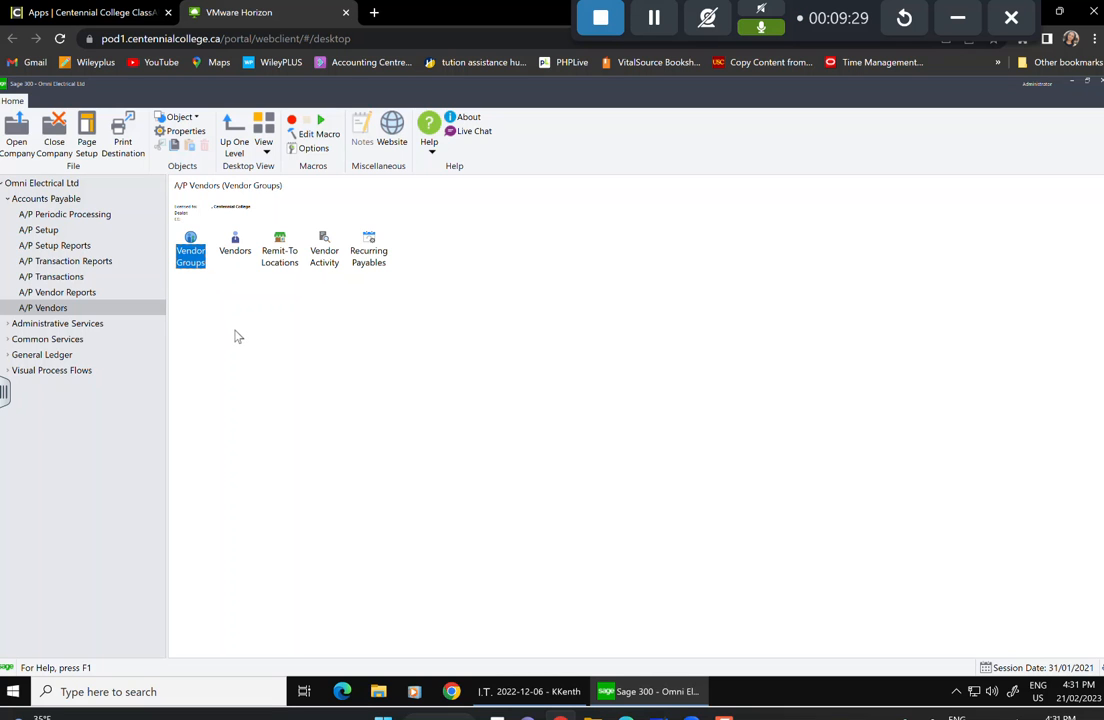
{"action": "double_click", "coordinate": [187, 256]}
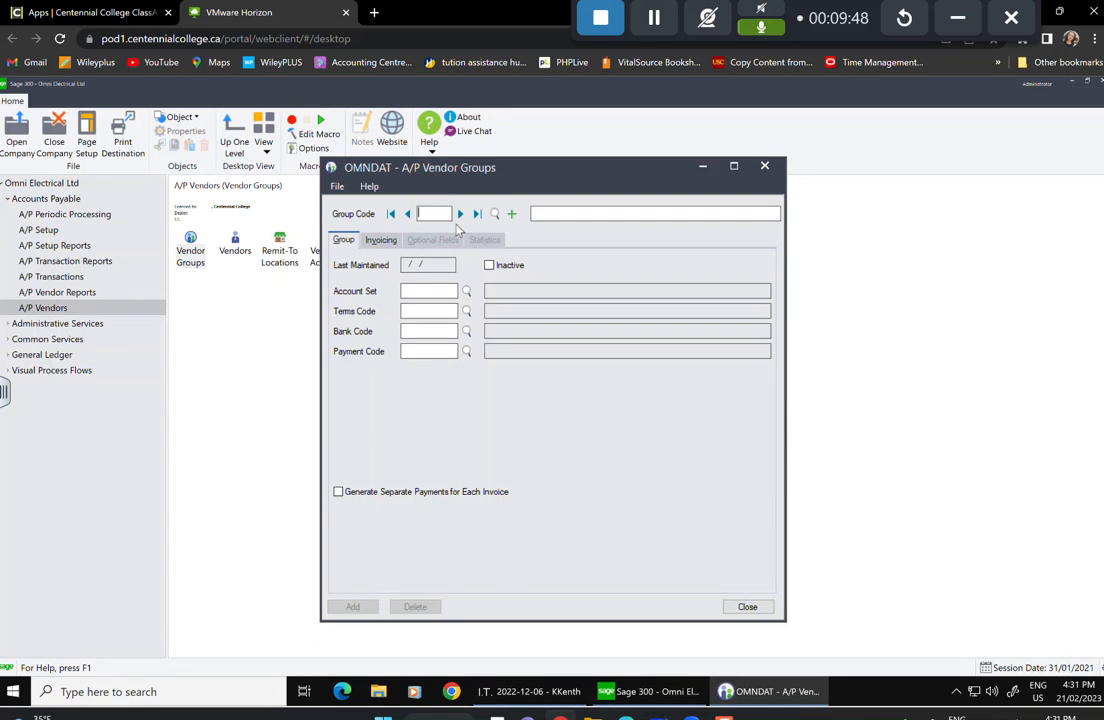
Enter group code MCN with description 'Canadian Vendors - Machinery Division'.
{"action": "type", "text": "CN"}
{"action": "key", "text": "Tab"}
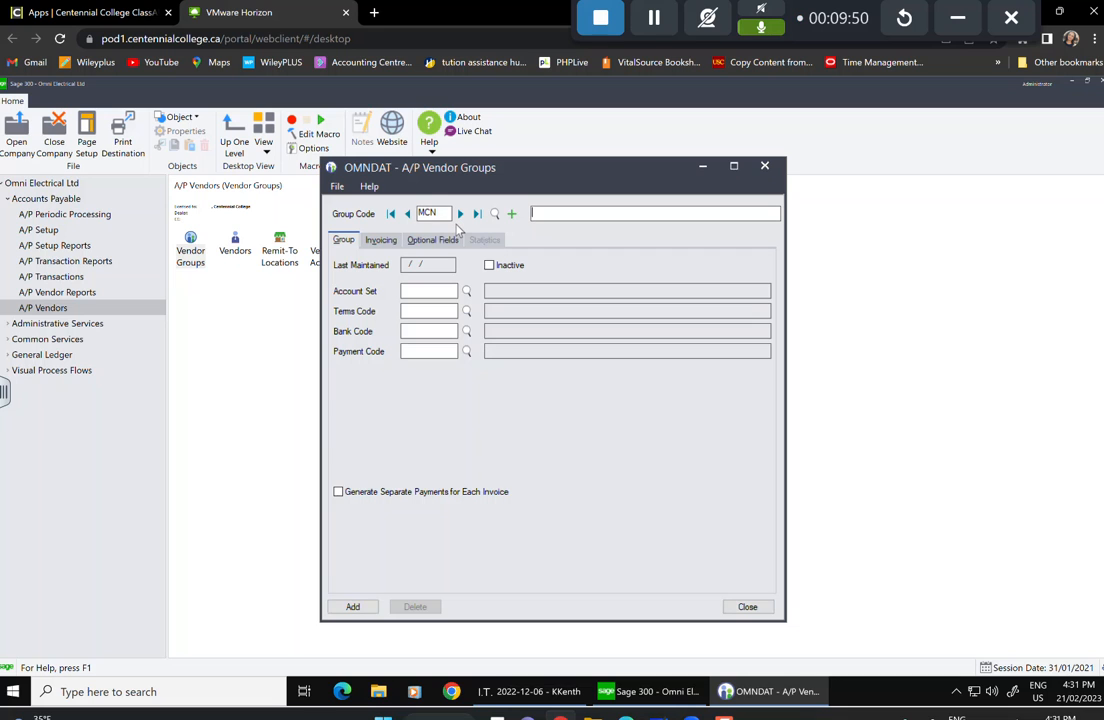
{"action": "type", "text": "Canadai"}
{"action": "key", "text": "BackSpace"}
{"action": "key", "text": "BackSpace"}
{"action": "type", "text": "ian Vendors - MAchinery Diviison"}
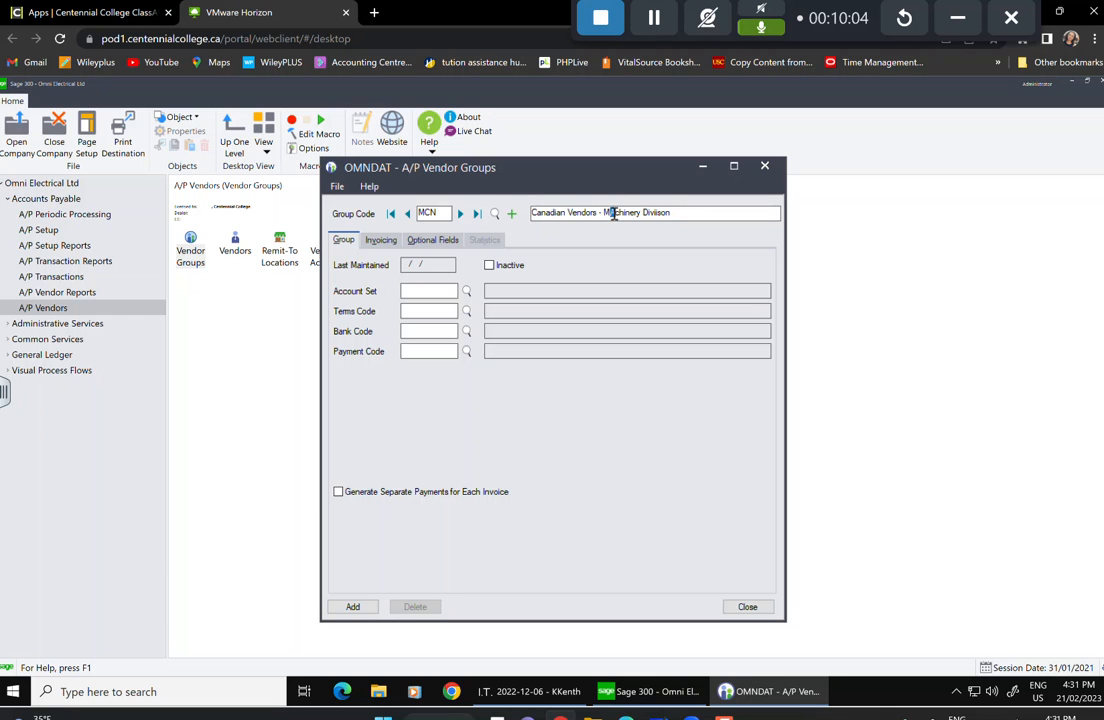
Set the MCN group's account set to MCAN and terms code to Net 30.
{"action": "left_click", "coordinate": [415, 291]}
{"action": "left_click", "coordinate": [466, 291]}
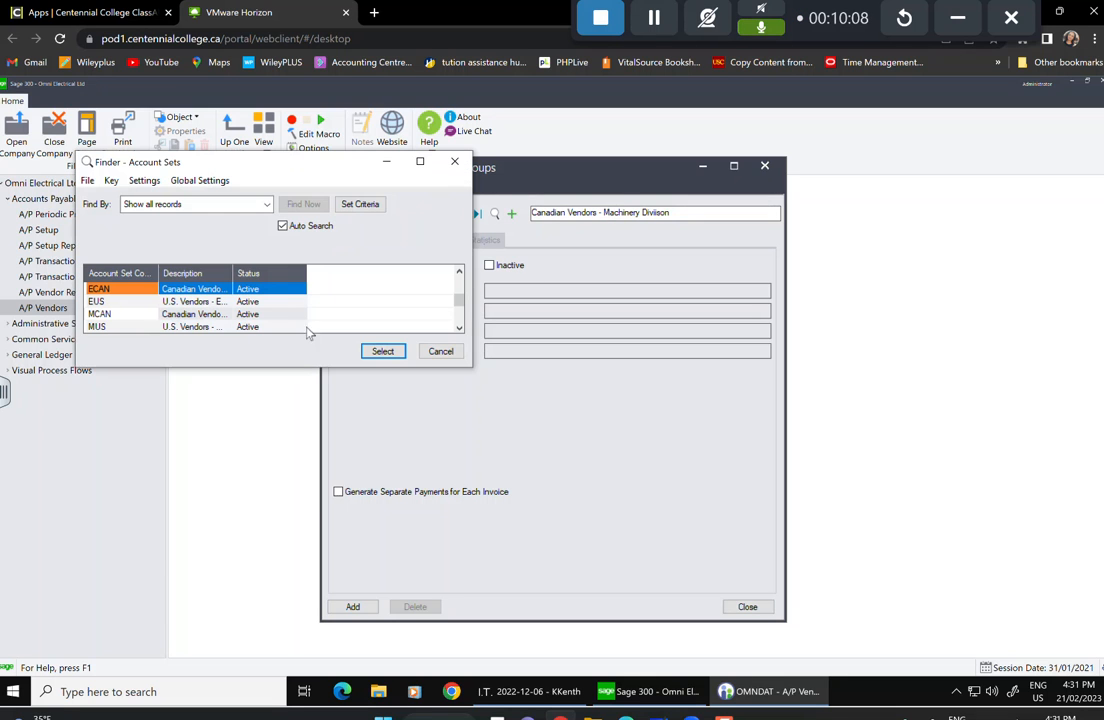
{"action": "left_click", "coordinate": [104, 316]}
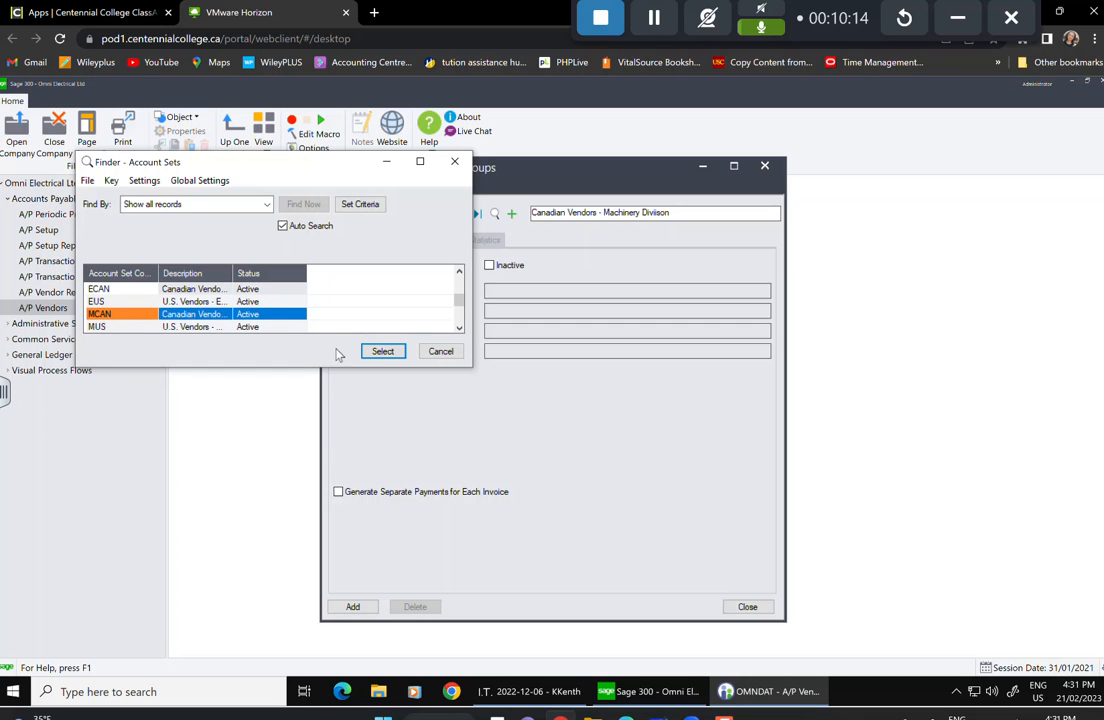
{"action": "left_click", "coordinate": [382, 351]}
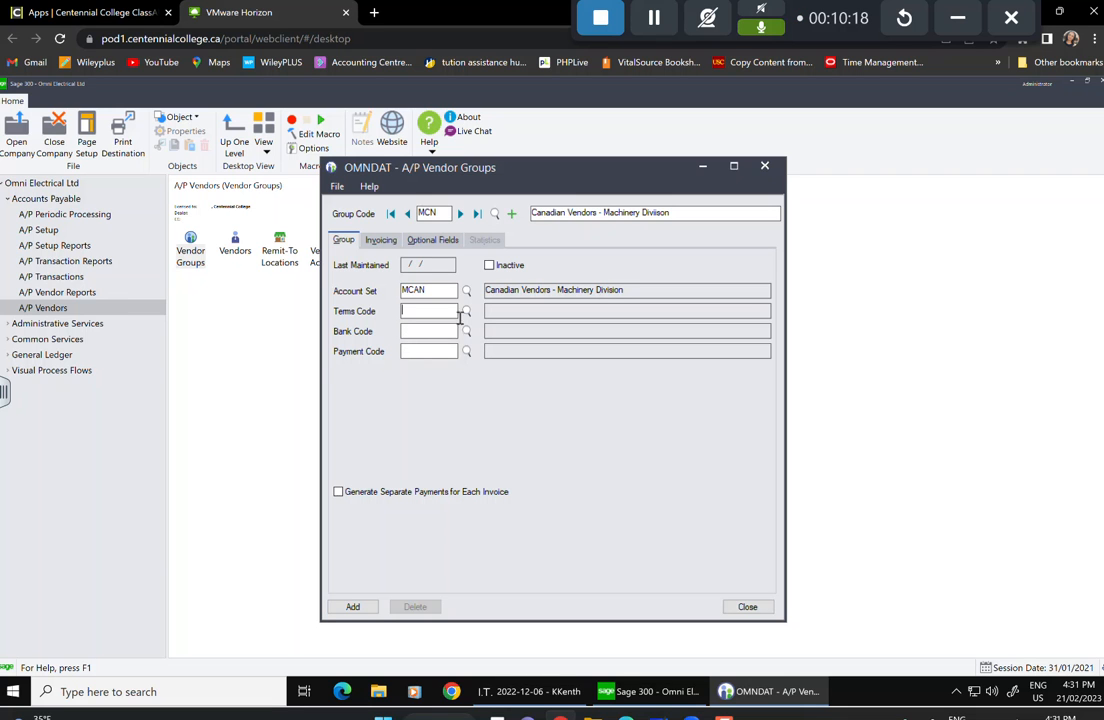
{"action": "left_click", "coordinate": [466, 311]}
{"action": "left_click", "coordinate": [175, 314]}
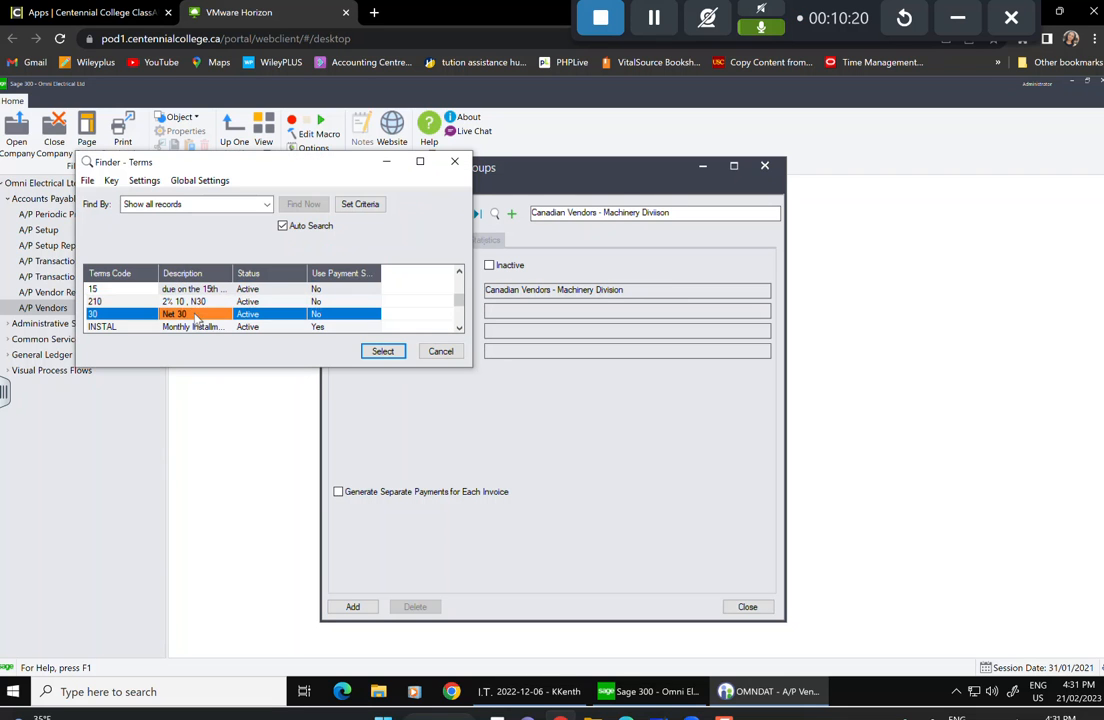
{"action": "left_click", "coordinate": [382, 351]}
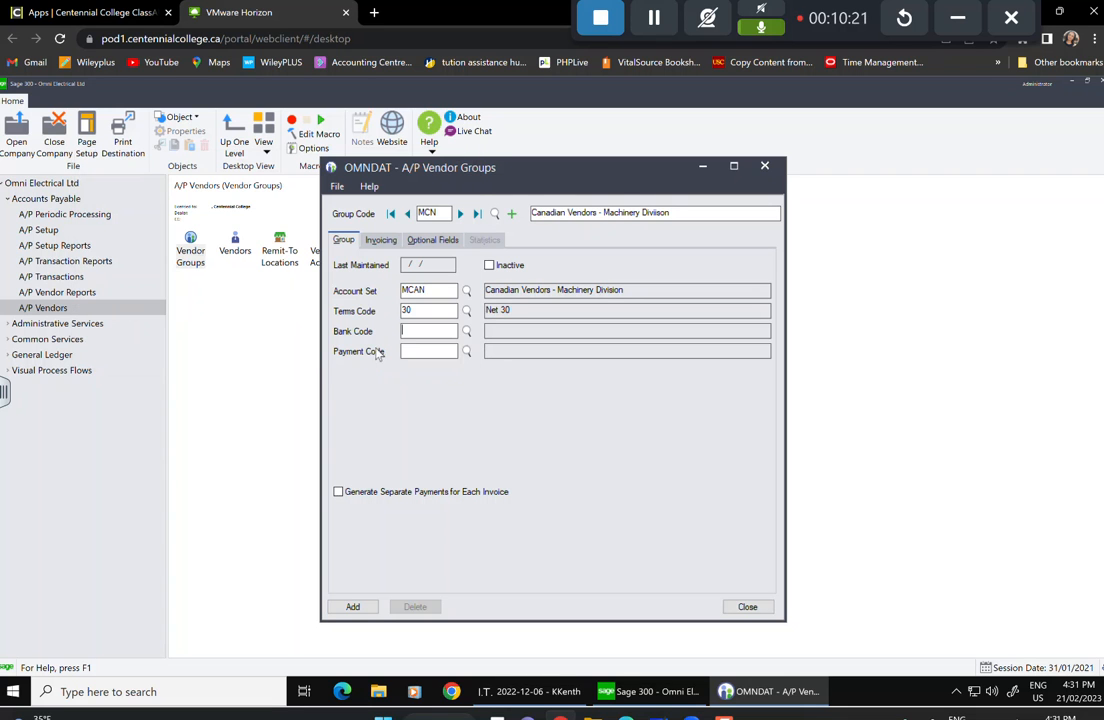
Set bank code TDCHQ and payment code CHECK for the MCN group.
{"action": "left_click", "coordinate": [467, 331]}
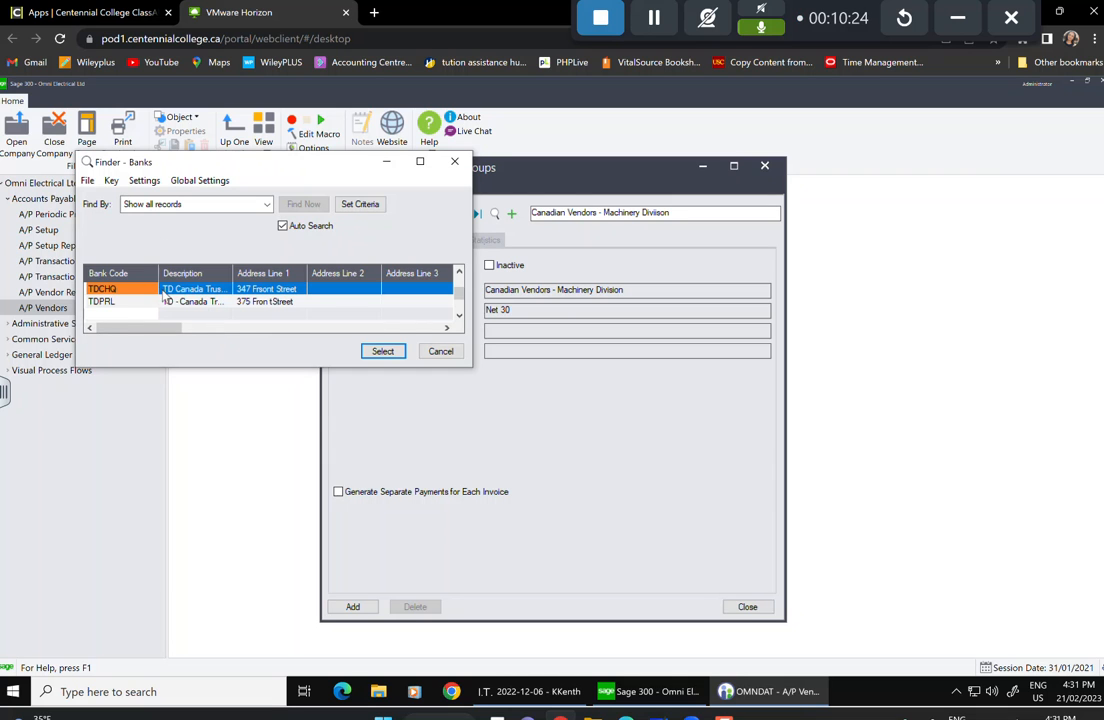
{"action": "left_click", "coordinate": [382, 351]}
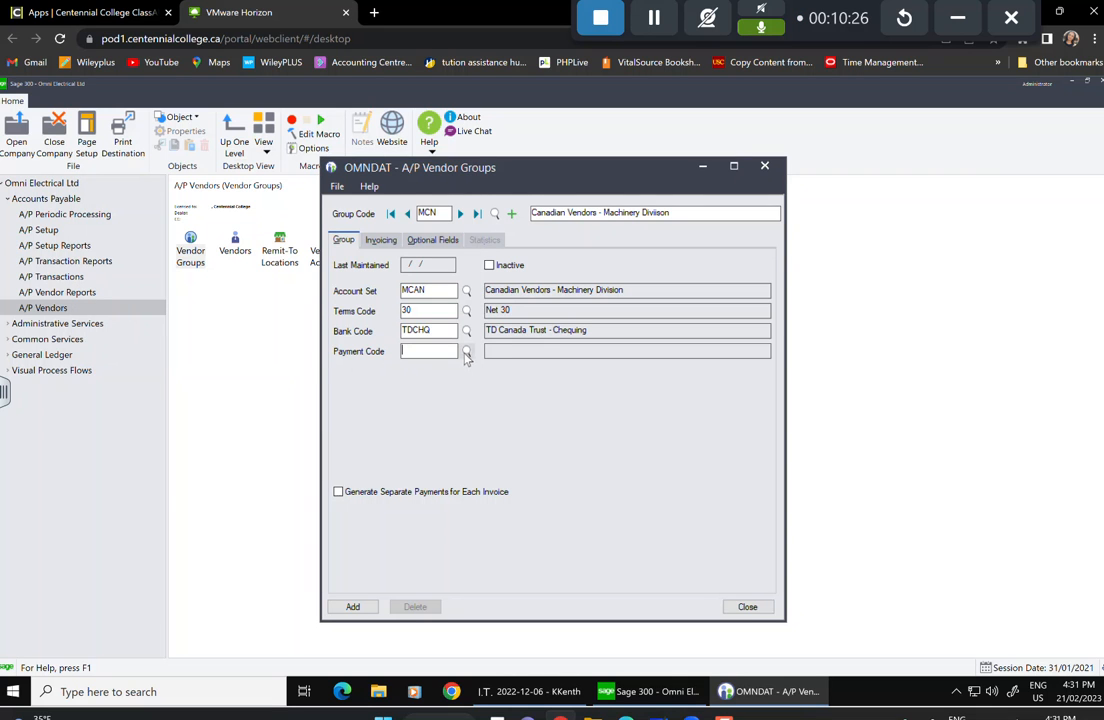
{"action": "left_click", "coordinate": [466, 351]}
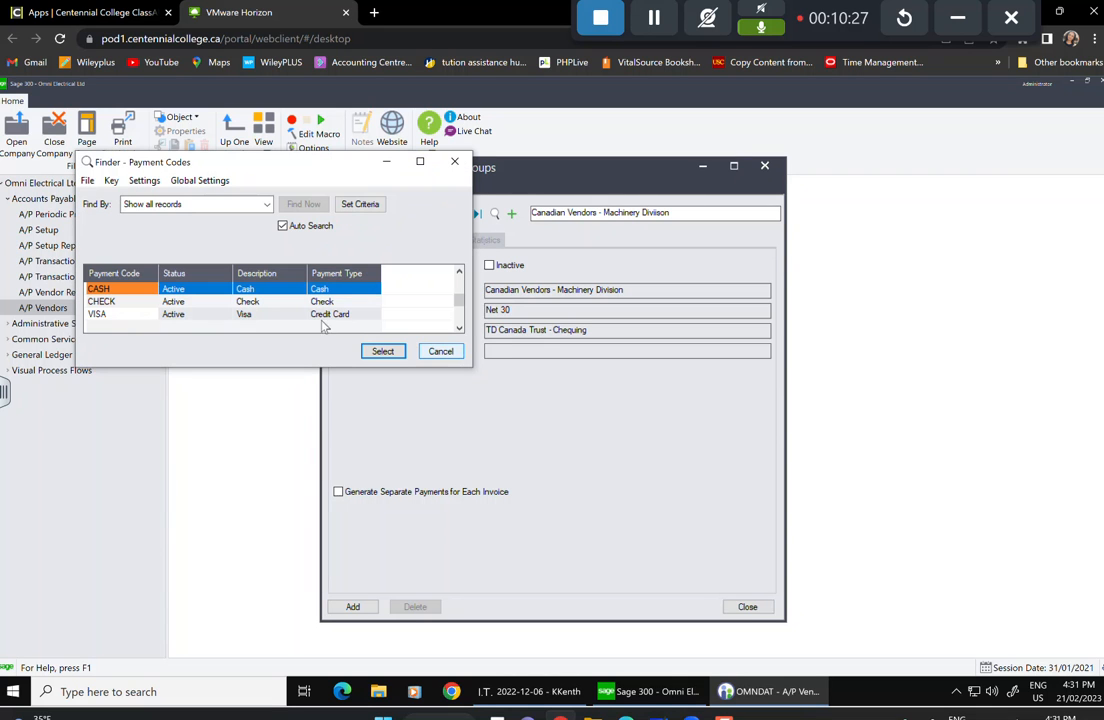
{"action": "left_click", "coordinate": [148, 303]}
{"action": "left_click", "coordinate": [382, 351]}
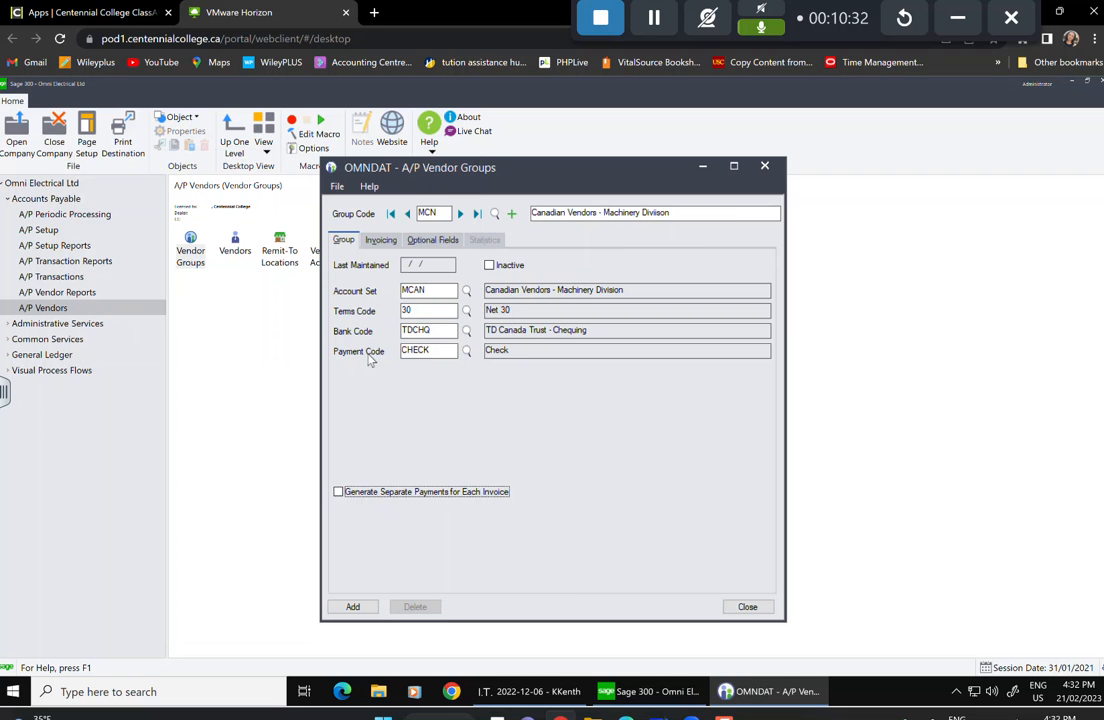
{"action": "left_click", "coordinate": [379, 241]}
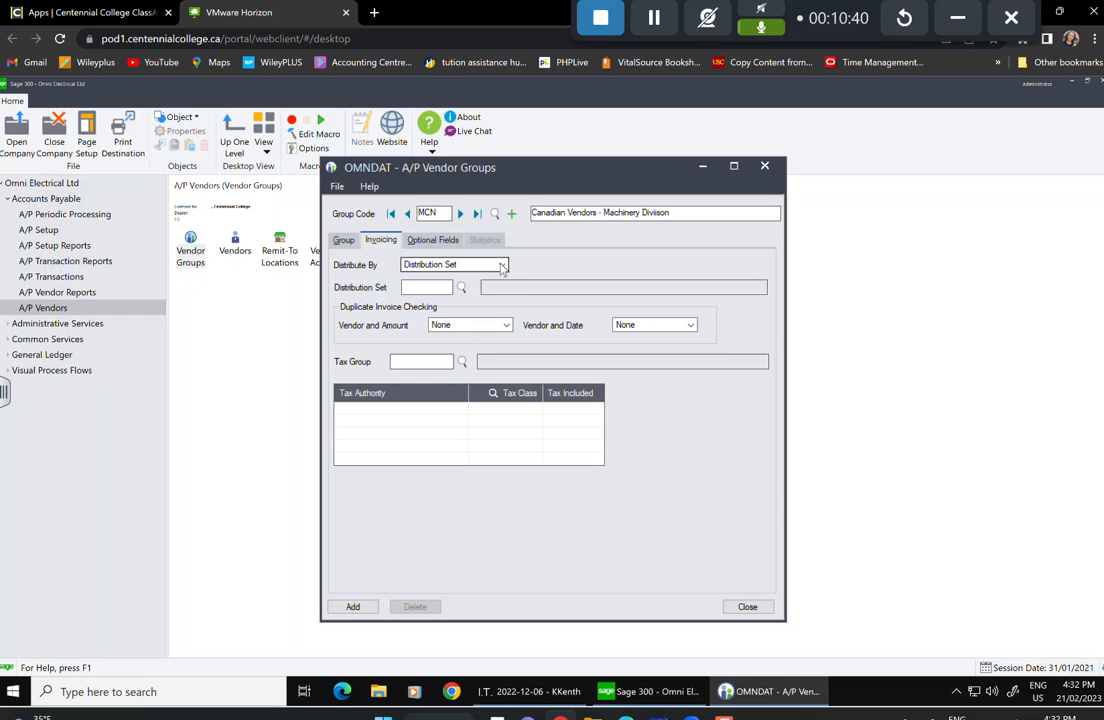
Distribute MCN invoices by distribution code MANEQP.
{"action": "left_click", "coordinate": [465, 264]}
{"action": "left_click", "coordinate": [452, 287]}
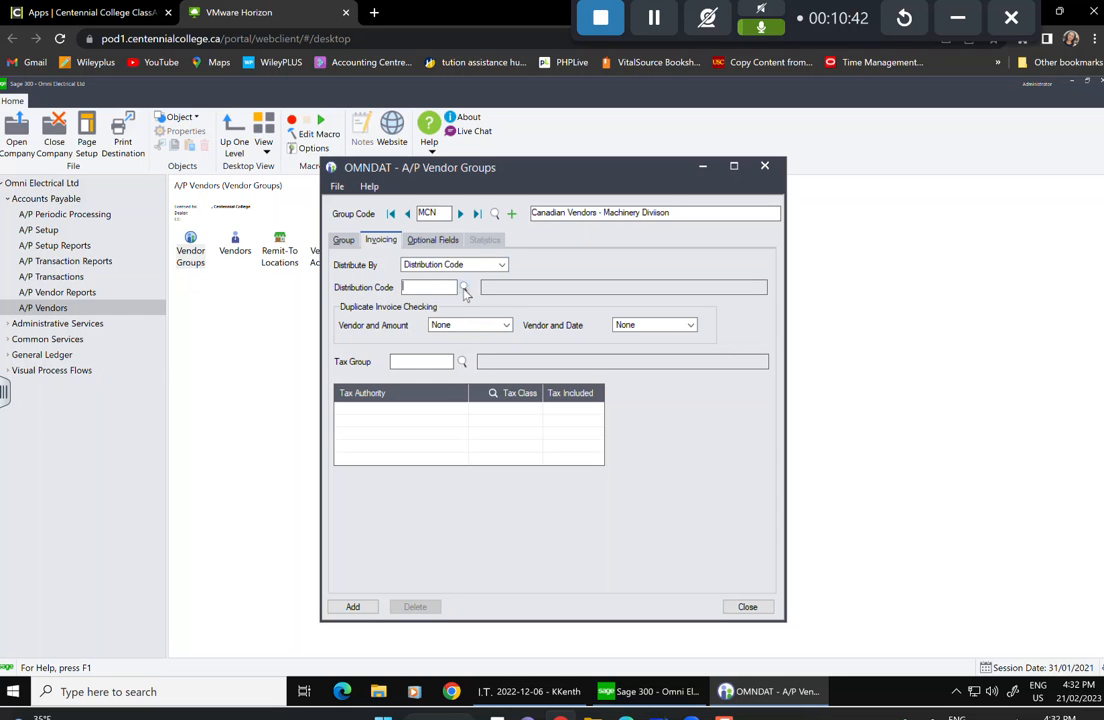
{"action": "left_click", "coordinate": [463, 287]}
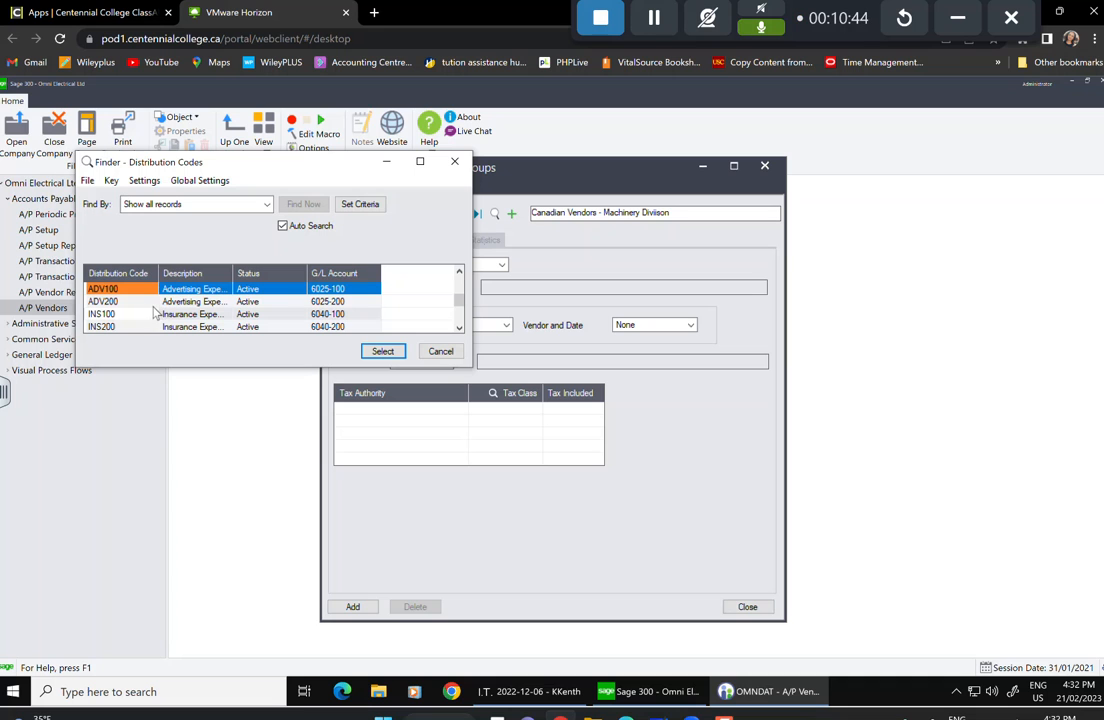
{"action": "key", "text": "Down"}
{"action": "key", "text": "Down"}
{"action": "key", "text": "Down"}
{"action": "key", "text": "Down"}
{"action": "key", "text": "Down"}
{"action": "key", "text": "Down"}
{"action": "key", "text": "Down"}
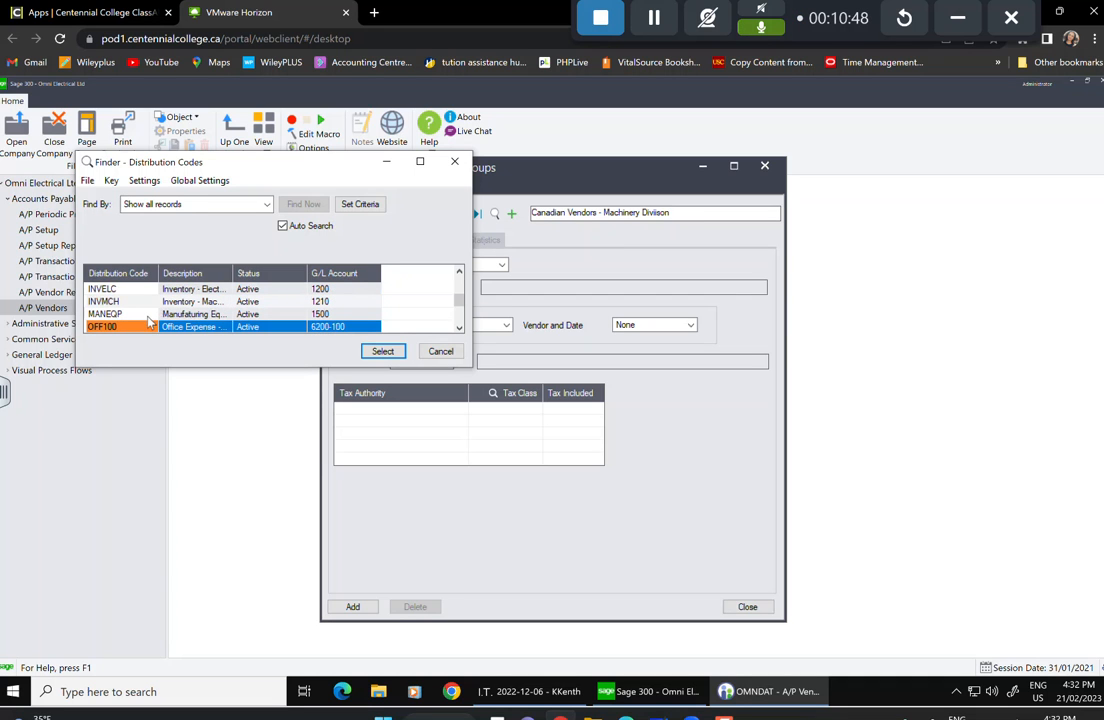
{"action": "left_click", "coordinate": [152, 315]}
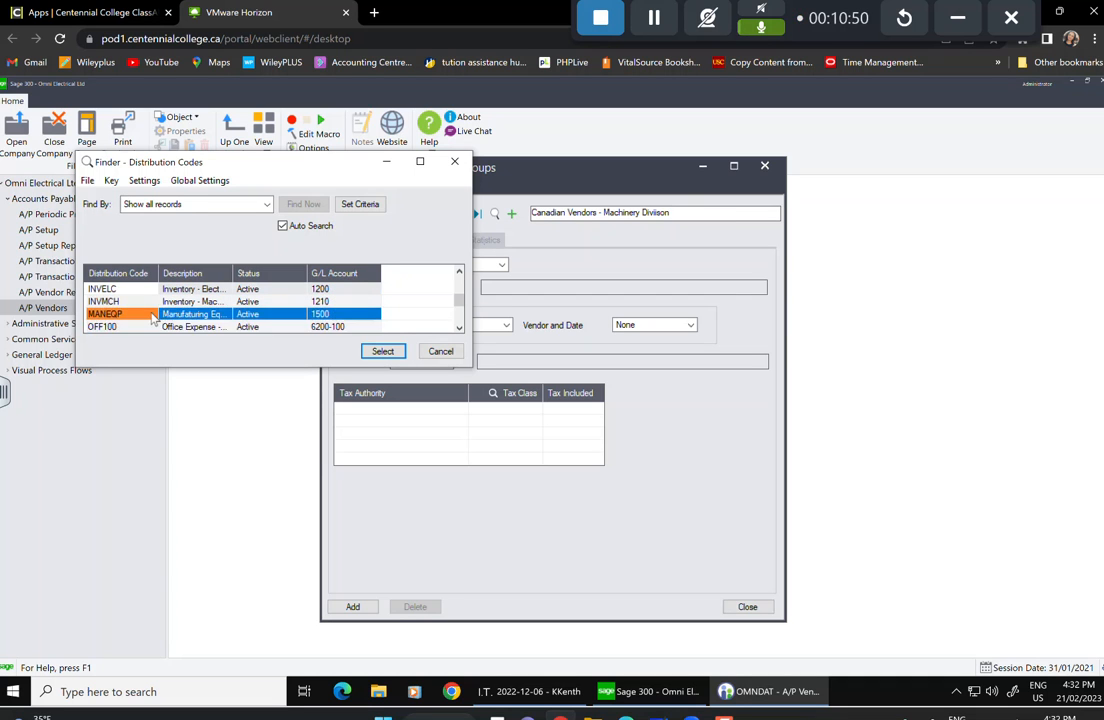
{"action": "left_click", "coordinate": [385, 351]}
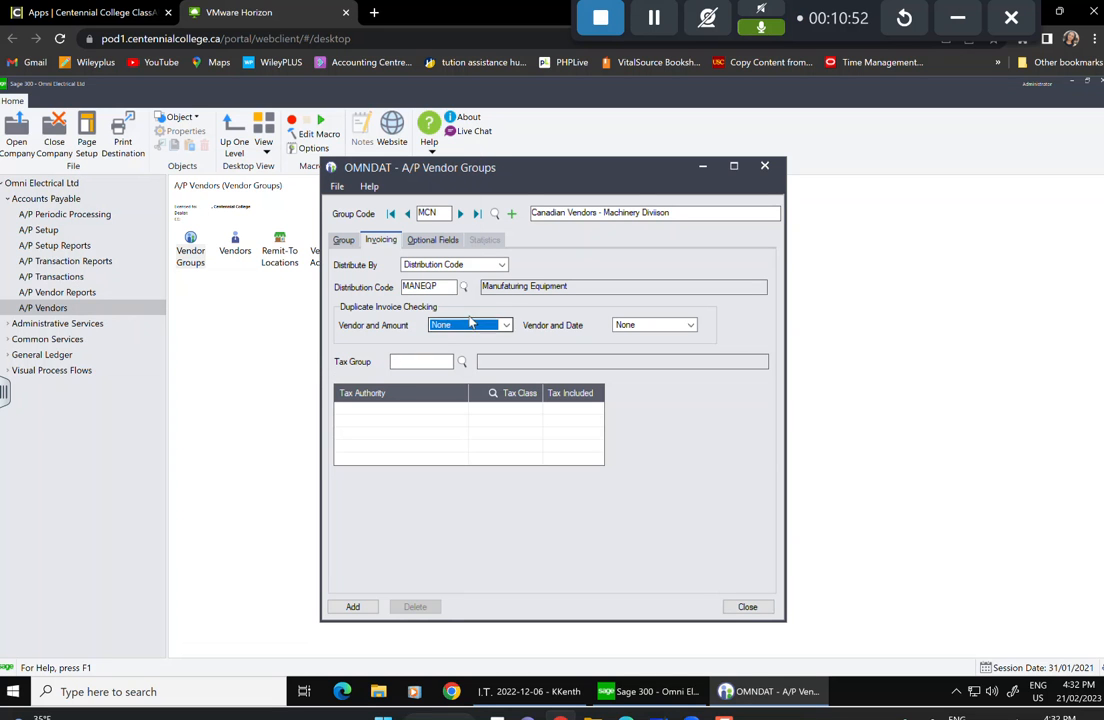
Set vendor-and-amount and vendor-and-date duplicate checks to Warning.
{"action": "left_click", "coordinate": [504, 327]}
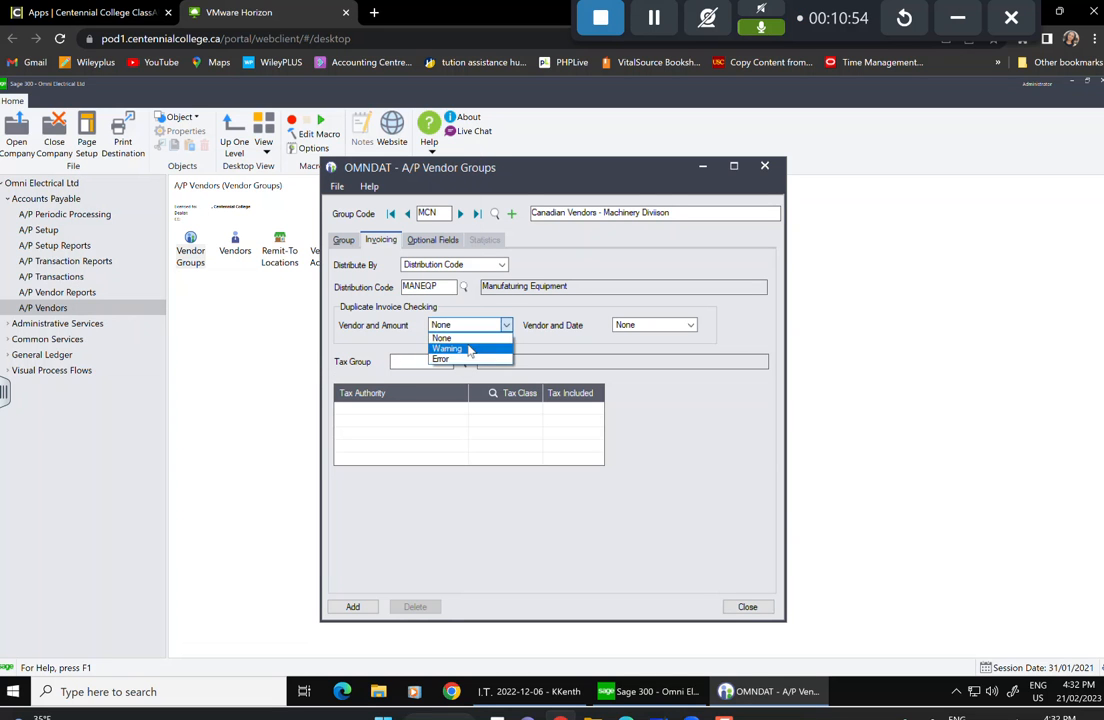
{"action": "left_click", "coordinate": [490, 348]}
{"action": "left_click", "coordinate": [689, 325]}
{"action": "left_click", "coordinate": [632, 348]}
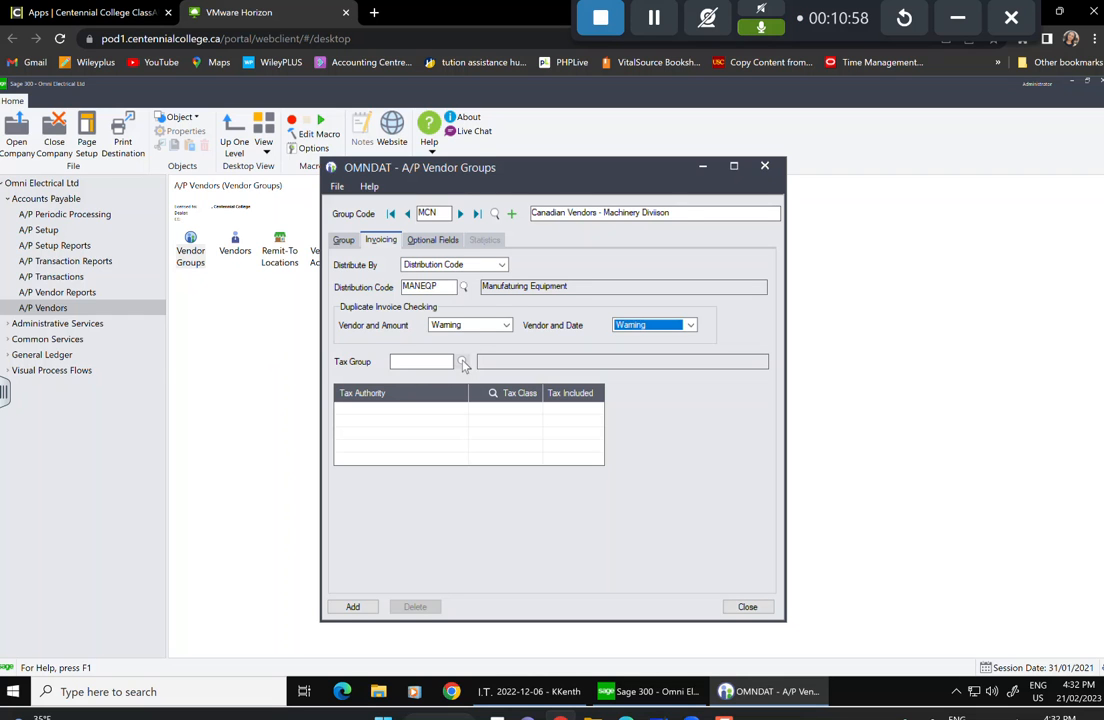
Assign tax group ONT with Harmonized Sales Tax class 1, then add the MCN group.
{"action": "left_click", "coordinate": [462, 361]}
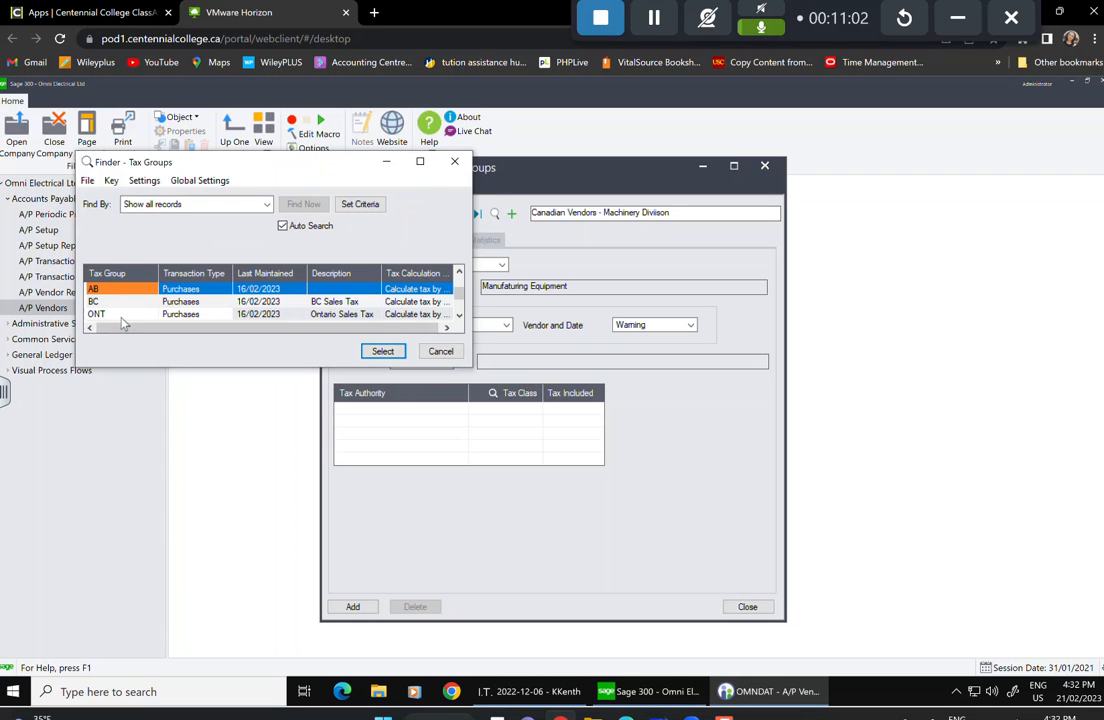
{"action": "left_click", "coordinate": [124, 318]}
{"action": "left_click", "coordinate": [383, 351]}
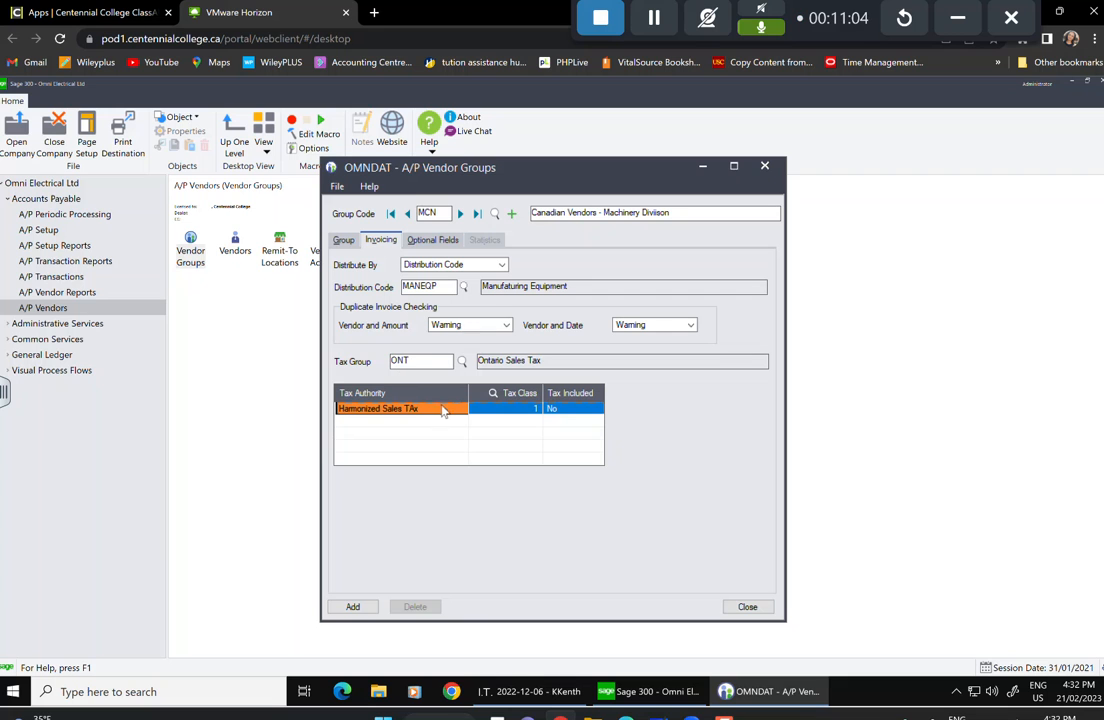
{"action": "left_click", "coordinate": [535, 409]}
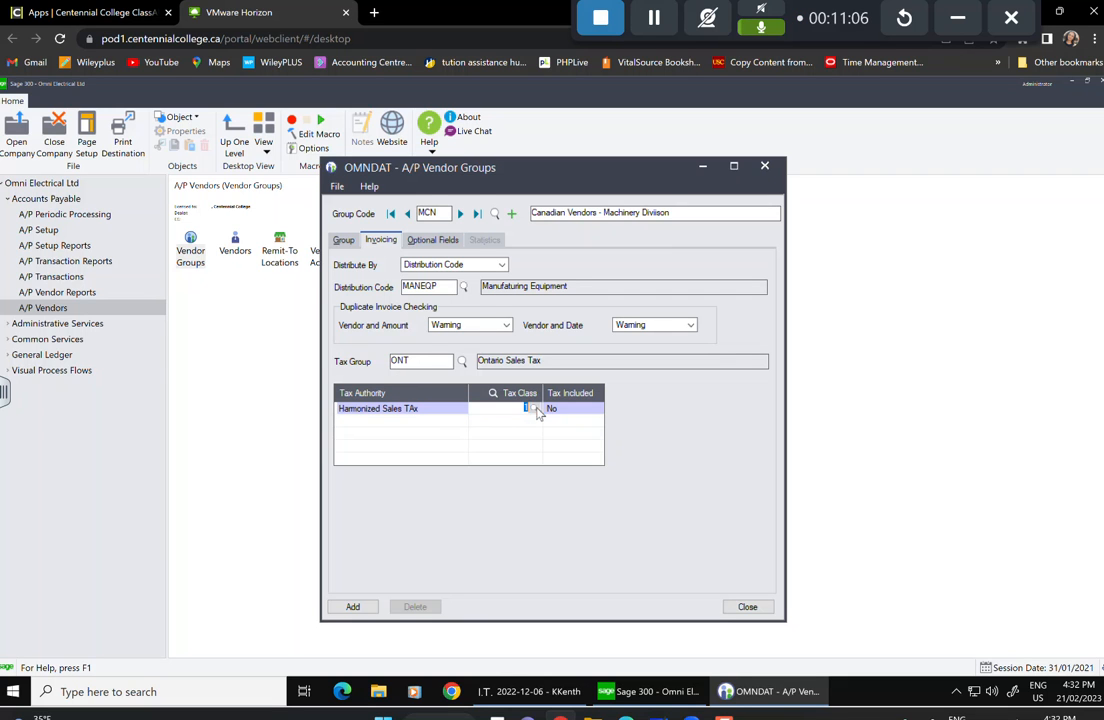
{"action": "left_click", "coordinate": [535, 409]}
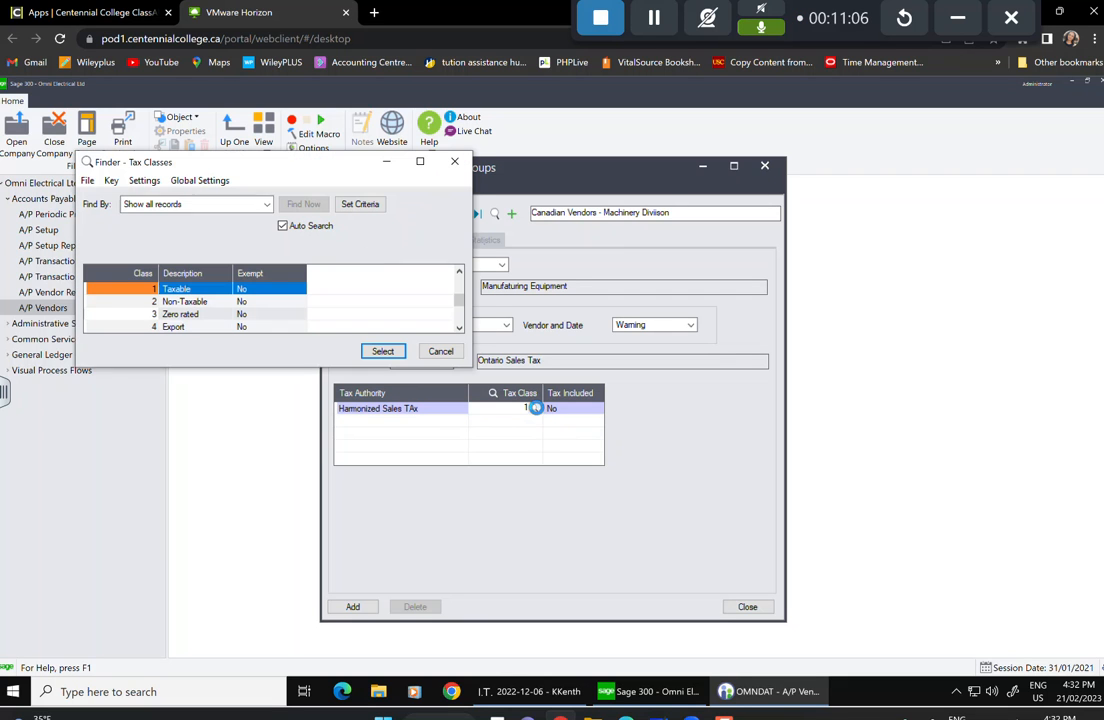
{"action": "left_click", "coordinate": [383, 352]}
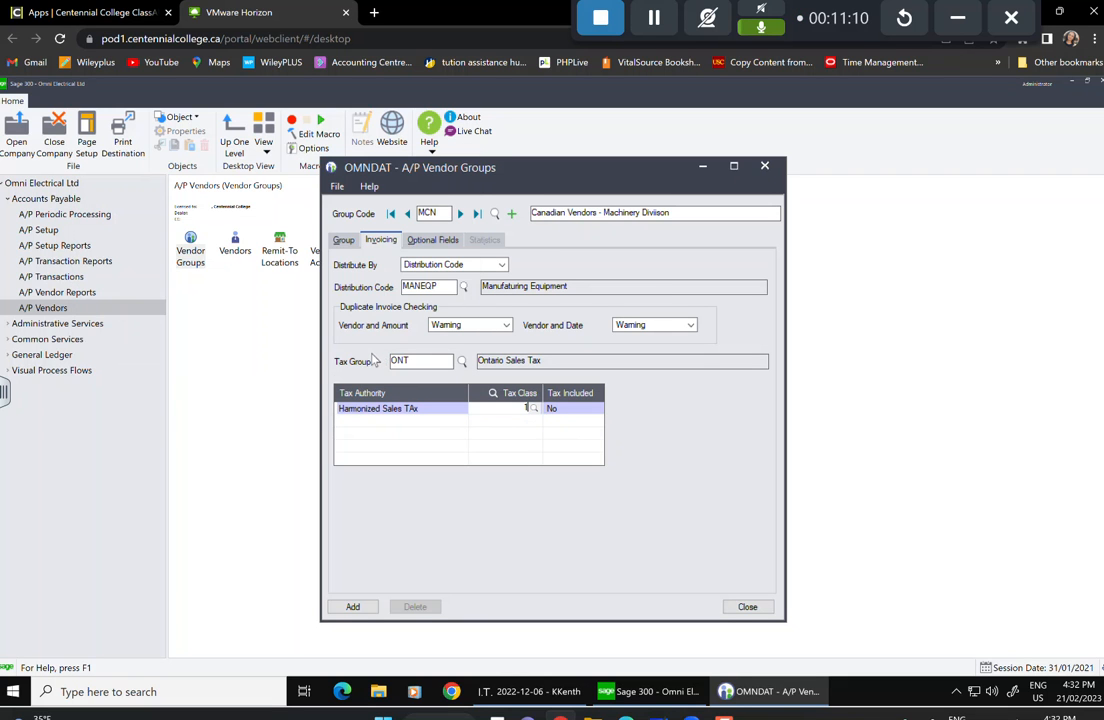
{"action": "left_click", "coordinate": [353, 607]}
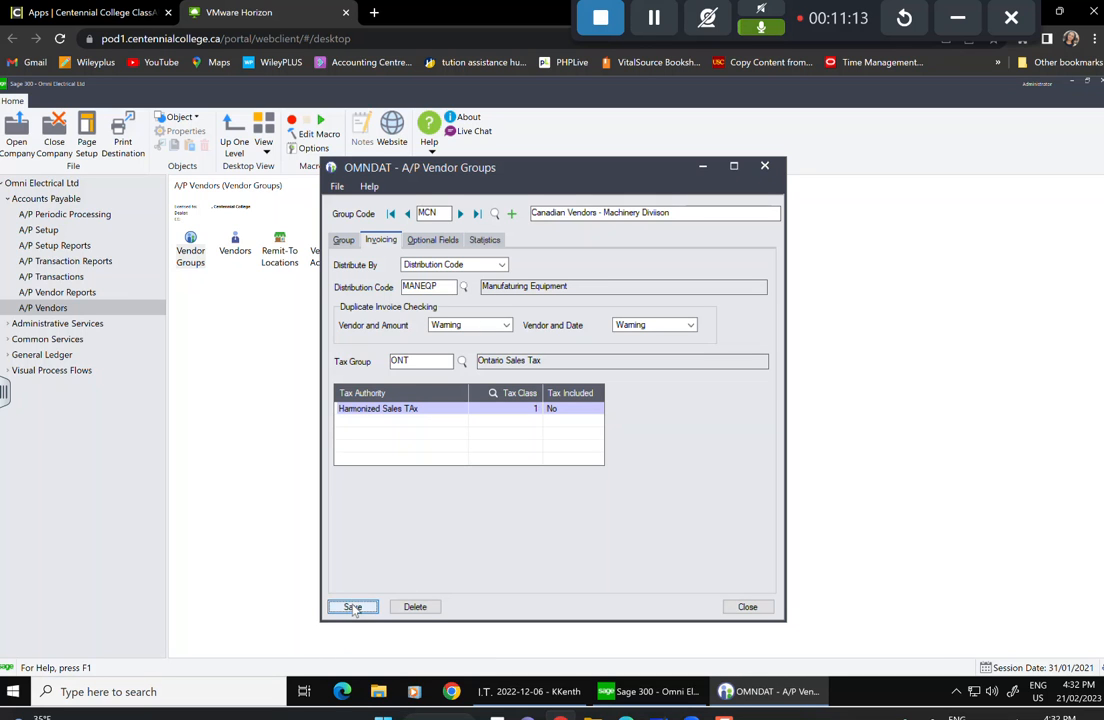
Add the REGION optional field to the MCN vendor group.
{"action": "left_click", "coordinate": [430, 241]}
{"action": "left_click", "coordinate": [377, 284]}
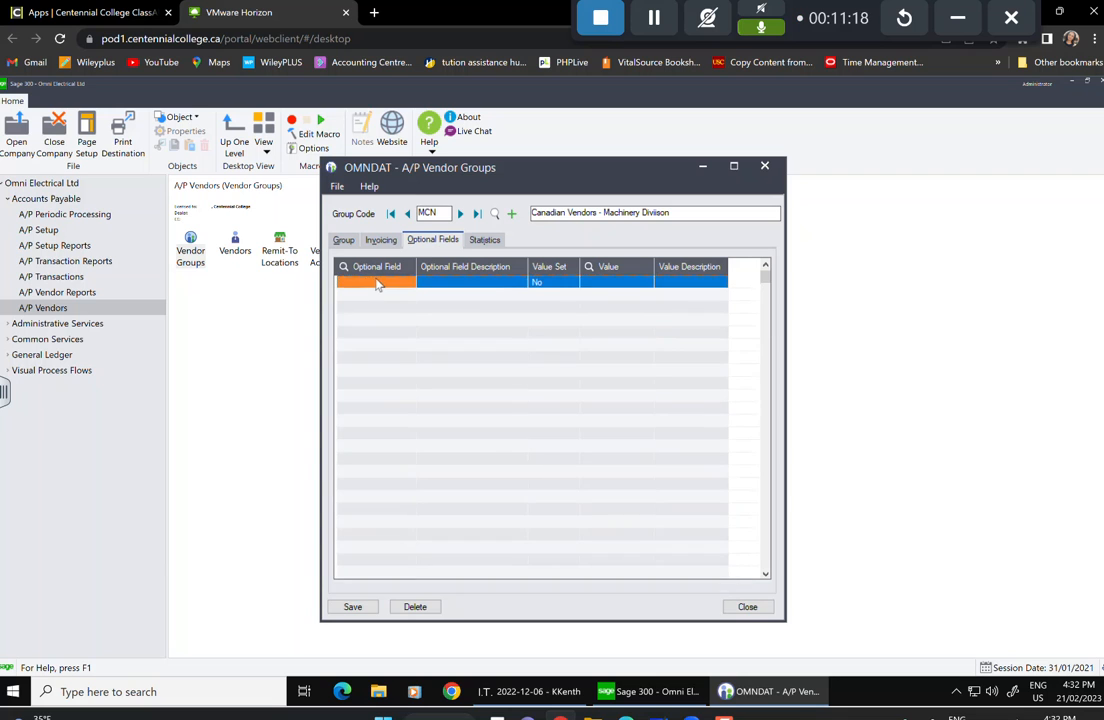
{"action": "left_click", "coordinate": [410, 282]}
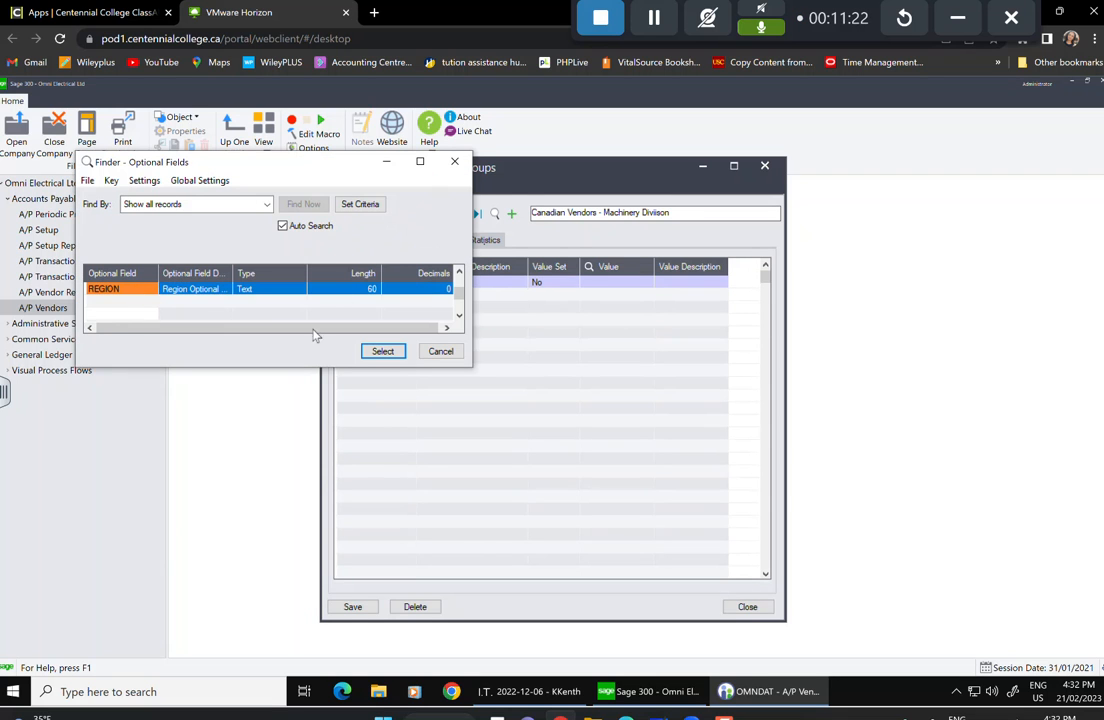
{"action": "left_click", "coordinate": [381, 351]}
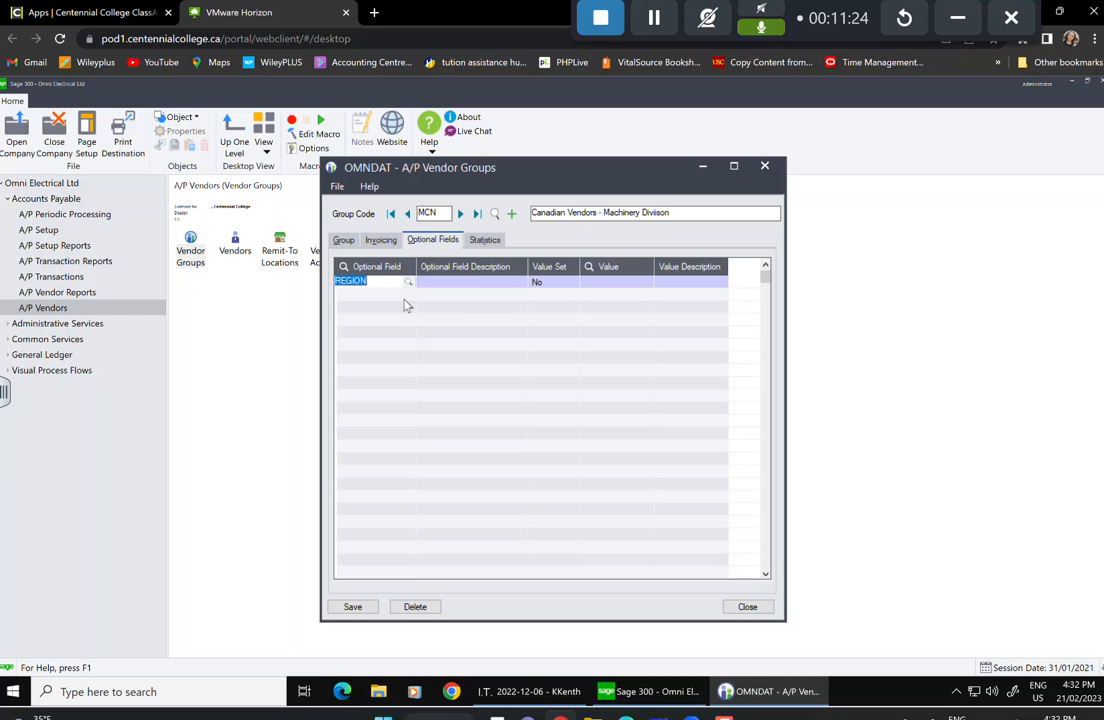
{"action": "key", "text": "Tab"}
{"action": "key", "text": "Tab"}
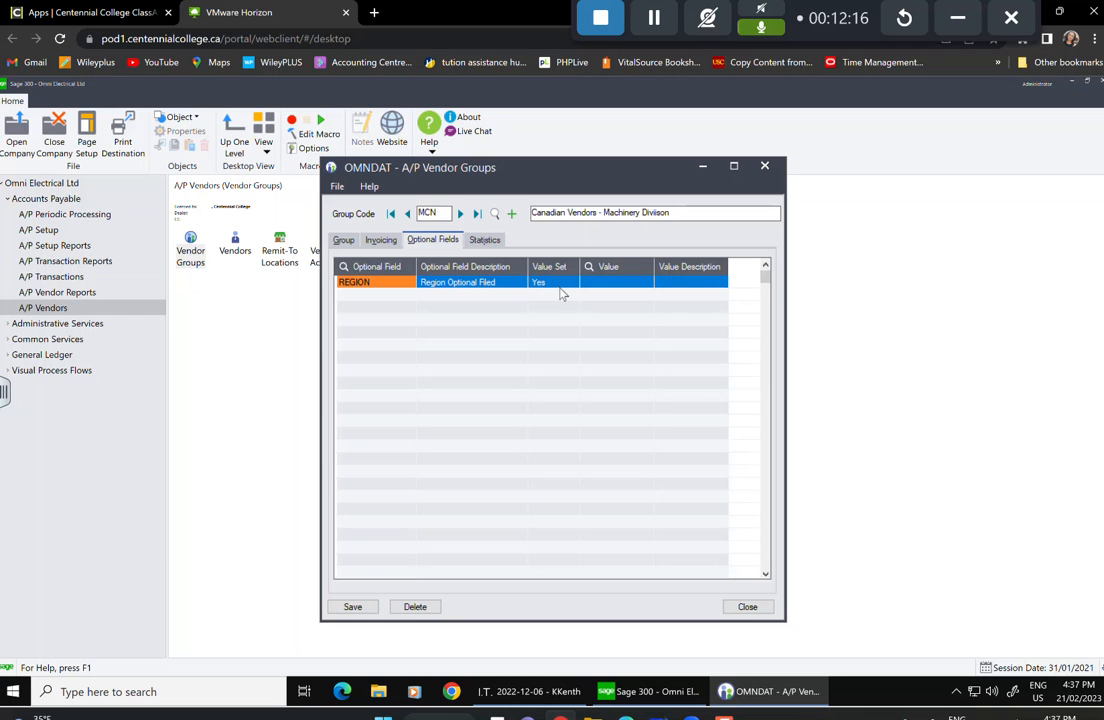
Check the MCN group's period statistics and close the vendor groups window.
{"action": "left_click", "coordinate": [486, 242]}
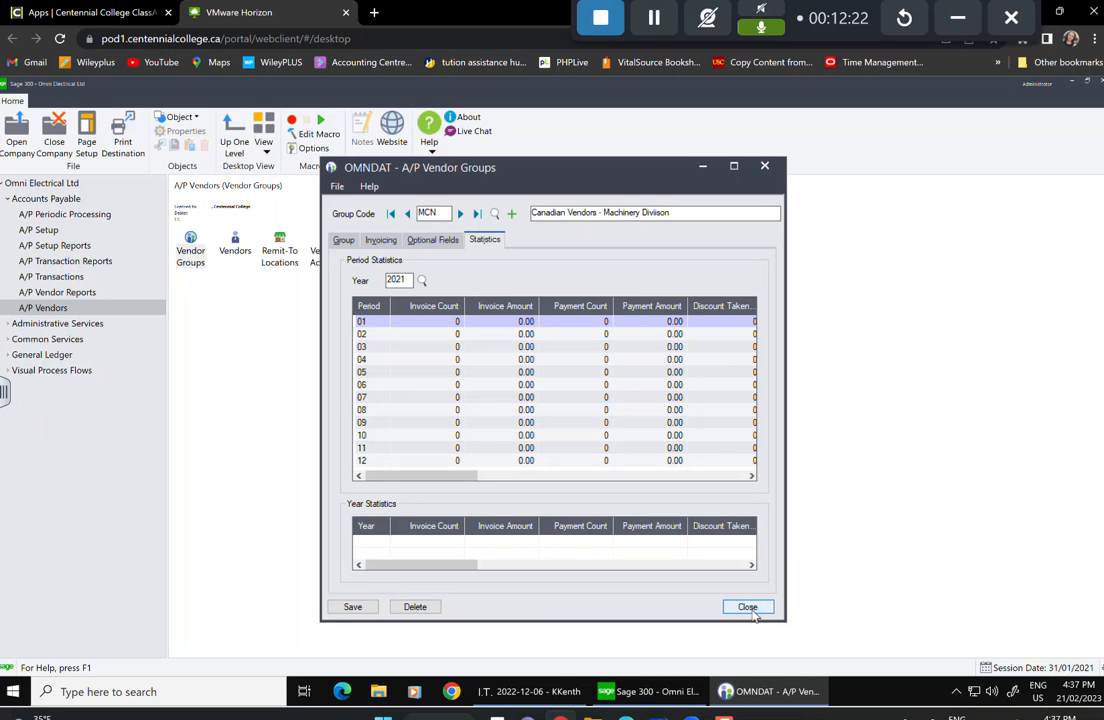
{"action": "left_click", "coordinate": [485, 334]}
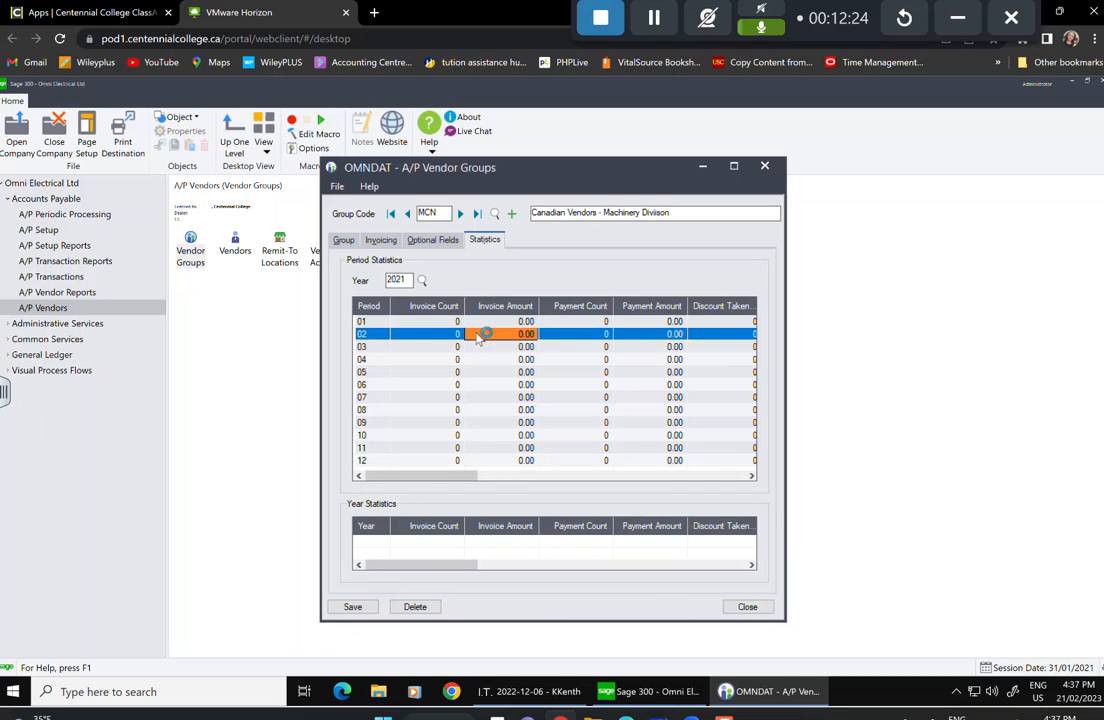
{"action": "left_click", "coordinate": [746, 606]}
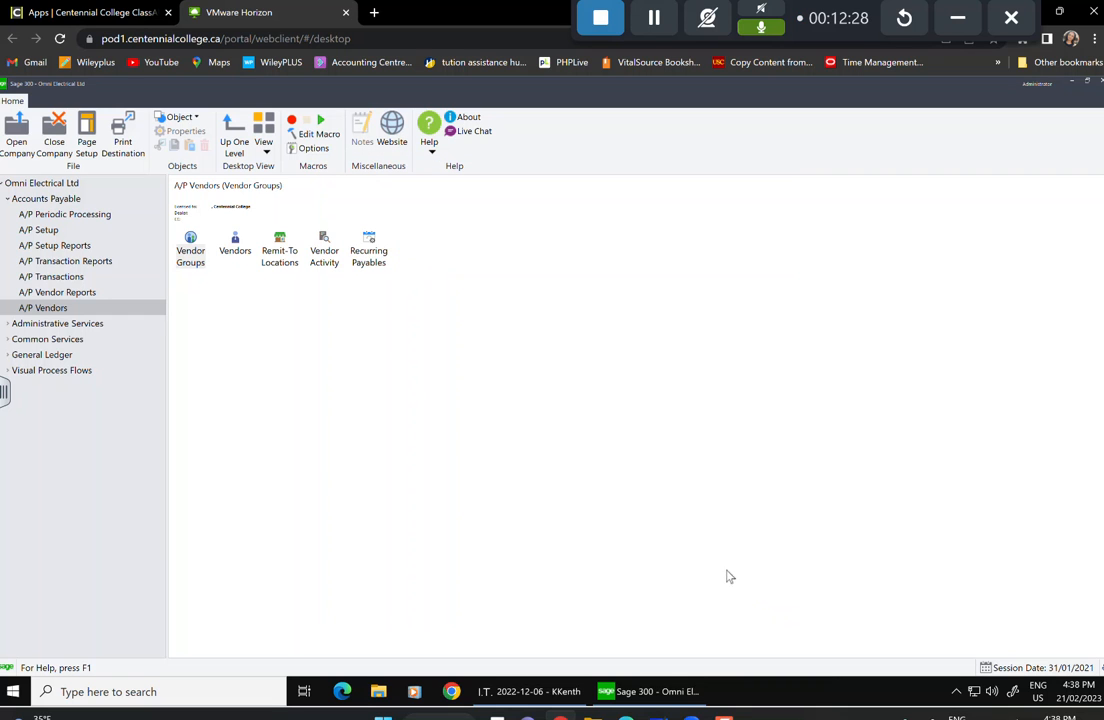
Open Vendor Groups and enter code EUS, described 'U.S. Vendors - Electrical Division'.
{"action": "left_click", "coordinate": [195, 255]}
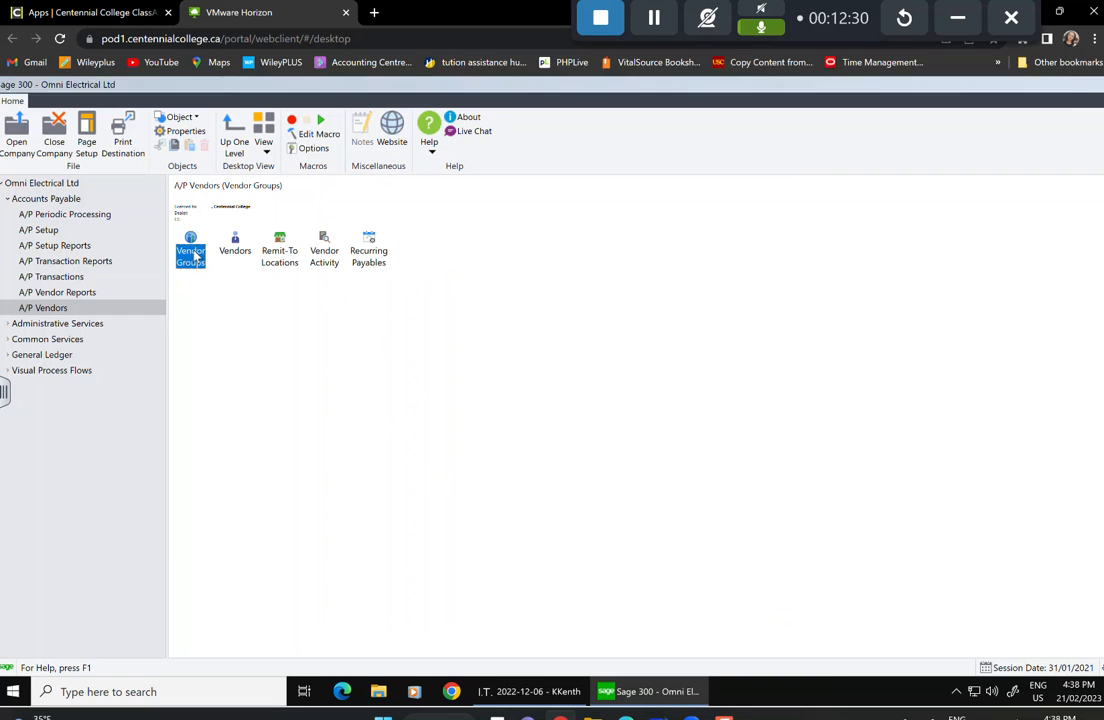
{"action": "double_click", "coordinate": [195, 255]}
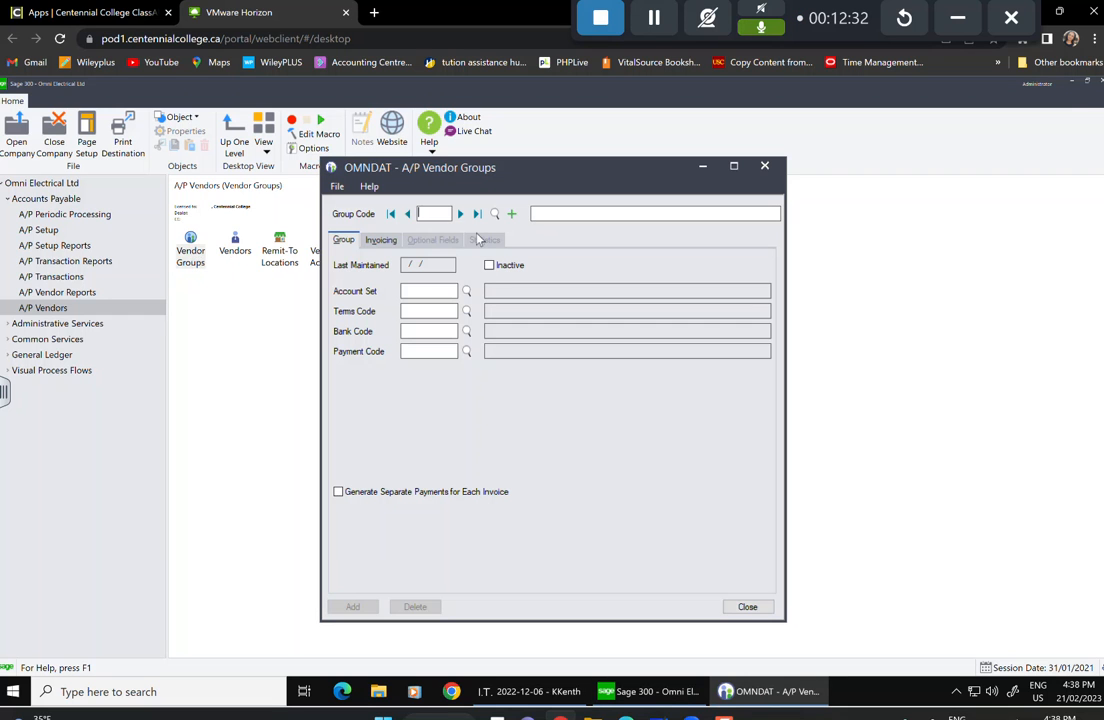
{"action": "type", "text": "EUS"}
{"action": "left_click", "coordinate": [569, 210]}
{"action": "type", "text": "Electrical"}
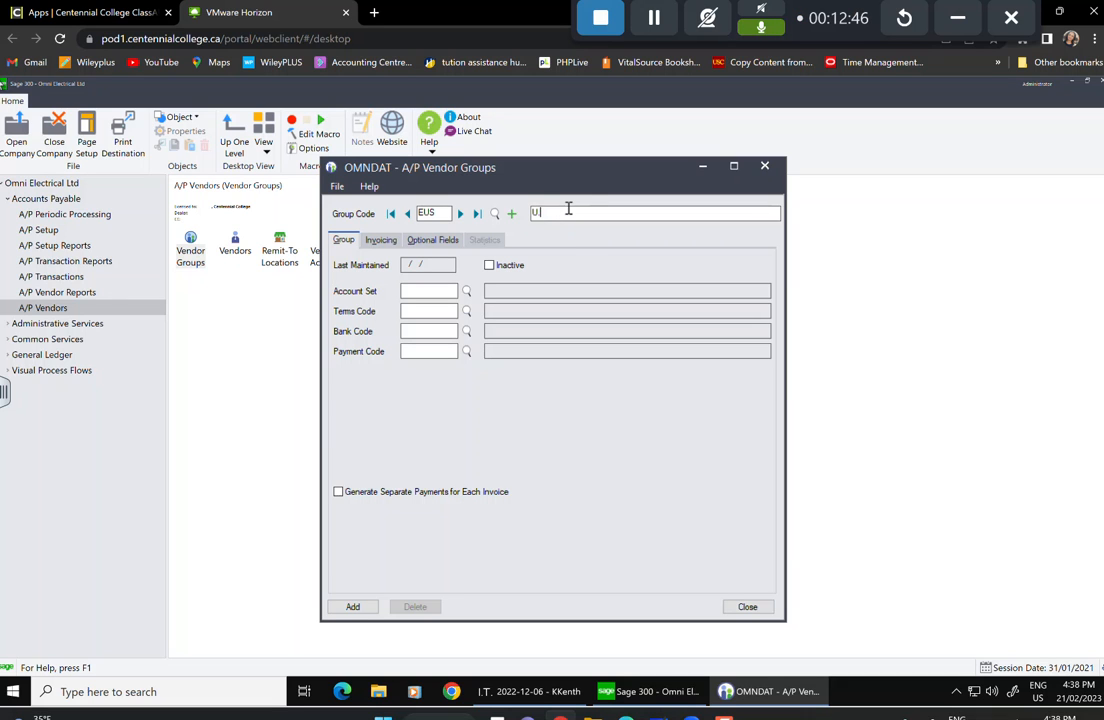
{"action": "type", "text": "ndors - Electrical Division"}
Set the EUS group's account set to EUS and terms code to Net 30.
{"action": "left_click", "coordinate": [466, 291]}
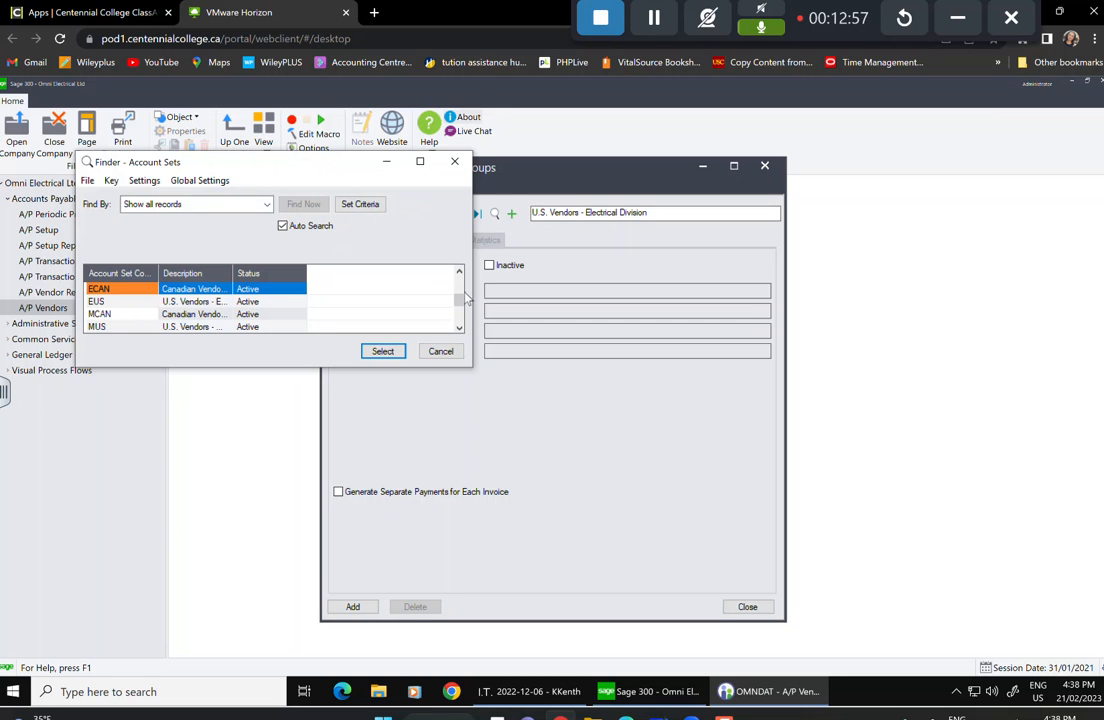
{"action": "left_click", "coordinate": [105, 301]}
{"action": "left_click", "coordinate": [383, 351]}
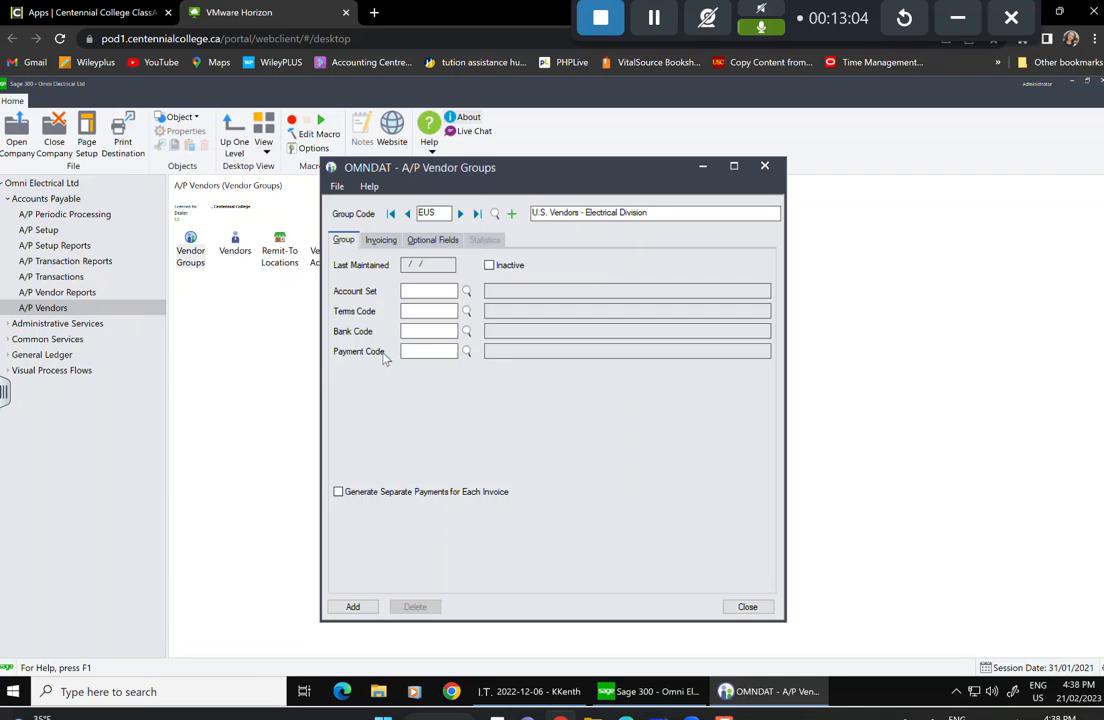
{"action": "left_click", "coordinate": [466, 313]}
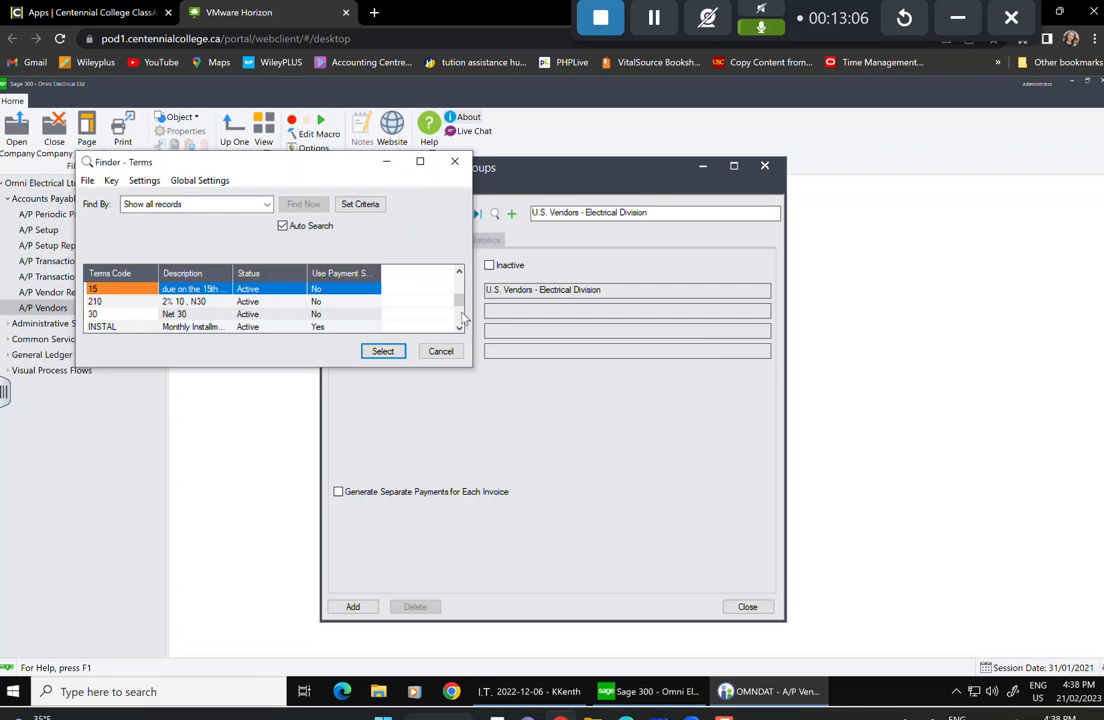
{"action": "left_click", "coordinate": [190, 314]}
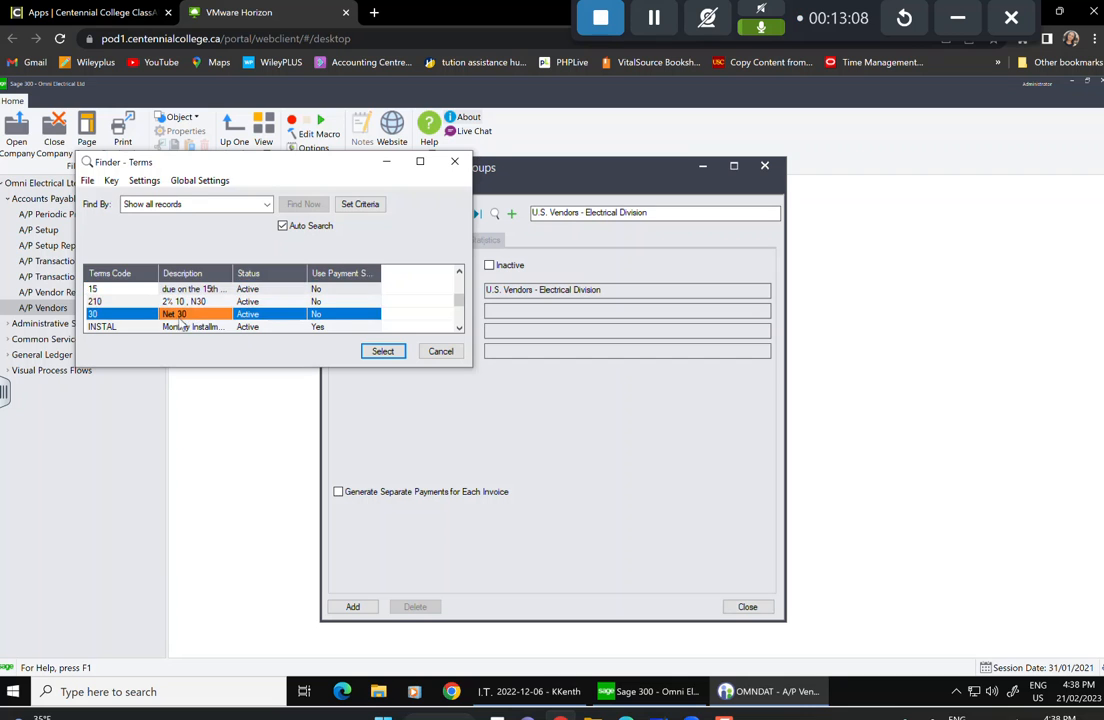
{"action": "left_click", "coordinate": [383, 352]}
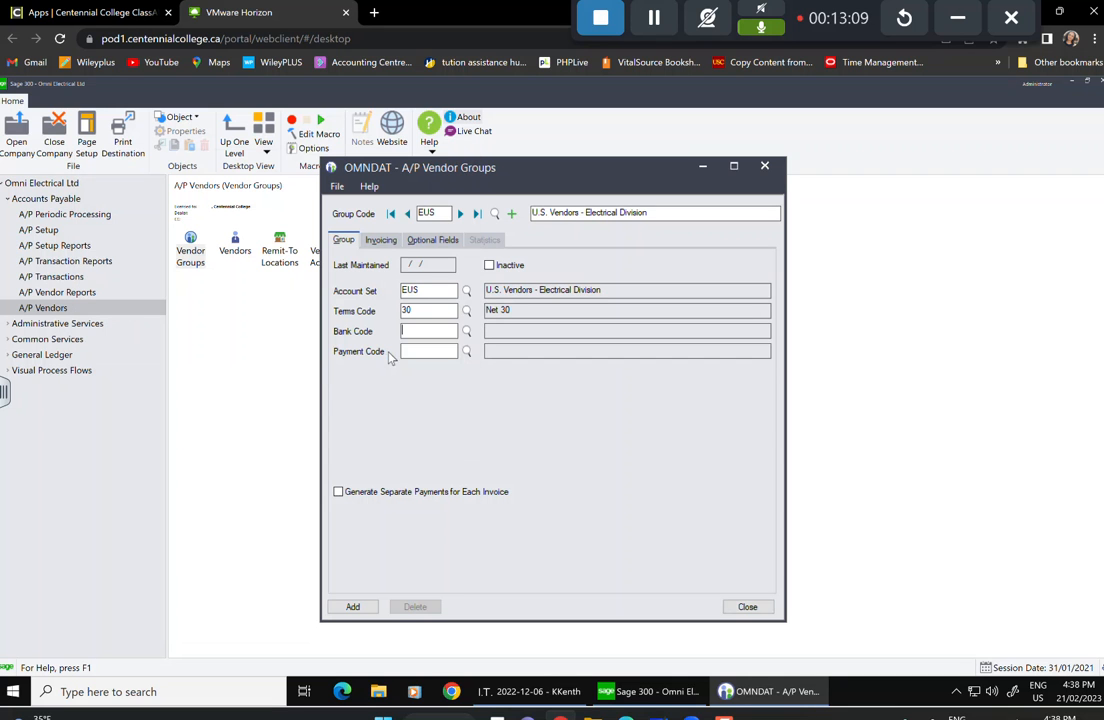
Set bank code TDCHQ and payment code CHECK for the EUS group.
{"action": "left_click", "coordinate": [467, 336]}
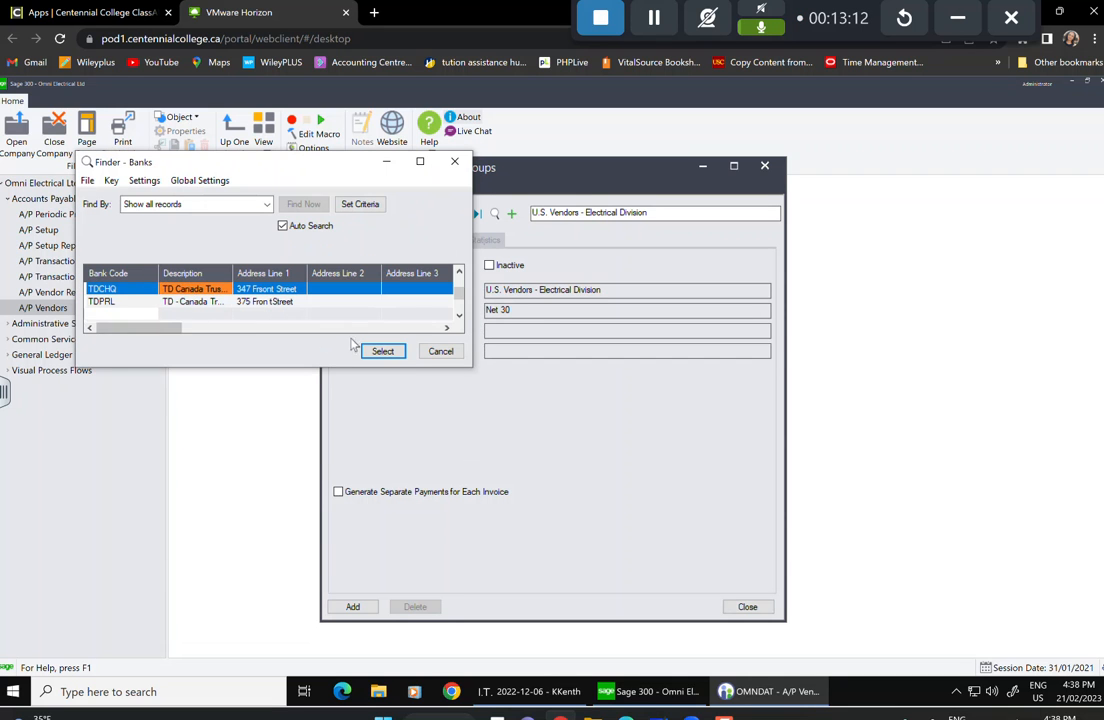
{"action": "left_click", "coordinate": [383, 351]}
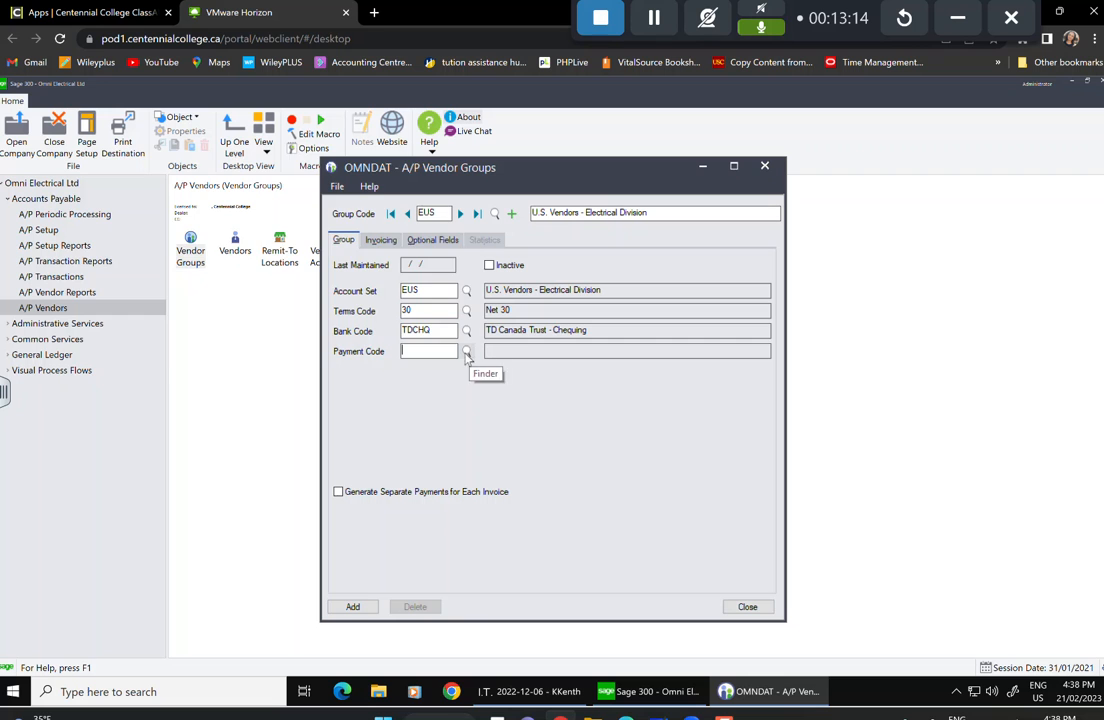
{"action": "left_click", "coordinate": [466, 352]}
{"action": "left_click", "coordinate": [148, 301]}
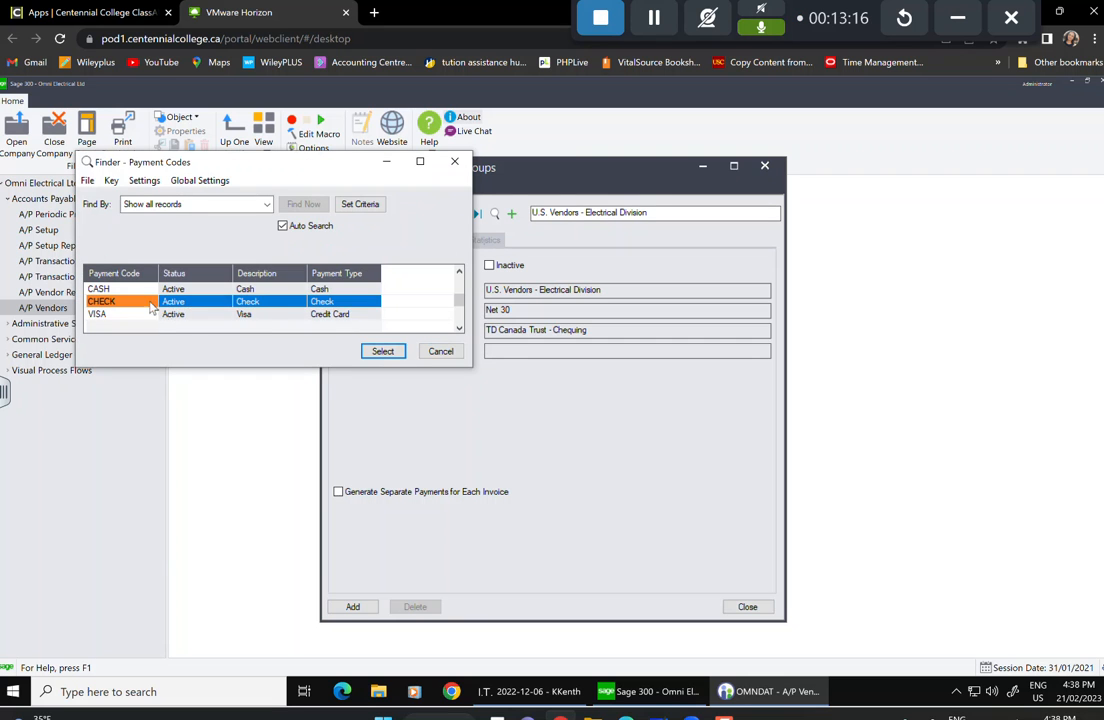
{"action": "left_click", "coordinate": [381, 351]}
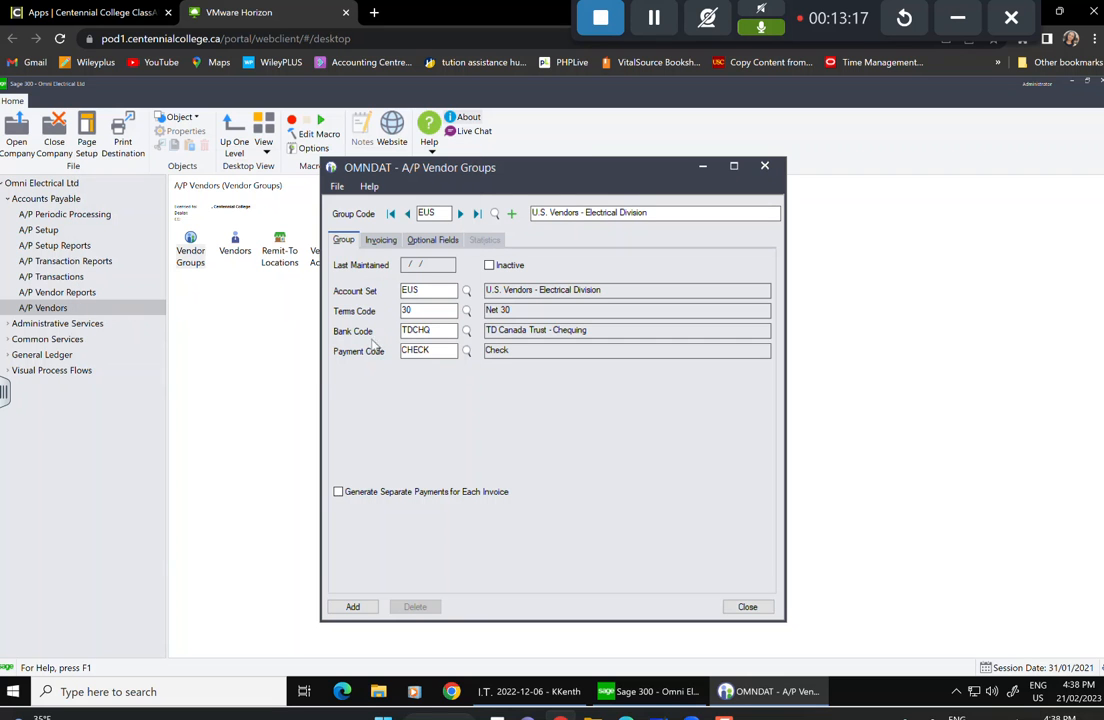
{"action": "left_click", "coordinate": [380, 242]}
Distribute EUS invoices by distribution code INVELC.
{"action": "left_click", "coordinate": [502, 265]}
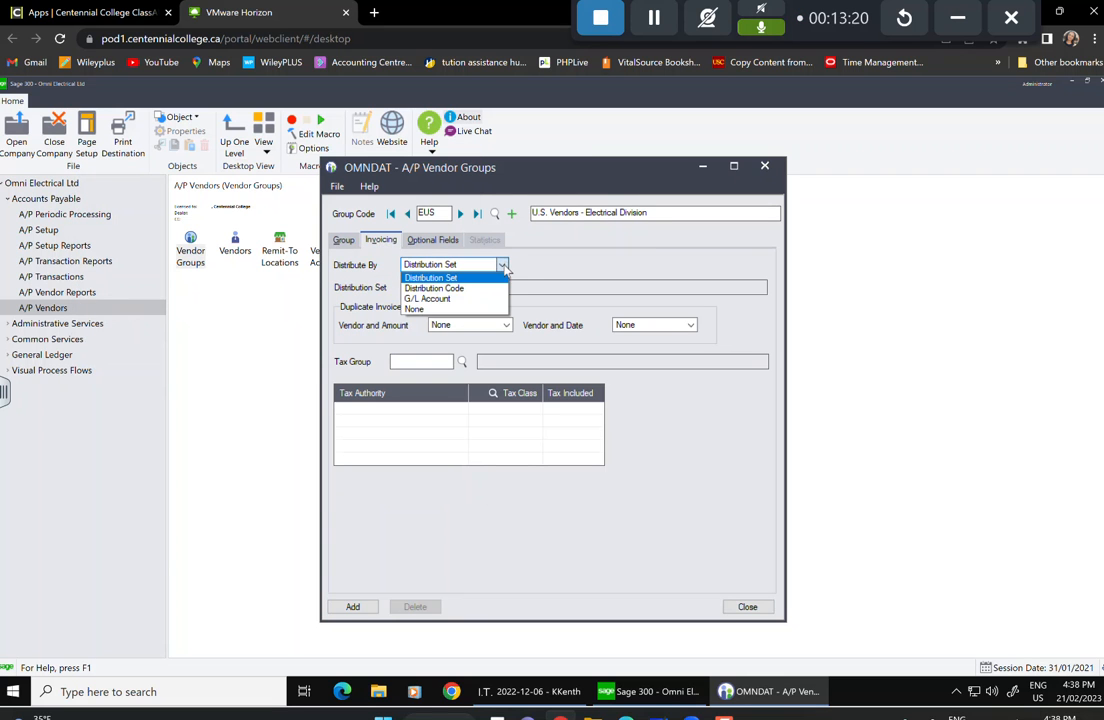
{"action": "left_click", "coordinate": [459, 290]}
{"action": "left_click", "coordinate": [461, 288]}
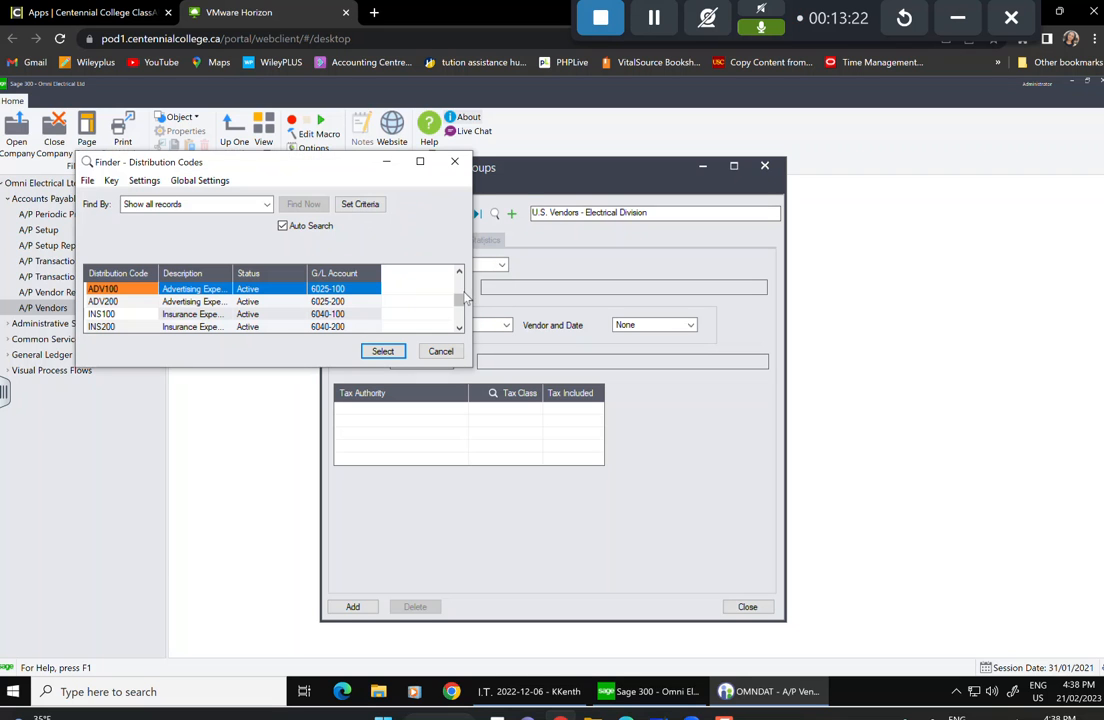
{"action": "left_click", "coordinate": [110, 311]}
{"action": "scroll", "coordinate": [109, 306], "scroll_direction": "down", "scroll_amount": 1}
{"action": "left_click", "coordinate": [110, 316]}
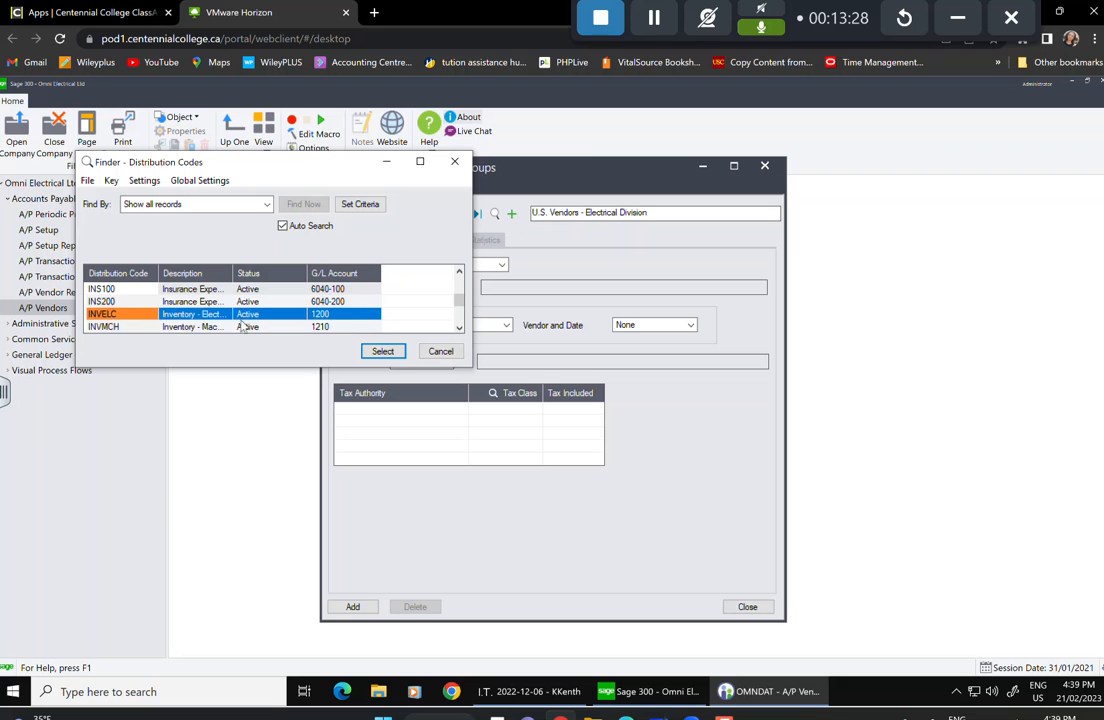
{"action": "left_click", "coordinate": [390, 351]}
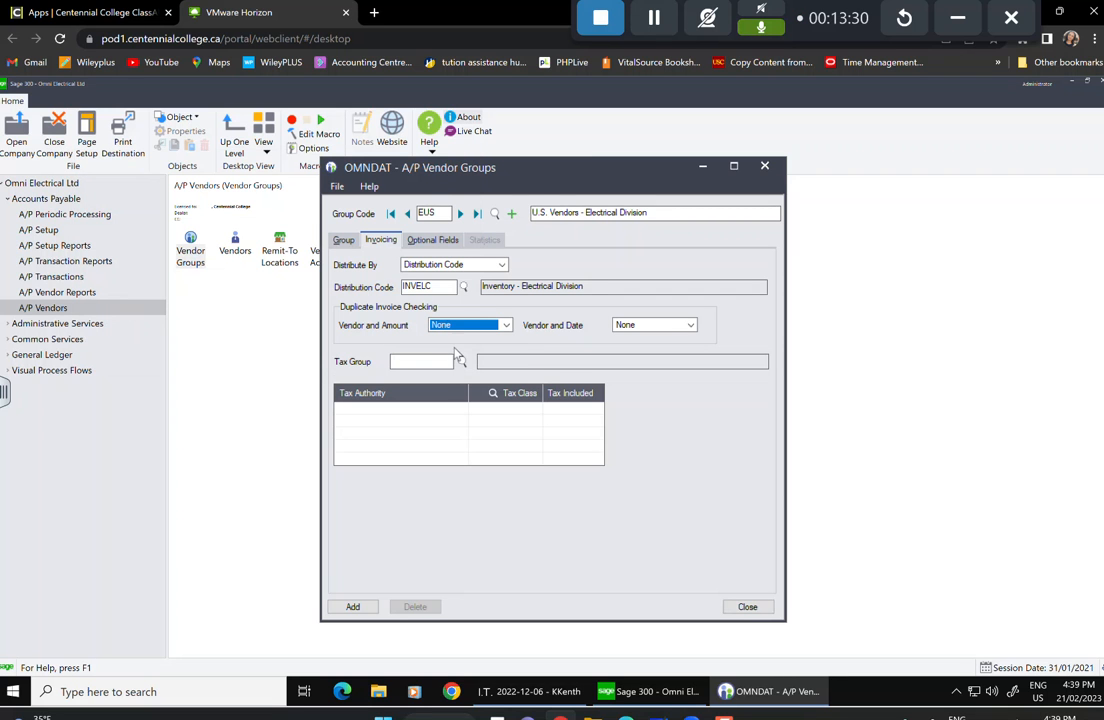
Set vendor-and-amount and vendor-and-date duplicate checks to Warning.
{"action": "left_click", "coordinate": [506, 325]}
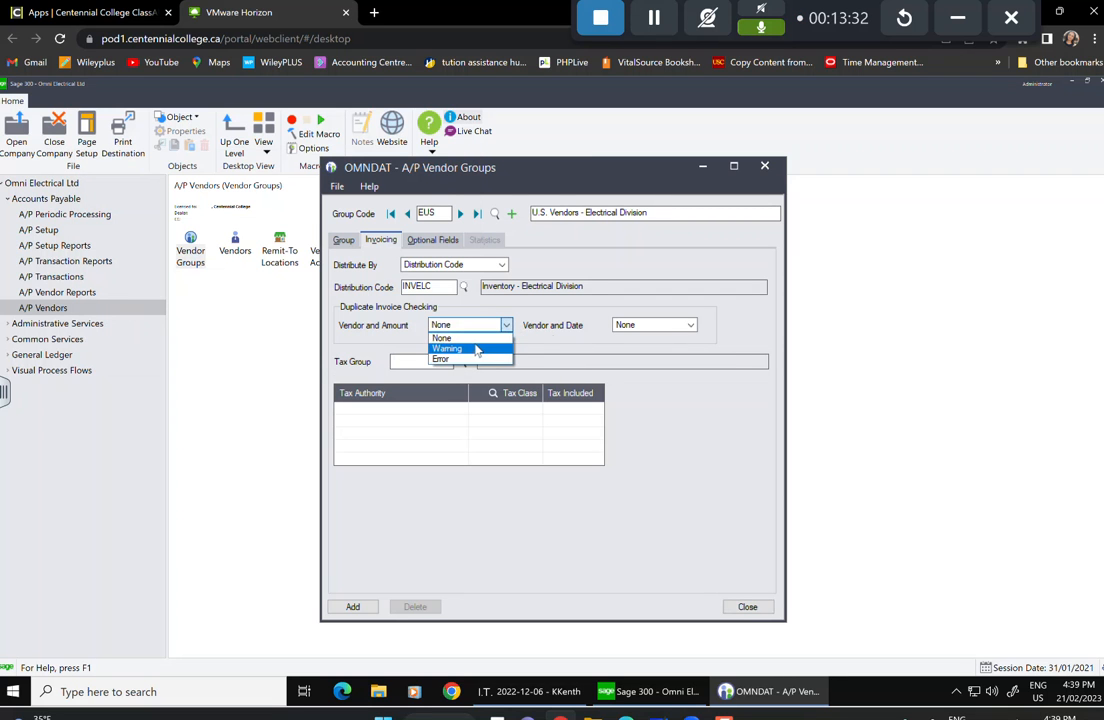
{"action": "left_click", "coordinate": [476, 350]}
{"action": "left_click", "coordinate": [621, 325]}
{"action": "left_click", "coordinate": [630, 347]}
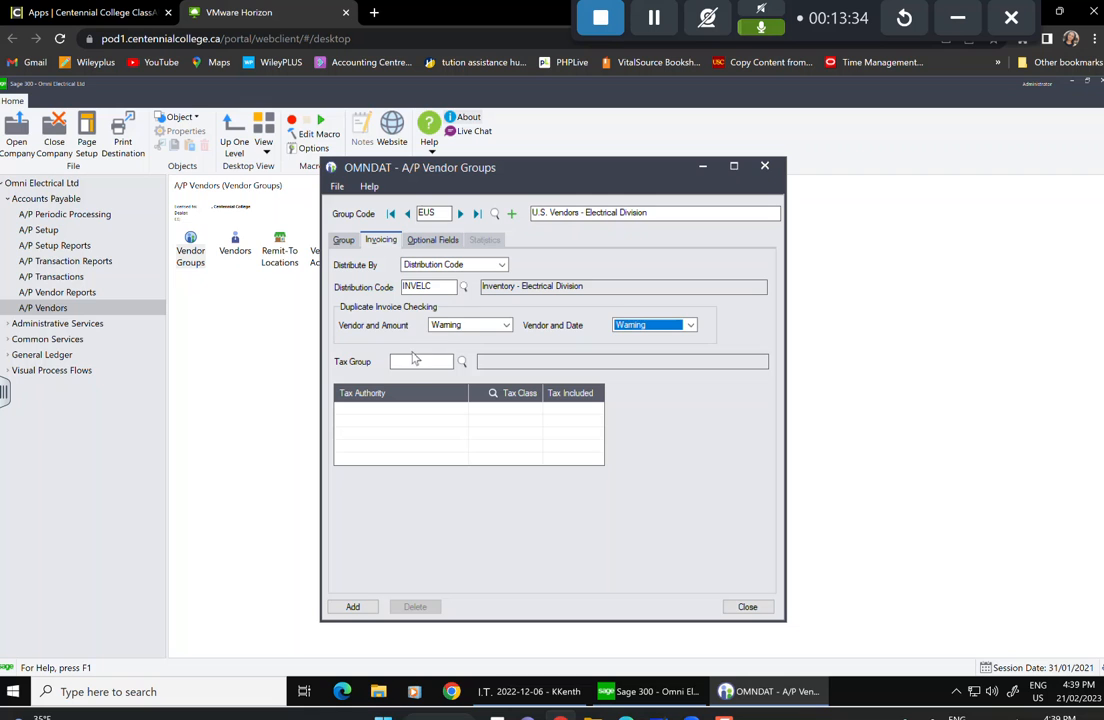
Browse the tax groups AB and ONT, then cancel without choosing one.
{"action": "left_click", "coordinate": [462, 361]}
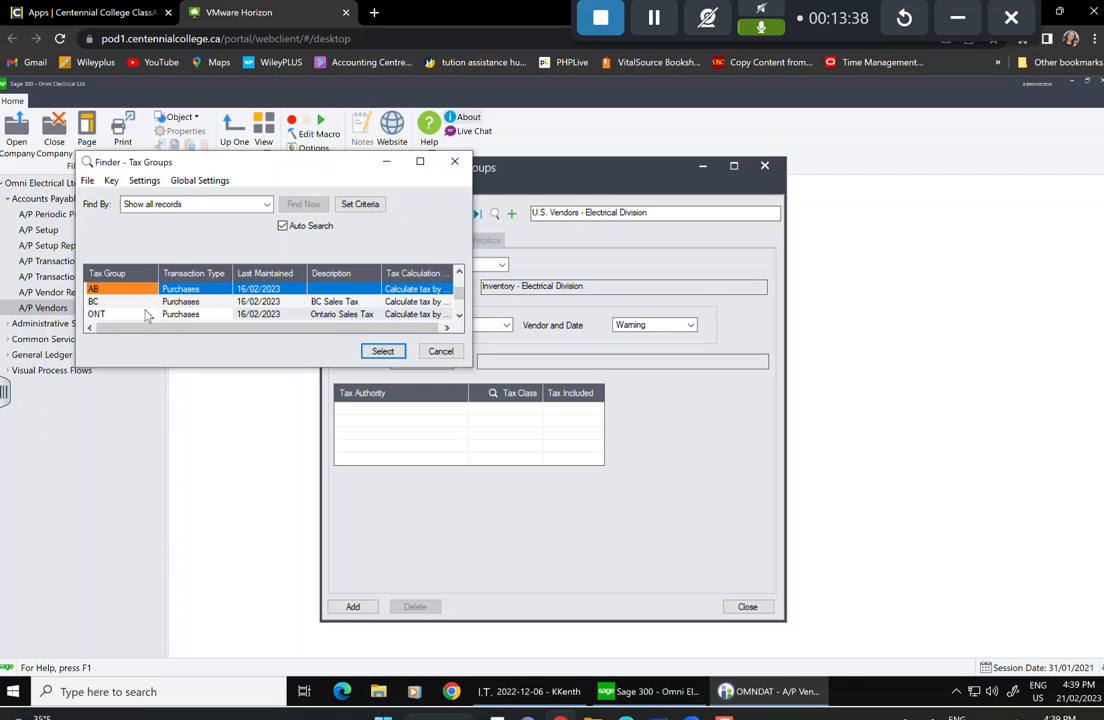
{"action": "key", "text": "Down"}
{"action": "key", "text": "Down"}
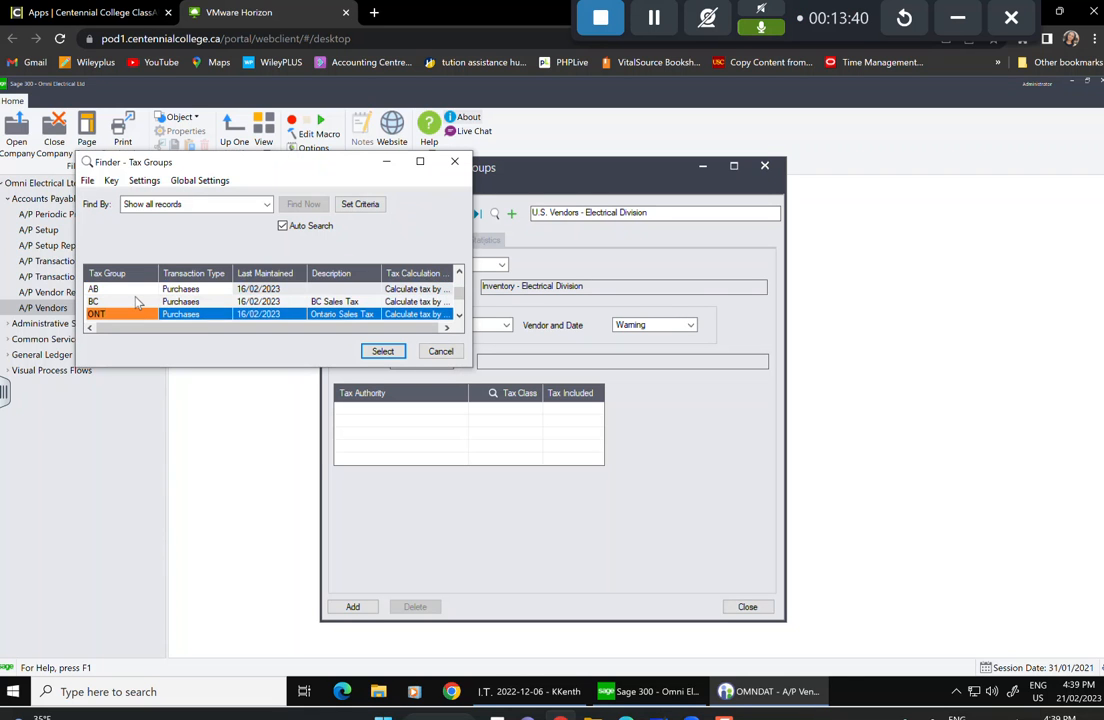
{"action": "key", "text": "Up"}
{"action": "key", "text": "Up"}
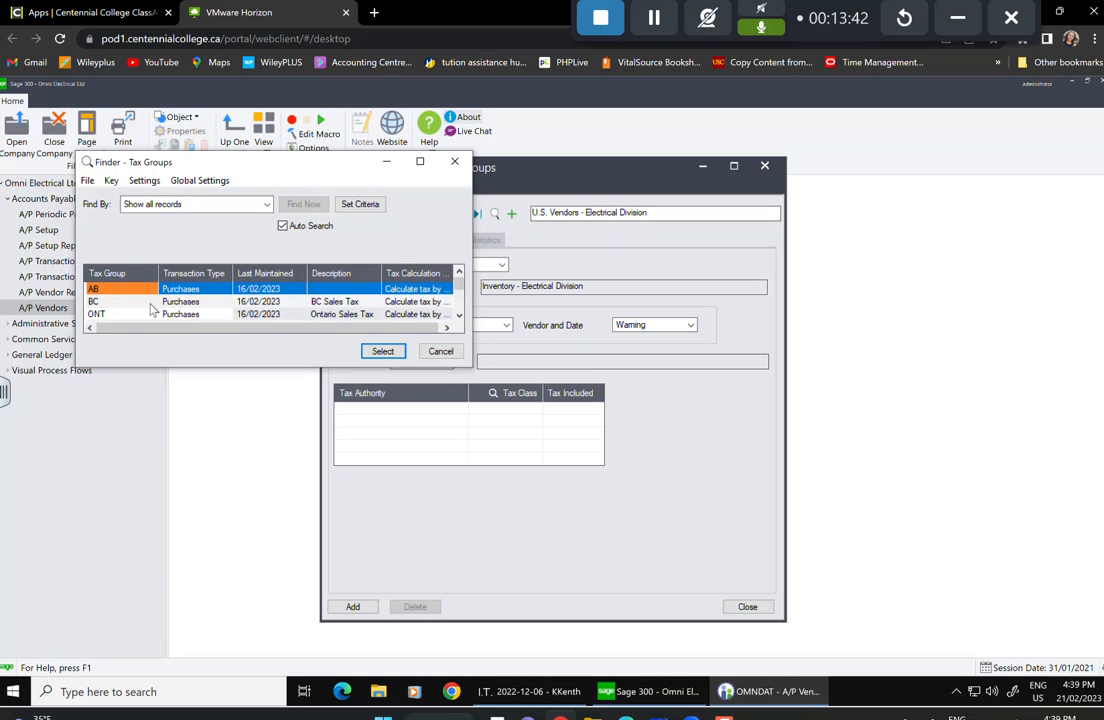
{"action": "key", "text": "Down"}
{"action": "key", "text": "Down"}
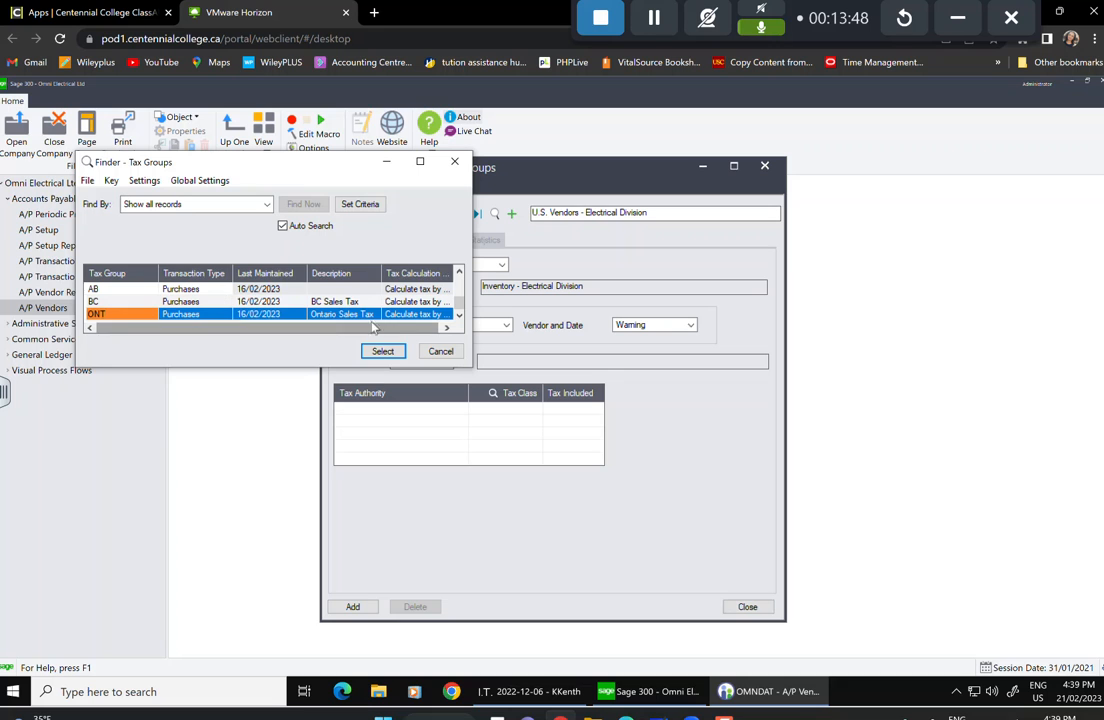
{"action": "key", "text": "Up"}
{"action": "key", "text": "Up"}
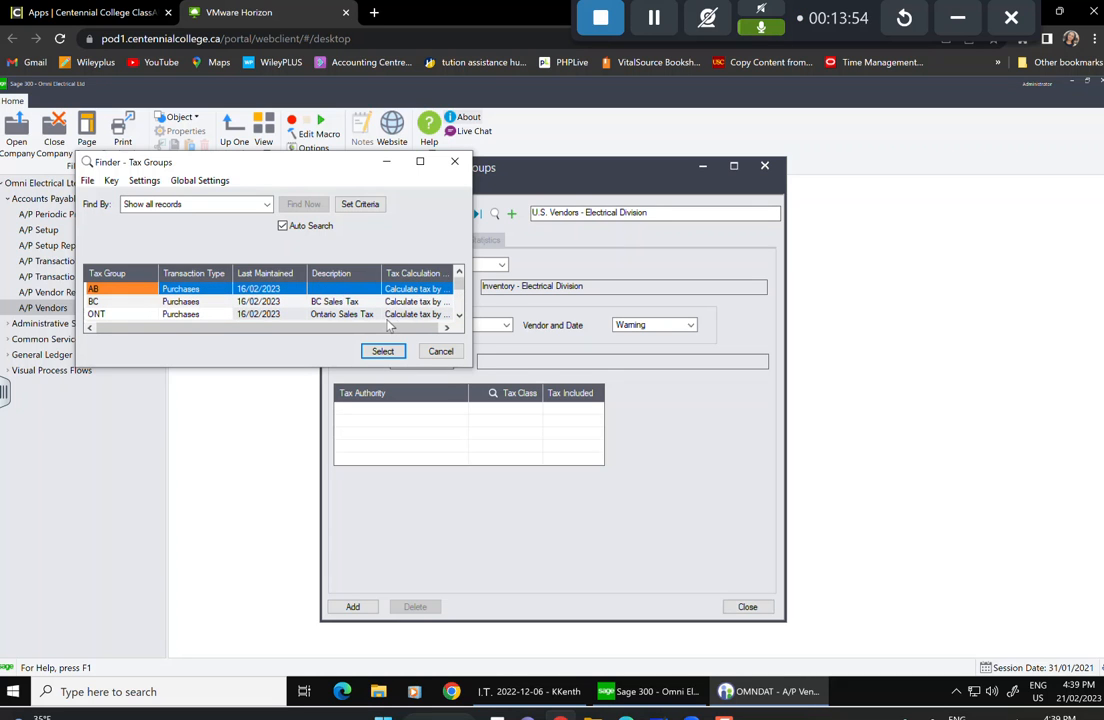
{"action": "left_click", "coordinate": [441, 352]}
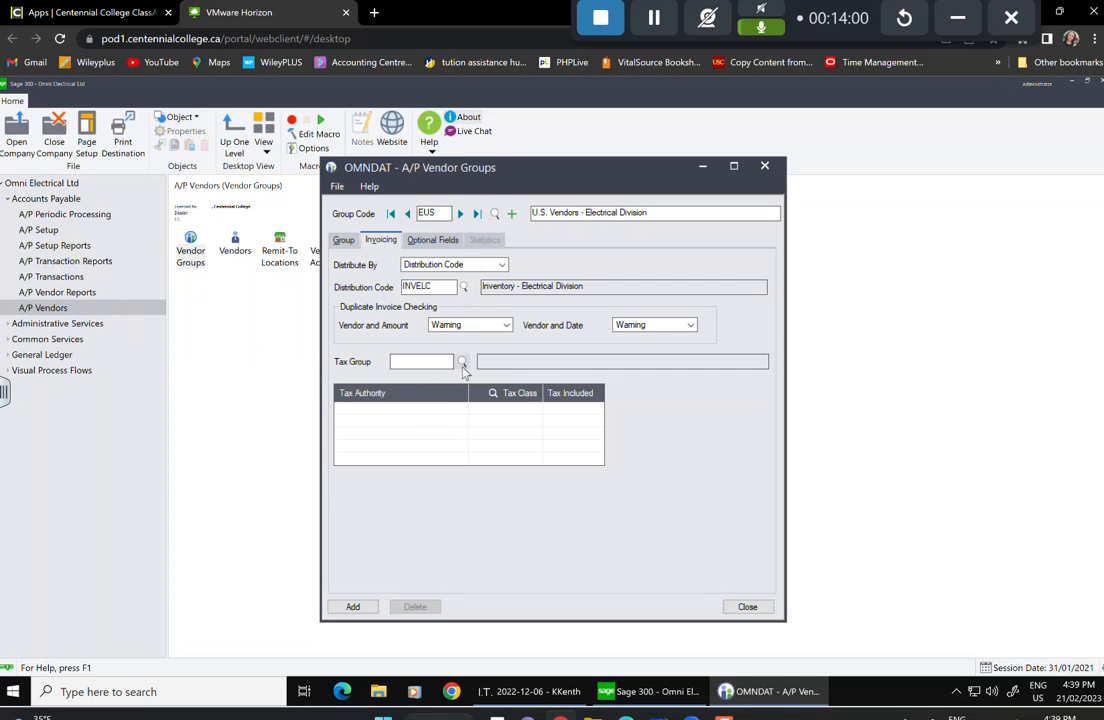
Discard the EUS group unsaved after the 'Tax group cannot be blank' error, then open A/P Setup.
{"action": "left_click", "coordinate": [746, 608]}
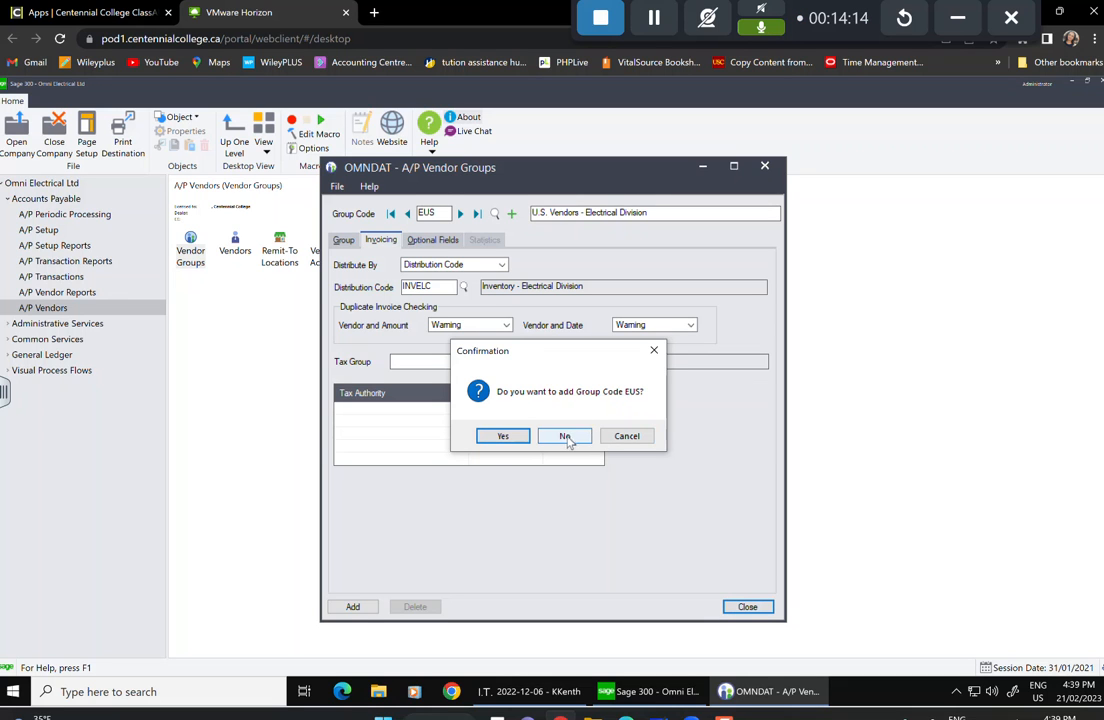
{"action": "left_click", "coordinate": [503, 437]}
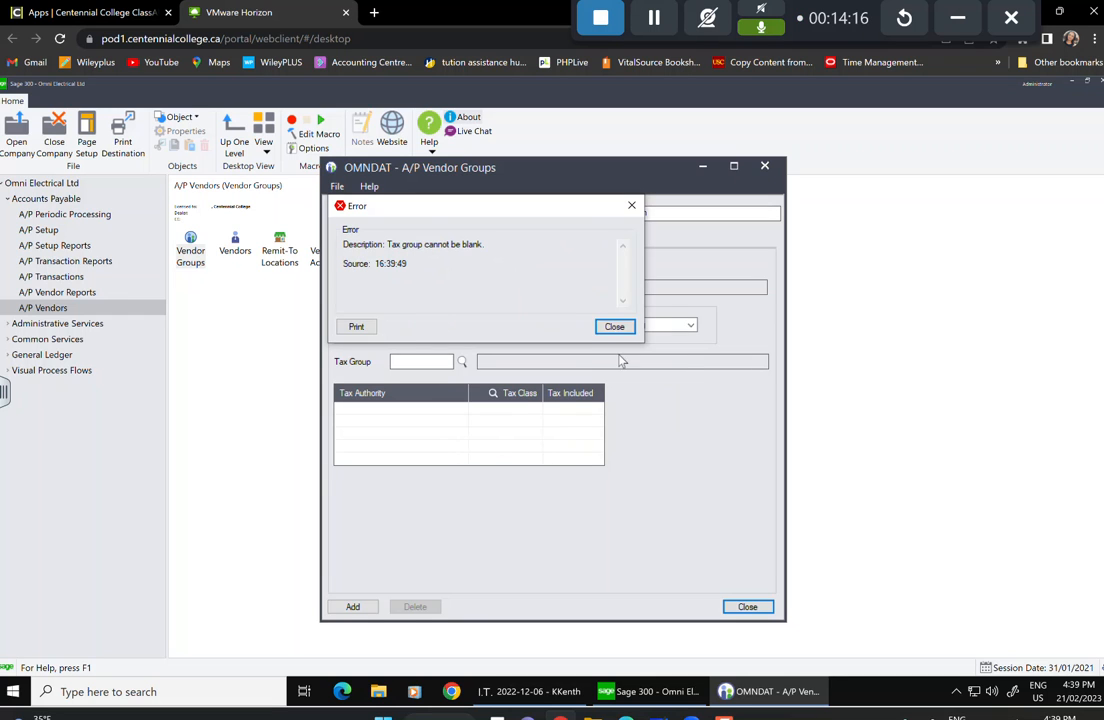
{"action": "left_click", "coordinate": [614, 327]}
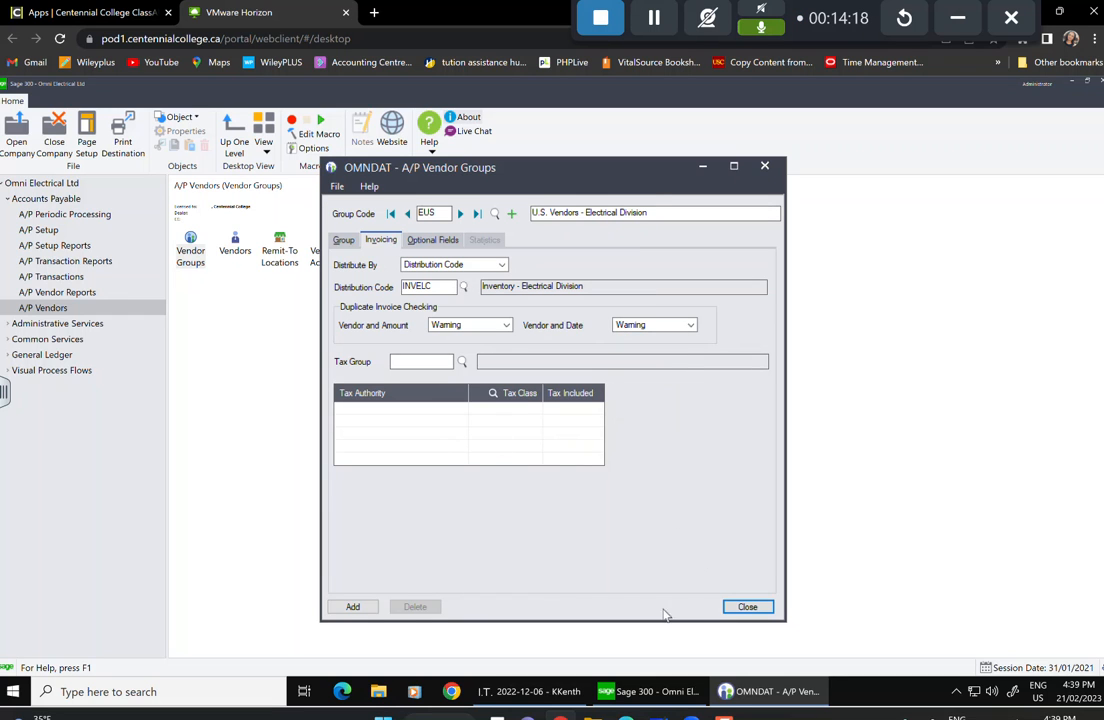
{"action": "left_click", "coordinate": [744, 608]}
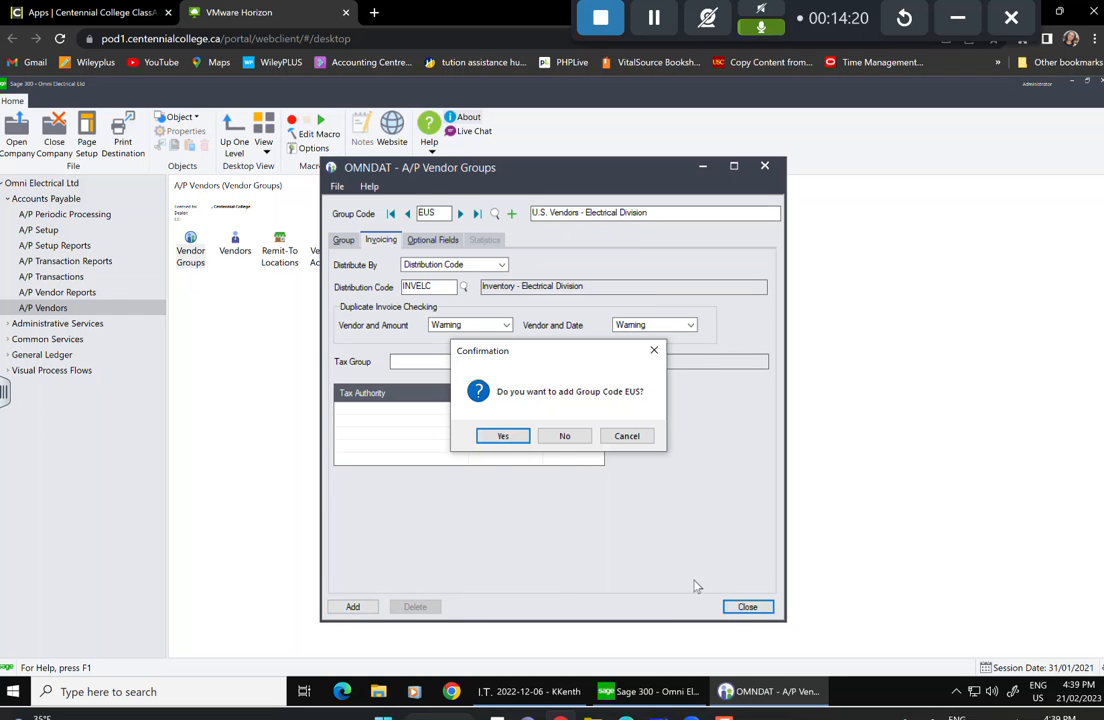
{"action": "left_click", "coordinate": [565, 437]}
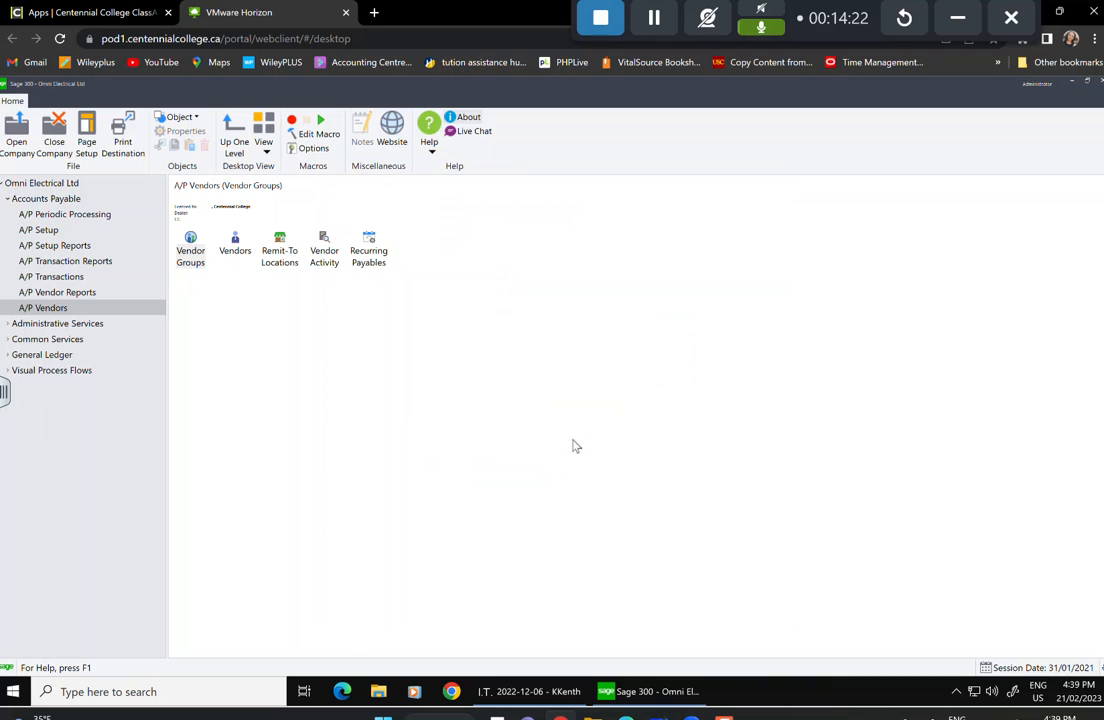
{"action": "left_click", "coordinate": [50, 231]}
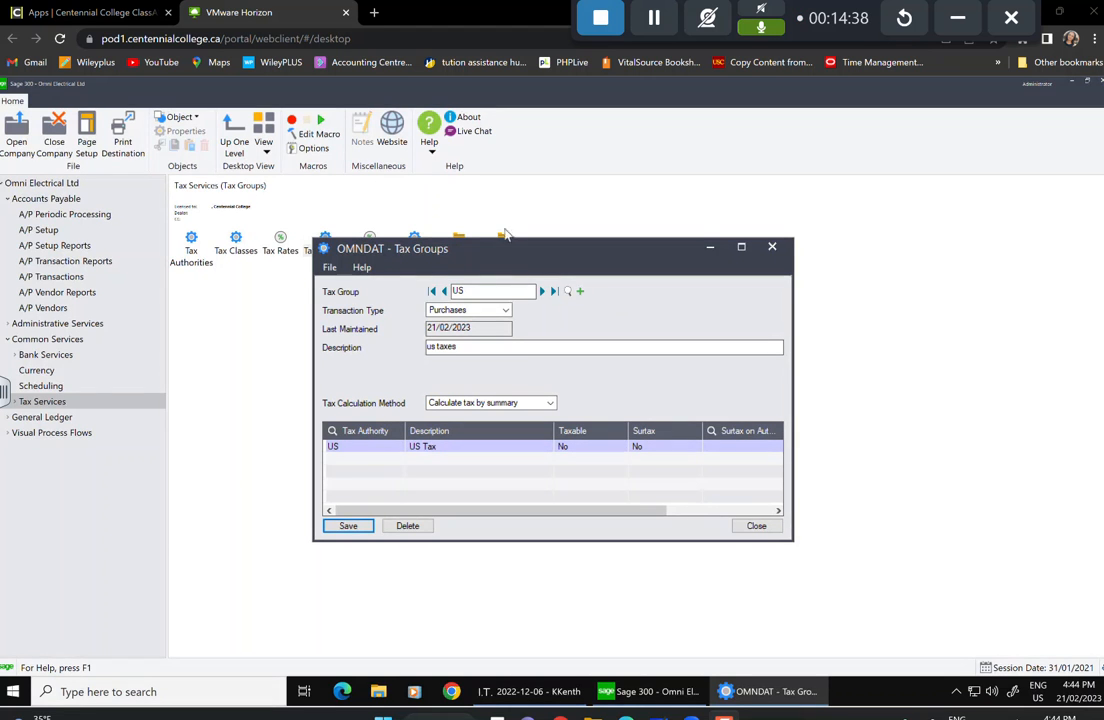
Close the US tax group record and return to A/P Vendors.
{"action": "left_click", "coordinate": [752, 526]}
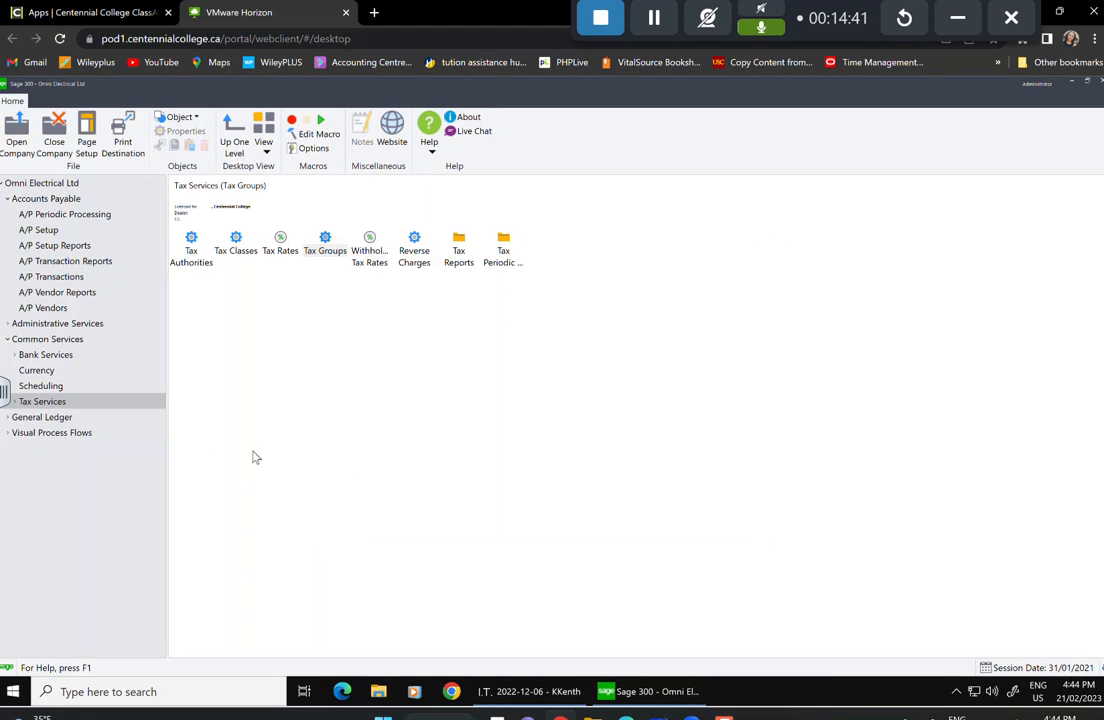
{"action": "left_click", "coordinate": [62, 309]}
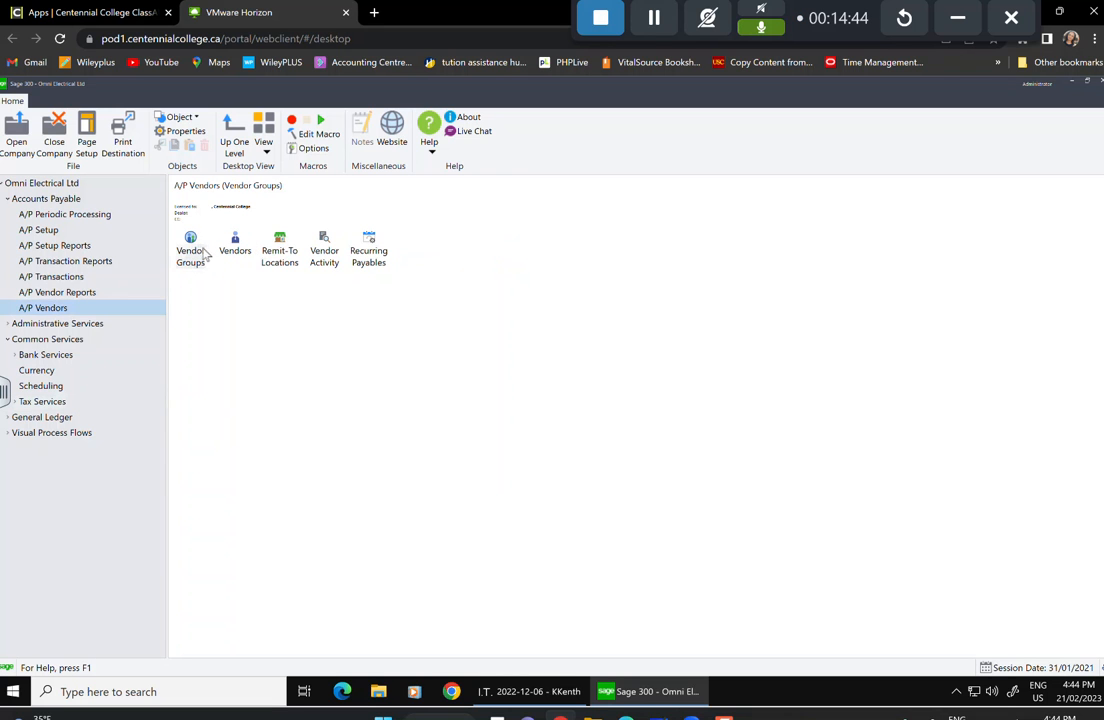
Open Vendor Groups and re-enter code EUS, described 'U.S. Vendors - Electrical Division'.
{"action": "double_click", "coordinate": [195, 254]}
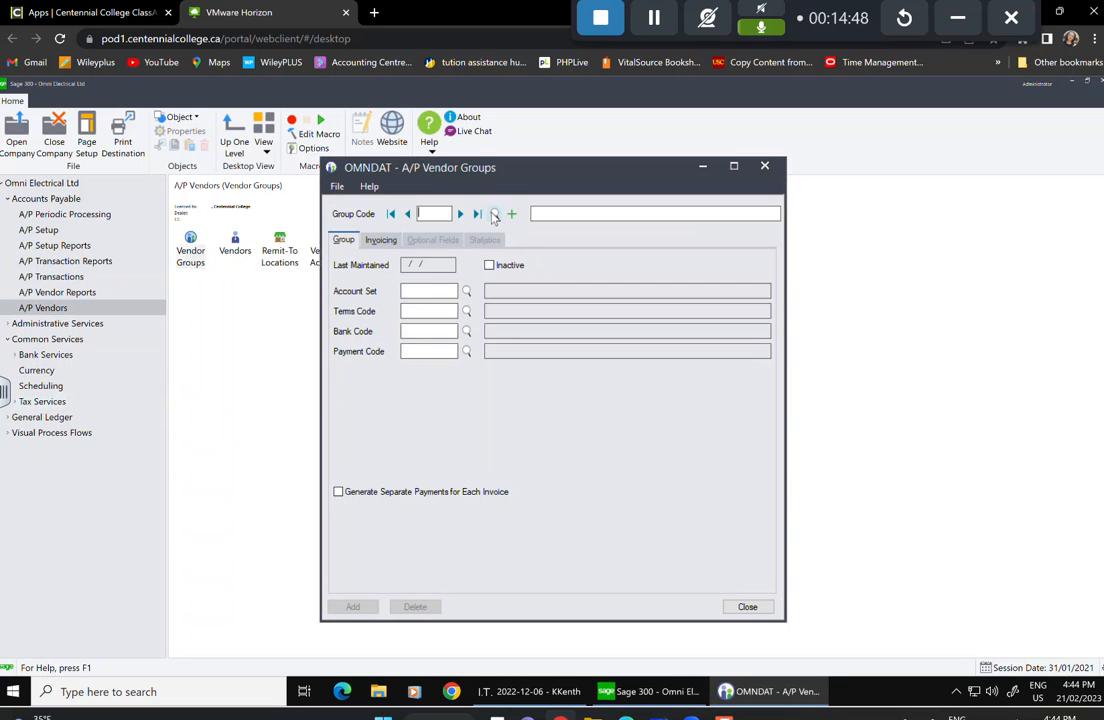
{"action": "left_click", "coordinate": [494, 215]}
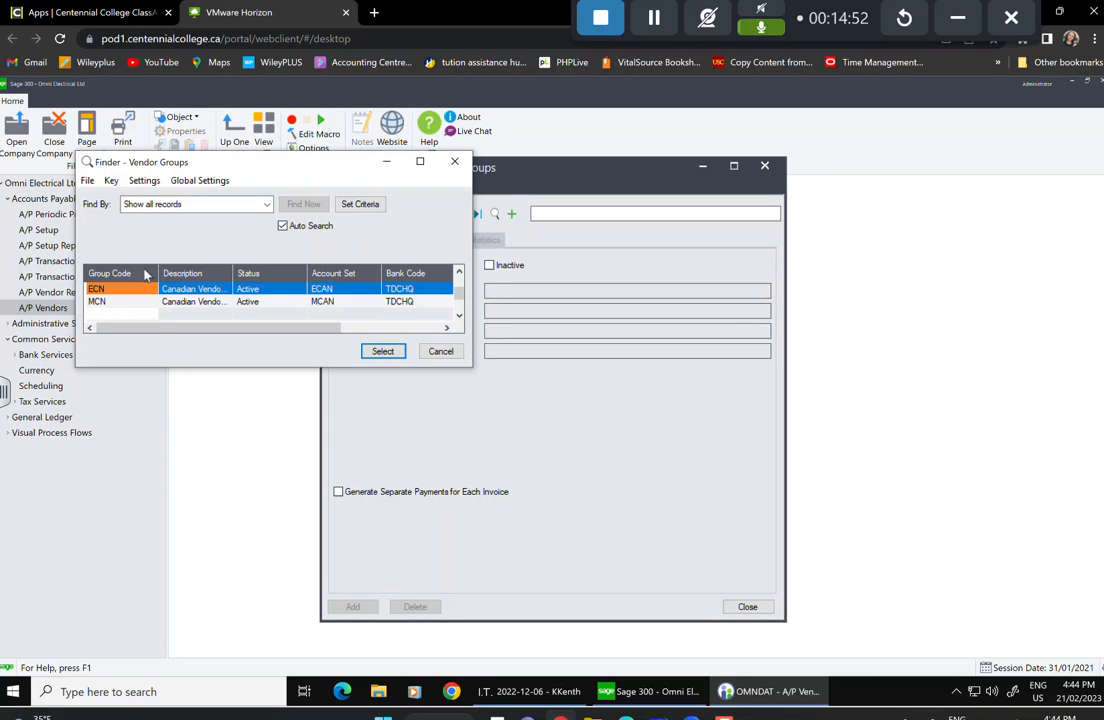
{"action": "left_click", "coordinate": [443, 356]}
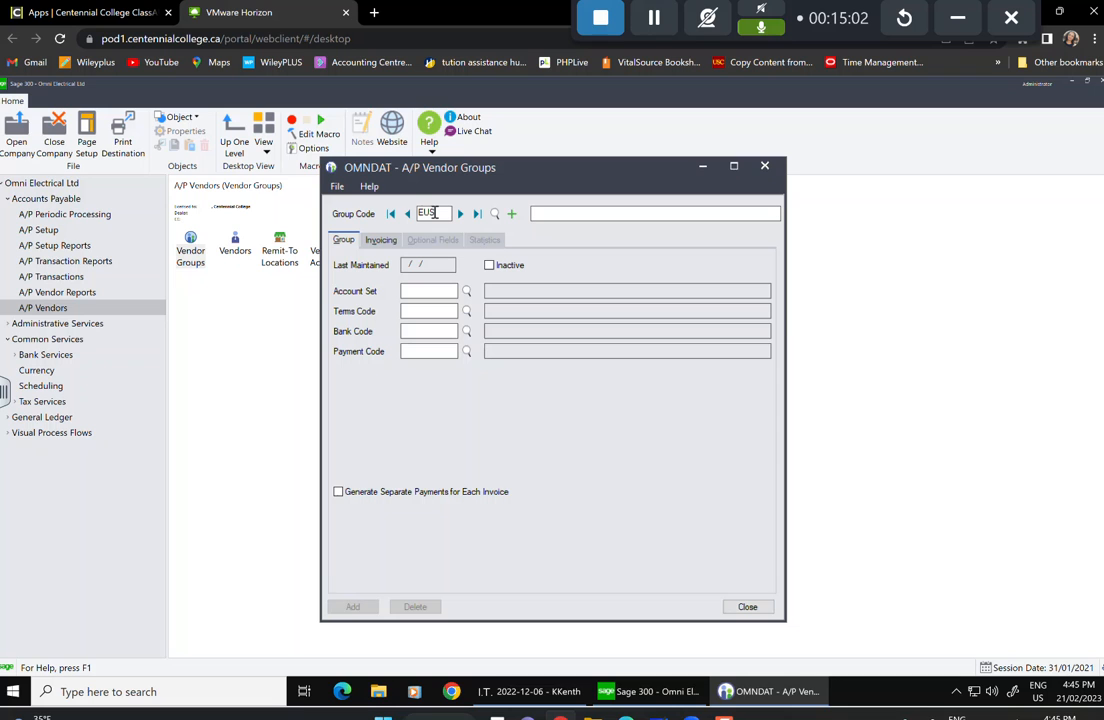
{"action": "key", "text": "Tab"}
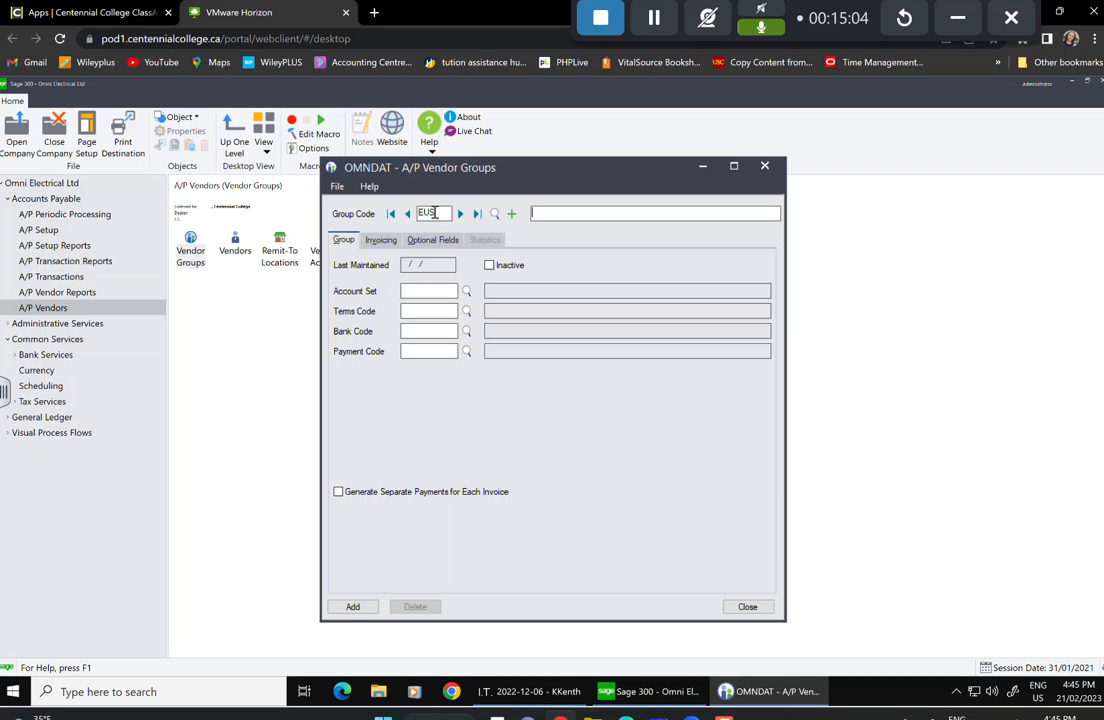
{"action": "type", "text": "U.S. Vendors"}
{"action": "type", "text": "- Electrical Did"}
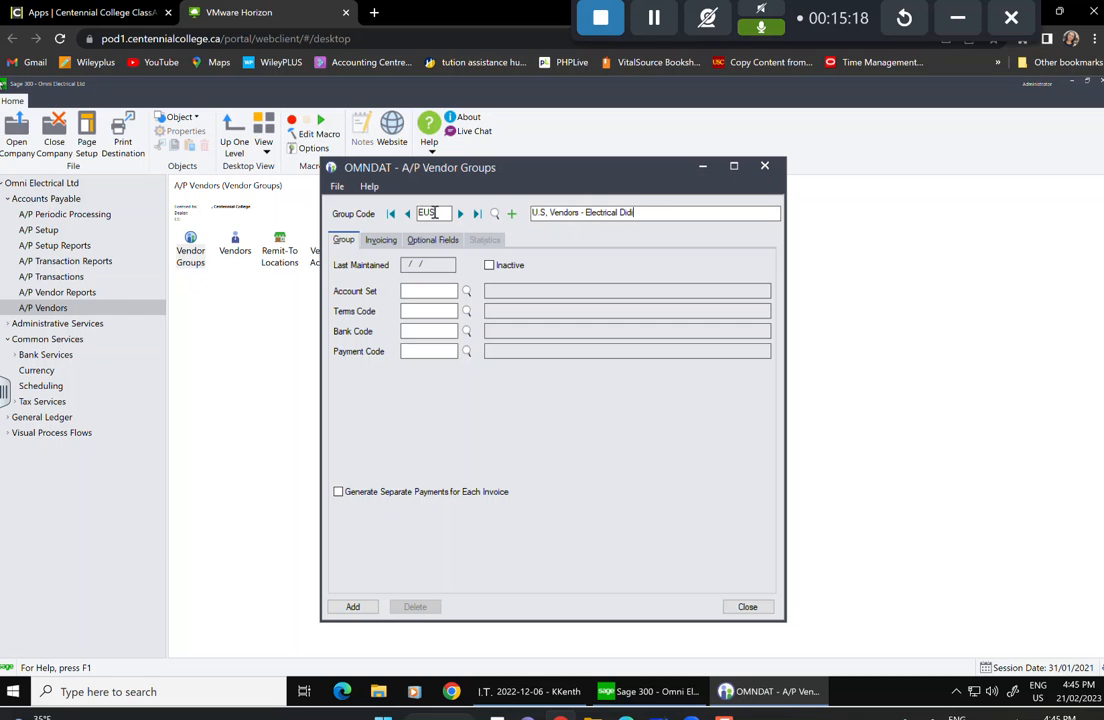
{"action": "type", "text": "n"}
{"action": "key", "text": "Tab"}
Set the EUS group's account set to EUS and terms code to Net 30.
{"action": "left_click", "coordinate": [467, 292]}
{"action": "left_click", "coordinate": [127, 326]}
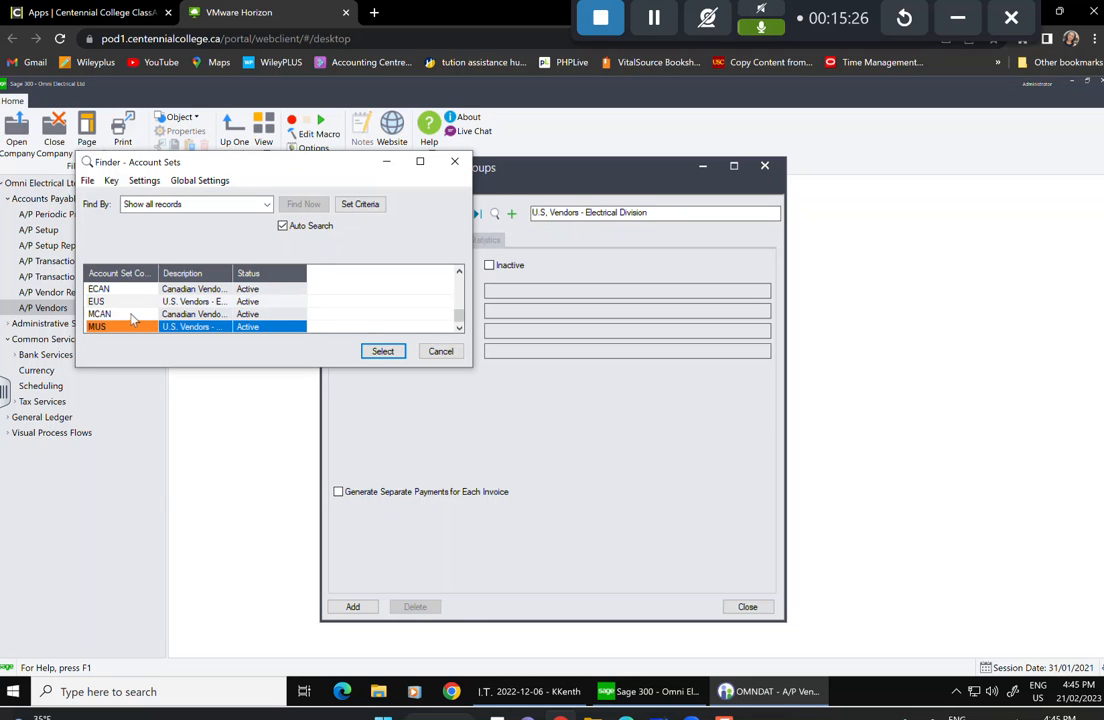
{"action": "left_click", "coordinate": [120, 302]}
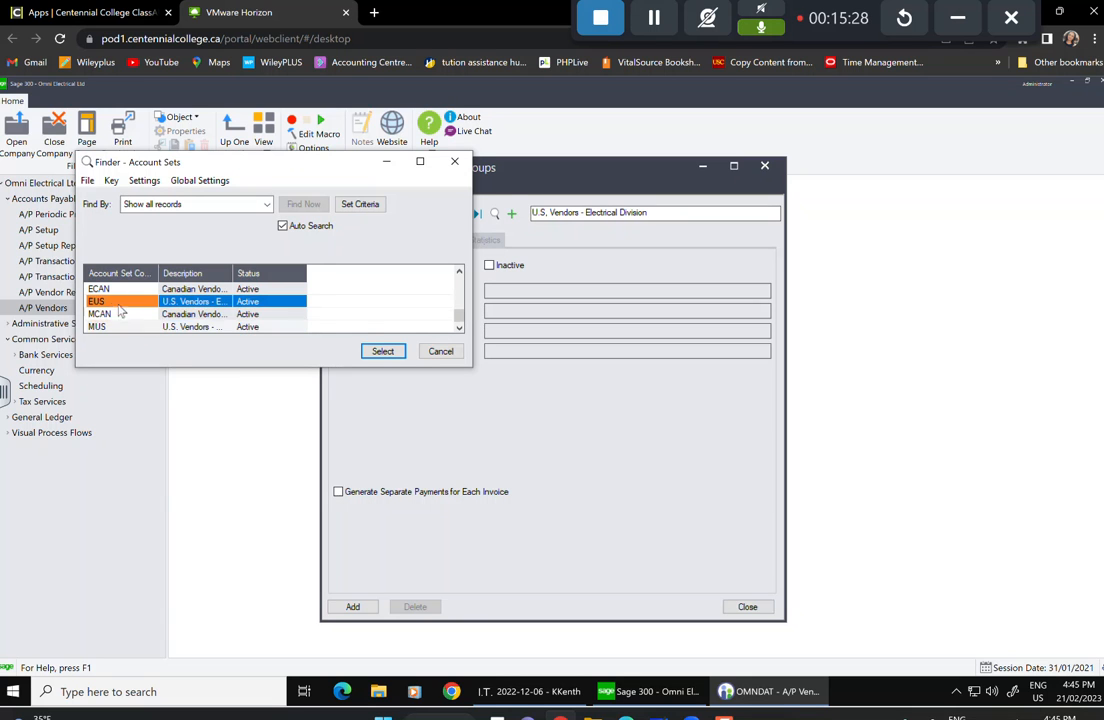
{"action": "left_click", "coordinate": [383, 352]}
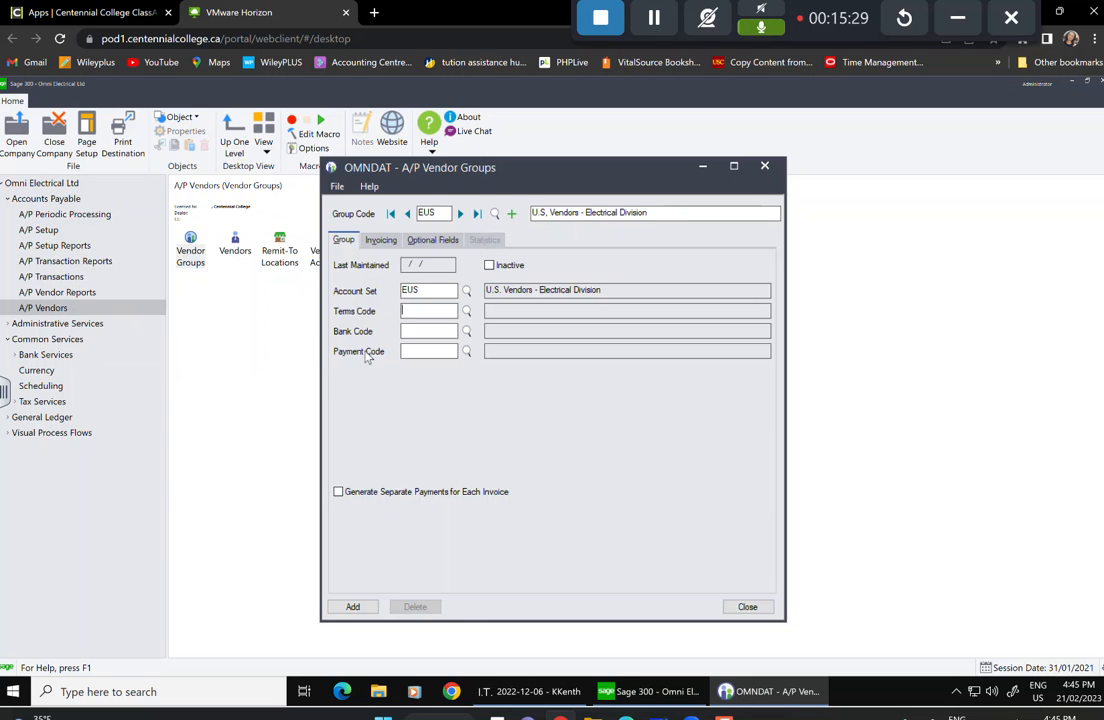
{"action": "left_click", "coordinate": [467, 311]}
{"action": "left_click", "coordinate": [250, 314]}
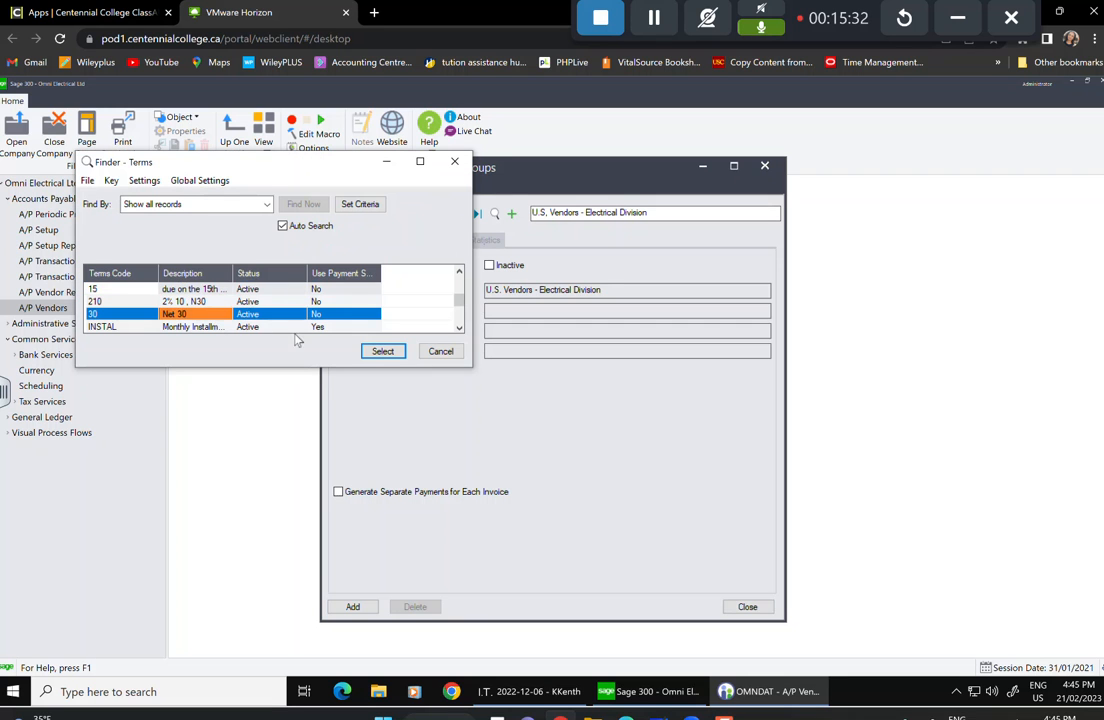
{"action": "left_click", "coordinate": [383, 351]}
Set bank code TDCHQ and payment code CHECK for the EUS group.
{"action": "left_click", "coordinate": [466, 332]}
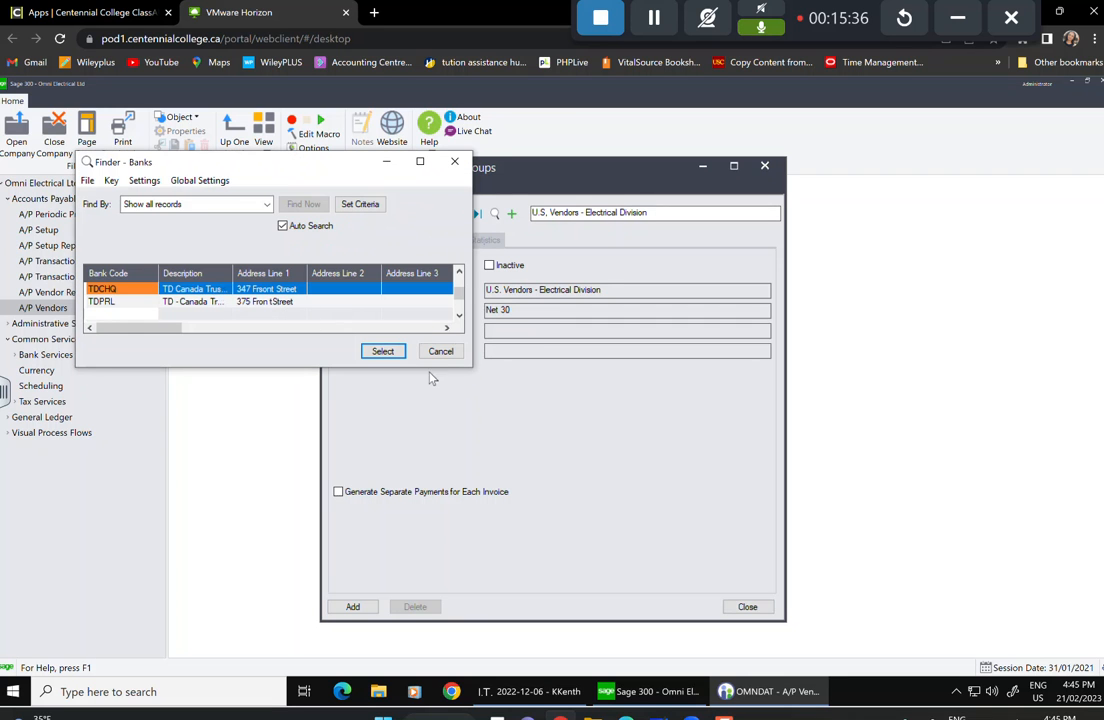
{"action": "left_click", "coordinate": [383, 351]}
{"action": "left_click", "coordinate": [466, 352]}
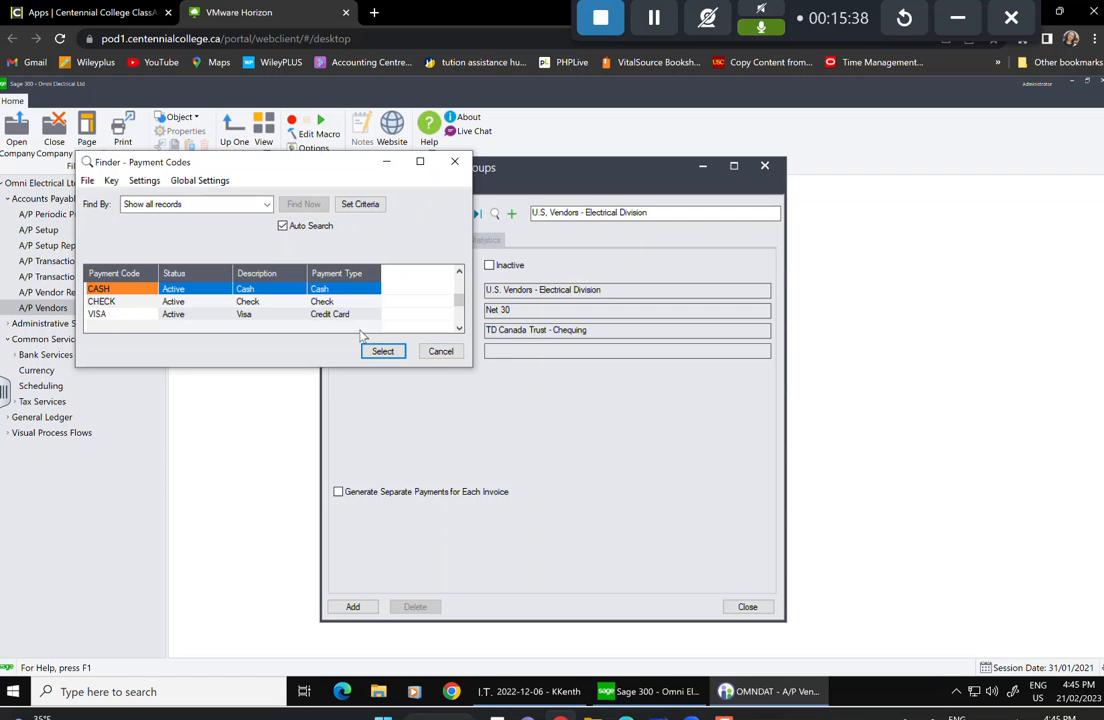
{"action": "left_click", "coordinate": [105, 301]}
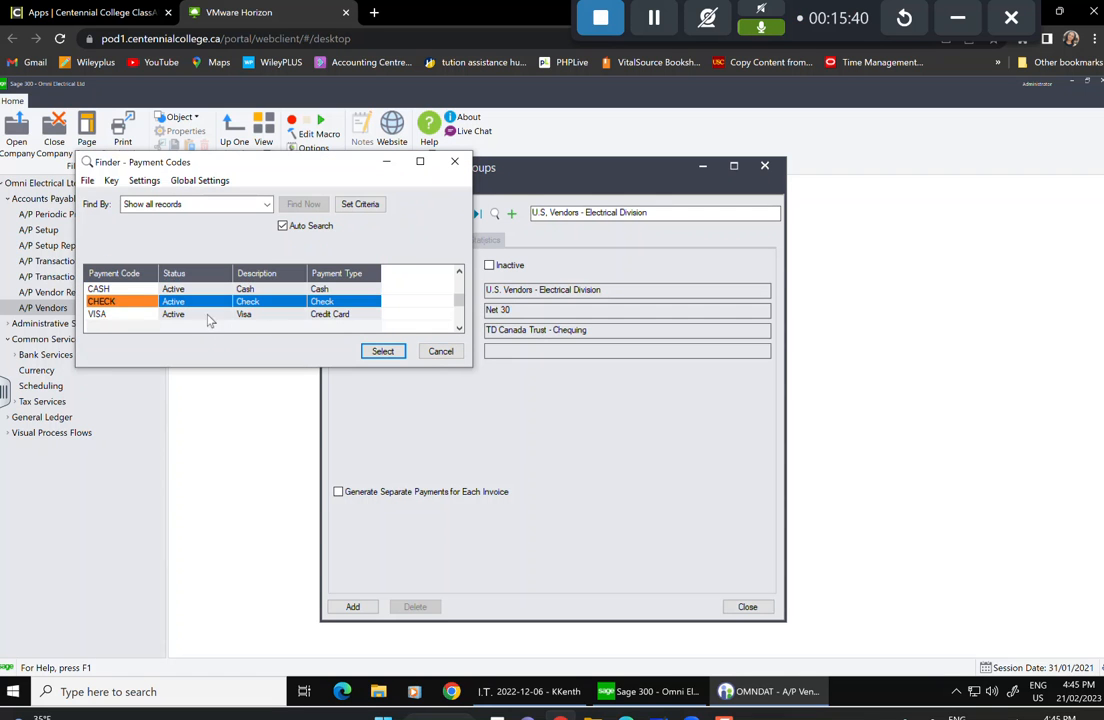
{"action": "left_click", "coordinate": [378, 351]}
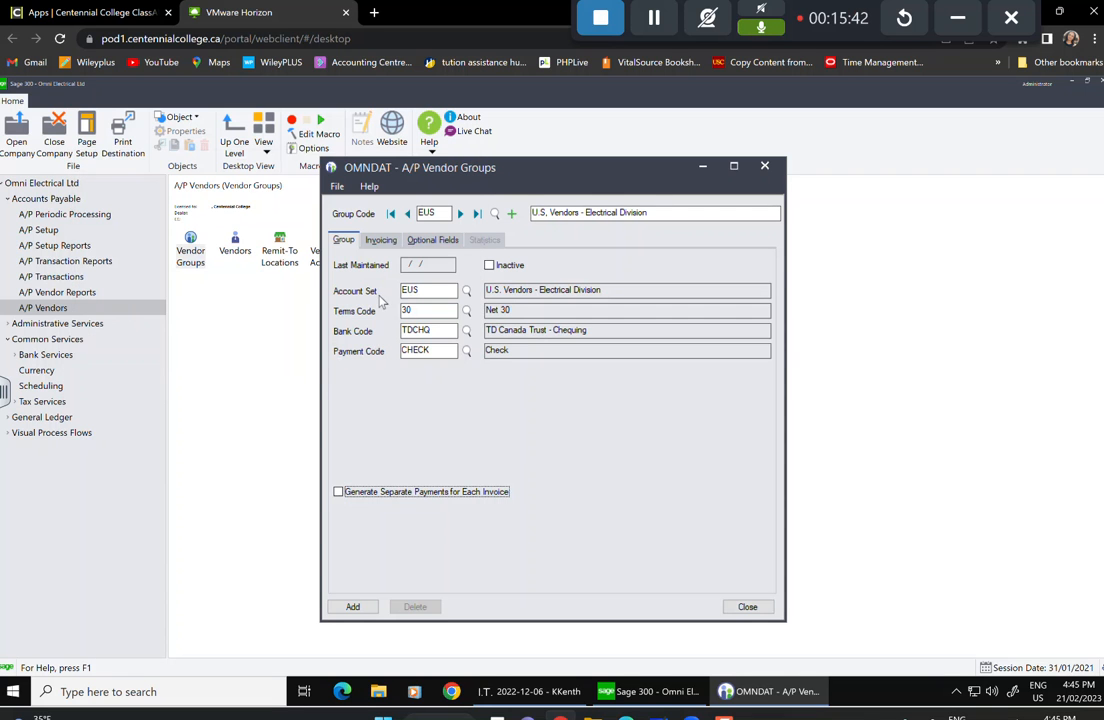
{"action": "left_click", "coordinate": [381, 242]}
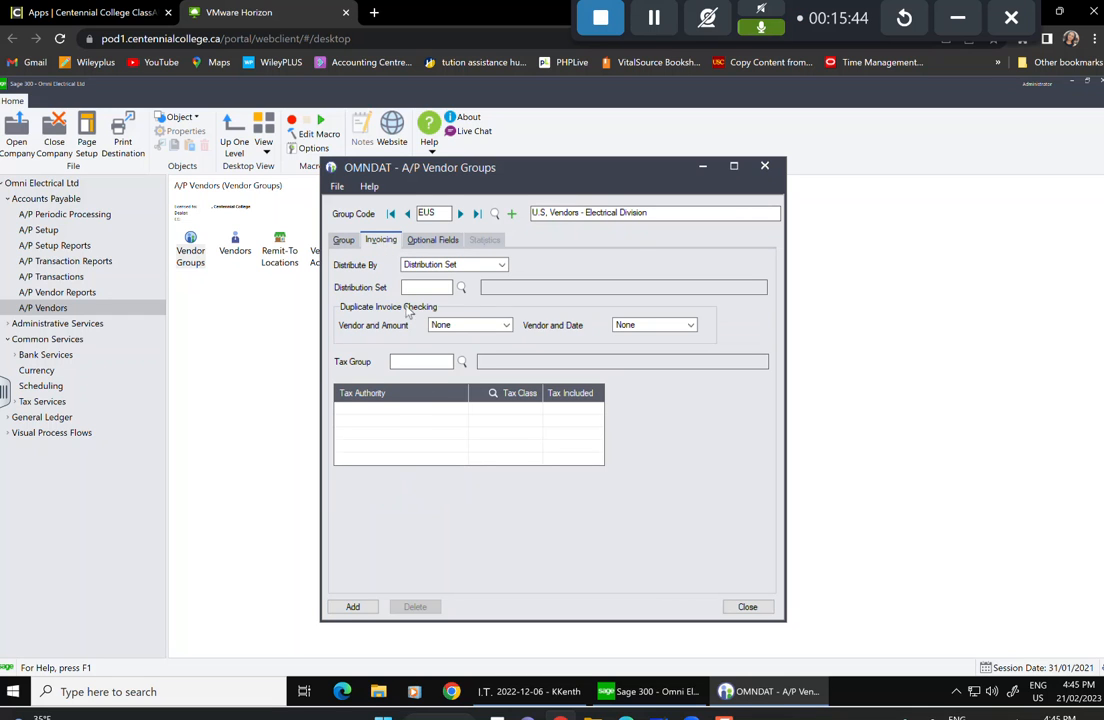
Distribute EUS invoices by distribution code, using code INVELC.
{"action": "left_click", "coordinate": [501, 264]}
{"action": "left_click", "coordinate": [434, 288]}
{"action": "left_click", "coordinate": [458, 288]}
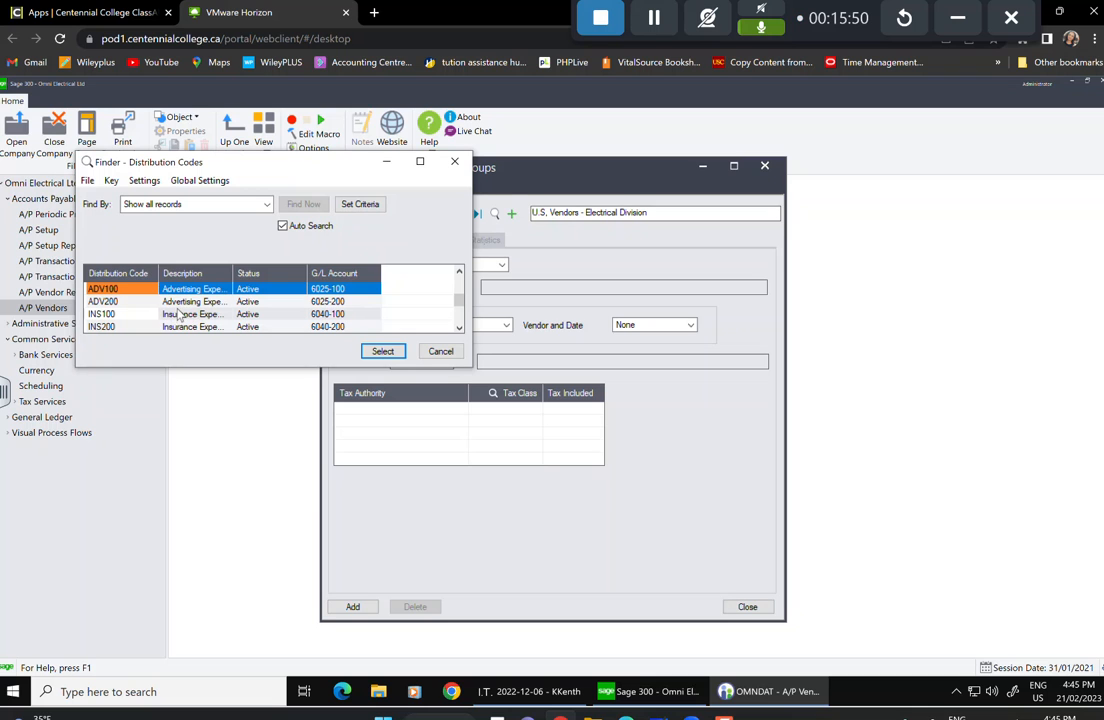
{"action": "key", "text": "Down"}
{"action": "key", "text": "Down"}
{"action": "key", "text": "Down"}
{"action": "key", "text": "Down"}
{"action": "key", "text": "Down"}
{"action": "key", "text": "Down"}
{"action": "key", "text": "Down"}
{"action": "key", "text": "Down"}
{"action": "key", "text": "Down"}
{"action": "key", "text": "Down"}
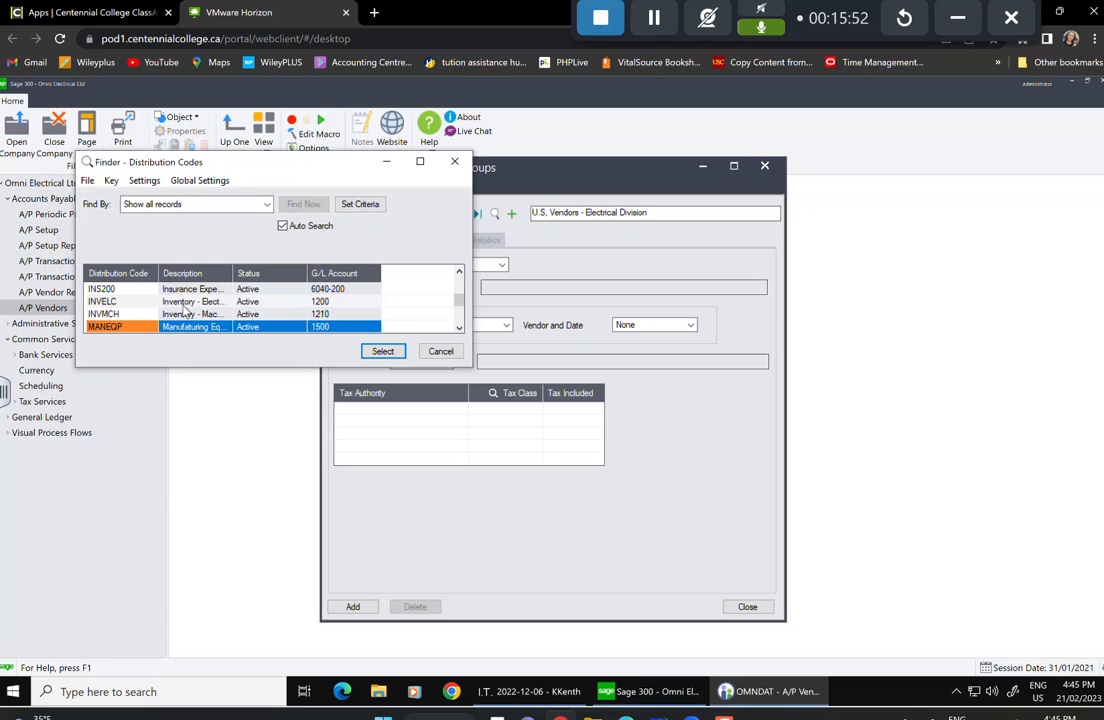
{"action": "scroll", "coordinate": [187, 311], "scroll_direction": "down", "scroll_amount": 1}
{"action": "scroll", "coordinate": [188, 311], "scroll_direction": "up", "scroll_amount": 1}
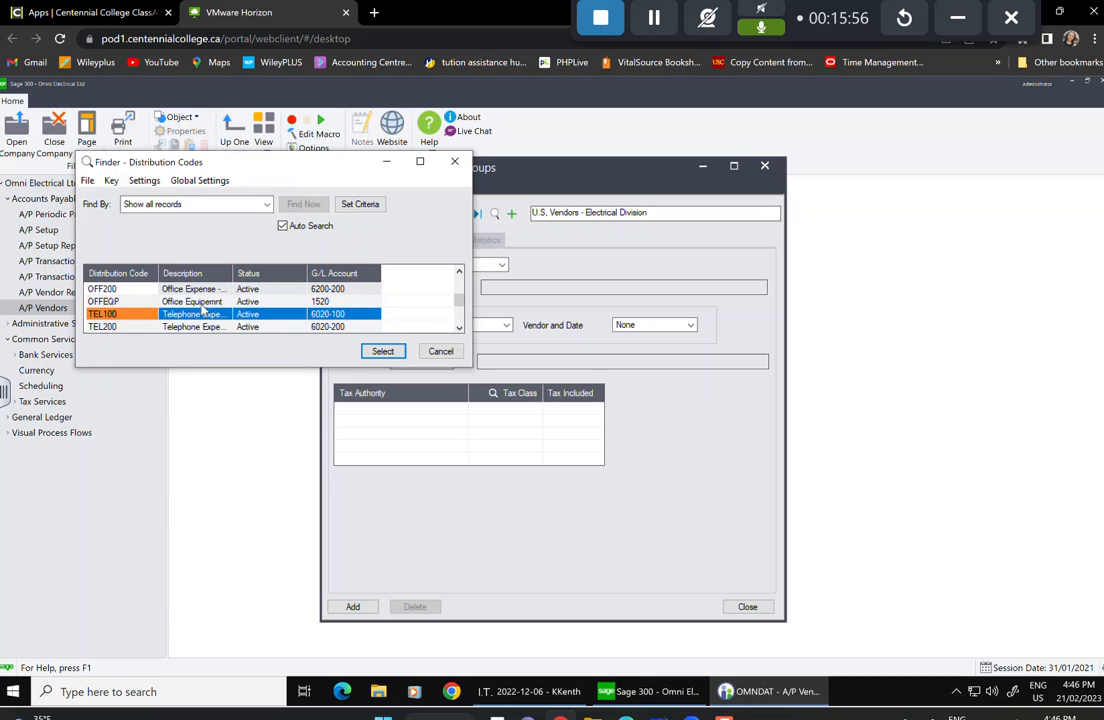
{"action": "scroll", "coordinate": [202, 309], "scroll_direction": "down", "scroll_amount": 2}
{"action": "scroll", "coordinate": [202, 309], "scroll_direction": "up", "scroll_amount": 5}
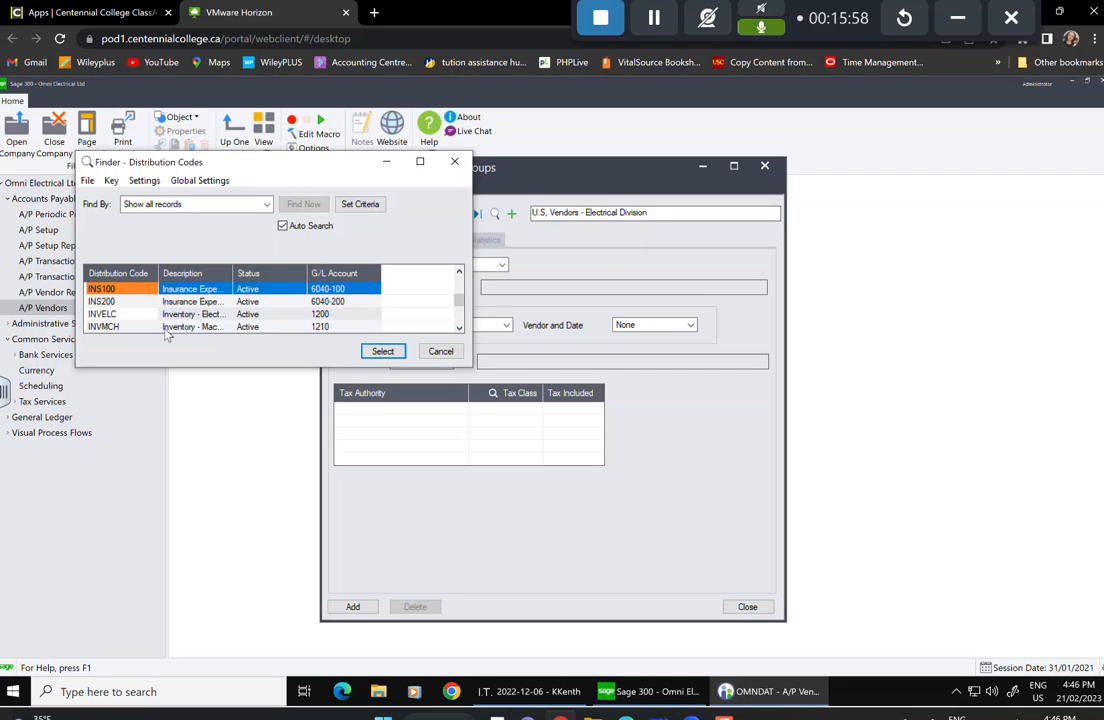
{"action": "left_click", "coordinate": [170, 315]}
{"action": "left_click", "coordinate": [385, 353]}
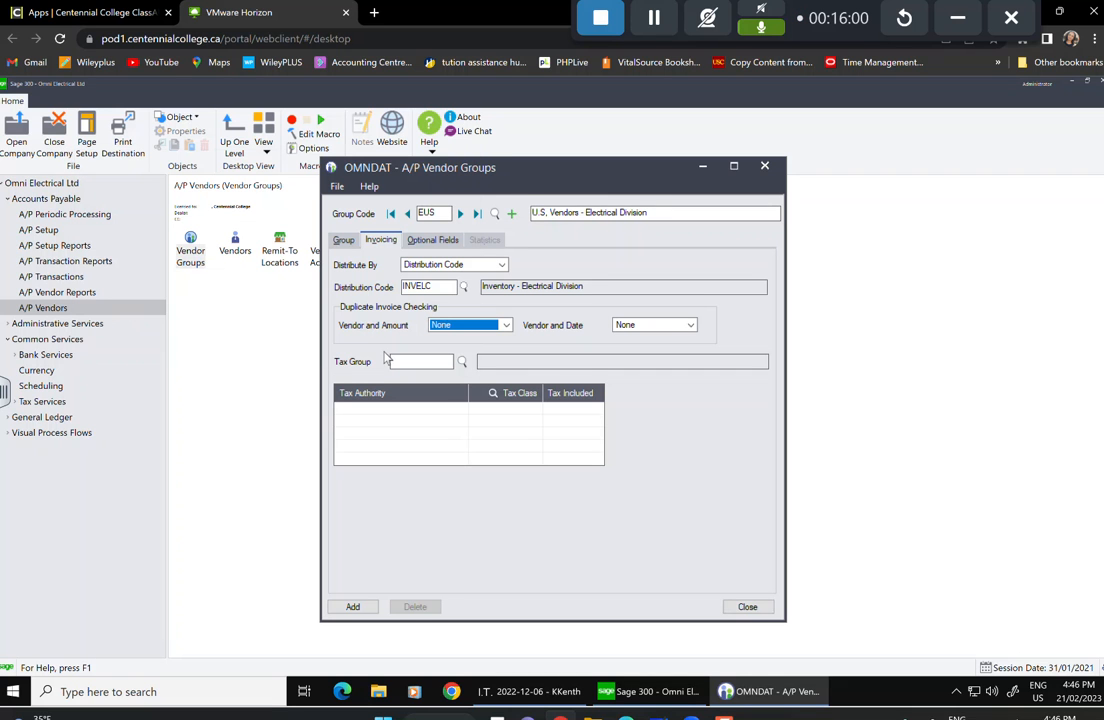
Set both duplicate-invoice checks, vendor-and-amount and vendor-and-date, to Warning.
{"action": "left_click", "coordinate": [506, 325]}
{"action": "left_click", "coordinate": [478, 348]}
{"action": "left_click", "coordinate": [660, 325]}
{"action": "left_click", "coordinate": [630, 347]}
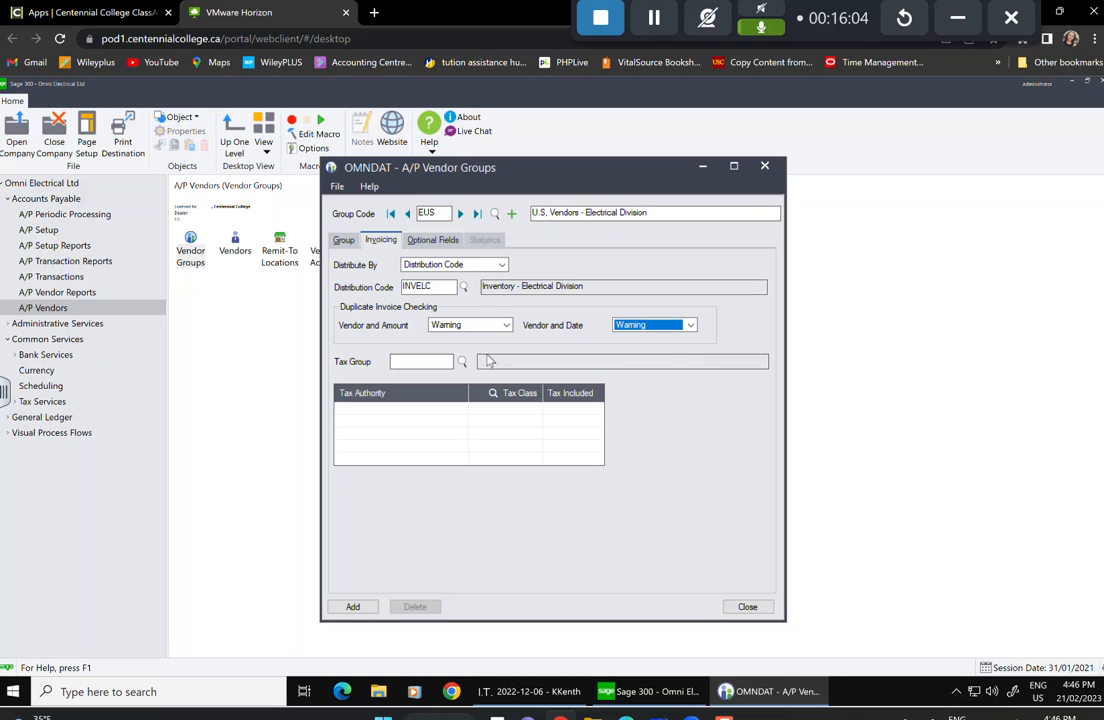
Assign tax group US with tax class 1 (Export).
{"action": "left_click", "coordinate": [462, 361]}
{"action": "left_click", "coordinate": [108, 302]}
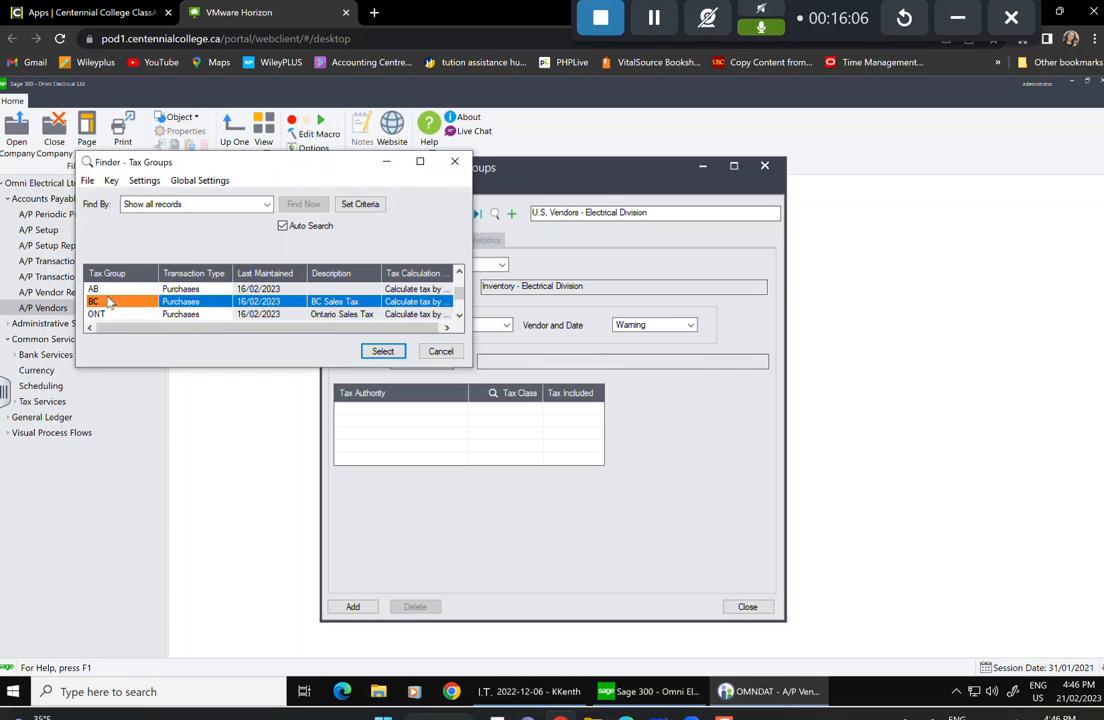
{"action": "scroll", "coordinate": [111, 302], "scroll_direction": "down", "scroll_amount": 1}
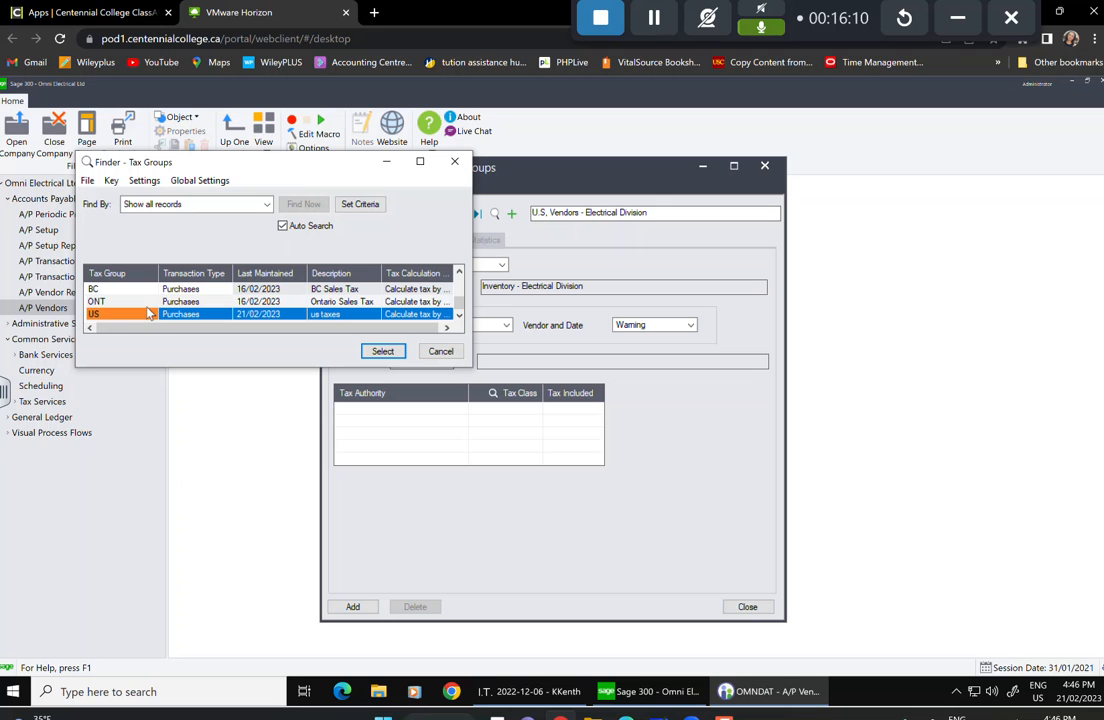
{"action": "left_click", "coordinate": [384, 351]}
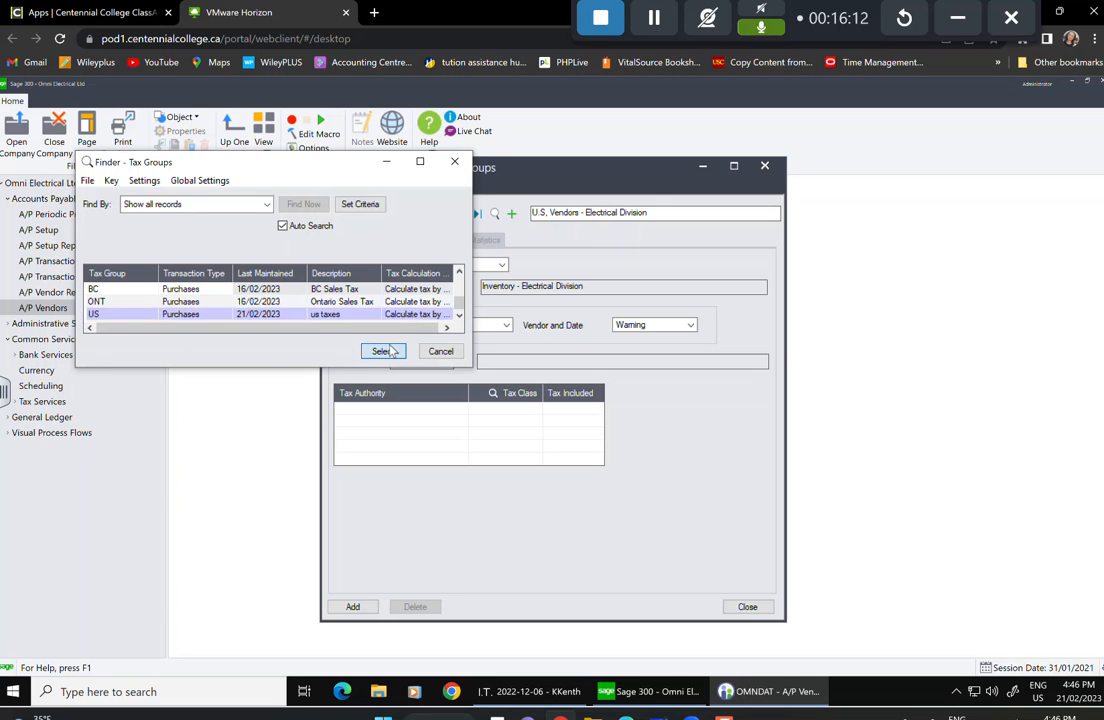
{"action": "left_click", "coordinate": [471, 420]}
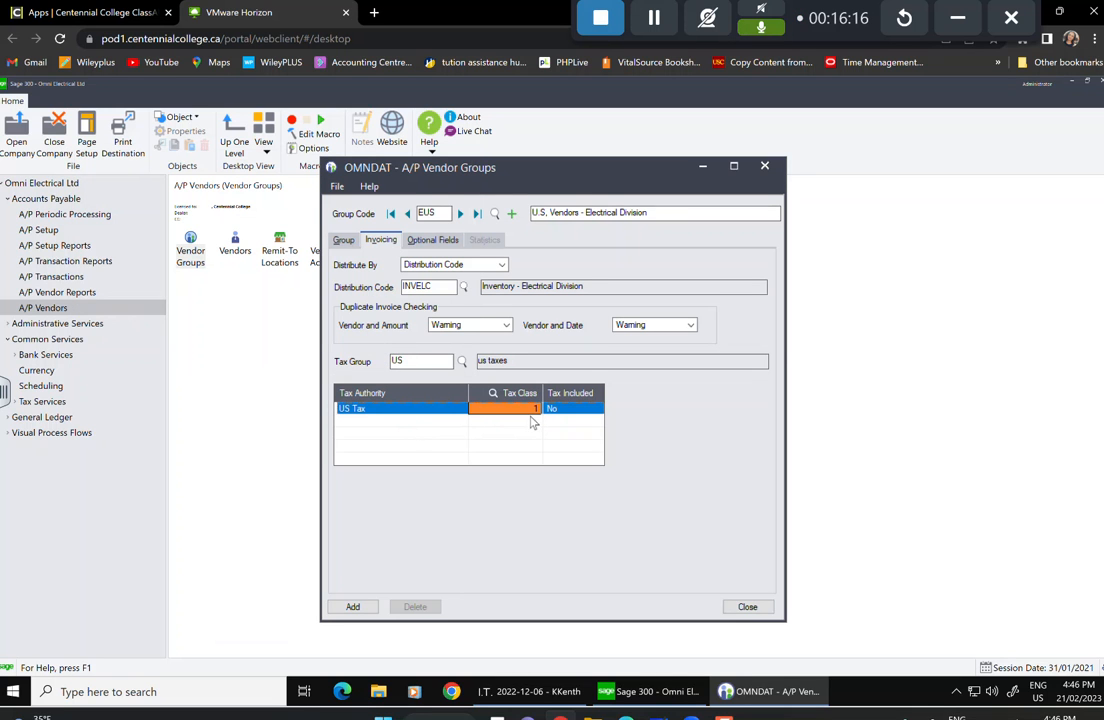
{"action": "left_click", "coordinate": [523, 410]}
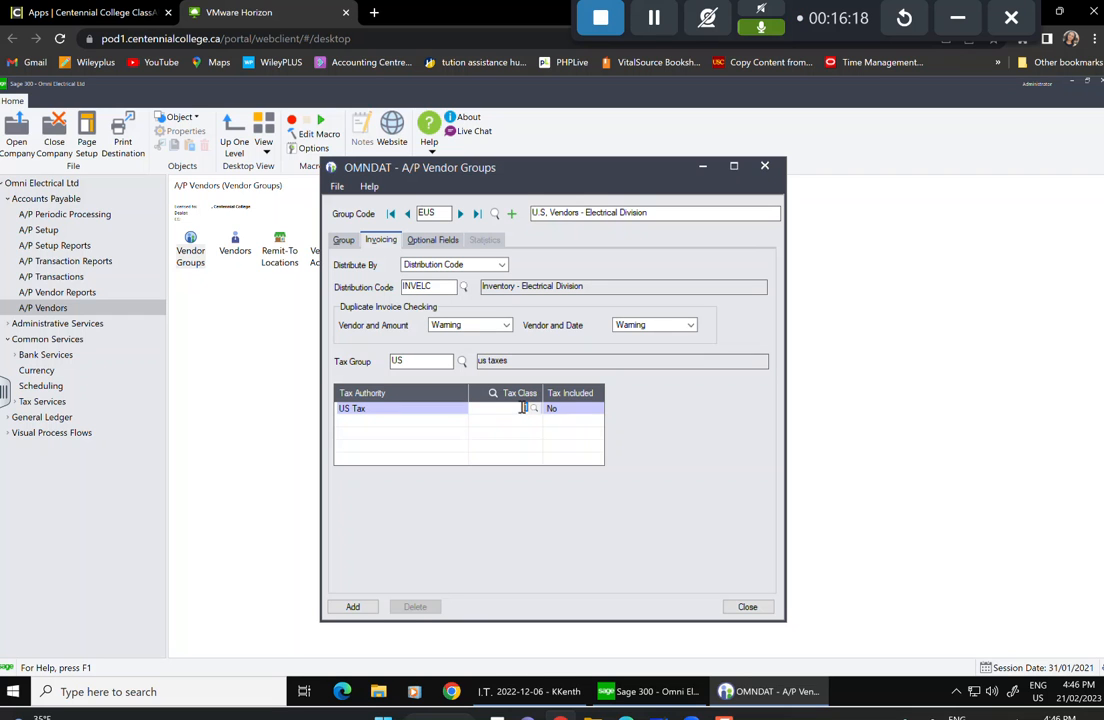
{"action": "left_click", "coordinate": [534, 409]}
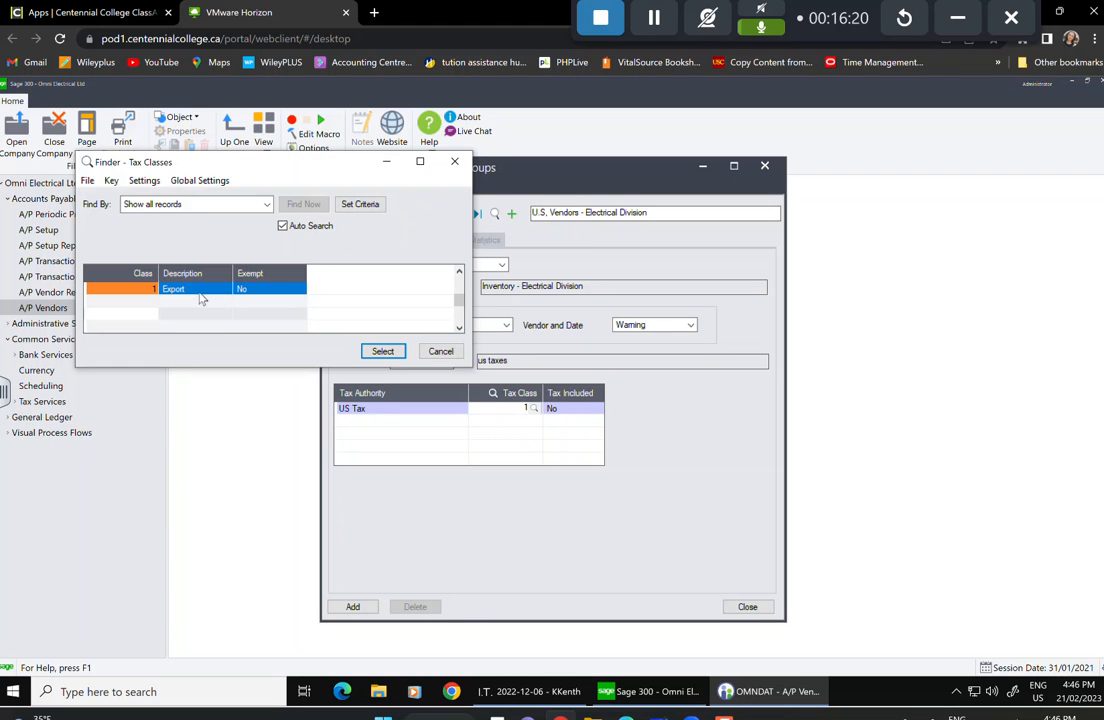
{"action": "left_click", "coordinate": [363, 351]}
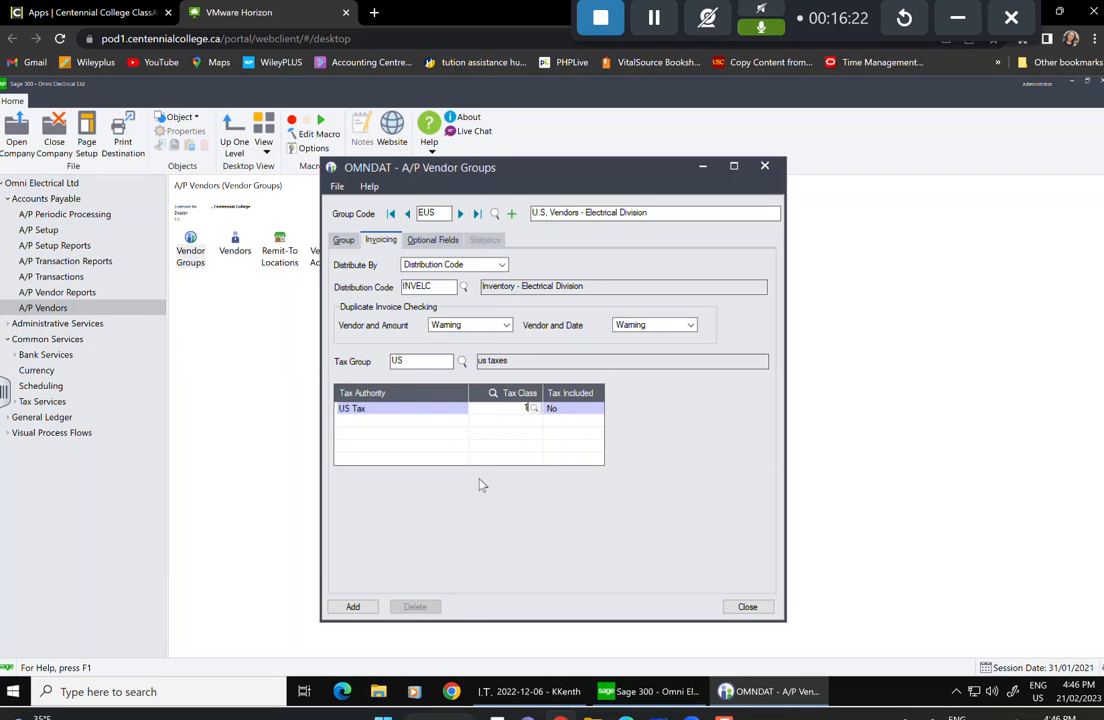
Add the EUS vendor group and start a new optional field row.
{"action": "left_click", "coordinate": [358, 609]}
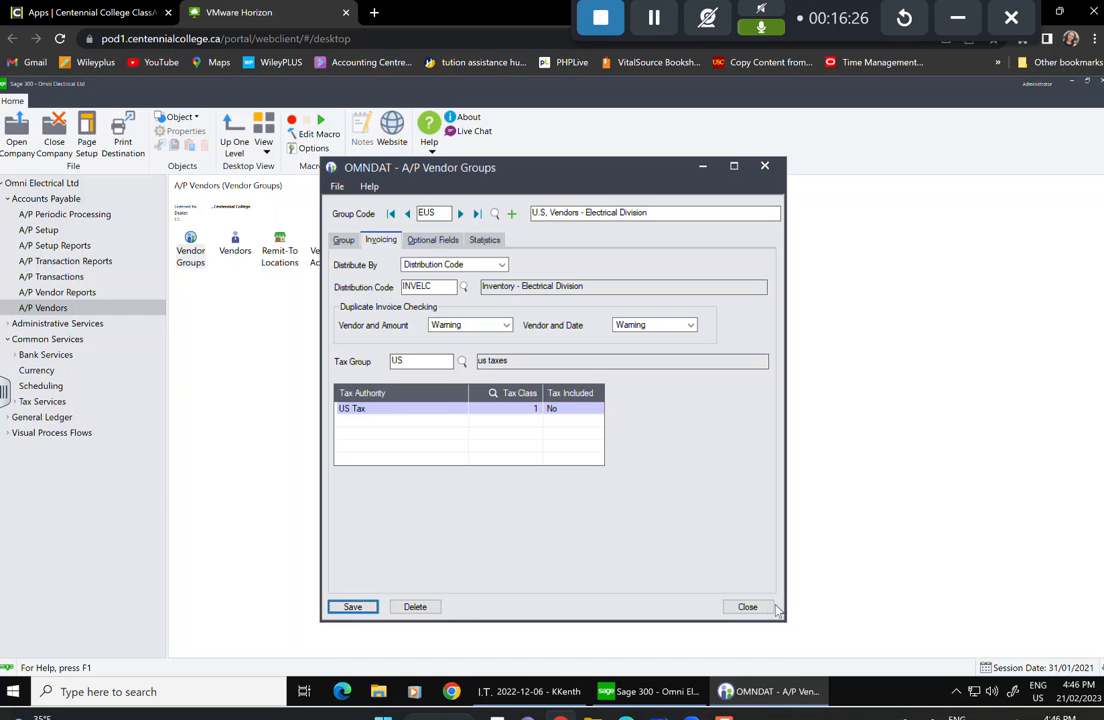
{"action": "left_click", "coordinate": [431, 242]}
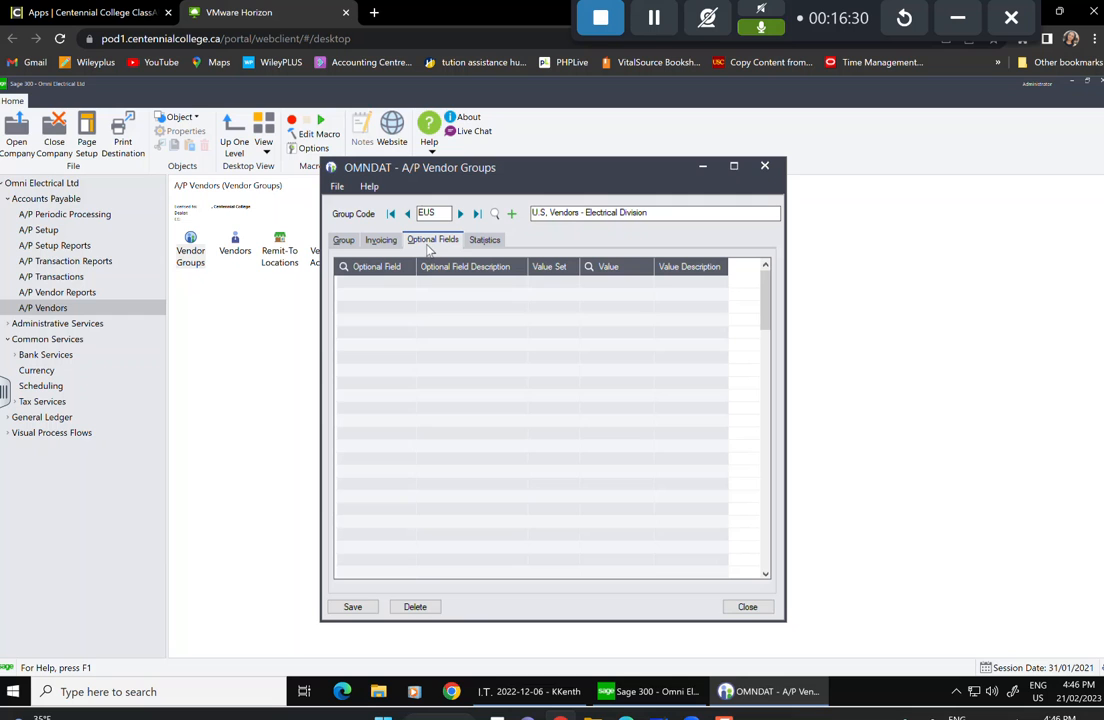
{"action": "left_click", "coordinate": [390, 287]}
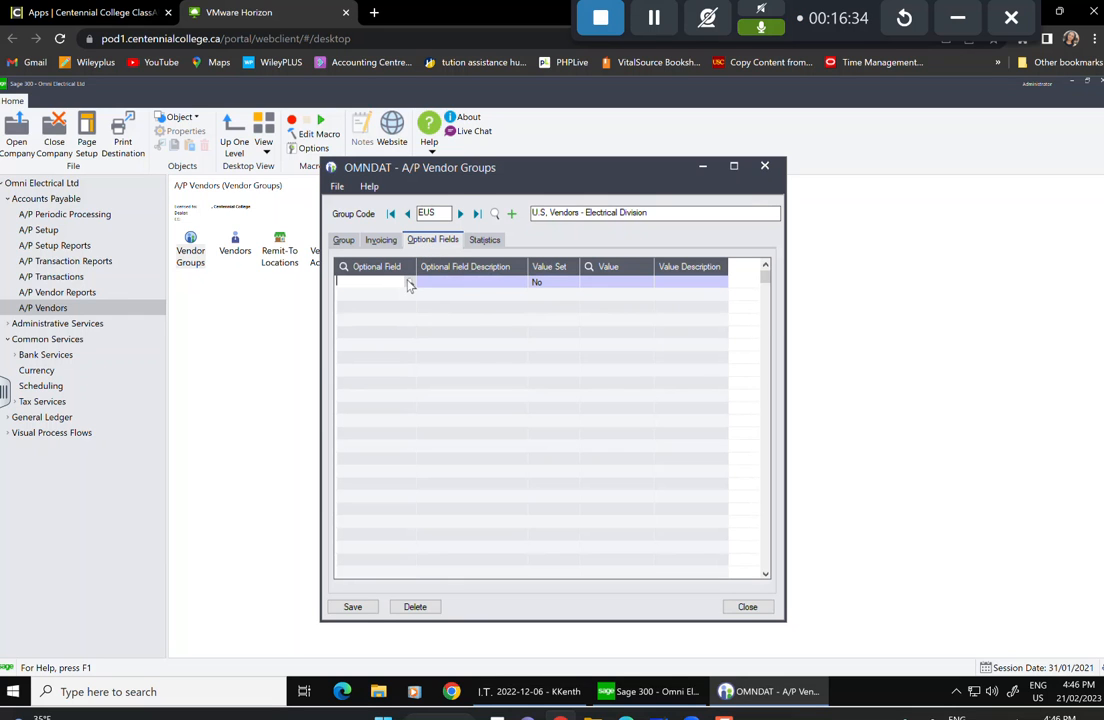
Fill the new optional field row with REGION.
{"action": "left_click", "coordinate": [409, 285]}
{"action": "left_click", "coordinate": [382, 350]}
{"action": "key", "text": "Tab"}
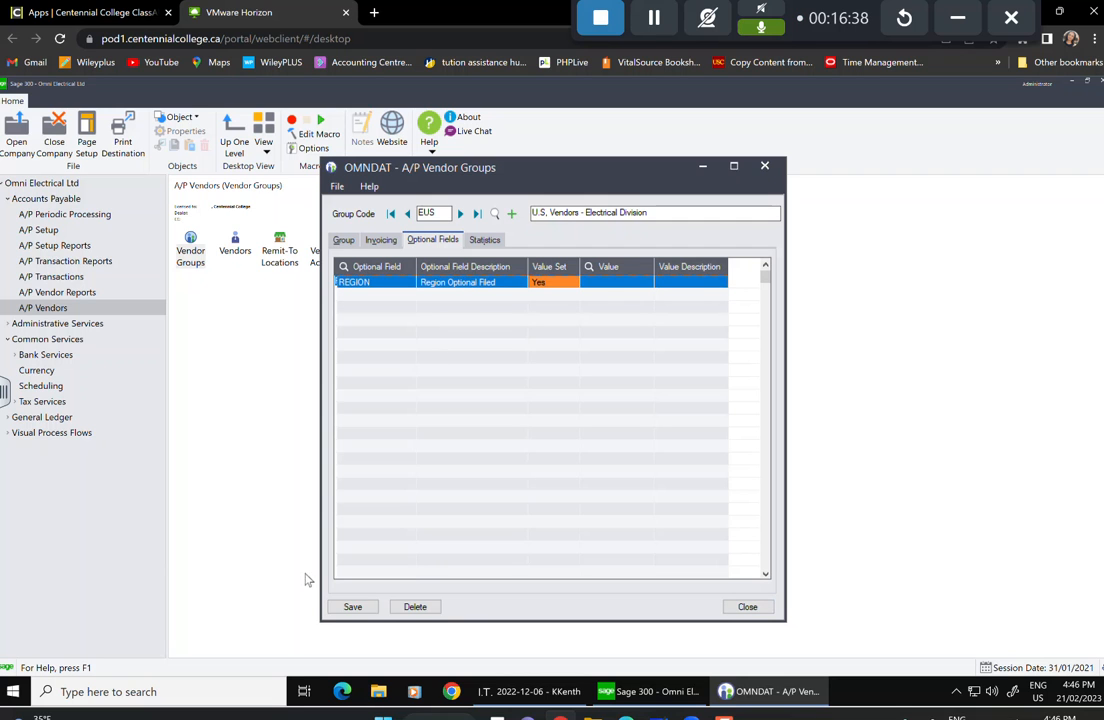
Save vendor group EUS, review its Statistics tab, and close the window.
{"action": "left_click", "coordinate": [353, 607]}
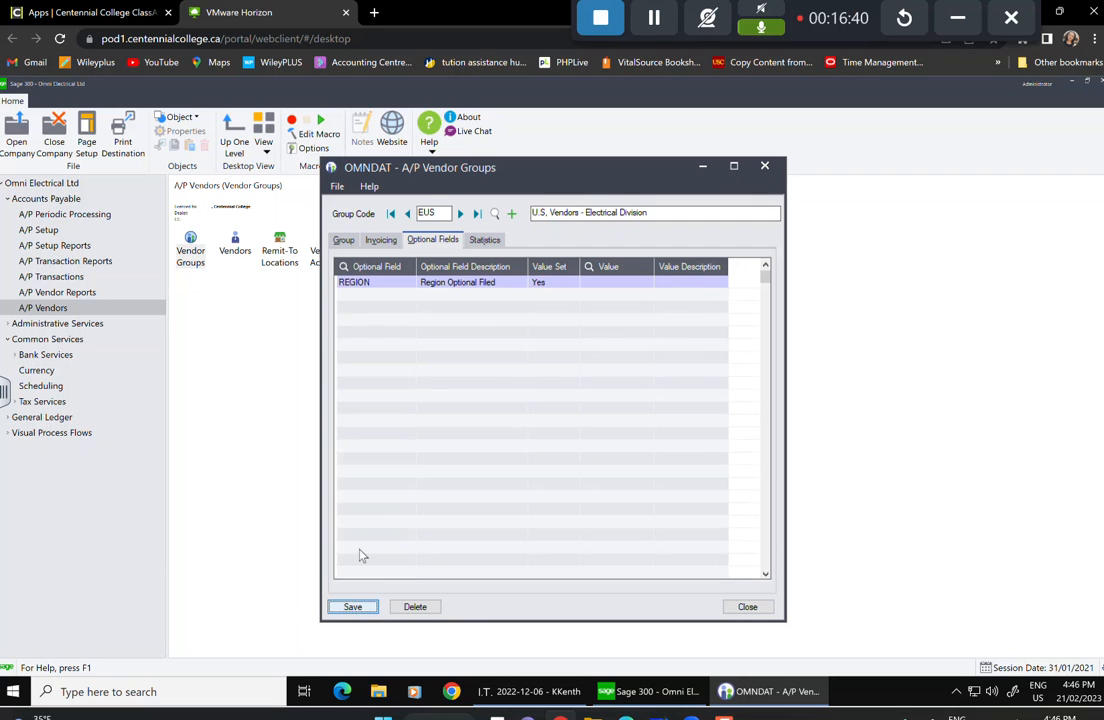
{"action": "left_click", "coordinate": [484, 240]}
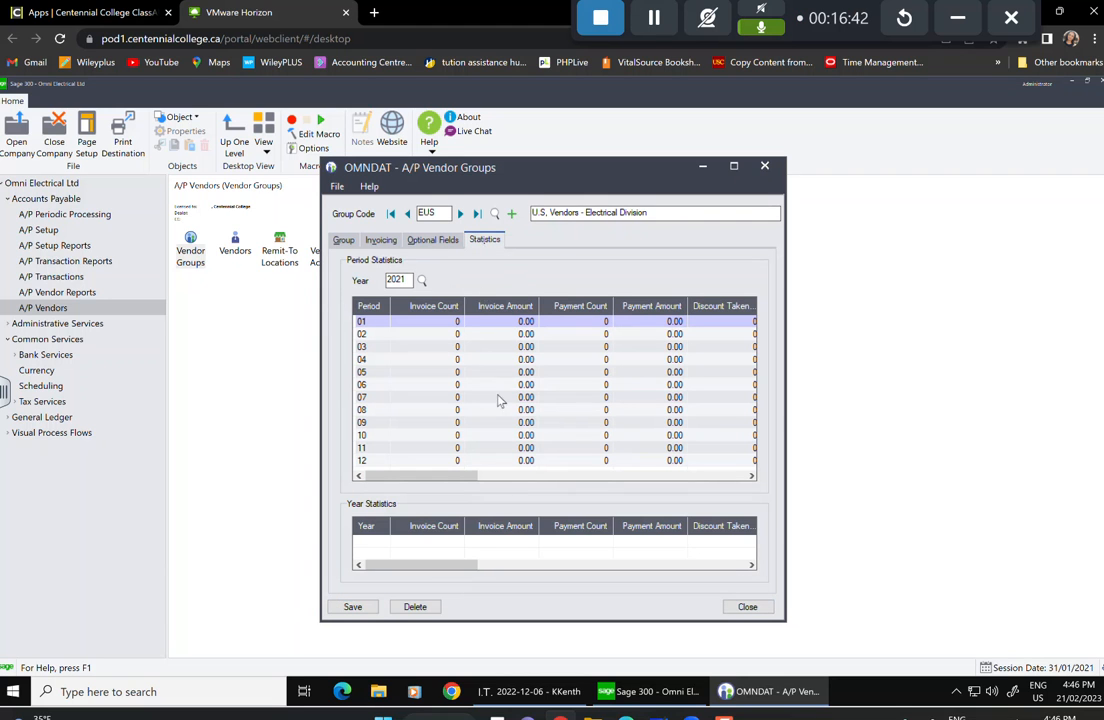
{"action": "left_click", "coordinate": [748, 607]}
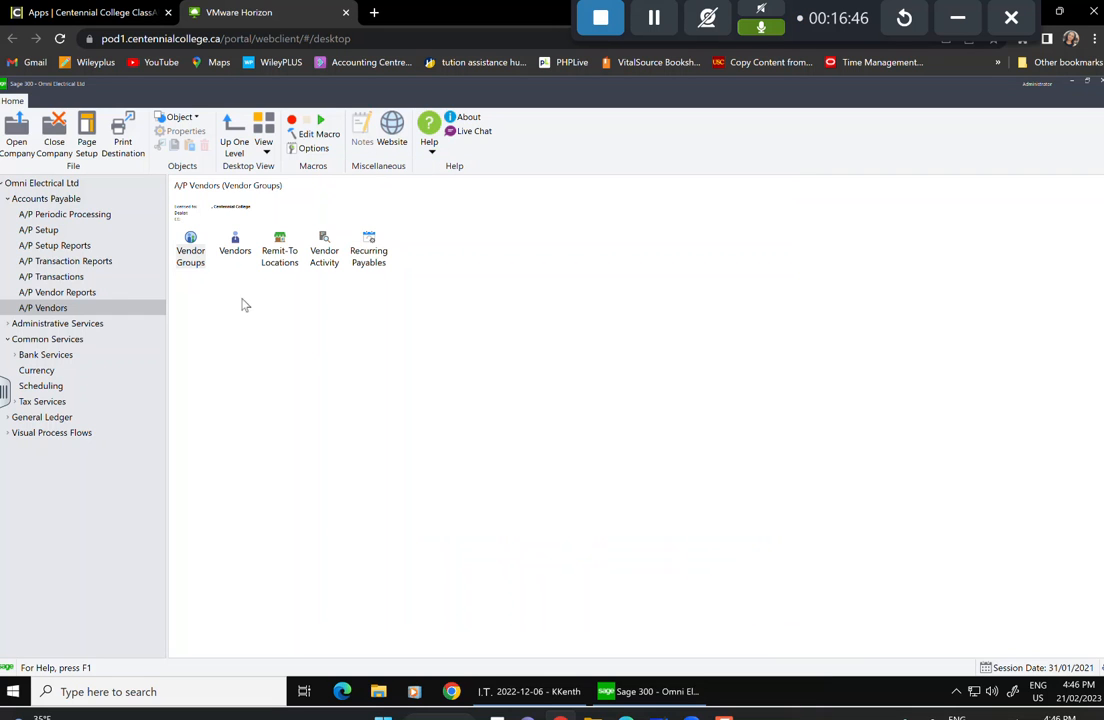
Create vendor group MUS with description 'U.S VEndors - MAachinery Division'.
{"action": "double_click", "coordinate": [193, 248]}
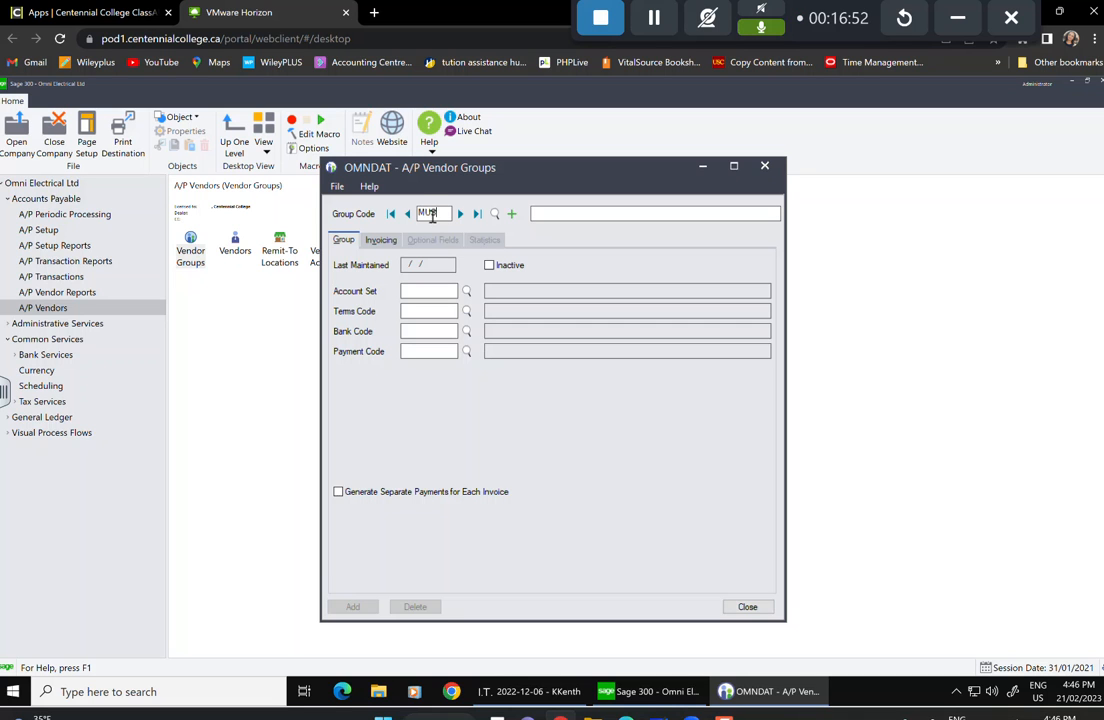
{"action": "key", "text": "Tab"}
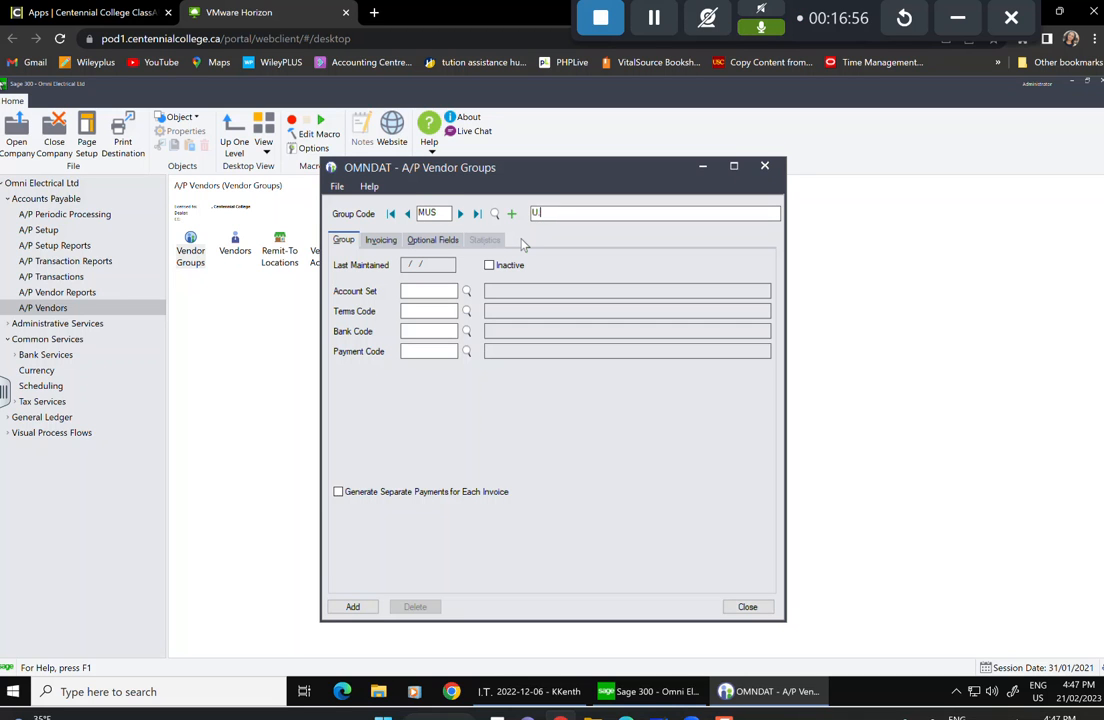
{"action": "type", "text": "U.S "}
{"action": "type", "text": "VEndors "}
{"action": "type", "text": "- MA"}
{"action": "type", "text": "achinery"}
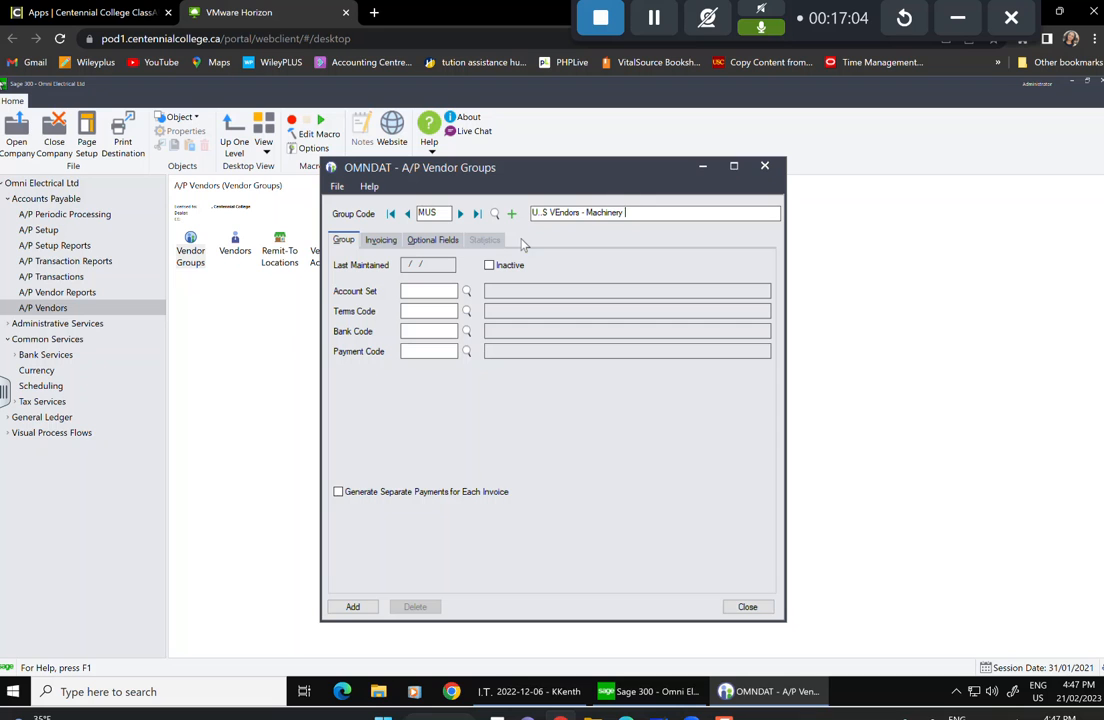
{"action": "type", "text": " Division"}
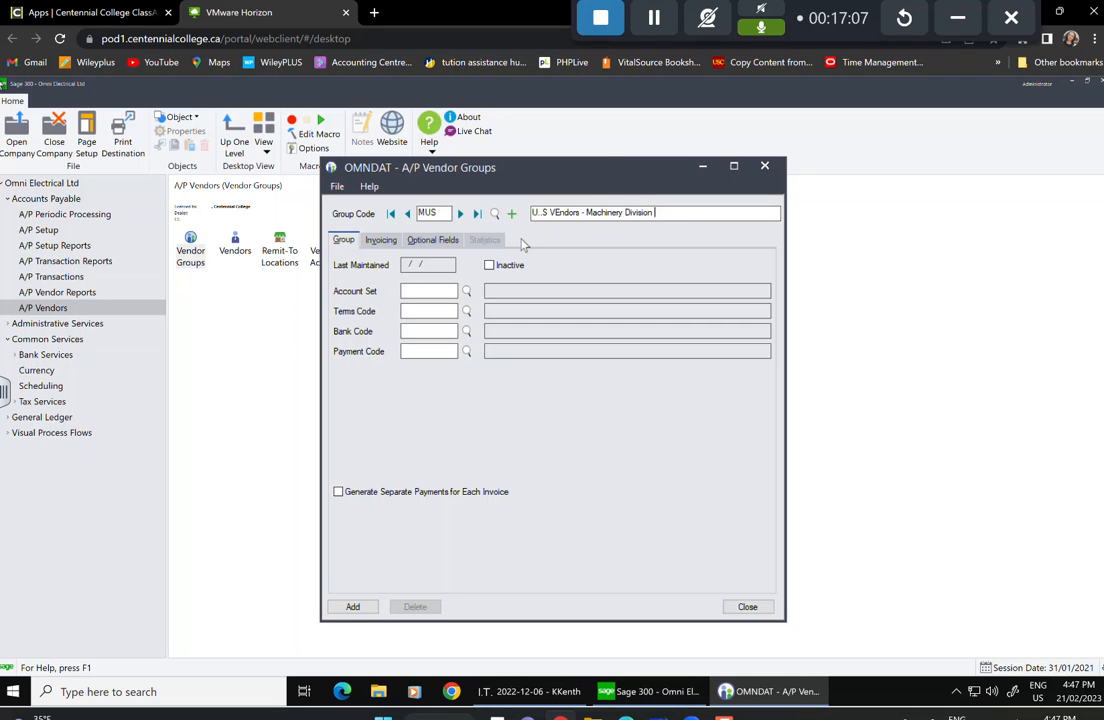
Set the MUS group's account set to MUS and terms code to 30 (Net 30).
{"action": "left_click", "coordinate": [467, 293]}
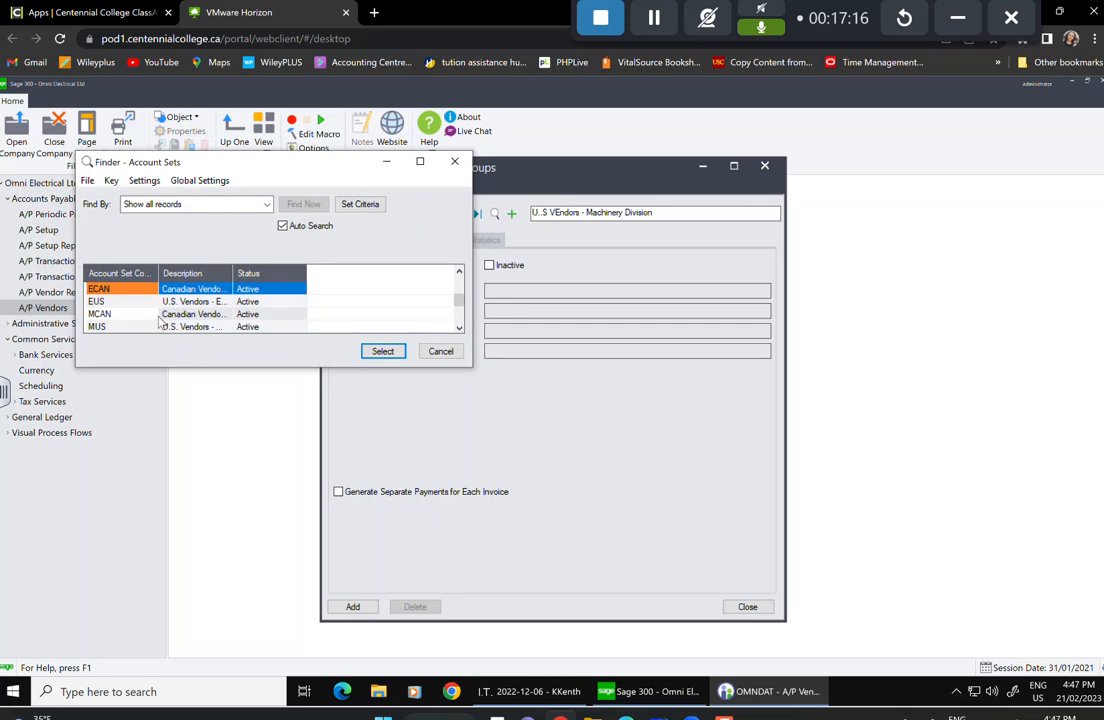
{"action": "key", "text": "Down"}
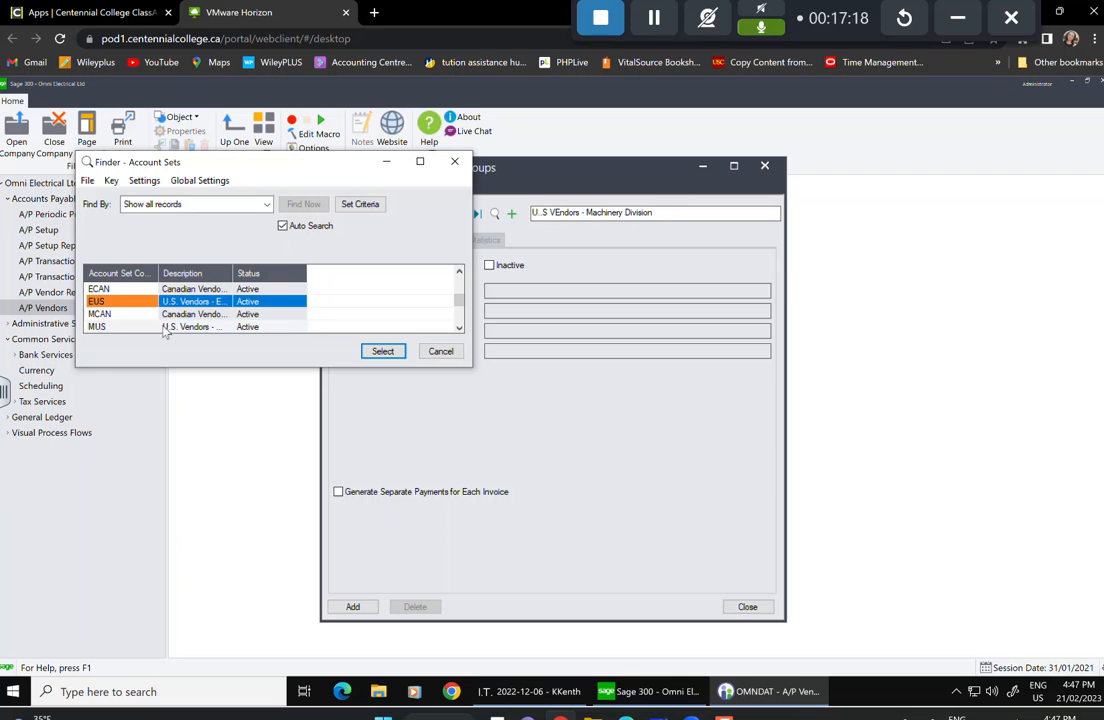
{"action": "left_click", "coordinate": [165, 328]}
{"action": "left_click", "coordinate": [380, 351]}
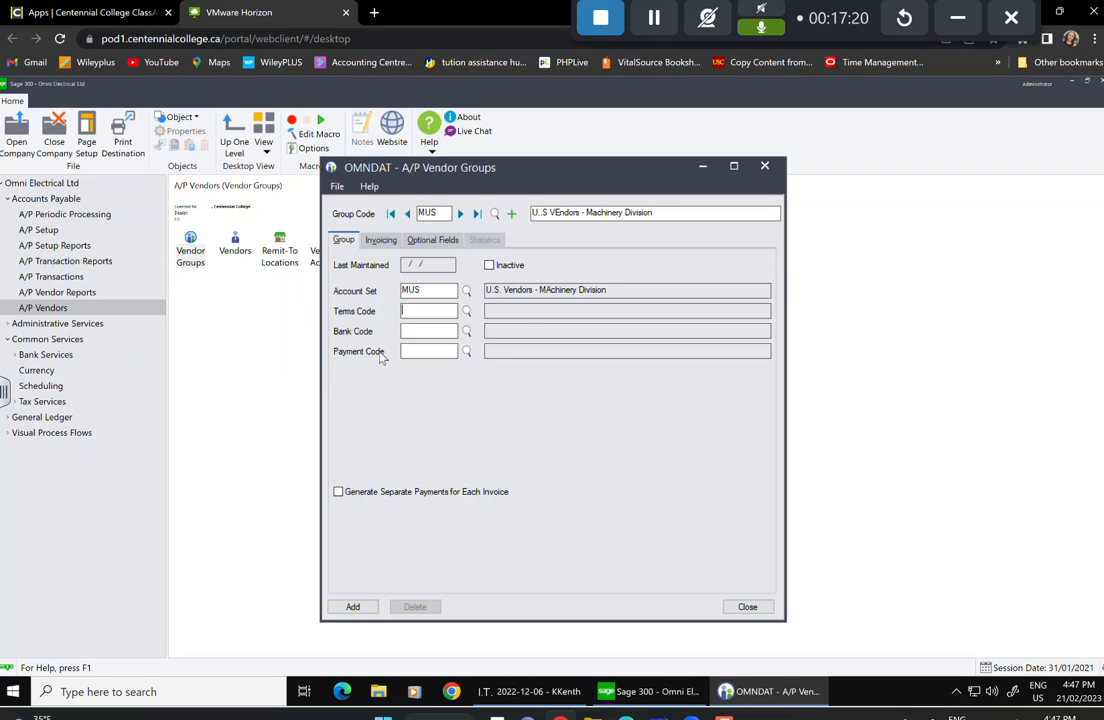
{"action": "left_click", "coordinate": [466, 312]}
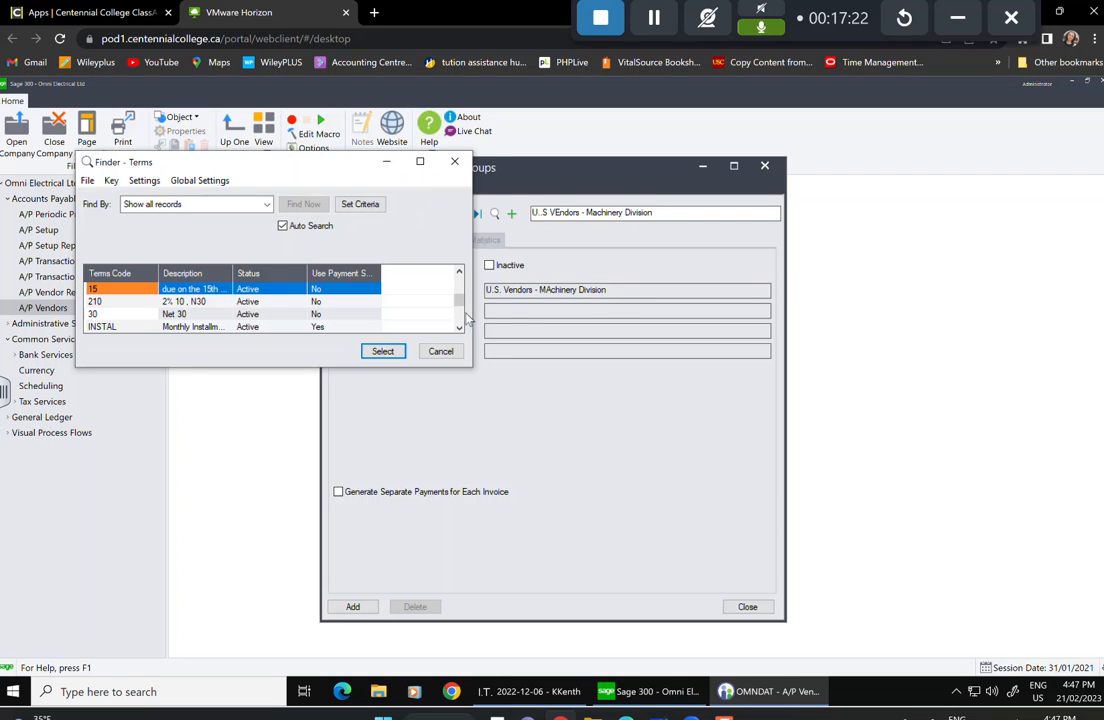
{"action": "left_click", "coordinate": [308, 314]}
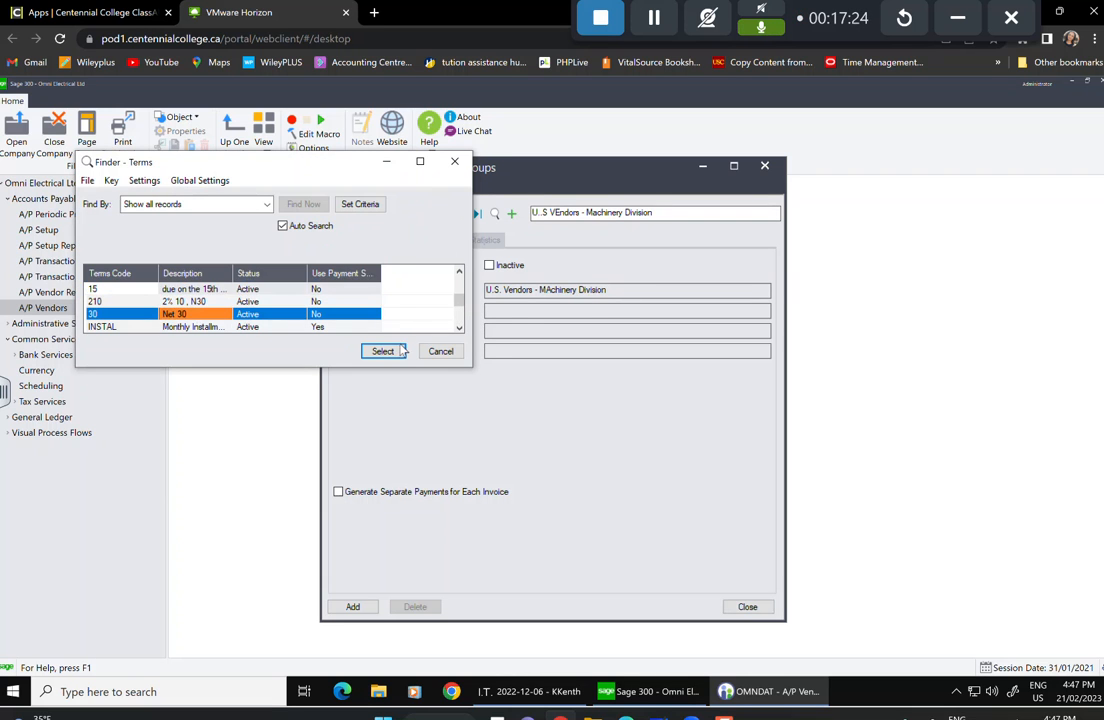
{"action": "left_click", "coordinate": [395, 357]}
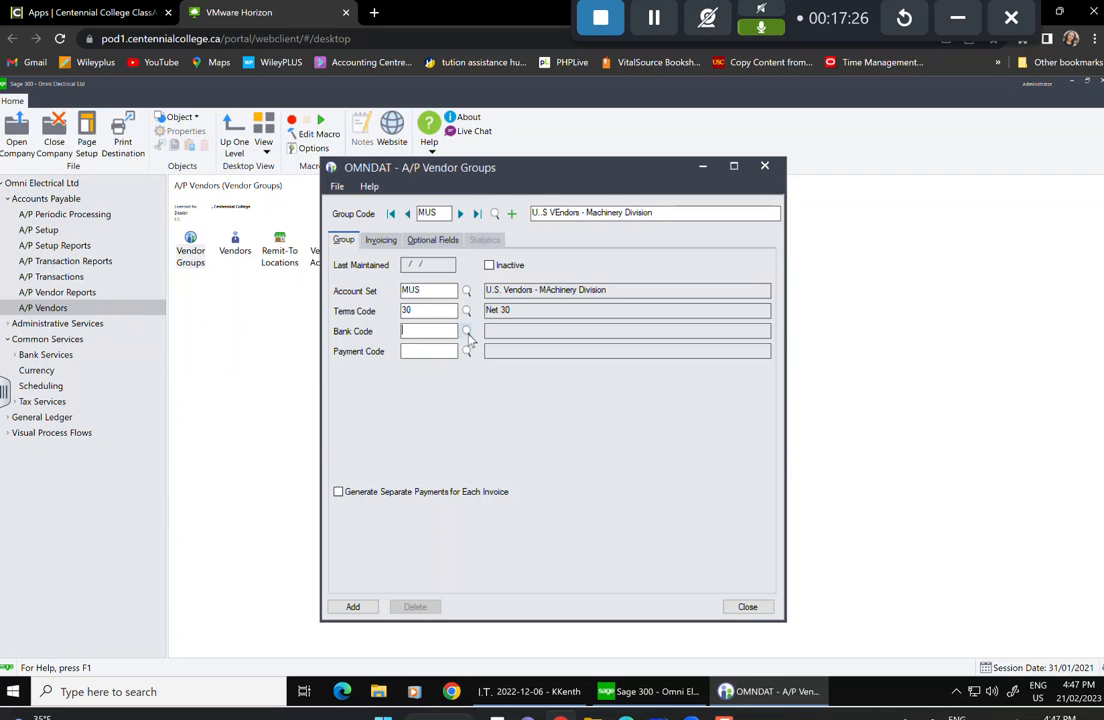
Set bank TDCHQ and payment code CHECK for group MUS.
{"action": "left_click", "coordinate": [466, 332]}
{"action": "left_click", "coordinate": [397, 355]}
{"action": "left_click", "coordinate": [465, 352]}
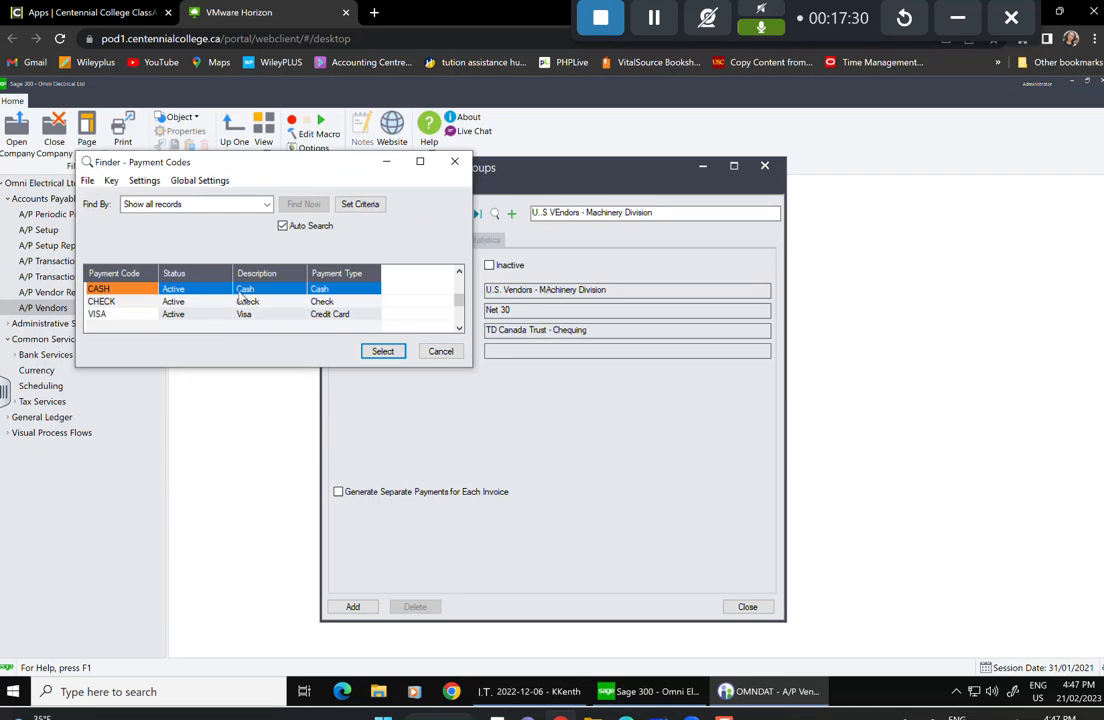
{"action": "left_click", "coordinate": [177, 302]}
{"action": "left_click", "coordinate": [385, 351]}
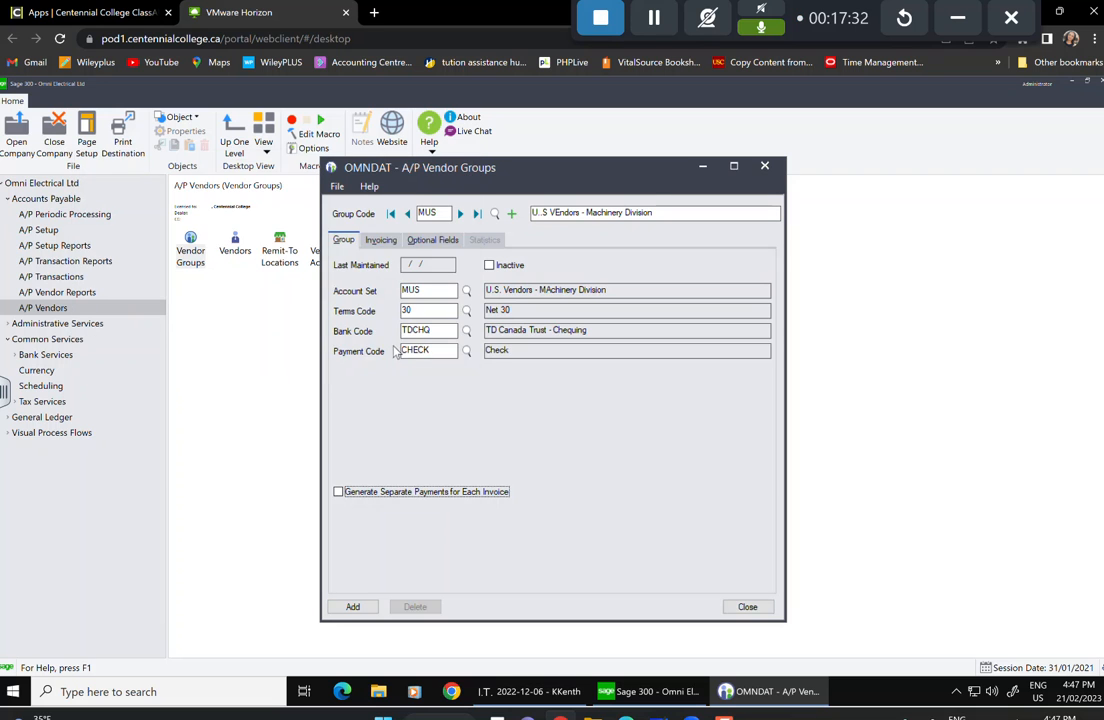
{"action": "left_click", "coordinate": [395, 240]}
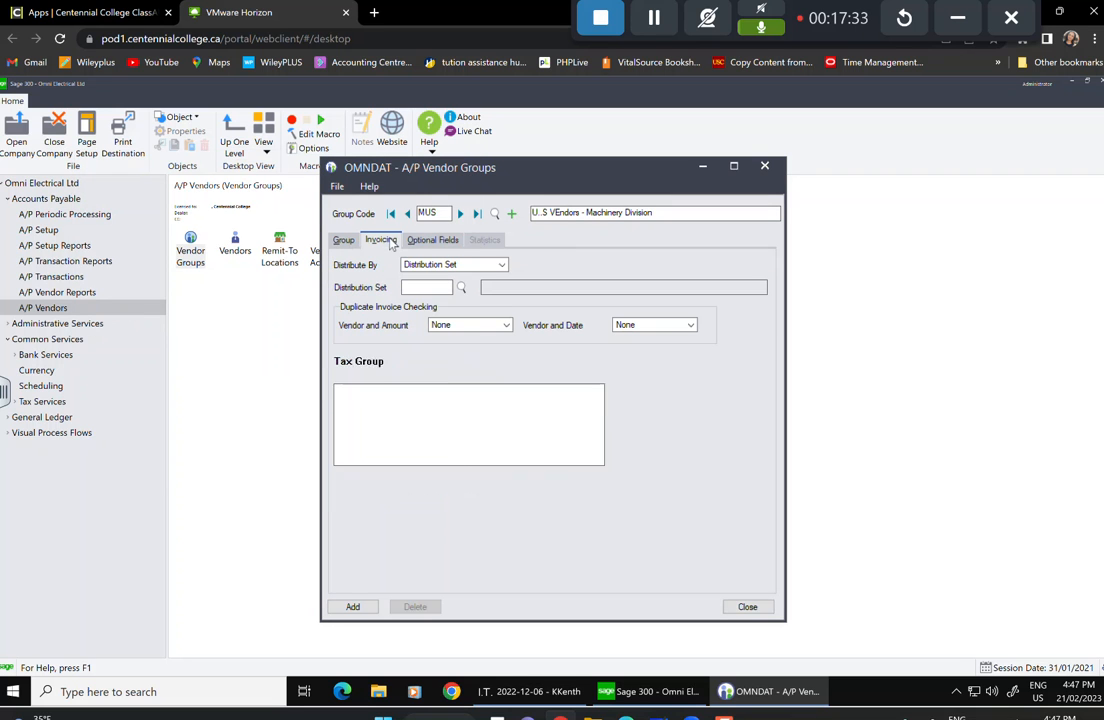
Distribute MUS invoices by distribution code, using code MANEQP.
{"action": "left_click", "coordinate": [503, 266]}
{"action": "left_click", "coordinate": [427, 290]}
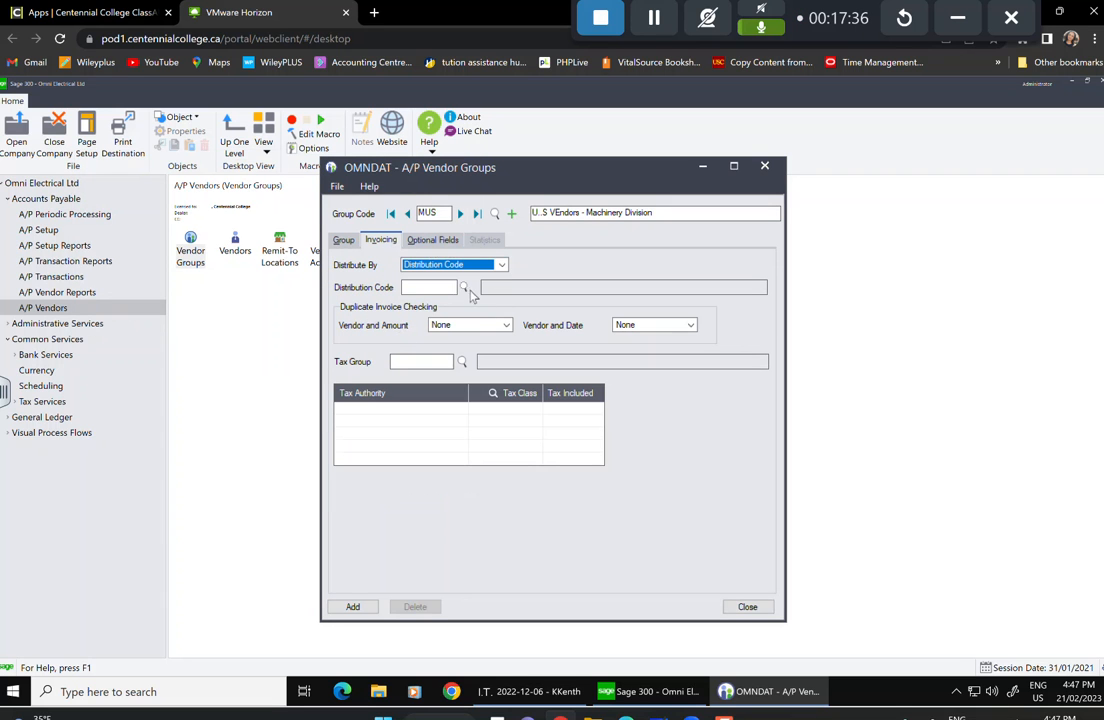
{"action": "left_click", "coordinate": [463, 288]}
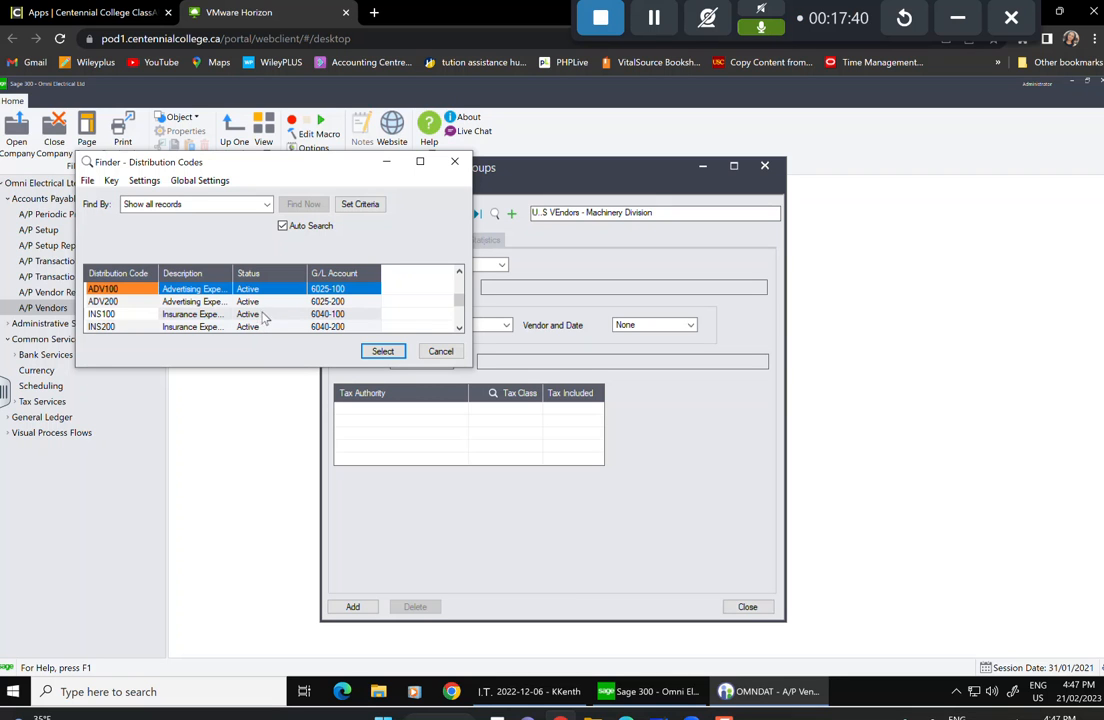
{"action": "key", "text": "Down"}
{"action": "key", "text": "Down"}
{"action": "key", "text": "Down"}
{"action": "key", "text": "Down"}
{"action": "key", "text": "Down"}
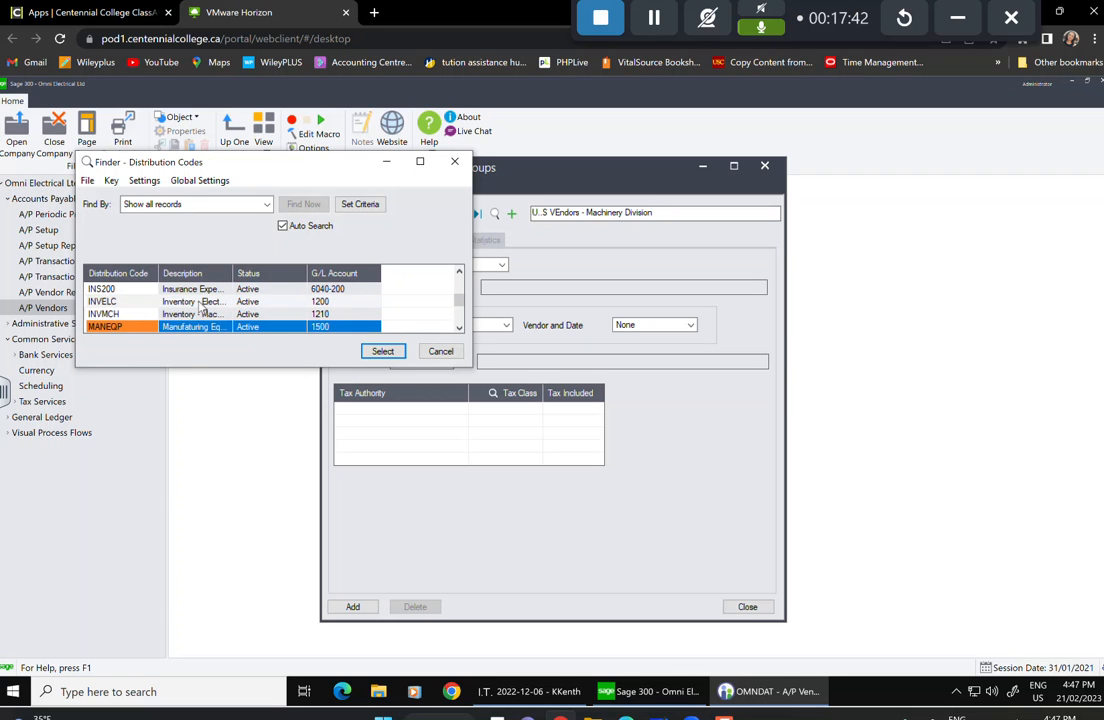
{"action": "key", "text": "Down"}
{"action": "left_click", "coordinate": [396, 356]}
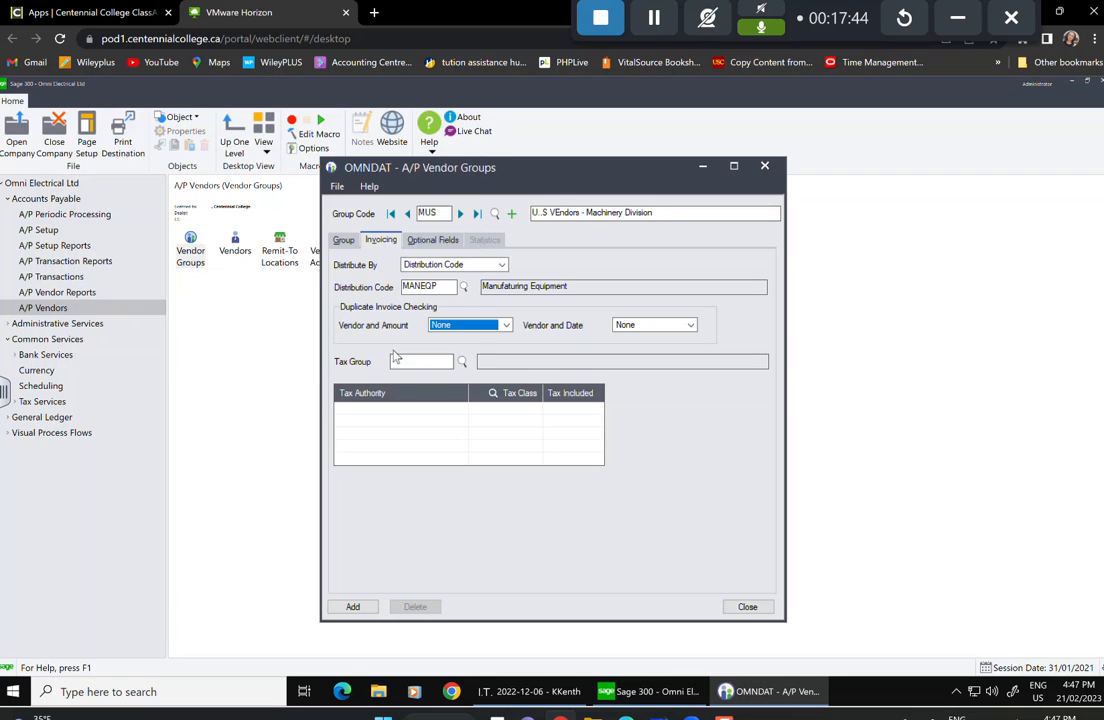
Set both duplicate-invoice checks, vendor-and-amount and vendor-and-date, to Warning.
{"action": "left_click", "coordinate": [505, 325]}
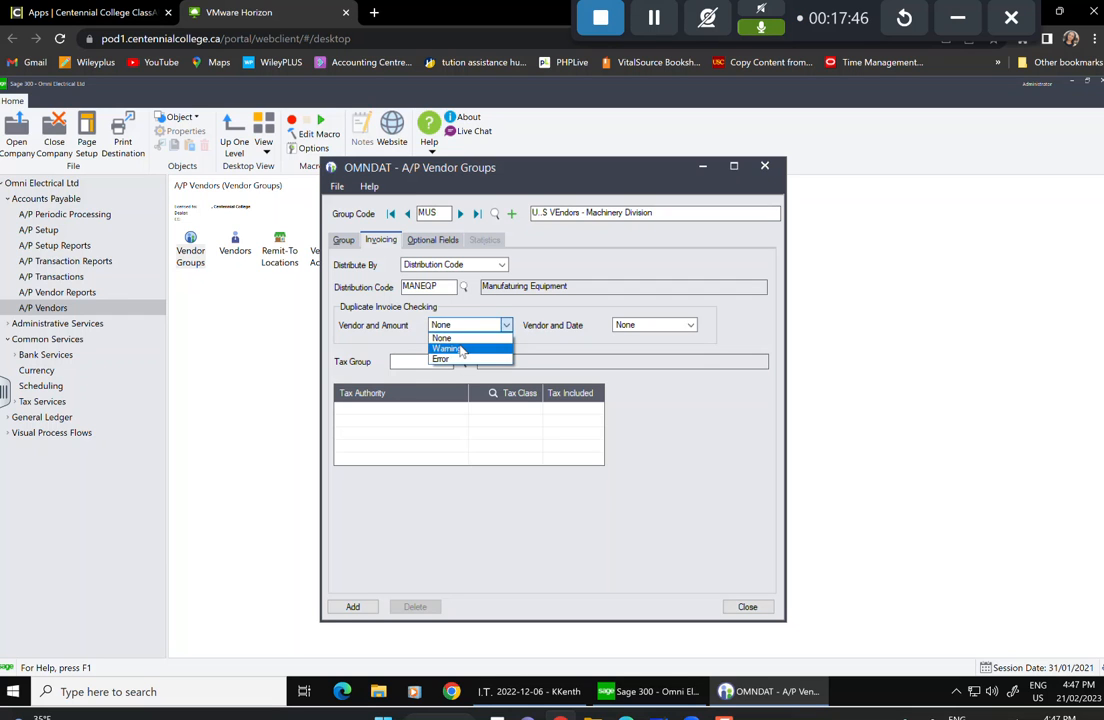
{"action": "left_click", "coordinate": [470, 348]}
{"action": "left_click", "coordinate": [690, 325]}
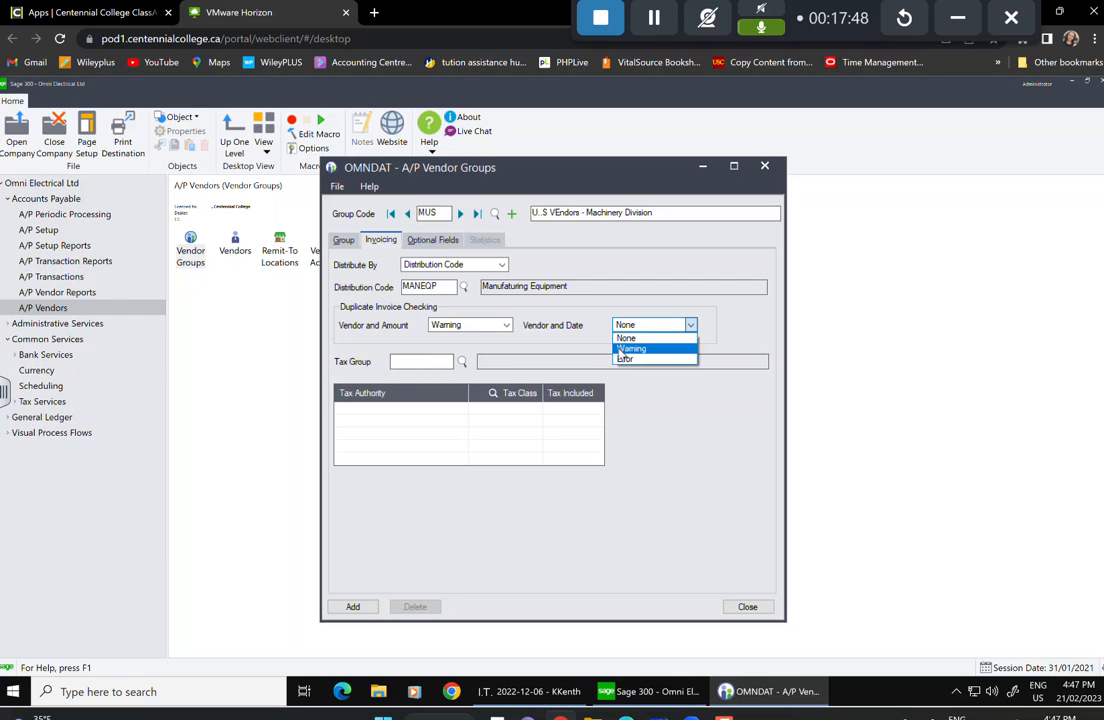
{"action": "left_click", "coordinate": [630, 348]}
Assign tax group US with tax class 1 (Export).
{"action": "left_click", "coordinate": [462, 362]}
{"action": "scroll", "coordinate": [169, 303], "scroll_direction": "down", "scroll_amount": 3}
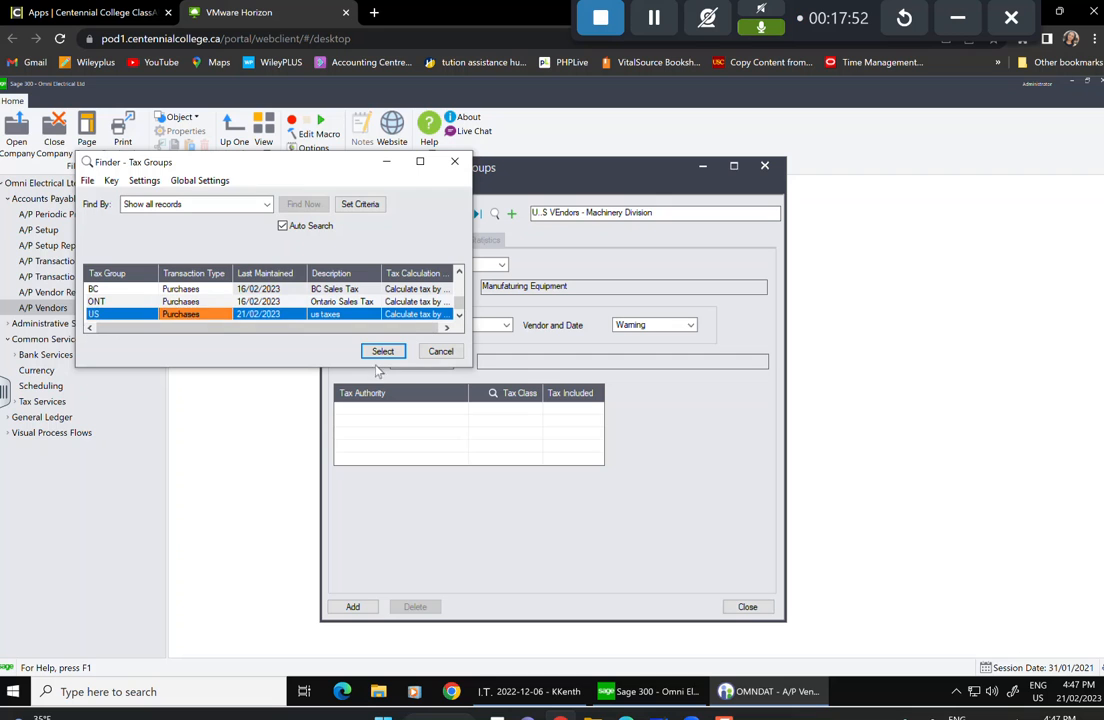
{"action": "left_click", "coordinate": [383, 351]}
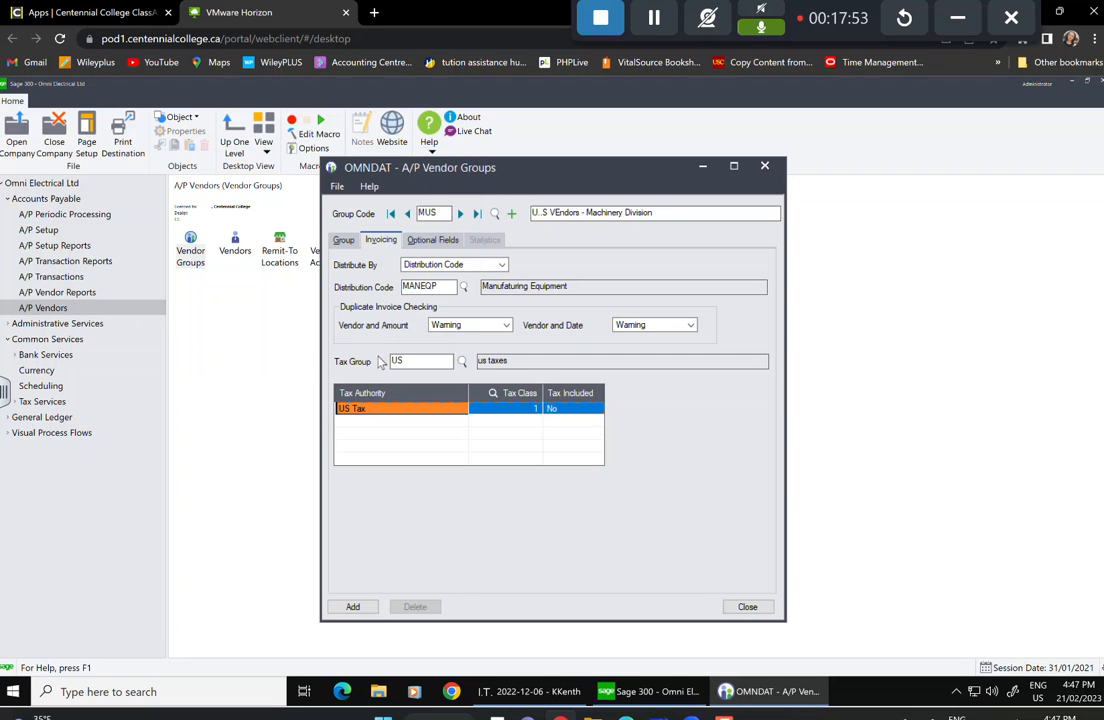
{"action": "left_click", "coordinate": [526, 411]}
{"action": "left_click", "coordinate": [523, 407]}
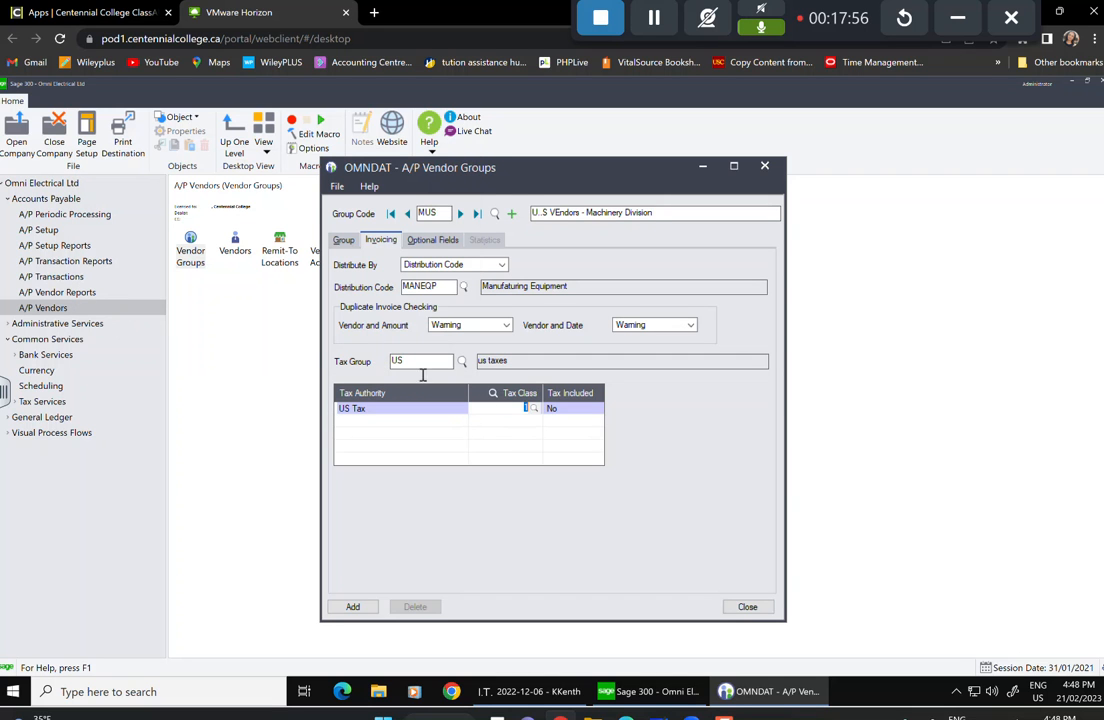
{"action": "left_click", "coordinate": [535, 409]}
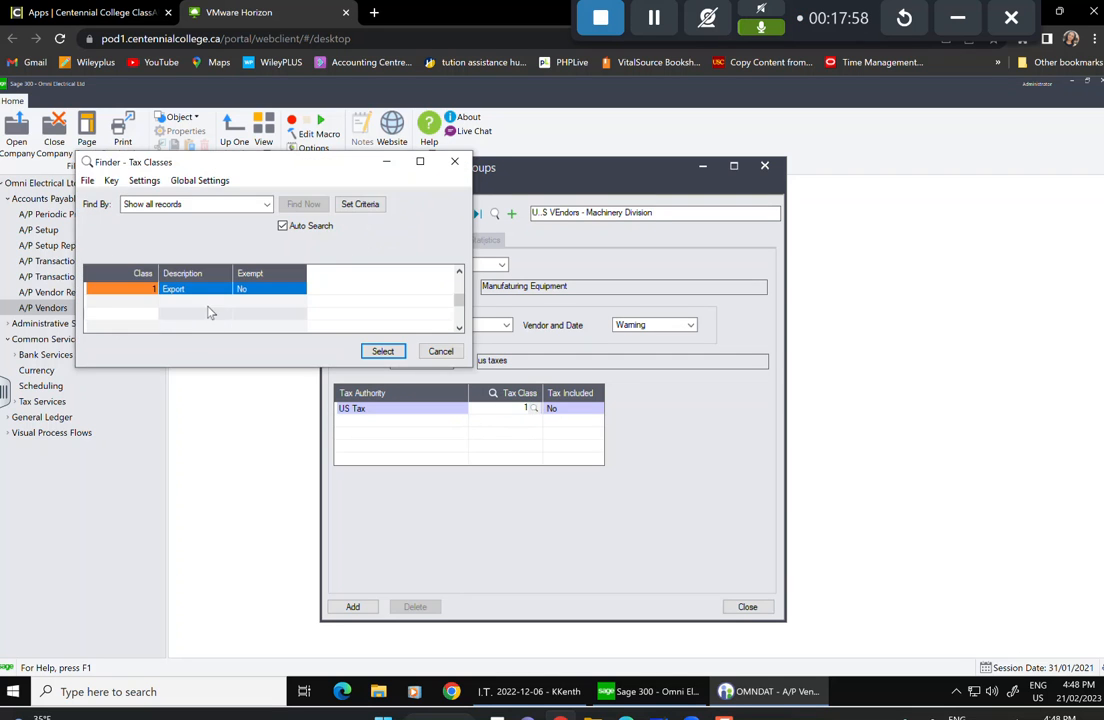
{"action": "left_click", "coordinate": [383, 354]}
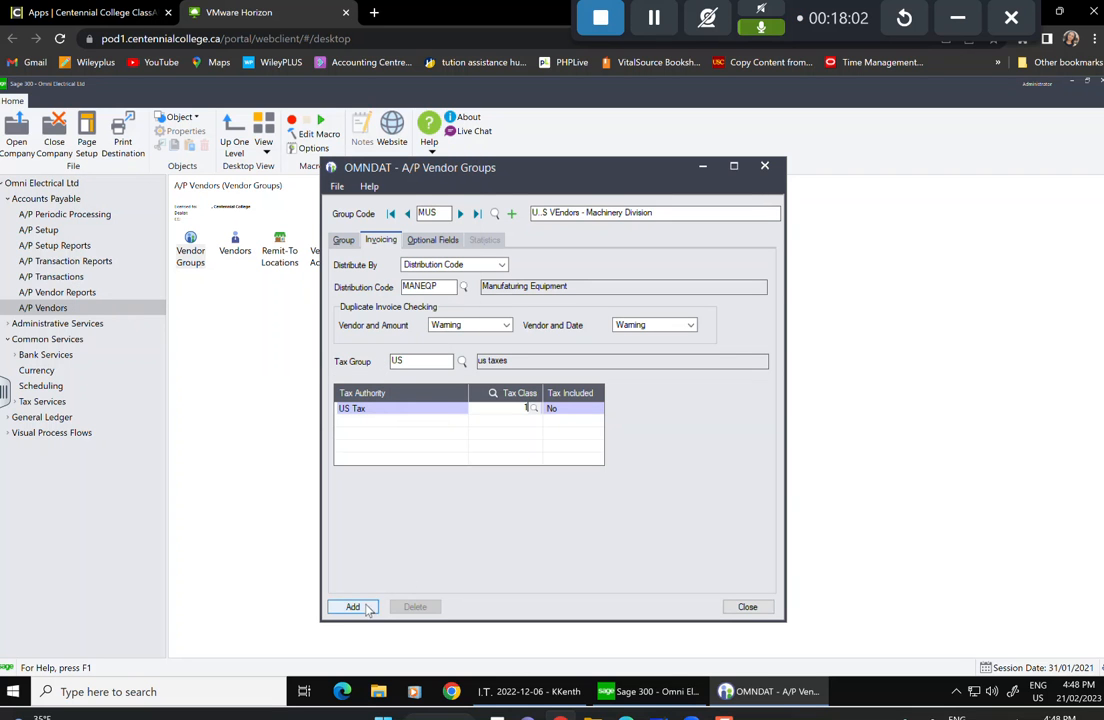
Add a REGION row on the MUS group's Optional Fields tab.
{"action": "left_click", "coordinate": [432, 241]}
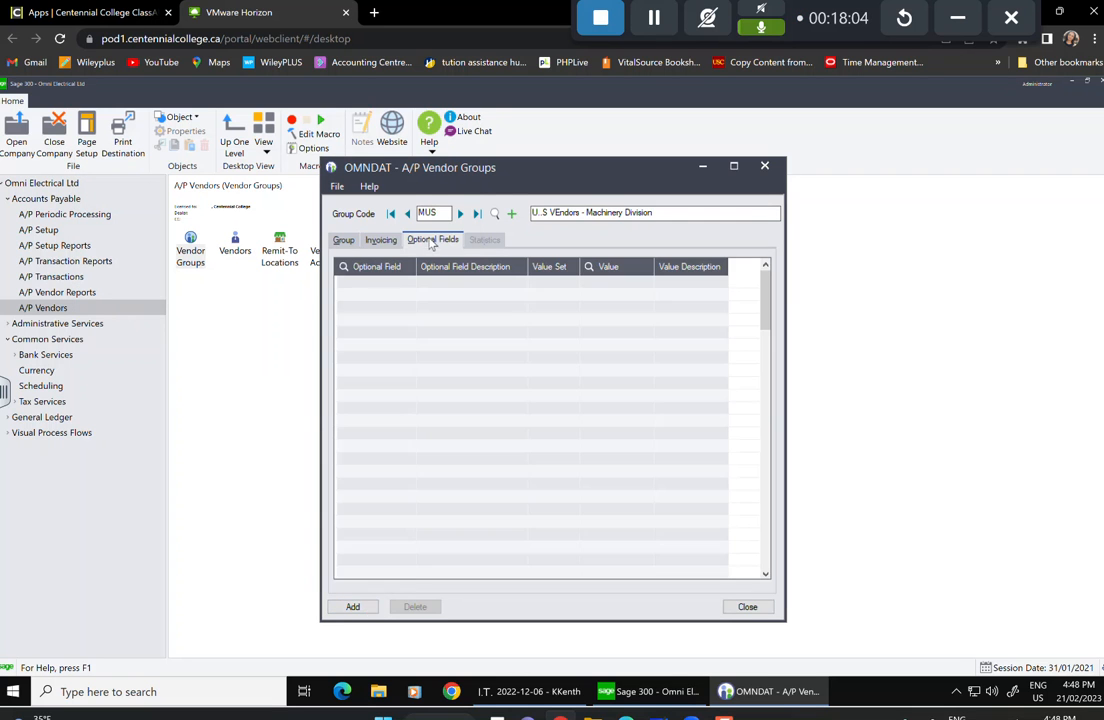
{"action": "left_click", "coordinate": [403, 286]}
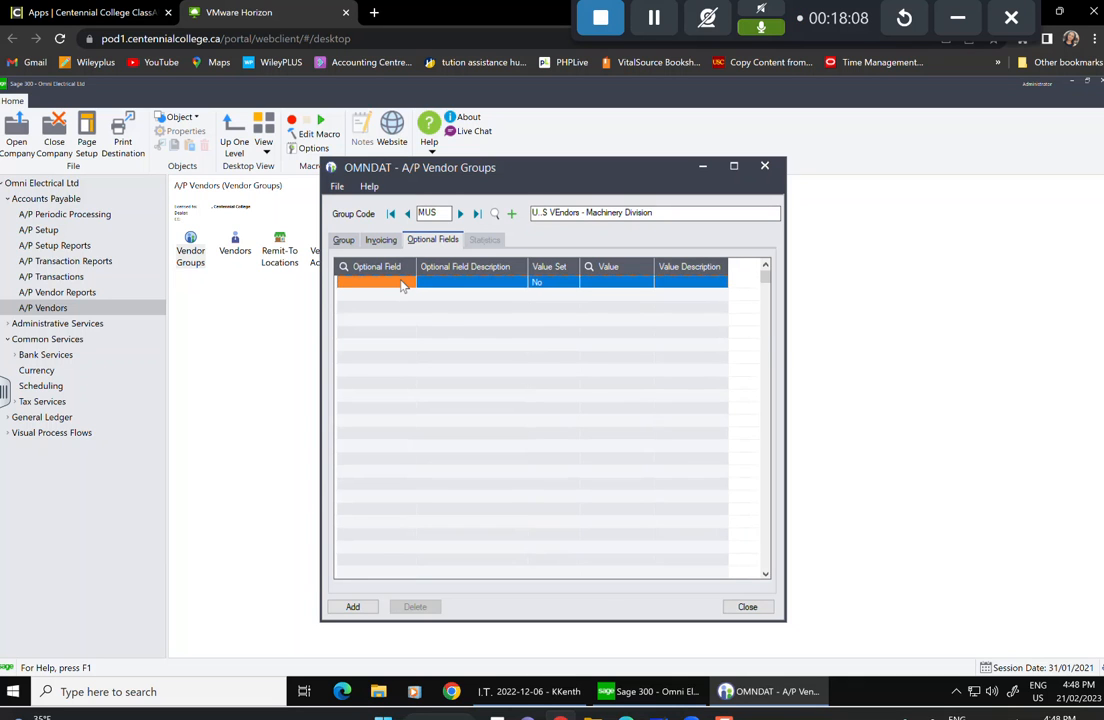
{"action": "left_click", "coordinate": [403, 285]}
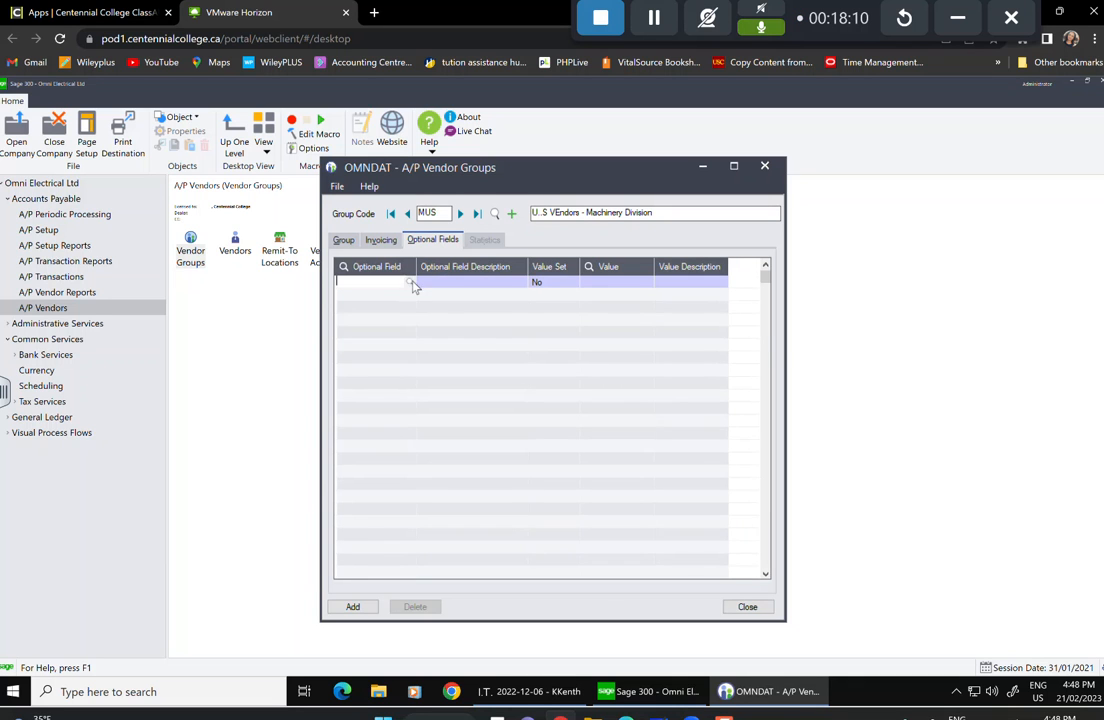
{"action": "left_click", "coordinate": [191, 291]}
{"action": "left_click", "coordinate": [384, 353]}
Add the new MUS vendor group, review its Statistics tab, and close the window.
{"action": "left_click", "coordinate": [352, 606]}
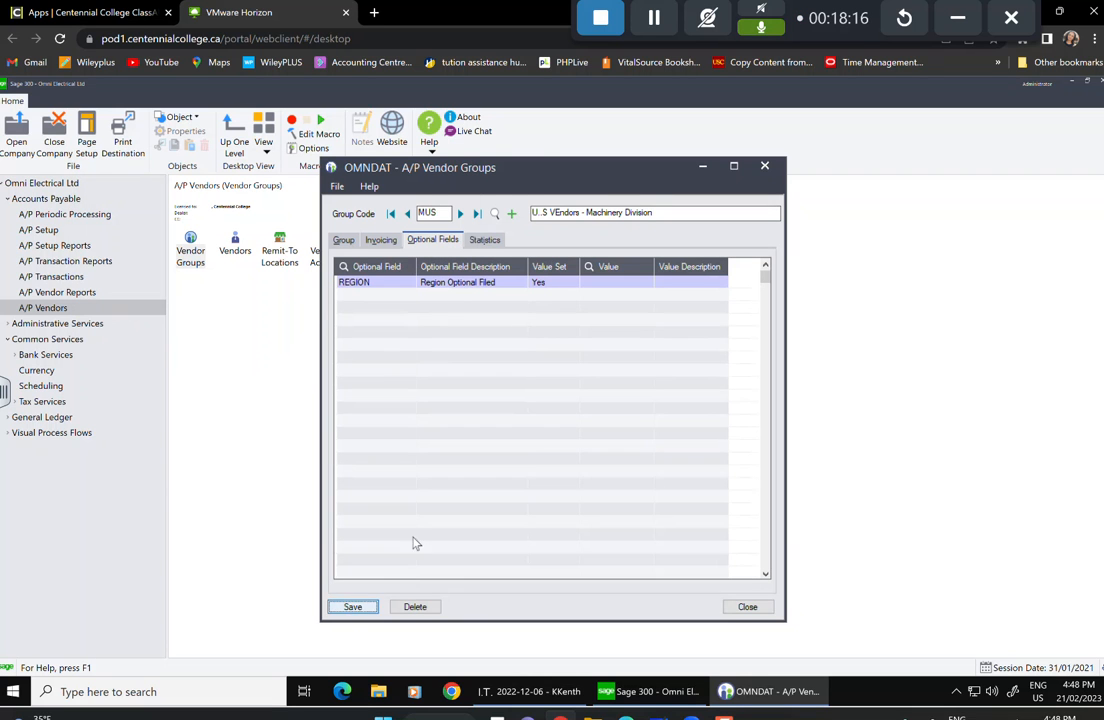
{"action": "left_click", "coordinate": [485, 241]}
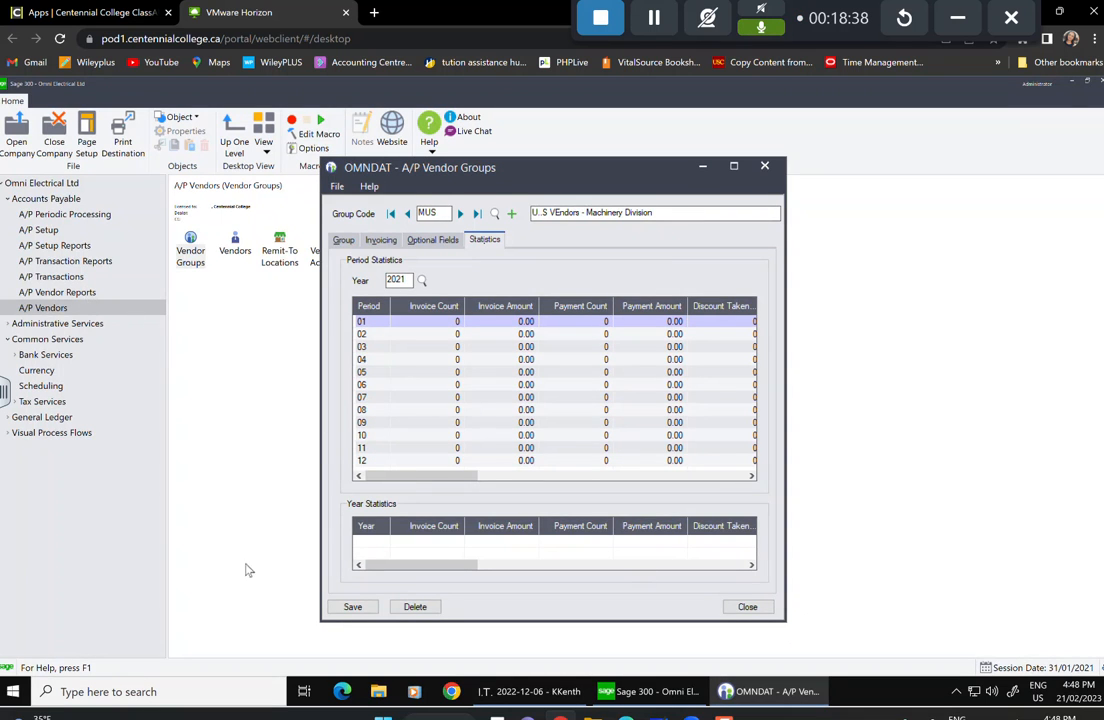
{"action": "left_click", "coordinate": [748, 607]}
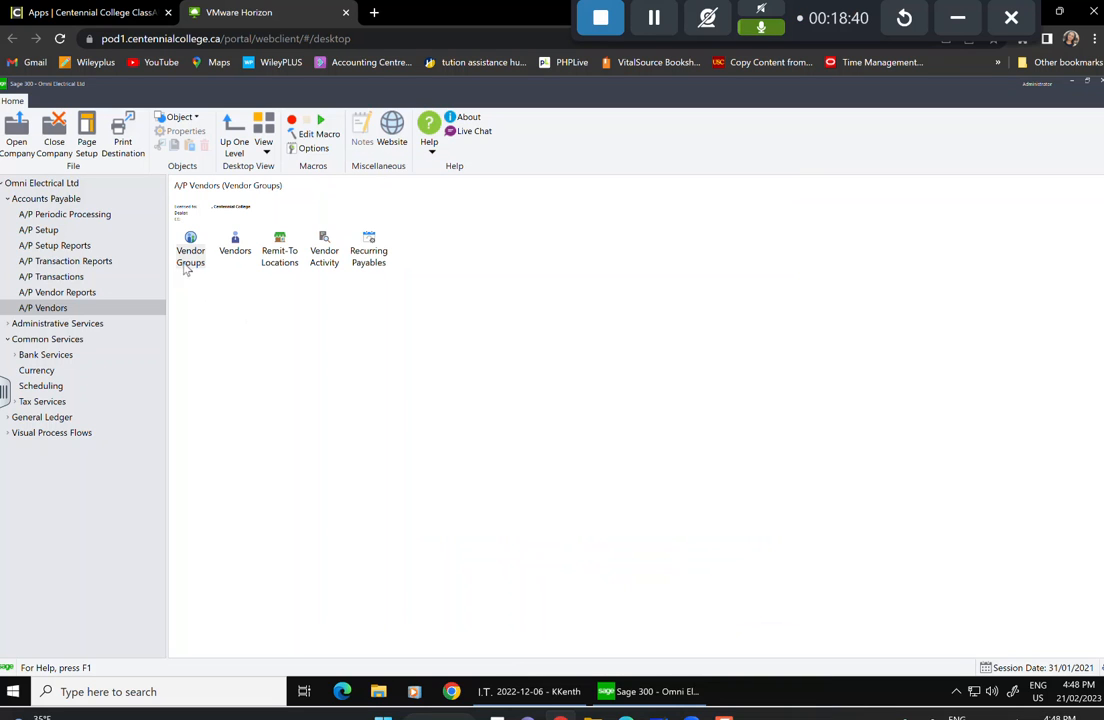
Open the Vendors window and enter vendor number 1000.
{"action": "left_click", "coordinate": [190, 258]}
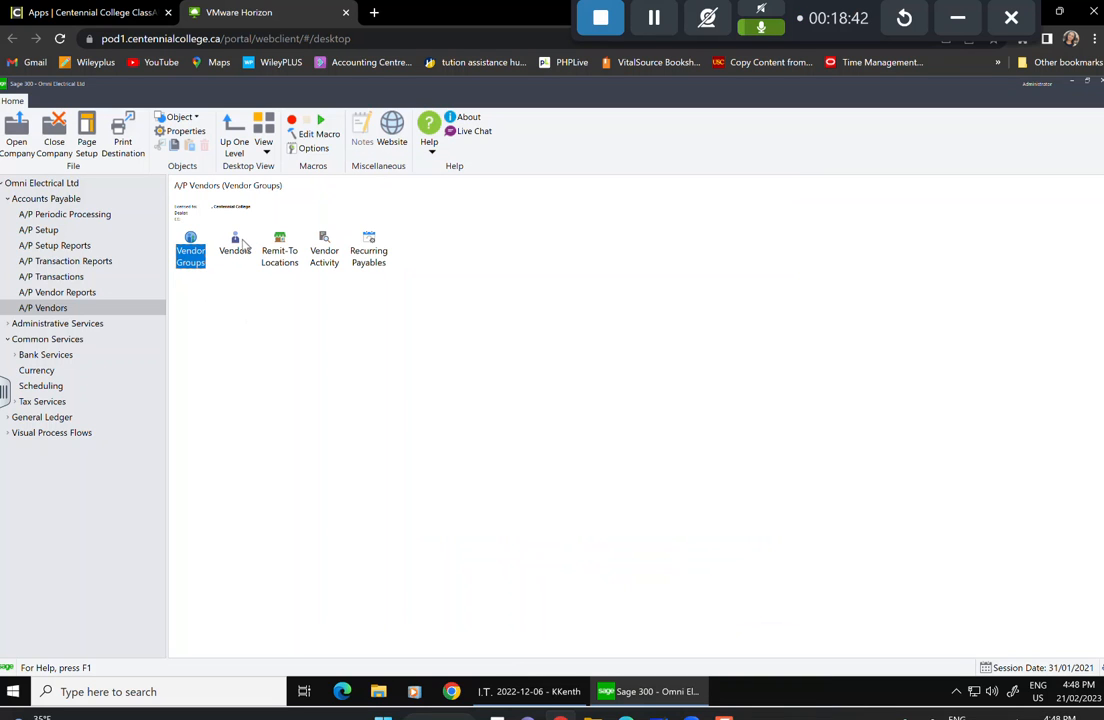
{"action": "left_click", "coordinate": [236, 250]}
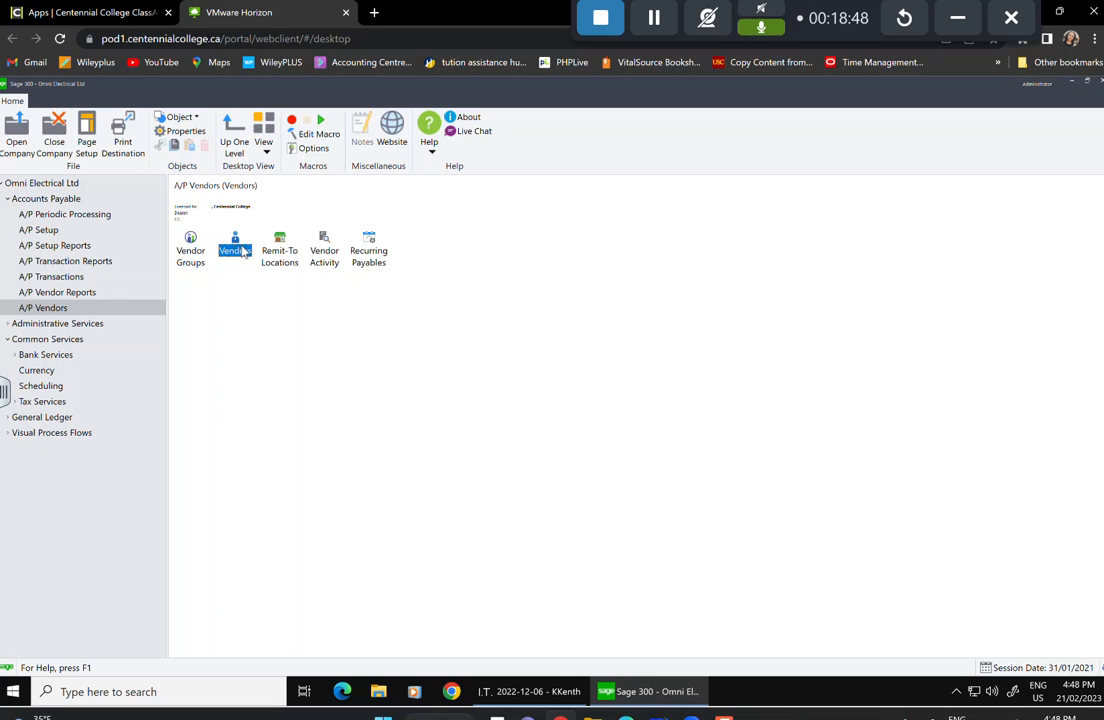
{"action": "double_click", "coordinate": [237, 252]}
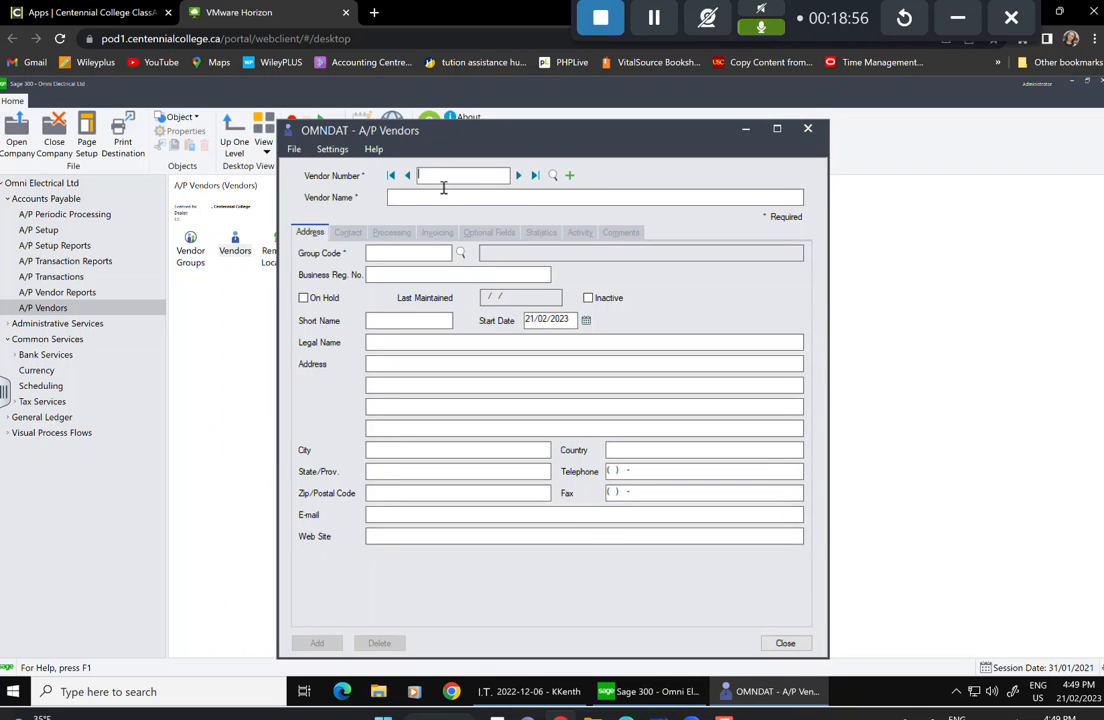
{"action": "type", "text": "1000"}
{"action": "key", "text": "Tab"}
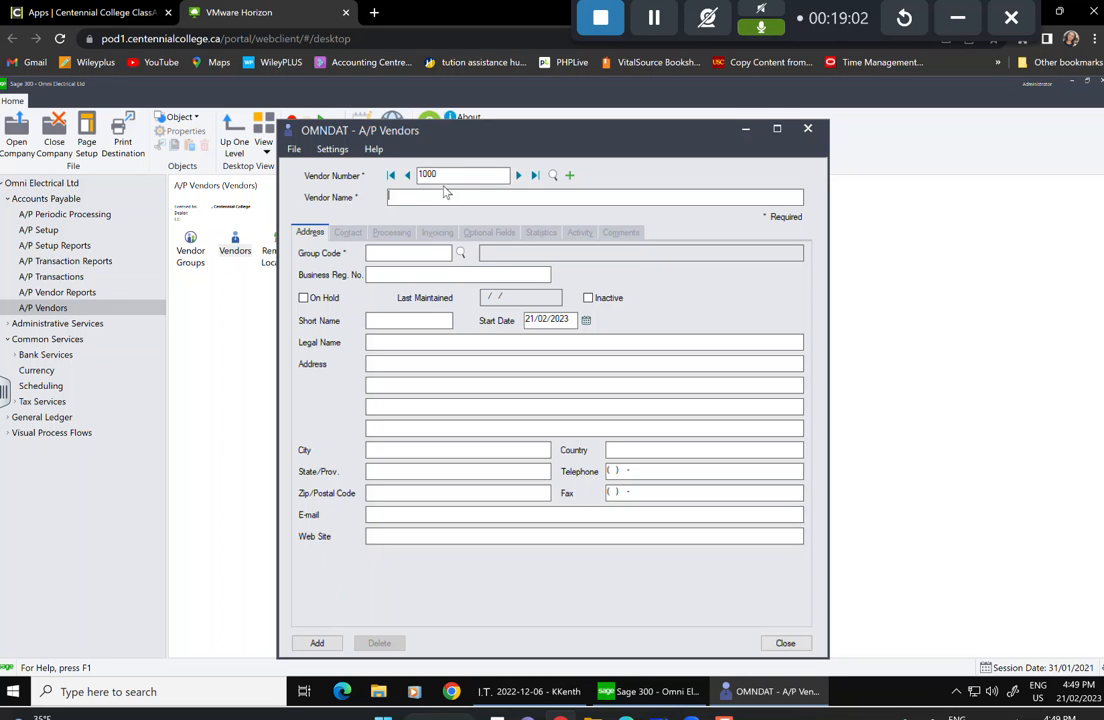
Name the vendor 'Kramden Tool & Die' and assign vendor group ECN.
{"action": "type", "text": "Kramden Tool A& Die"}
{"action": "left_click", "coordinate": [460, 254]}
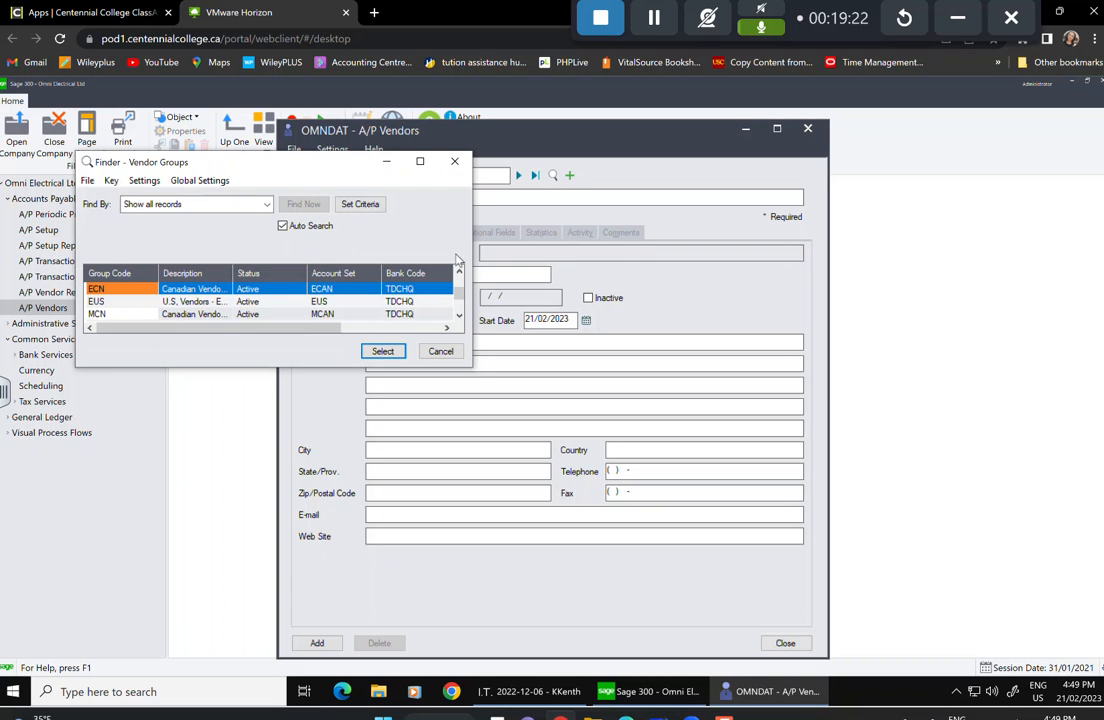
{"action": "left_click", "coordinate": [383, 351]}
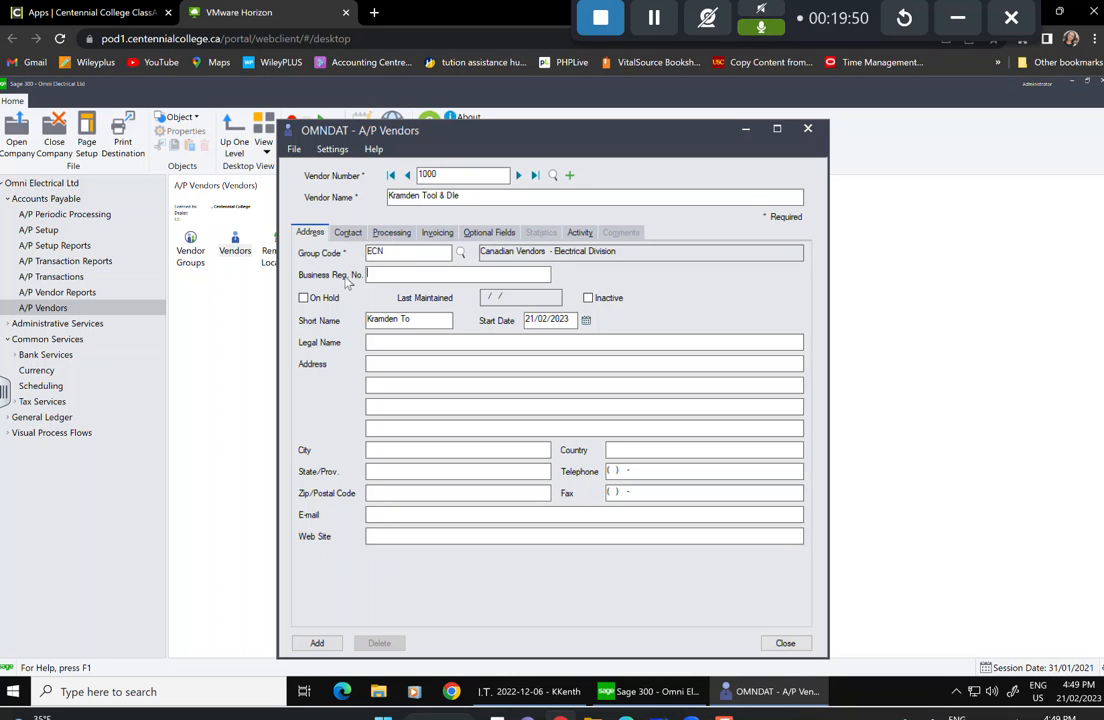
Use the calendar to set vendor 1000's start date to 15 January 1999.
{"action": "key", "text": "Tab"}
{"action": "key", "text": "Tab"}
{"action": "key", "text": "Tab"}
{"action": "key", "text": "Tab"}
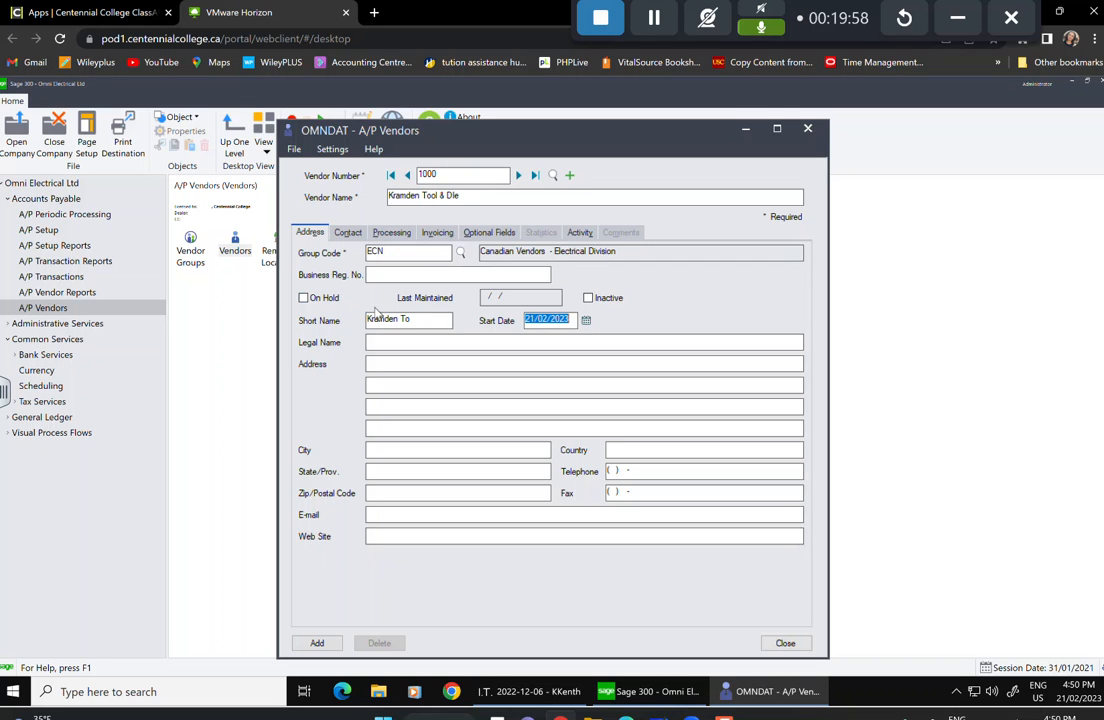
{"action": "left_click", "coordinate": [586, 320]}
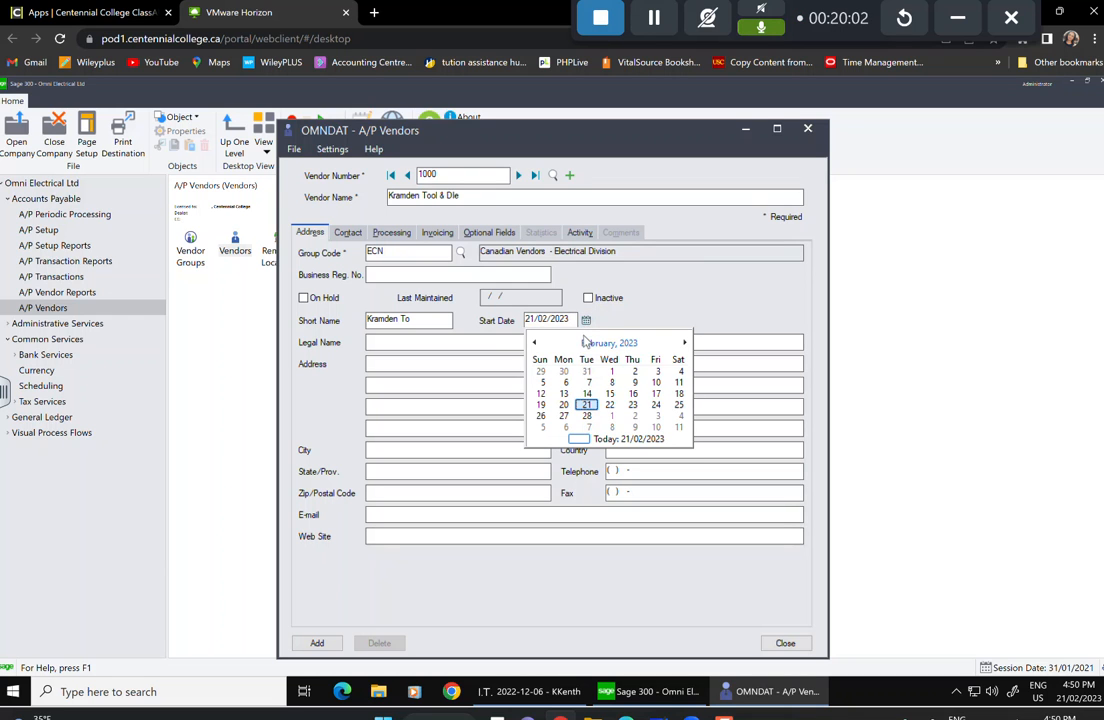
{"action": "left_click", "coordinate": [546, 345]}
{"action": "left_click", "coordinate": [609, 342]}
{"action": "left_click", "coordinate": [609, 342]}
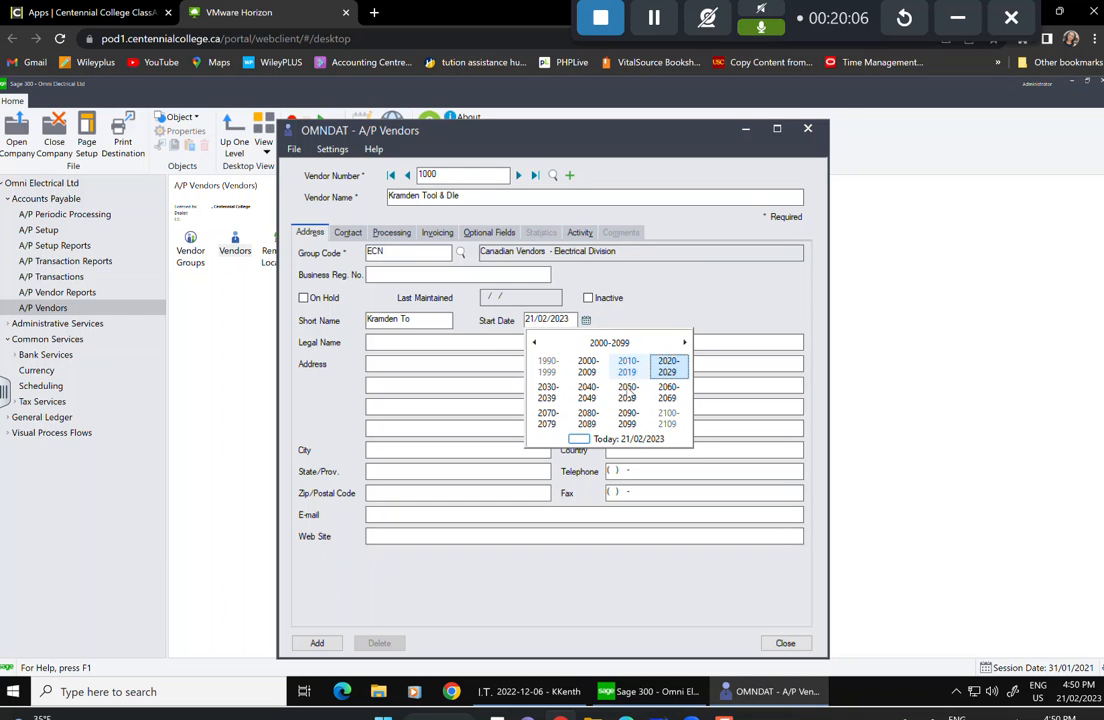
{"action": "left_click", "coordinate": [551, 370]}
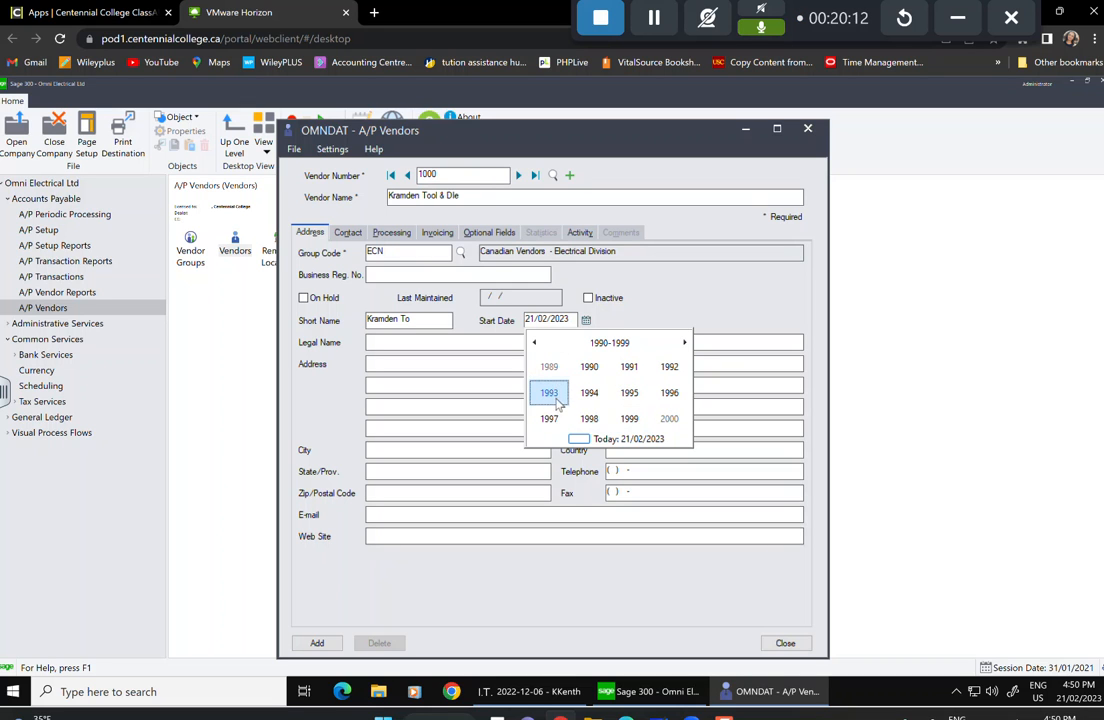
{"action": "left_click", "coordinate": [640, 421]}
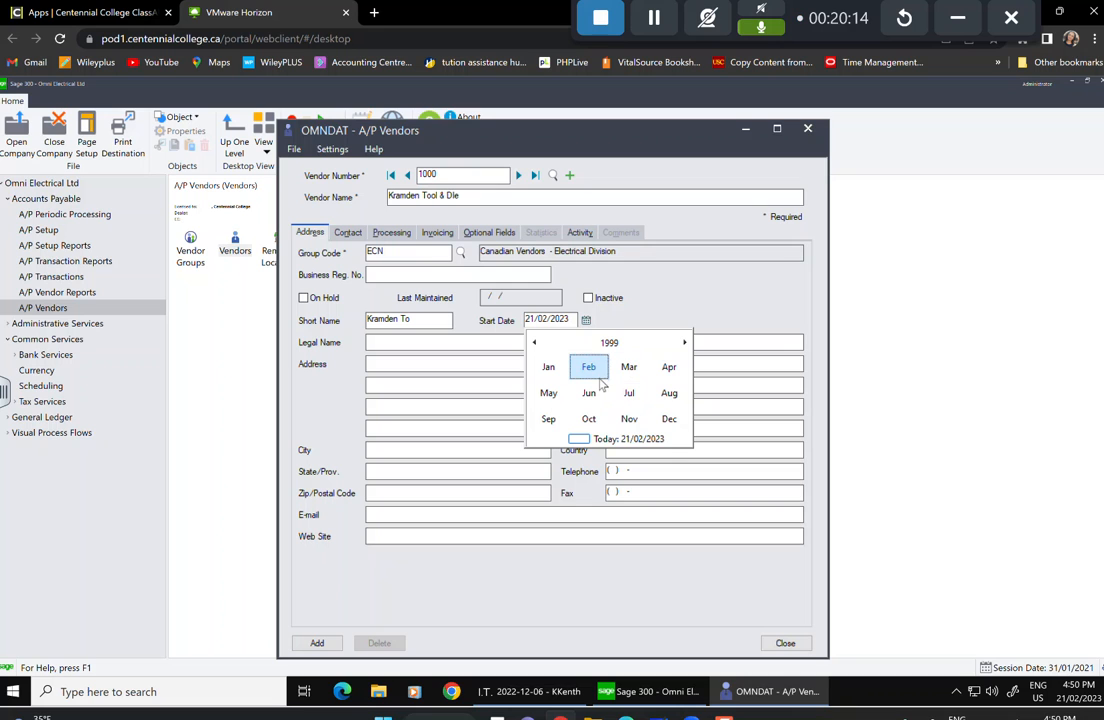
{"action": "left_click", "coordinate": [550, 368]}
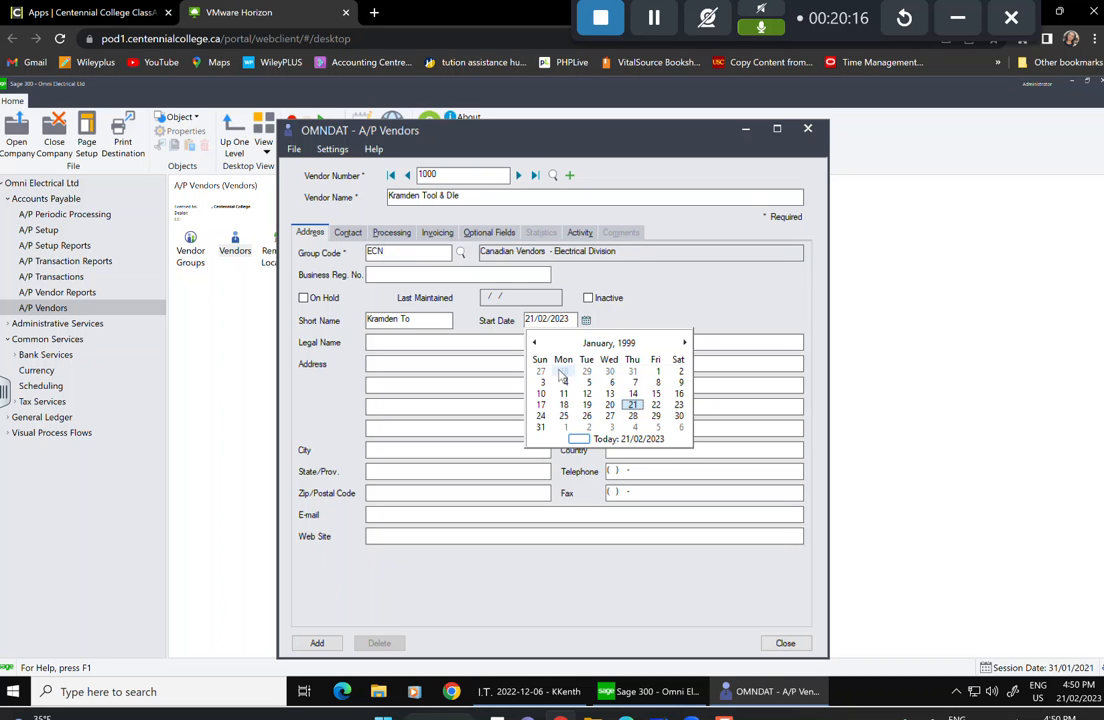
{"action": "left_click", "coordinate": [656, 393]}
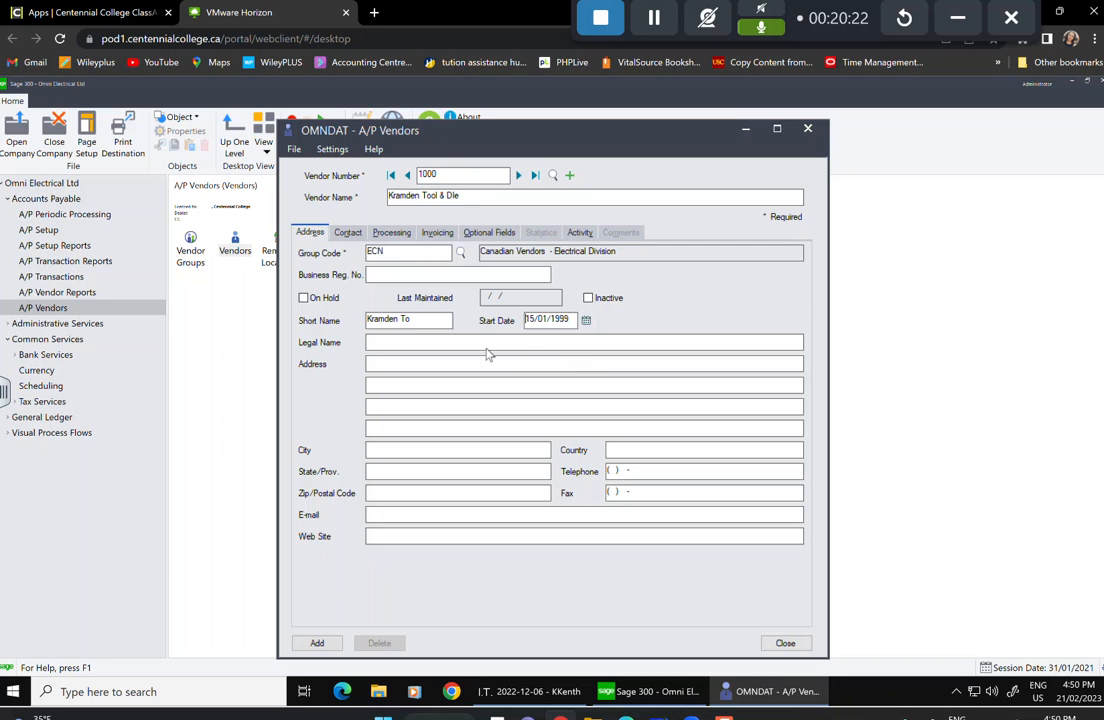
{"action": "left_click", "coordinate": [522, 339]}
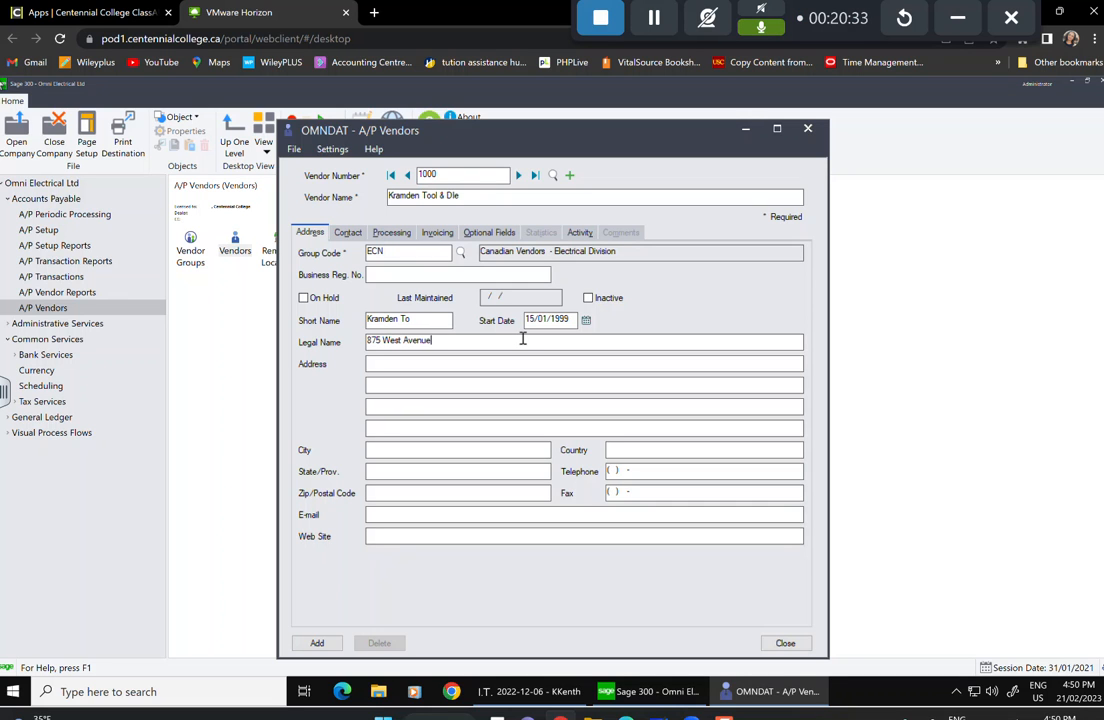
Enter the vendor's street address, city Toronto, province Ontario and postal code.
{"action": "left_click", "coordinate": [418, 452]}
{"action": "type", "text": "Toronto"}
{"action": "key", "text": "Tab"}
{"action": "type", "text": "Ontario"}
{"action": "key", "text": "Tab"}
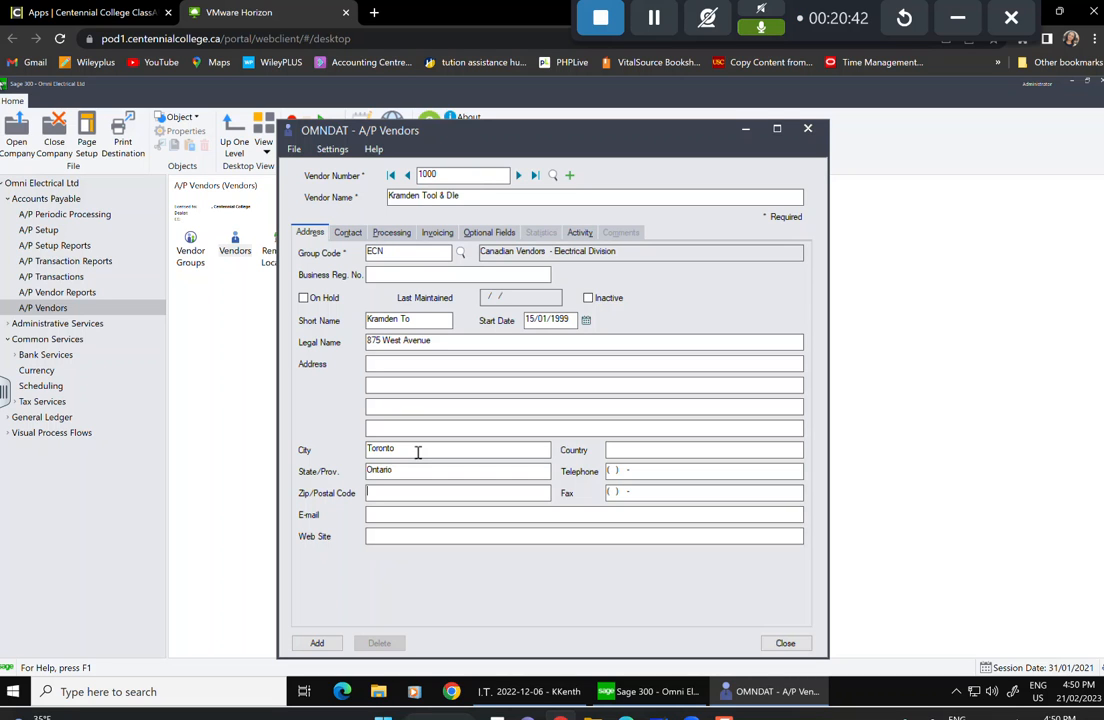
{"action": "type", "text": "M2S 3K9"}
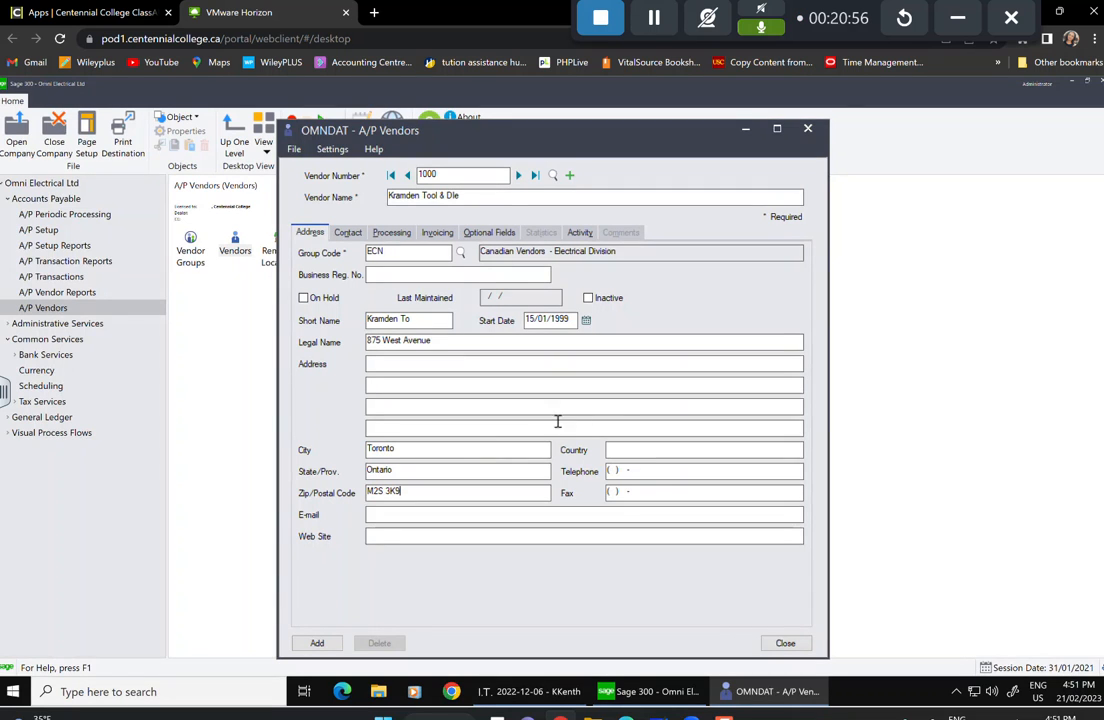
Enter country Canada plus the vendor's telephone, fax and e-mail address.
{"action": "left_click", "coordinate": [660, 446]}
{"action": "type", "text": "Canada"}
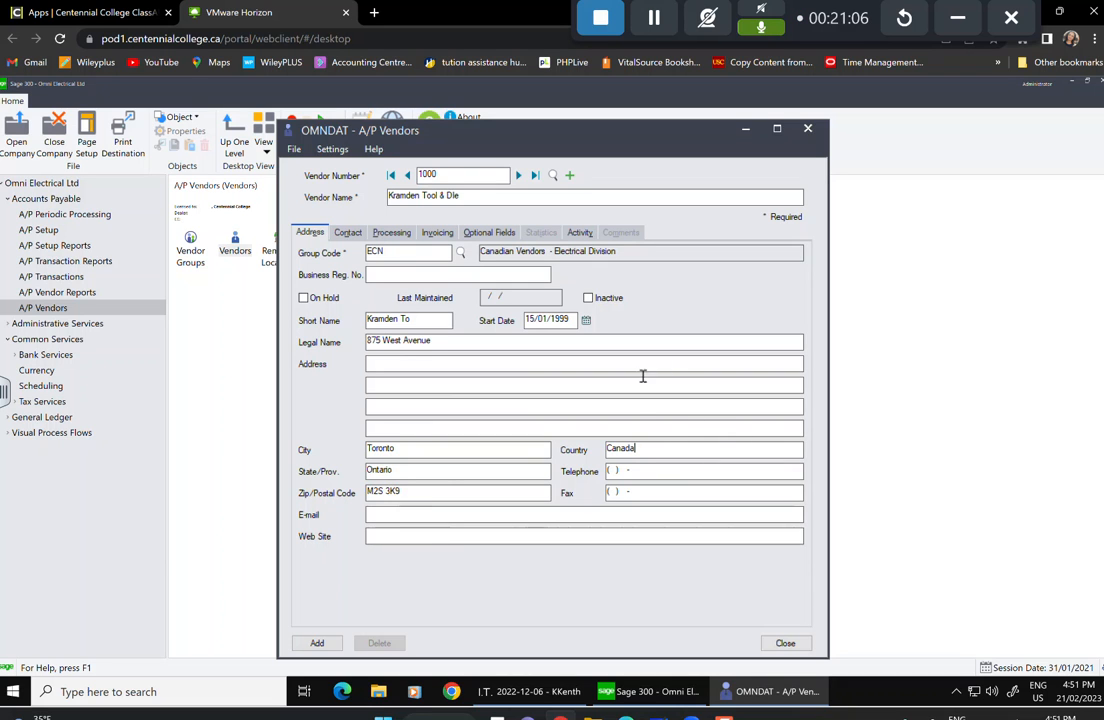
{"action": "left_click", "coordinate": [616, 471]}
{"action": "type", "text": "6"}
{"action": "key", "text": "BackSpace"}
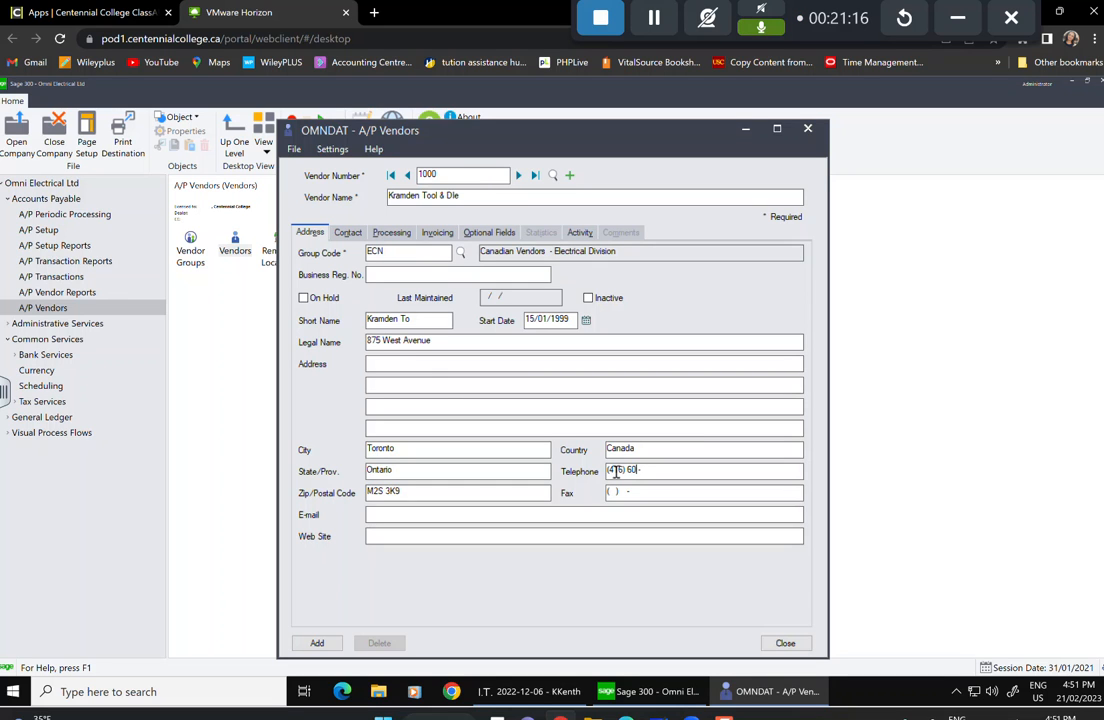
{"action": "key", "text": "Tab"}
{"action": "left_click", "coordinate": [478, 514]}
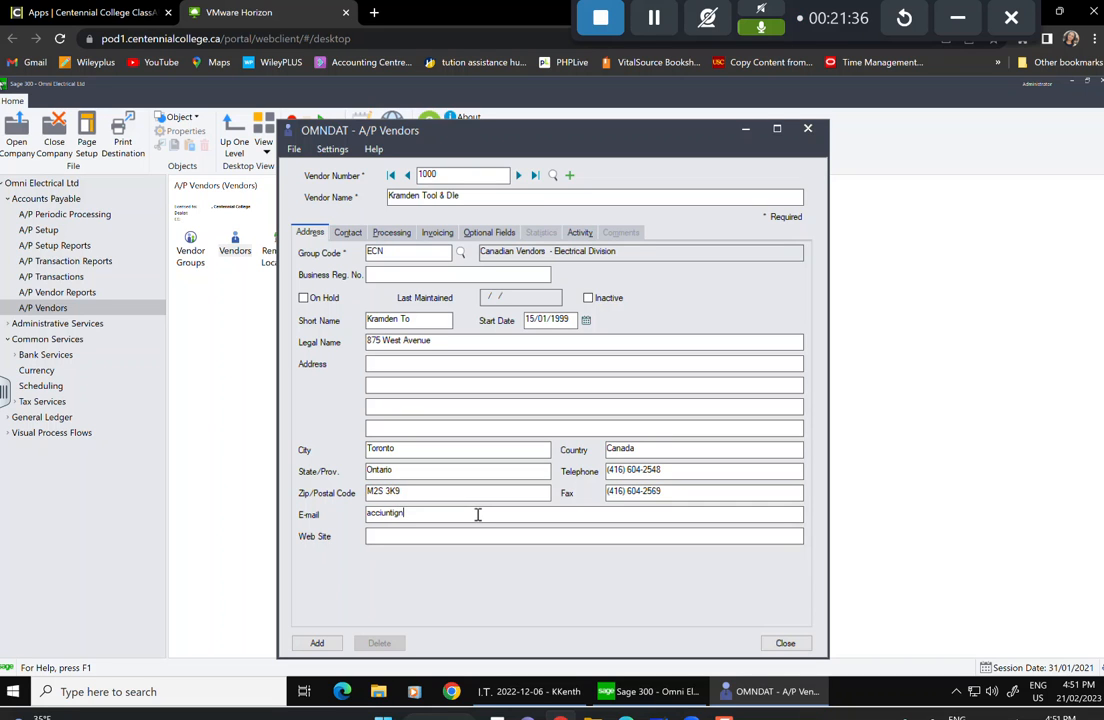
{"action": "left_click", "coordinate": [454, 533]}
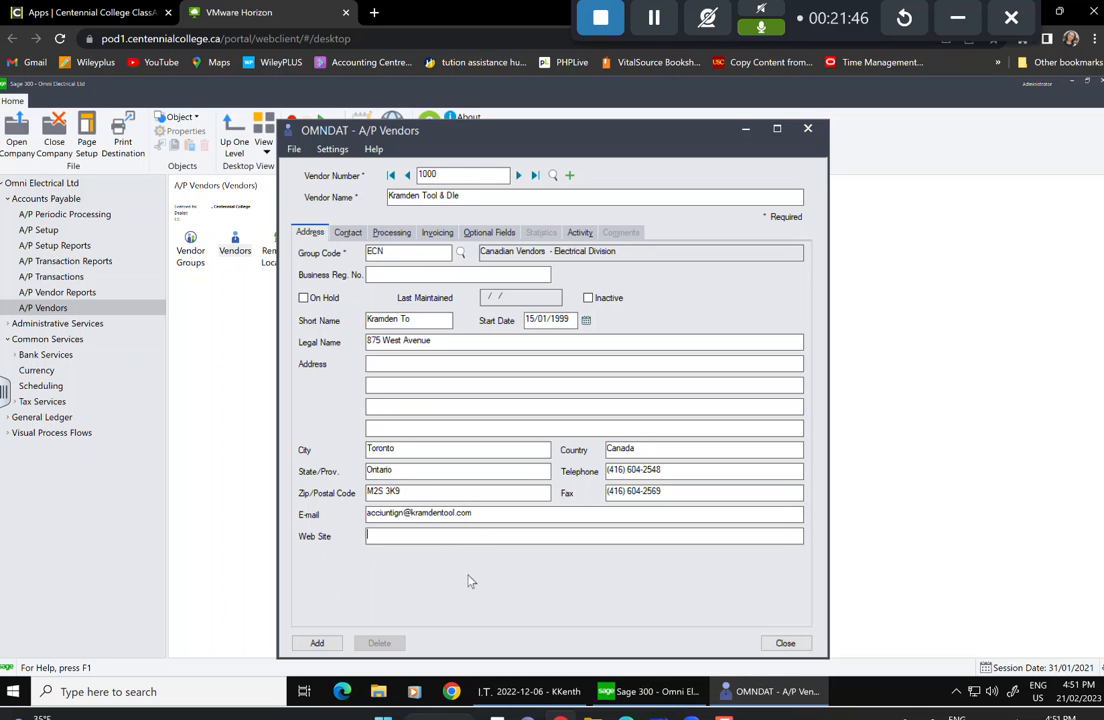
On the Contact tab, enter the contact person's name and their telephone with extension.
{"action": "left_click", "coordinate": [347, 232]}
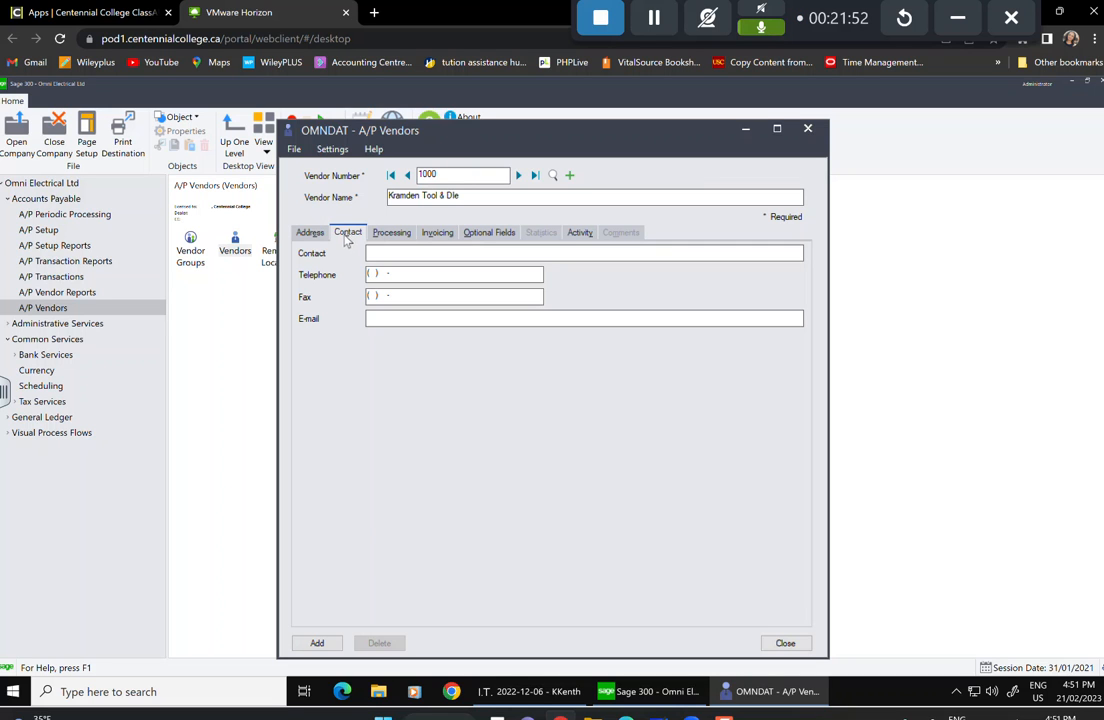
{"action": "key", "text": "Tab"}
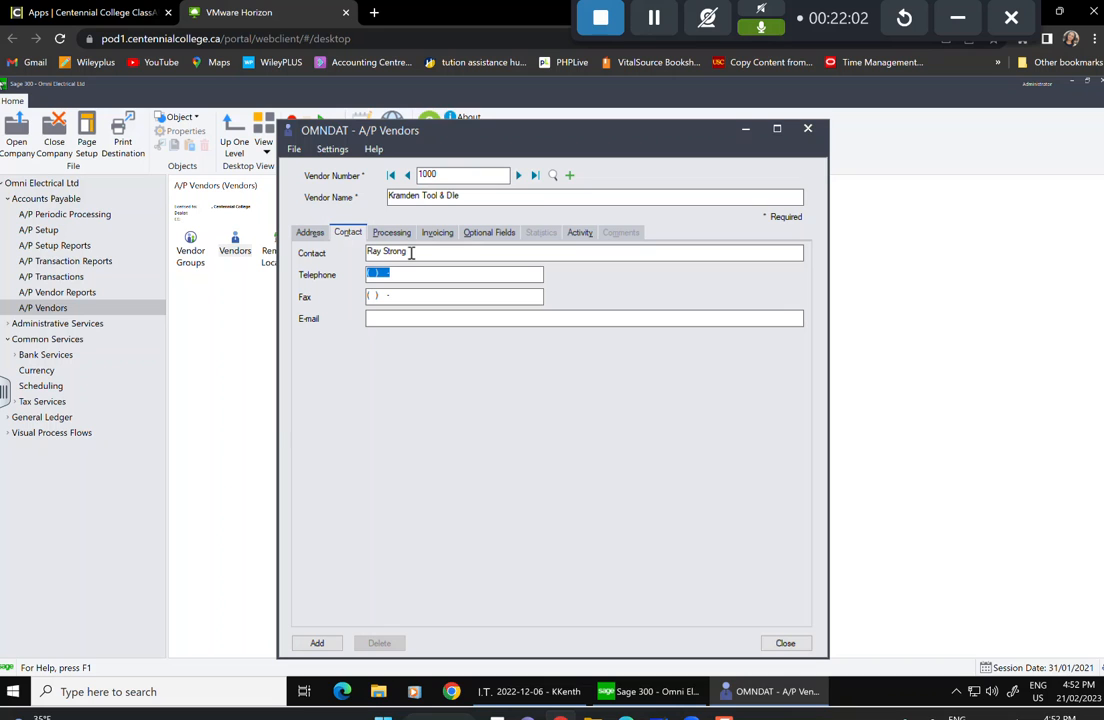
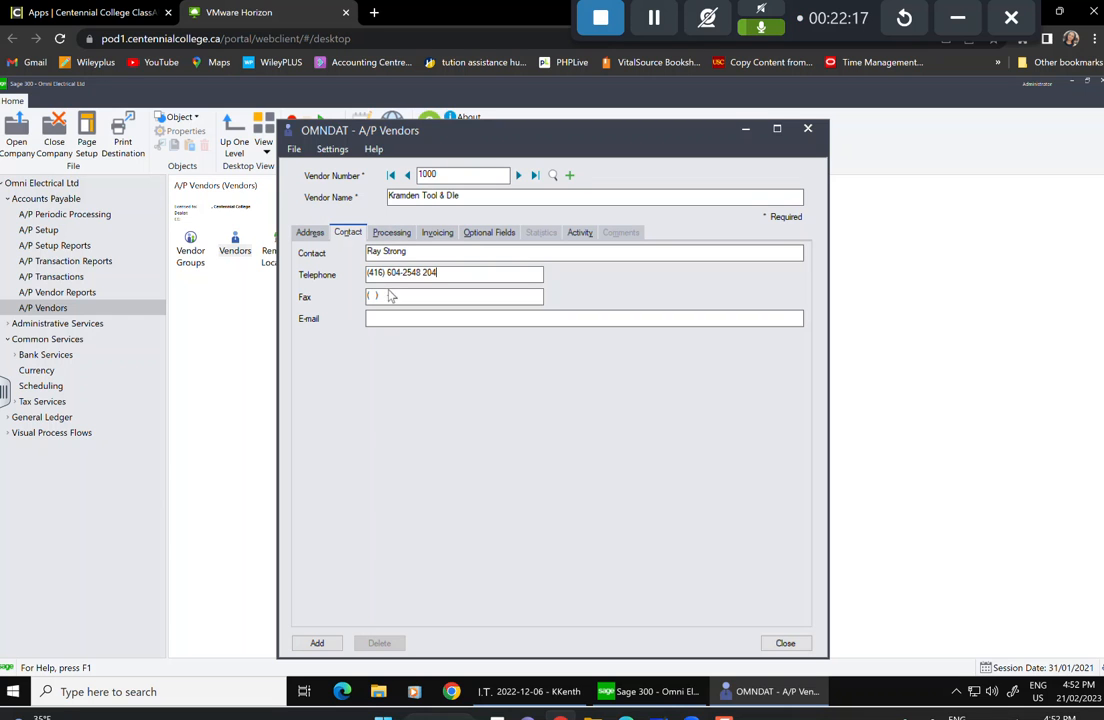
On the Processing tab, assign terms code 210 (2% 10, N30) and a 10,000 credit limit.
{"action": "left_click", "coordinate": [392, 233]}
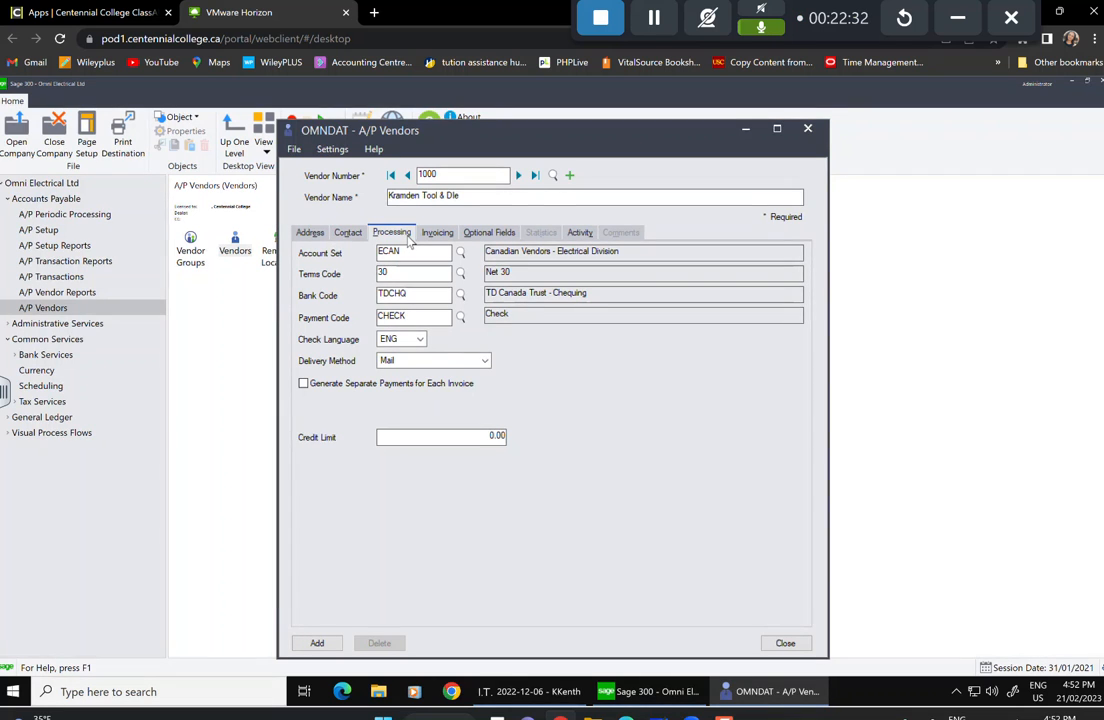
{"action": "left_click", "coordinate": [460, 274]}
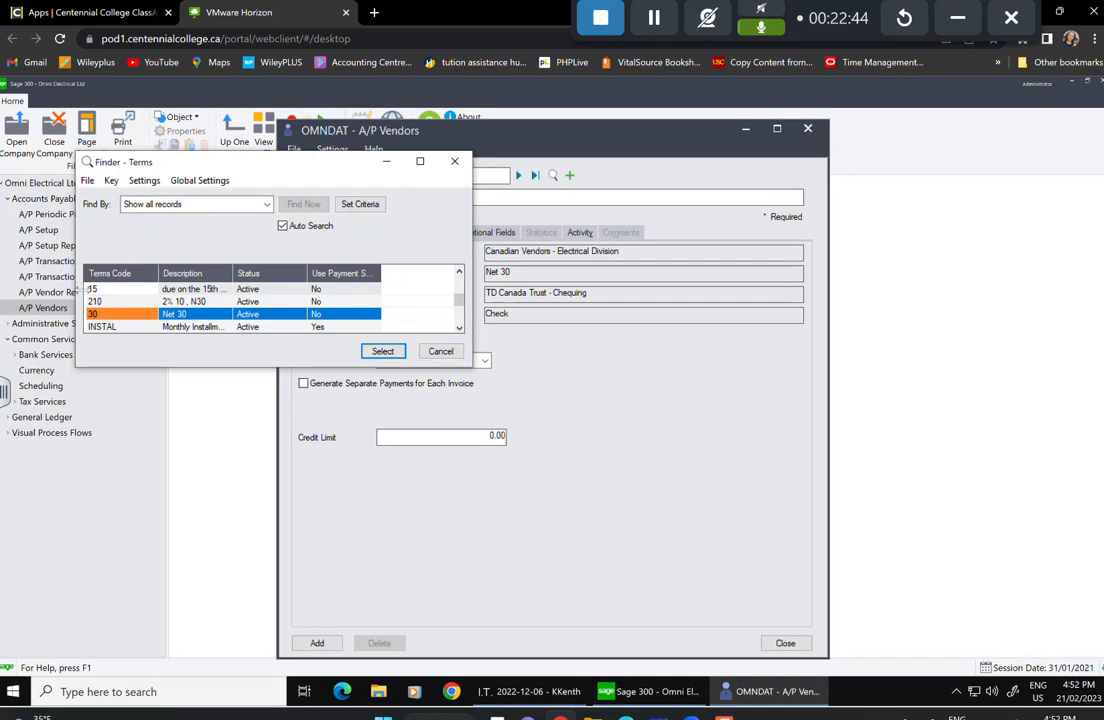
{"action": "key", "text": "Up"}
{"action": "left_click", "coordinate": [383, 351]}
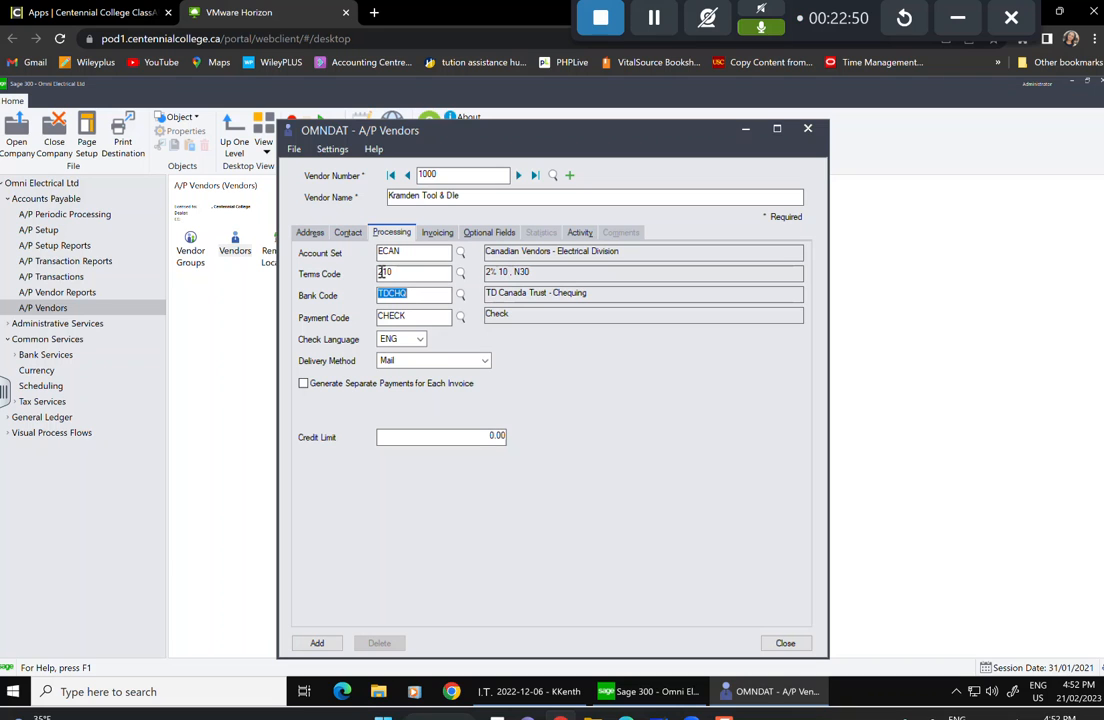
{"action": "left_click", "coordinate": [451, 438]}
{"action": "type", "text": "10,000"}
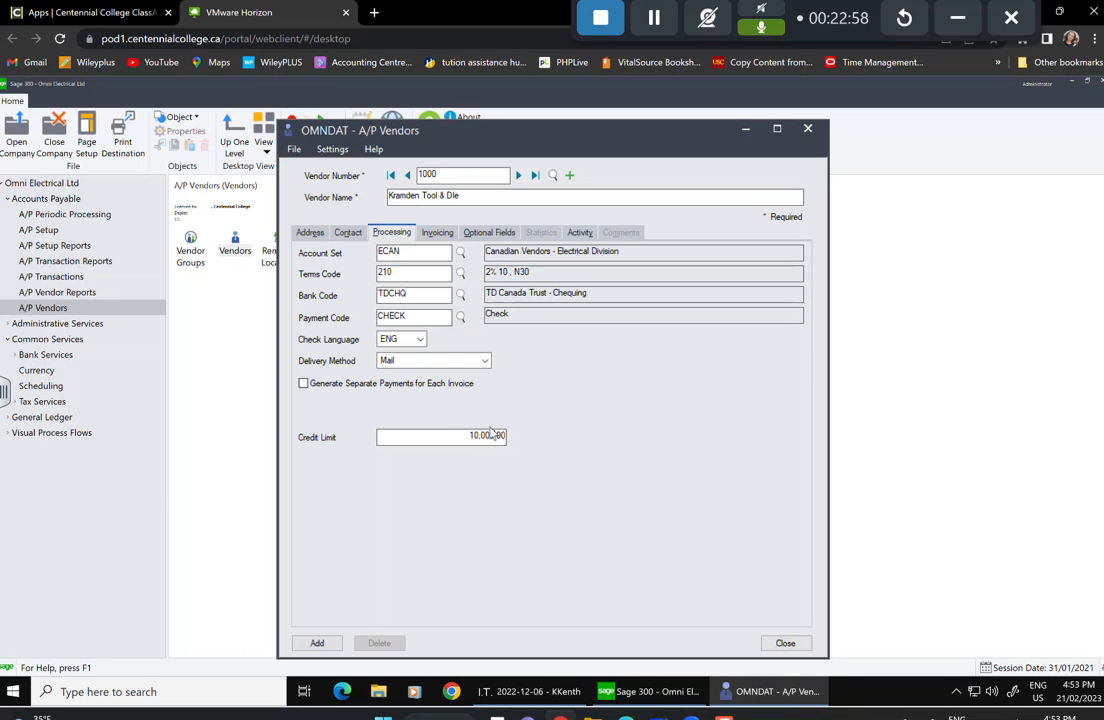
On the Invoicing tab, enter the vendor's Harmonized Sales Tax registration number.
{"action": "left_click", "coordinate": [436, 234]}
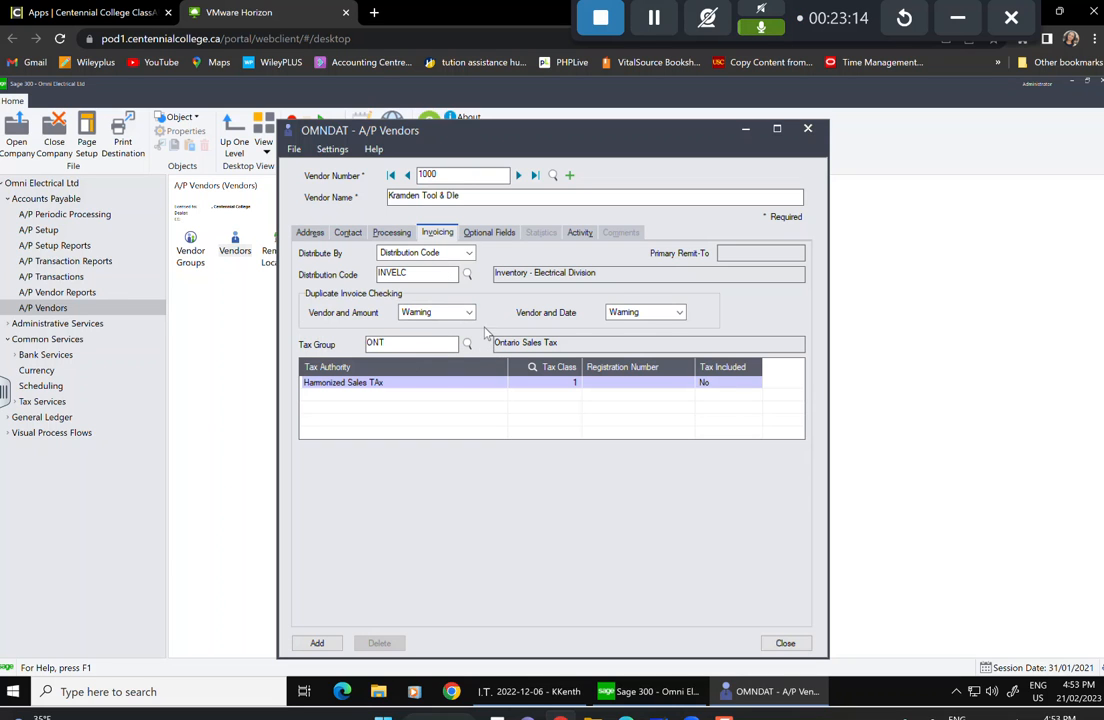
{"action": "left_click", "coordinate": [624, 384]}
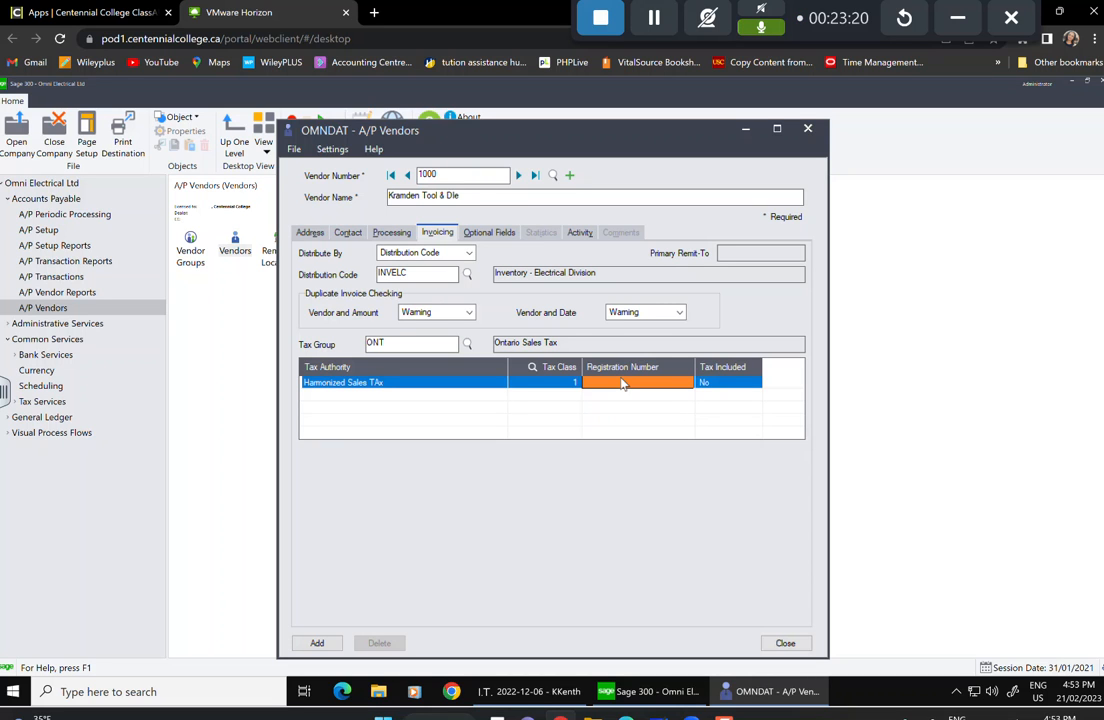
{"action": "type", "text": "123"}
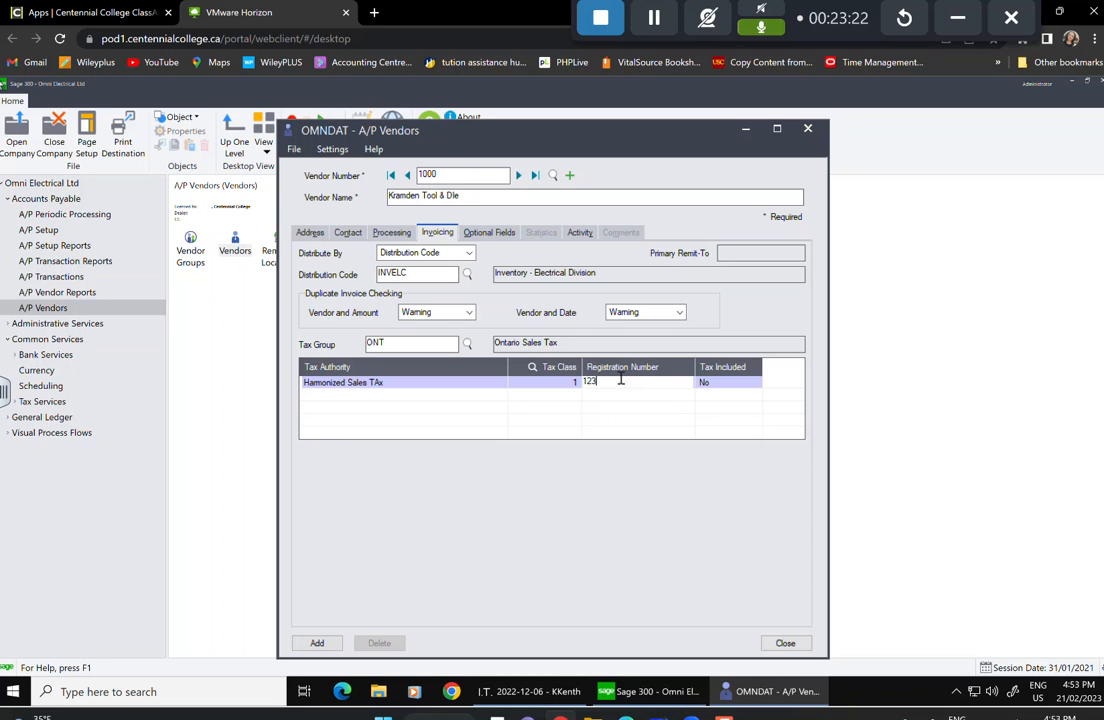
{"action": "type", "text": "3456788"}
{"action": "left_click", "coordinate": [505, 236]}
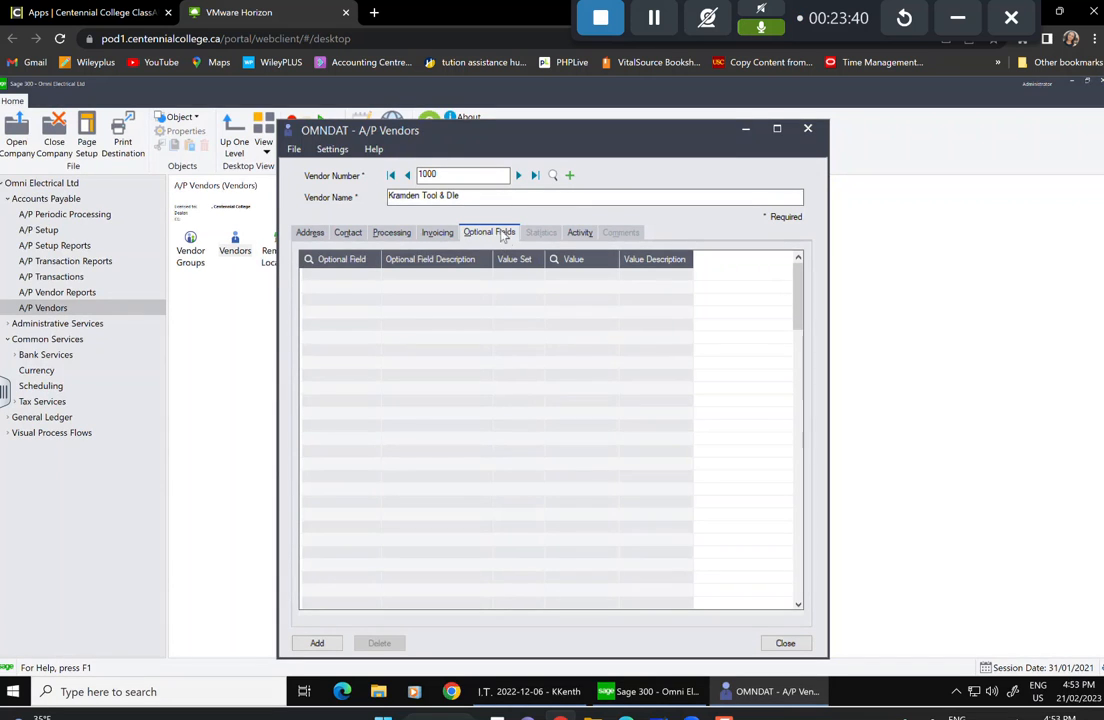
Add the REGION optional field, add vendor 1000, and view its statistics.
{"action": "left_click", "coordinate": [337, 284]}
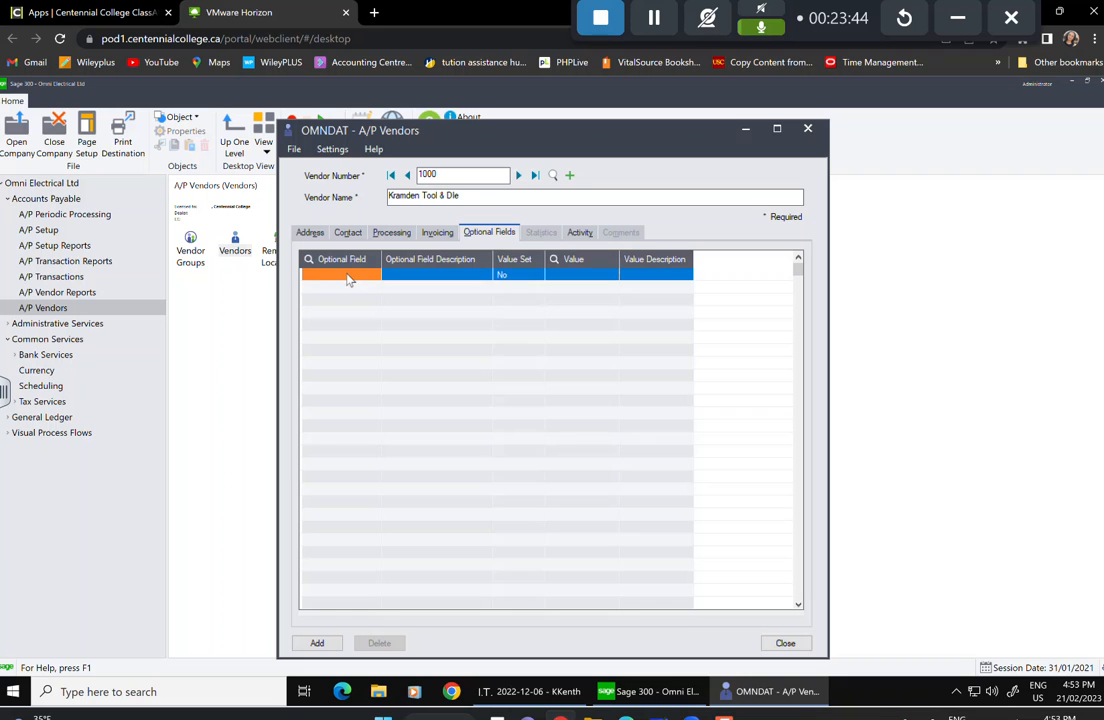
{"action": "left_click", "coordinate": [380, 275]}
{"action": "left_click", "coordinate": [376, 275]}
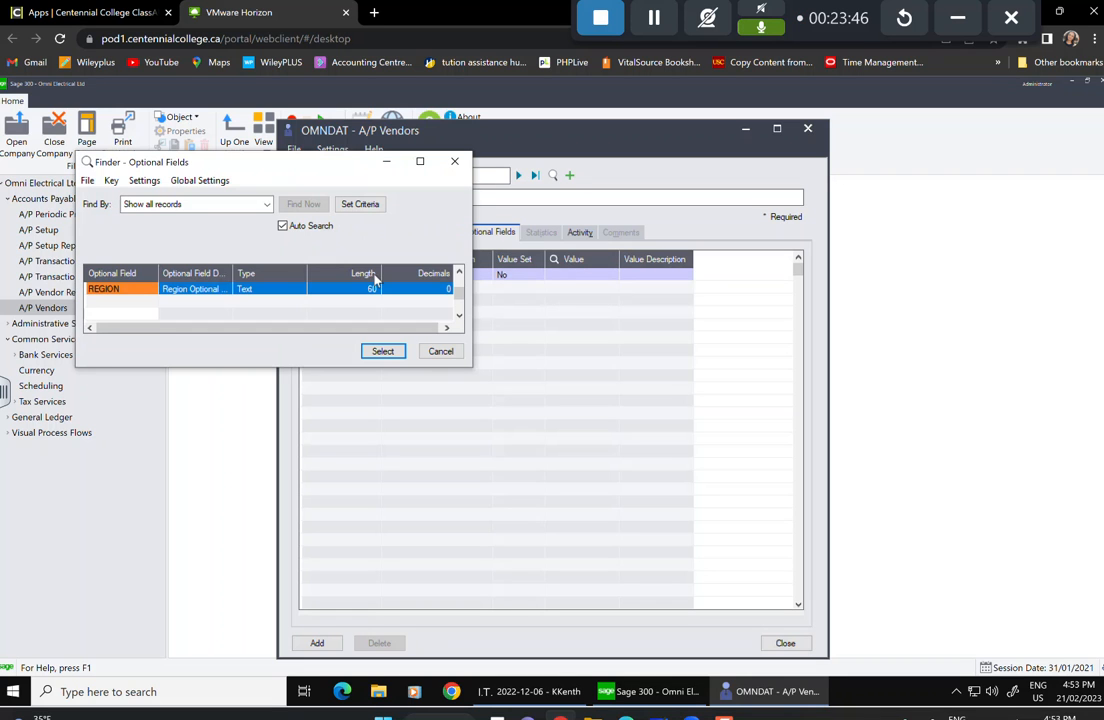
{"action": "left_click", "coordinate": [383, 351]}
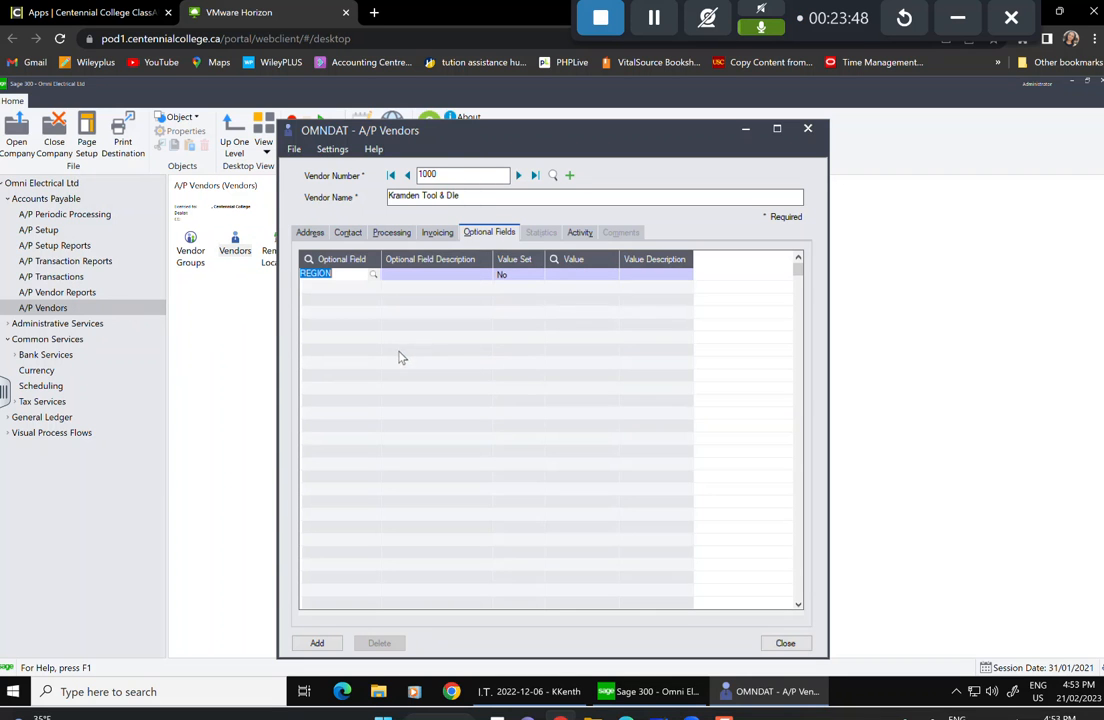
{"action": "key", "text": "Tab"}
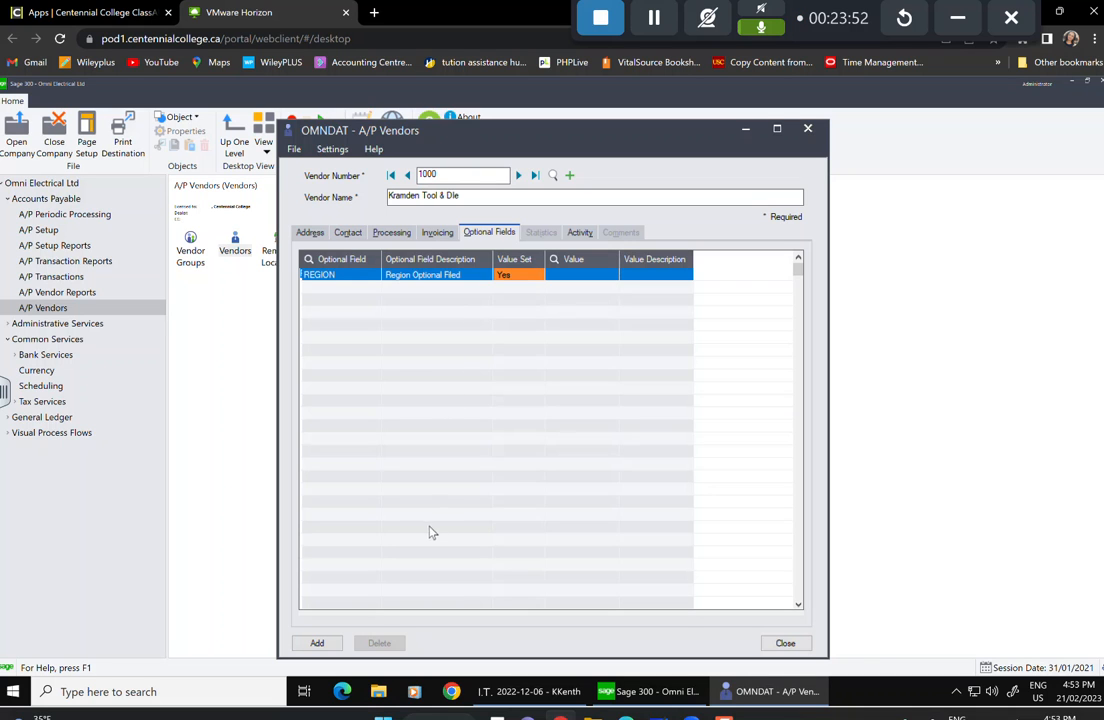
{"action": "left_click", "coordinate": [315, 645]}
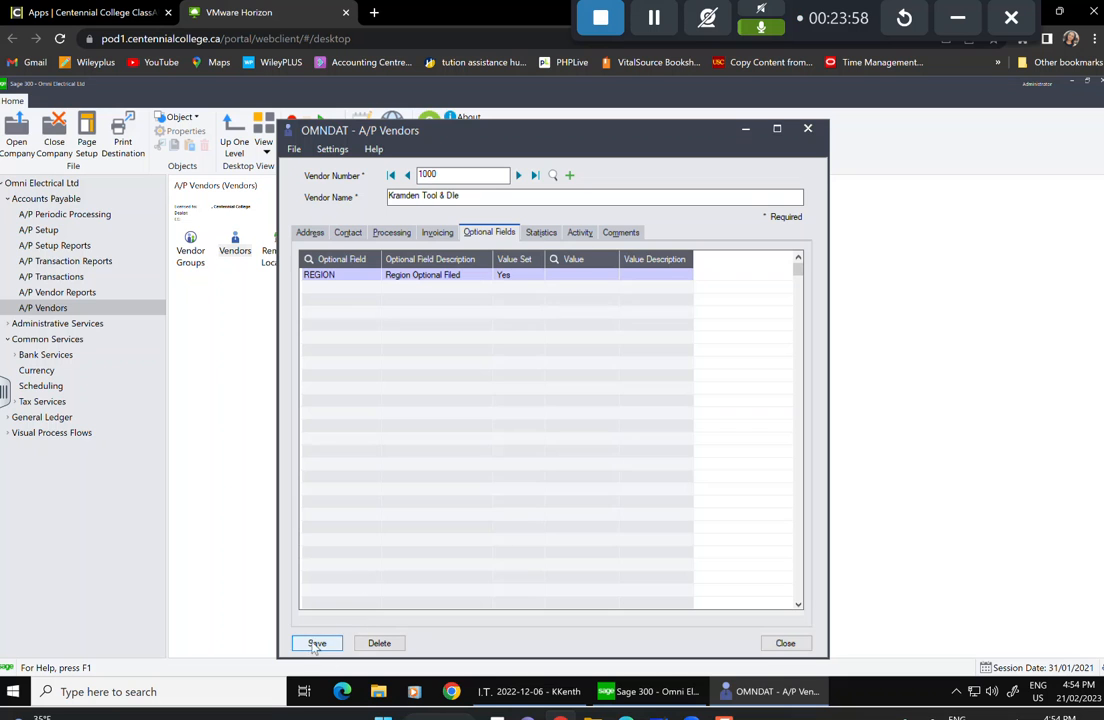
{"action": "left_click", "coordinate": [540, 233]}
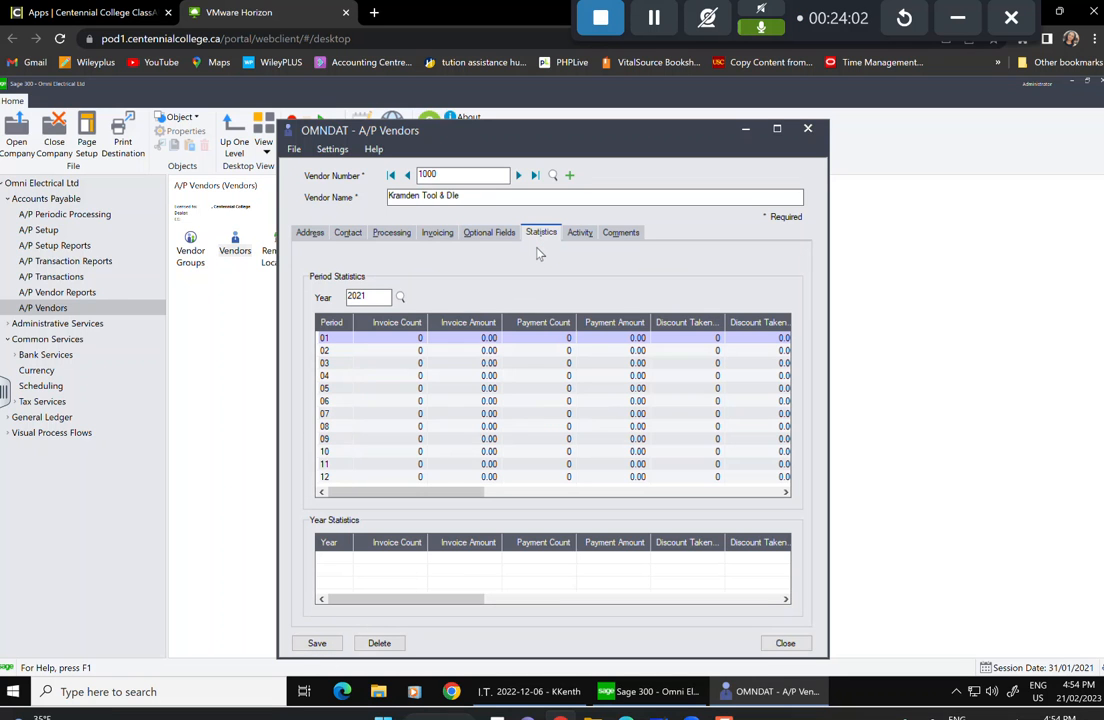
Check vendor 1000's Activity figures, all zeros, then view its empty Comments list.
{"action": "left_click", "coordinate": [579, 233]}
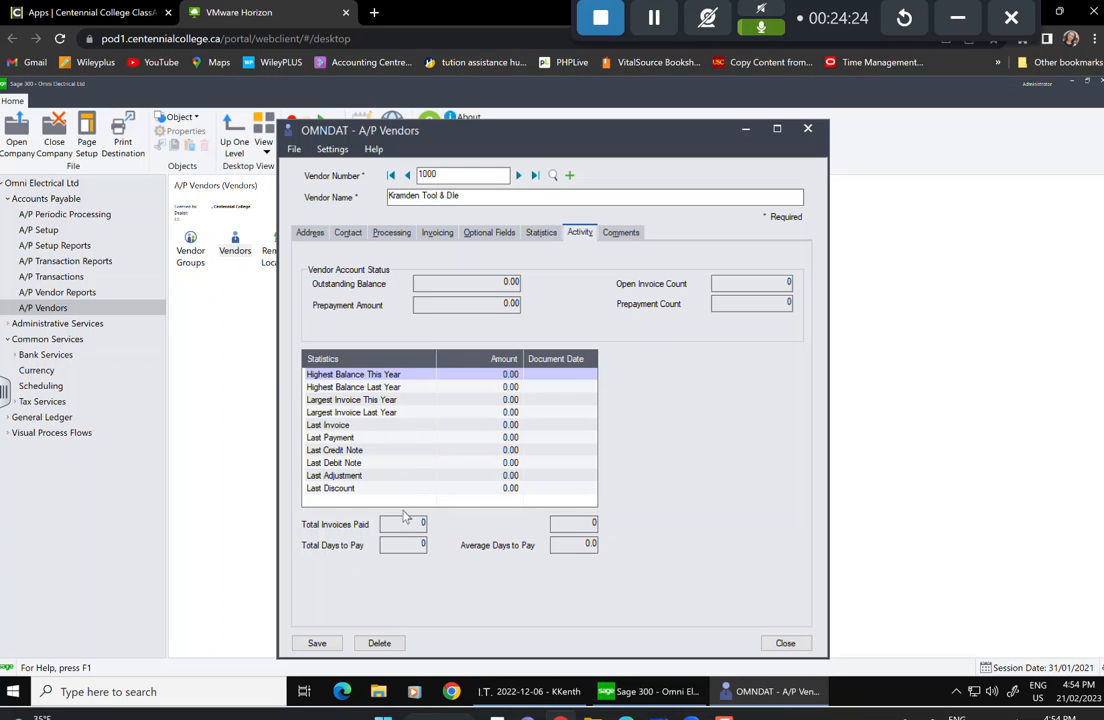
{"action": "left_click", "coordinate": [628, 235]}
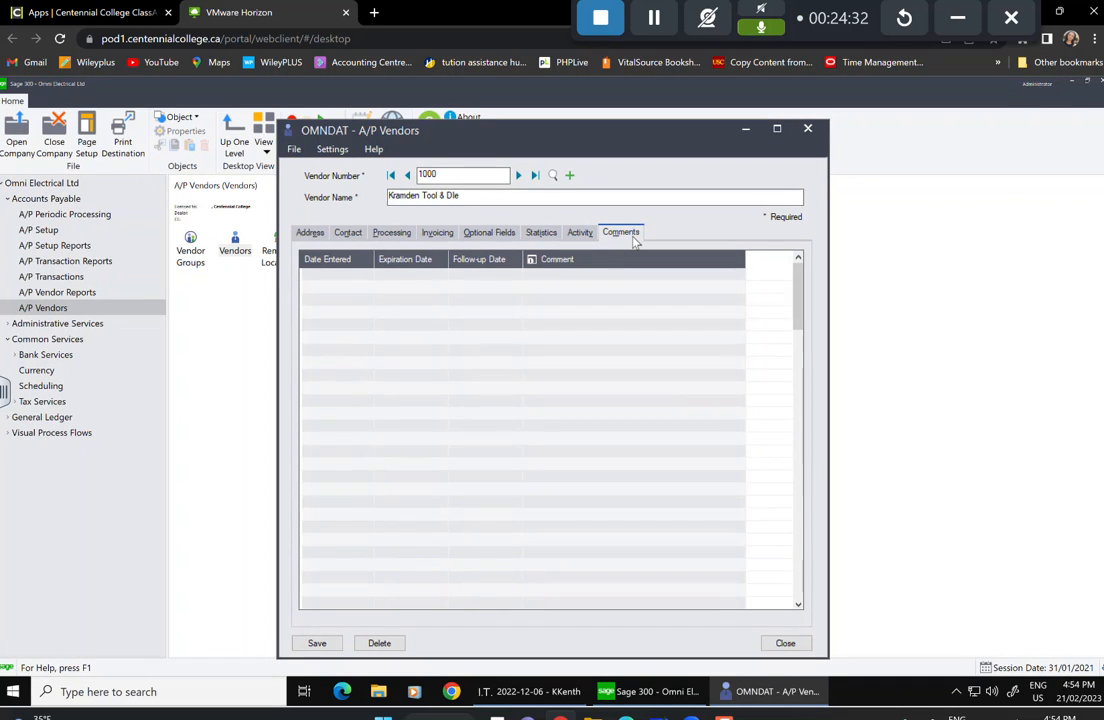
Add a comment row, pick an entry date, and set expiration to 03/03/2021.
{"action": "left_click", "coordinate": [350, 283]}
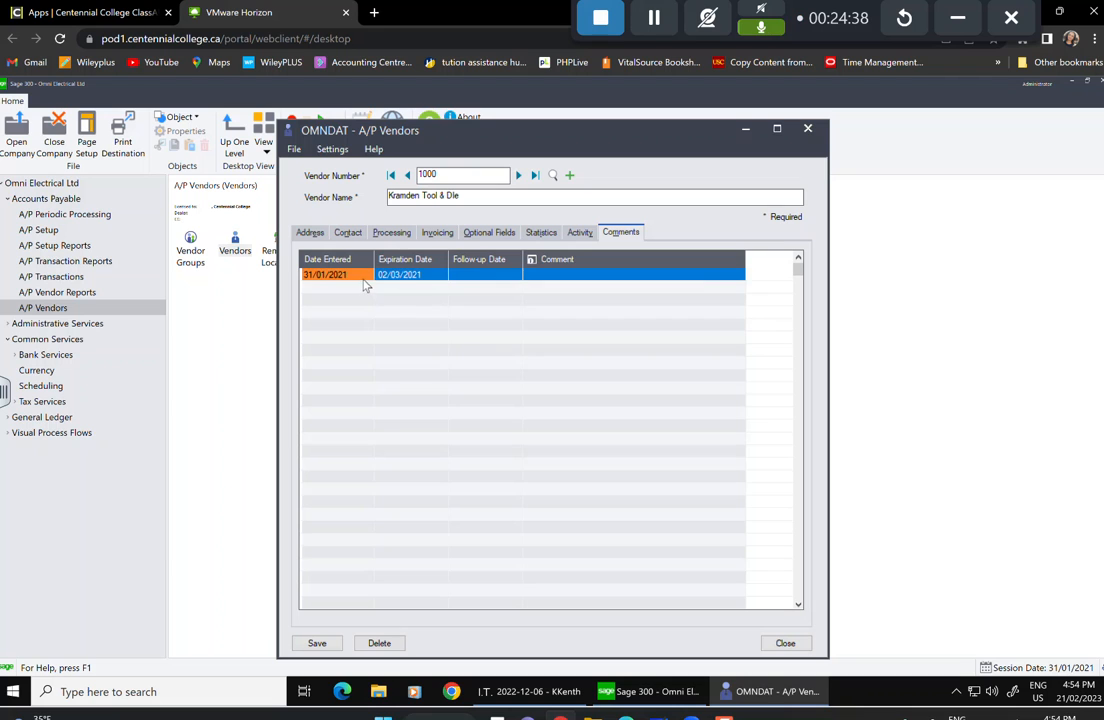
{"action": "left_click", "coordinate": [365, 285]}
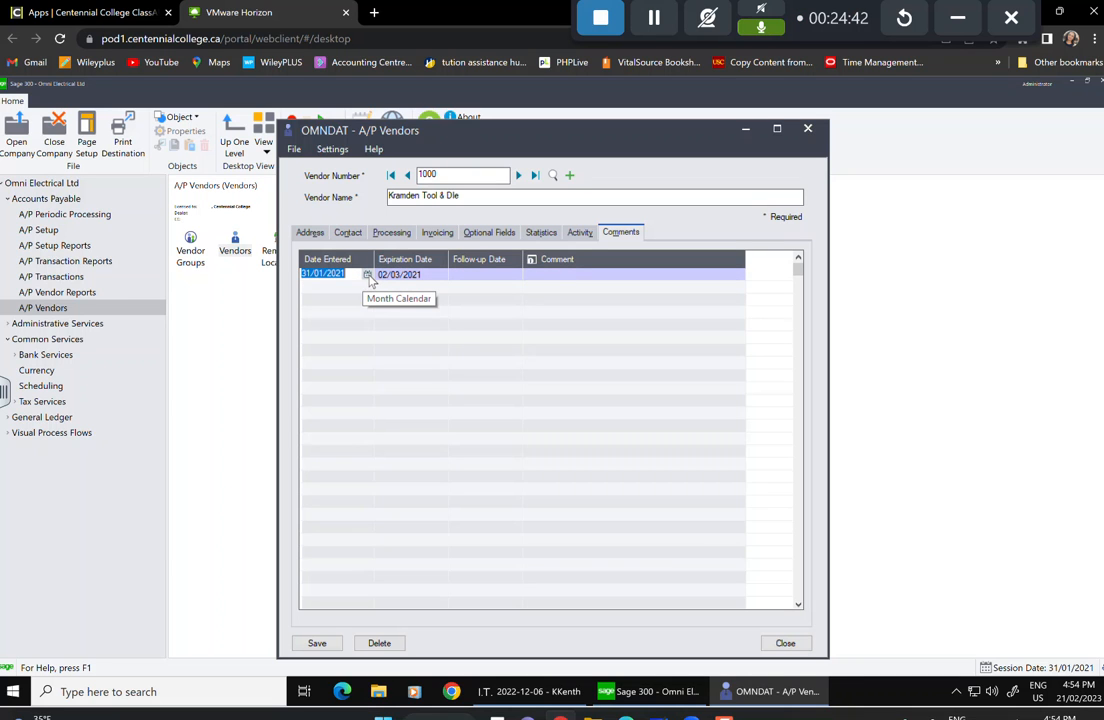
{"action": "left_click", "coordinate": [367, 275]}
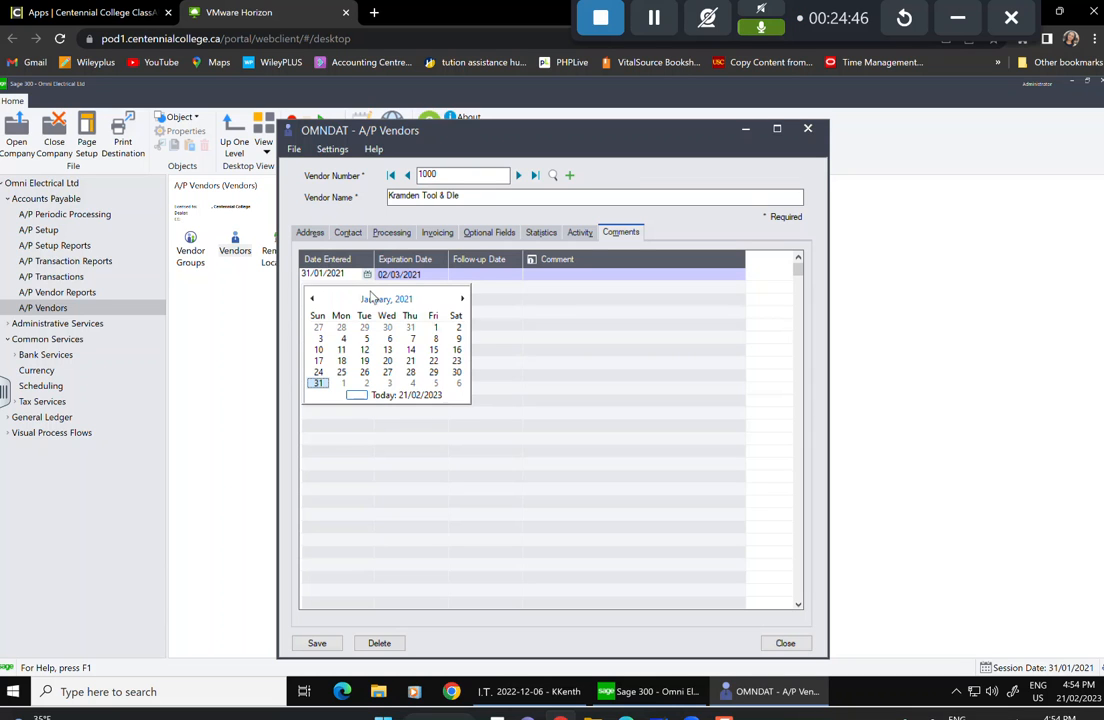
{"action": "left_click", "coordinate": [459, 329]}
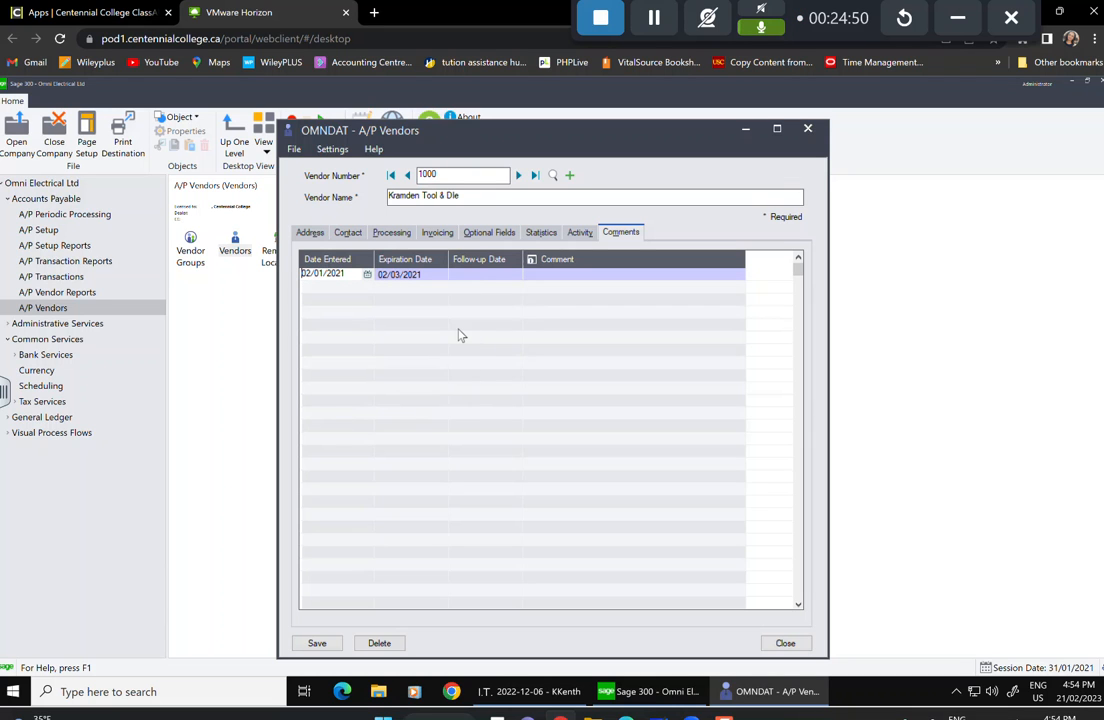
{"action": "left_click", "coordinate": [441, 279]}
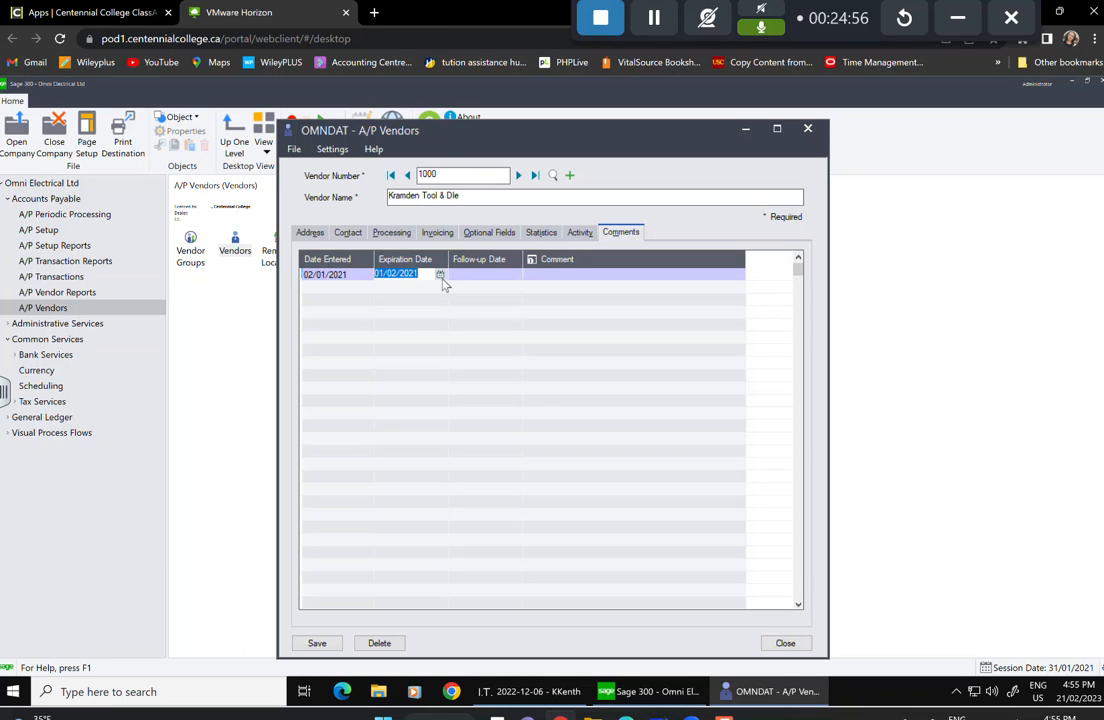
{"action": "left_click", "coordinate": [440, 275]}
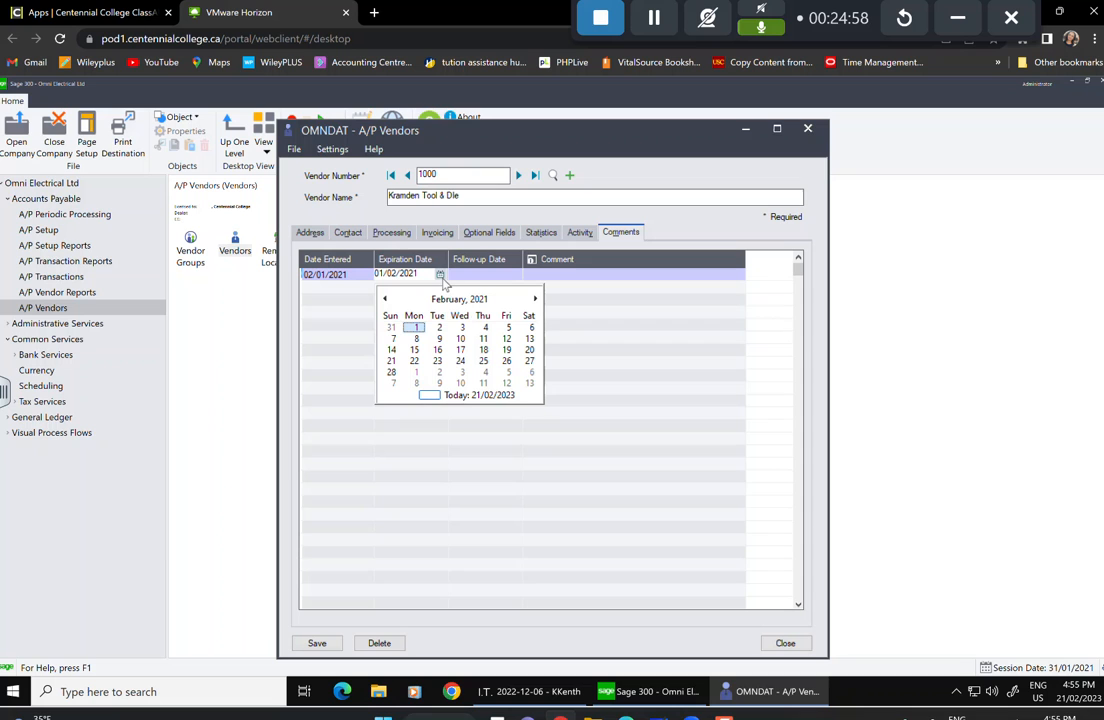
{"action": "left_click", "coordinate": [535, 299]}
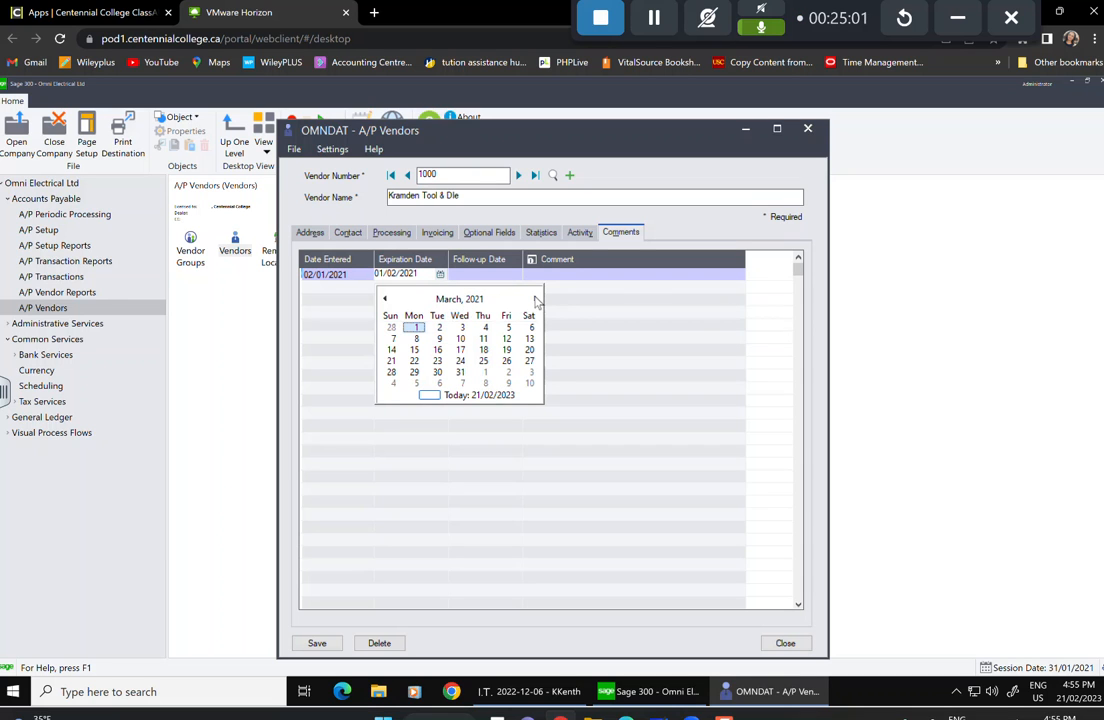
{"action": "left_click", "coordinate": [463, 329]}
{"action": "key", "text": "Tab"}
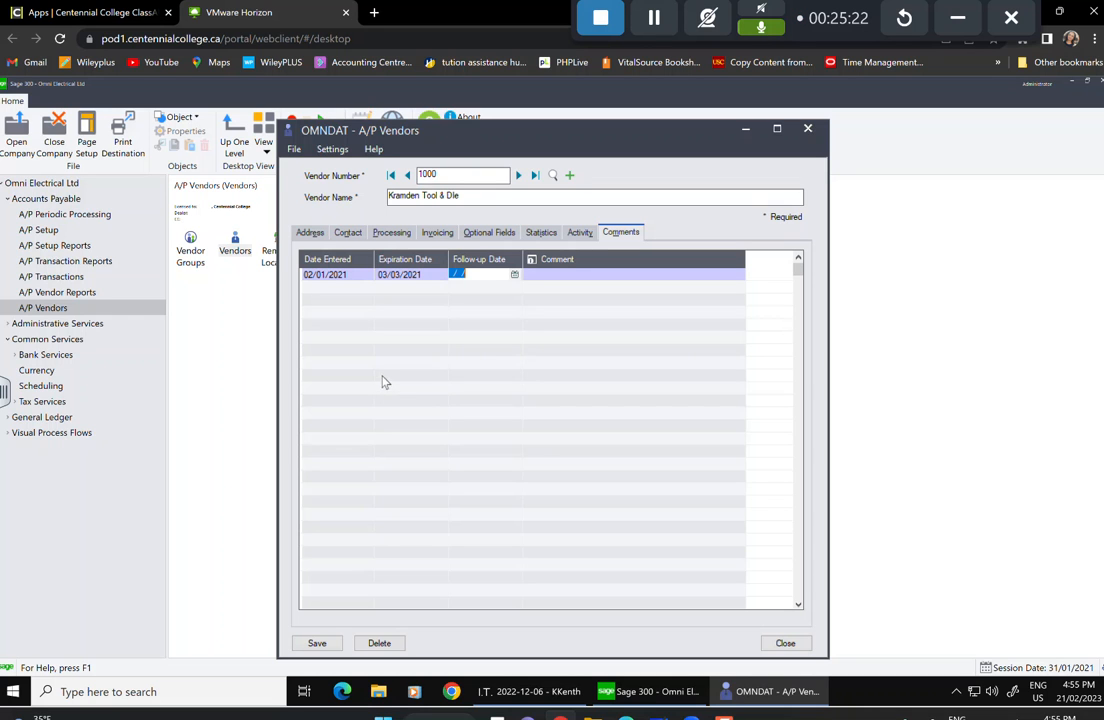
Set the follow-up date to 15/02/2021 and correct the entry date to 01/02/2021.
{"action": "left_click", "coordinate": [515, 276]}
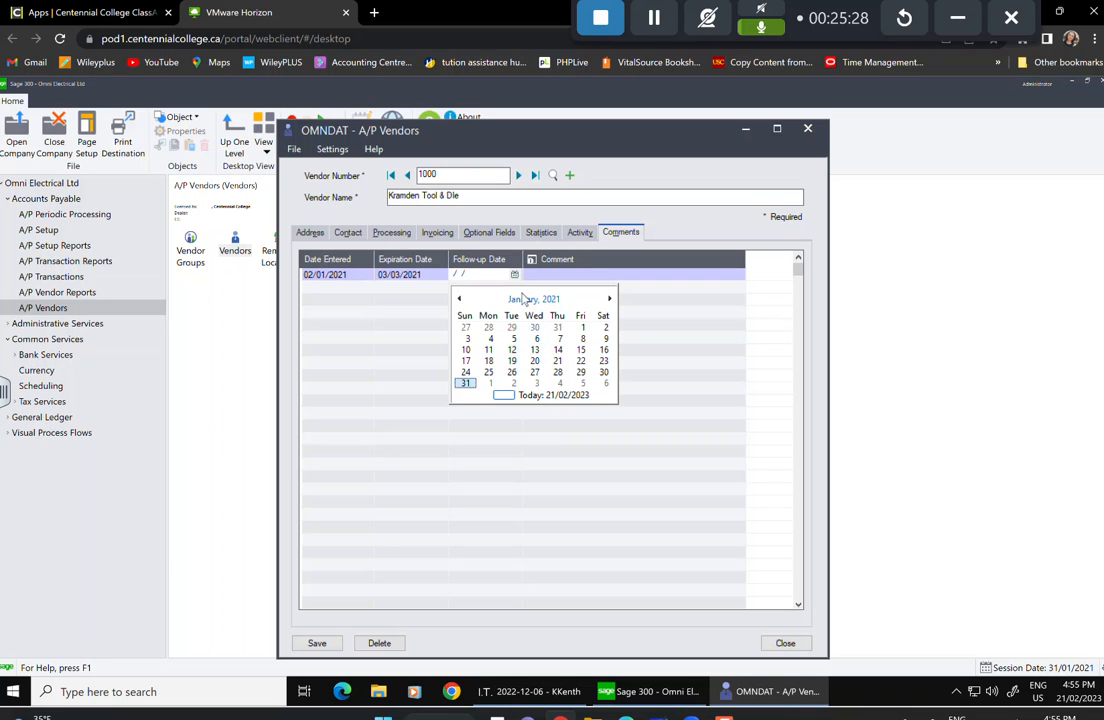
{"action": "left_click", "coordinate": [609, 300]}
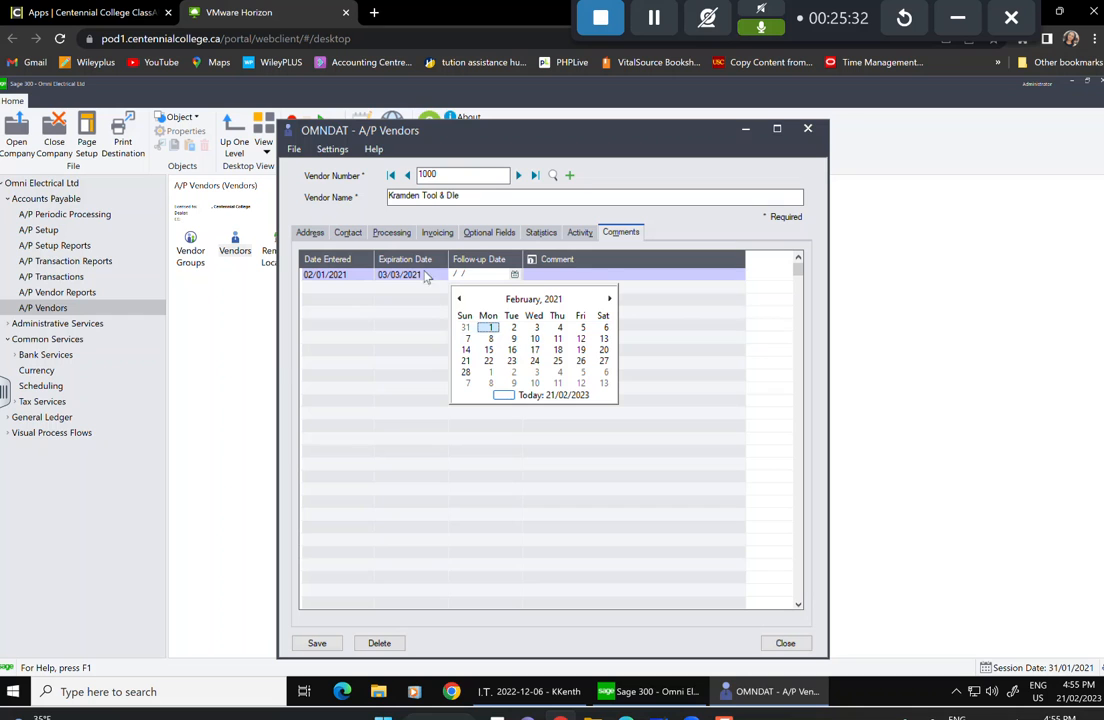
{"action": "left_click", "coordinate": [490, 350]}
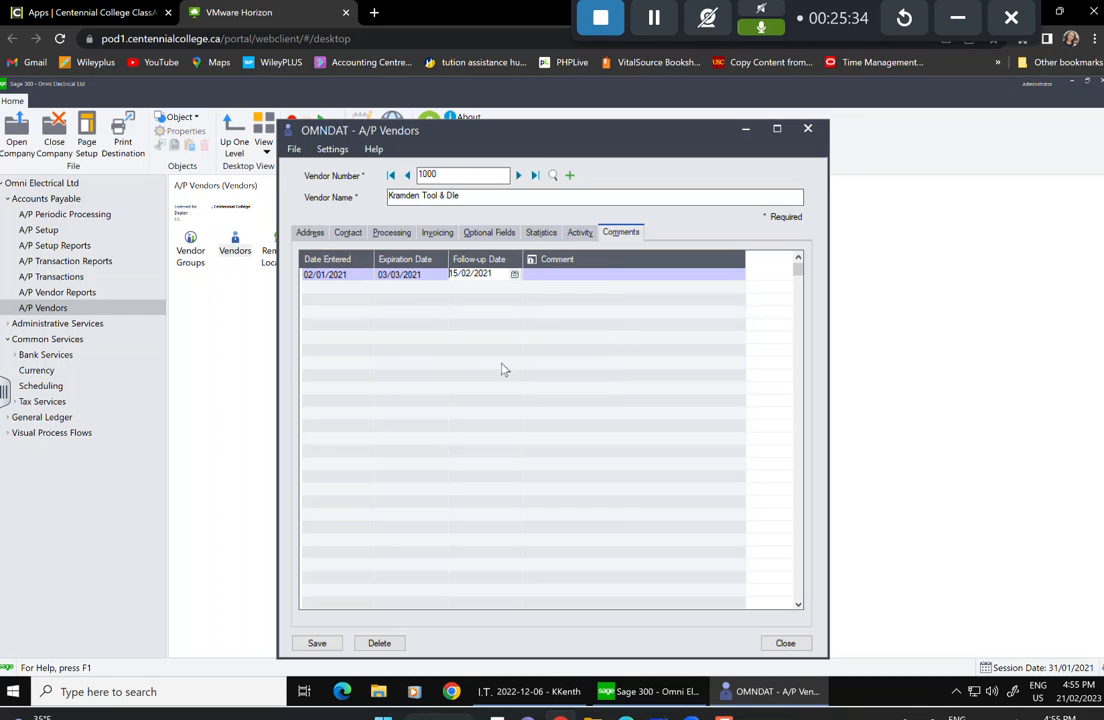
{"action": "left_click", "coordinate": [362, 276]}
{"action": "left_click", "coordinate": [368, 275]}
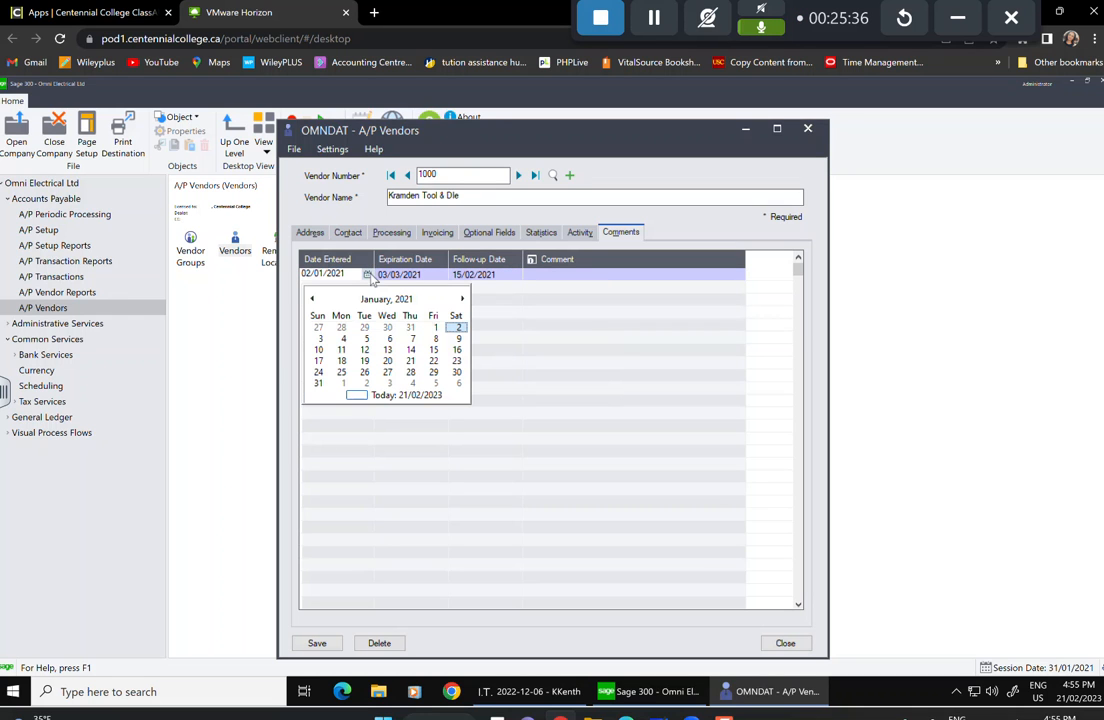
{"action": "left_click", "coordinate": [463, 299]}
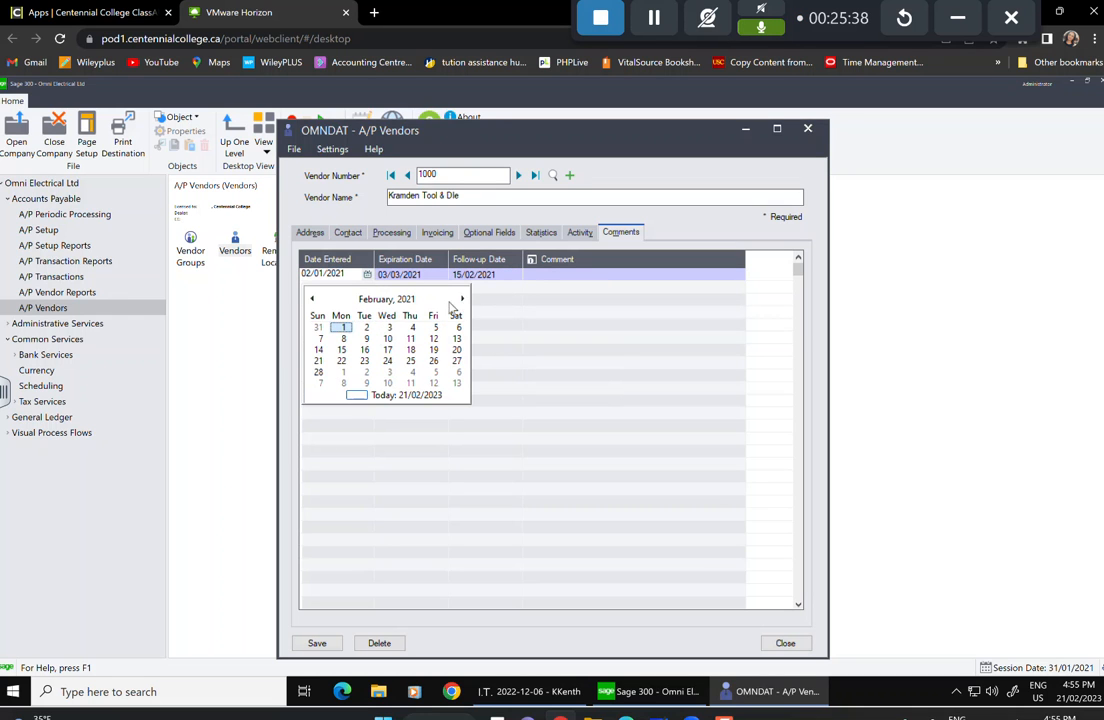
{"action": "left_click", "coordinate": [344, 328]}
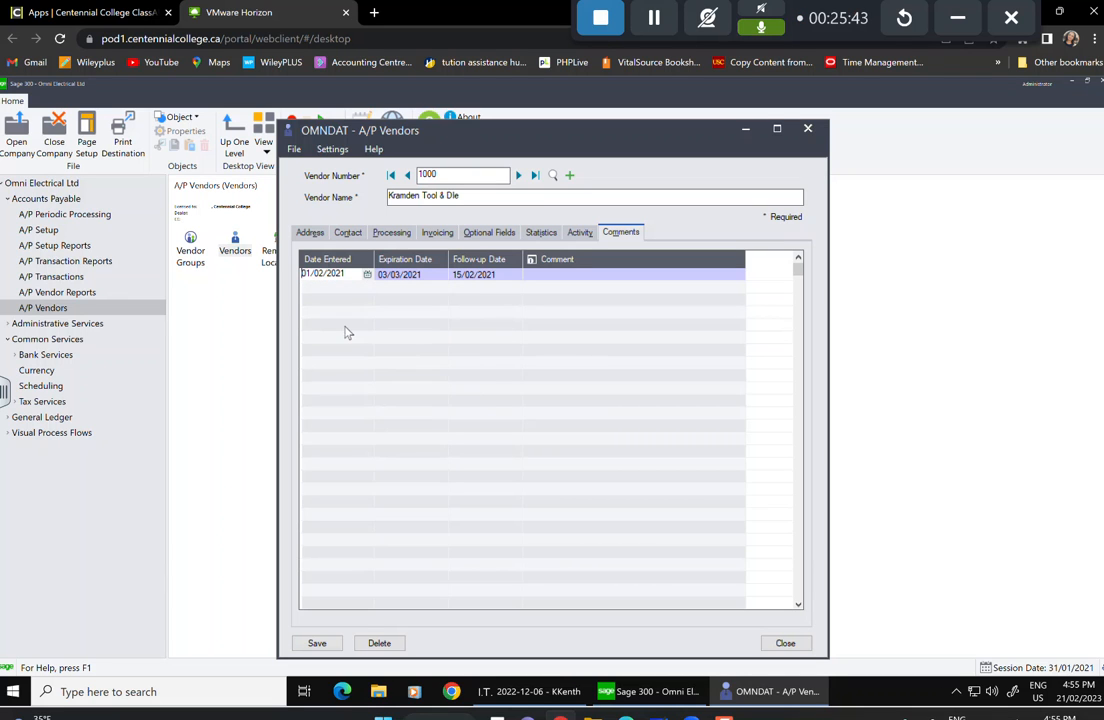
{"action": "left_click", "coordinate": [367, 276]}
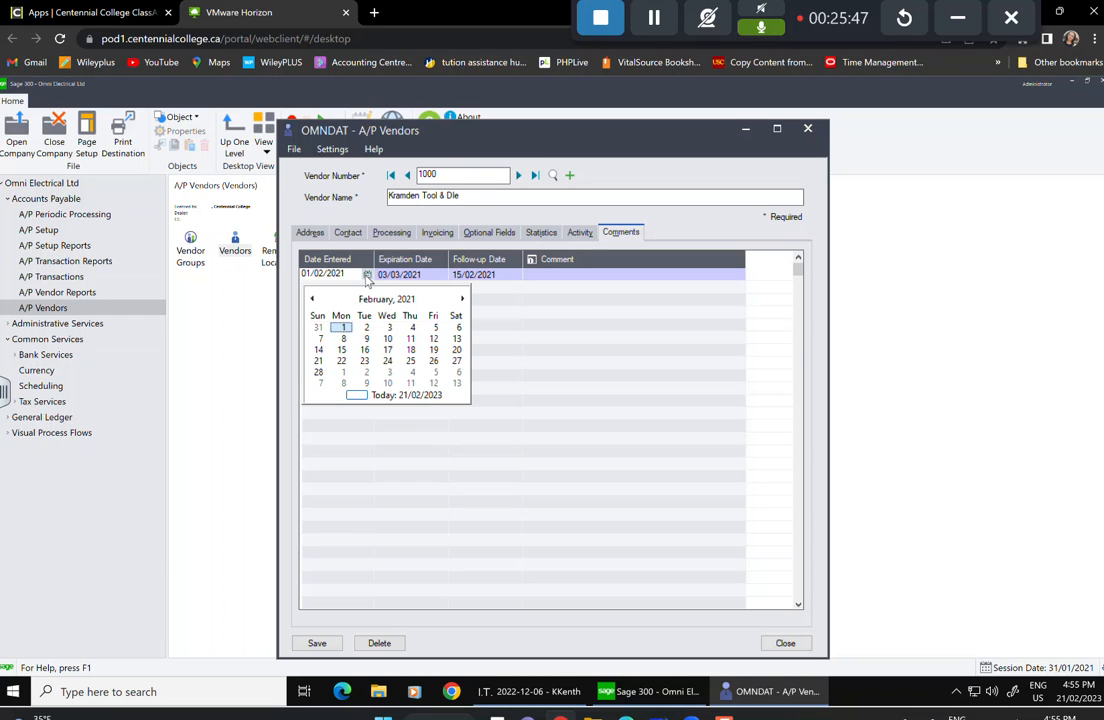
{"action": "left_click", "coordinate": [345, 329]}
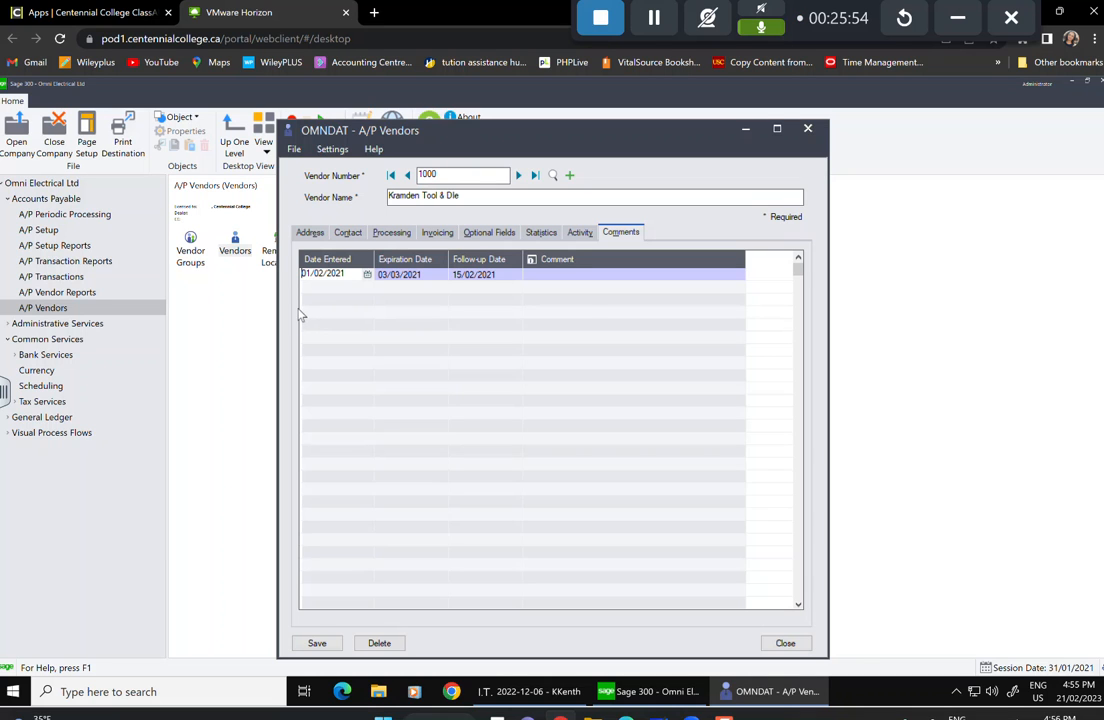
{"action": "left_click", "coordinate": [542, 280]}
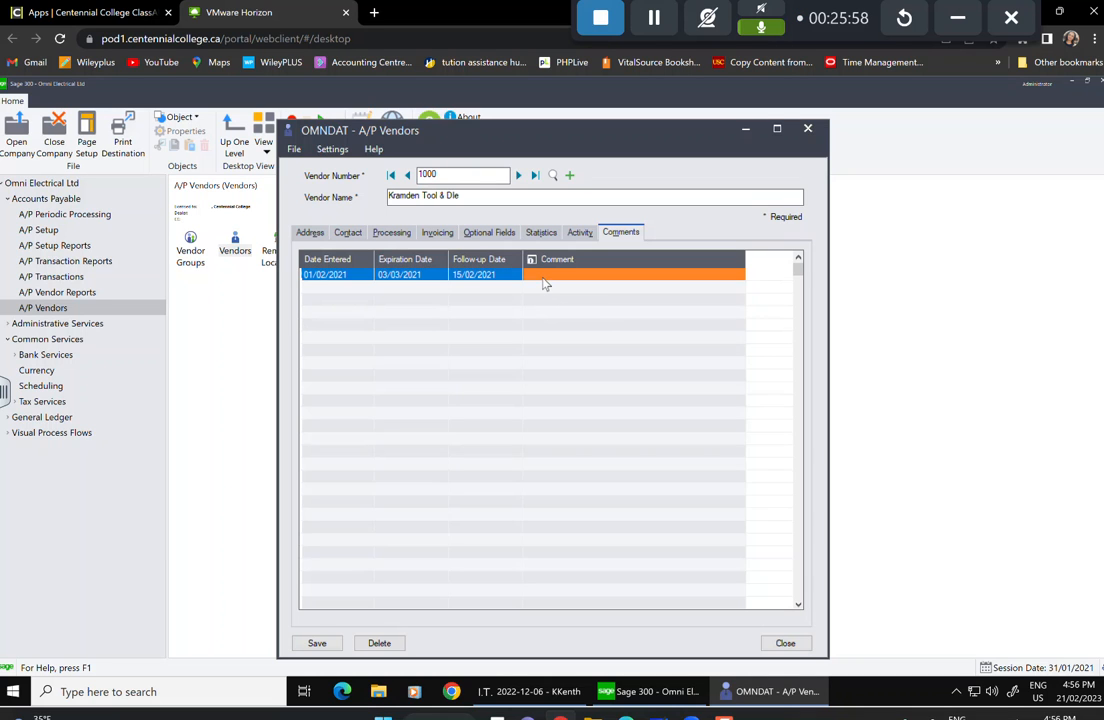
Write a comment to call the contact about his new line of products, then save vendor 1000.
{"action": "type", "text": "RA"}
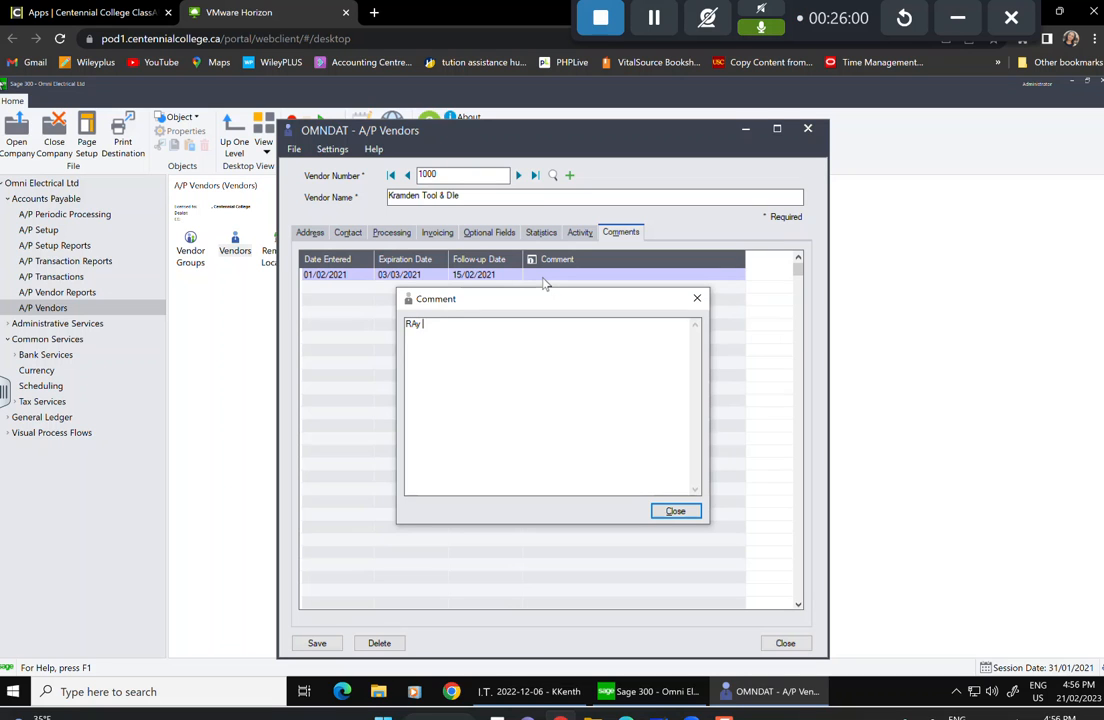
{"action": "type", "text": "y"}
{"action": "key", "text": "BackSpace"}
{"action": "key", "text": "BackSpace"}
{"action": "key", "text": "BackSpace"}
{"action": "type", "text": "Call RAy REgardign "}
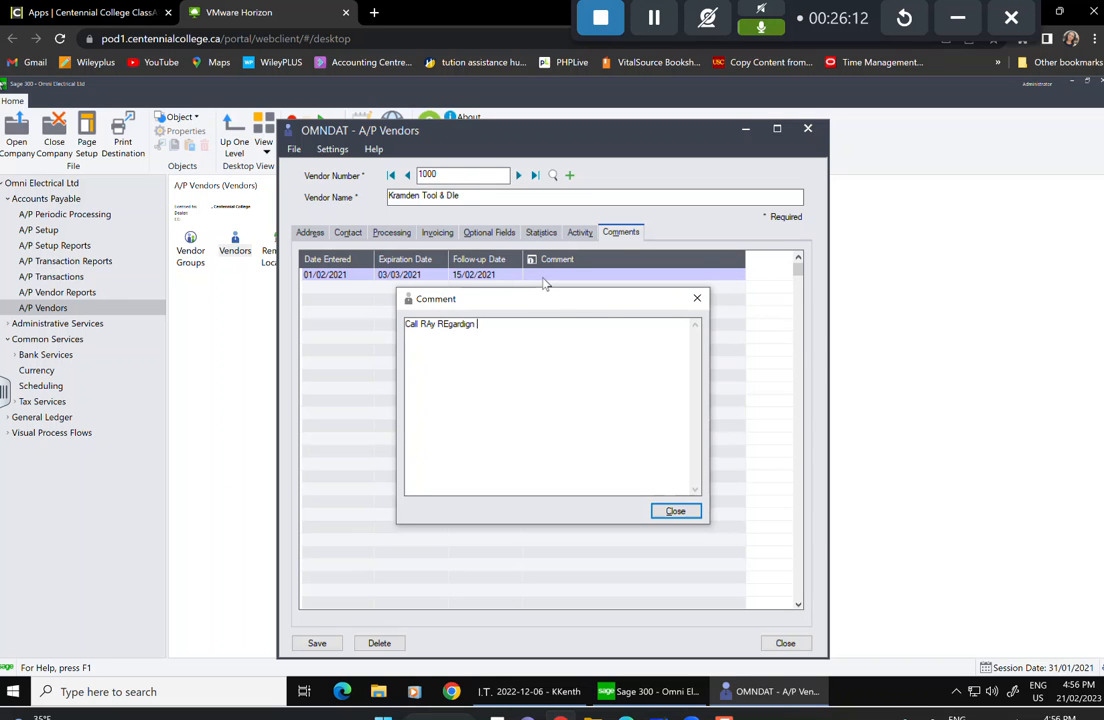
{"action": "type", "text": "his nes"}
{"action": "key", "text": "BackSpace"}
{"action": "type", "text": "w line of products"}
{"action": "left_click", "coordinate": [672, 513]}
{"action": "left_click", "coordinate": [317, 641]}
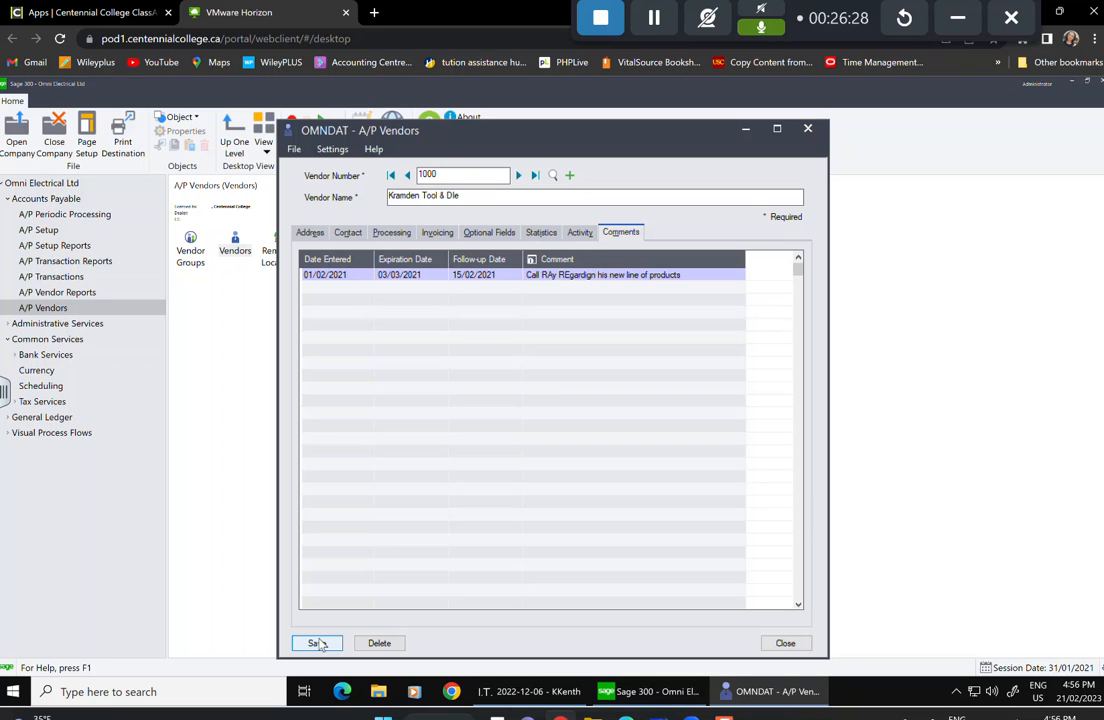
Create new vendor 1020 named 'The Offcie Depot' and assign group ECN.
{"action": "left_click", "coordinate": [552, 176]}
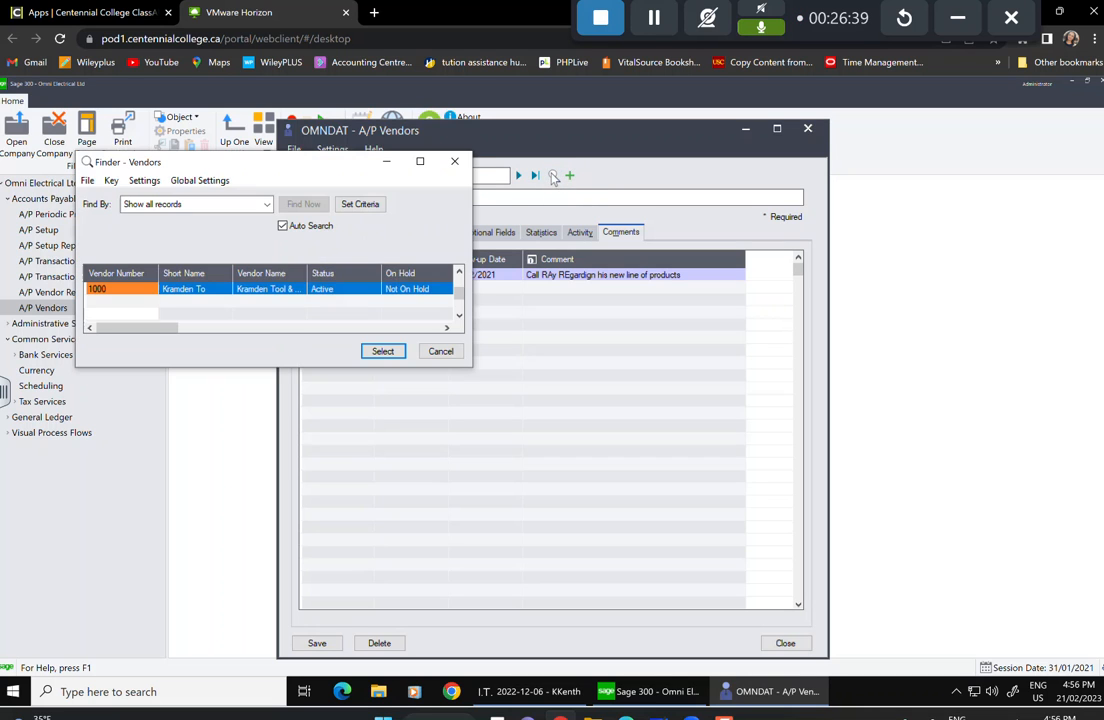
{"action": "left_click", "coordinate": [441, 351]}
{"action": "left_click", "coordinate": [569, 176]}
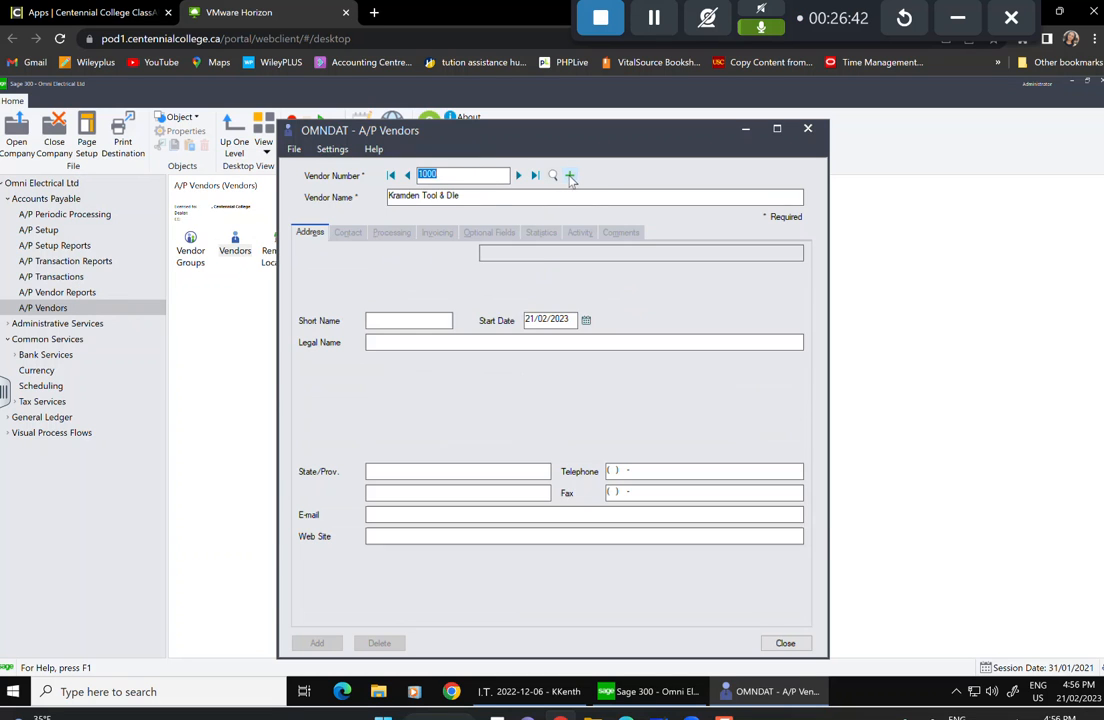
{"action": "type", "text": "1020"}
{"action": "key", "text": "Tab"}
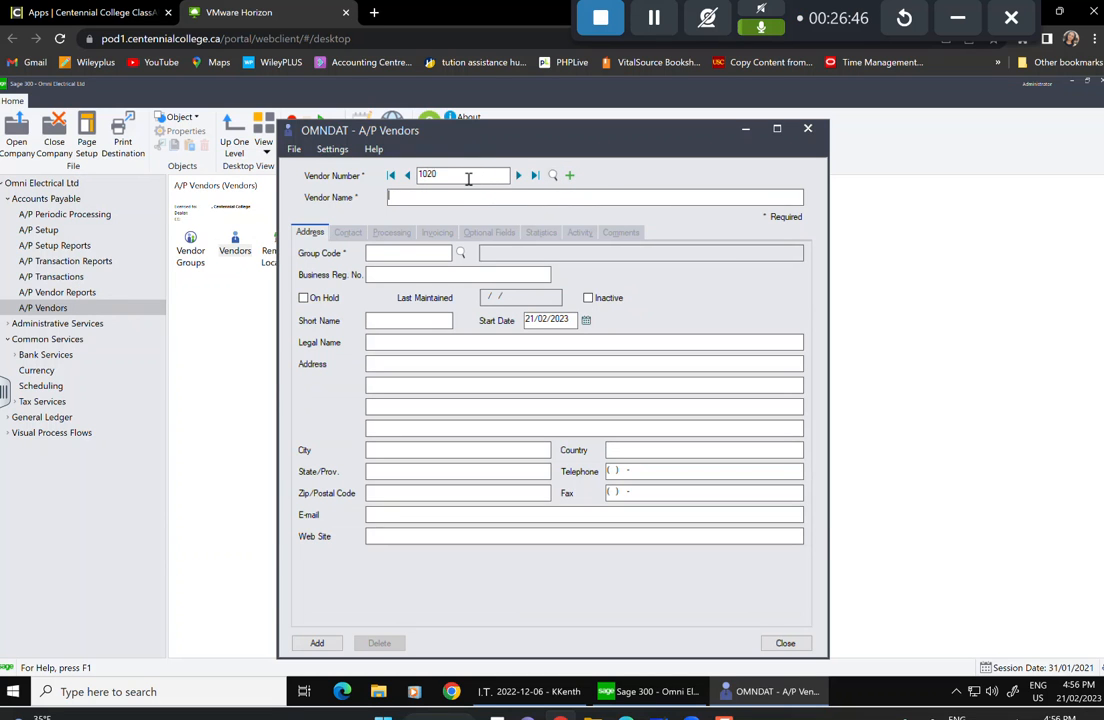
{"action": "type", "text": "The Offcie Depot"}
{"action": "left_click", "coordinate": [461, 254]}
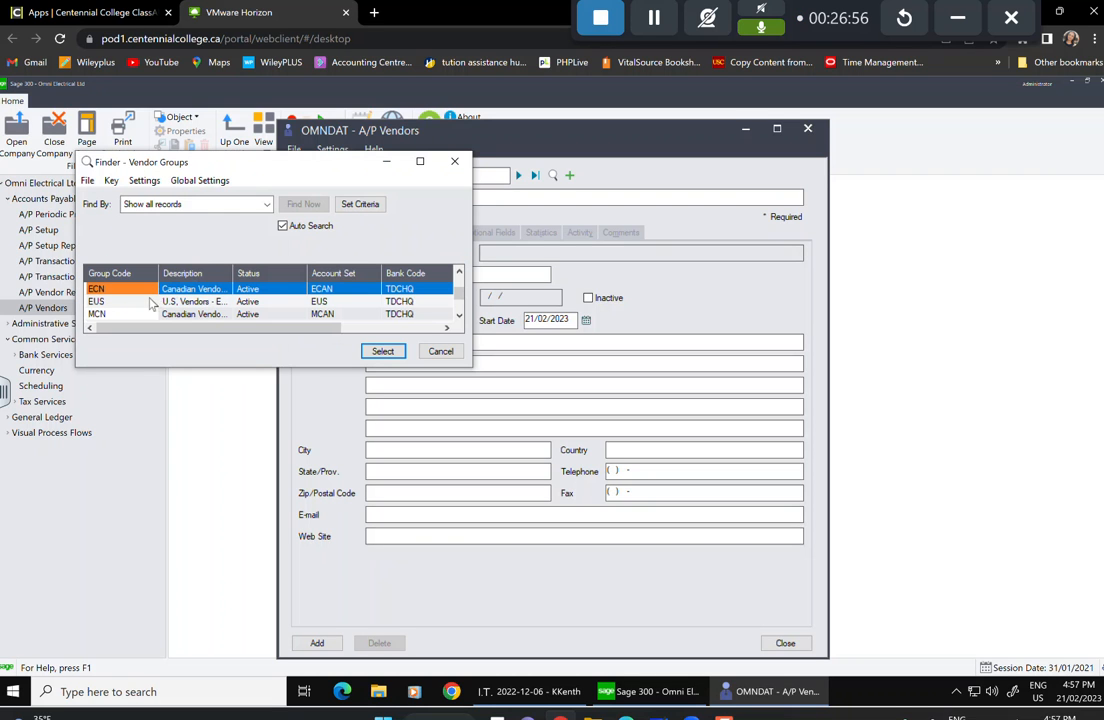
{"action": "left_click", "coordinate": [382, 351]}
{"action": "key", "text": "Tab"}
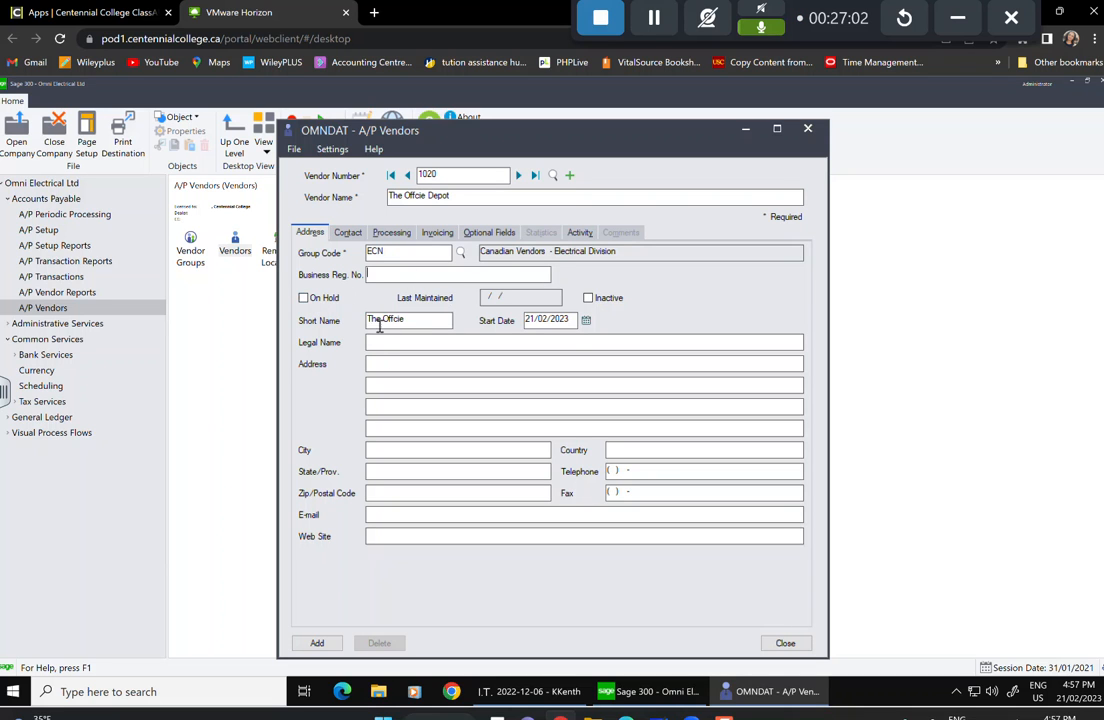
Set vendor 1020's start date to 15 March 1998 using the calendar's year and month views.
{"action": "left_click", "coordinate": [586, 320]}
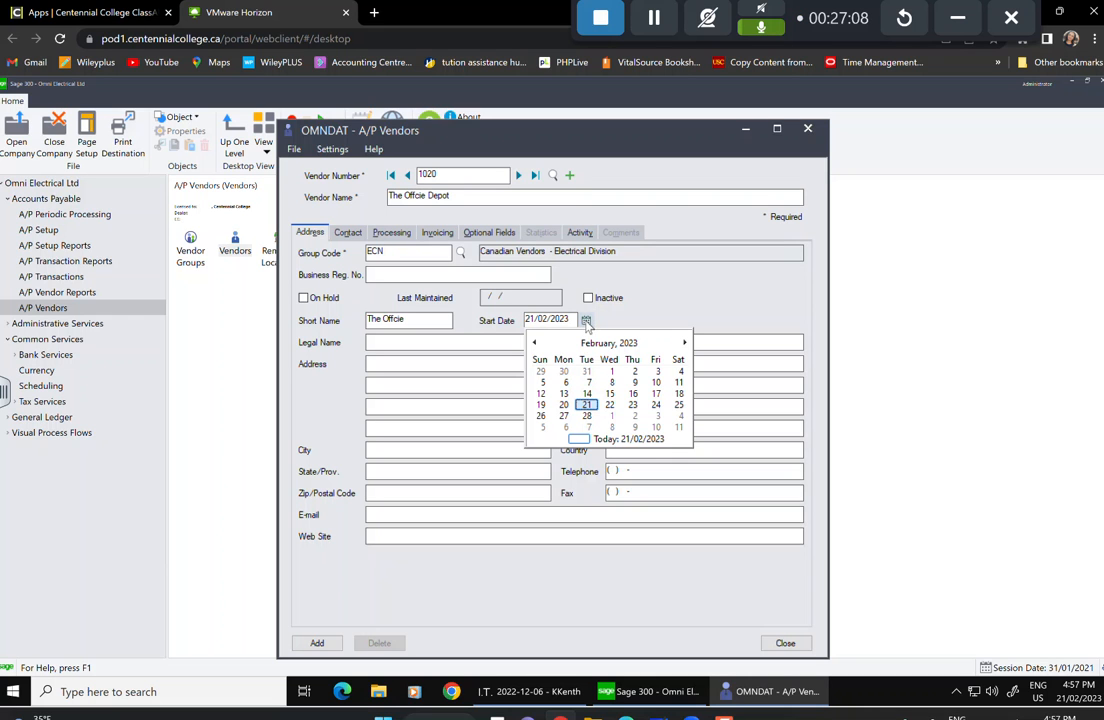
{"action": "left_click", "coordinate": [535, 343]}
{"action": "left_click", "coordinate": [535, 343]}
{"action": "left_click", "coordinate": [535, 343]}
{"action": "left_click", "coordinate": [535, 343]}
{"action": "left_click", "coordinate": [535, 343]}
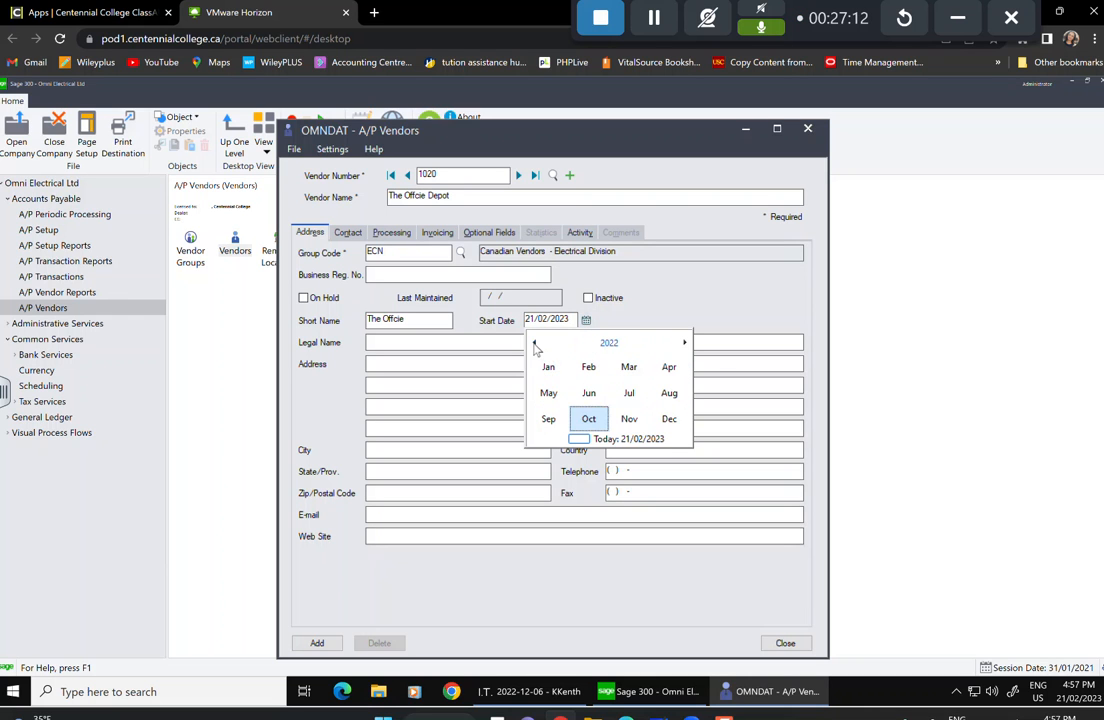
{"action": "left_click", "coordinate": [535, 343]}
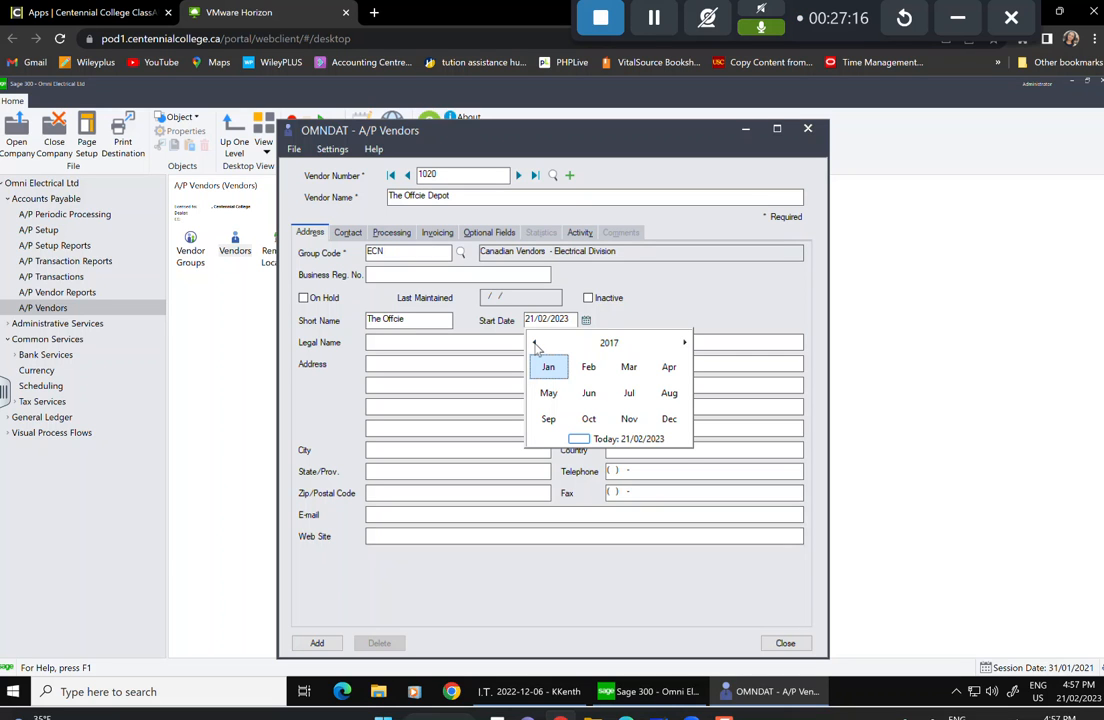
{"action": "left_click", "coordinate": [607, 345]}
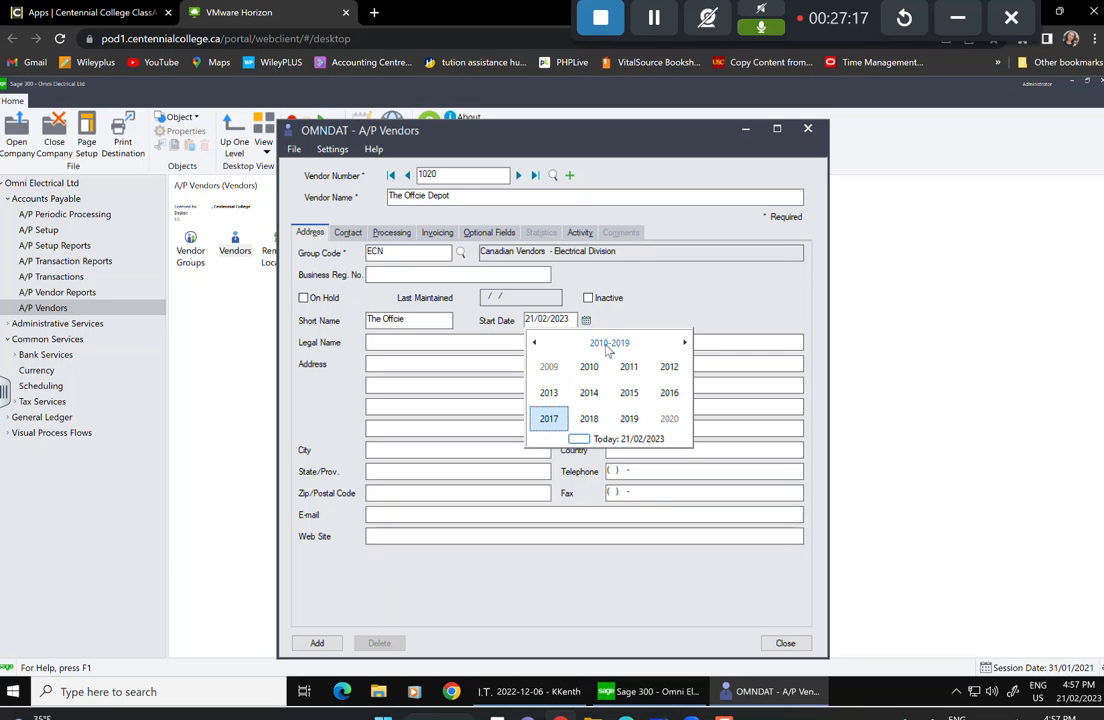
{"action": "left_click", "coordinate": [552, 368]}
{"action": "left_click", "coordinate": [552, 368]}
{"action": "left_click", "coordinate": [552, 370]}
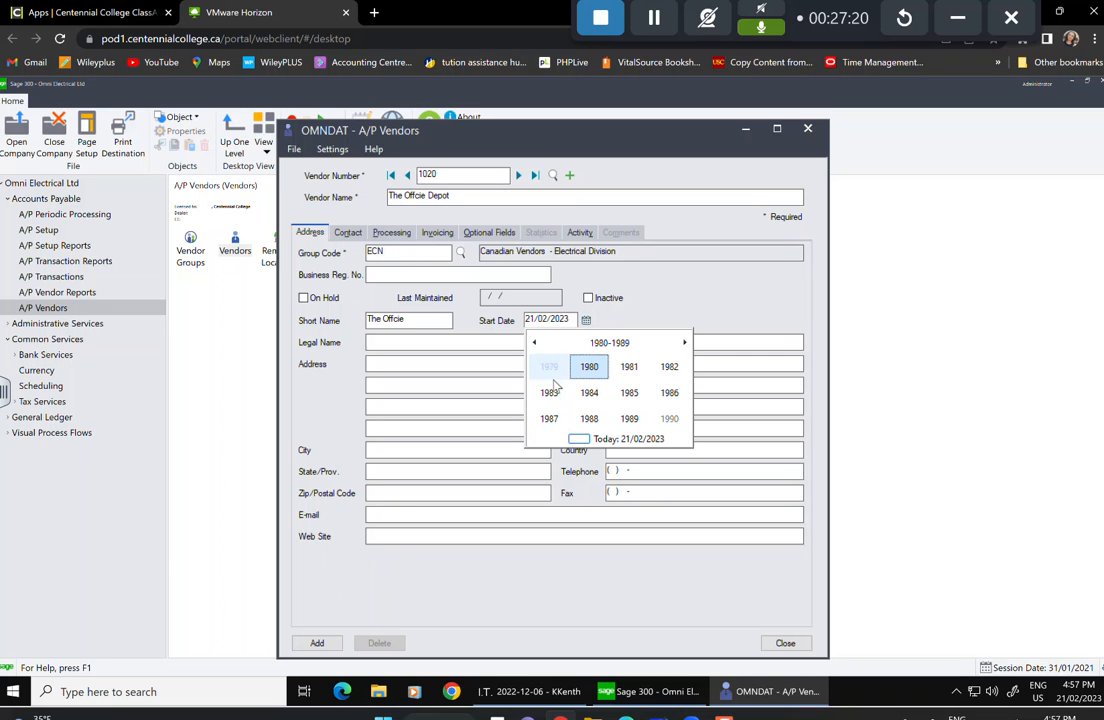
{"action": "scroll", "coordinate": [619, 418], "scroll_direction": "down", "scroll_amount": 1}
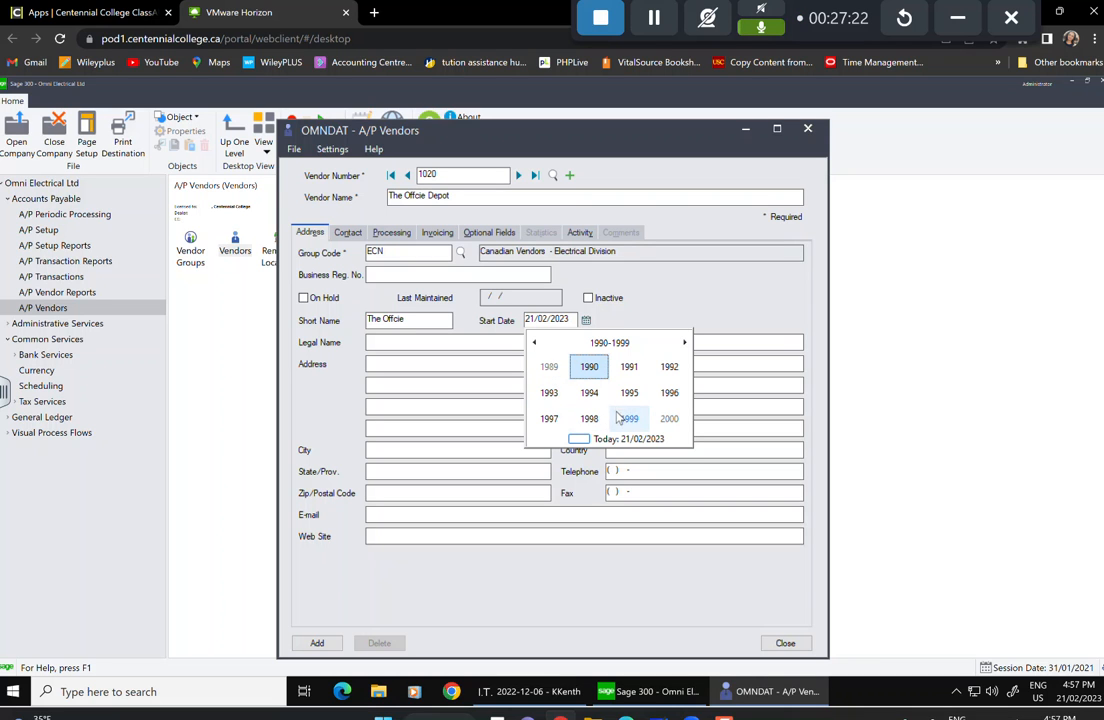
{"action": "left_click", "coordinate": [589, 418]}
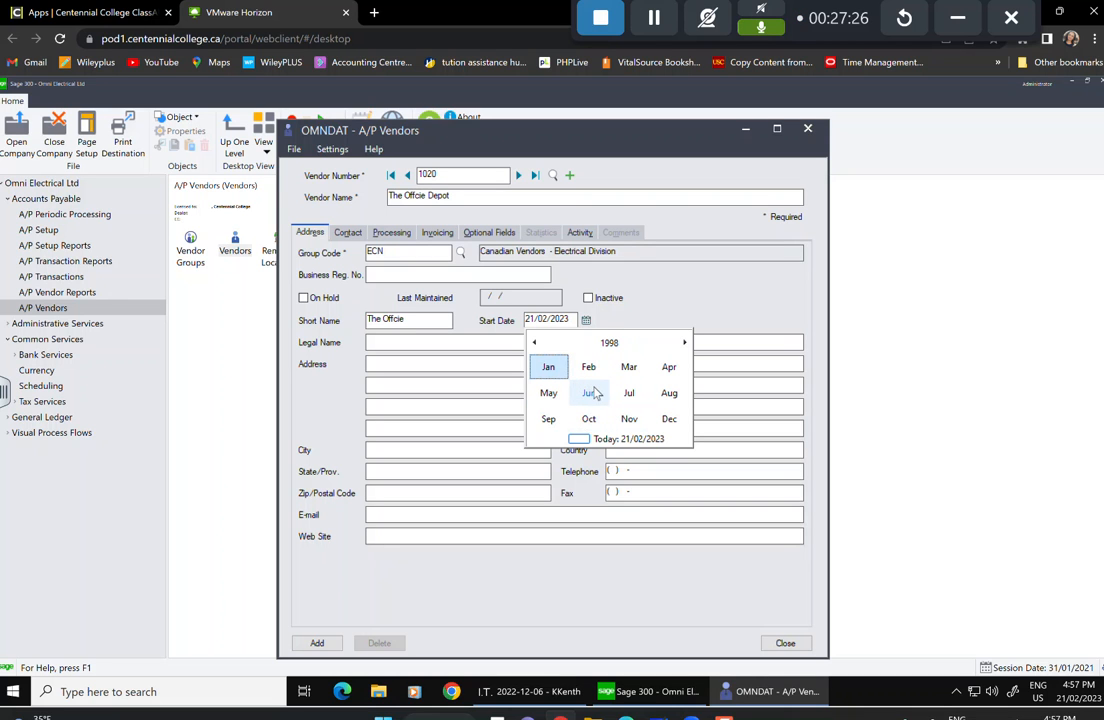
{"action": "left_click", "coordinate": [629, 368]}
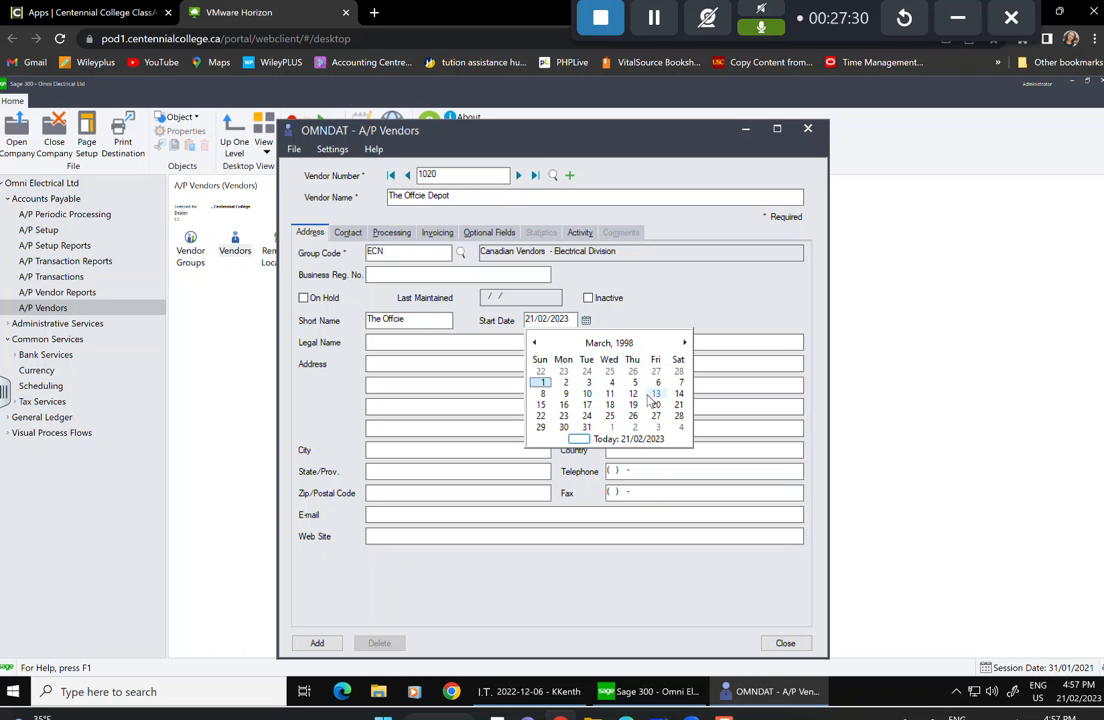
{"action": "left_click", "coordinate": [546, 405]}
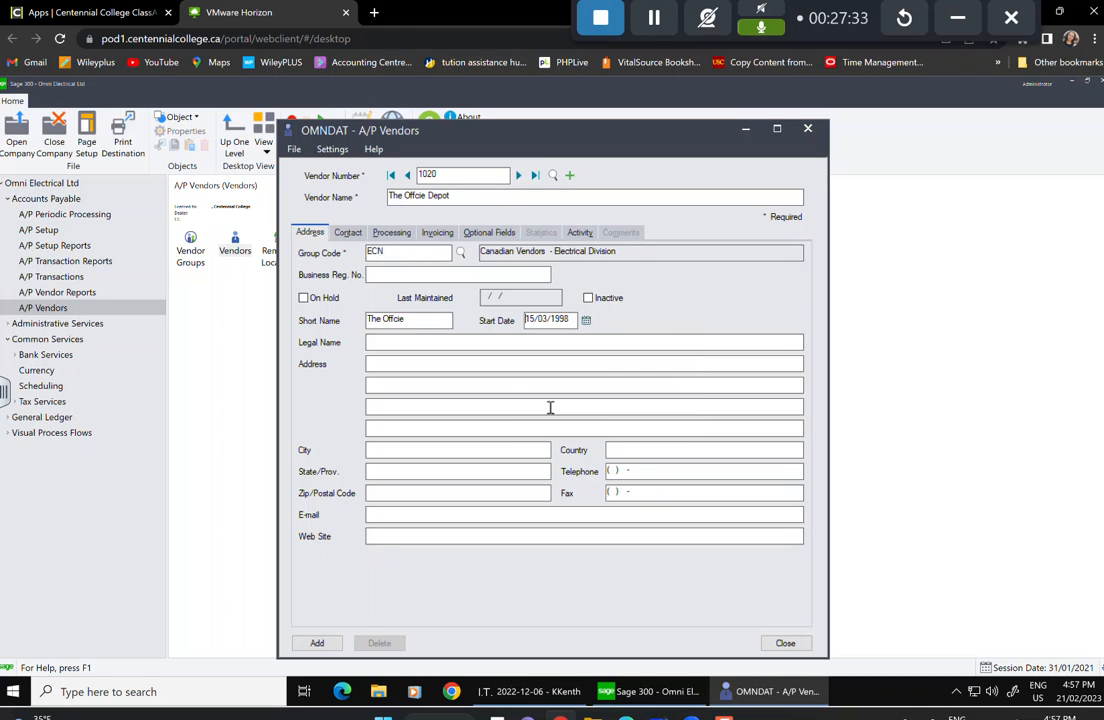
Enter the vendor's street address in Address line 1, correcting the typo in 'Avenue'.
{"action": "left_click", "coordinate": [432, 366]}
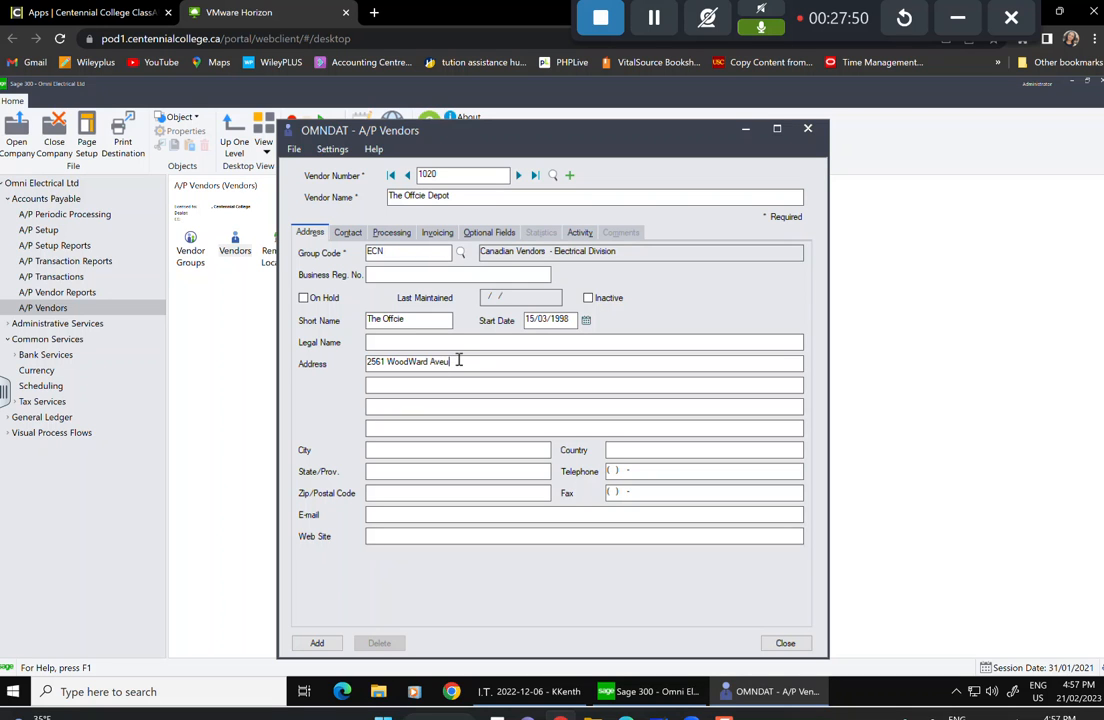
{"action": "left_click_drag", "start_coordinate": [454, 361], "coordinate": [440, 361]}
{"action": "type", "text": "enue"}
Fill in the vendor's city, province, postal code and accounts e-mail address.
{"action": "left_click", "coordinate": [430, 445]}
{"action": "type", "text": "Toronto"}
{"action": "key", "text": "Tab"}
{"action": "type", "text": "Ontario"}
{"action": "key", "text": "Tab"}
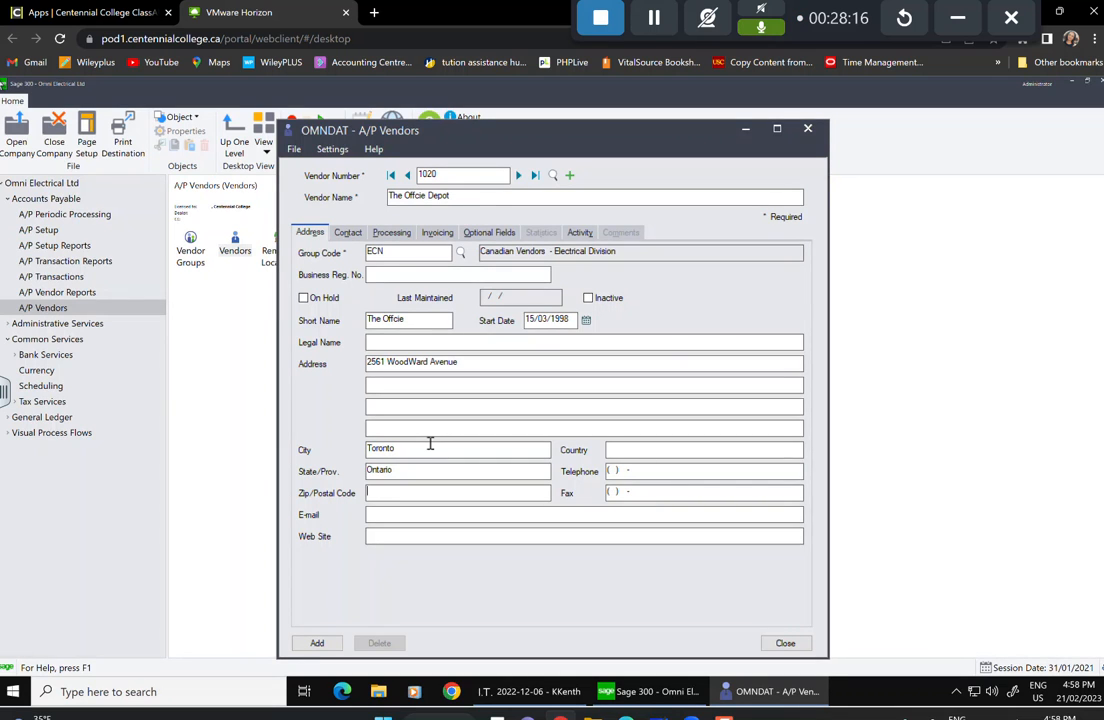
{"action": "type", "text": "M6J 2T1"}
{"action": "left_click", "coordinate": [403, 516]}
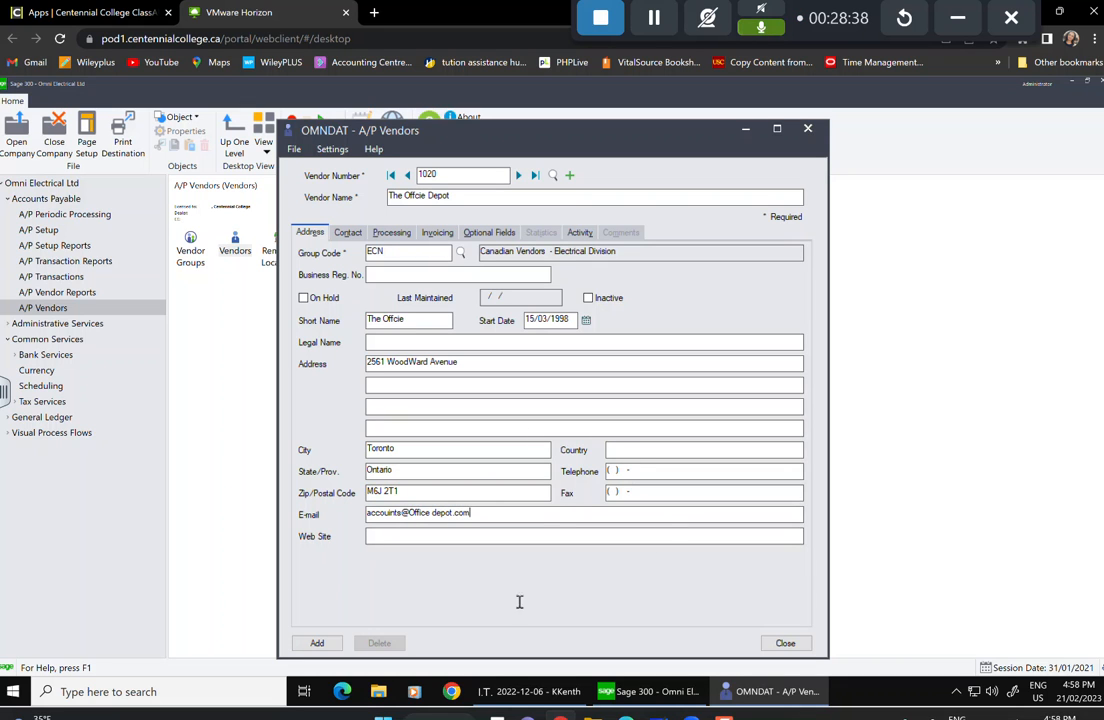
Enter the contact person's name and telephone number on the vendor's Contact tab.
{"action": "left_click", "coordinate": [347, 233]}
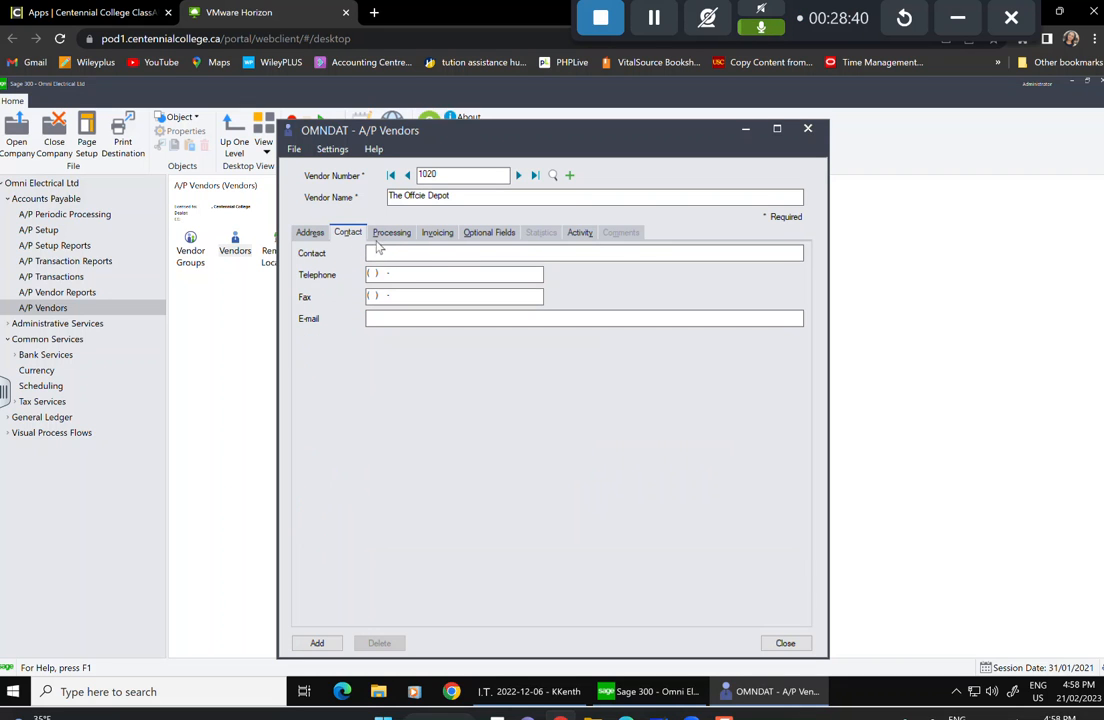
{"action": "left_click", "coordinate": [432, 253]}
{"action": "left_click", "coordinate": [375, 270]}
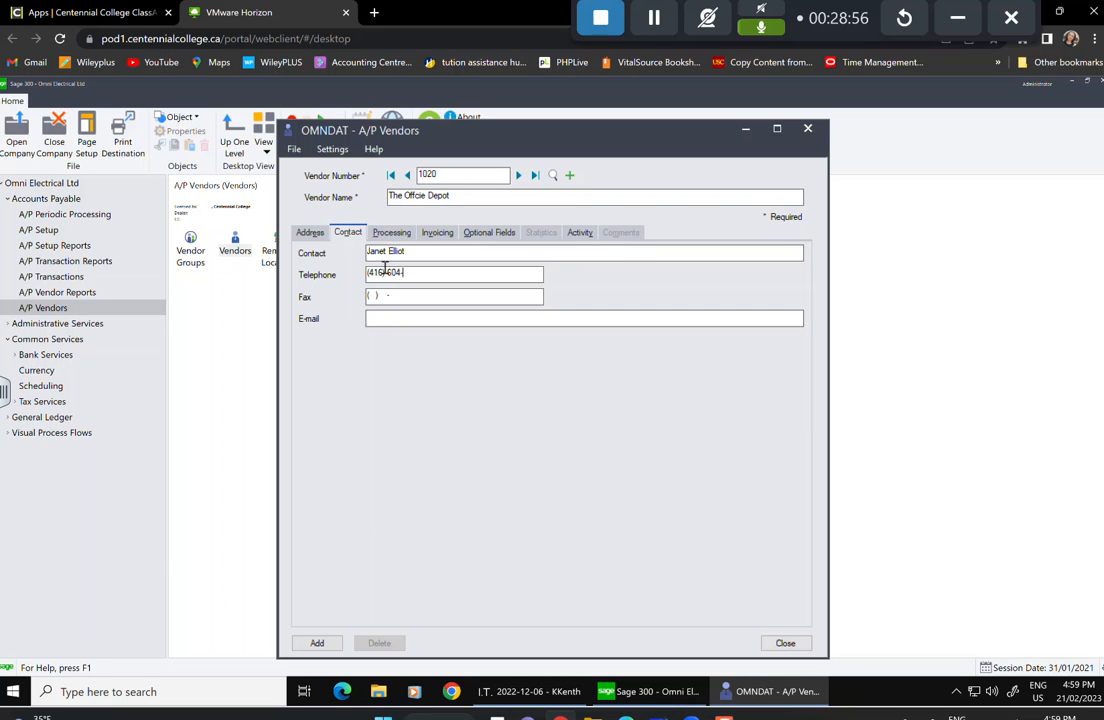
{"action": "left_click", "coordinate": [405, 234]}
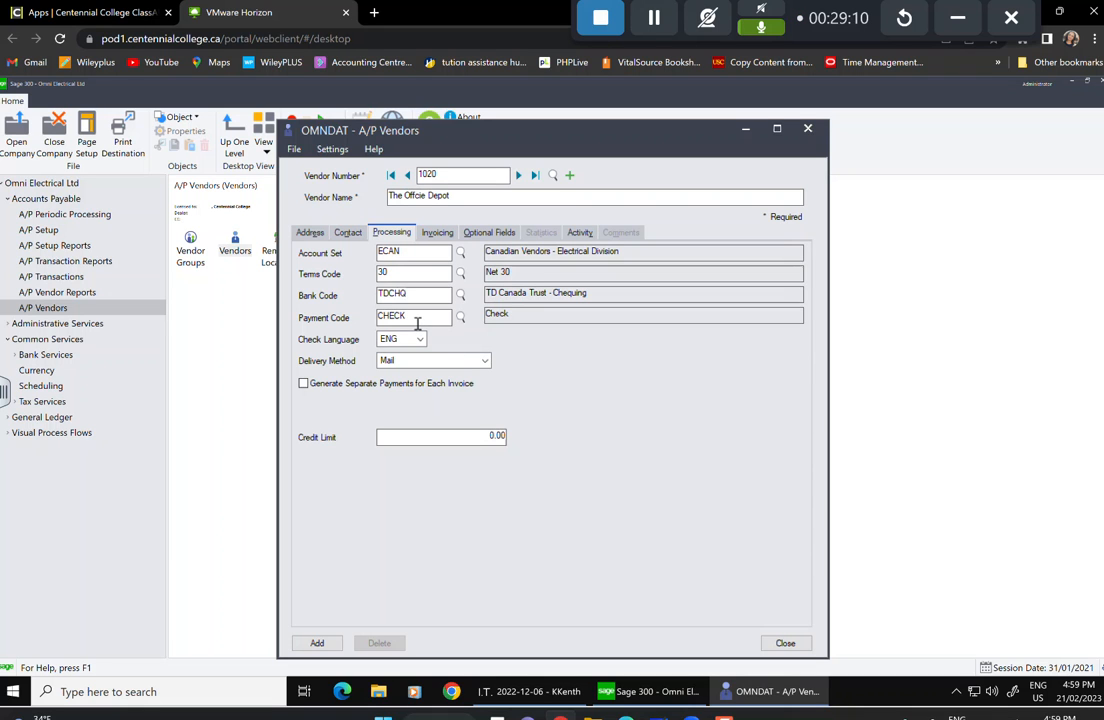
Give vendor 1020 a 2,500.00 credit limit and distribution code OFF100, Office Expense.
{"action": "left_click", "coordinate": [497, 436]}
{"action": "type", "text": "2500"}
{"action": "left_click", "coordinate": [436, 233]}
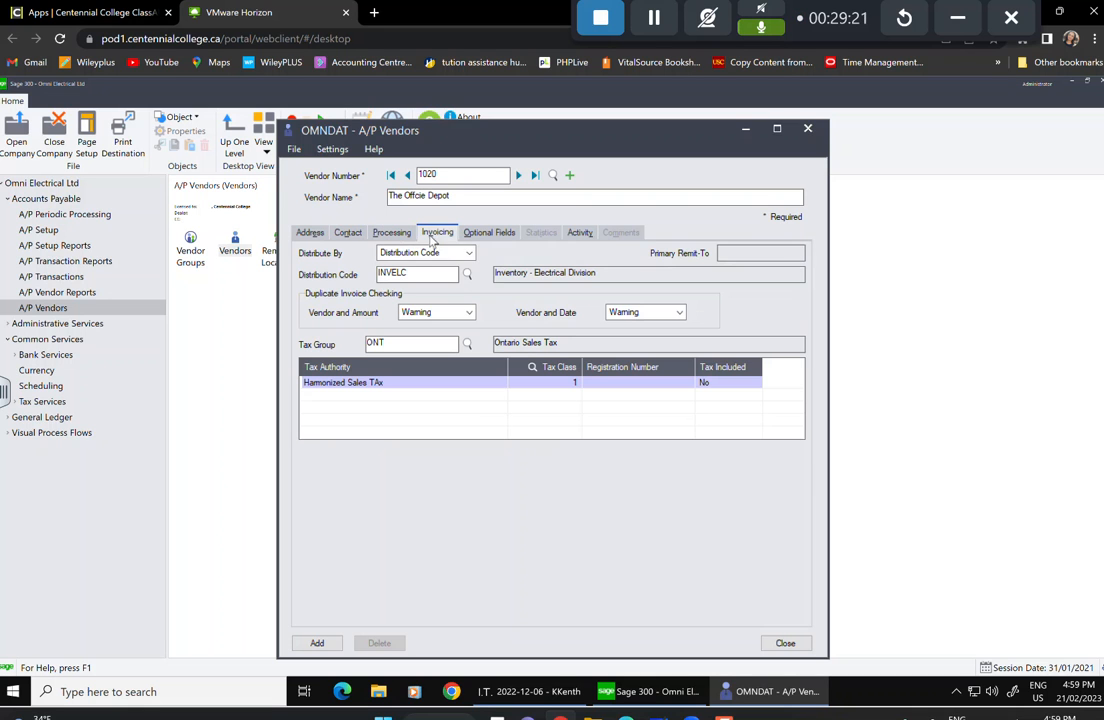
{"action": "left_click", "coordinate": [468, 275]}
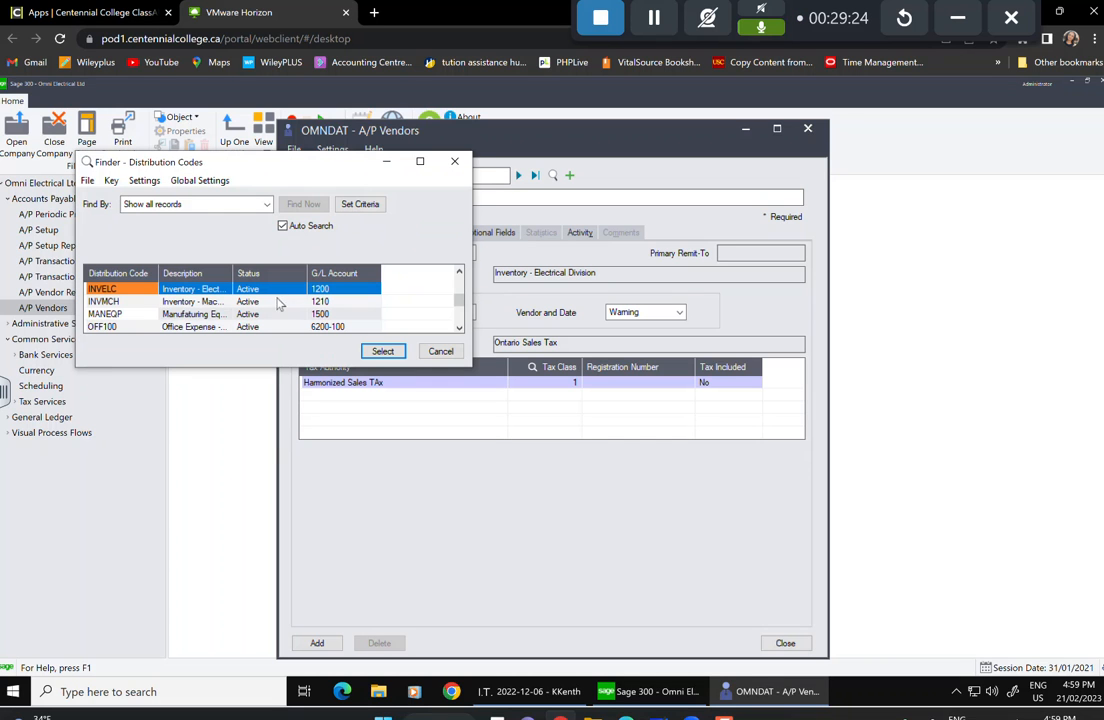
{"action": "key", "text": "Down"}
{"action": "key", "text": "Down"}
{"action": "key", "text": "Down"}
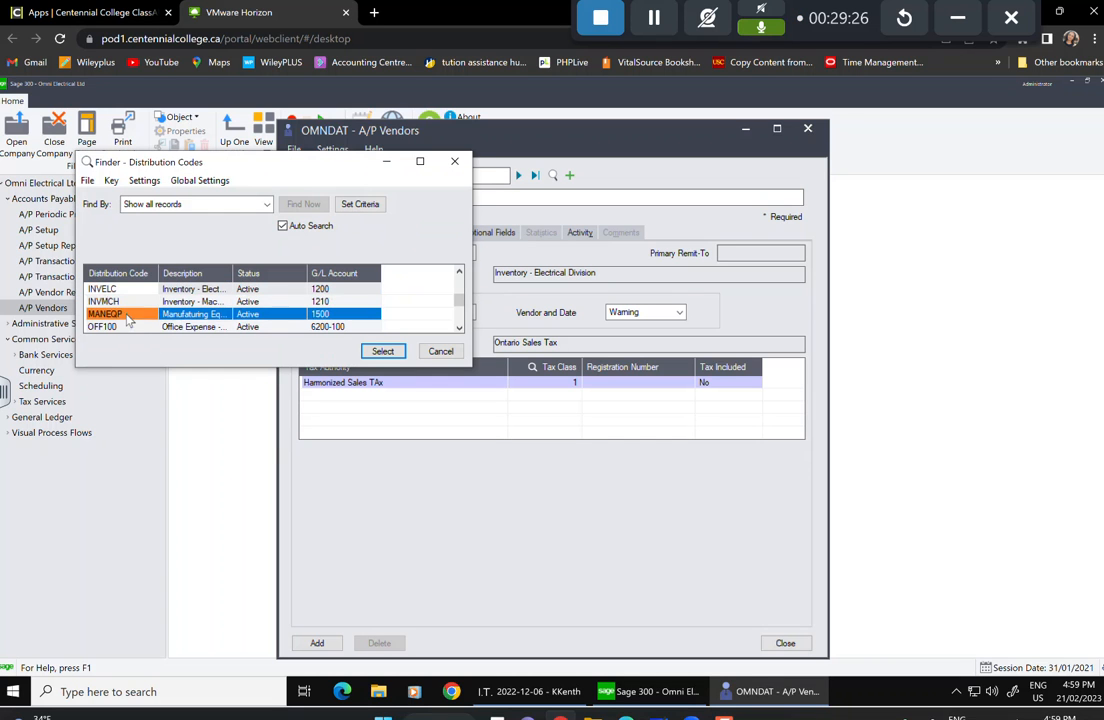
{"action": "left_click", "coordinate": [383, 352]}
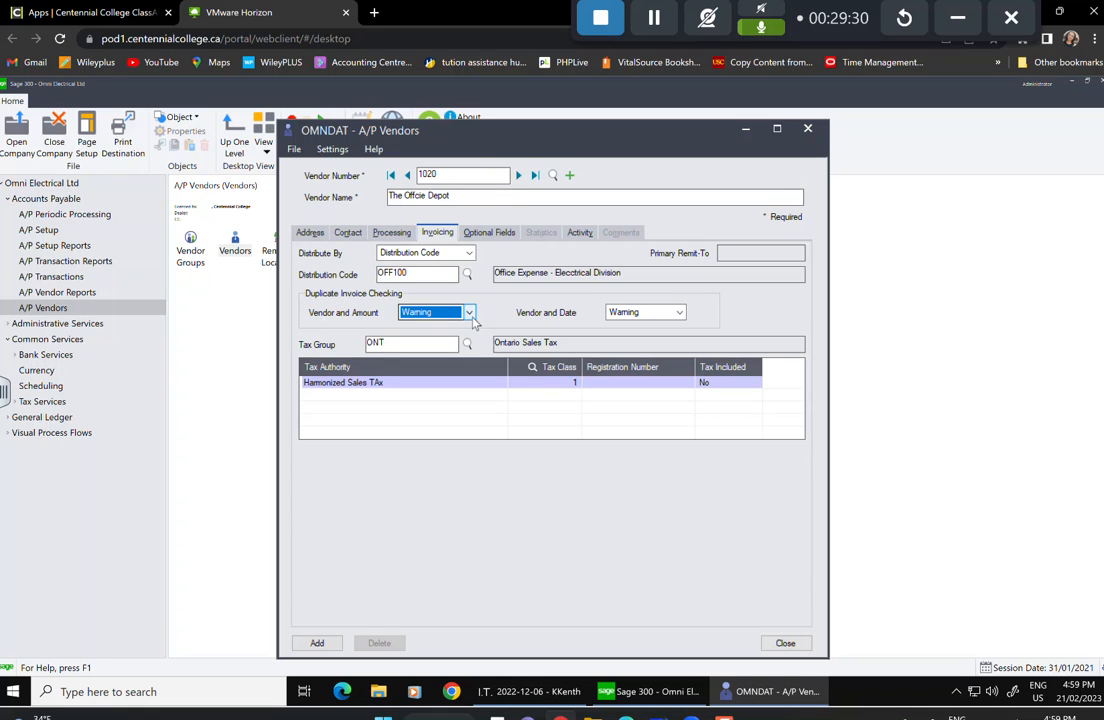
{"action": "left_click", "coordinate": [560, 383]}
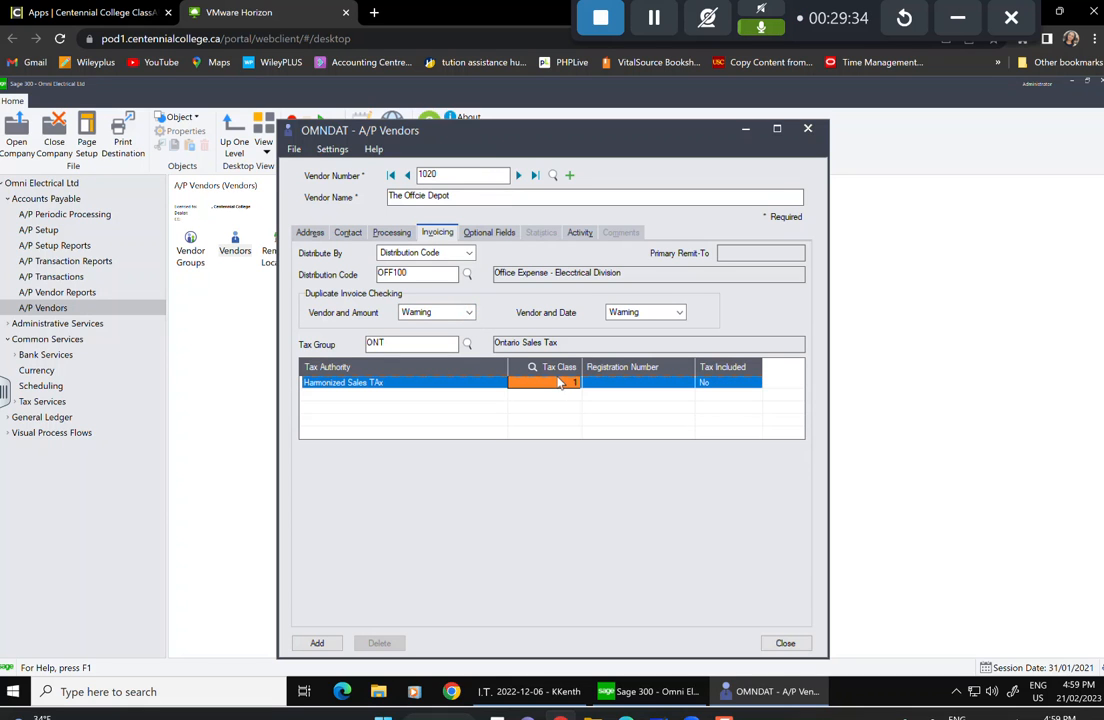
{"action": "left_click", "coordinate": [490, 236]}
Add the REGION optional field to vendor 1020.
{"action": "left_click", "coordinate": [365, 274]}
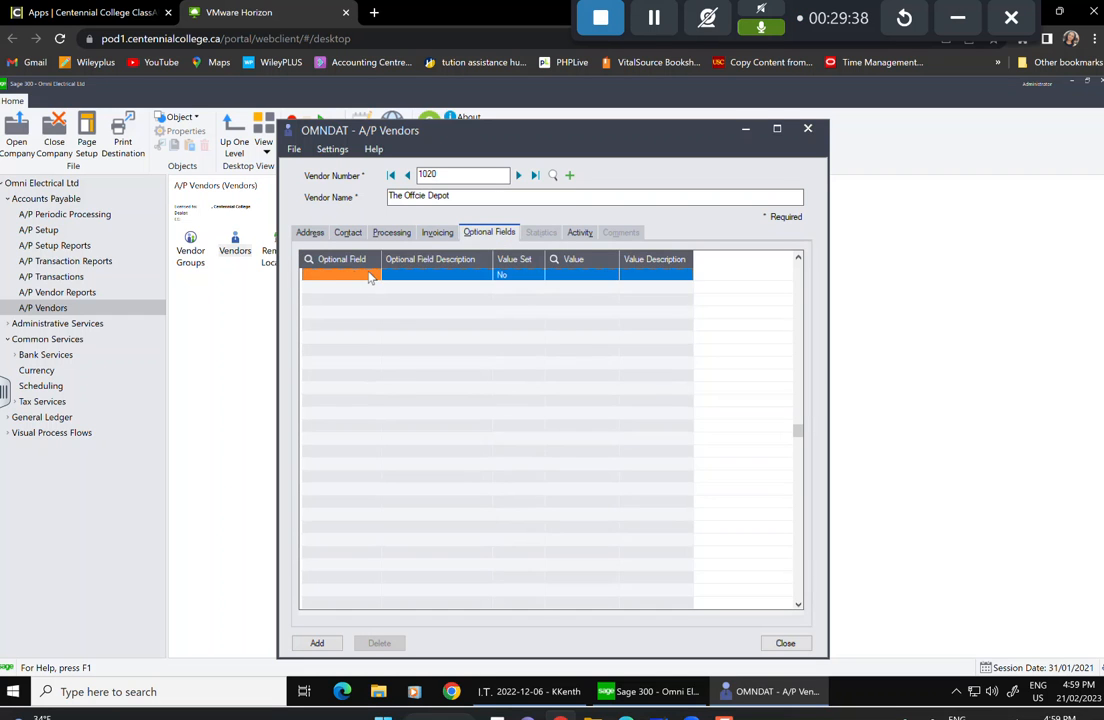
{"action": "left_click", "coordinate": [372, 274]}
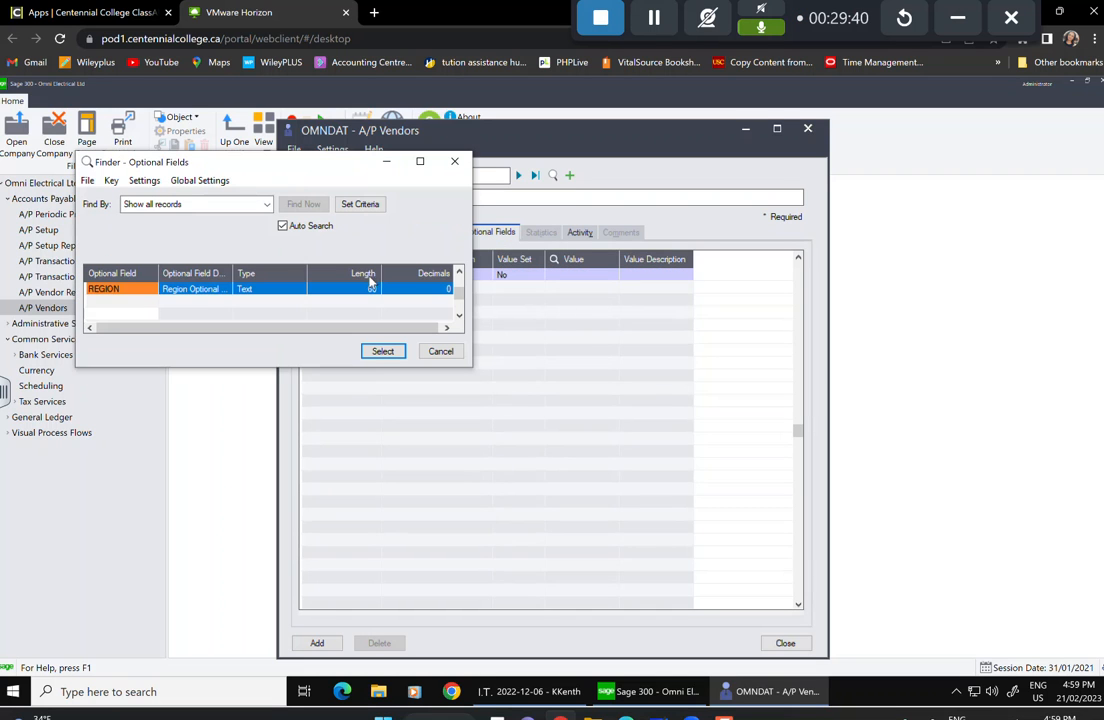
{"action": "left_click", "coordinate": [203, 292]}
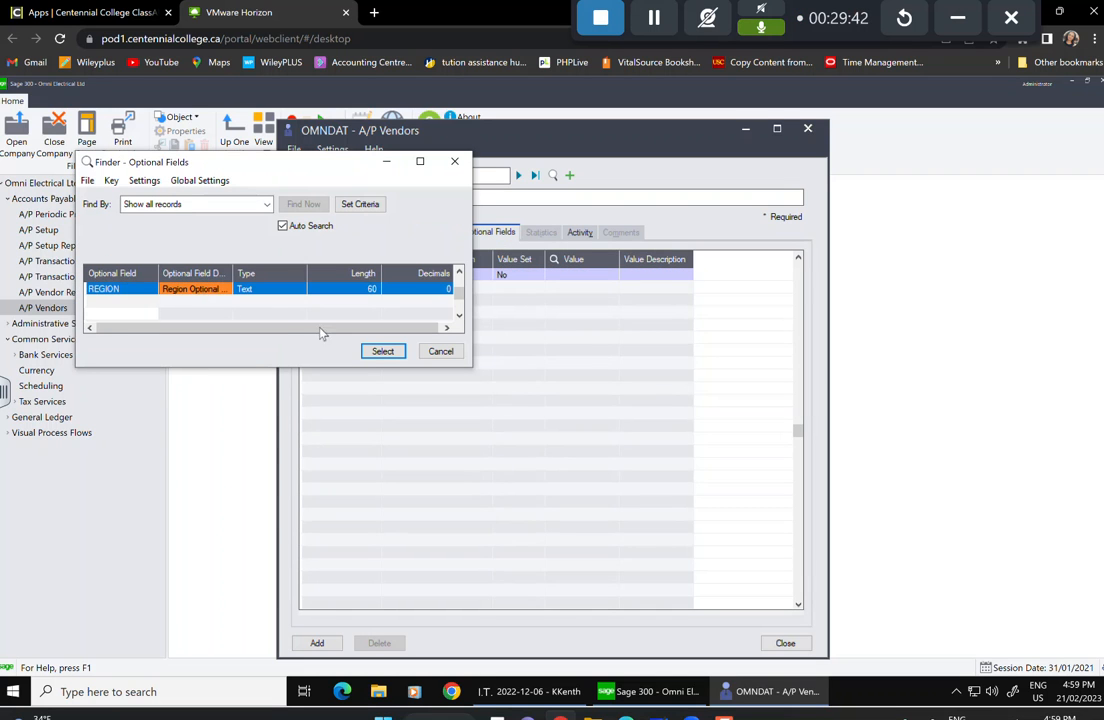
{"action": "left_click", "coordinate": [382, 351]}
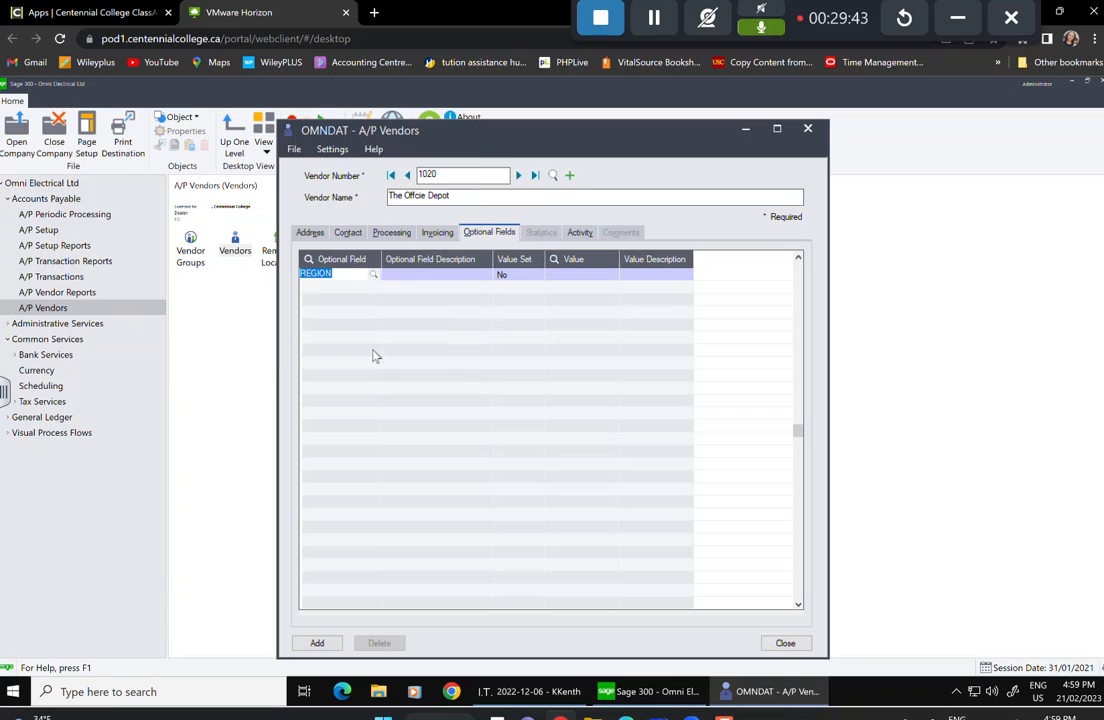
{"action": "left_click", "coordinate": [443, 281]}
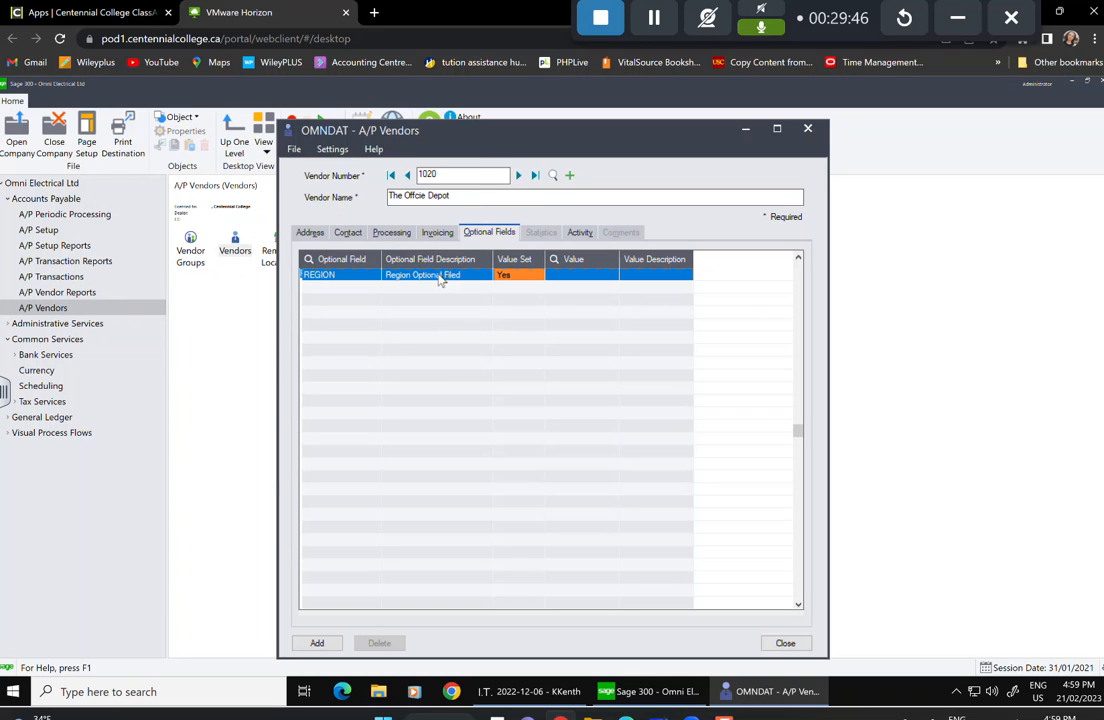
Enter the vendor's sales tax registration number and add the vendor 1020 record.
{"action": "left_click", "coordinate": [437, 233]}
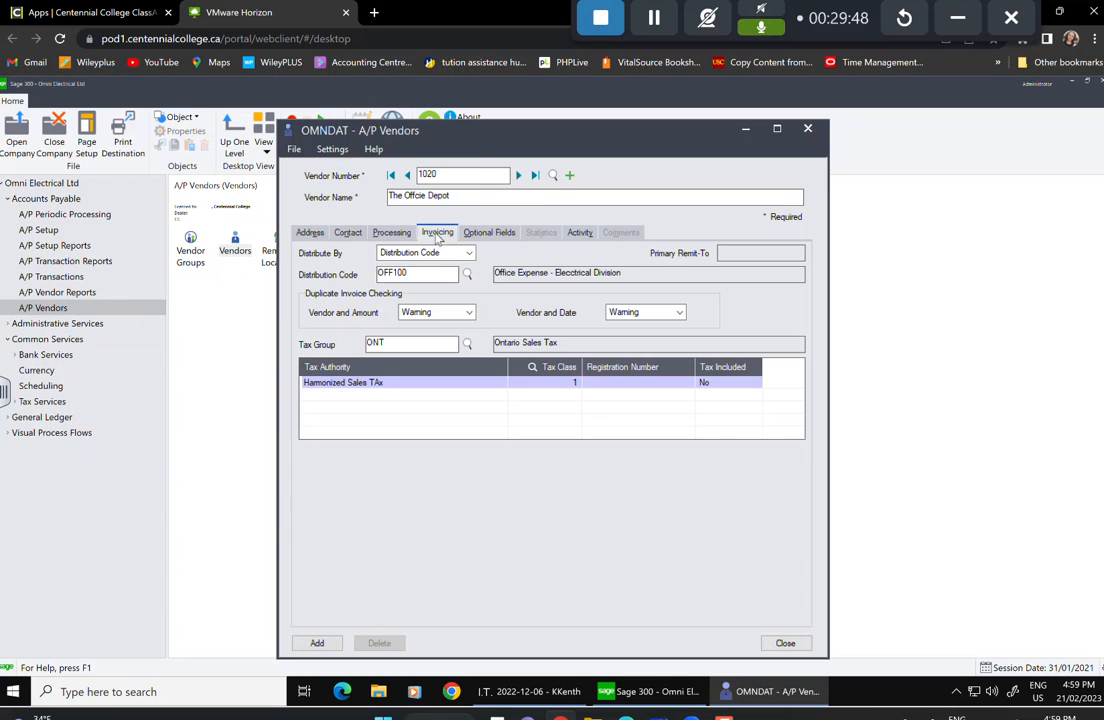
{"action": "left_click", "coordinate": [637, 383]}
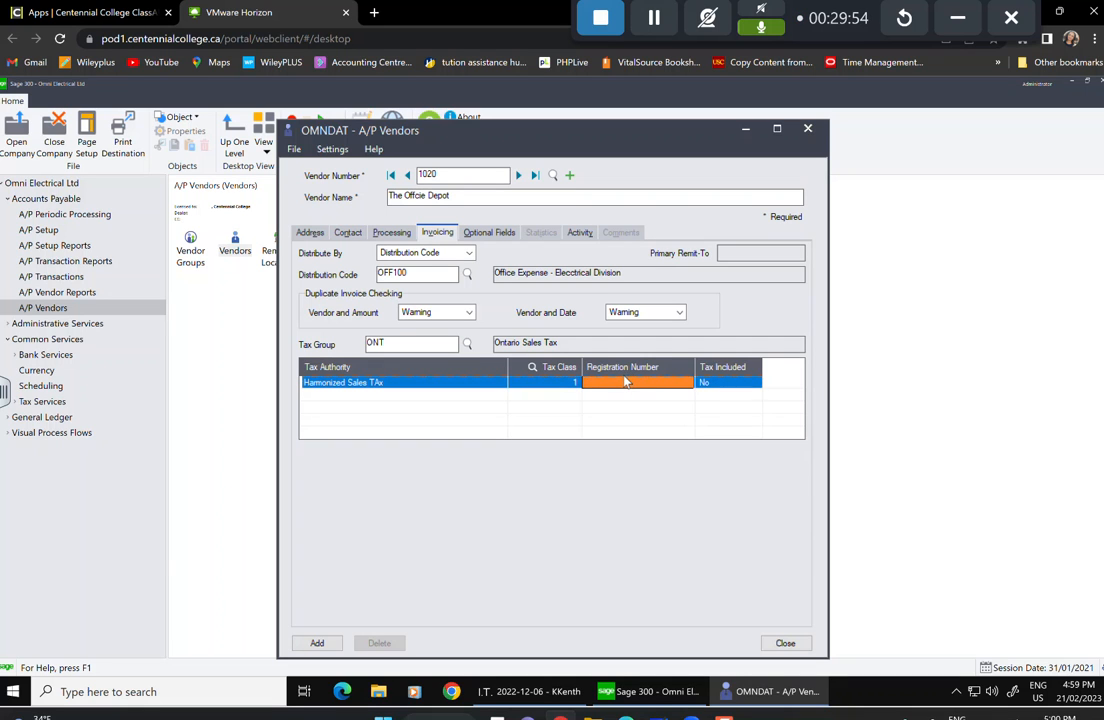
{"action": "type", "text": "123456789"}
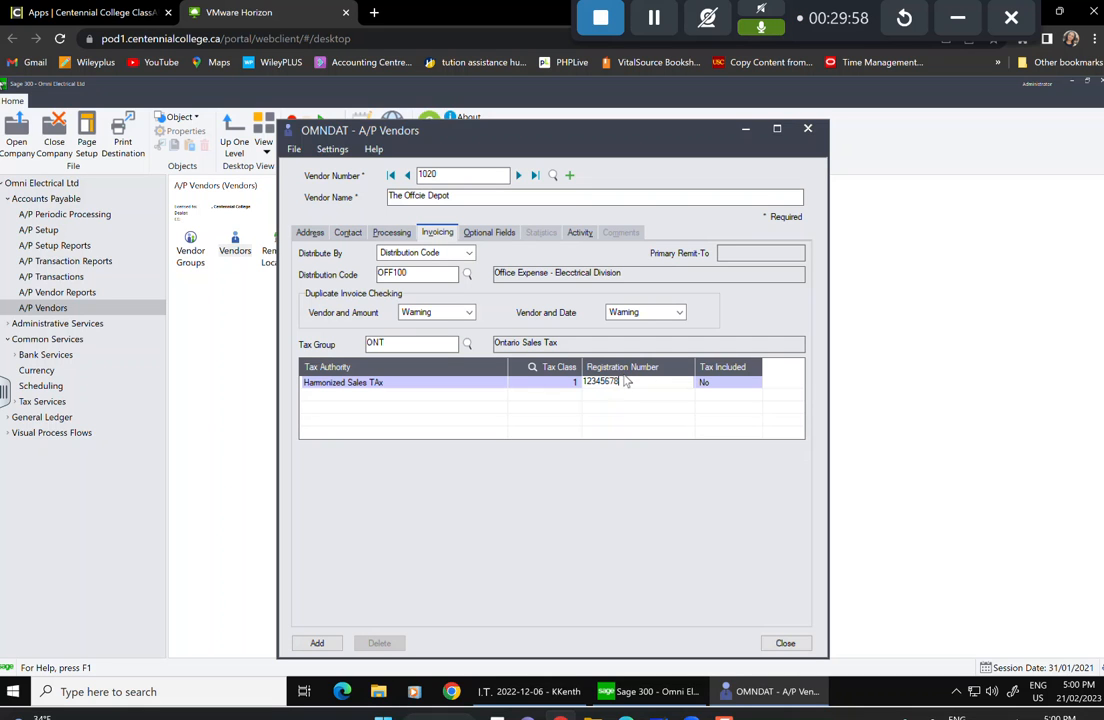
{"action": "key", "text": "Tab"}
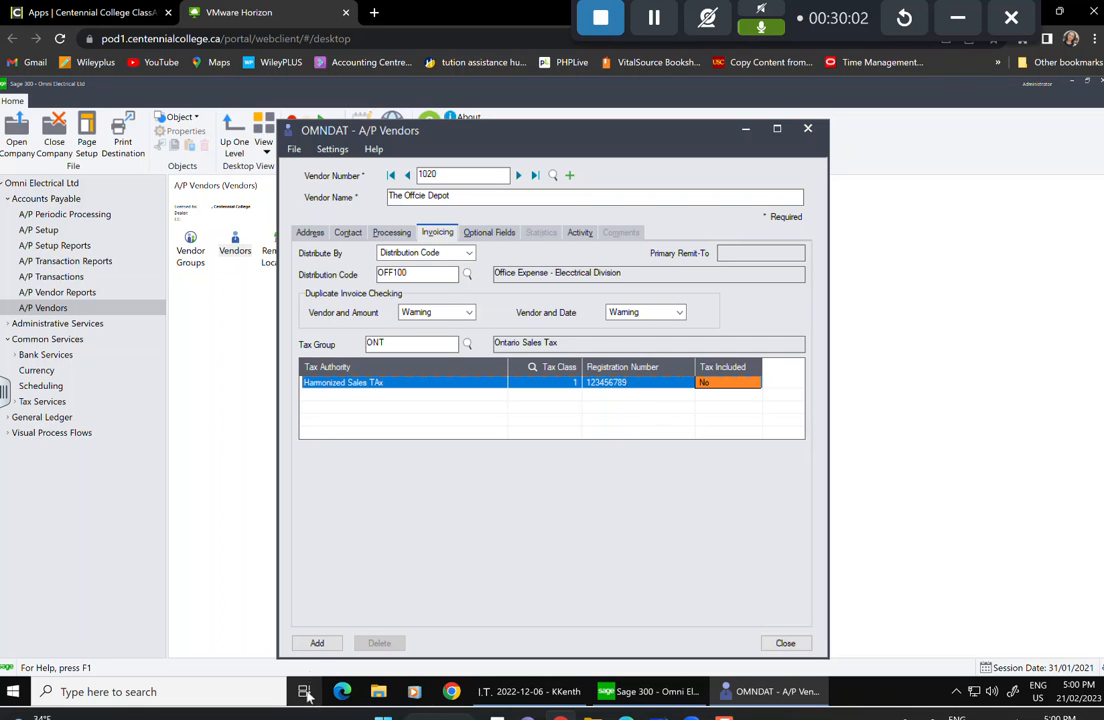
{"action": "left_click", "coordinate": [320, 646]}
Review vendor 1020's optional fields, statistics, activity and comments, then start a new vendor.
{"action": "left_click", "coordinate": [489, 230]}
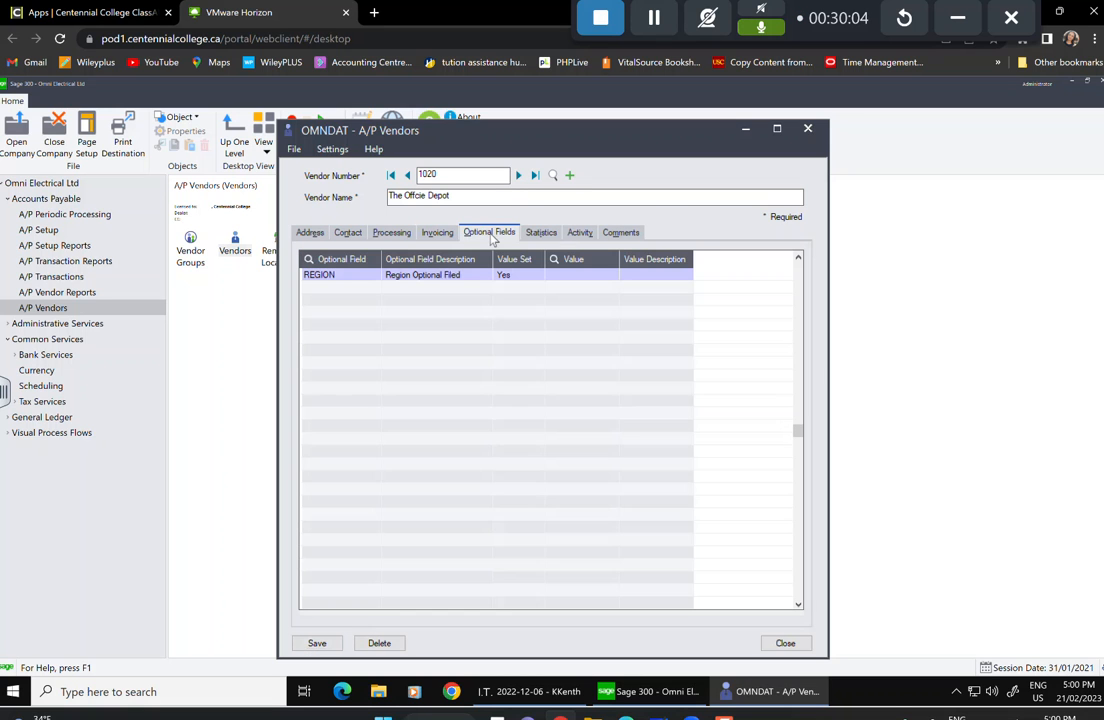
{"action": "left_click", "coordinate": [531, 232]}
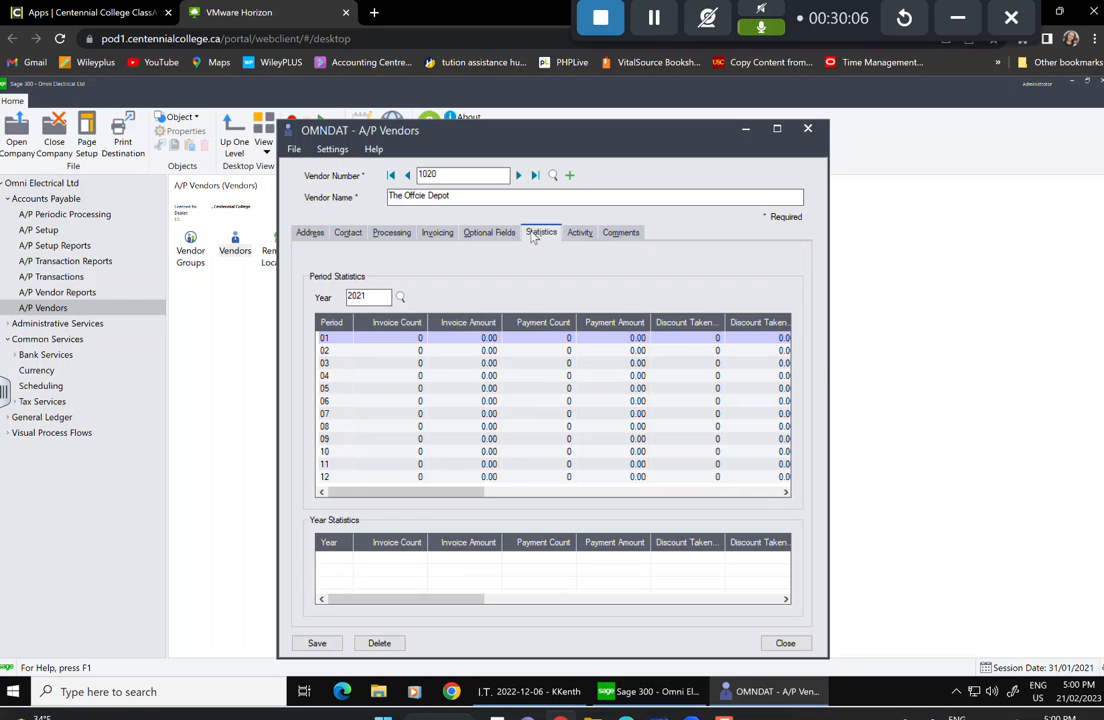
{"action": "left_click", "coordinate": [582, 232]}
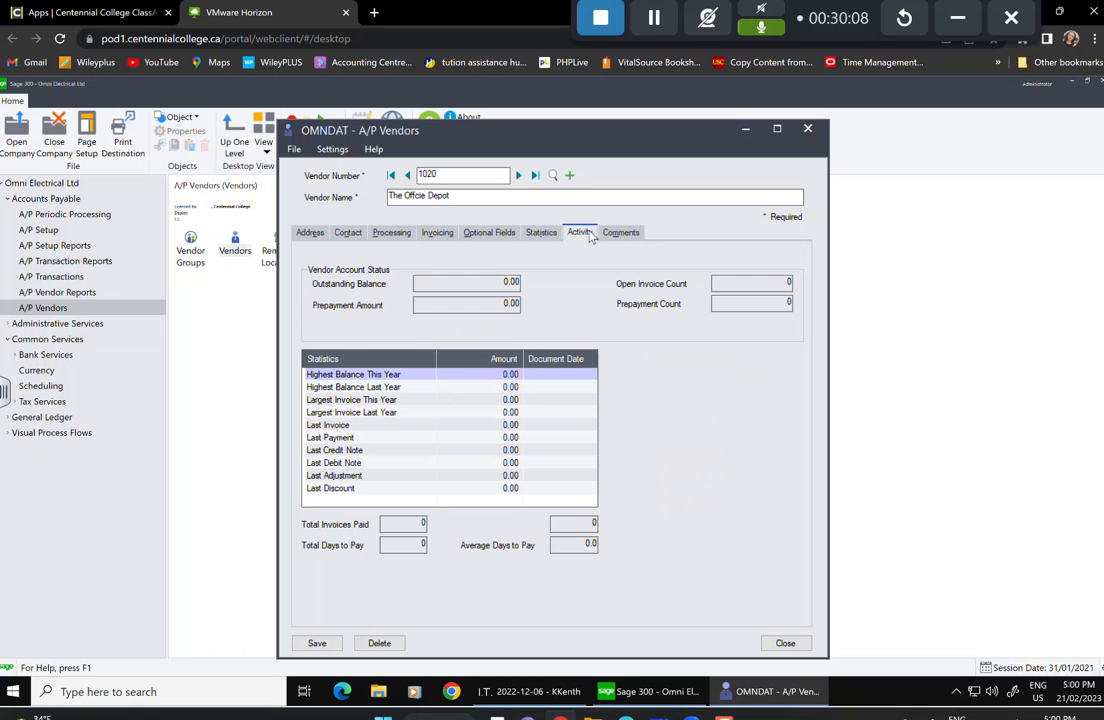
{"action": "left_click", "coordinate": [612, 232]}
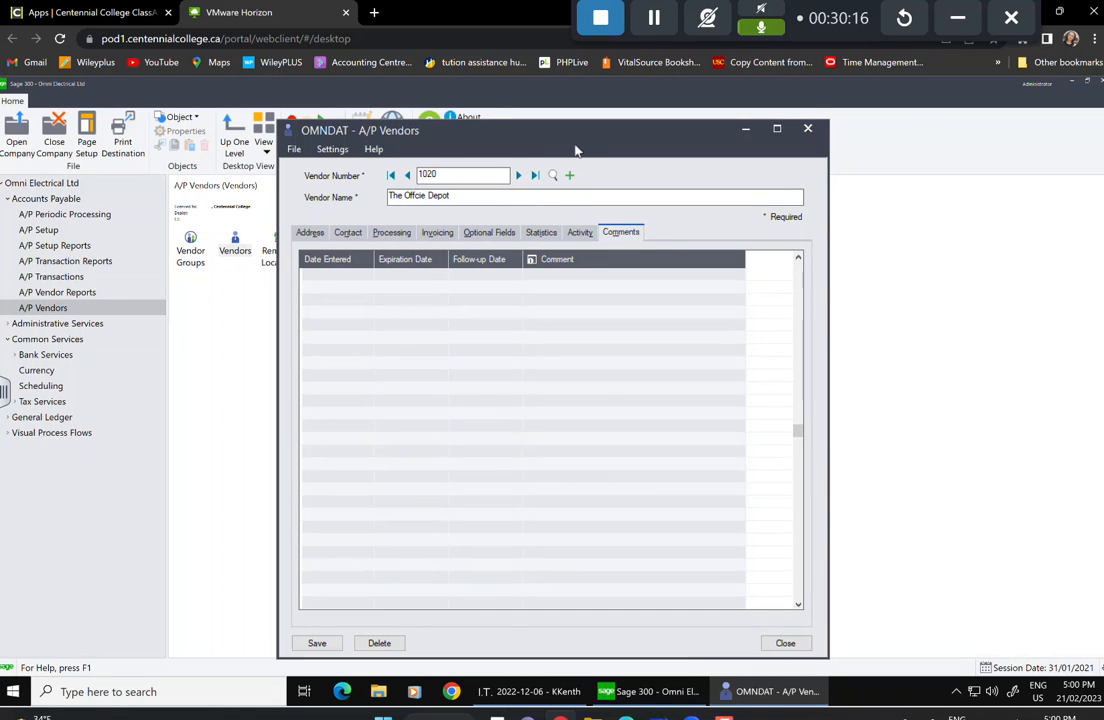
{"action": "left_click", "coordinate": [569, 175]}
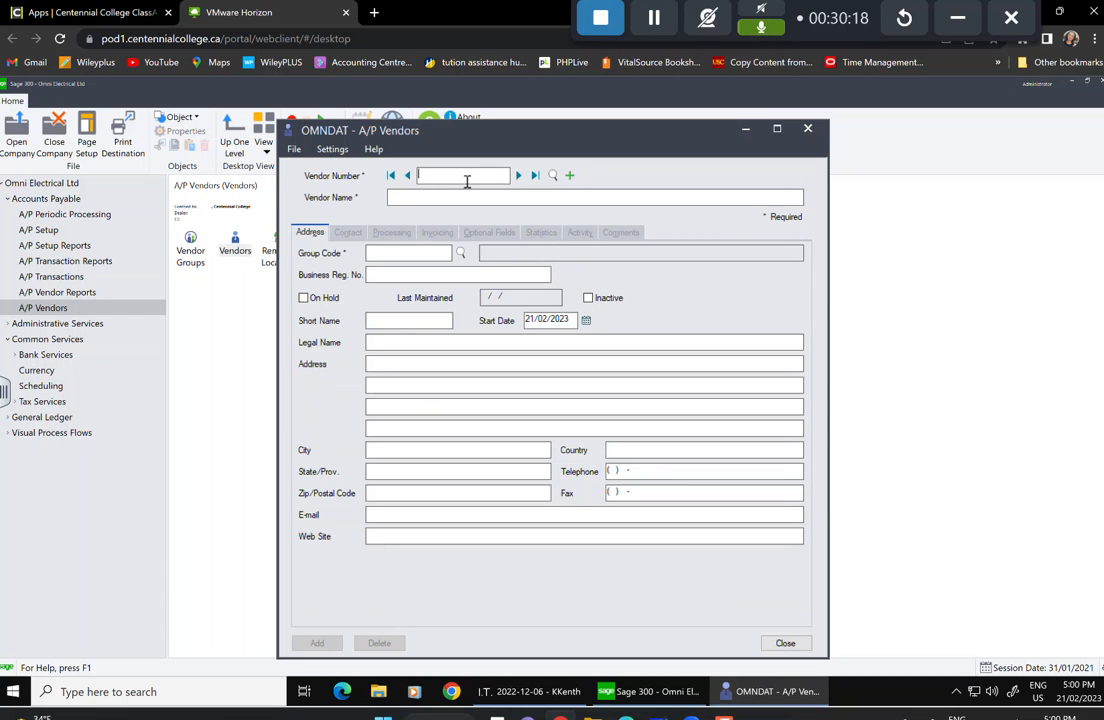
Enter vendor number 1040 and vendor name 'Maynard Insurance', fixing typos.
{"action": "type", "text": "1040"}
{"action": "left_click", "coordinate": [491, 196]}
{"action": "type", "text": "Mar"}
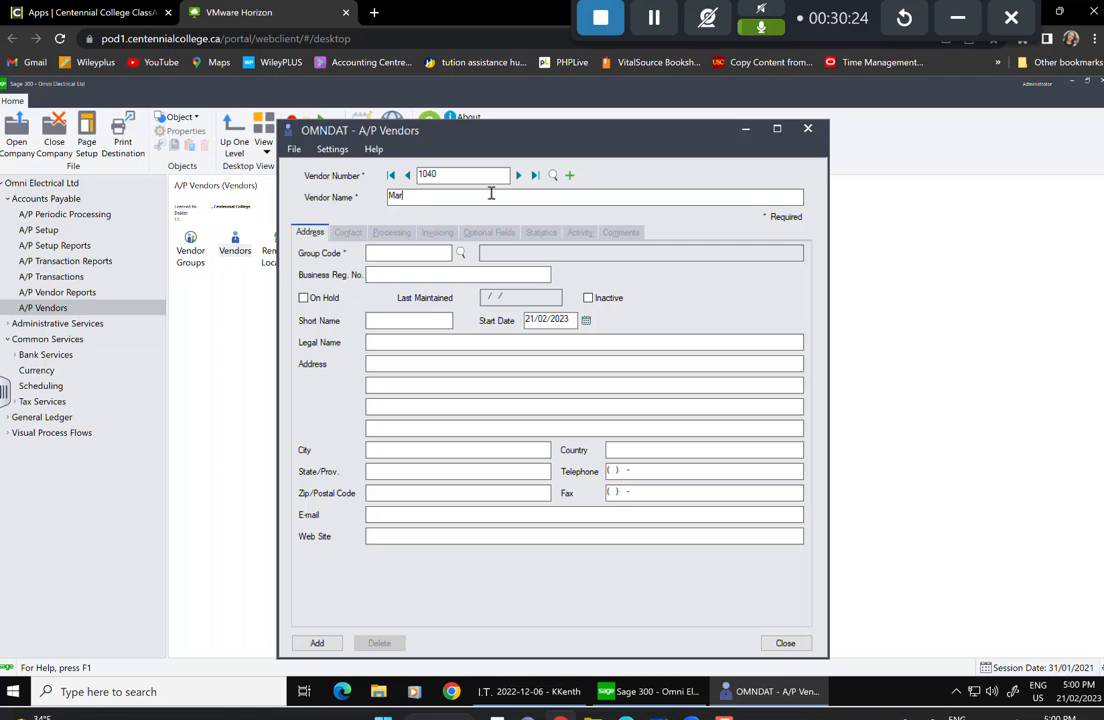
{"action": "type", "text": "ynard Insuurance"}
{"action": "key", "text": "Tab"}
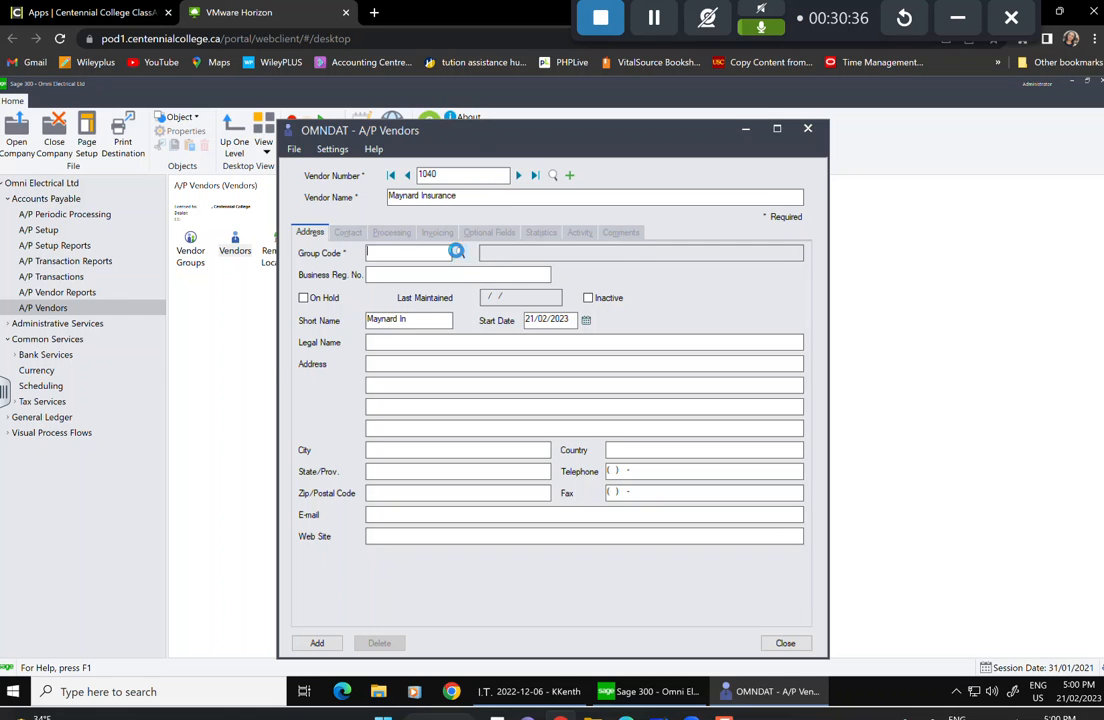
Assign group code ECN, Canadian Vendors - Electrical Division.
{"action": "left_click", "coordinate": [456, 251]}
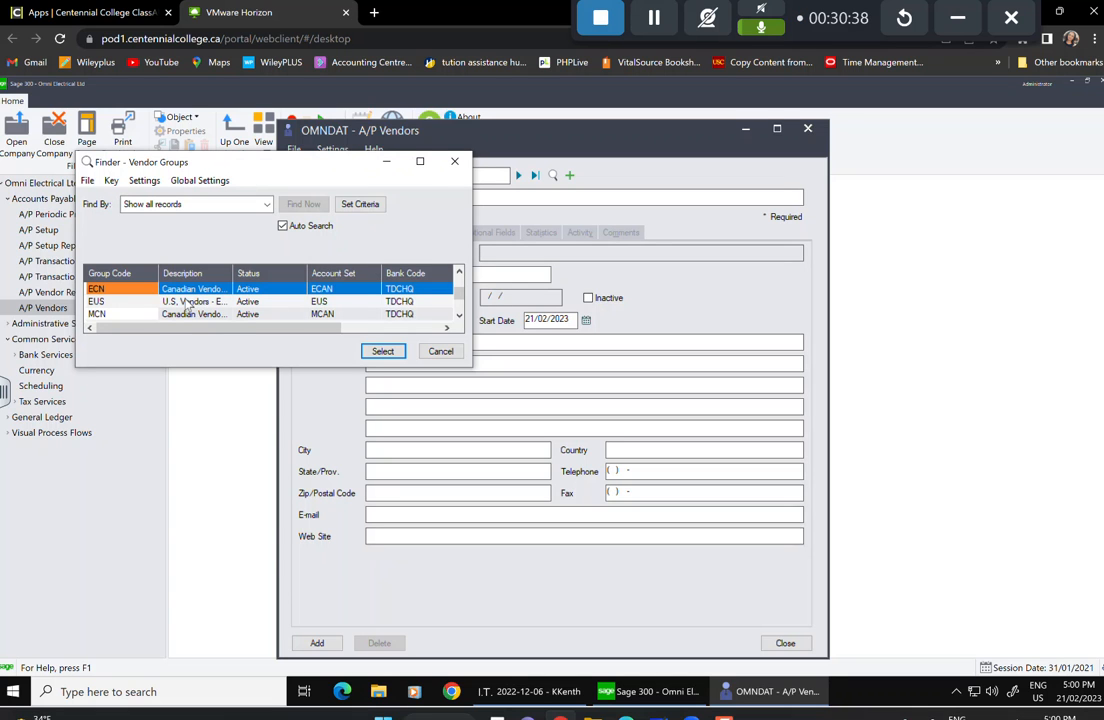
{"action": "left_click", "coordinate": [383, 351]}
{"action": "left_click", "coordinate": [393, 276]}
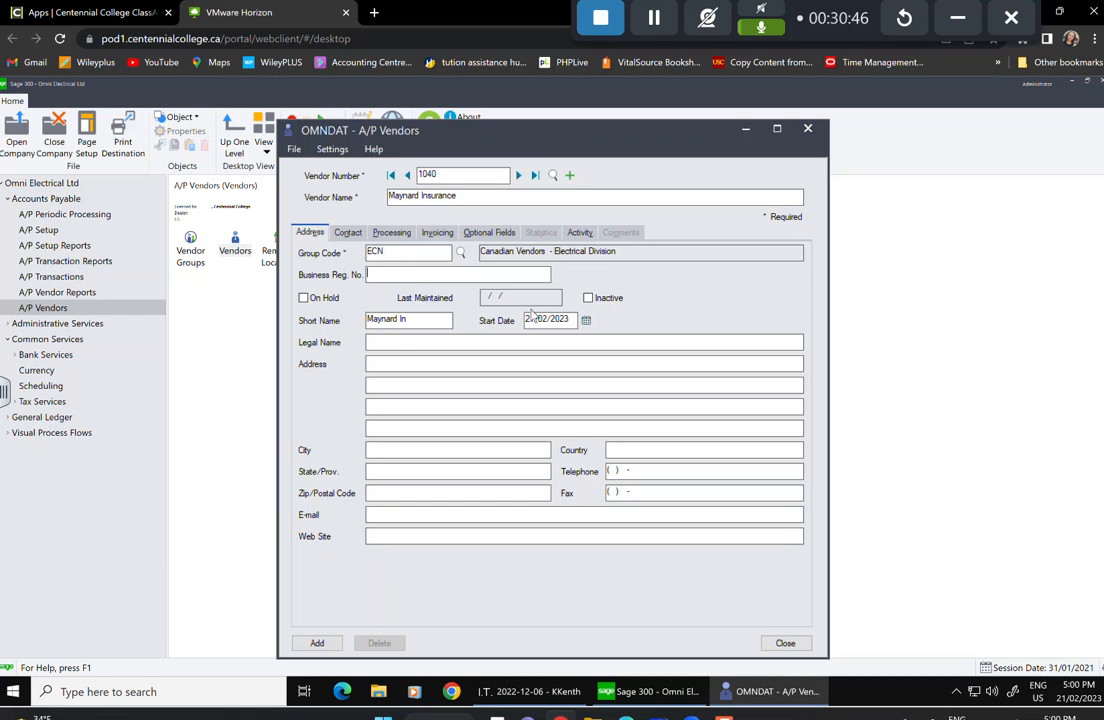
{"action": "left_click", "coordinate": [586, 322]}
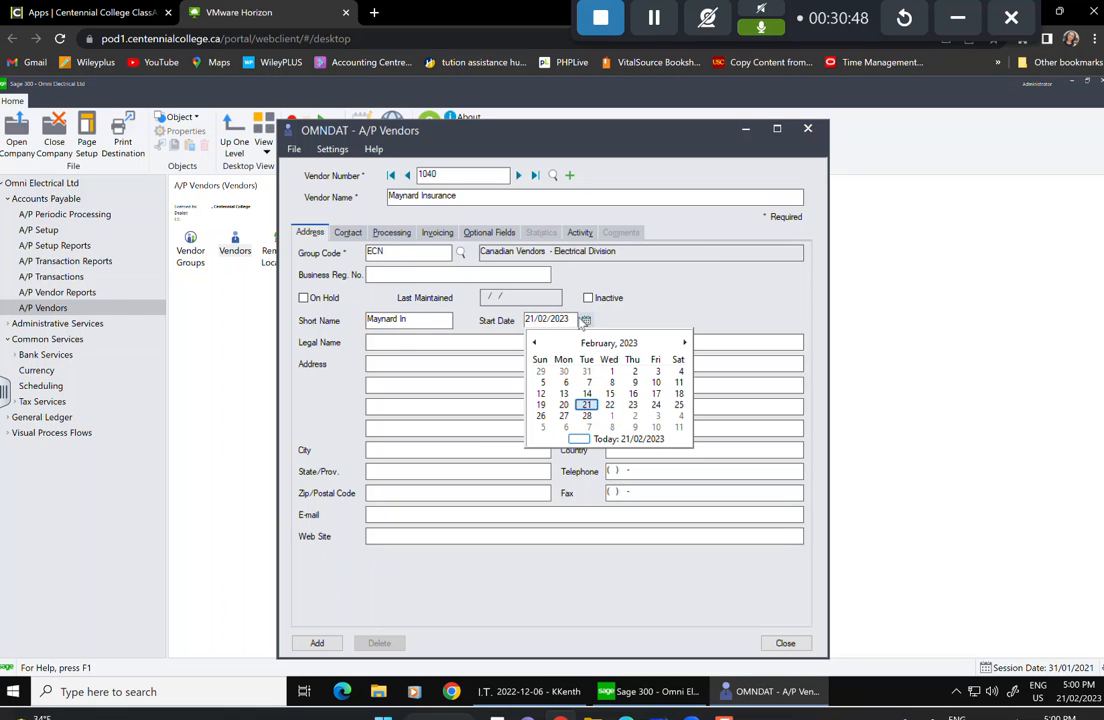
Set vendor 1040's start date to 21 August 1999 through the calendar's year and month views.
{"action": "left_click", "coordinate": [606, 343]}
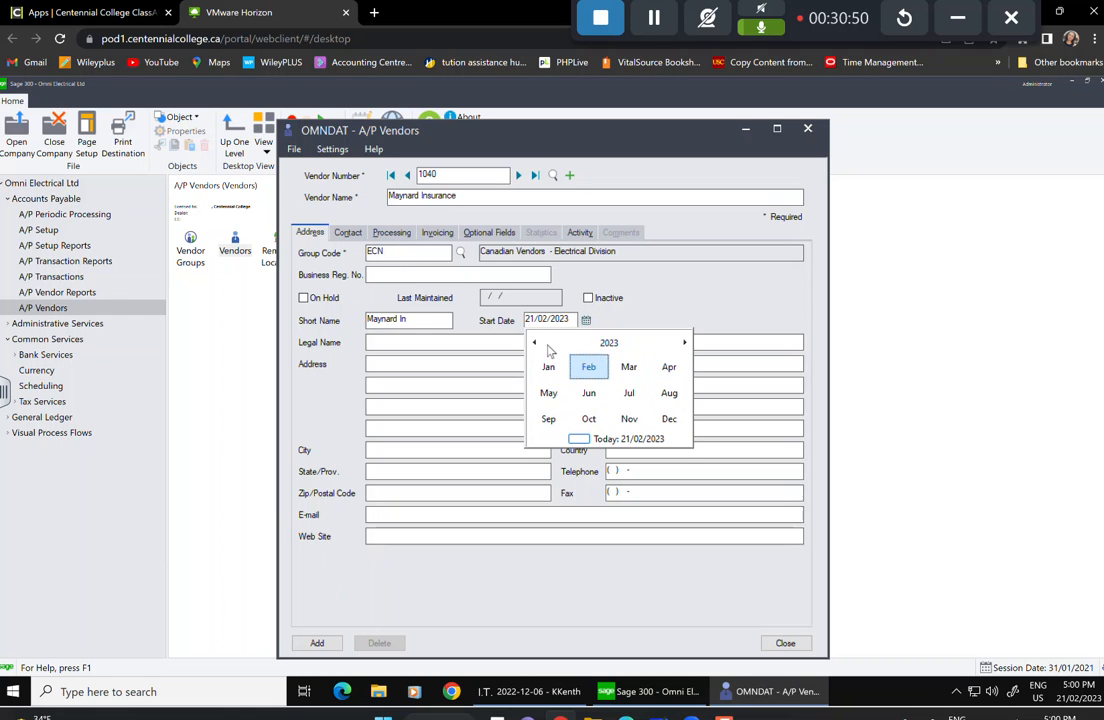
{"action": "left_click", "coordinate": [609, 343]}
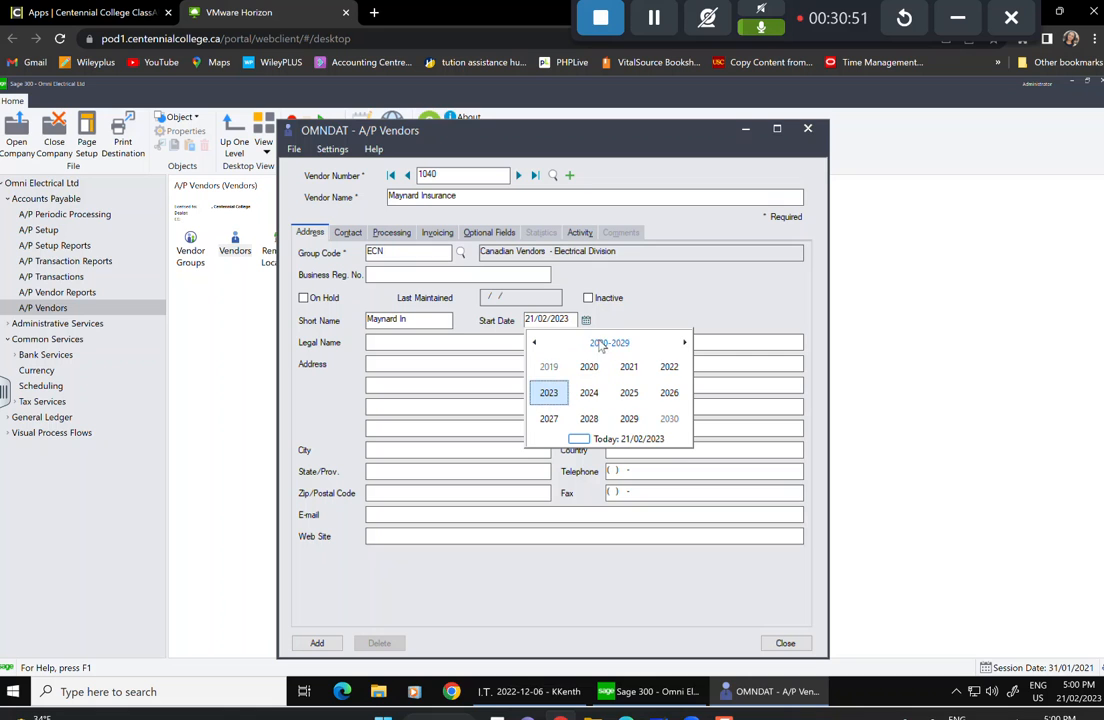
{"action": "left_click", "coordinate": [533, 343]}
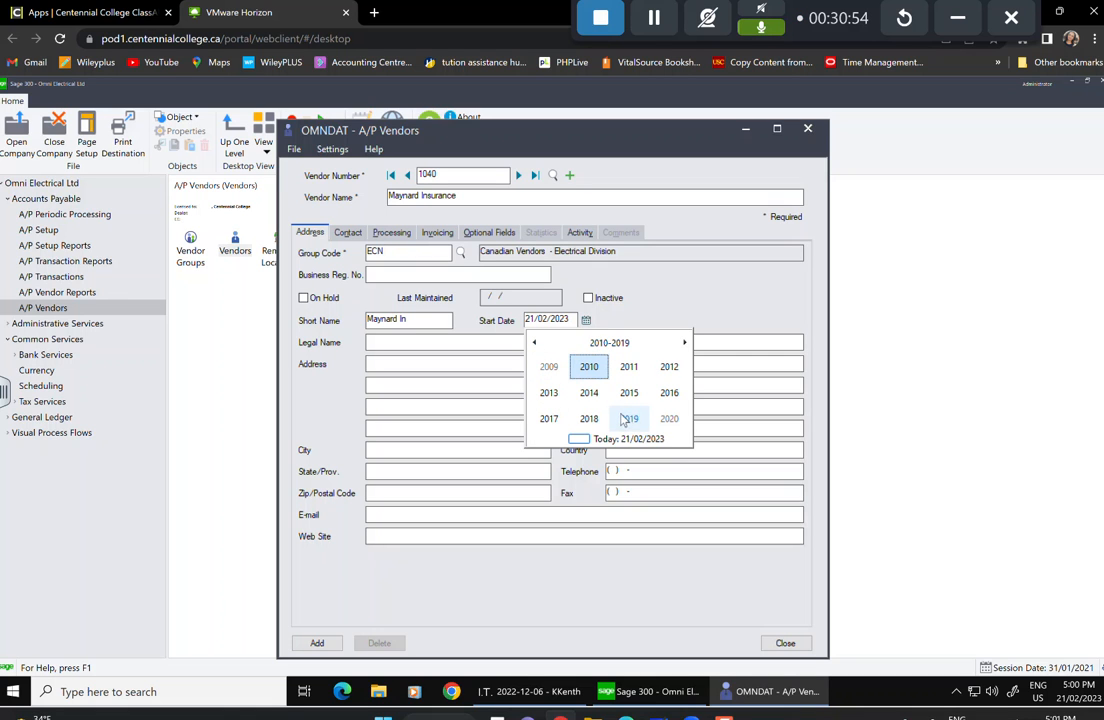
{"action": "left_click", "coordinate": [534, 342]}
{"action": "left_click", "coordinate": [629, 418]}
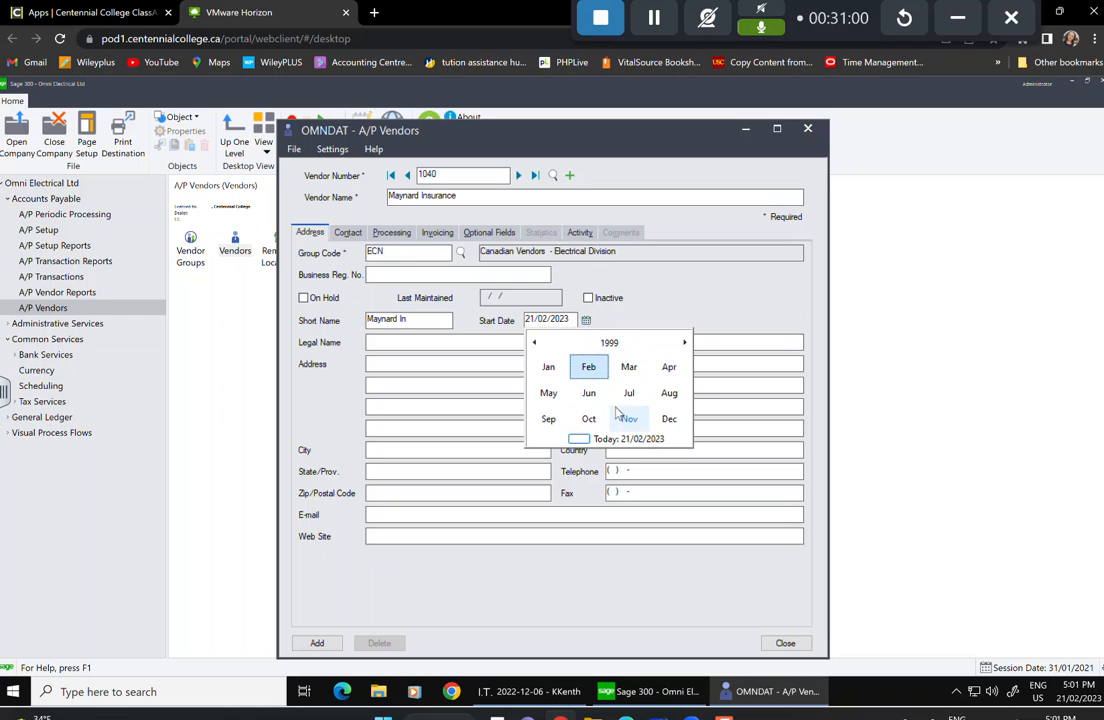
{"action": "left_click", "coordinate": [669, 393]}
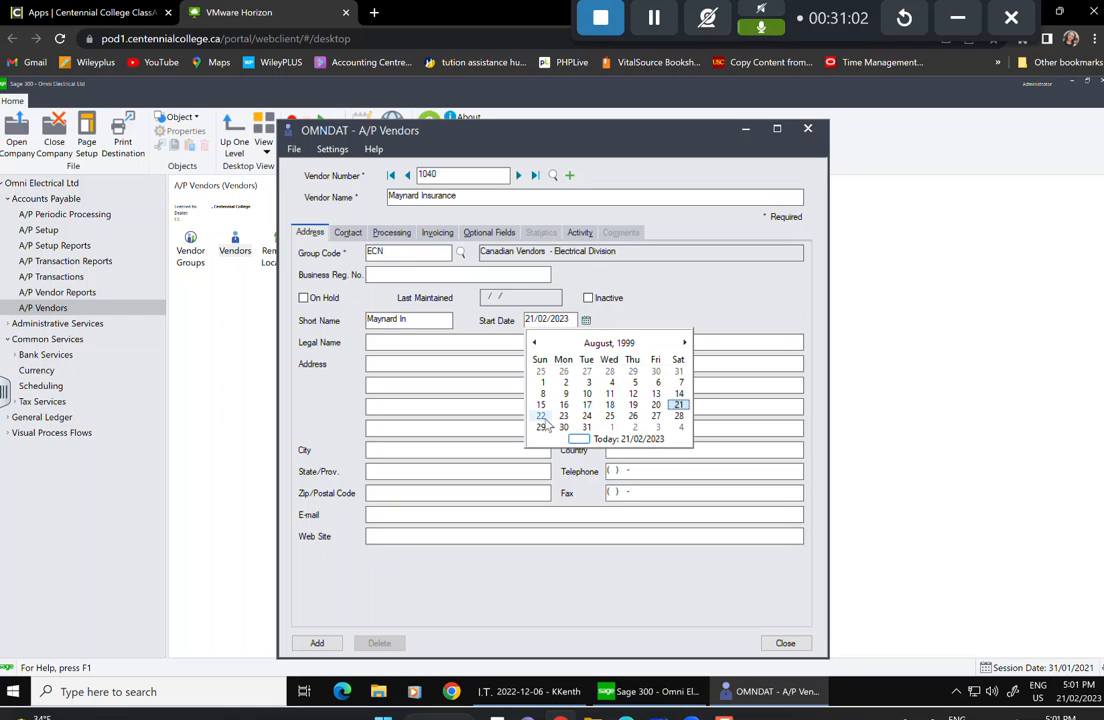
{"action": "left_click", "coordinate": [679, 406]}
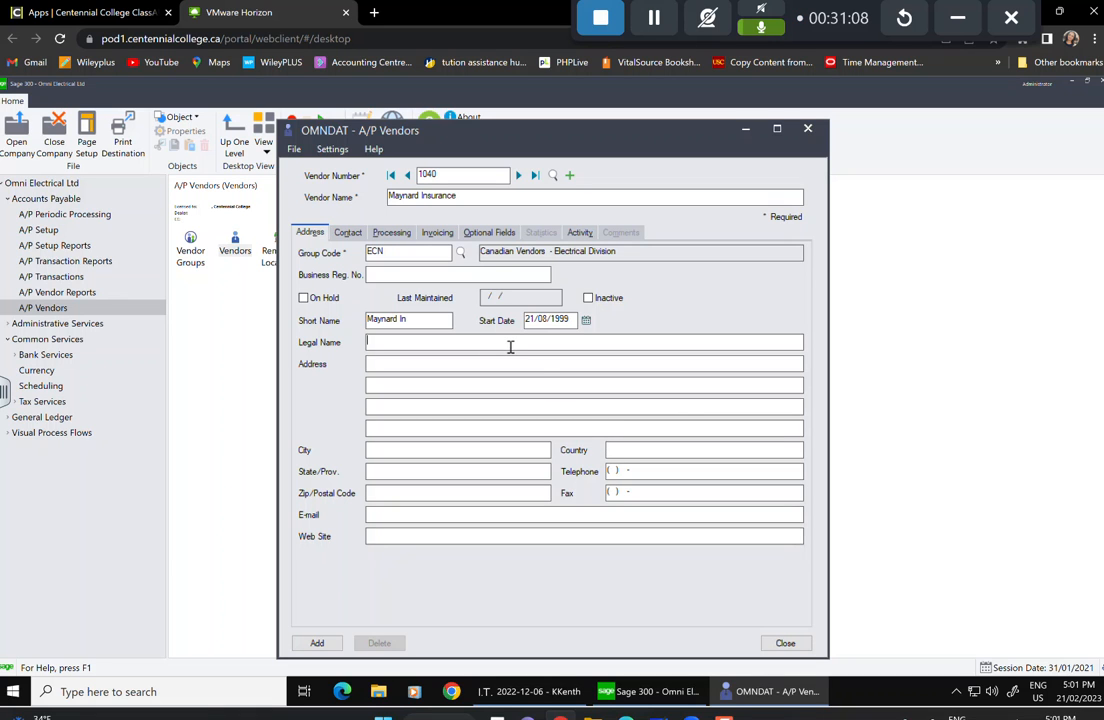
Enter the vendor's street address, correcting the typos in the street name.
{"action": "left_click_drag", "start_coordinate": [411, 340], "coordinate": [388, 339]}
{"action": "type", "text": "ain S"}
{"action": "key", "text": "Delete"}
Fill in the vendor's city, province and postal code.
{"action": "type", "text": "Van"}
{"action": "key", "text": "Tab"}
{"action": "type", "text": "Canada"}
{"action": "key", "text": "BackSpace"}
{"action": "key", "text": "BackSpace"}
{"action": "key", "text": "BackSpace"}
{"action": "key", "text": "BackSpace"}
{"action": "key", "text": "BackSpace"}
{"action": "key", "text": "BackSpace"}
{"action": "type", "text": "BC"}
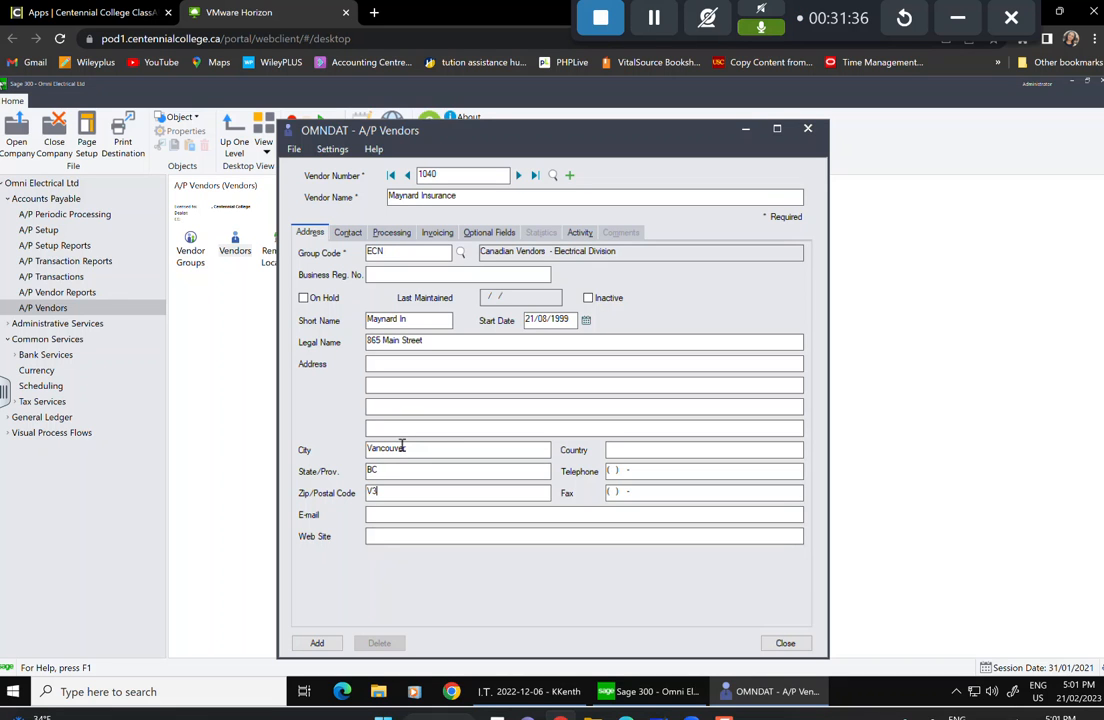
{"action": "type", "text": "V3K 4Y7"}
{"action": "left_click", "coordinate": [350, 236]}
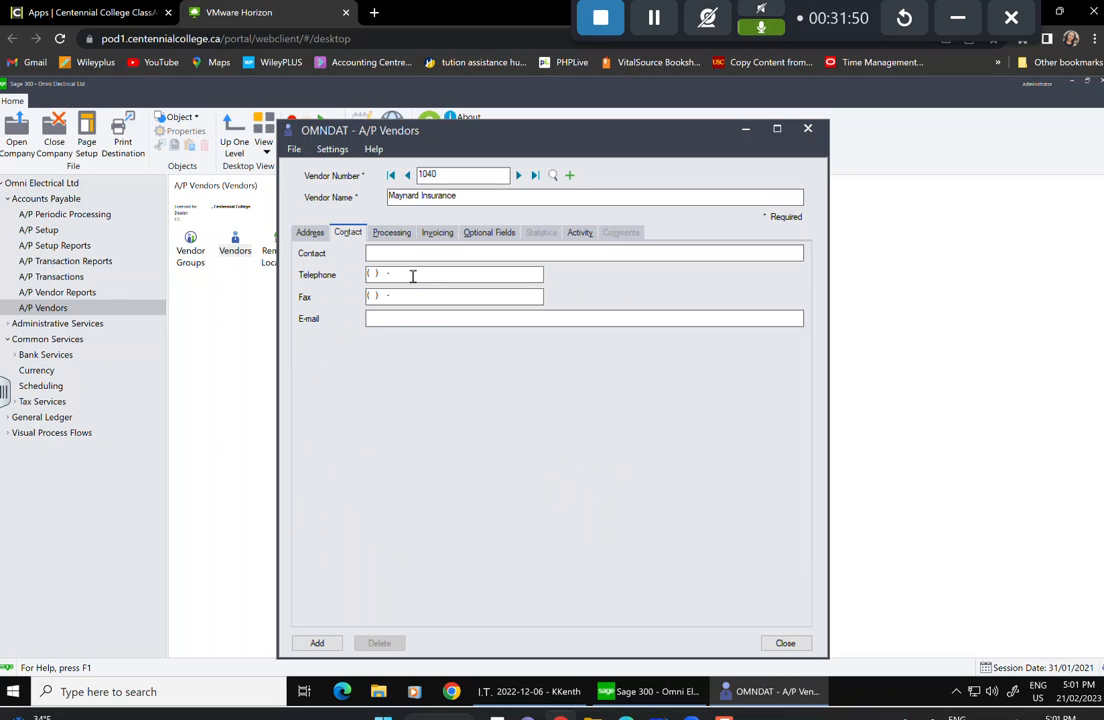
Enter the contact person's name and telephone number for Maynard Insurance.
{"action": "type", "text": "HAry Ro"}
{"action": "type", "text": "ry Ro"}
{"action": "left_click", "coordinate": [384, 273]}
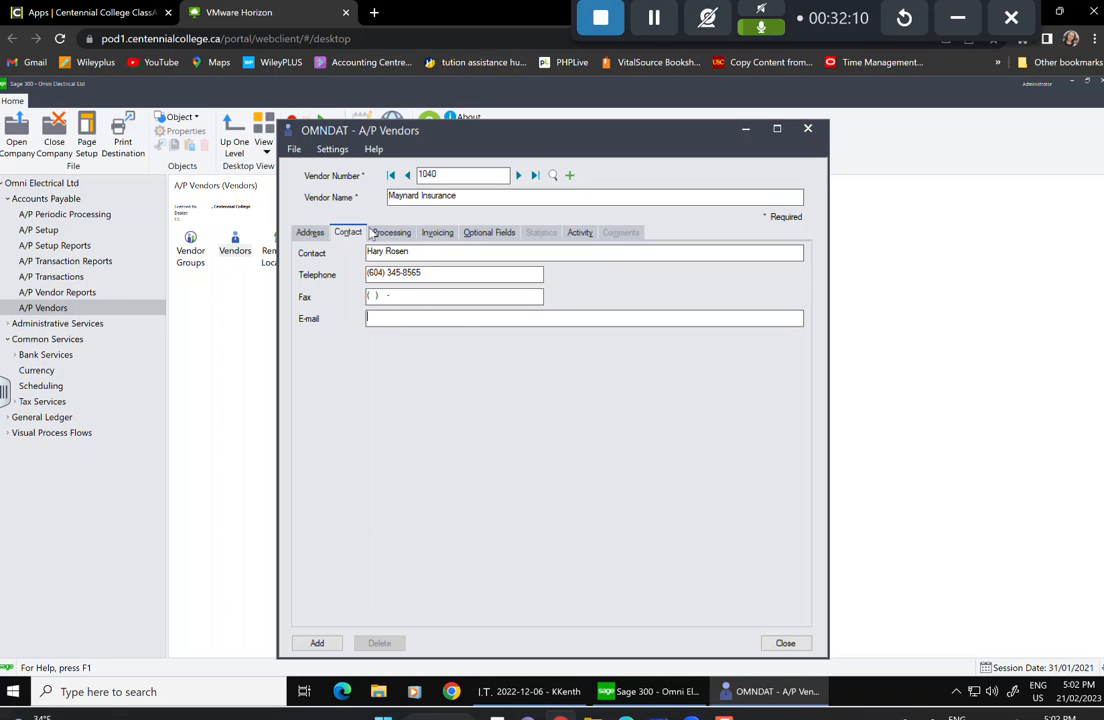
{"action": "left_click", "coordinate": [394, 234]}
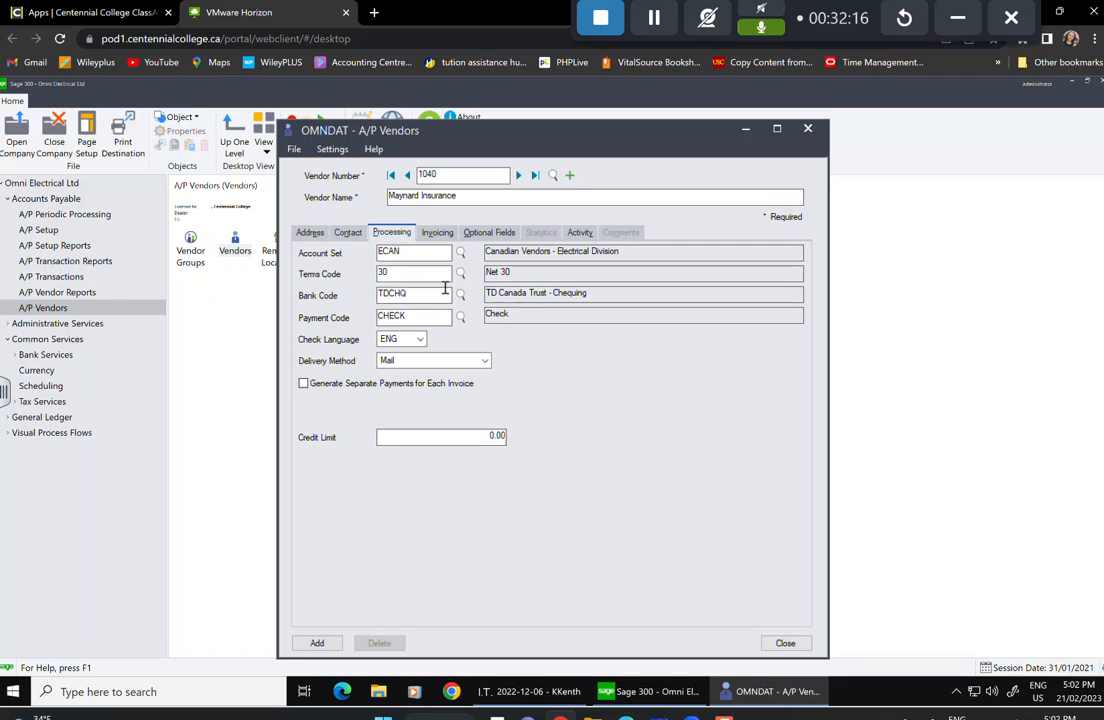
Change the terms code to INSTAL, Monthly Installments, via the Terms Code finder.
{"action": "left_click", "coordinate": [460, 273]}
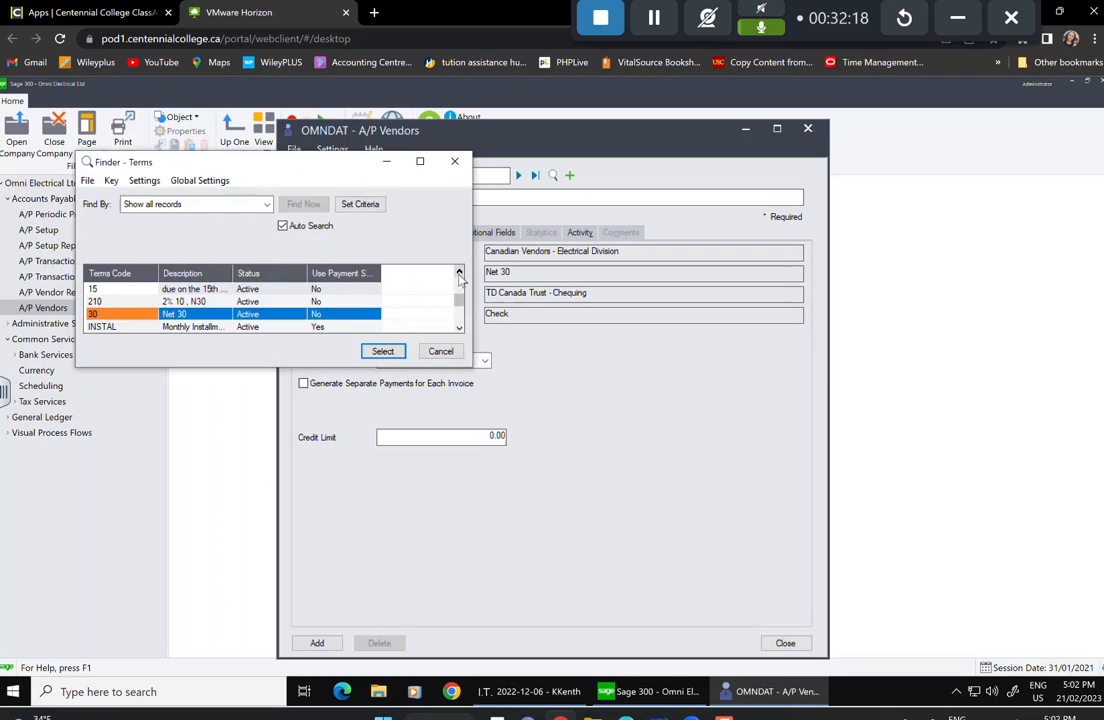
{"action": "left_click", "coordinate": [125, 326]}
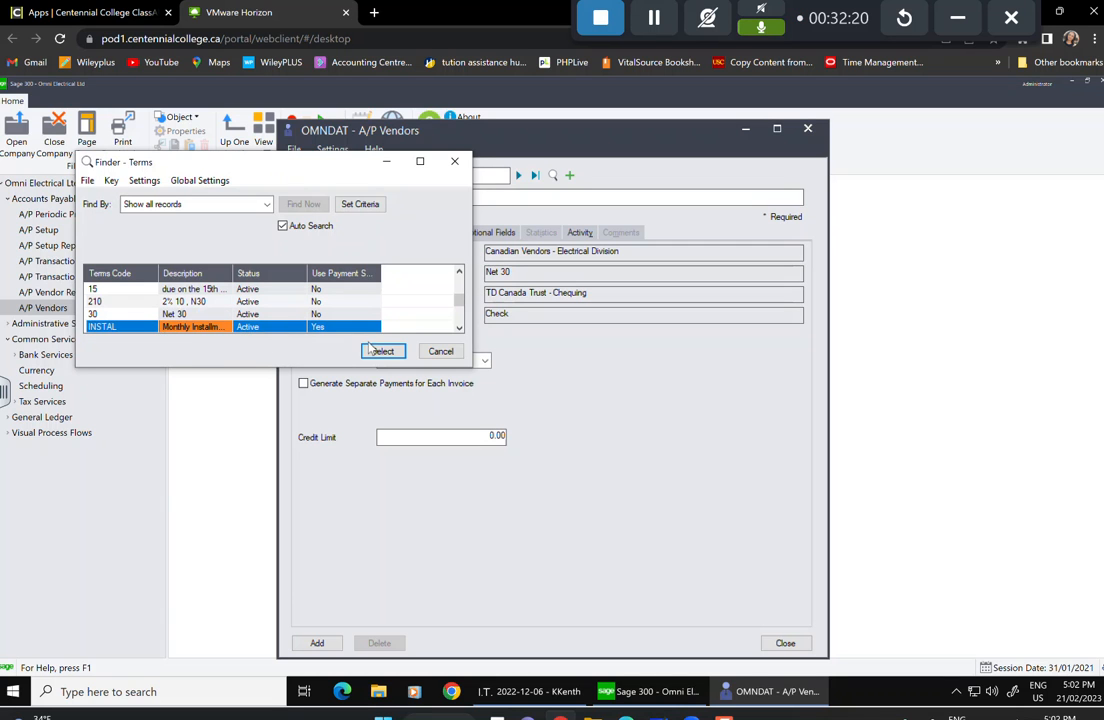
{"action": "left_click", "coordinate": [382, 351]}
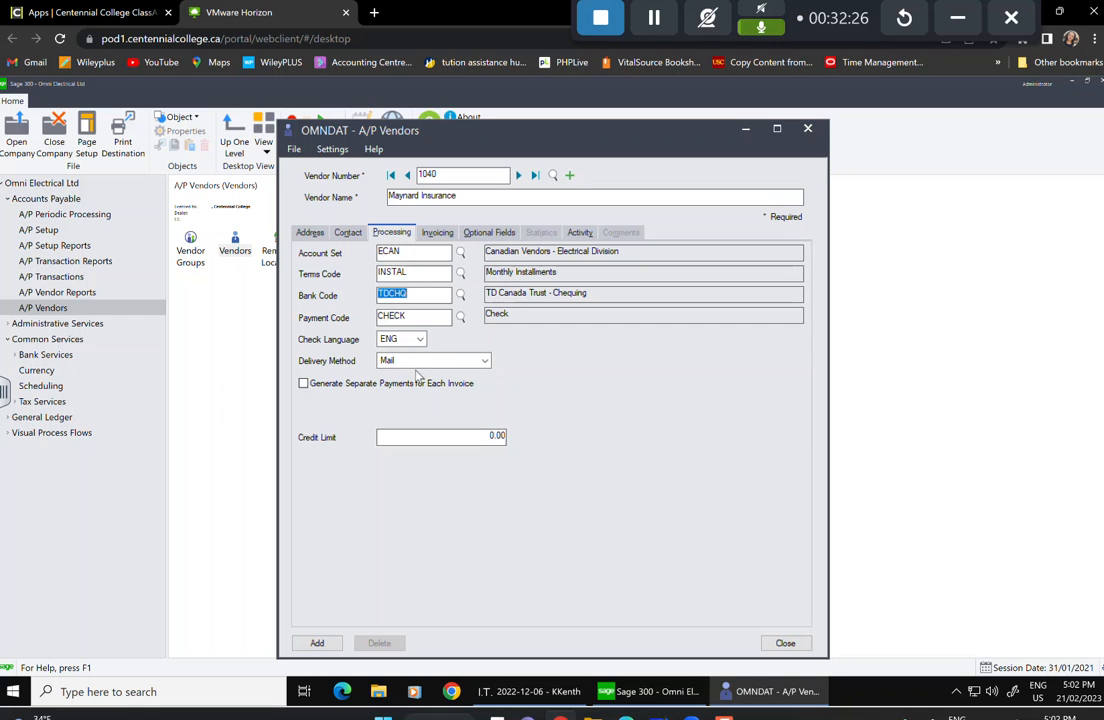
{"action": "left_click", "coordinate": [436, 233]}
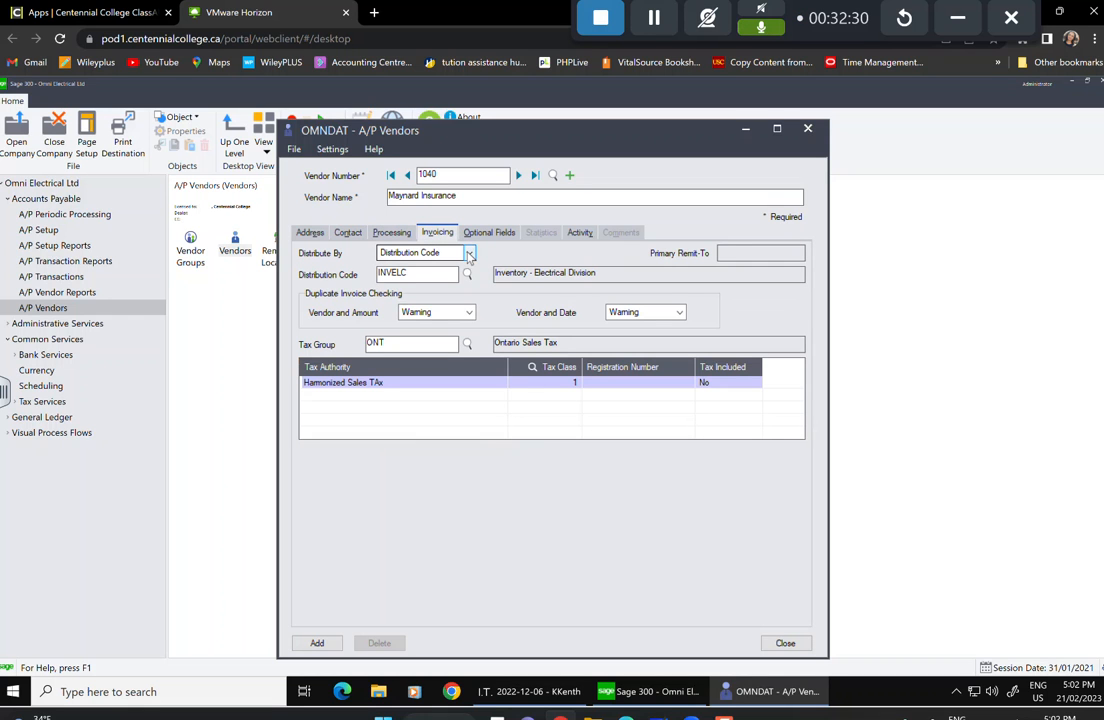
Set the invoicing distribution code to INS100 and the tax group to BC.
{"action": "left_click", "coordinate": [467, 275]}
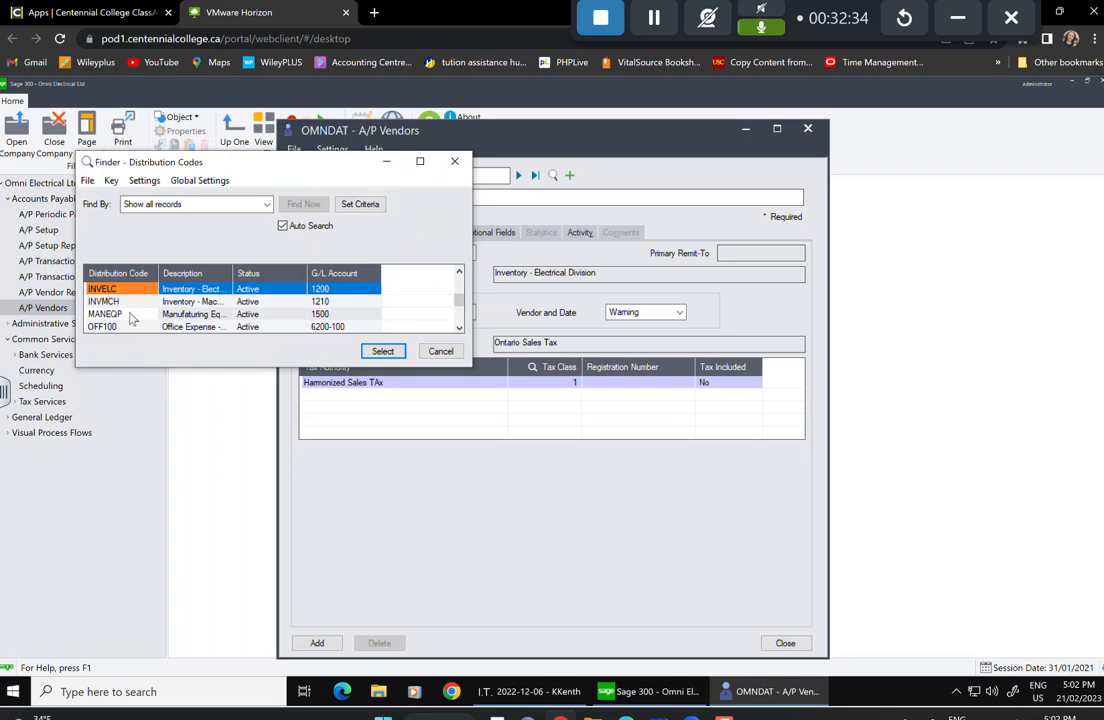
{"action": "key", "text": "Down"}
{"action": "key", "text": "Down"}
{"action": "key", "text": "Down"}
{"action": "key", "text": "Down"}
{"action": "key", "text": "Down"}
{"action": "key", "text": "Down"}
{"action": "key", "text": "Down"}
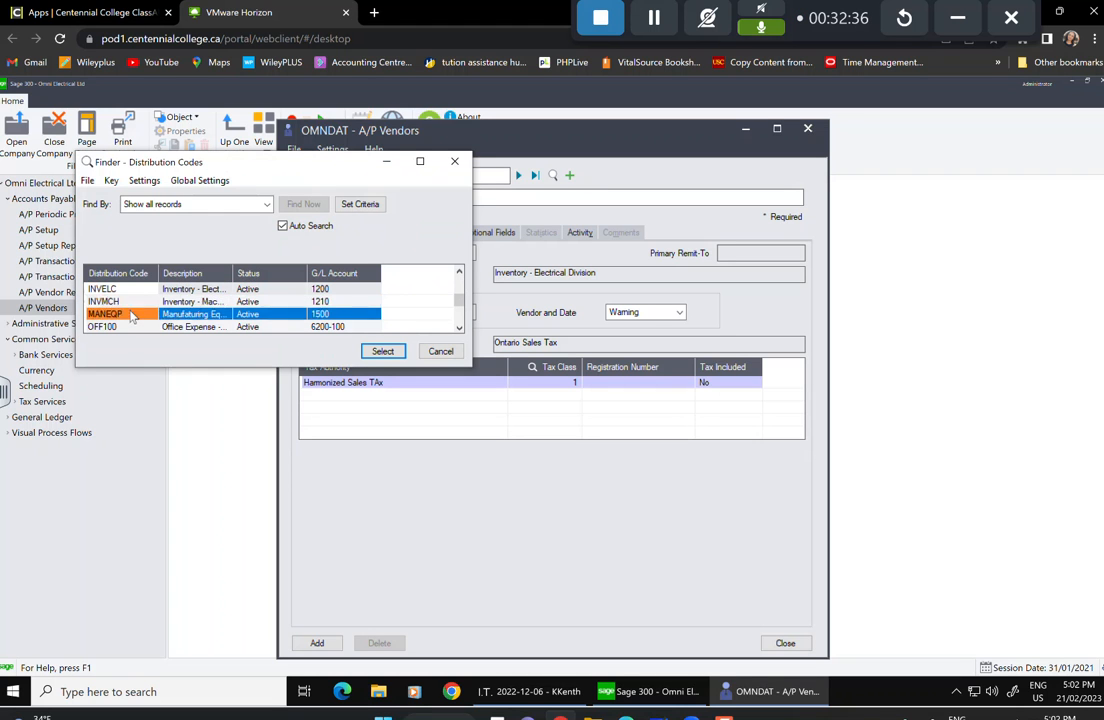
{"action": "key", "text": "Up"}
{"action": "key", "text": "Up"}
{"action": "key", "text": "Up"}
{"action": "key", "text": "Up"}
{"action": "key", "text": "Up"}
{"action": "key", "text": "Up"}
{"action": "key", "text": "Up"}
{"action": "key", "text": "Up"}
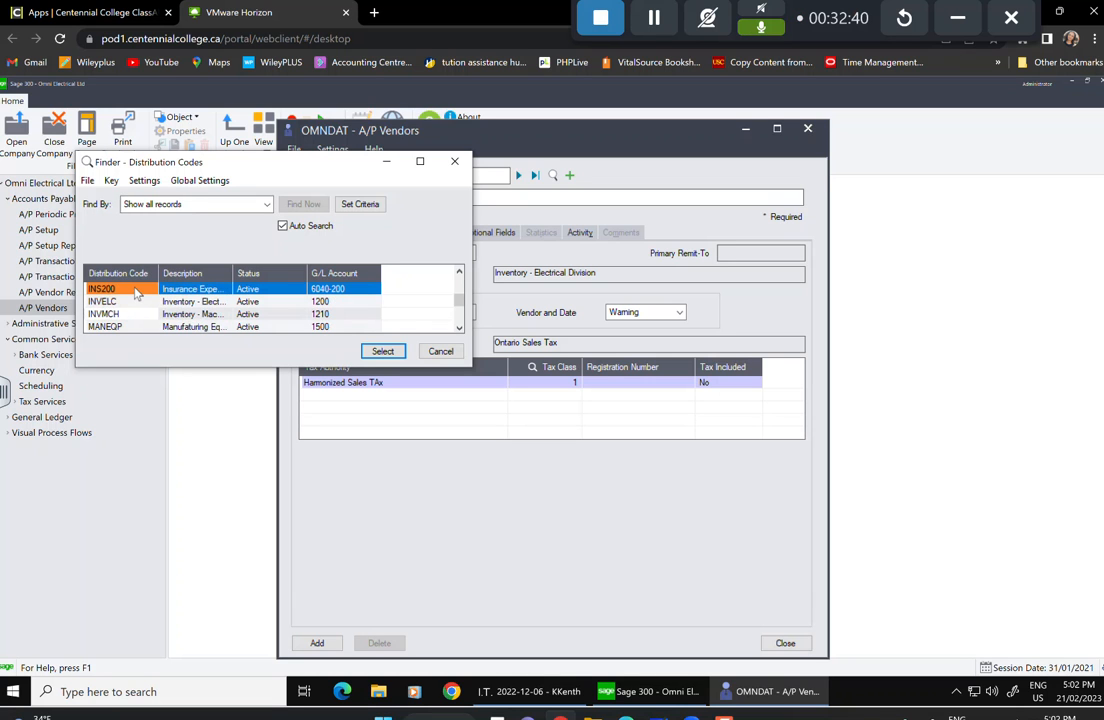
{"action": "scroll", "coordinate": [137, 294], "scroll_direction": "up", "scroll_amount": 2}
{"action": "left_click", "coordinate": [137, 306]}
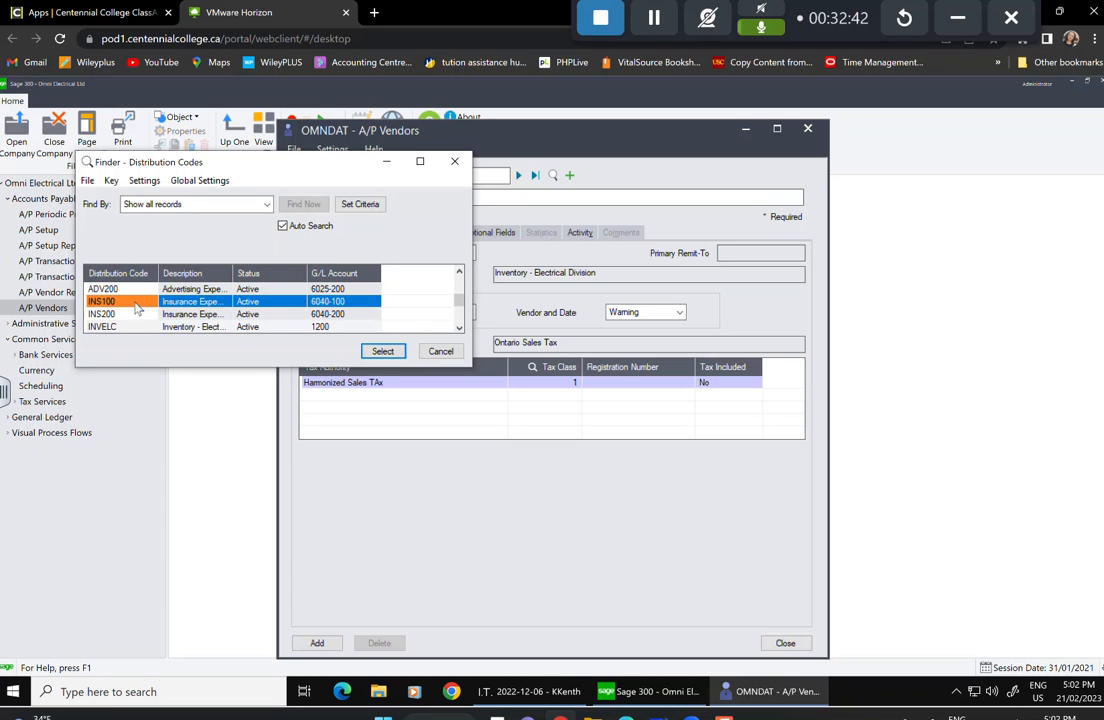
{"action": "left_click", "coordinate": [382, 351]}
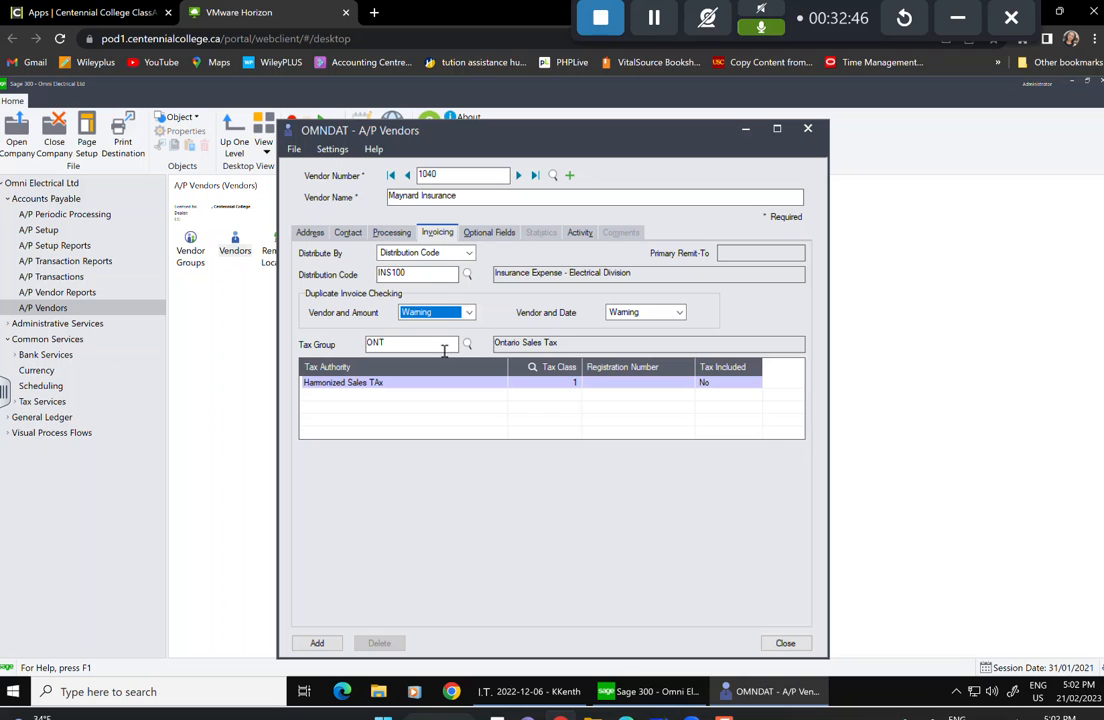
{"action": "left_click", "coordinate": [467, 343]}
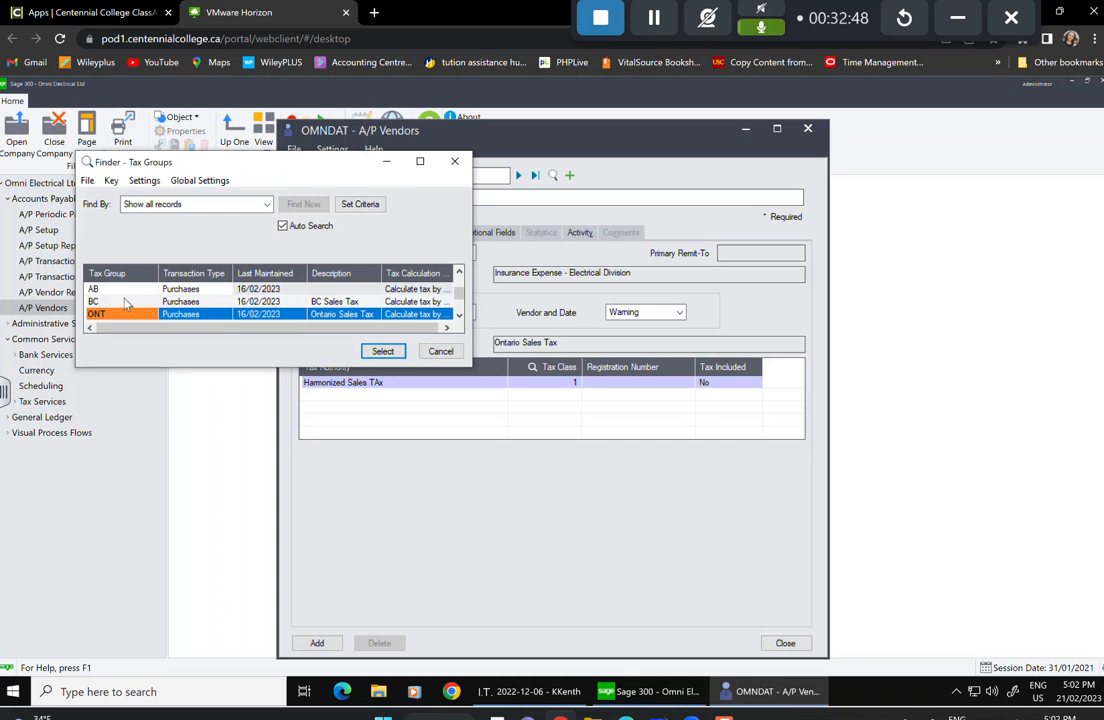
{"action": "left_click", "coordinate": [125, 302]}
{"action": "left_click", "coordinate": [383, 351]}
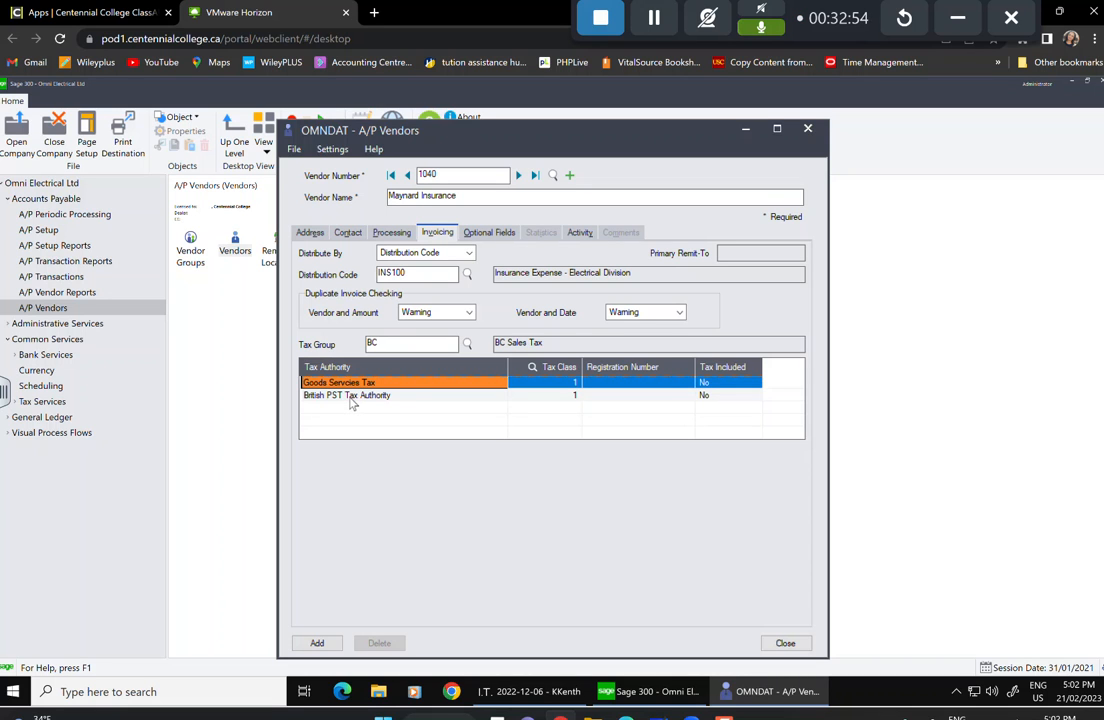
Enter GST registration number 123456 and set British PST to tax class 2, Non-Taxable.
{"action": "left_click", "coordinate": [656, 387]}
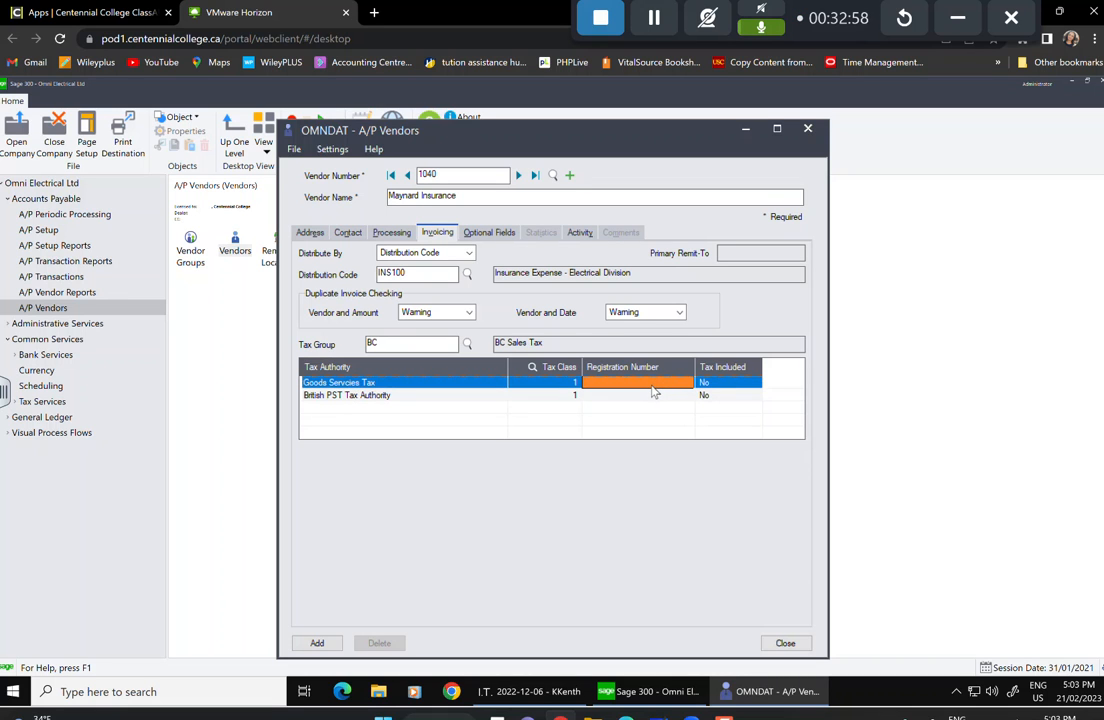
{"action": "type", "text": "12"}
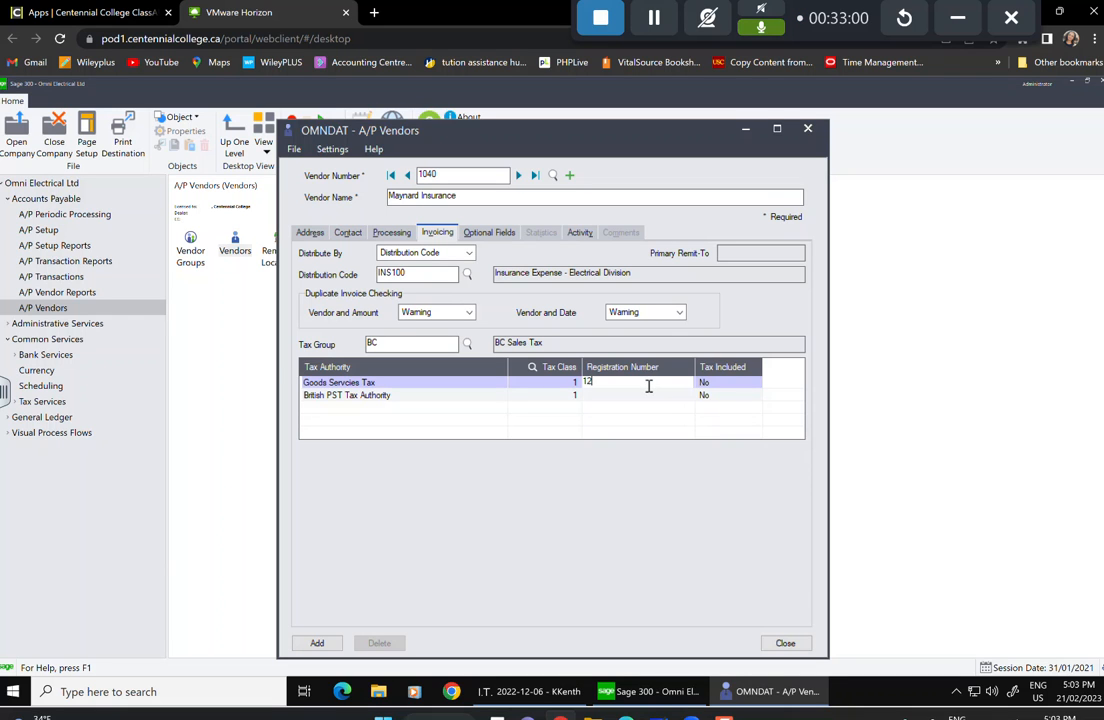
{"action": "type", "text": "345678"}
{"action": "left_click", "coordinate": [569, 397]}
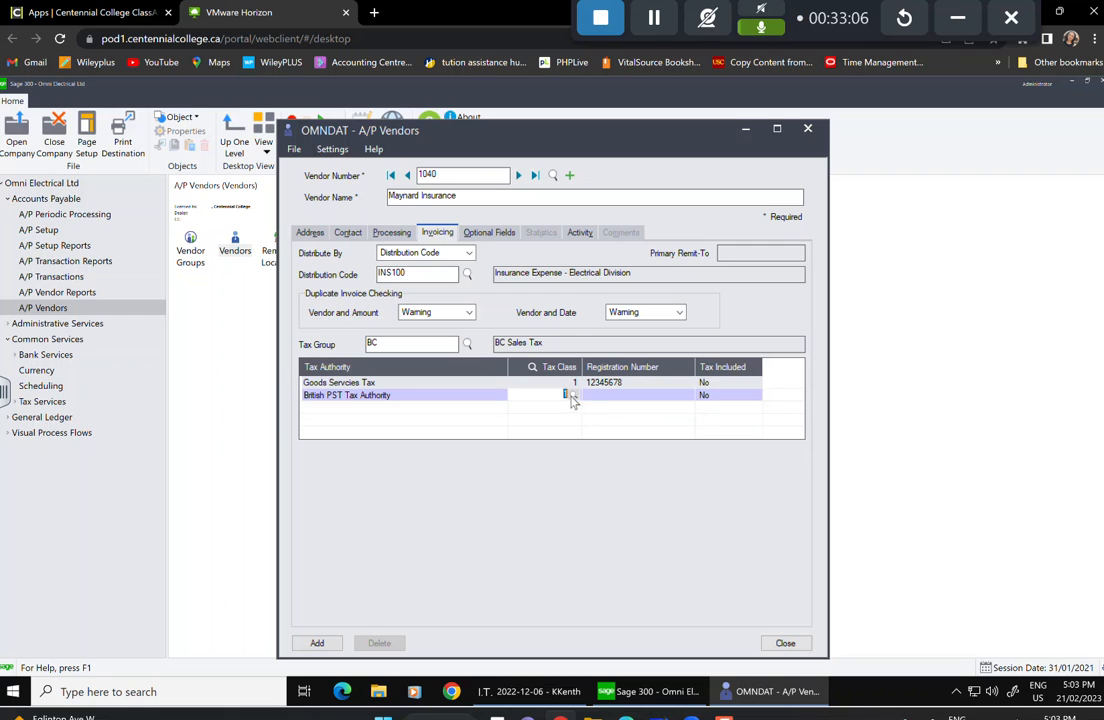
{"action": "left_click", "coordinate": [573, 395]}
{"action": "left_click", "coordinate": [170, 302]}
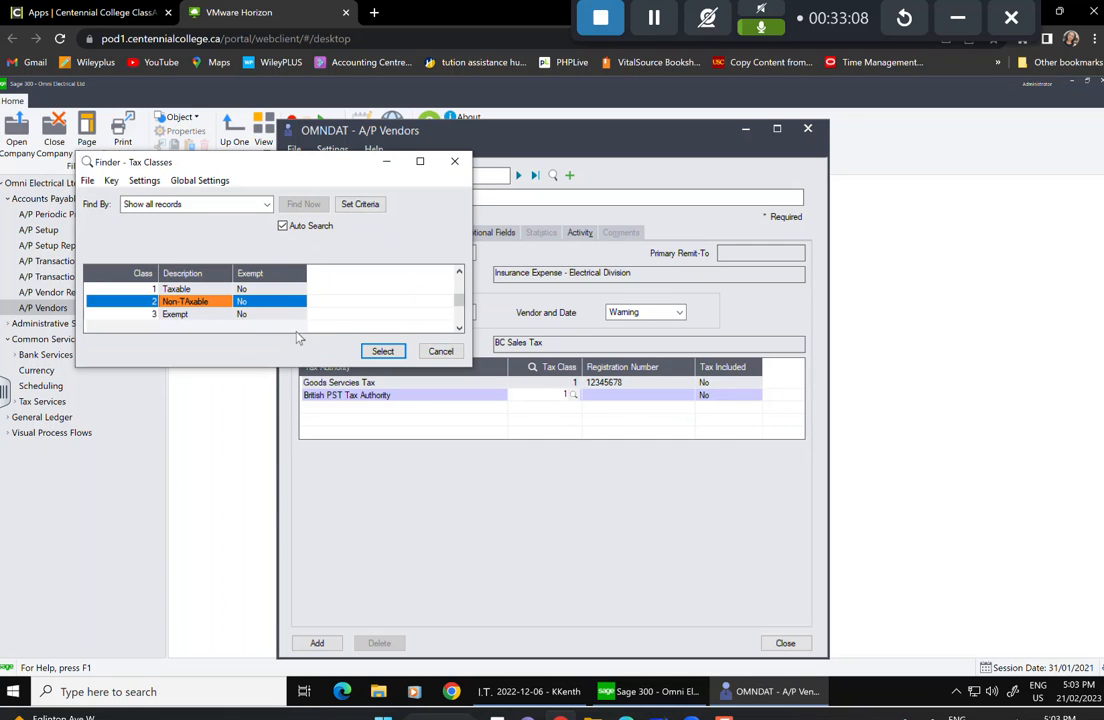
{"action": "left_click", "coordinate": [383, 351]}
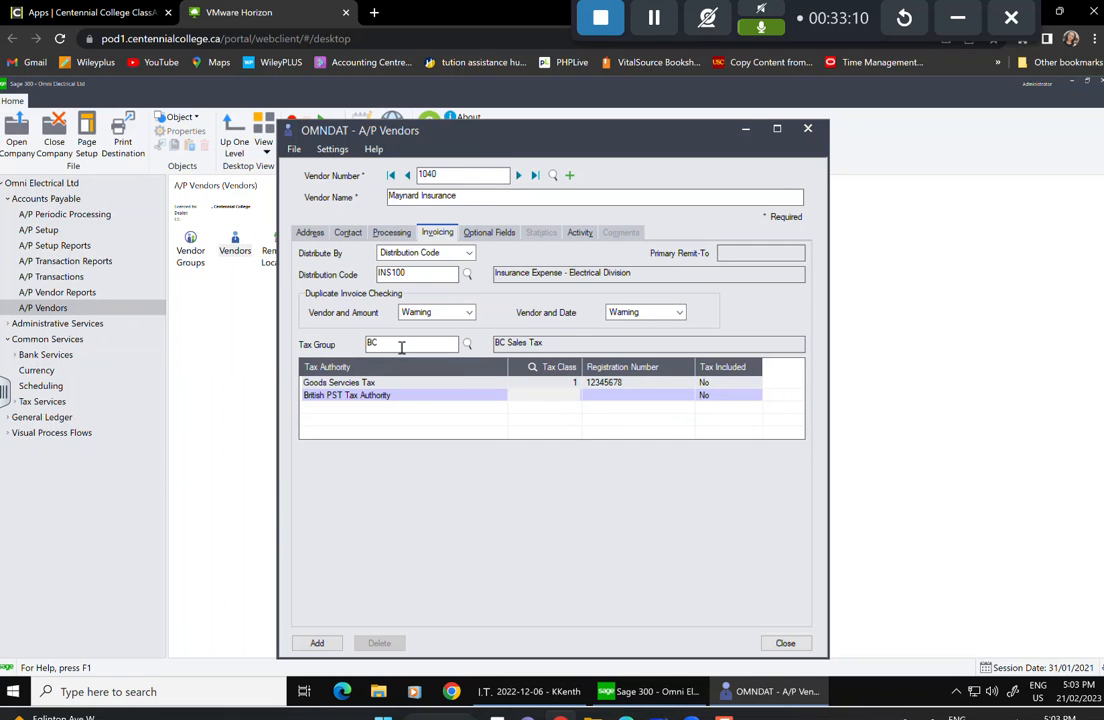
{"action": "key", "text": "Tab"}
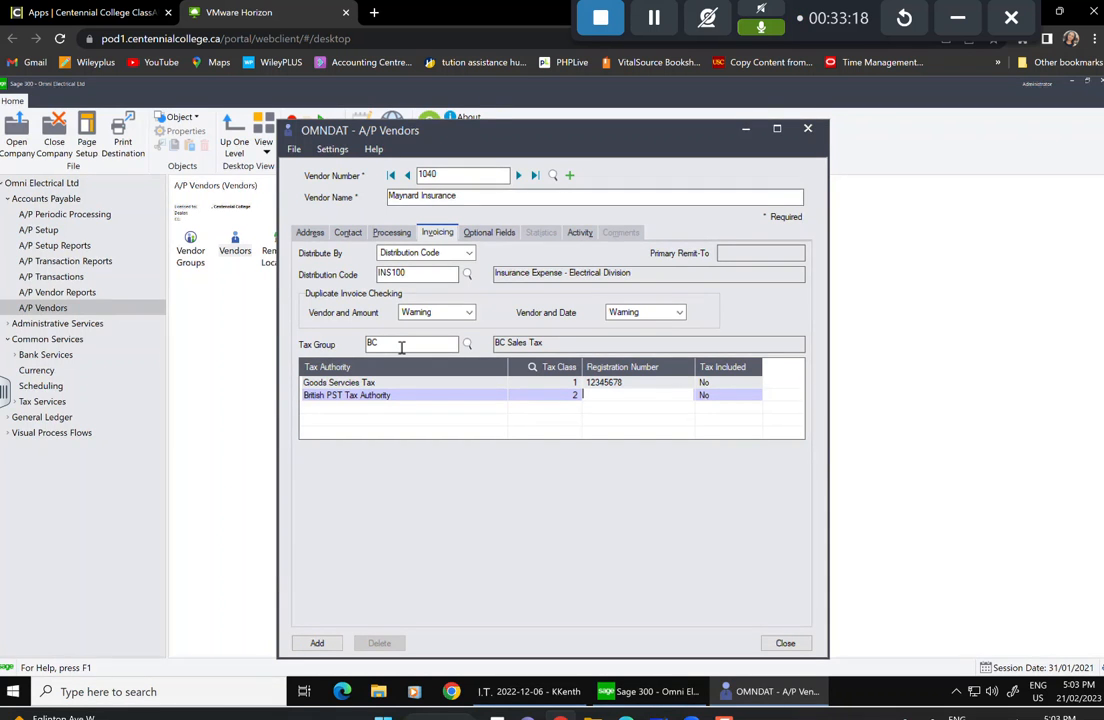
Add the Maynard Insurance vendor and attach the REGION optional field.
{"action": "left_click", "coordinate": [312, 642]}
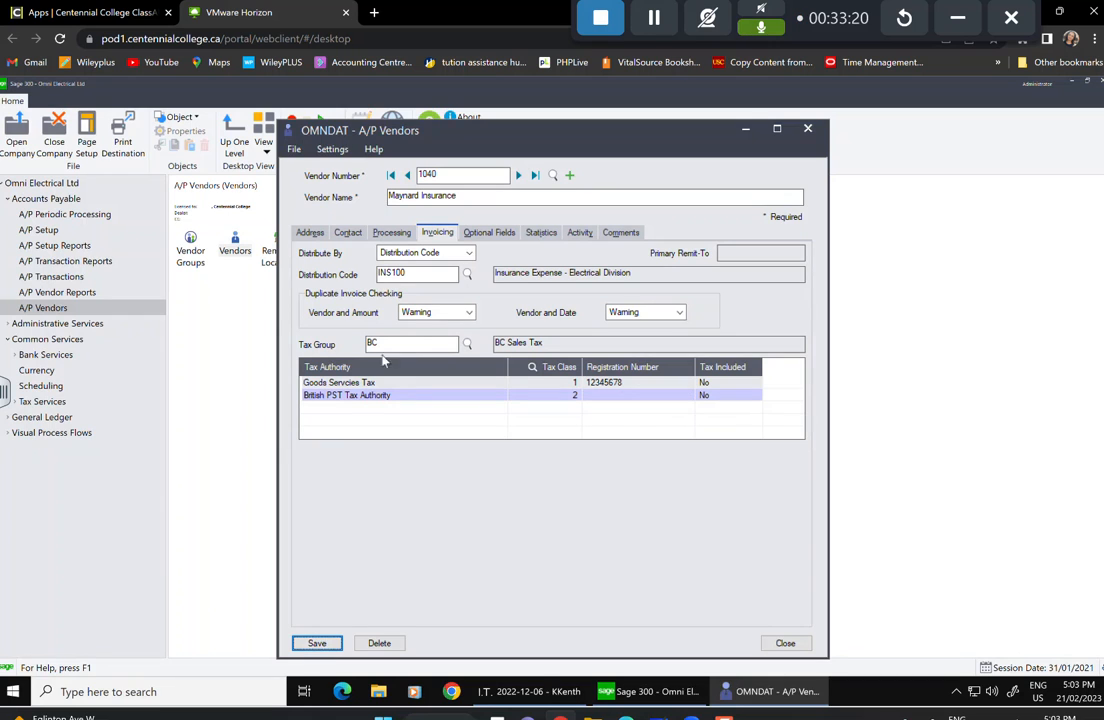
{"action": "left_click", "coordinate": [488, 235]}
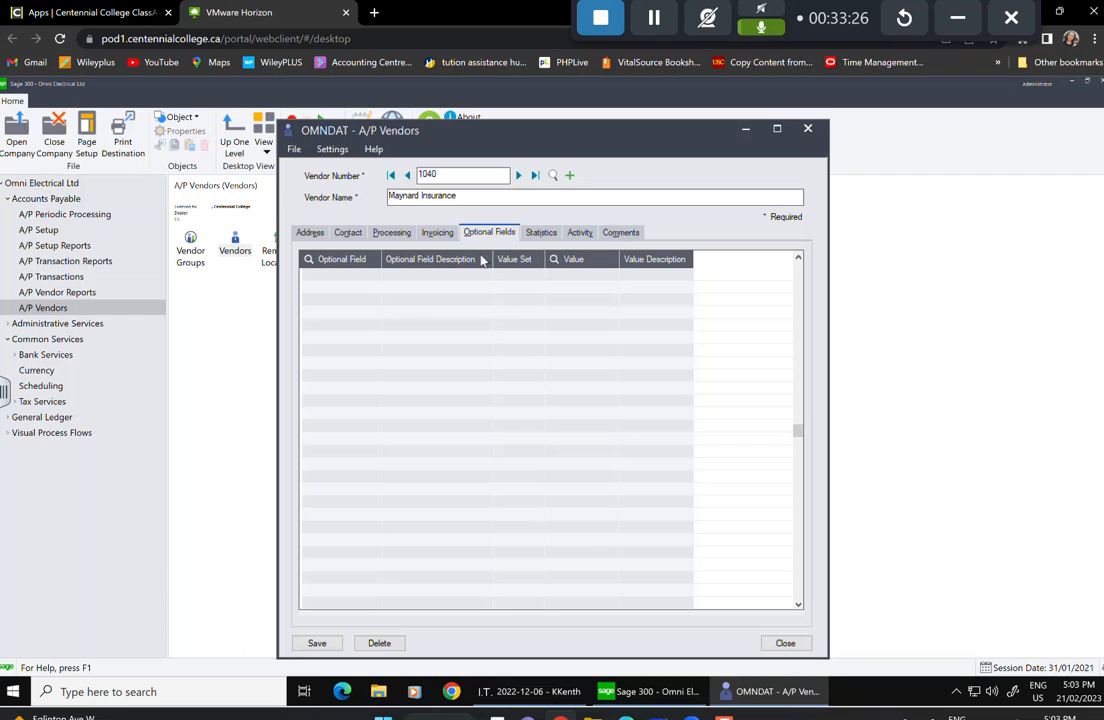
{"action": "left_click", "coordinate": [365, 276]}
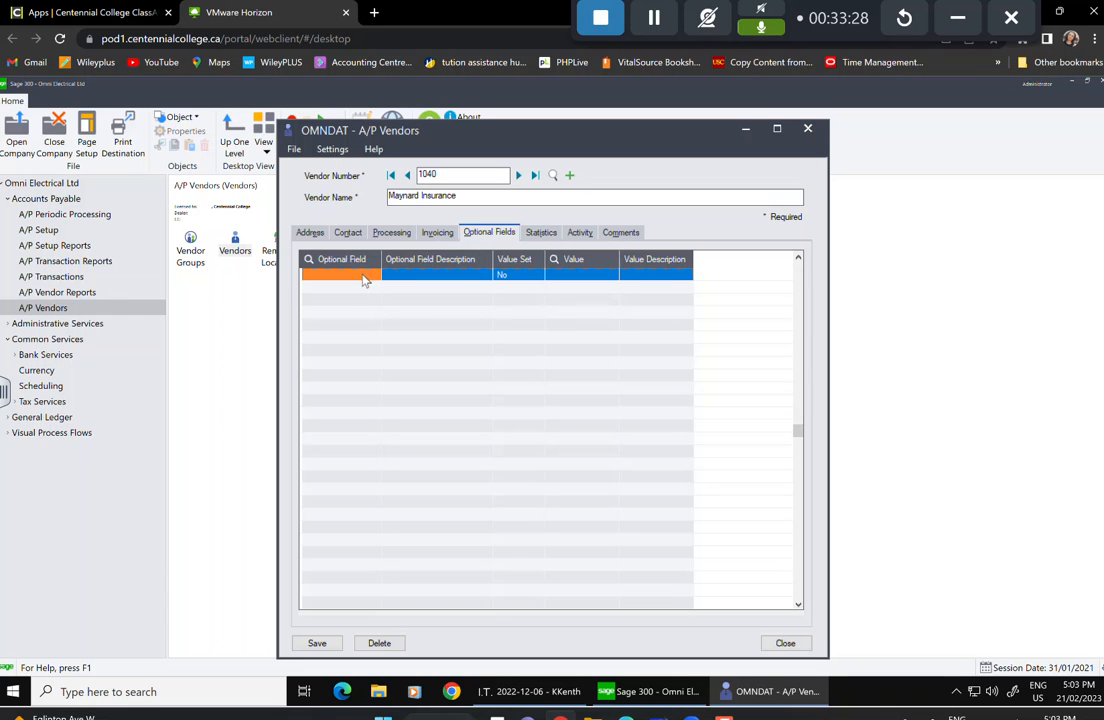
{"action": "left_click", "coordinate": [373, 277]}
{"action": "left_click", "coordinate": [376, 275]}
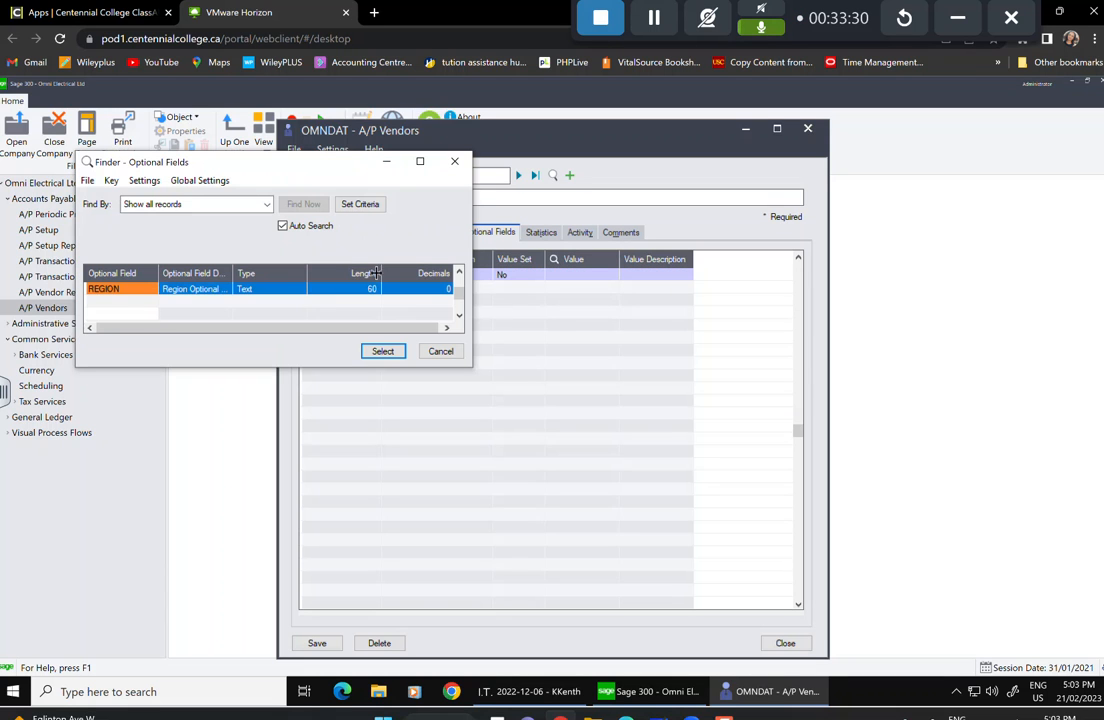
{"action": "left_click", "coordinate": [178, 289]}
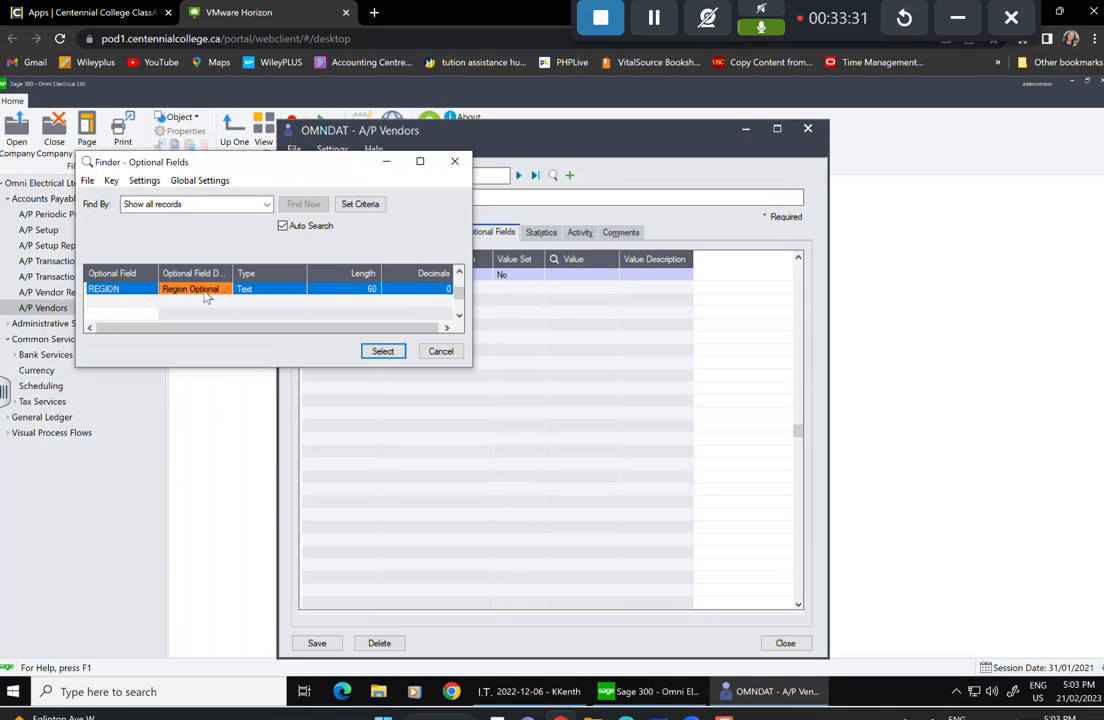
{"action": "left_click", "coordinate": [383, 351]}
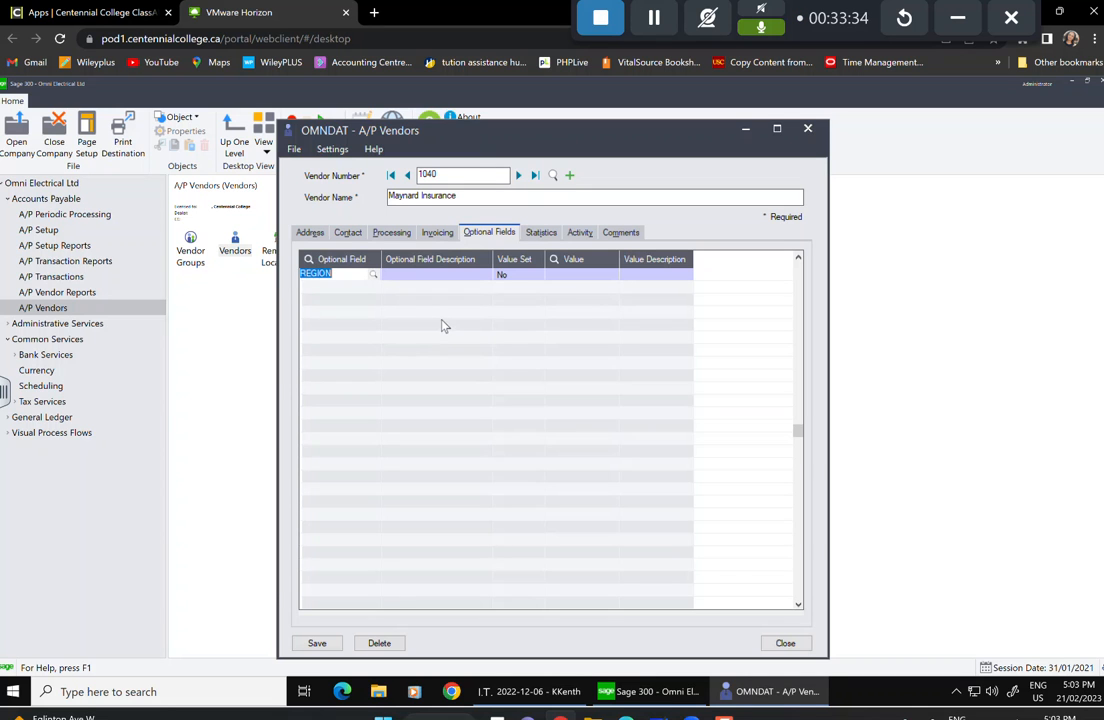
{"action": "key", "text": "Tab"}
{"action": "key", "text": "Tab"}
{"action": "key", "text": "Tab"}
{"action": "key", "text": "Tab"}
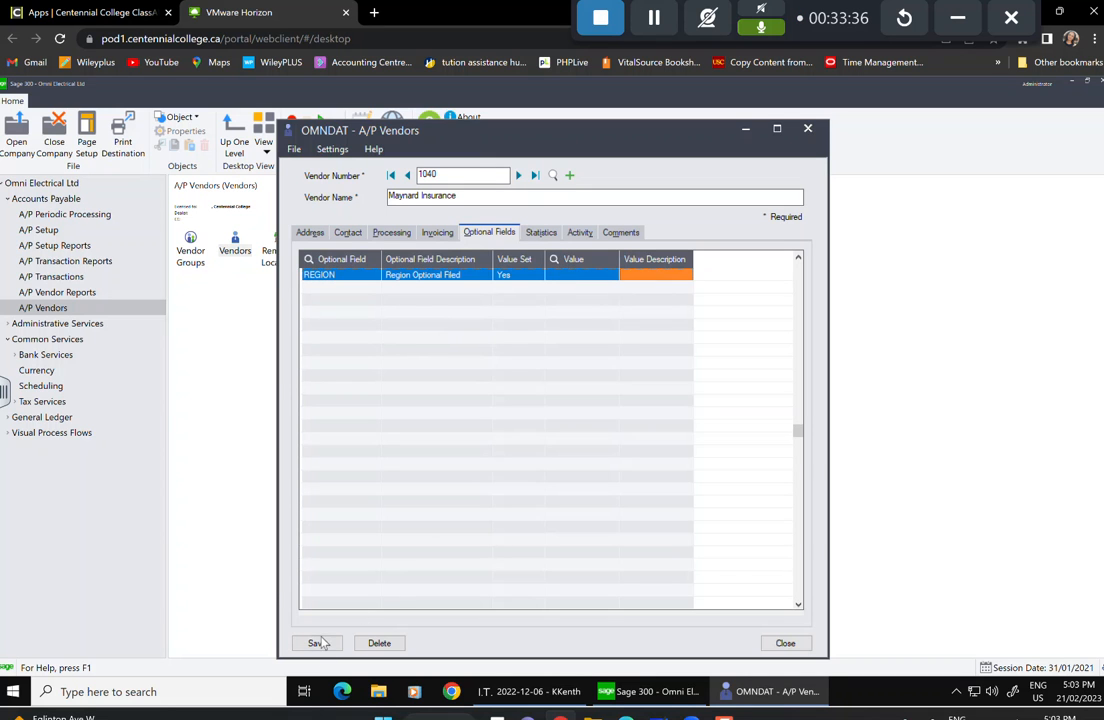
Review the Statistics, Activity and Comments tabs, save the record, and start a blank vendor.
{"action": "left_click", "coordinate": [541, 232]}
{"action": "left_click", "coordinate": [580, 232]}
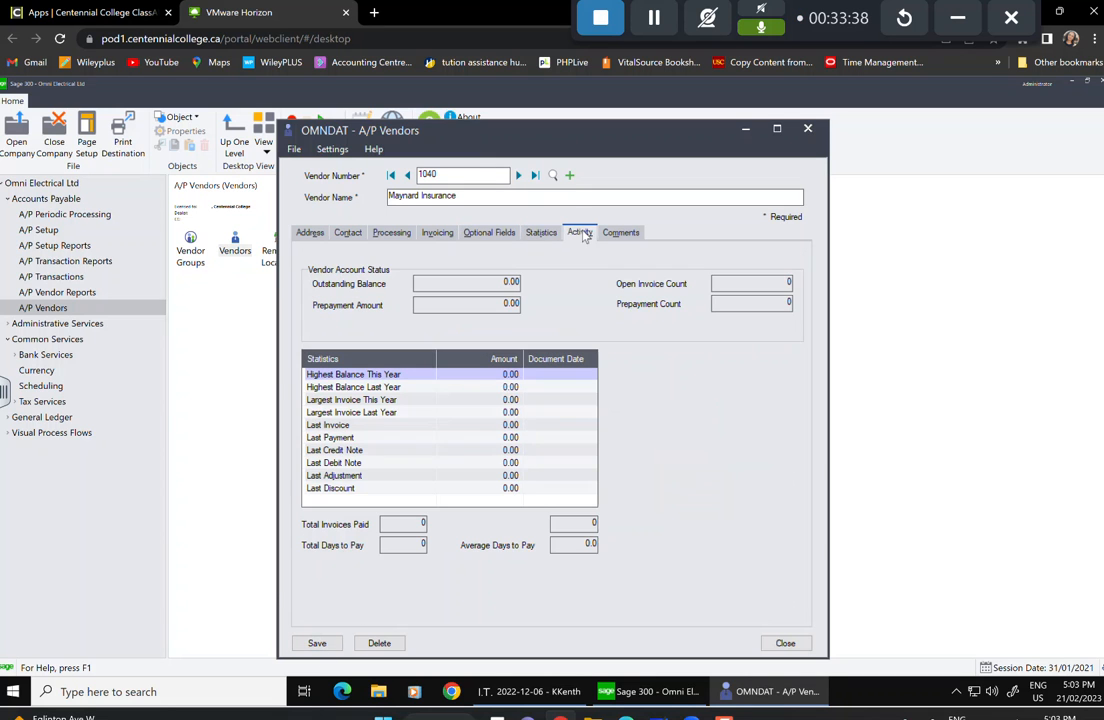
{"action": "left_click", "coordinate": [620, 232]}
{"action": "left_click", "coordinate": [318, 645]}
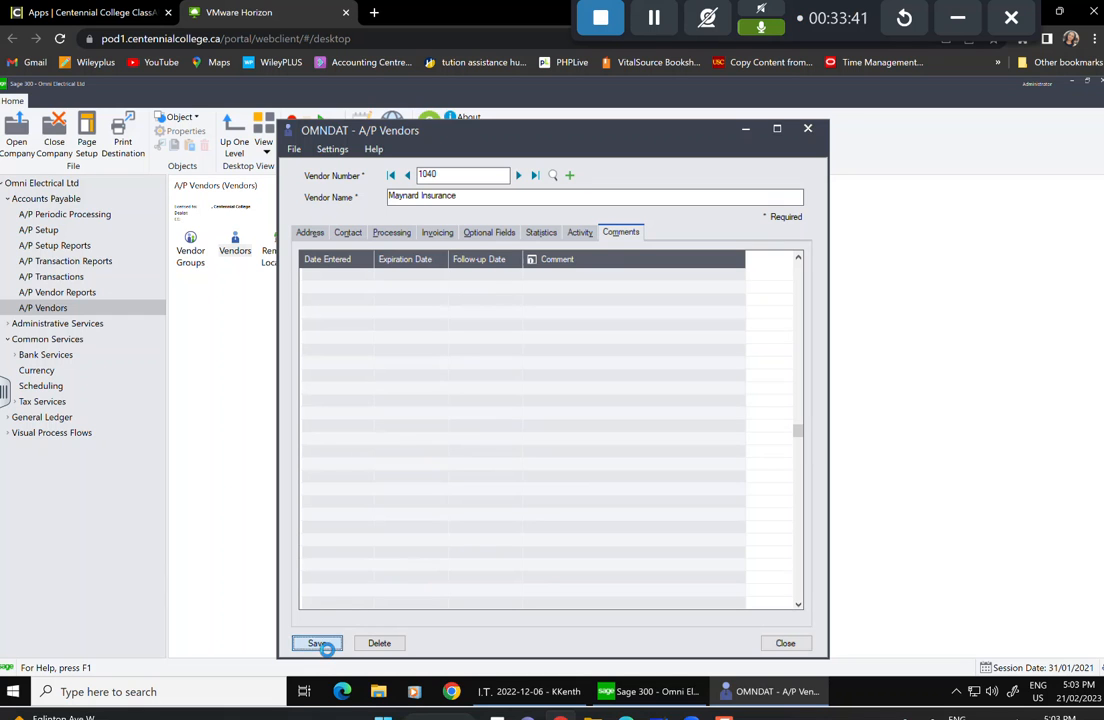
{"action": "left_click", "coordinate": [570, 176]}
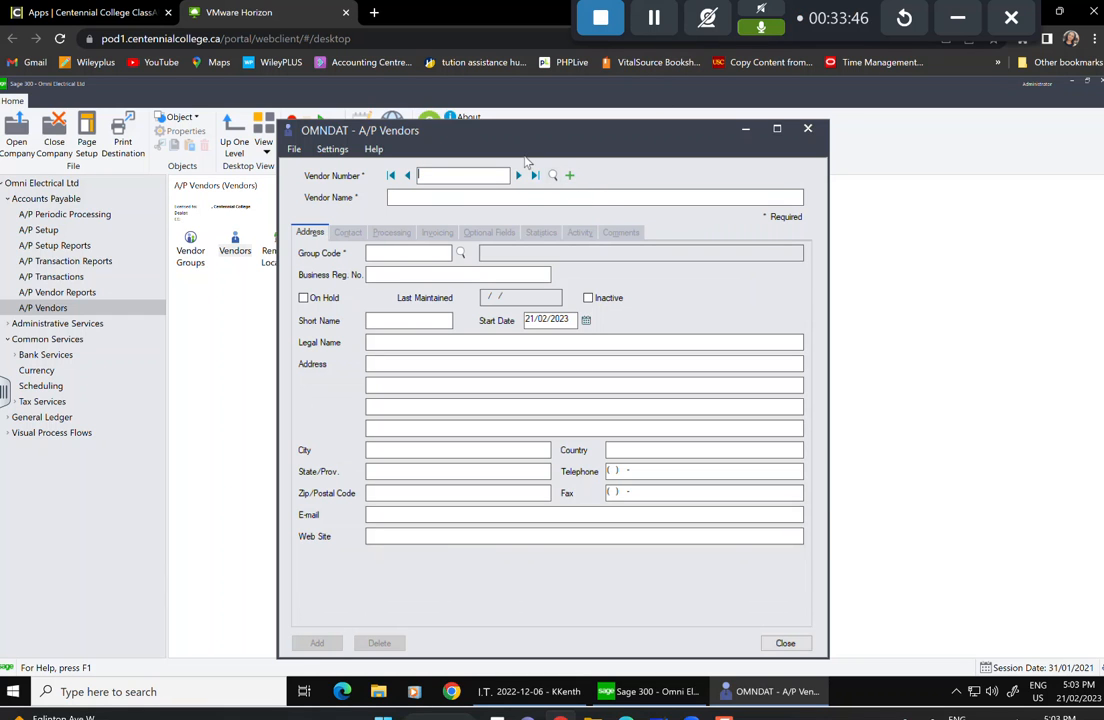
Create vendor 1060 named Nagle International and assign it to vendor group MUS.
{"action": "type", "text": "1060"}
{"action": "left_click", "coordinate": [533, 196]}
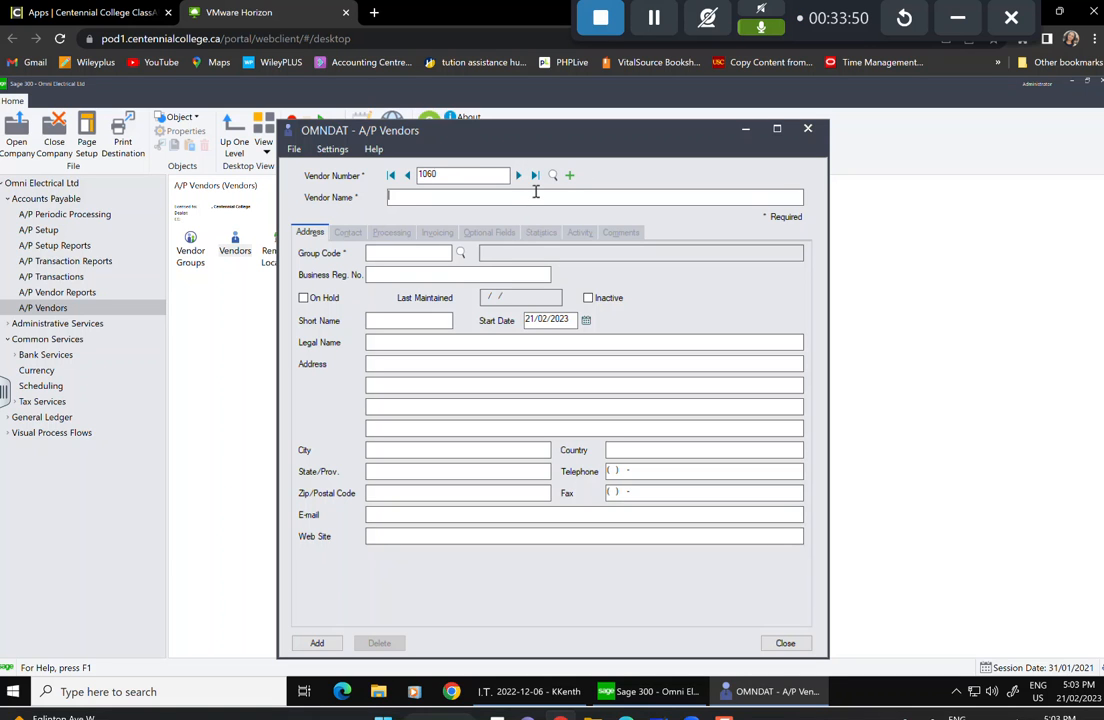
{"action": "type", "text": "Nagle International"}
{"action": "left_click", "coordinate": [460, 253]}
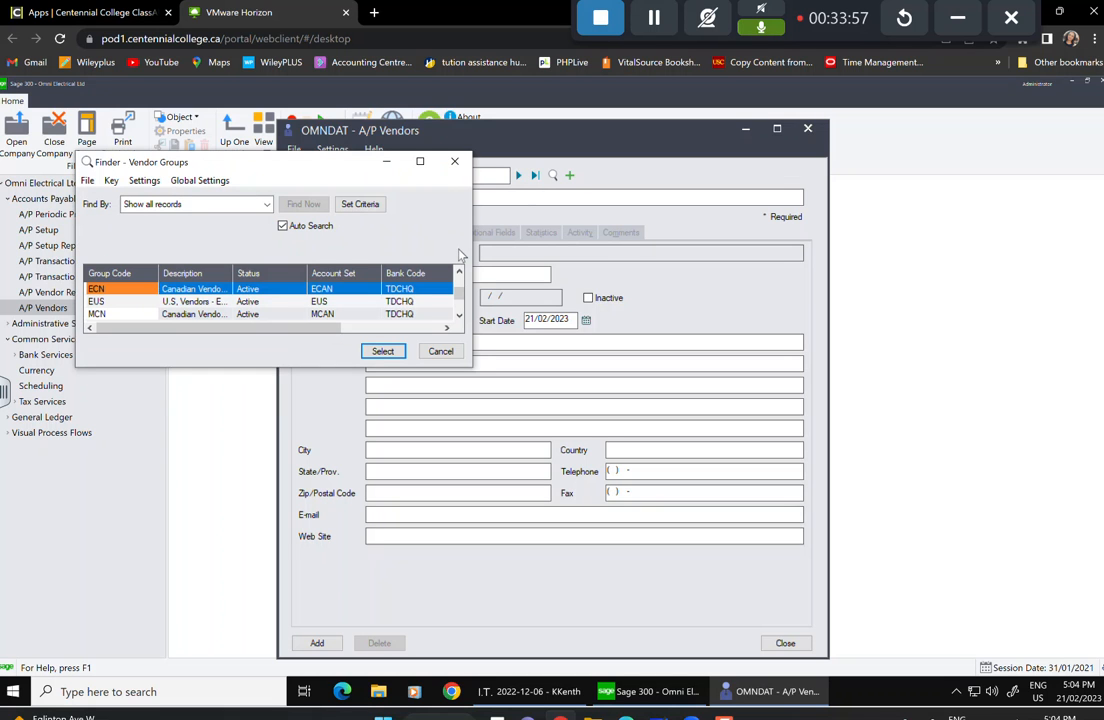
{"action": "left_click", "coordinate": [124, 312]}
{"action": "key", "text": "Down"}
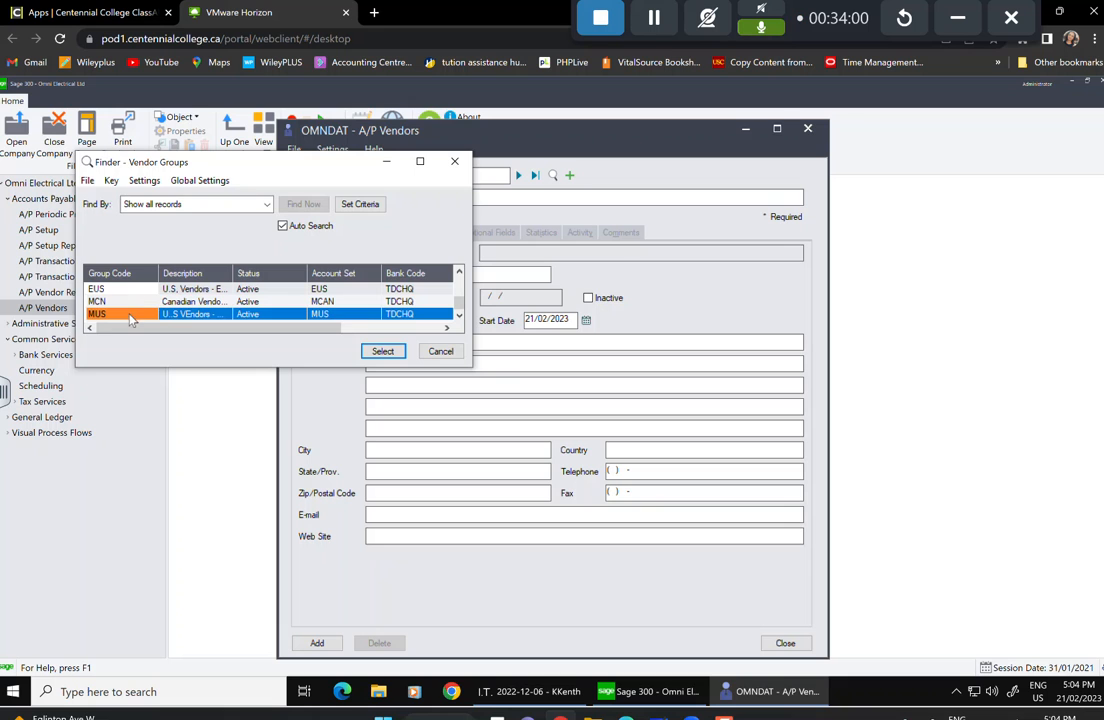
{"action": "left_click", "coordinate": [384, 354]}
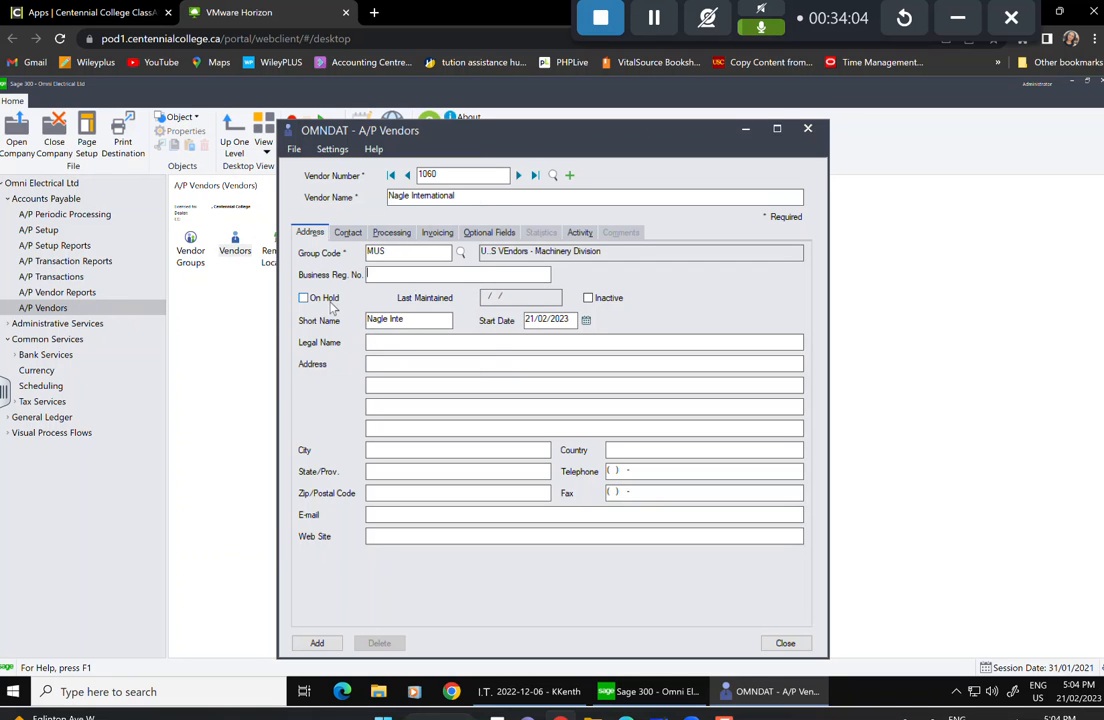
Set the vendor's start date to 12 May 1999 using the calendar.
{"action": "left_click", "coordinate": [542, 319]}
{"action": "left_click", "coordinate": [586, 320]}
{"action": "left_click", "coordinate": [616, 343]}
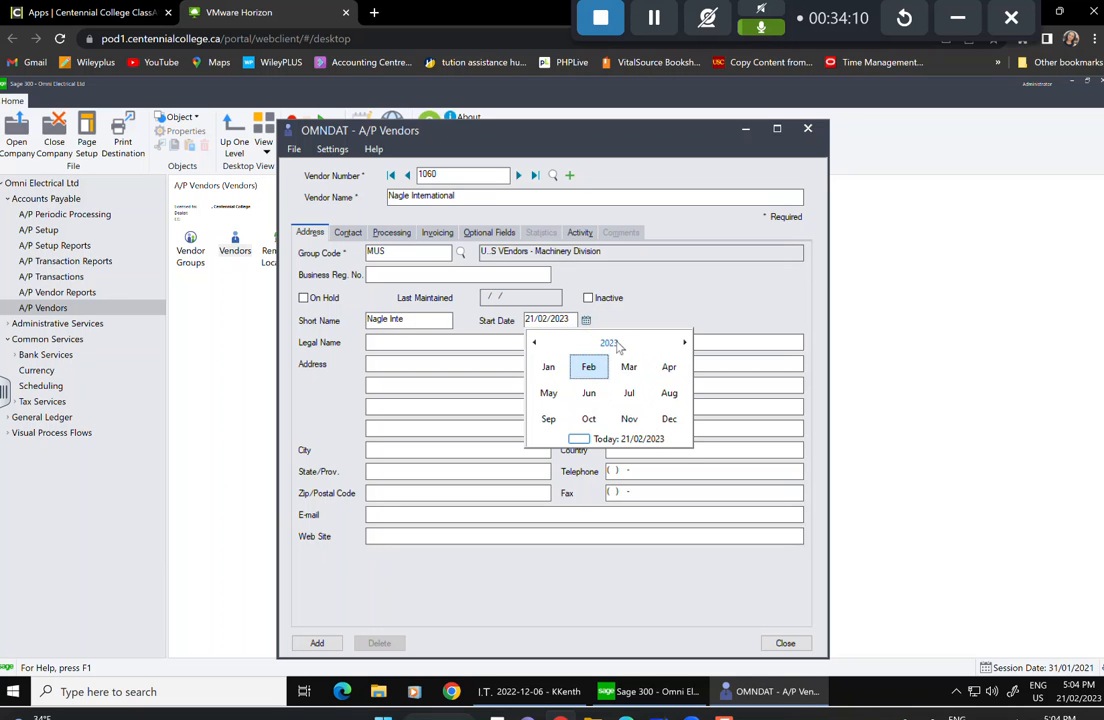
{"action": "left_click", "coordinate": [612, 343]}
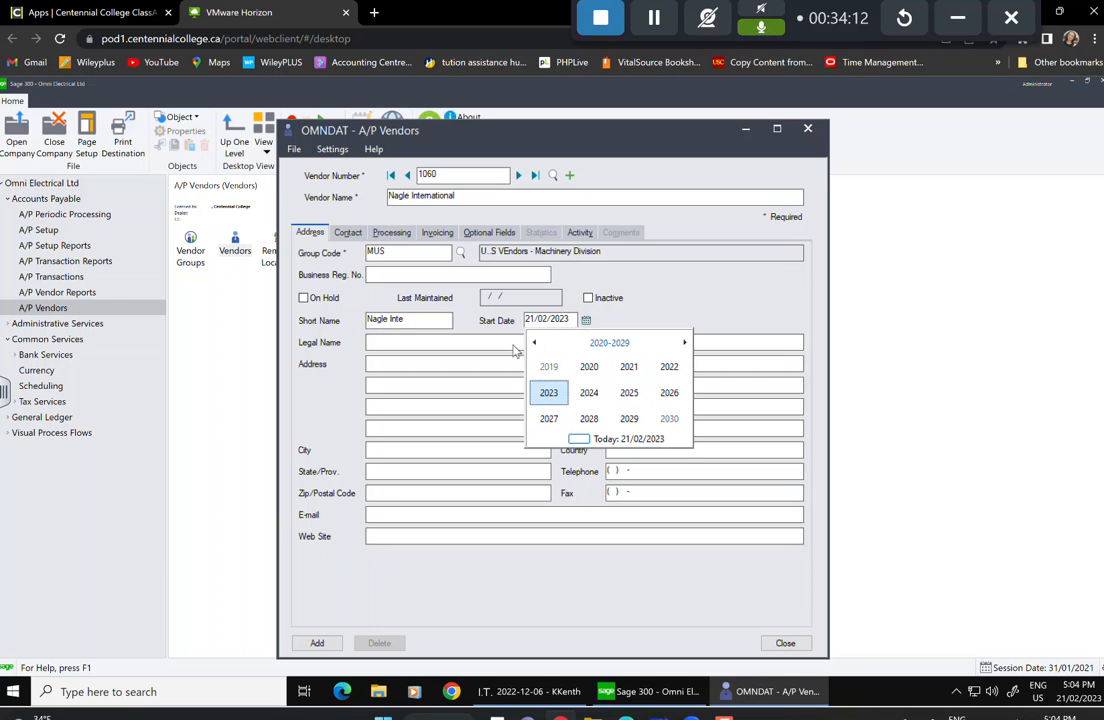
{"action": "left_click", "coordinate": [535, 344]}
{"action": "left_click", "coordinate": [536, 344]}
{"action": "left_click", "coordinate": [536, 344]}
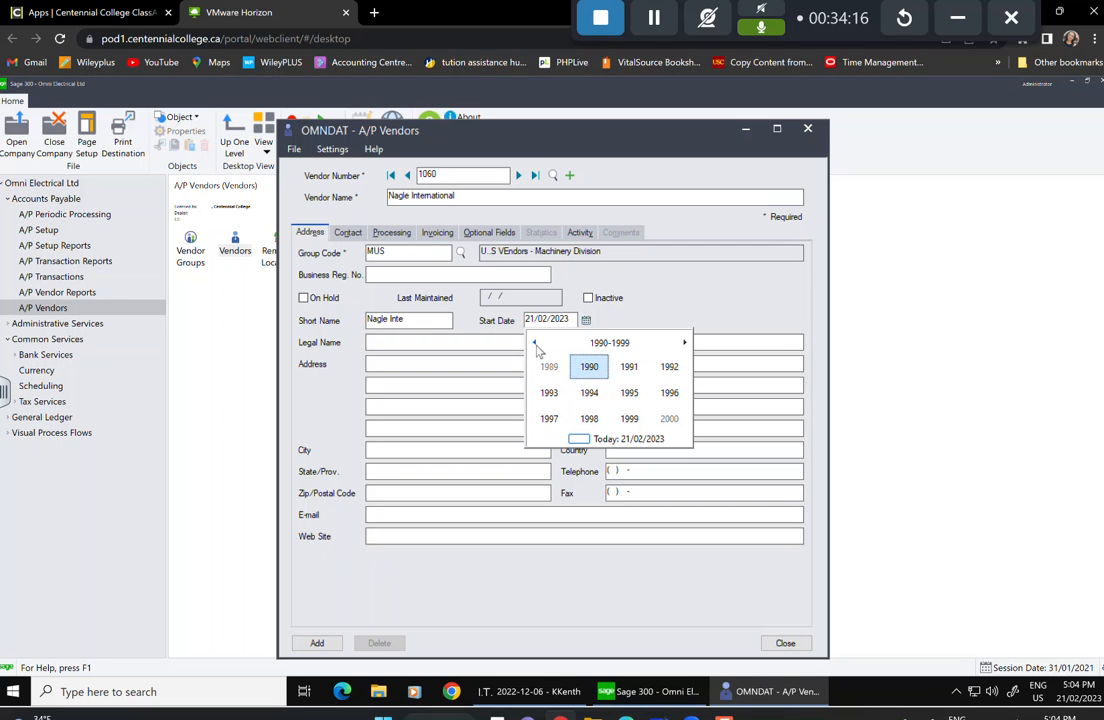
{"action": "left_click", "coordinate": [643, 426]}
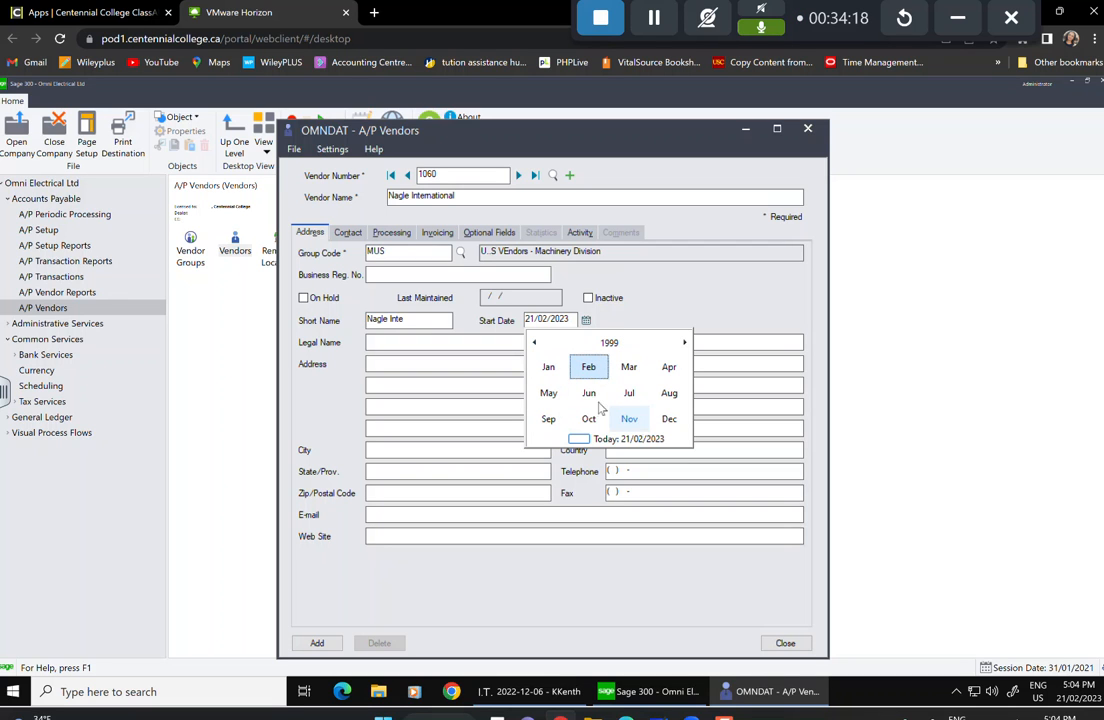
{"action": "left_click", "coordinate": [549, 393]}
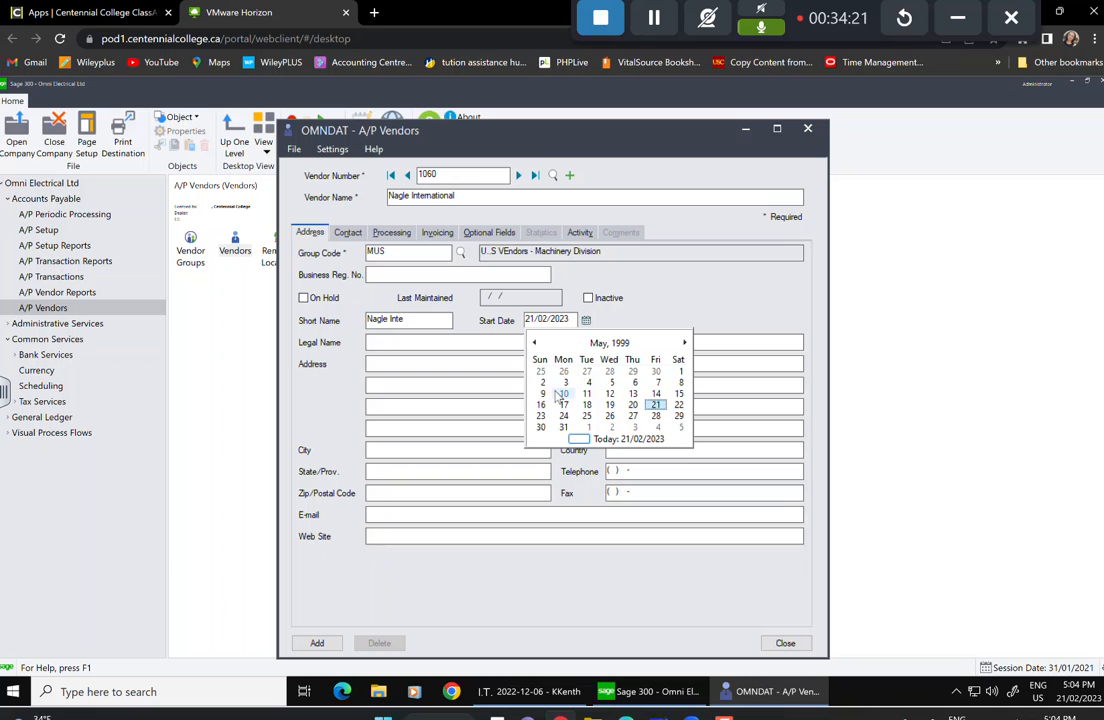
{"action": "left_click", "coordinate": [609, 393]}
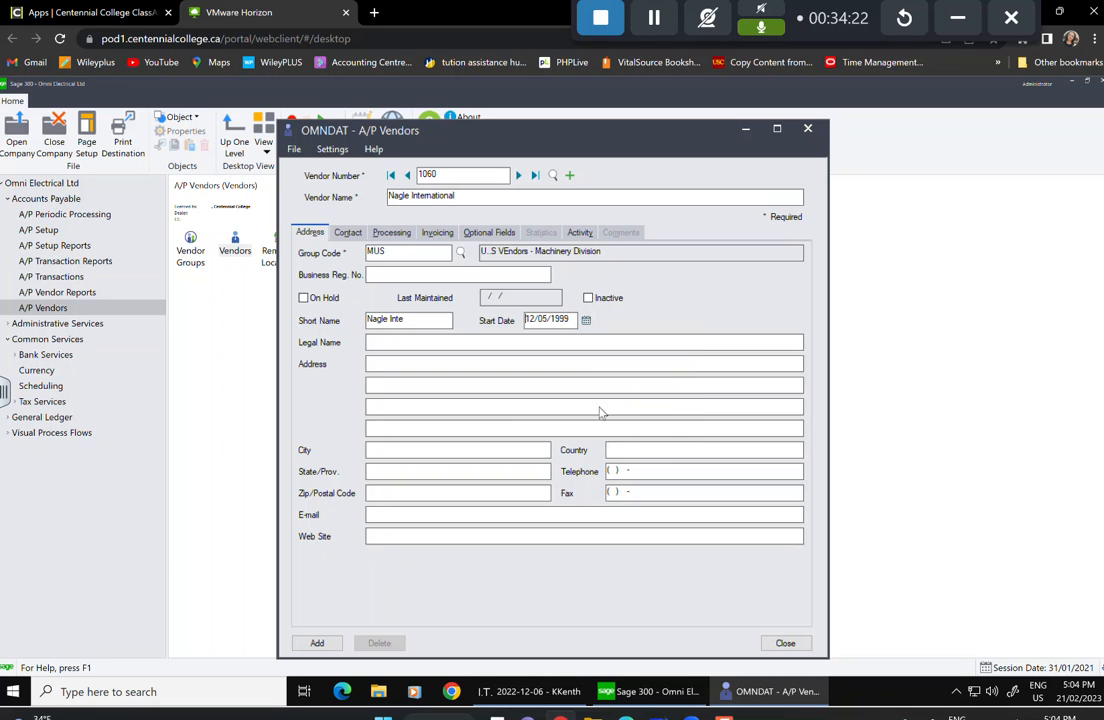
Enter Nagle International's street address, city Buffalo NY, postal code and head-office e-mail.
{"action": "left_click", "coordinate": [378, 348]}
{"action": "left_click", "coordinate": [383, 447]}
{"action": "left_click", "coordinate": [398, 344]}
{"action": "left_click", "coordinate": [393, 362]}
{"action": "left_click", "coordinate": [417, 450]}
{"action": "type", "text": "Buffalo "}
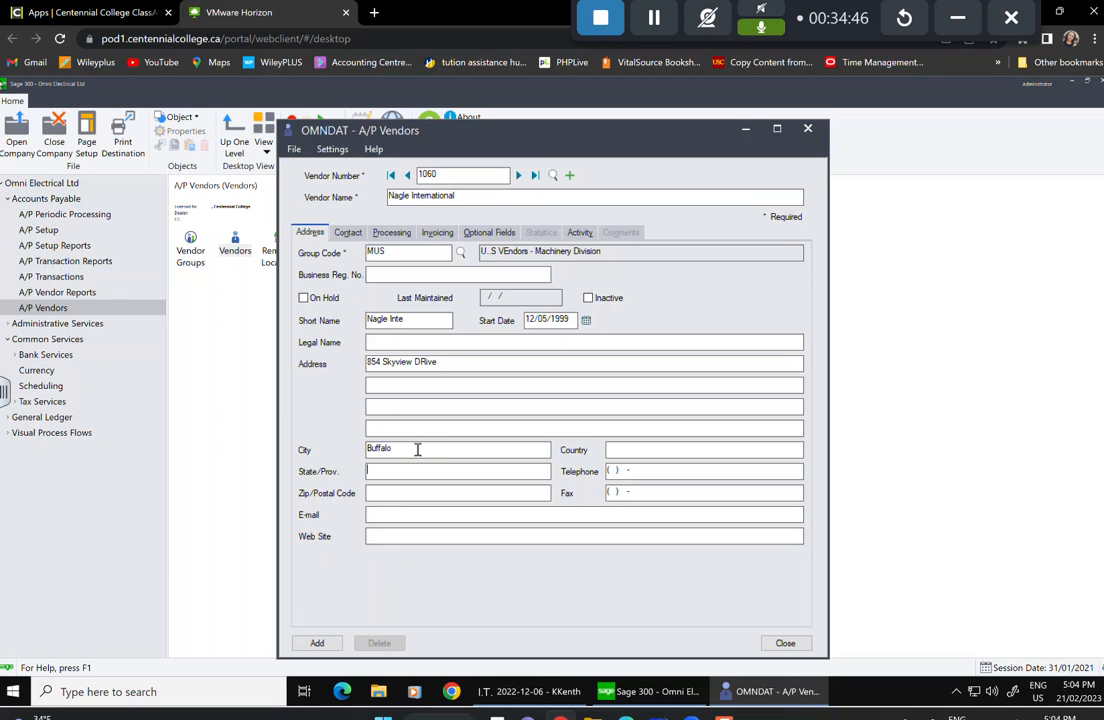
{"action": "type", "text": "N"}
{"action": "type", "text": "Y"}
{"action": "left_click", "coordinate": [436, 490]}
{"action": "type", "text": "985"}
{"action": "type", "text": "65"}
{"action": "type", "text": "3"}
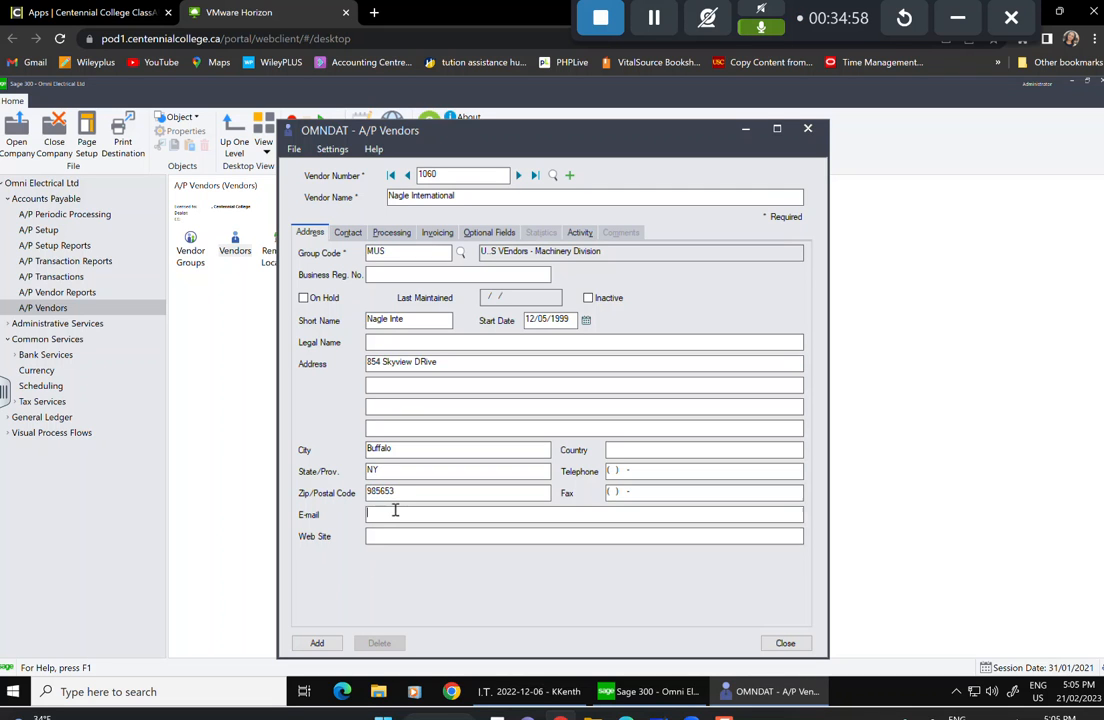
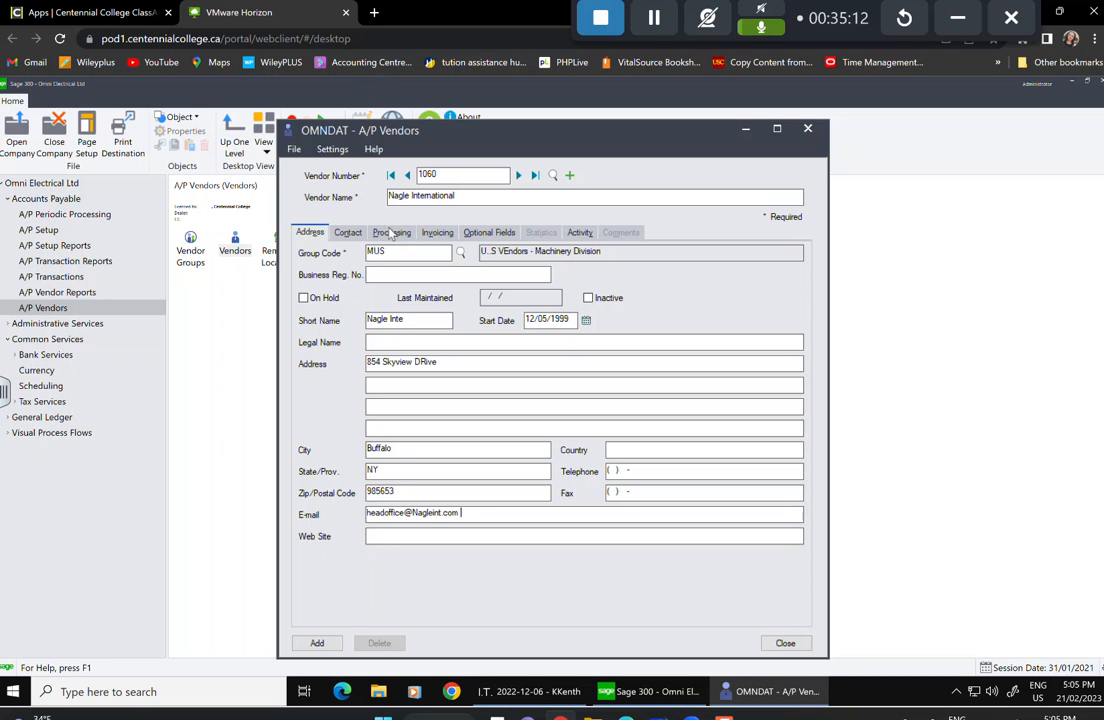
{"action": "left_click", "coordinate": [349, 232]}
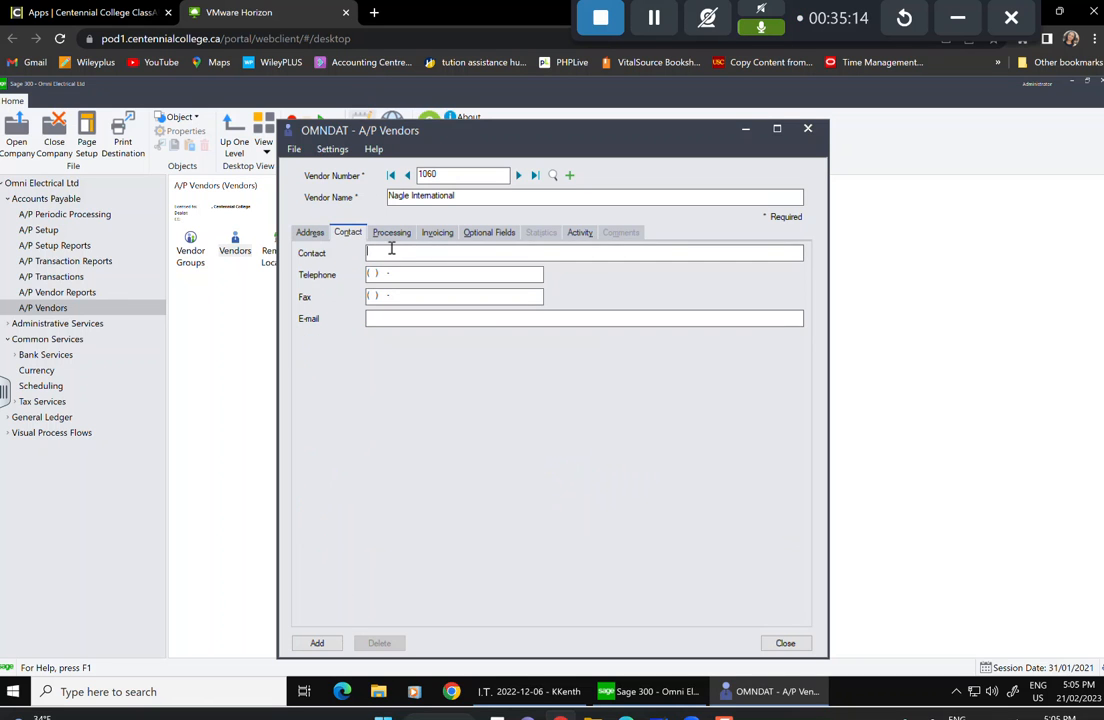
Enter the contact person's name and set terms code 15, due the 15th of next month.
{"action": "left_click", "coordinate": [405, 235]}
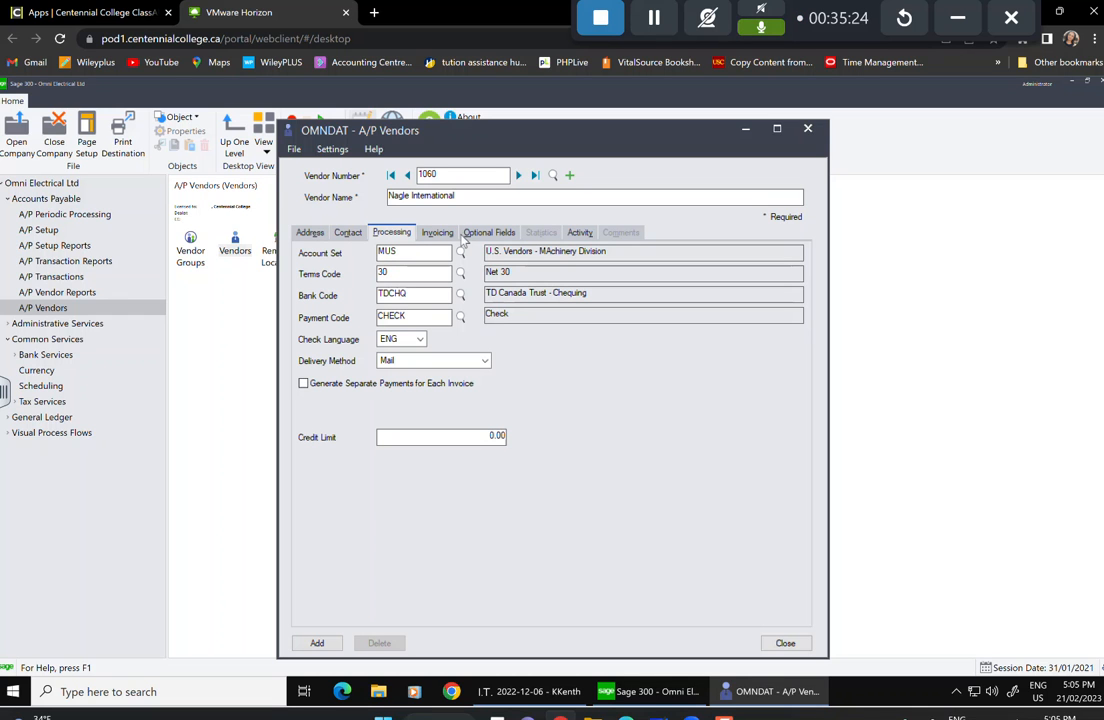
{"action": "left_click", "coordinate": [460, 273]}
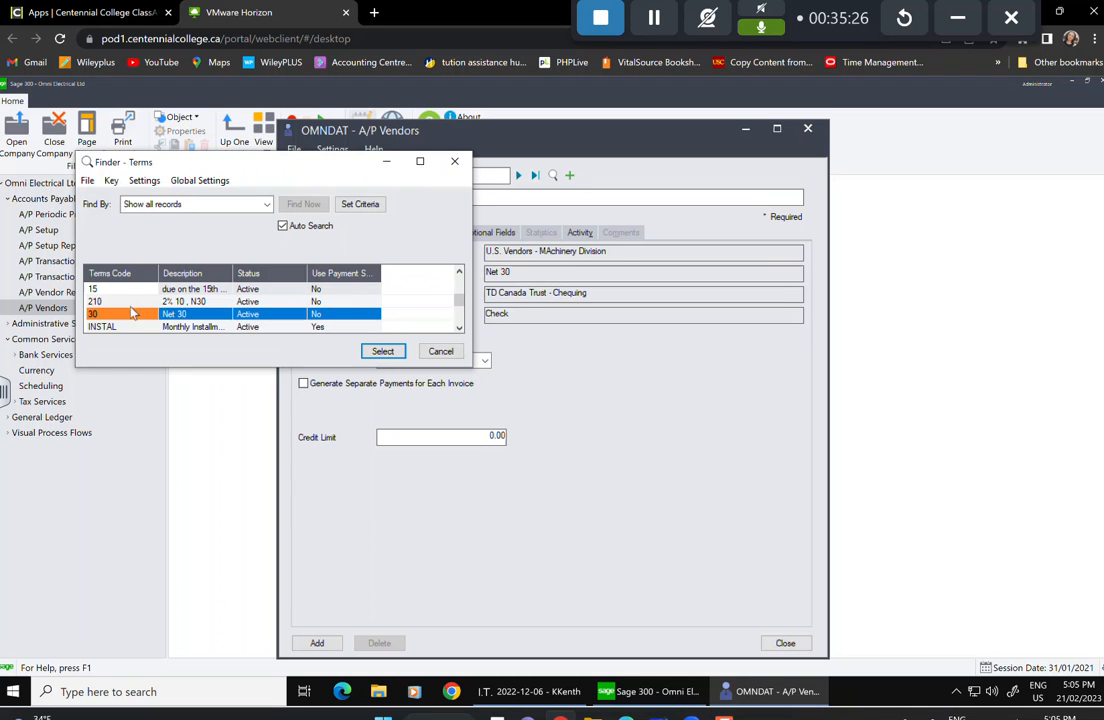
{"action": "left_click", "coordinate": [108, 289]}
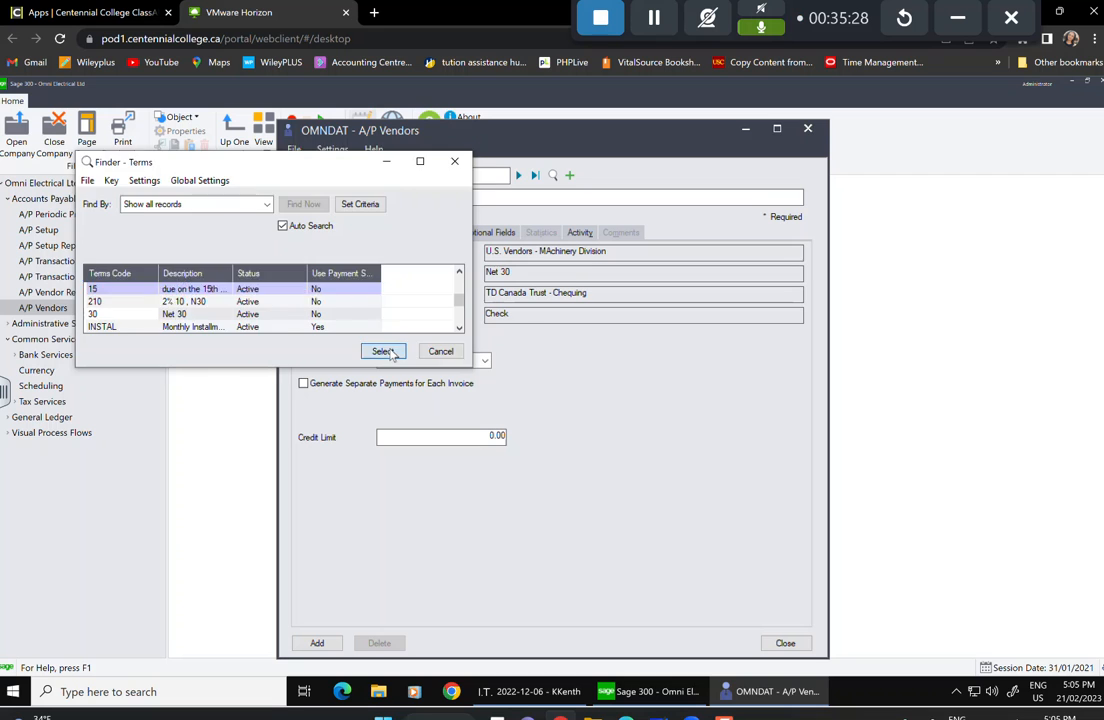
{"action": "left_click", "coordinate": [381, 351]}
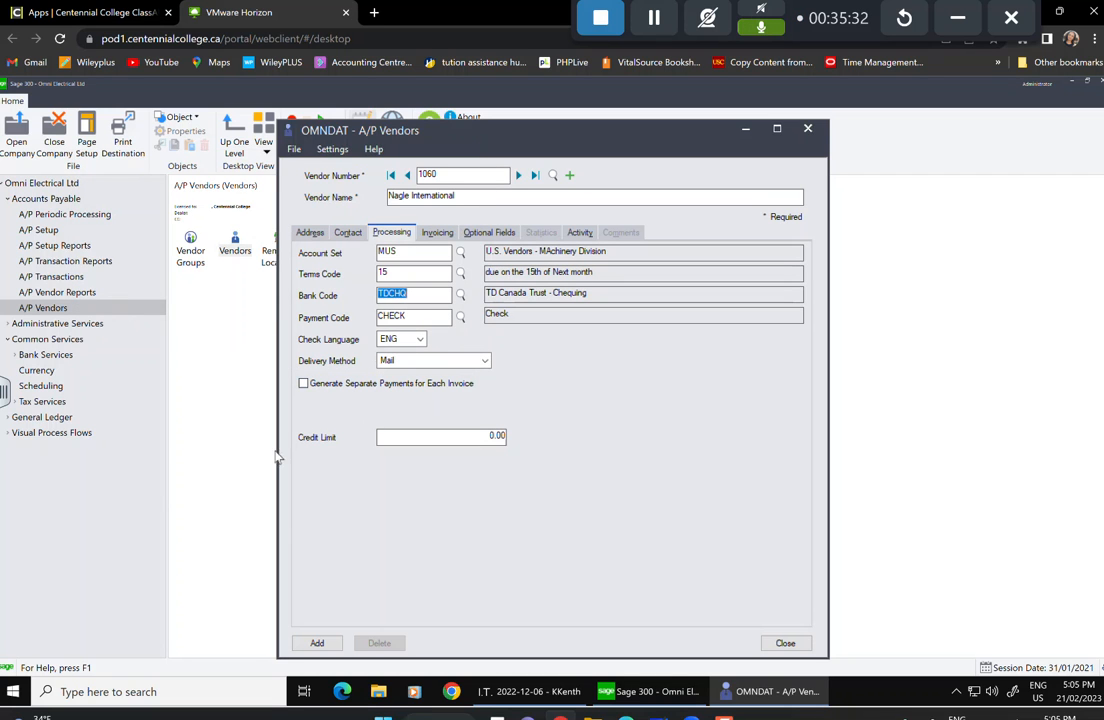
{"action": "left_click", "coordinate": [437, 234]}
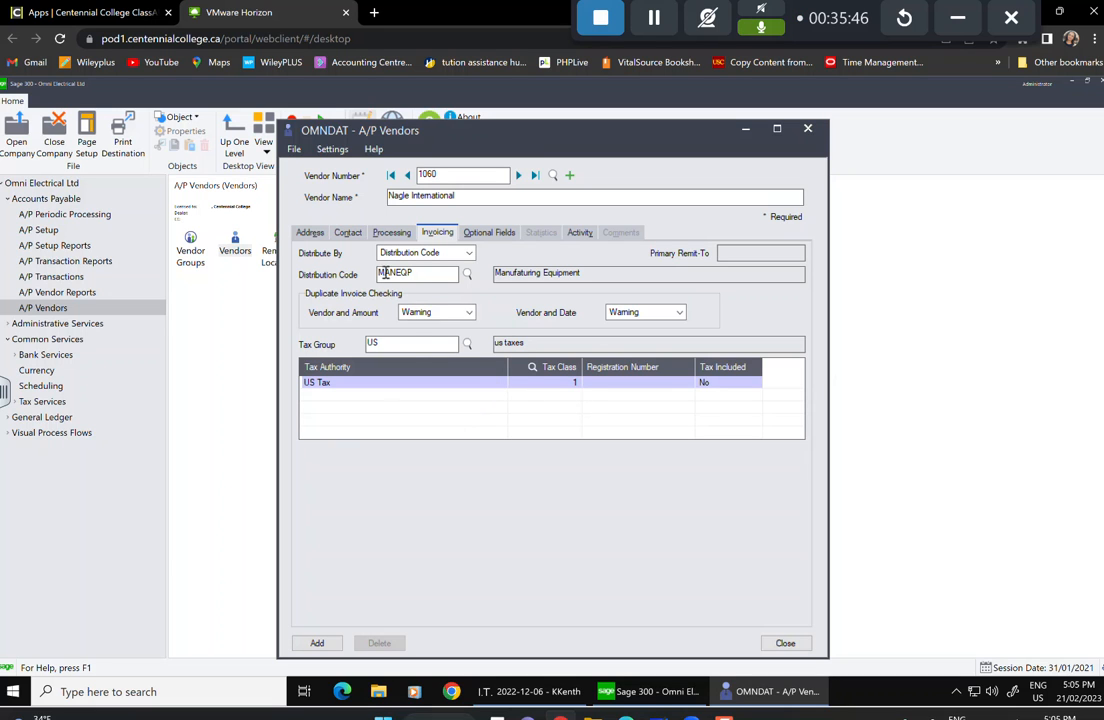
Attach the REGION optional field to vendor 1060 and add the record.
{"action": "left_click", "coordinate": [494, 233]}
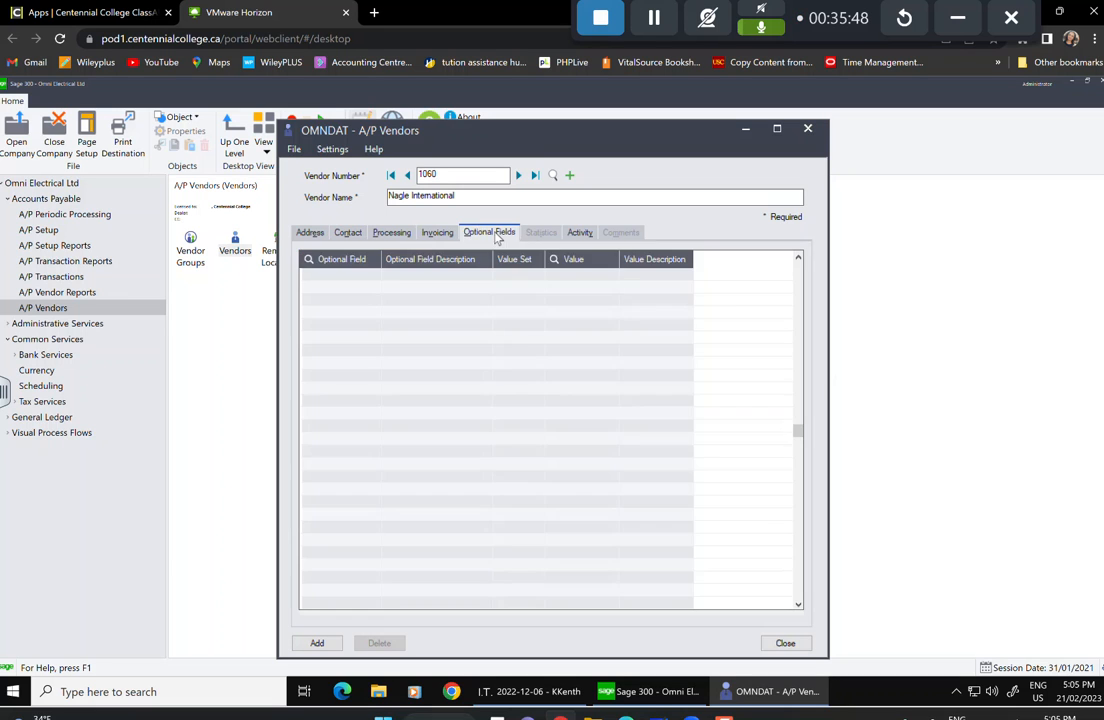
{"action": "left_click", "coordinate": [348, 285]}
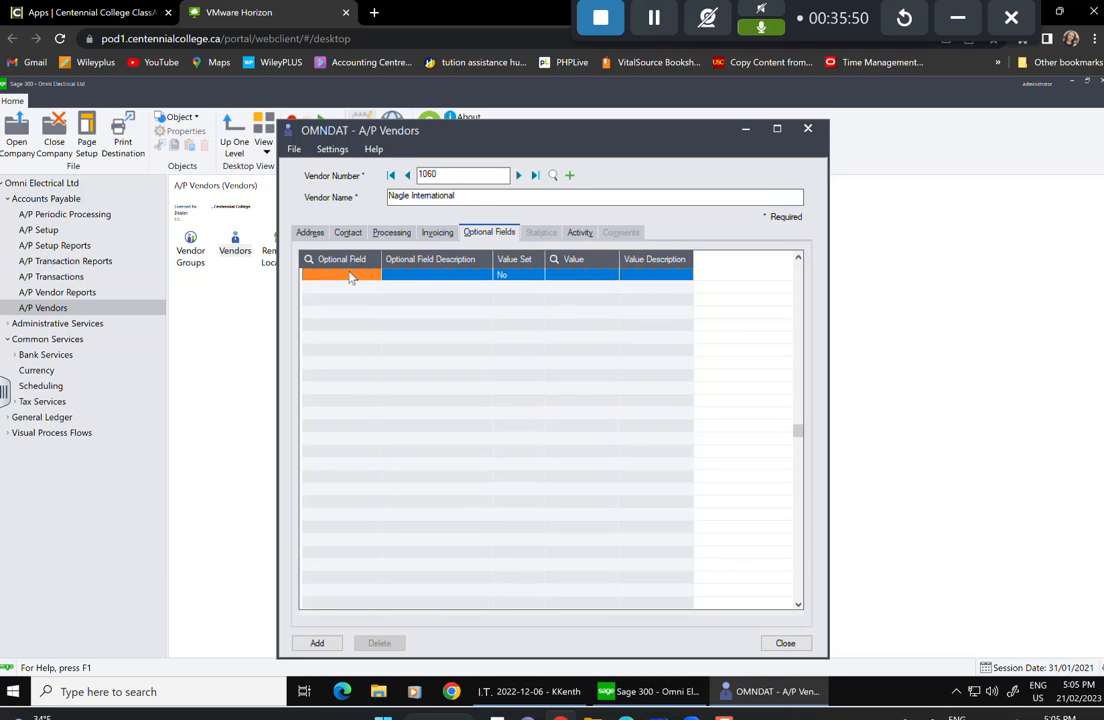
{"action": "left_click", "coordinate": [377, 276]}
{"action": "key", "text": "F5"}
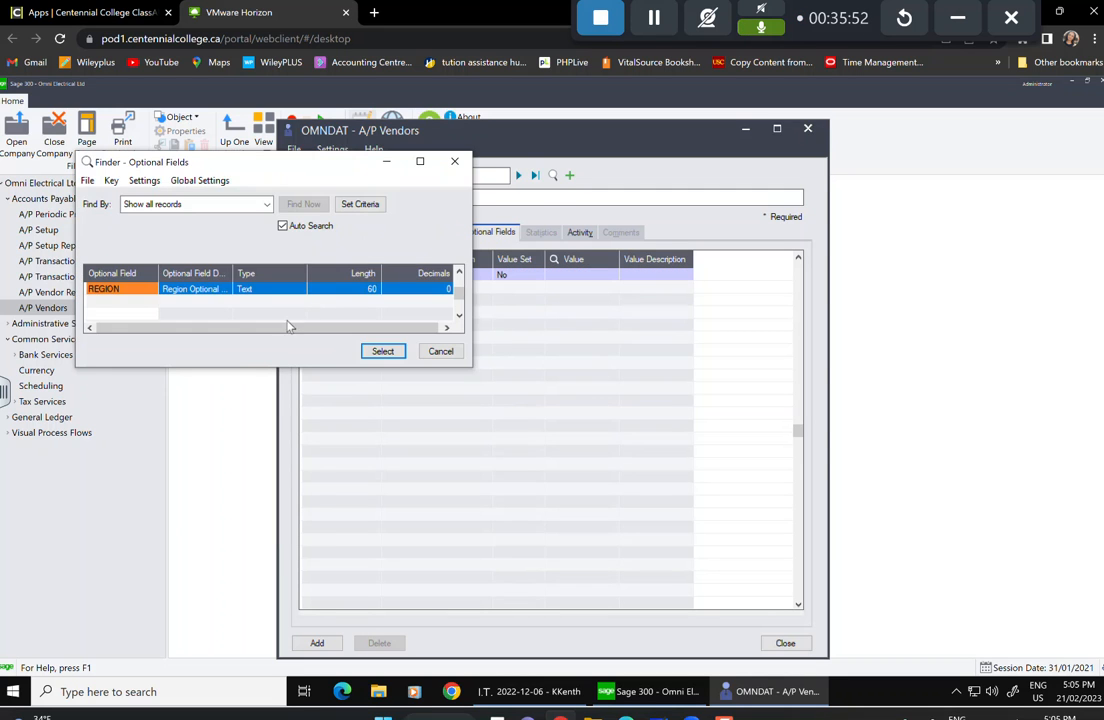
{"action": "left_click", "coordinate": [382, 352]}
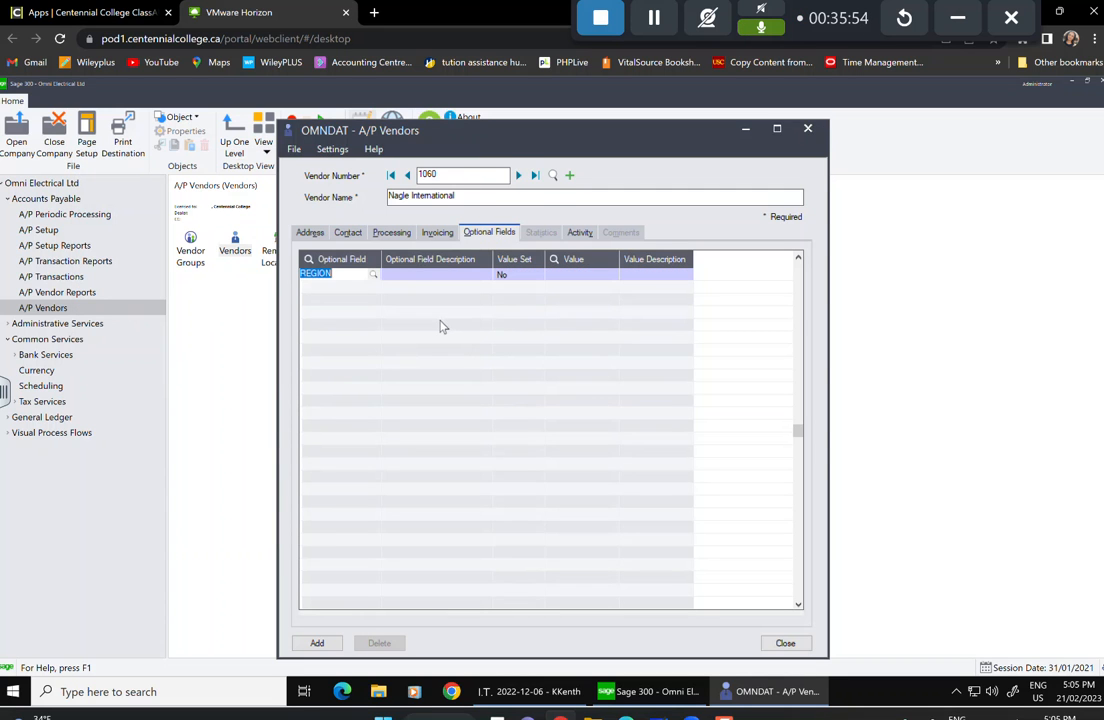
{"action": "key", "text": "Tab"}
{"action": "key", "text": "Tab"}
{"action": "left_click", "coordinate": [320, 643]}
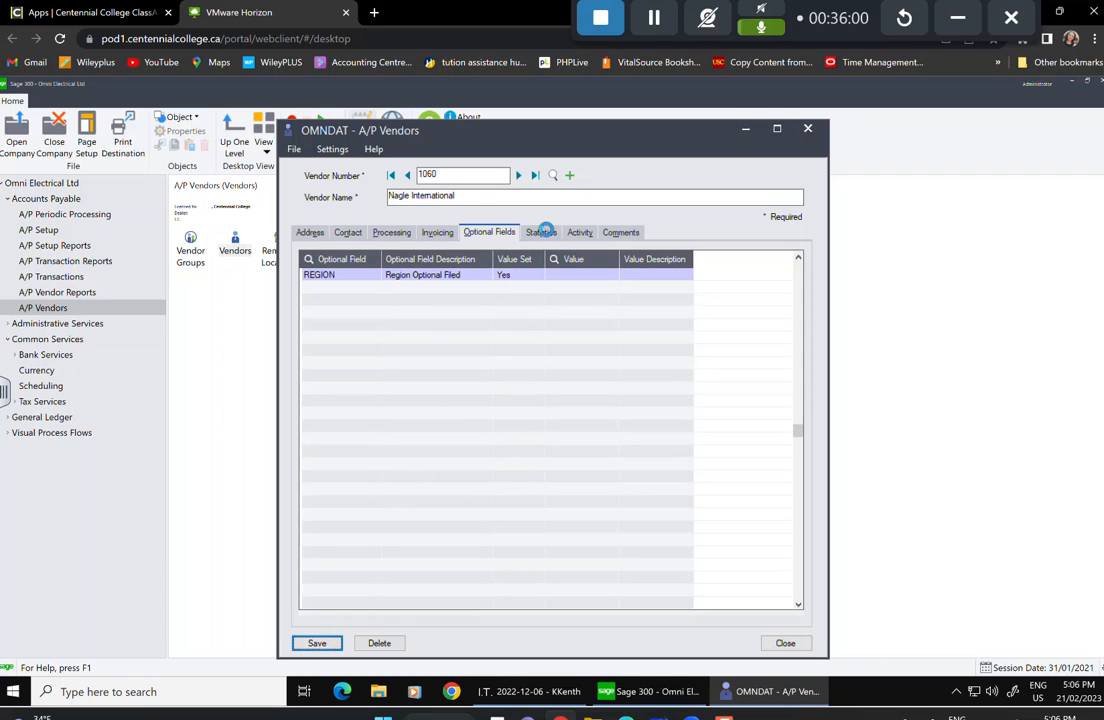
Review Nagle International's period statistics, account activity and comments.
{"action": "left_click", "coordinate": [543, 234]}
{"action": "left_click", "coordinate": [480, 376]}
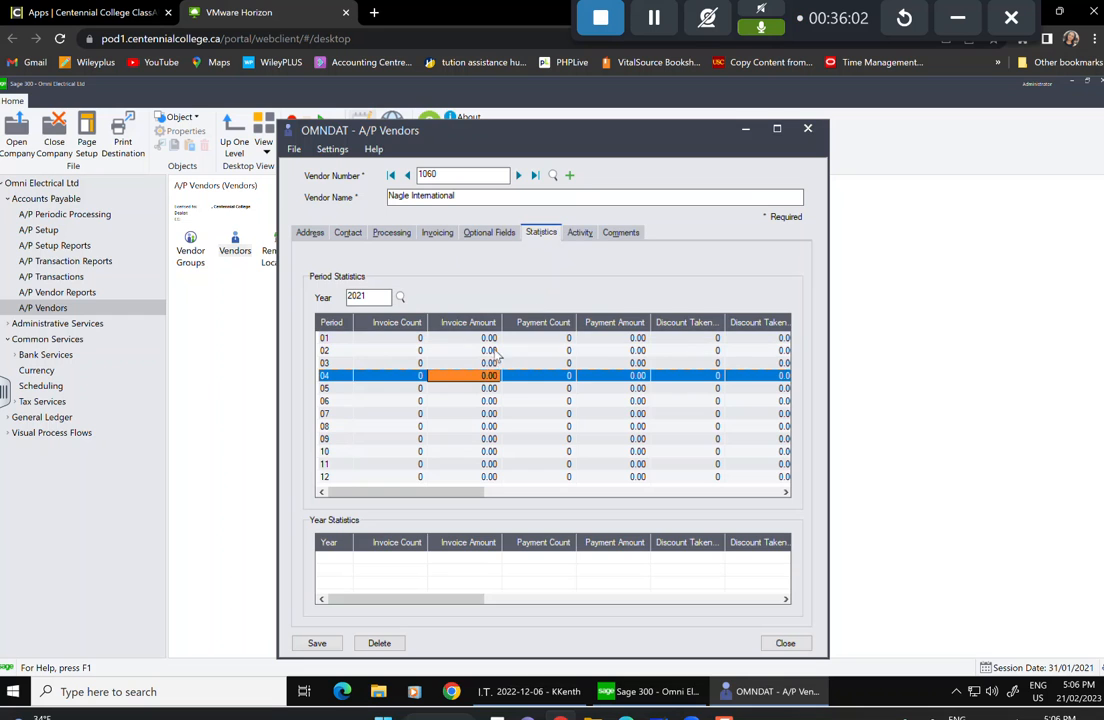
{"action": "left_click", "coordinate": [581, 234]}
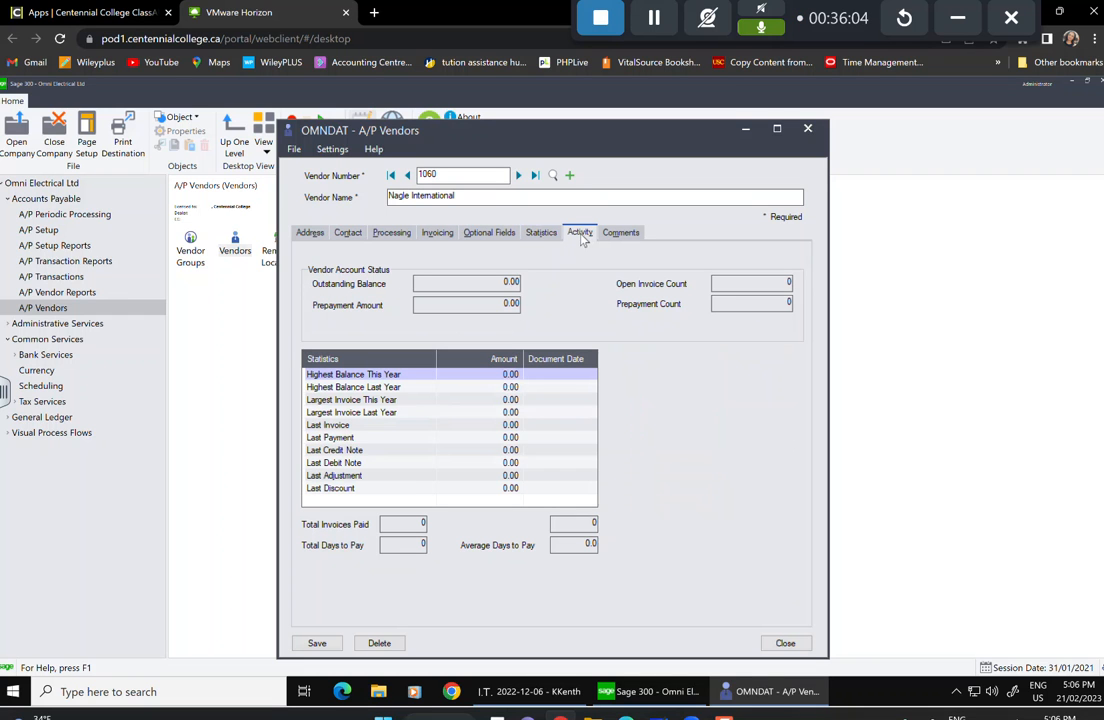
{"action": "left_click", "coordinate": [621, 234]}
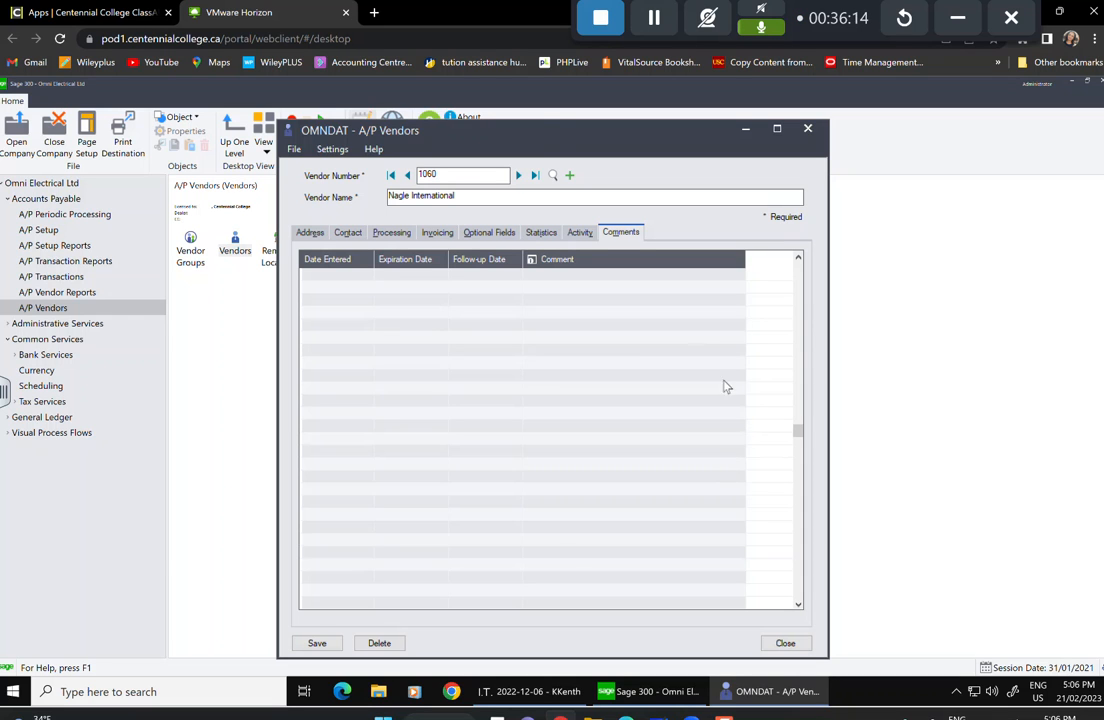
Create vendor 1080 named Bell Canada in group ECN Canadian Vendors - Electrical Division.
{"action": "left_click", "coordinate": [569, 175]}
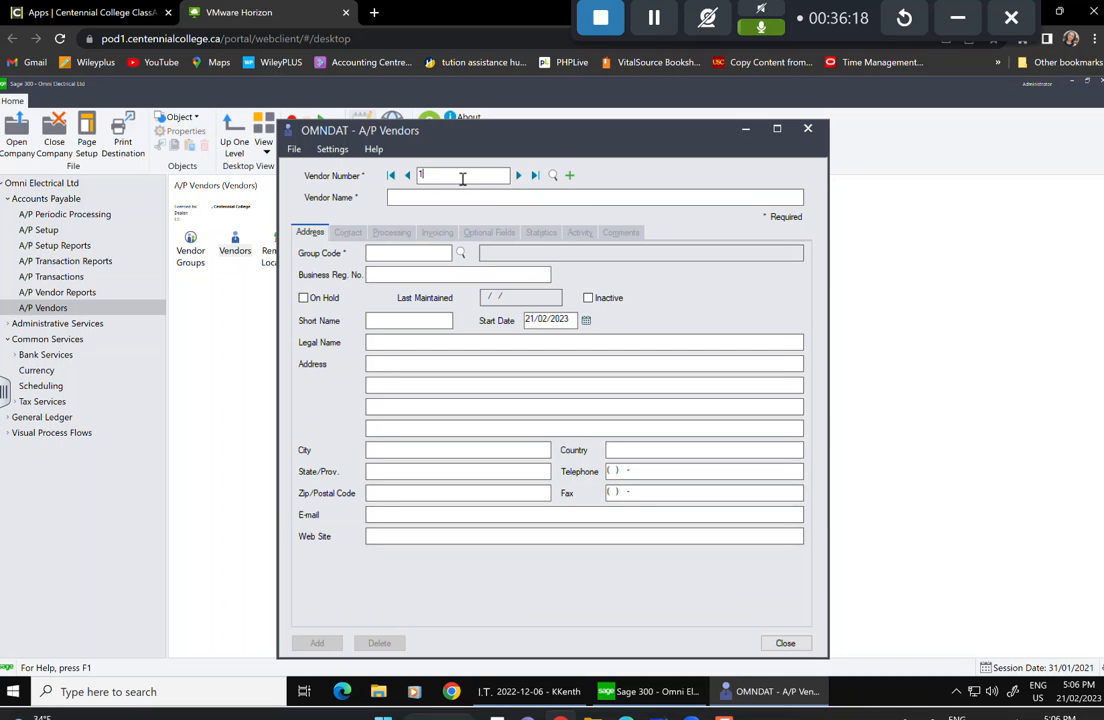
{"action": "type", "text": "1080"}
{"action": "left_click", "coordinate": [444, 193]}
{"action": "type", "text": "BELL"}
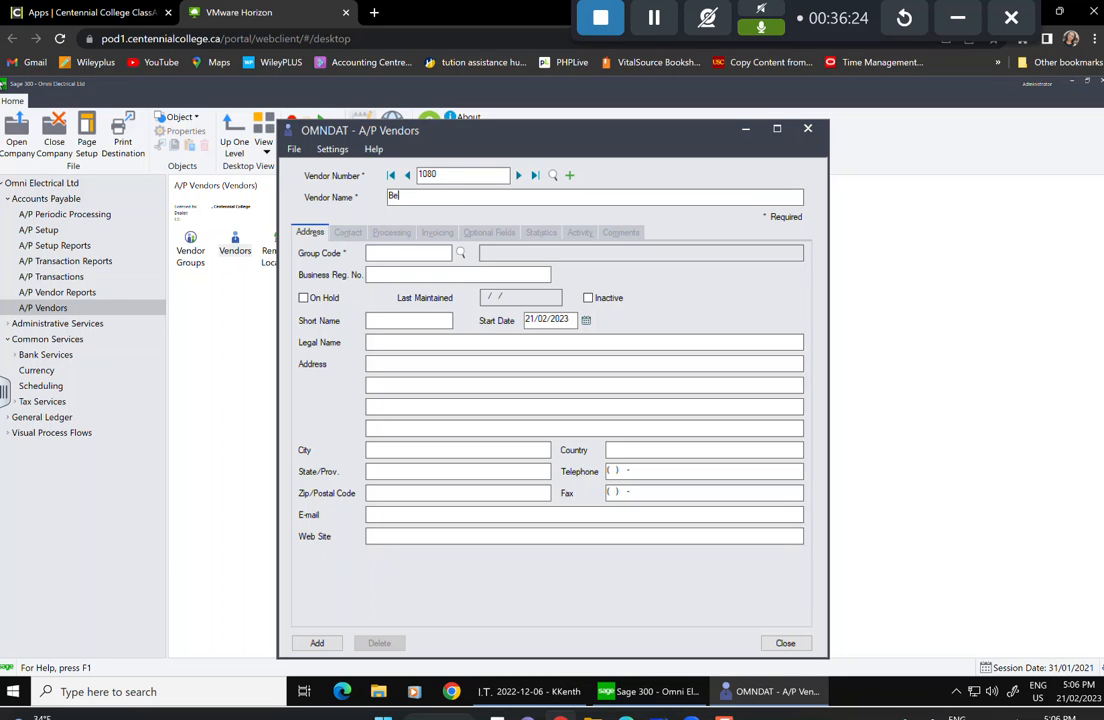
{"action": "type", "text": "ll CAnada"}
{"action": "key", "text": "BackSpace"}
{"action": "key", "text": "BackSpace"}
{"action": "key", "text": "BackSpace"}
{"action": "key", "text": "BackSpace"}
{"action": "key", "text": "BackSpace"}
{"action": "key", "text": "BackSpace"}
{"action": "type", "text": "anada"}
{"action": "left_click", "coordinate": [445, 253]}
{"action": "left_click", "coordinate": [463, 251]}
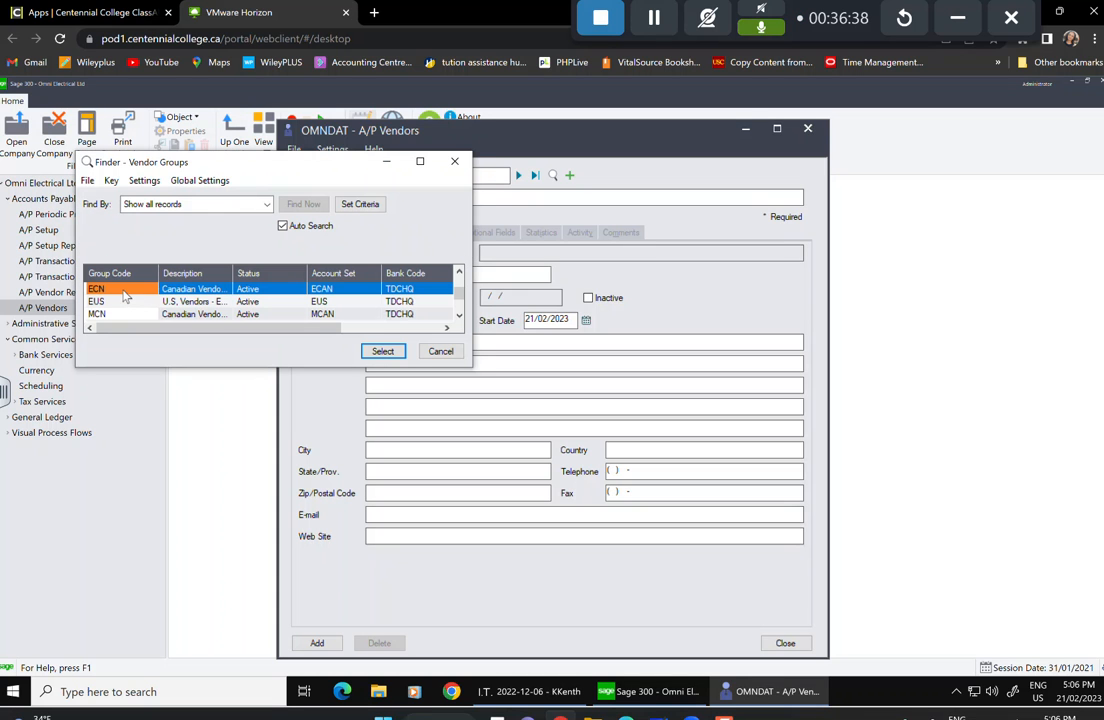
{"action": "left_click", "coordinate": [382, 352]}
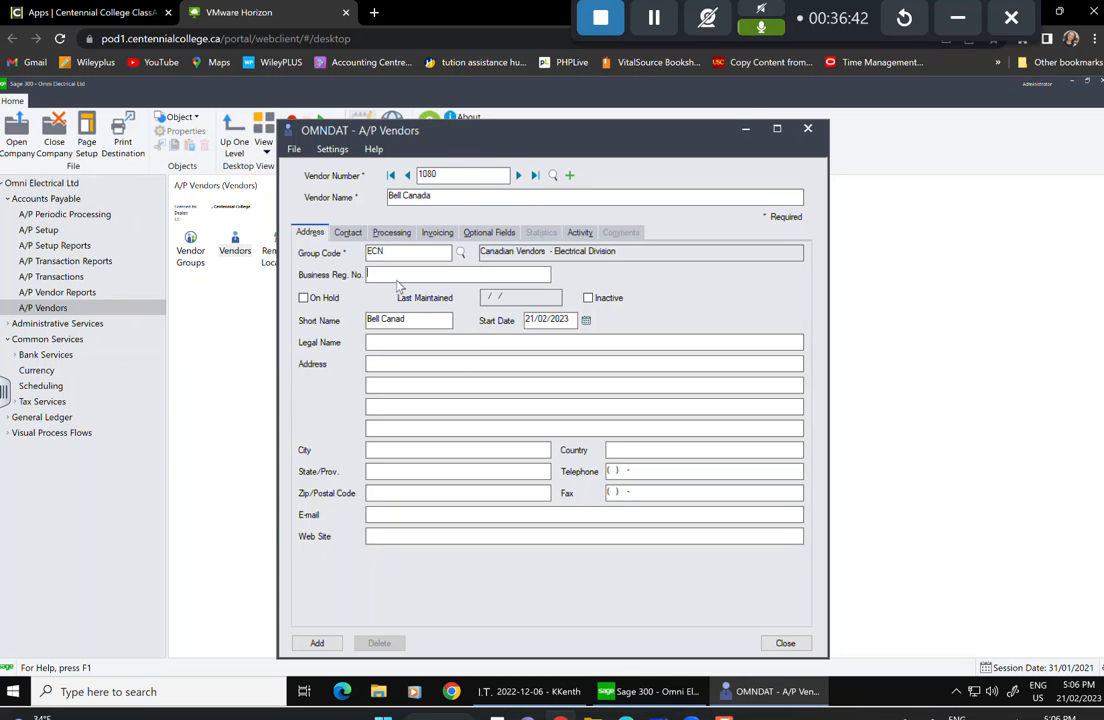
{"action": "left_click", "coordinate": [385, 343]}
Enter Bell Canada's PO box address in Toronto, Ontario, with postal code and customer-service e-mail.
{"action": "left_click", "coordinate": [390, 370]}
{"action": "type", "text": "Po Bo"}
{"action": "type", "text": "x 9"}
{"action": "type", "text": "Toronto"}
{"action": "type", "text": "Ontario"}
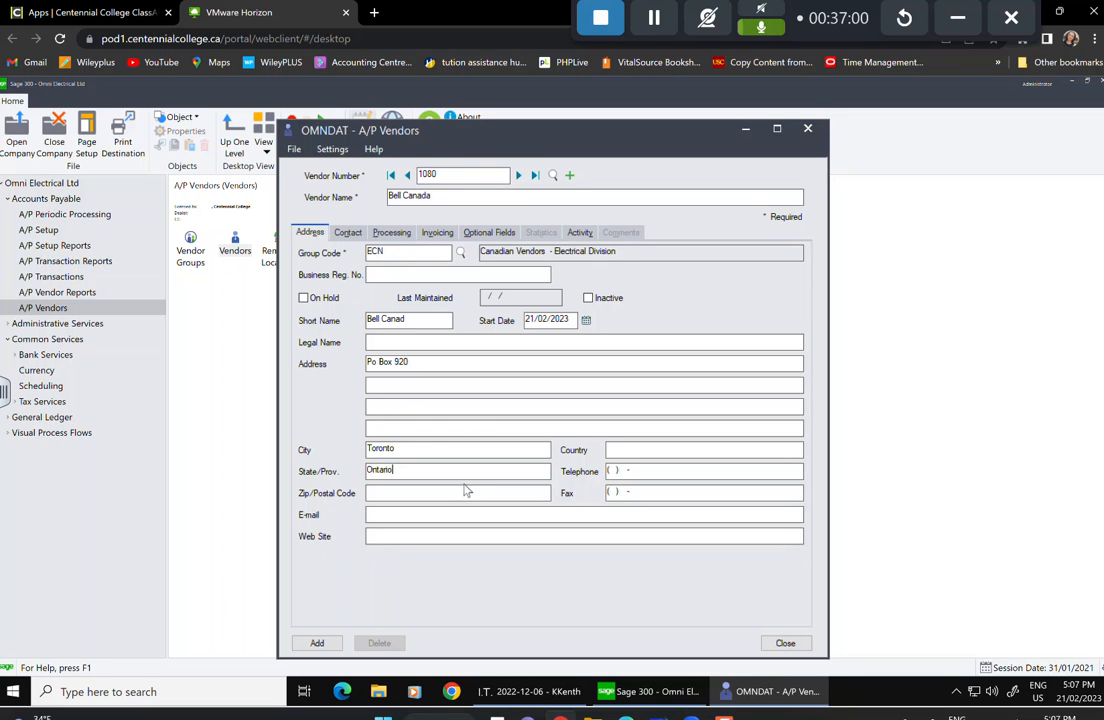
{"action": "type", "text": "M"}
{"action": "type", "text": "5W"}
{"action": "key", "text": "BackSpace"}
{"action": "key", "text": "BackSpace"}
{"action": "key", "text": "BackSpace"}
{"action": "key", "text": "BackSpace"}
{"action": "type", "text": "M"}
{"action": "type", "text": "5"}
{"action": "type", "text": "W 1G"}
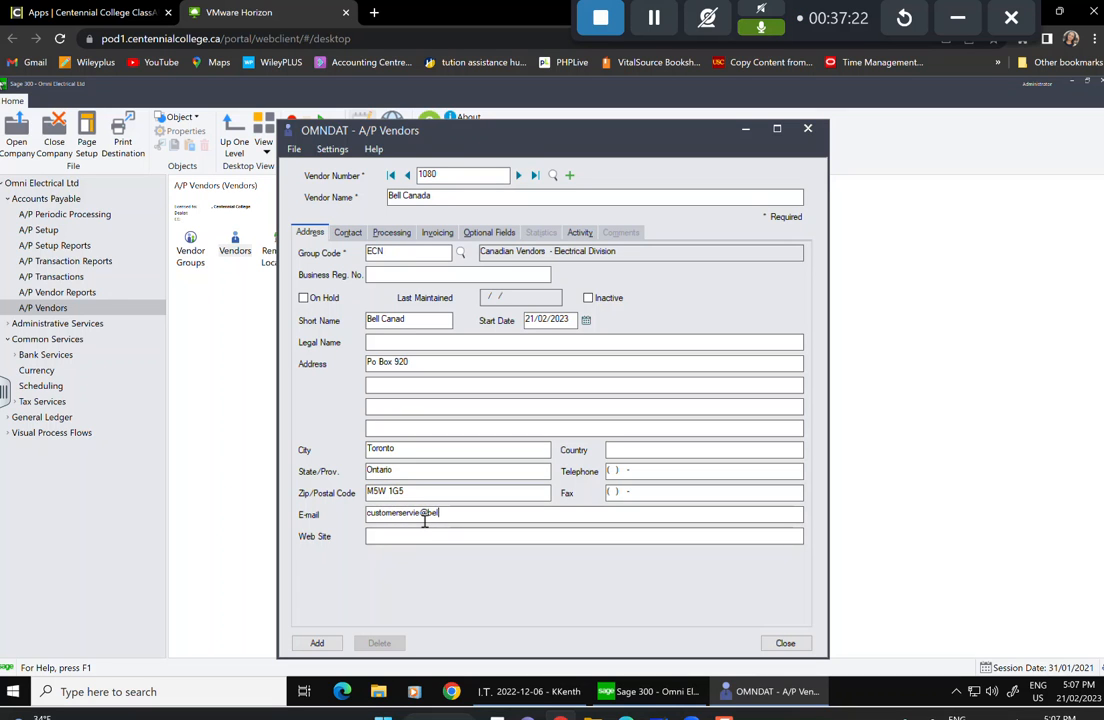
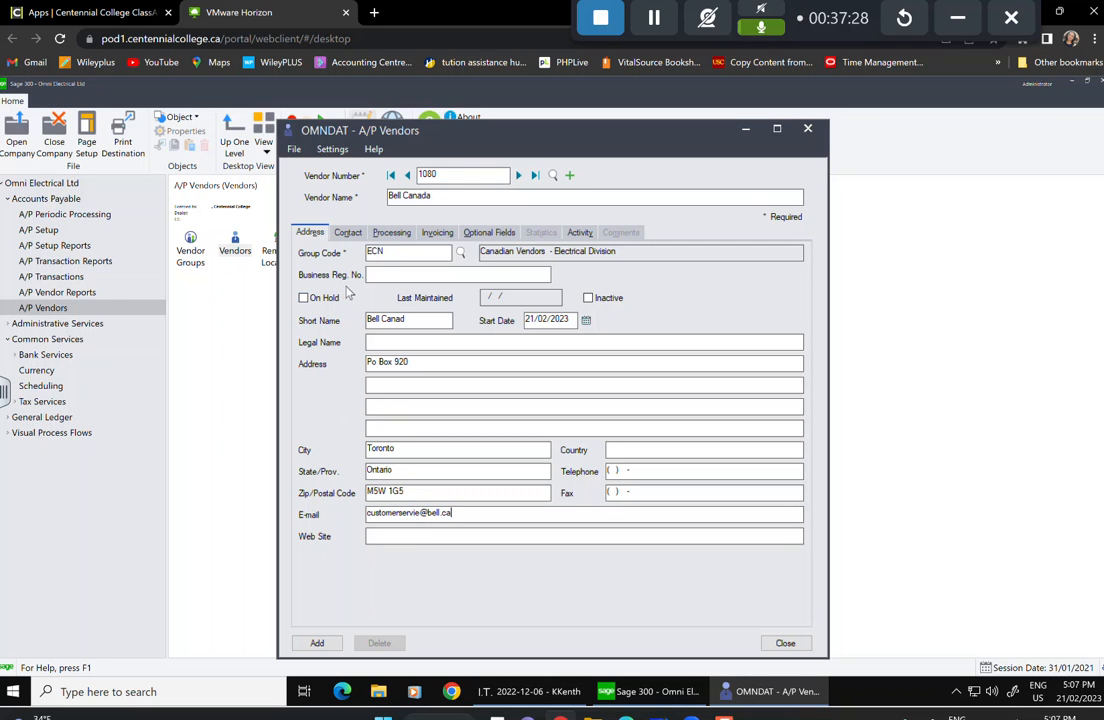
Set the contact to Customer Service and change terms code from 30 to 15.
{"action": "left_click", "coordinate": [344, 233]}
{"action": "left_click", "coordinate": [372, 251]}
{"action": "type", "text": "Customer Service"}
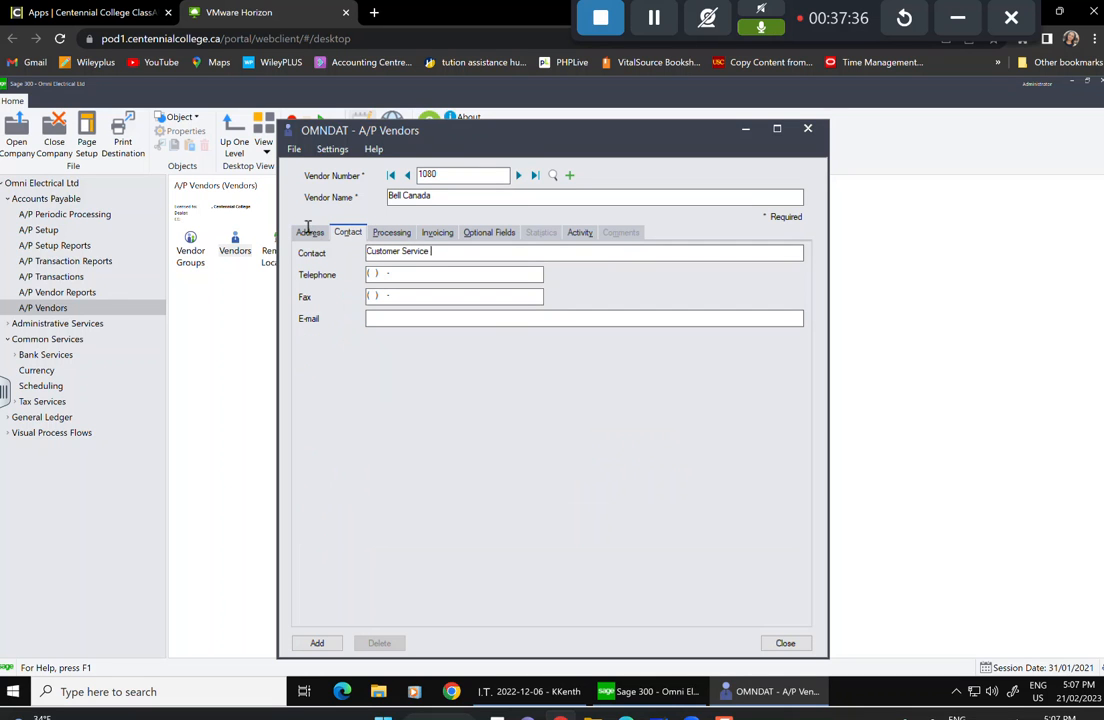
{"action": "left_click", "coordinate": [389, 233]}
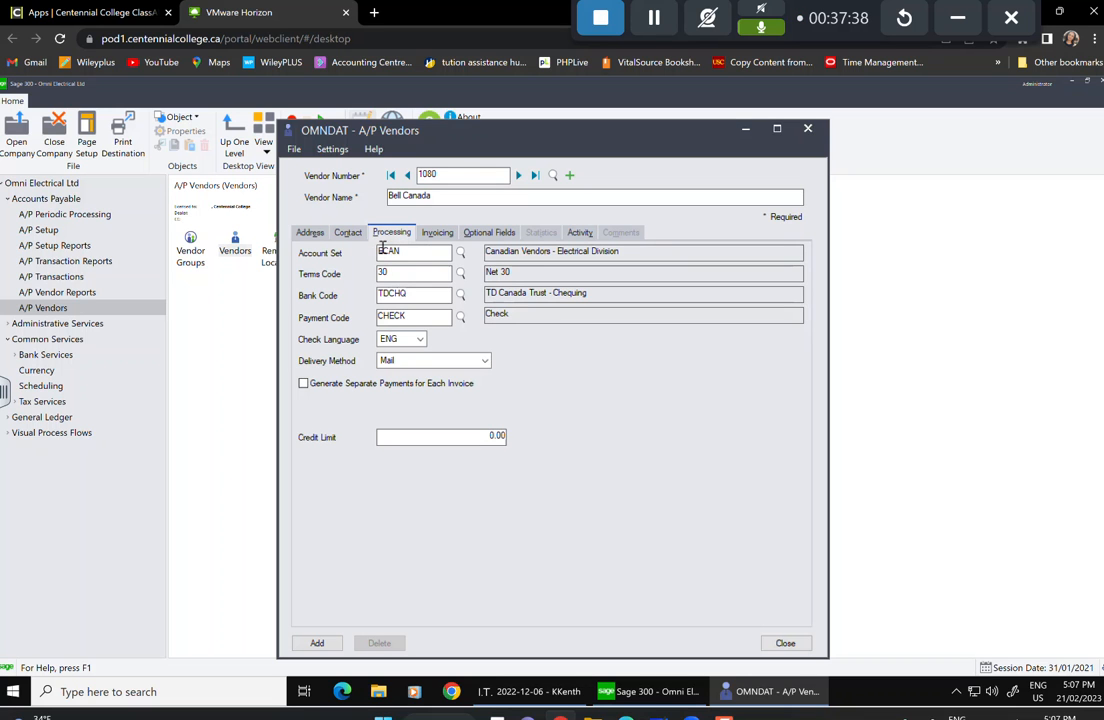
{"action": "left_click", "coordinate": [454, 273]}
{"action": "left_click", "coordinate": [190, 289]}
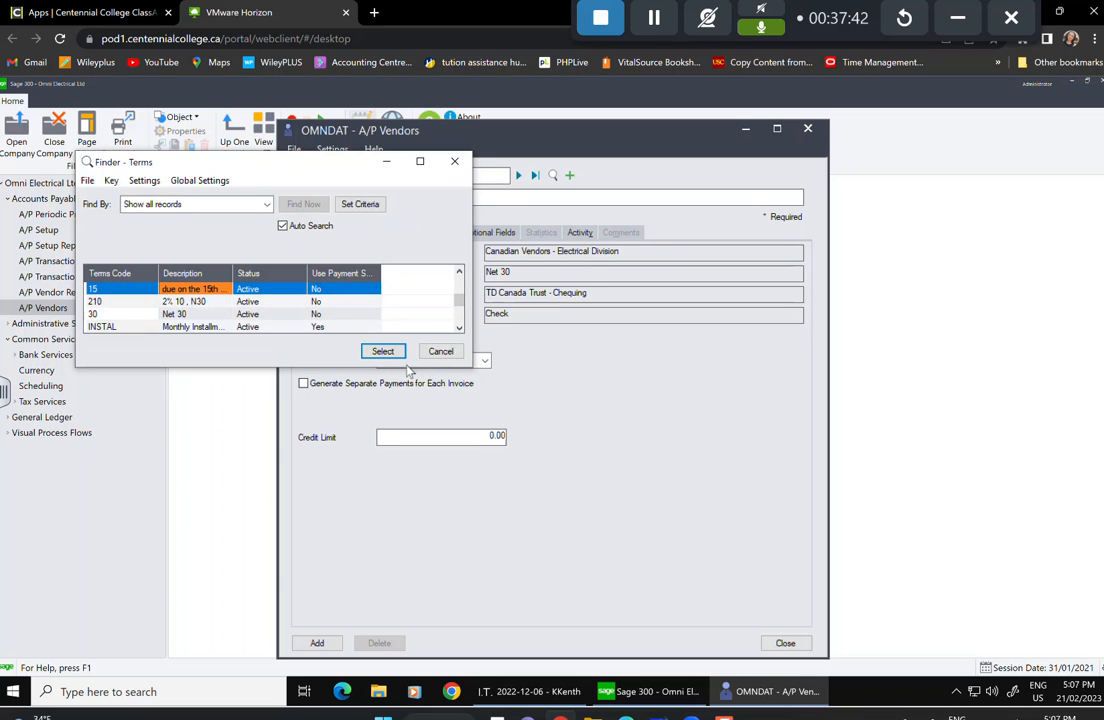
{"action": "left_click", "coordinate": [383, 351]}
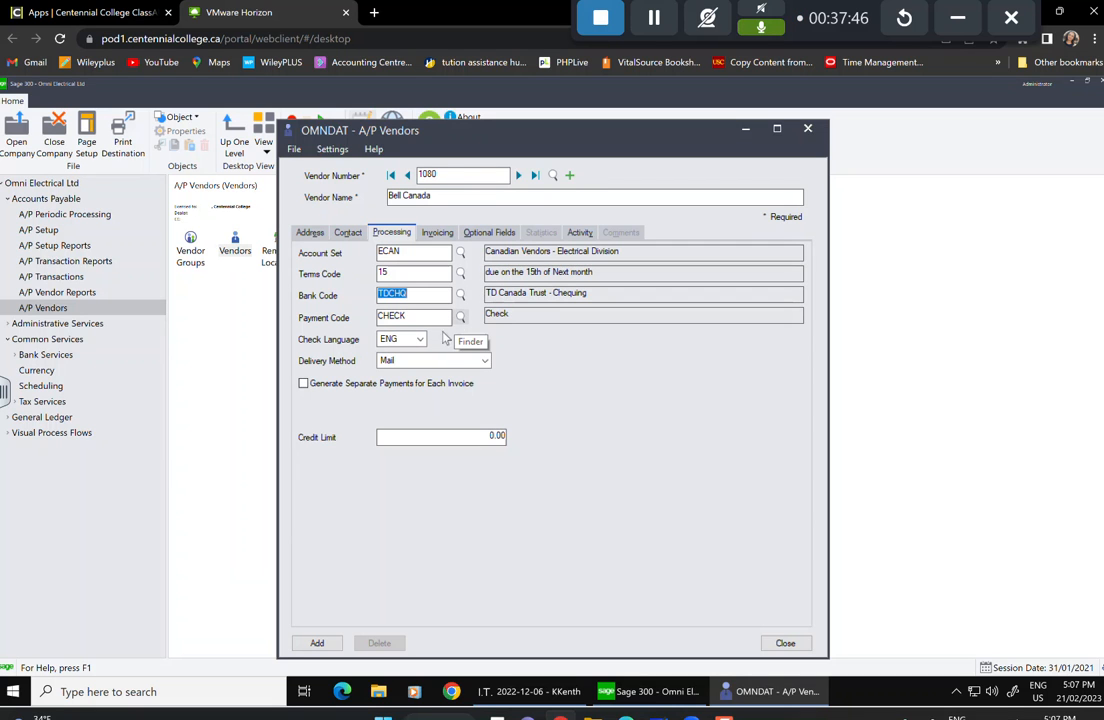
Set Bell Canada's invoices to be distributed by Distribution Set.
{"action": "left_click", "coordinate": [437, 232]}
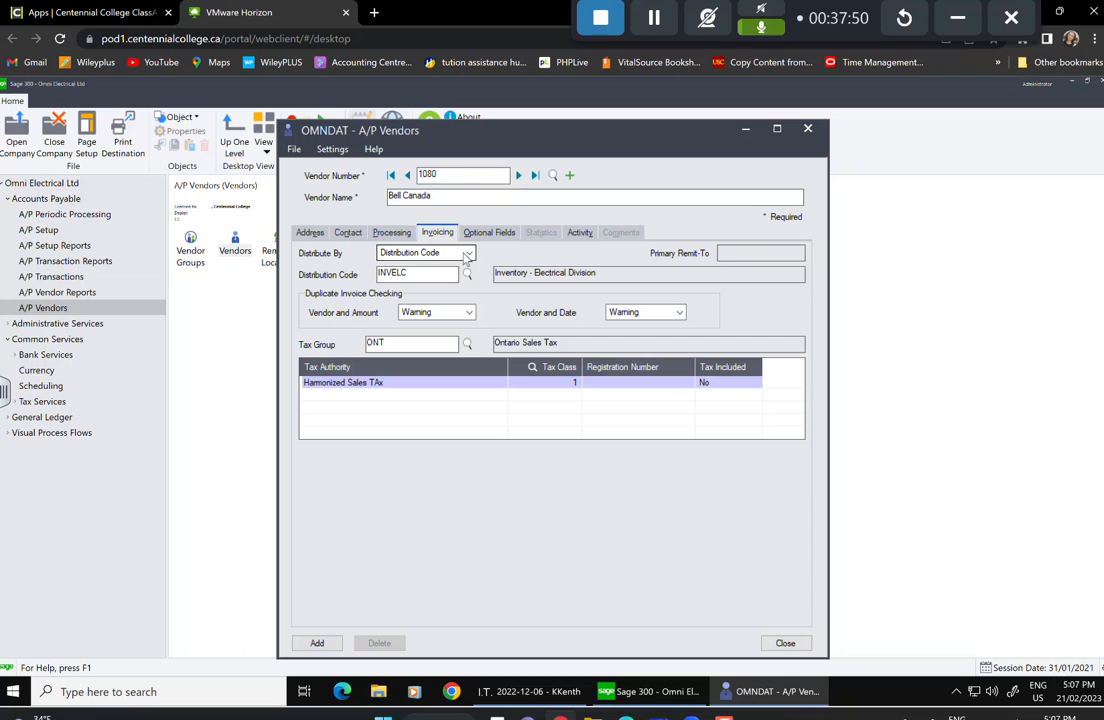
{"action": "left_click", "coordinate": [468, 254]}
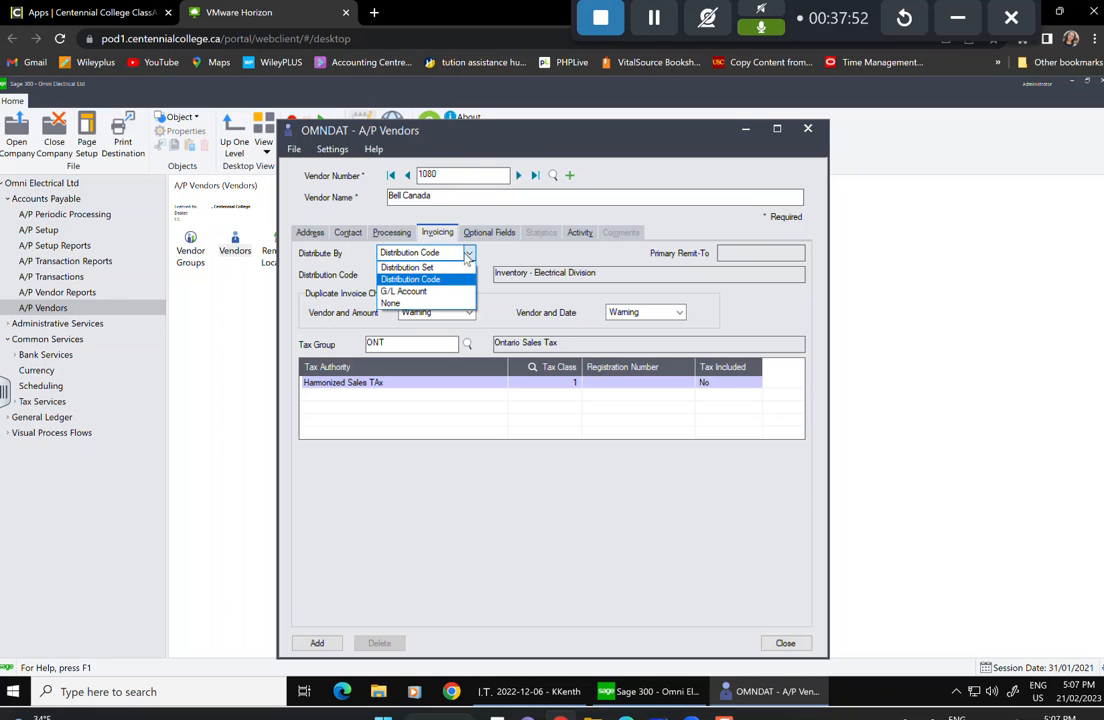
{"action": "left_click", "coordinate": [416, 268]}
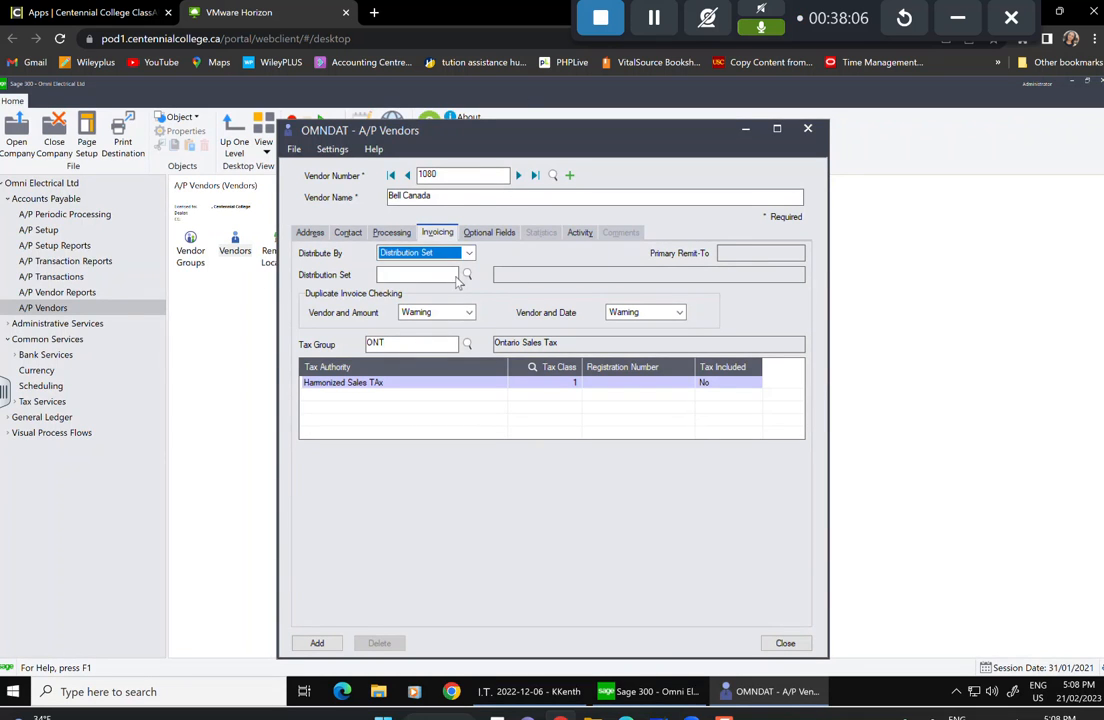
Assign distribution set TEL100 to vendor Bell Canada.
{"action": "left_click", "coordinate": [467, 274]}
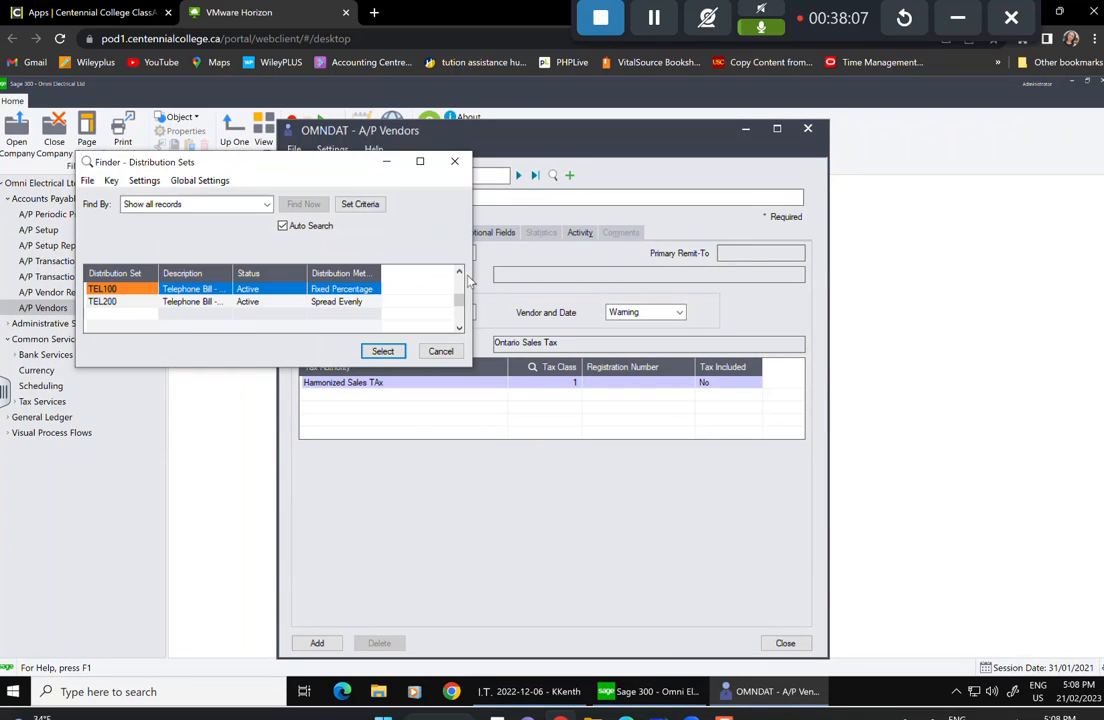
{"action": "left_click", "coordinate": [180, 289]}
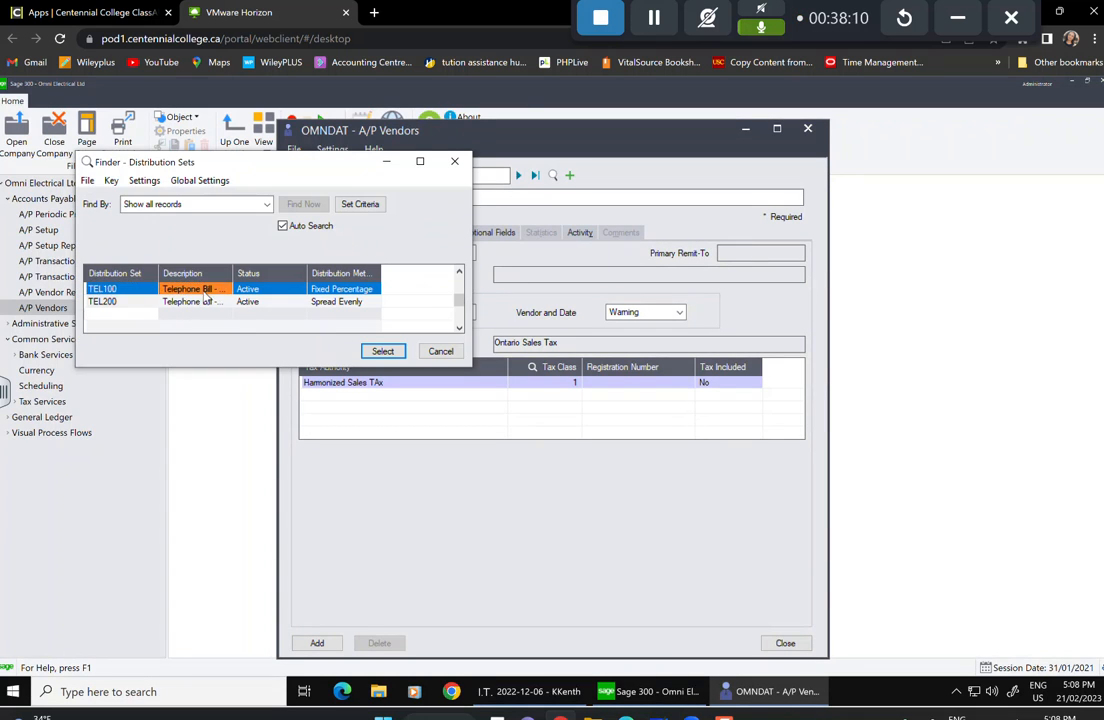
{"action": "left_click", "coordinate": [382, 352]}
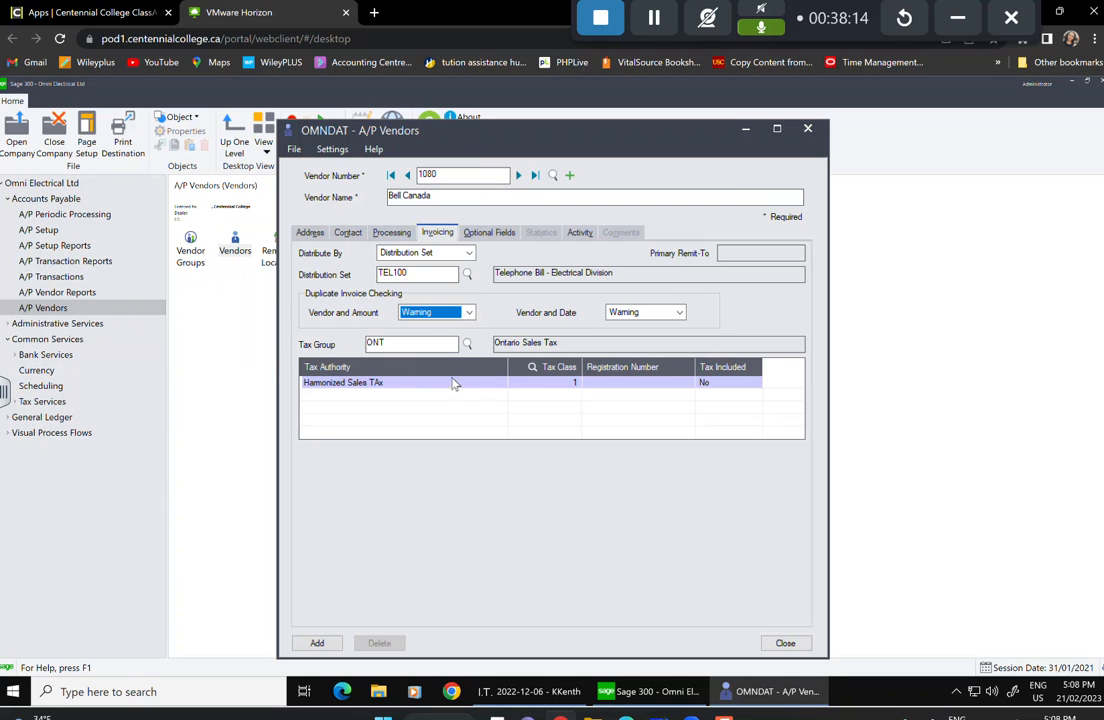
Enter the Harmonized Sales Tax registration number in the tax authority grid.
{"action": "left_click", "coordinate": [645, 385]}
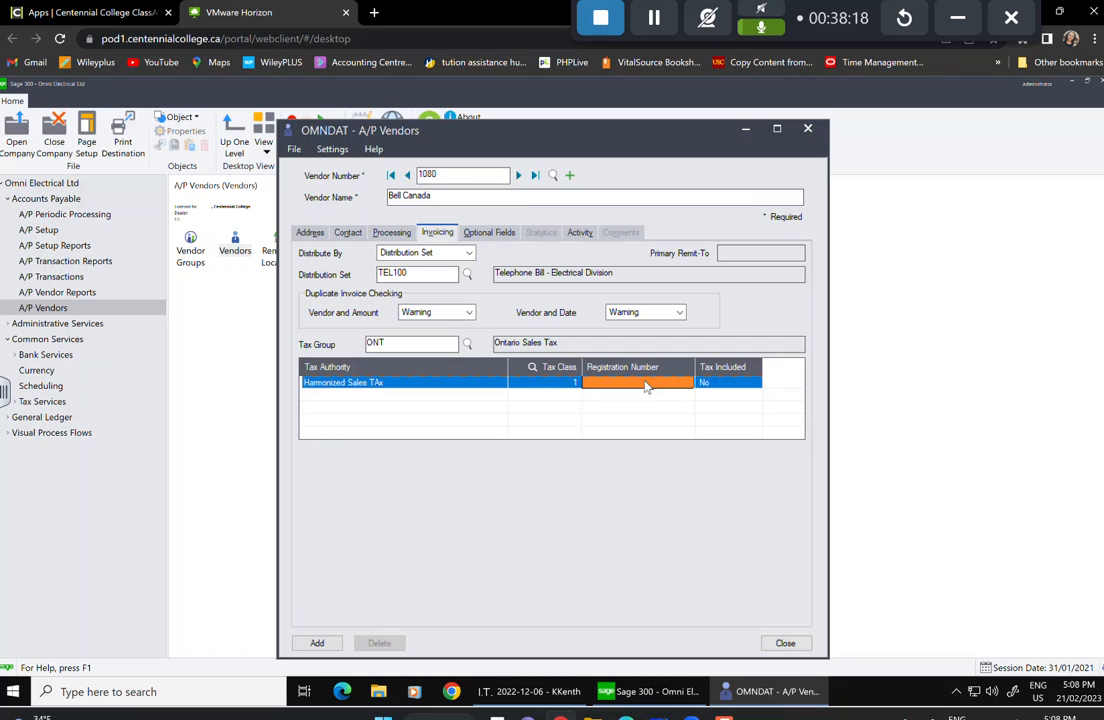
{"action": "type", "text": "1234567"}
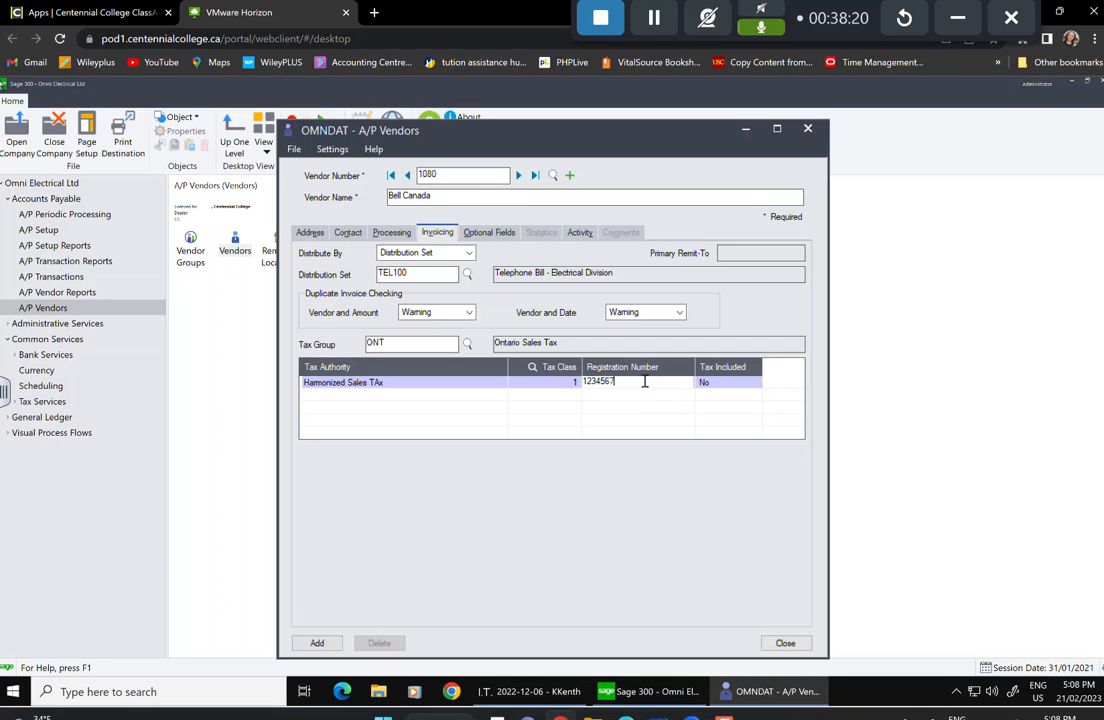
{"action": "left_click", "coordinate": [490, 232]}
Attach the REGION optional field, add vendor 1080 Bell Canada, and close its form.
{"action": "left_click", "coordinate": [370, 278]}
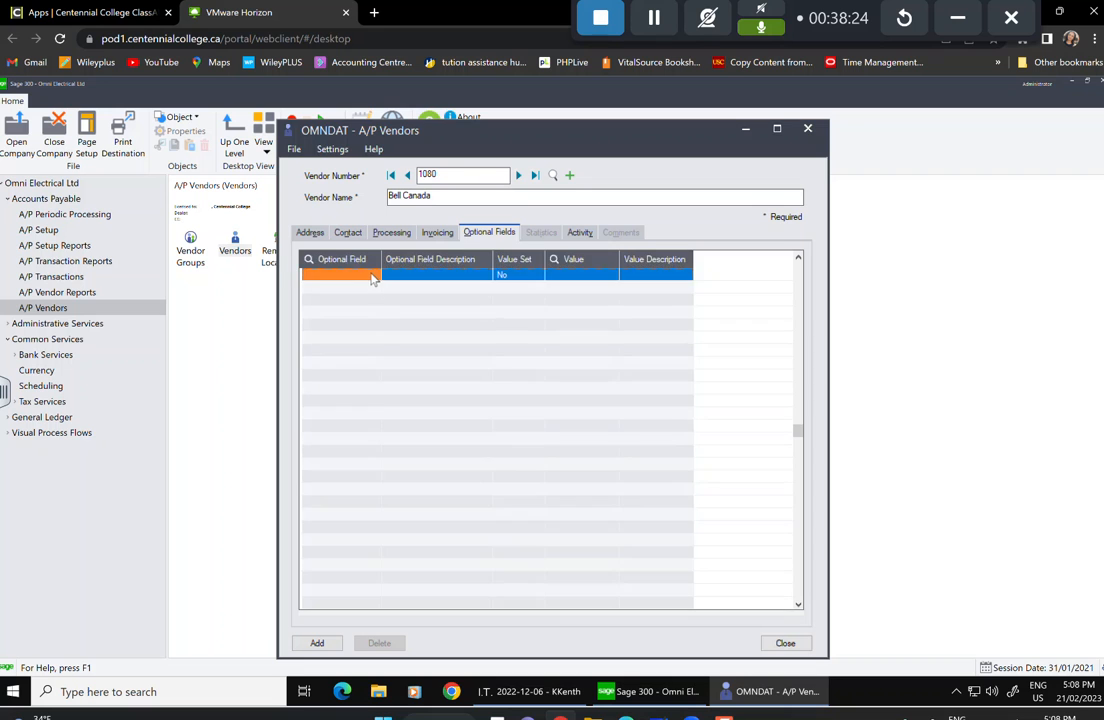
{"action": "left_click", "coordinate": [375, 278]}
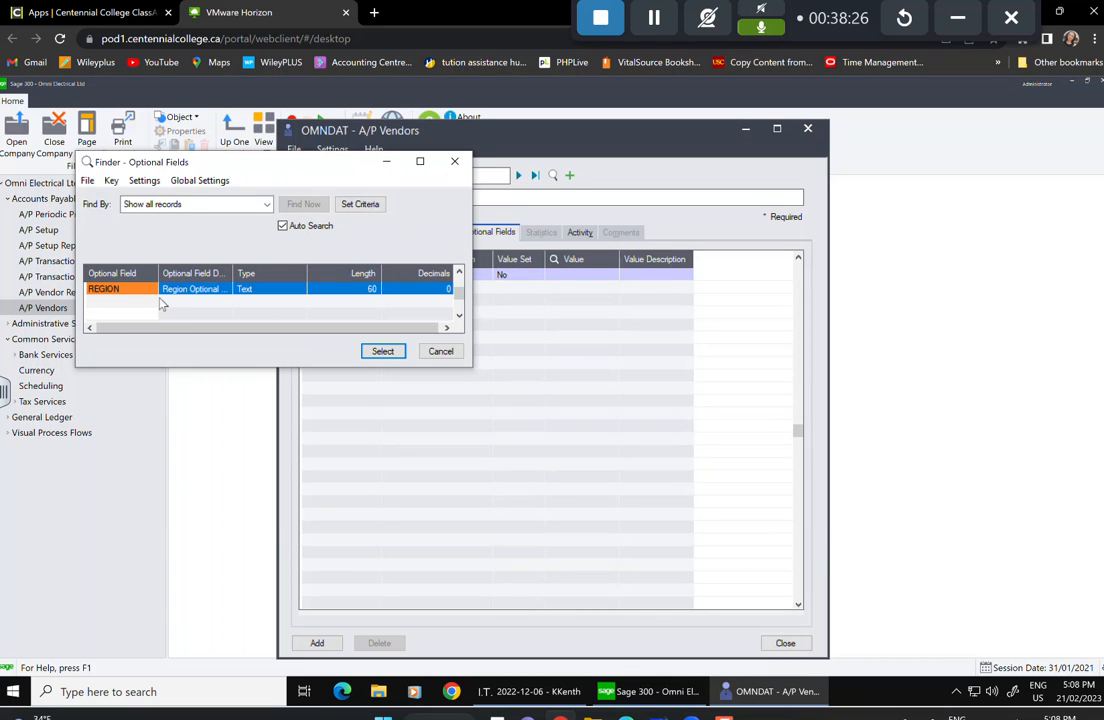
{"action": "left_click", "coordinate": [380, 352]}
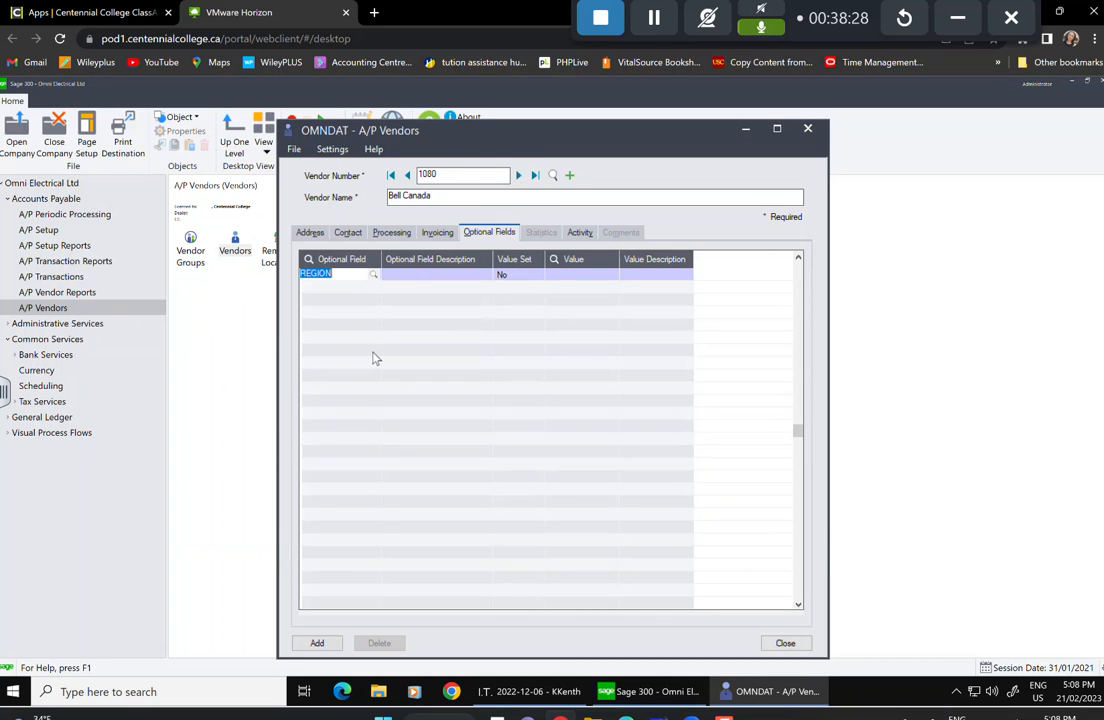
{"action": "key", "text": "Tab"}
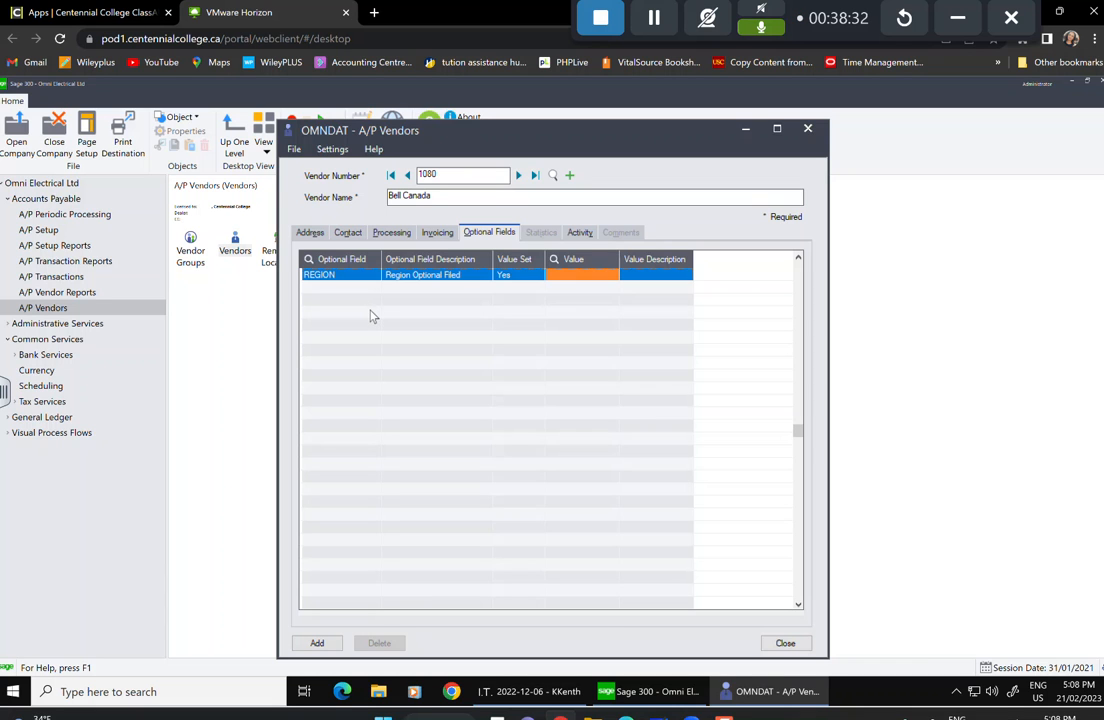
{"action": "left_click", "coordinate": [317, 644]}
{"action": "left_click", "coordinate": [786, 644]}
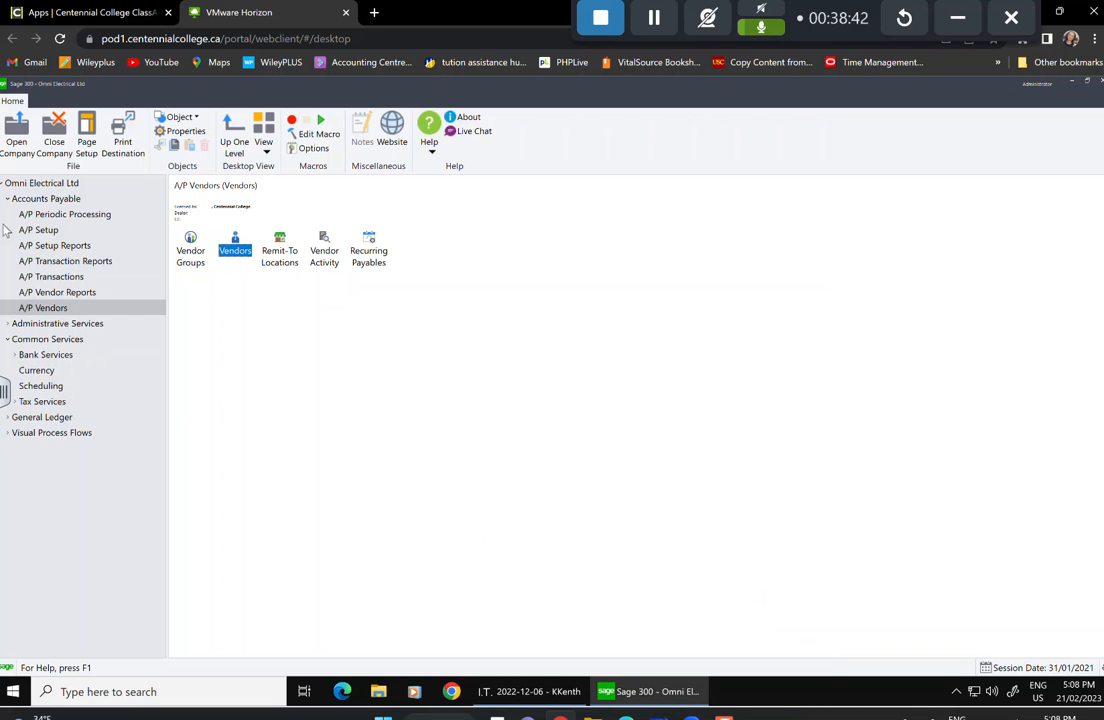
Open the Accounts window under General Ledger > G/L Accounts.
{"action": "left_click", "coordinate": [40, 418]}
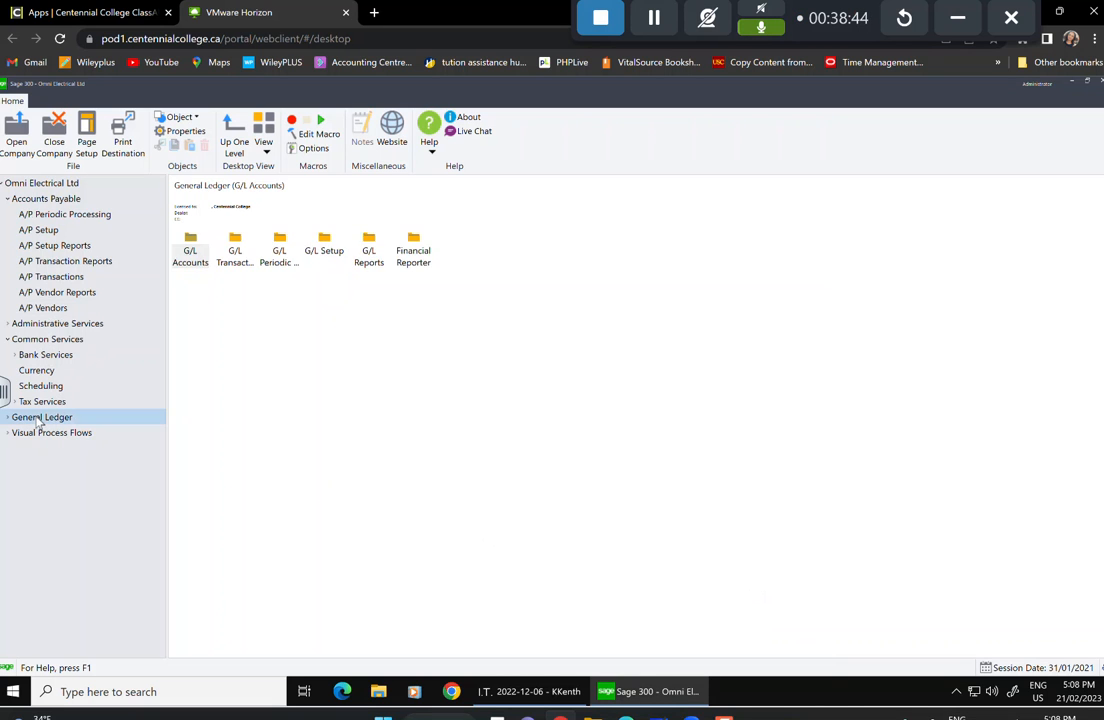
{"action": "left_click", "coordinate": [38, 422]}
{"action": "left_click", "coordinate": [44, 450]}
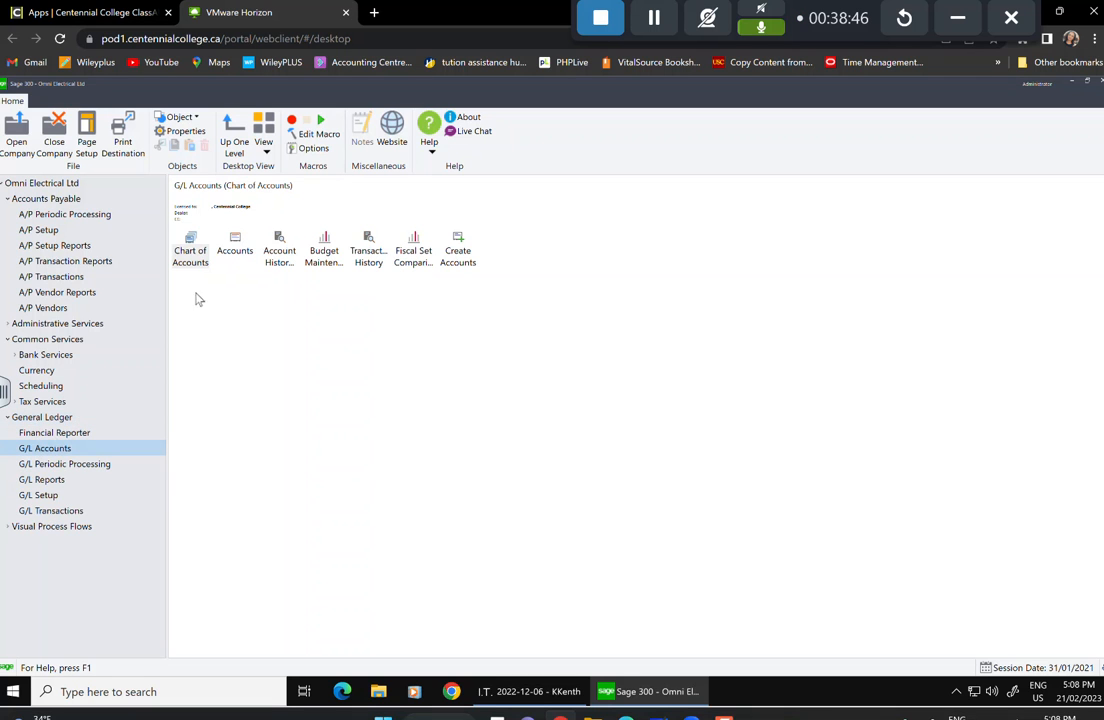
{"action": "left_click", "coordinate": [236, 248]}
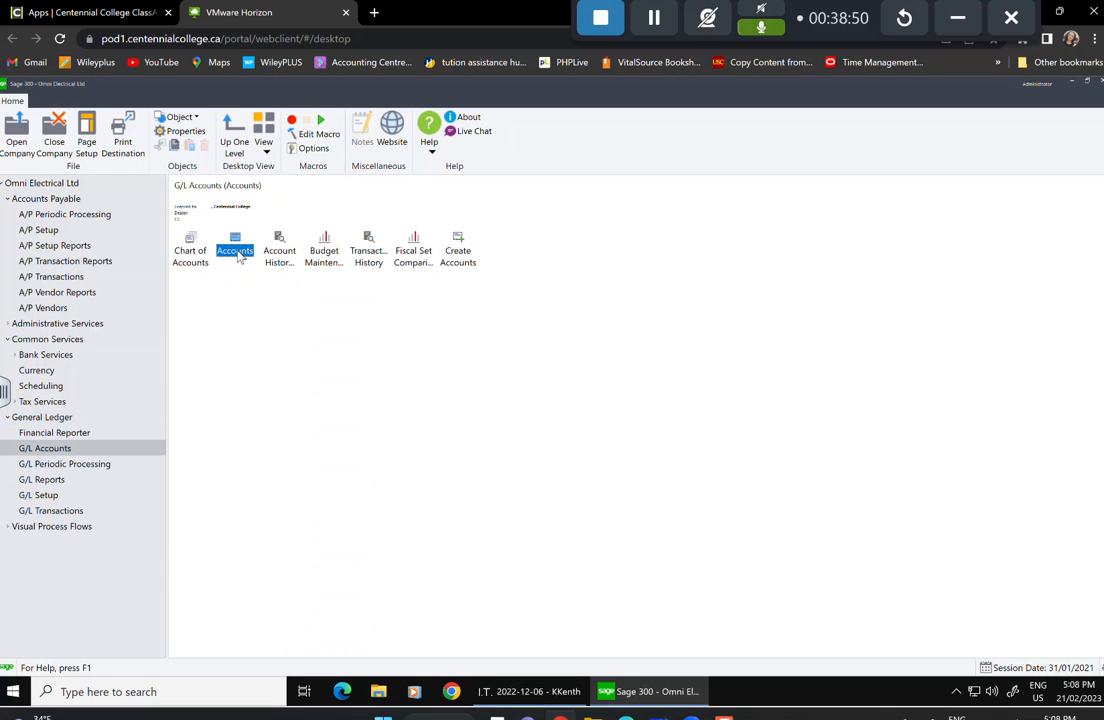
{"action": "double_click", "coordinate": [237, 251]}
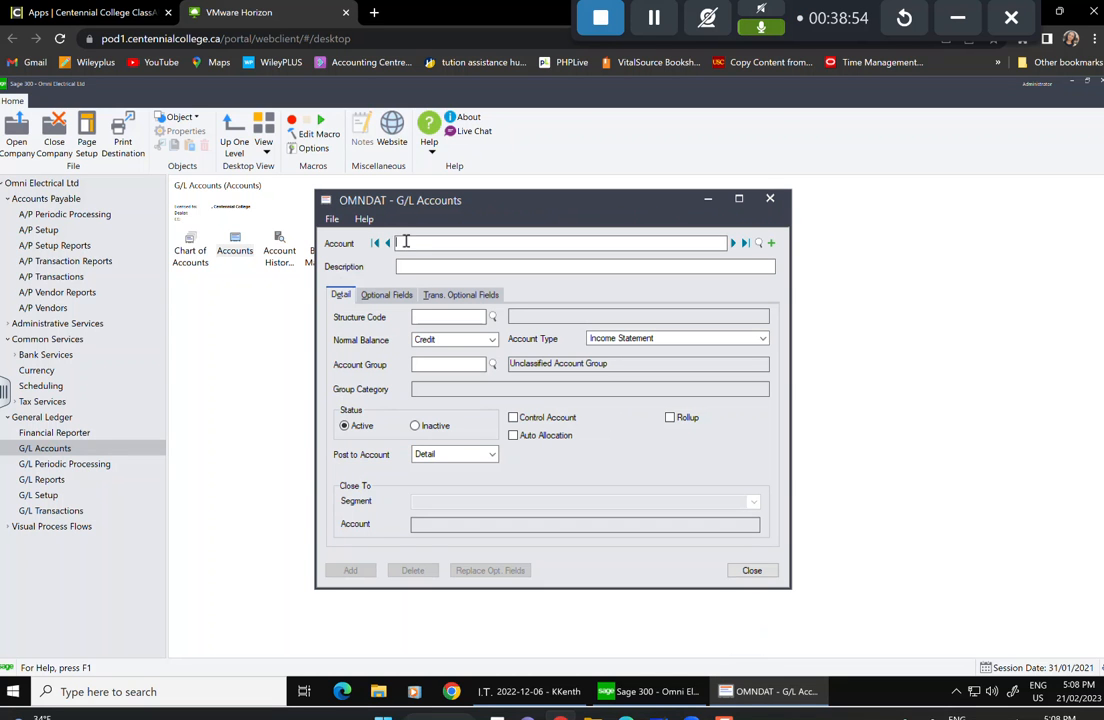
Enter account number 6015-100 with description Freight Expense.
{"action": "type", "text": "601510051"}
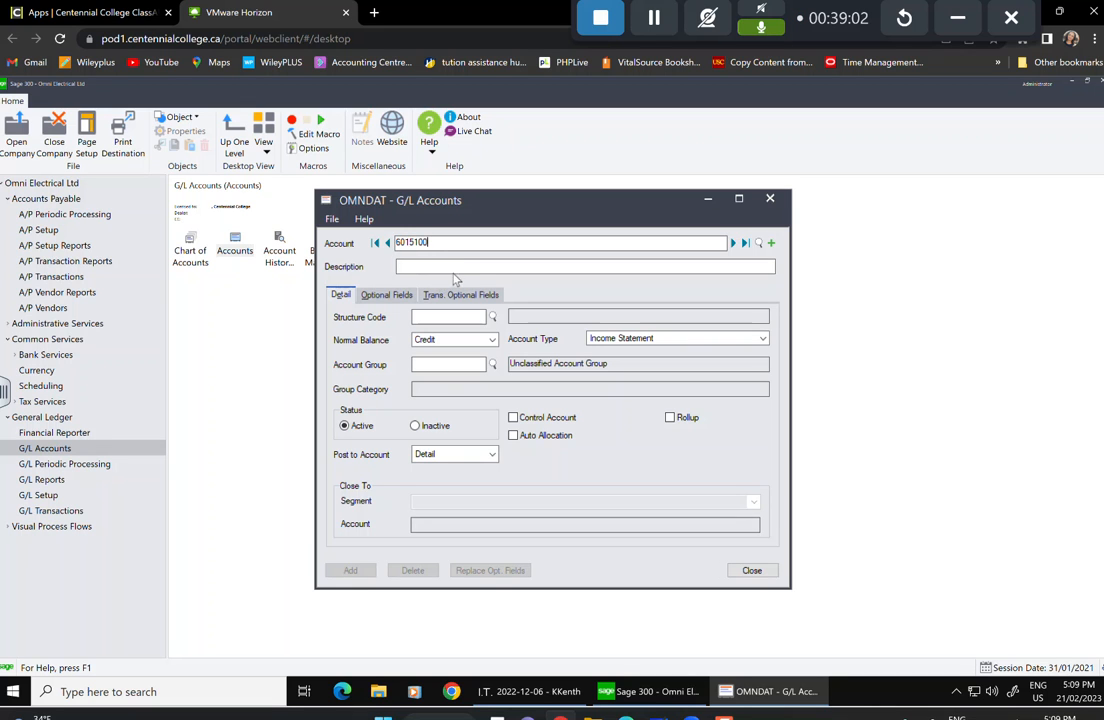
{"action": "left_click", "coordinate": [454, 265]}
{"action": "type", "text": "Freight E"}
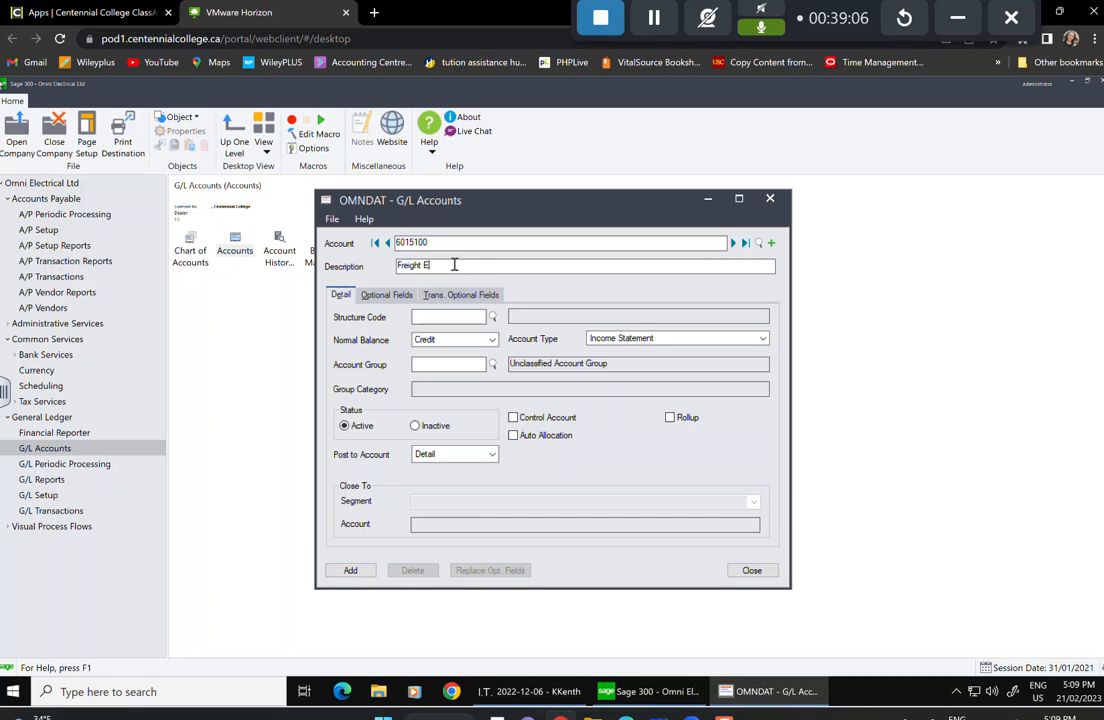
{"action": "type", "text": "cp"}
{"action": "key", "text": "BackSpace"}
{"action": "key", "text": "BackSpace"}
{"action": "type", "text": "xpense"}
Set the structure code to DIV and the normal balance to Debit.
{"action": "left_click", "coordinate": [492, 316]}
{"action": "left_click", "coordinate": [165, 301]}
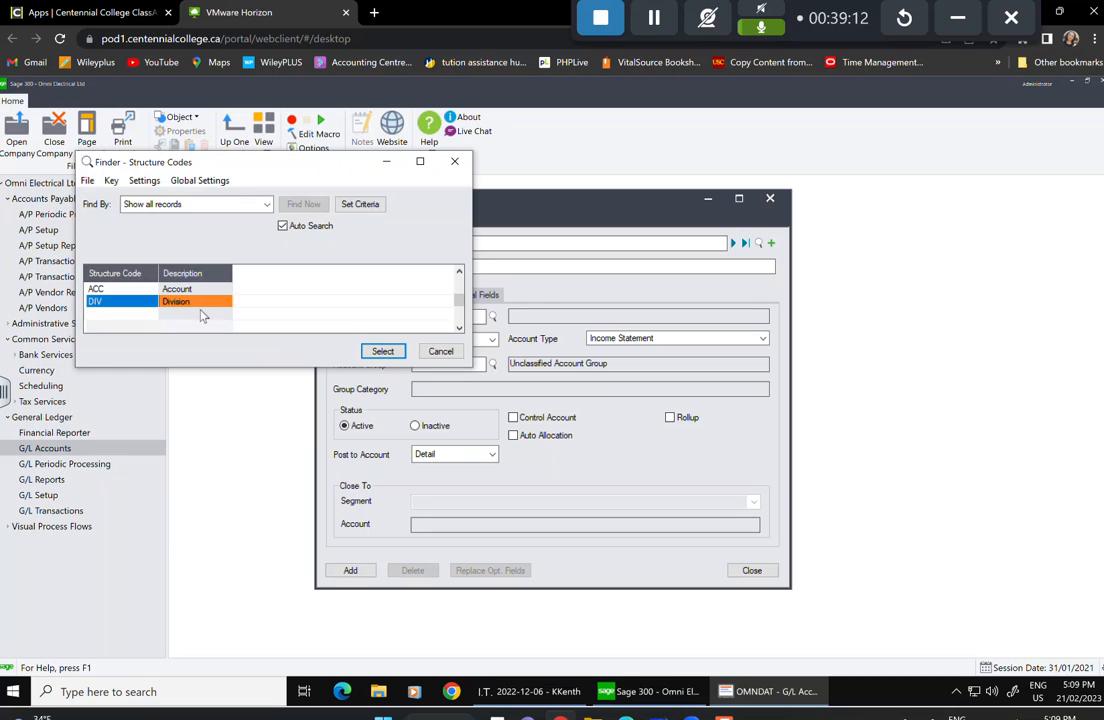
{"action": "left_click", "coordinate": [382, 351]}
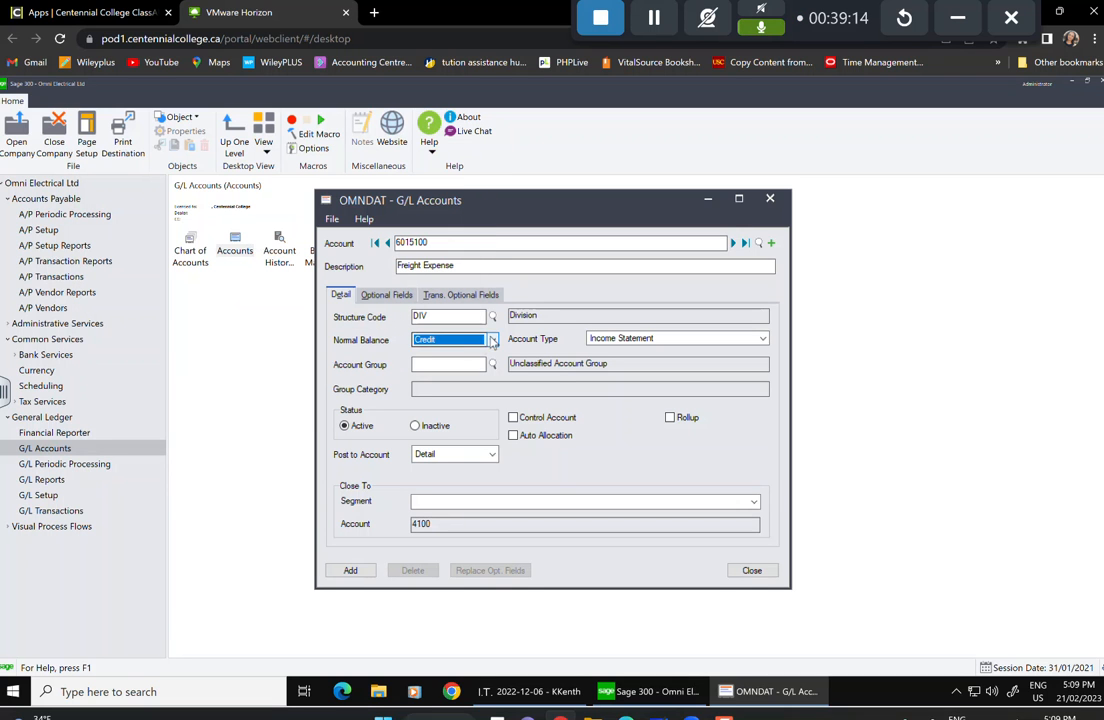
{"action": "left_click", "coordinate": [448, 340]}
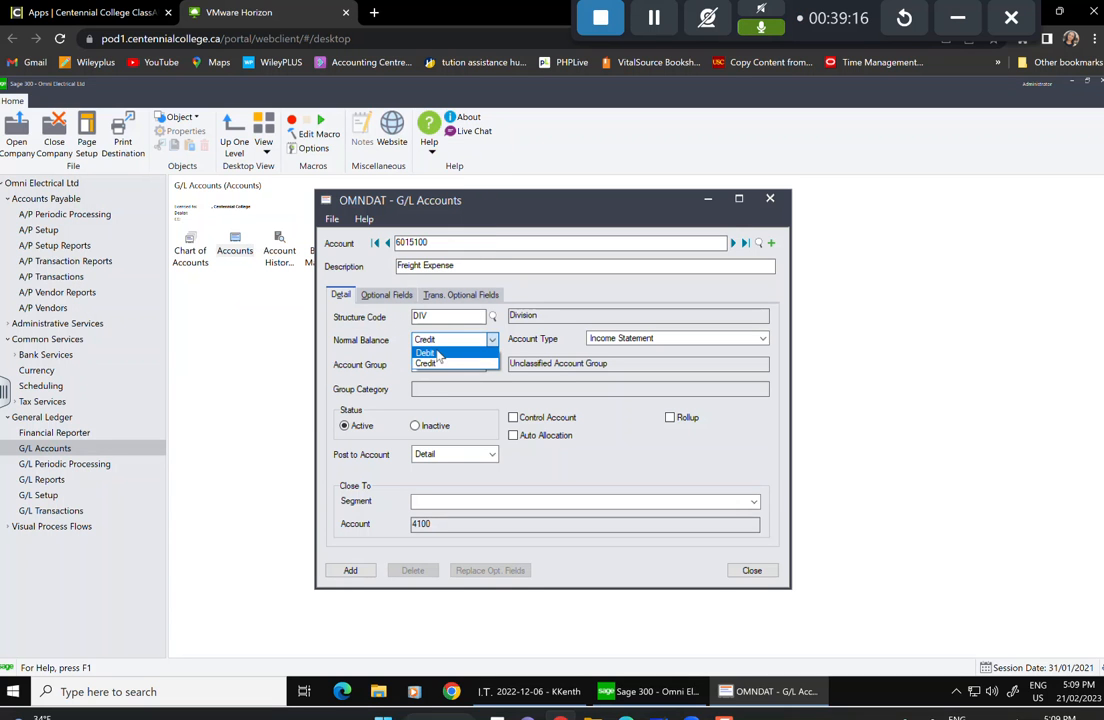
{"action": "left_click", "coordinate": [437, 354]}
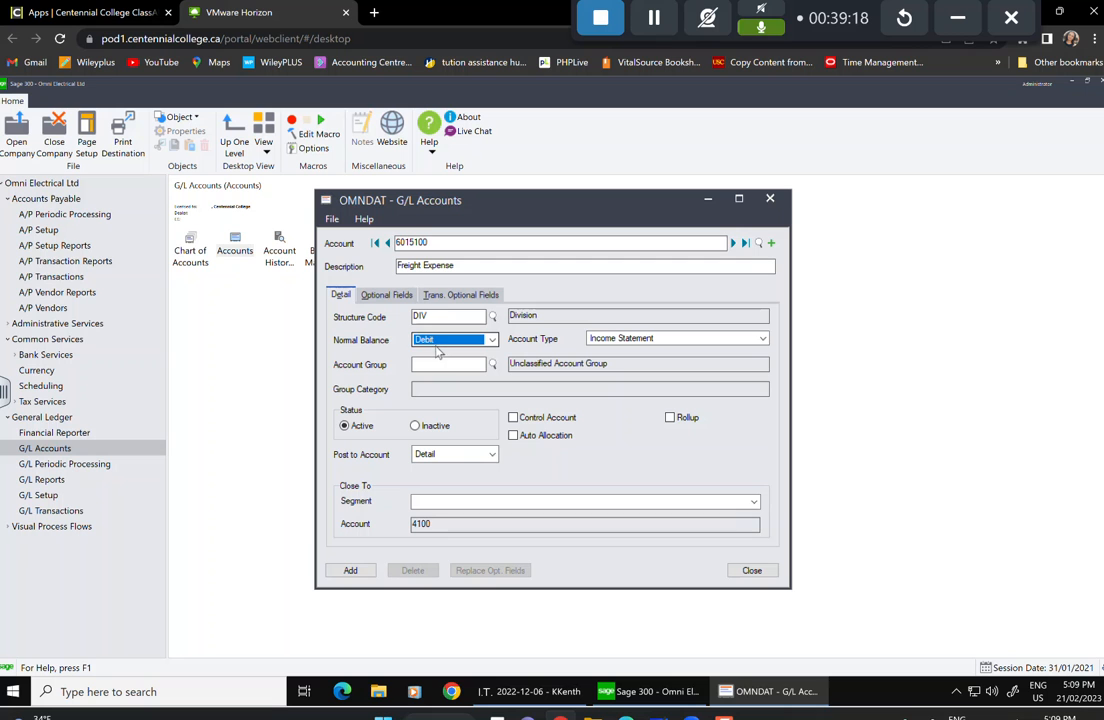
Assign account group 22 Other Expenses and add the account.
{"action": "left_click", "coordinate": [490, 364]}
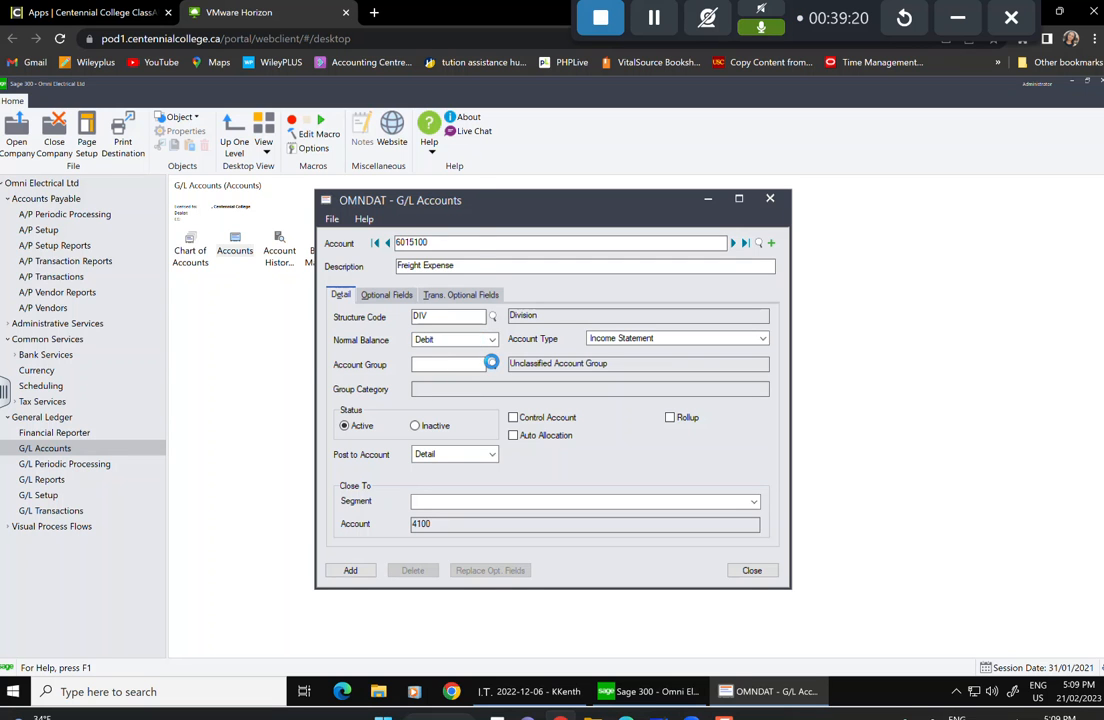
{"action": "key", "text": "Down"}
{"action": "key", "text": "Down"}
{"action": "key", "text": "Down"}
{"action": "key", "text": "Down"}
{"action": "key", "text": "Down"}
{"action": "key", "text": "Down"}
{"action": "key", "text": "Down"}
{"action": "key", "text": "Down"}
{"action": "key", "text": "Down"}
{"action": "key", "text": "Down"}
{"action": "key", "text": "Down"}
{"action": "key", "text": "Down"}
{"action": "key", "text": "Down"}
{"action": "key", "text": "Down"}
{"action": "key", "text": "Down"}
{"action": "key", "text": "Down"}
{"action": "key", "text": "Down"}
{"action": "key", "text": "Down"}
{"action": "key", "text": "Down"}
{"action": "key", "text": "Down"}
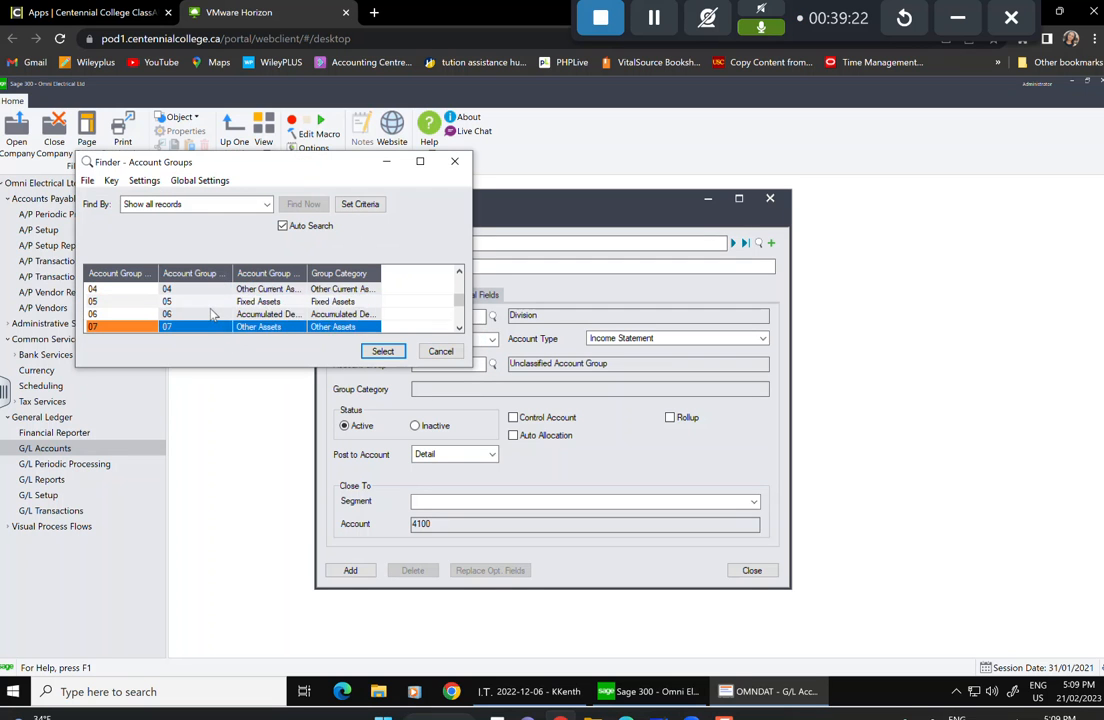
{"action": "key", "text": "Down"}
{"action": "key", "text": "Down"}
{"action": "key", "text": "Down"}
{"action": "key", "text": "Down"}
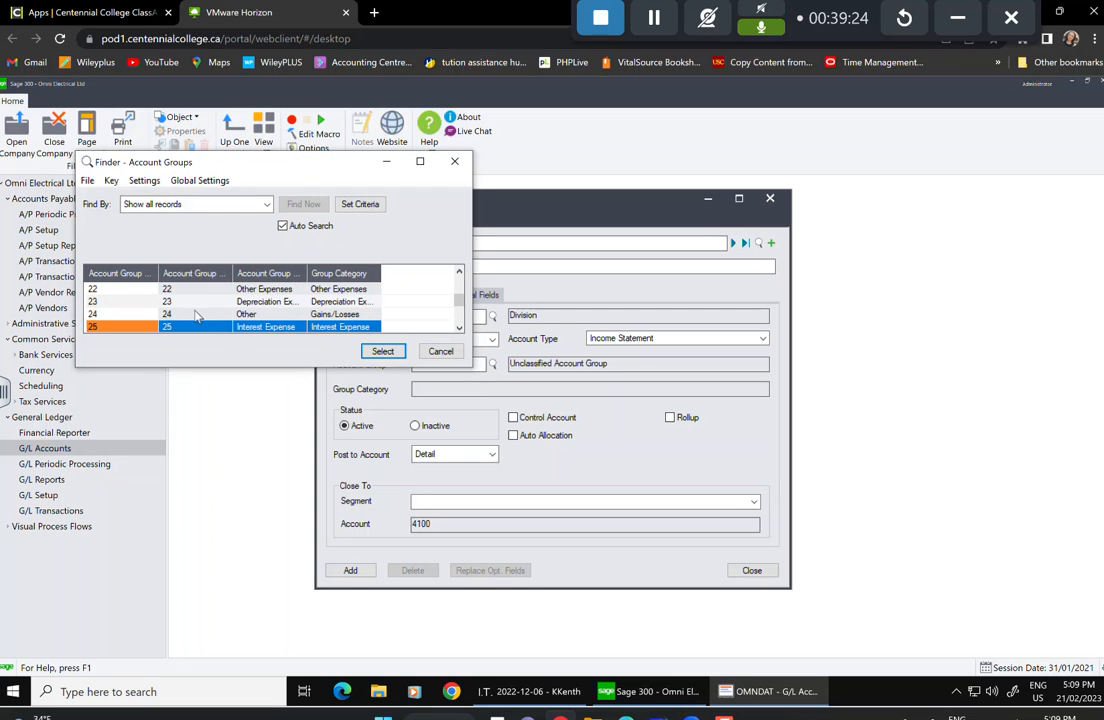
{"action": "left_click", "coordinate": [170, 289]}
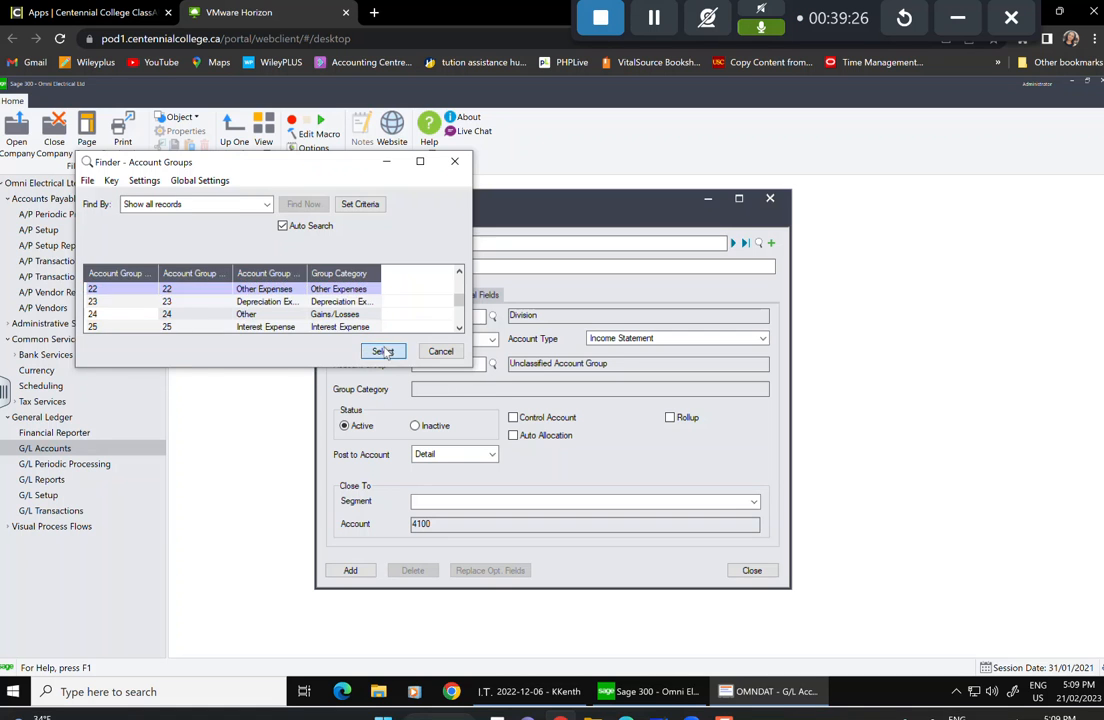
{"action": "left_click", "coordinate": [384, 352]}
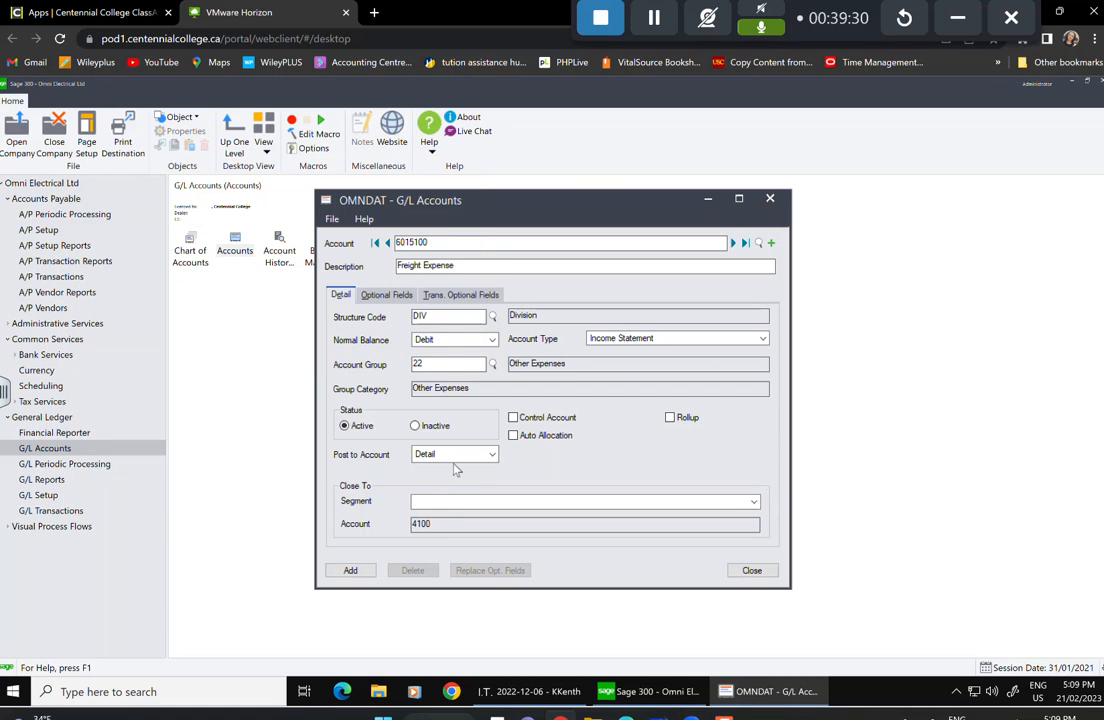
{"action": "left_click", "coordinate": [352, 571]}
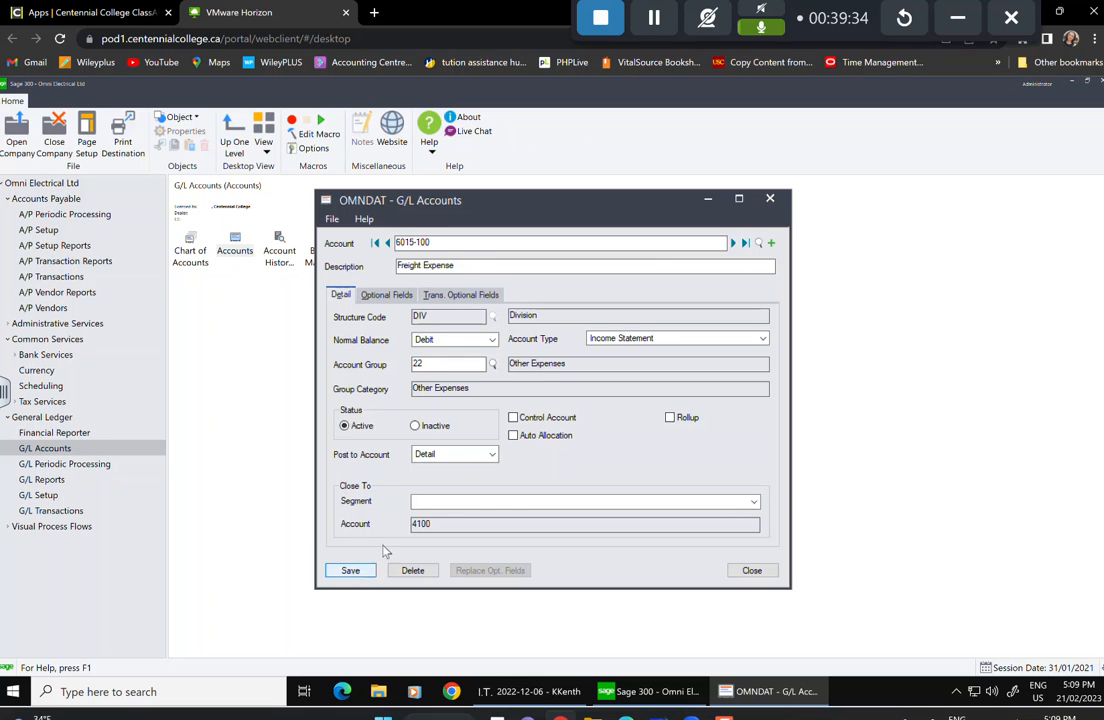
{"action": "left_click", "coordinate": [771, 244]}
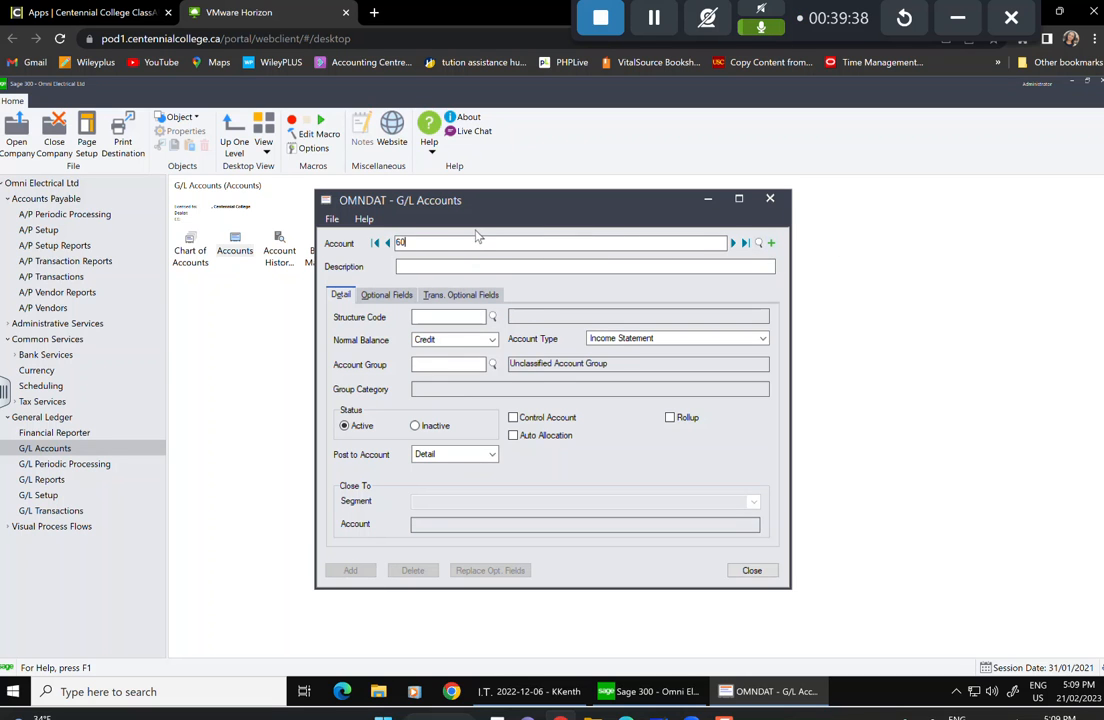
Enter account number 6015-200 with description Freight Expense.
{"action": "type", "text": "6015200"}
{"action": "left_click", "coordinate": [452, 266]}
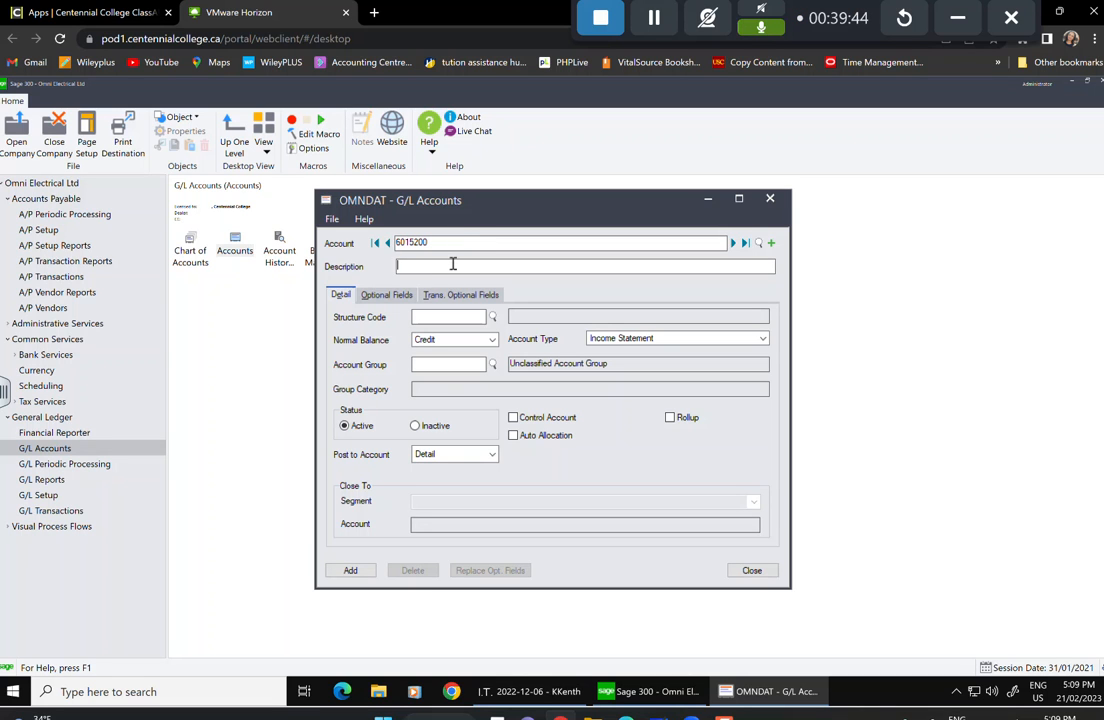
{"action": "type", "text": "Freight Expense"}
Set the structure code to DIV and the normal balance to Debit.
{"action": "left_click", "coordinate": [493, 316]}
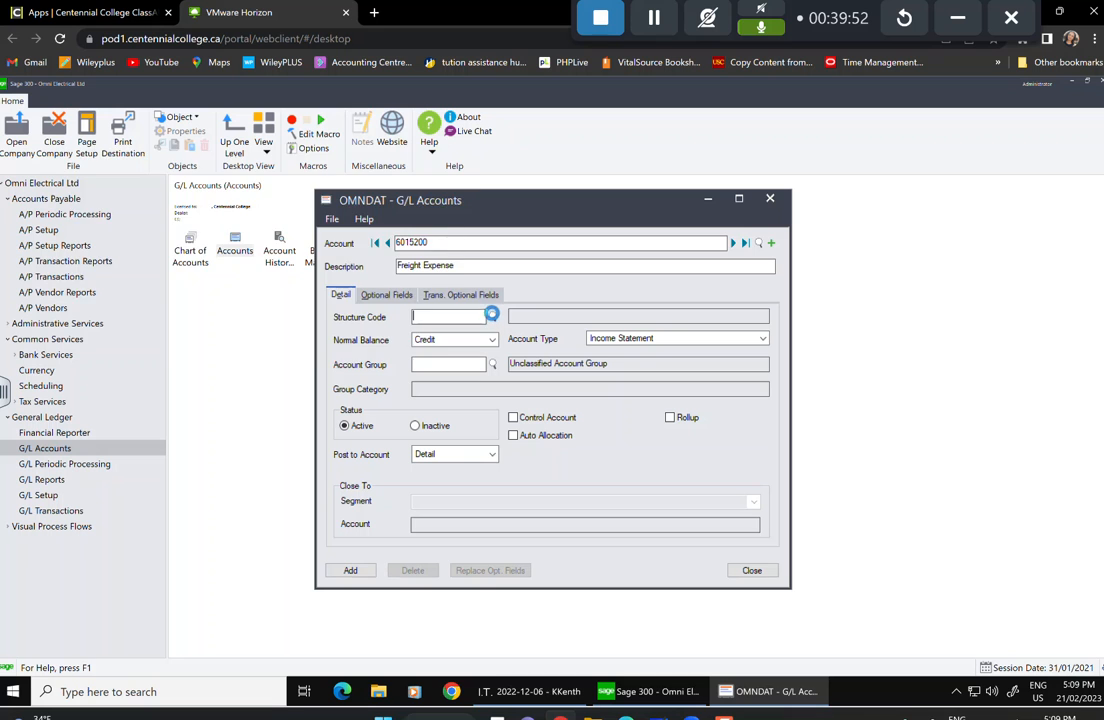
{"action": "left_click", "coordinate": [103, 301]}
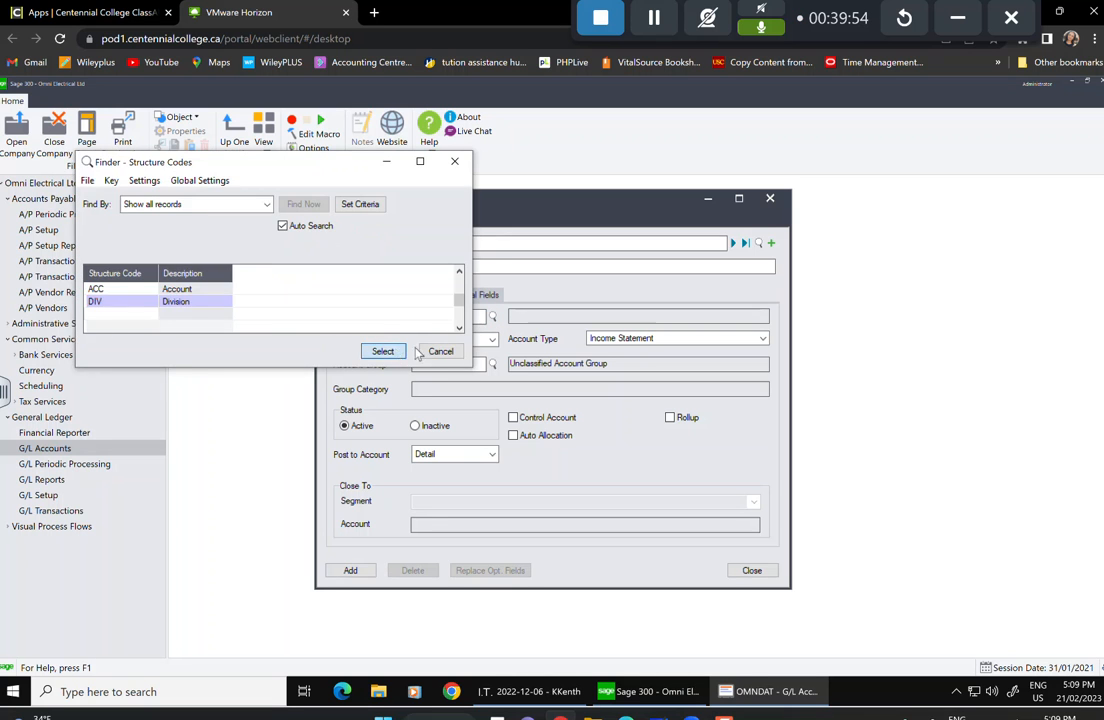
{"action": "left_click", "coordinate": [384, 351]}
{"action": "left_click", "coordinate": [493, 342]}
{"action": "left_click", "coordinate": [440, 354]}
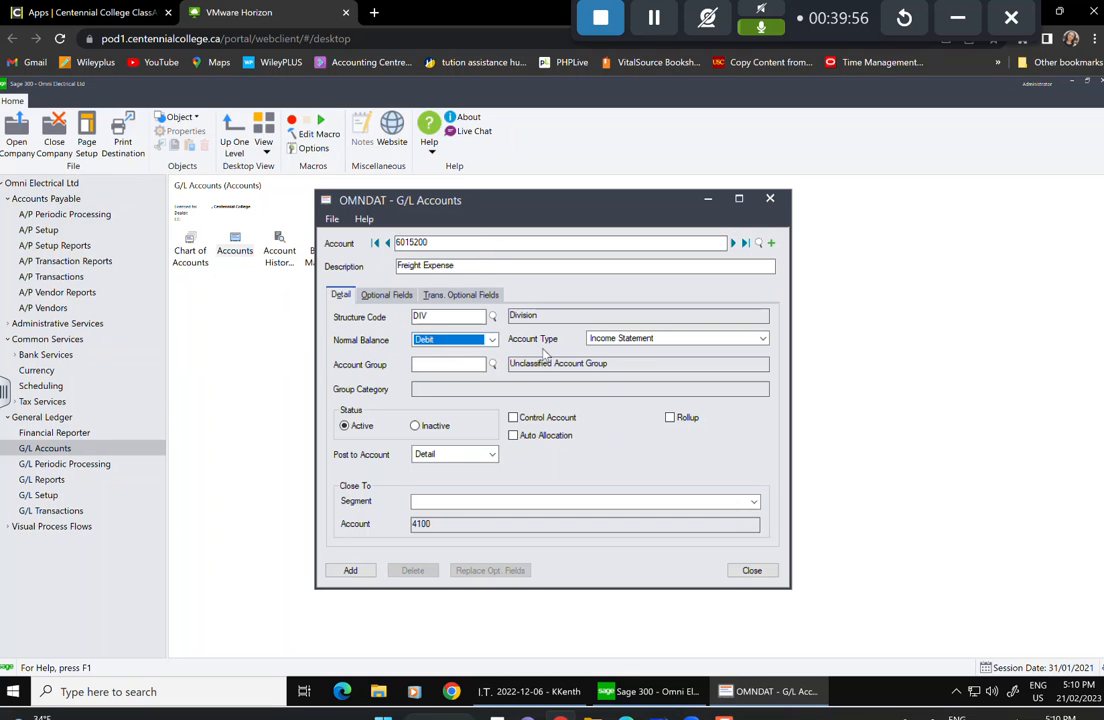
{"action": "left_click", "coordinate": [630, 339]}
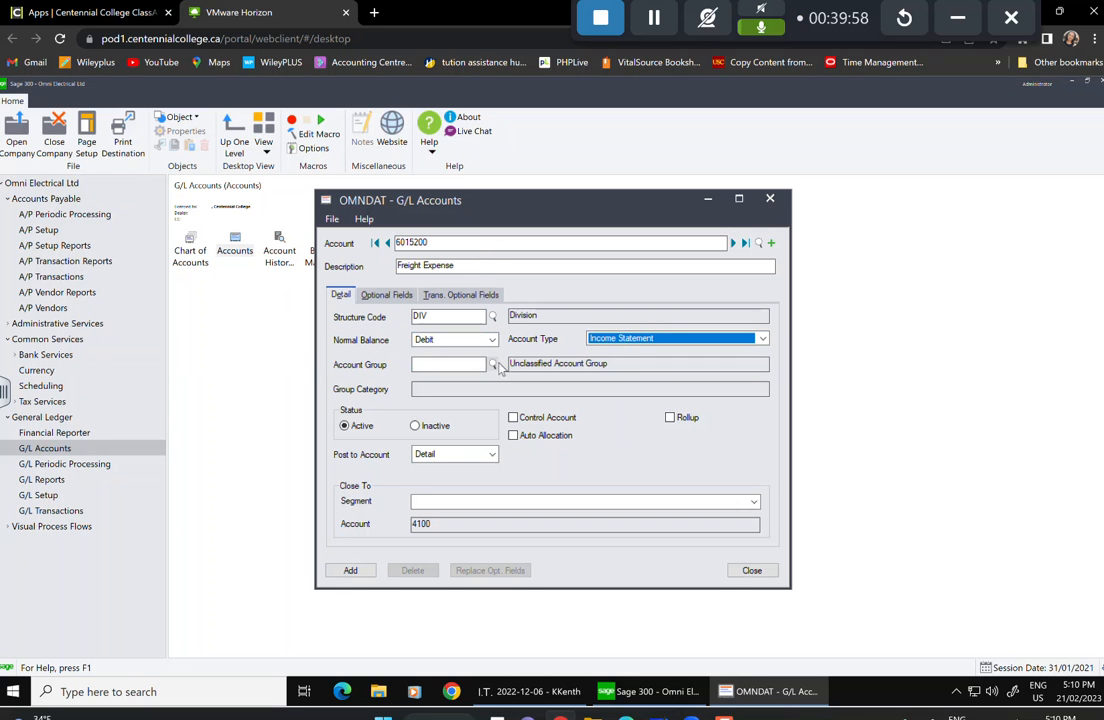
Enter account group 22, add the account, and close the G/L Accounts window.
{"action": "left_click", "coordinate": [452, 364]}
{"action": "type", "text": "22"}
{"action": "key", "text": "Tab"}
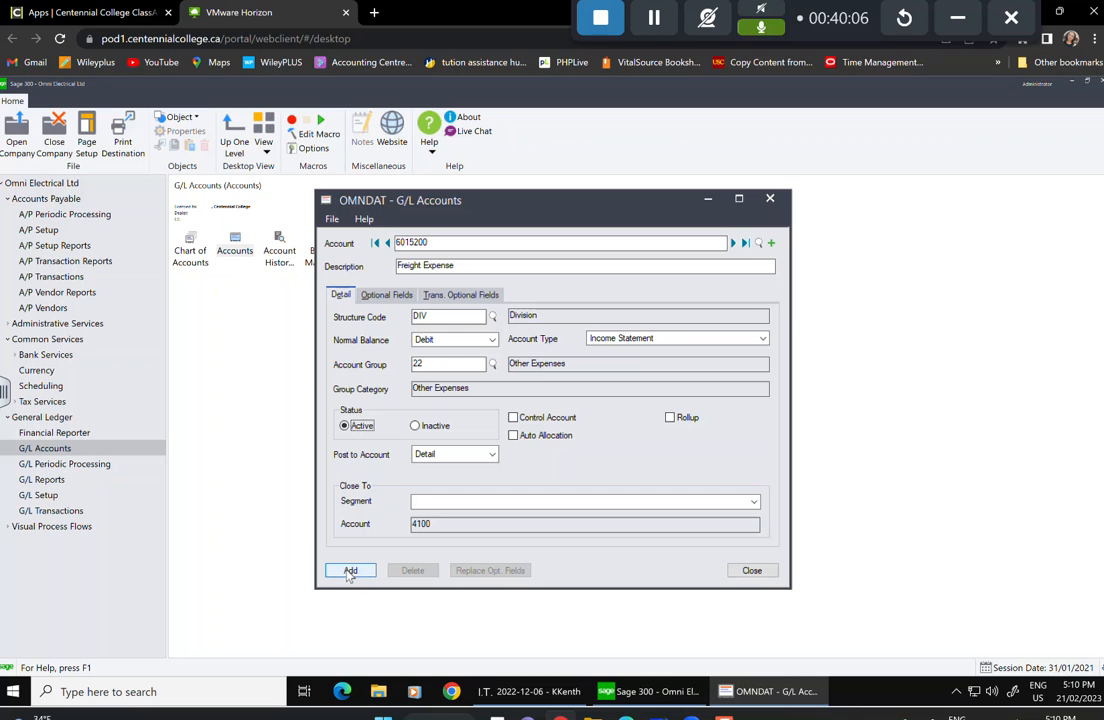
{"action": "left_click", "coordinate": [349, 571]}
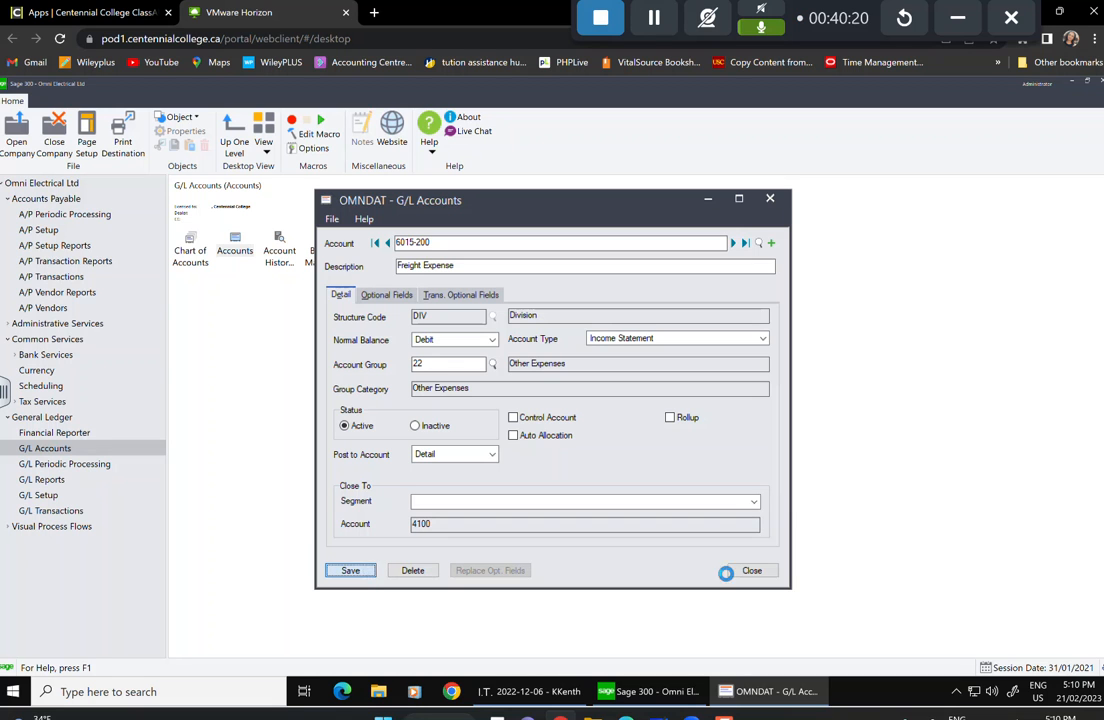
{"action": "left_click", "coordinate": [768, 571]}
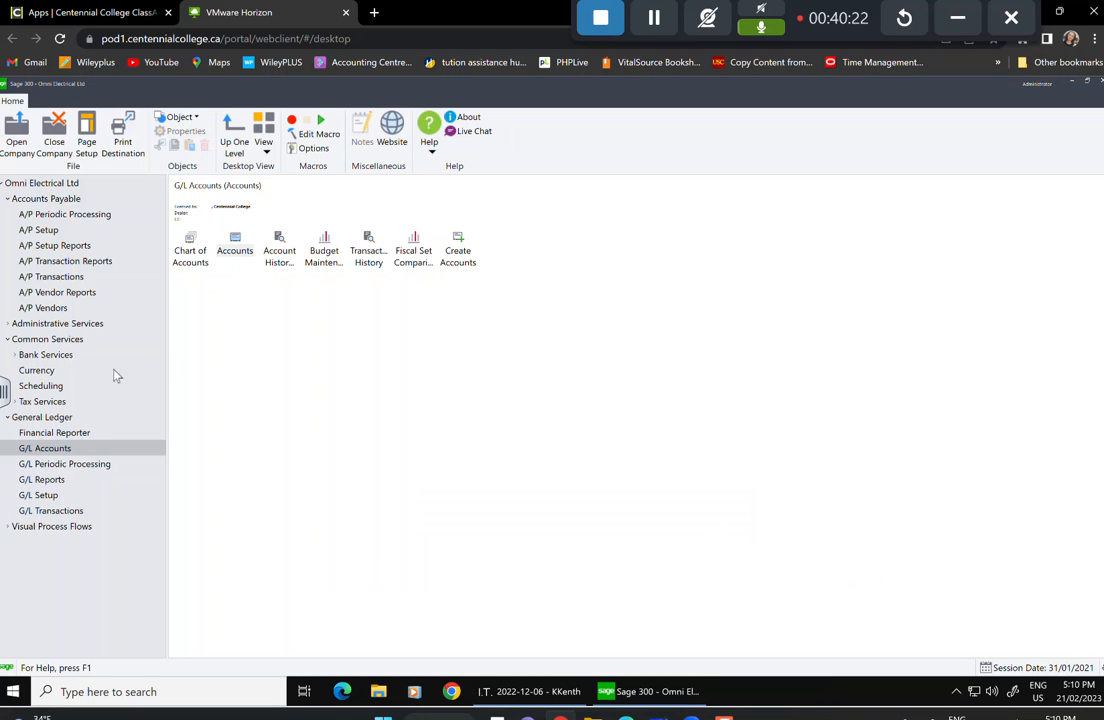
Open the A/P Vendors maintenance window.
{"action": "left_click", "coordinate": [38, 308]}
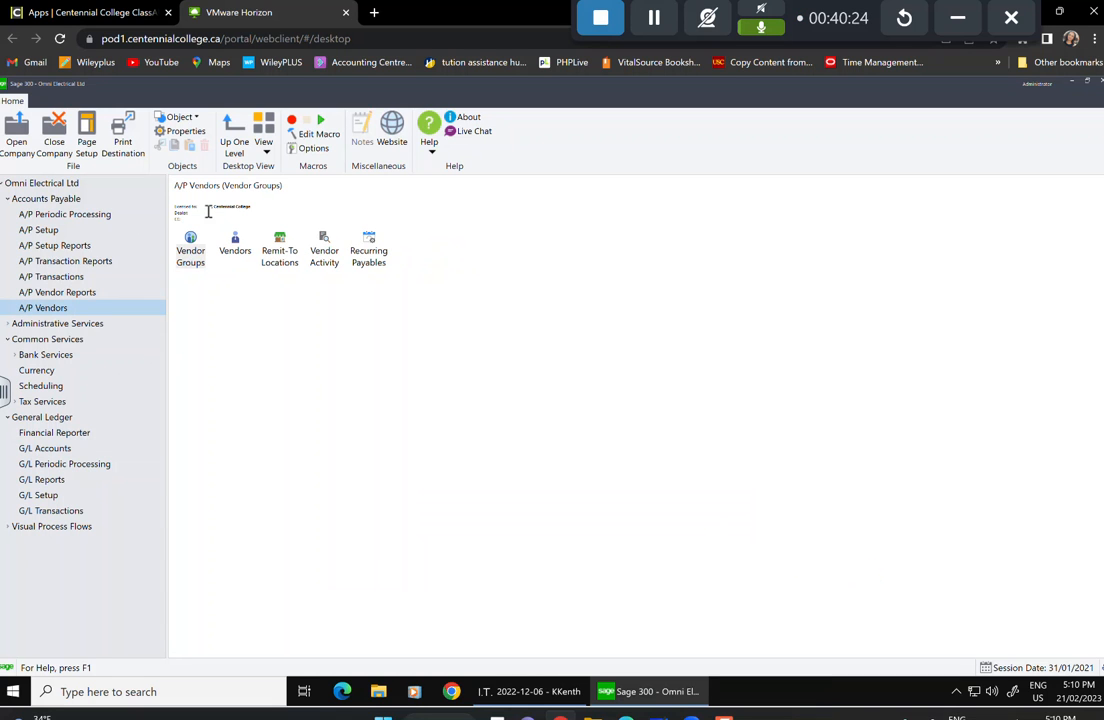
{"action": "left_click", "coordinate": [235, 245]}
{"action": "double_click", "coordinate": [235, 245]}
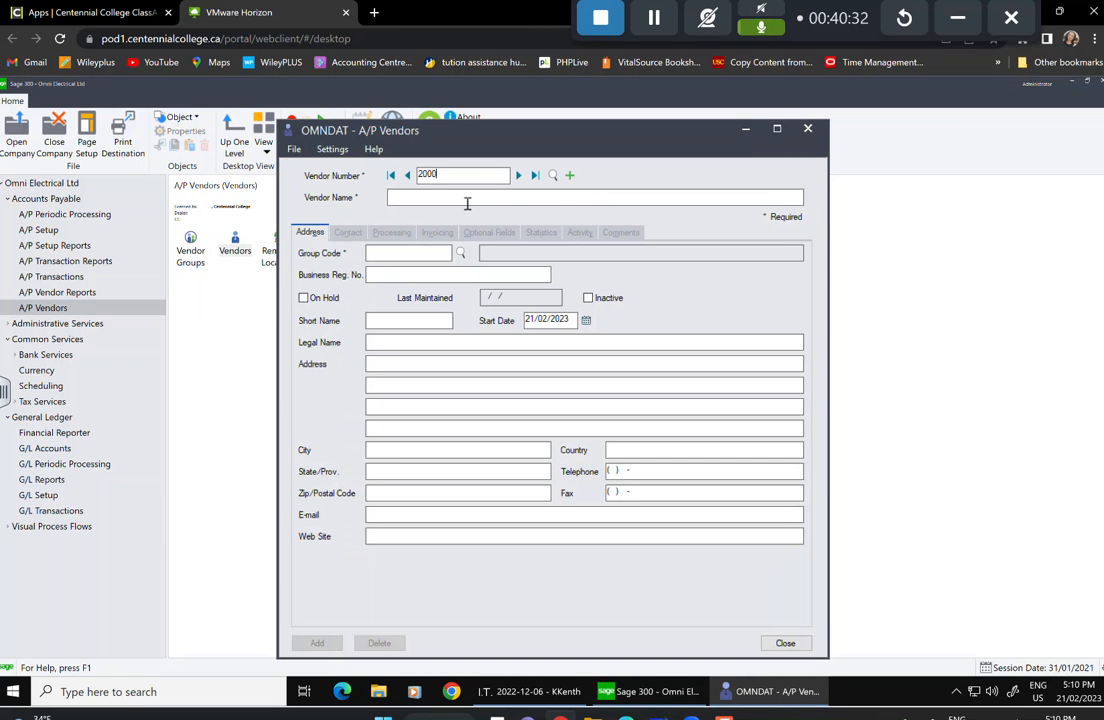
Name vendor 2000 Kingsway Transit and assign vendor group MCN.
{"action": "left_click", "coordinate": [451, 193]}
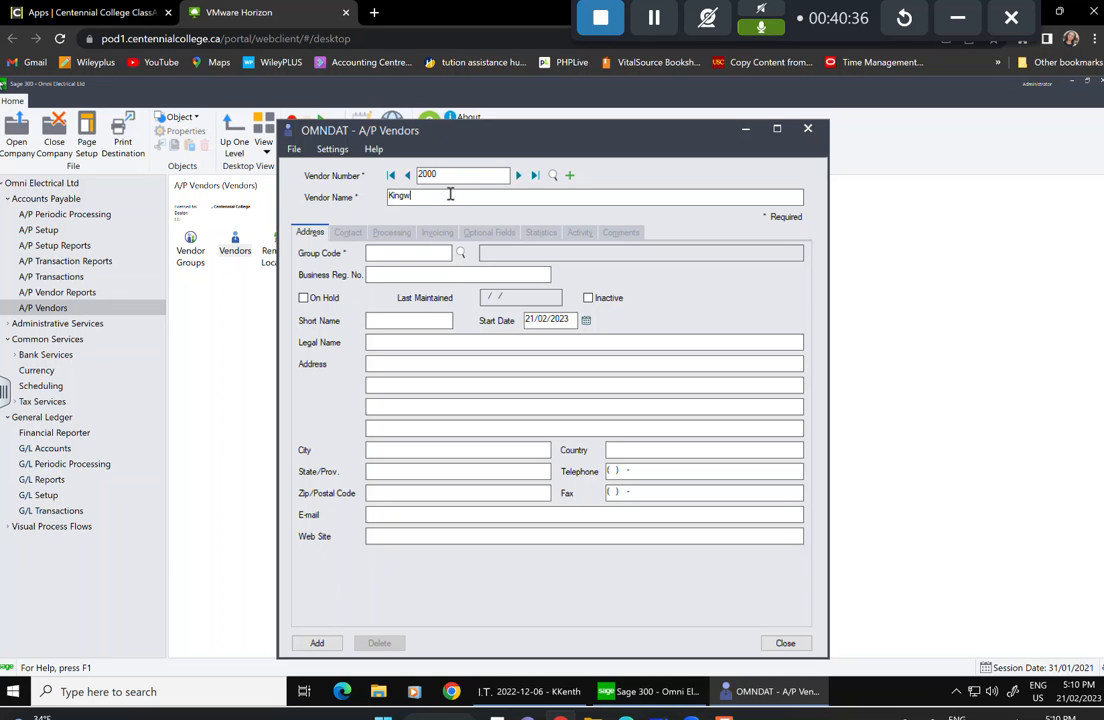
{"action": "type", "text": "Kingsway Transit"}
{"action": "left_click", "coordinate": [395, 273]}
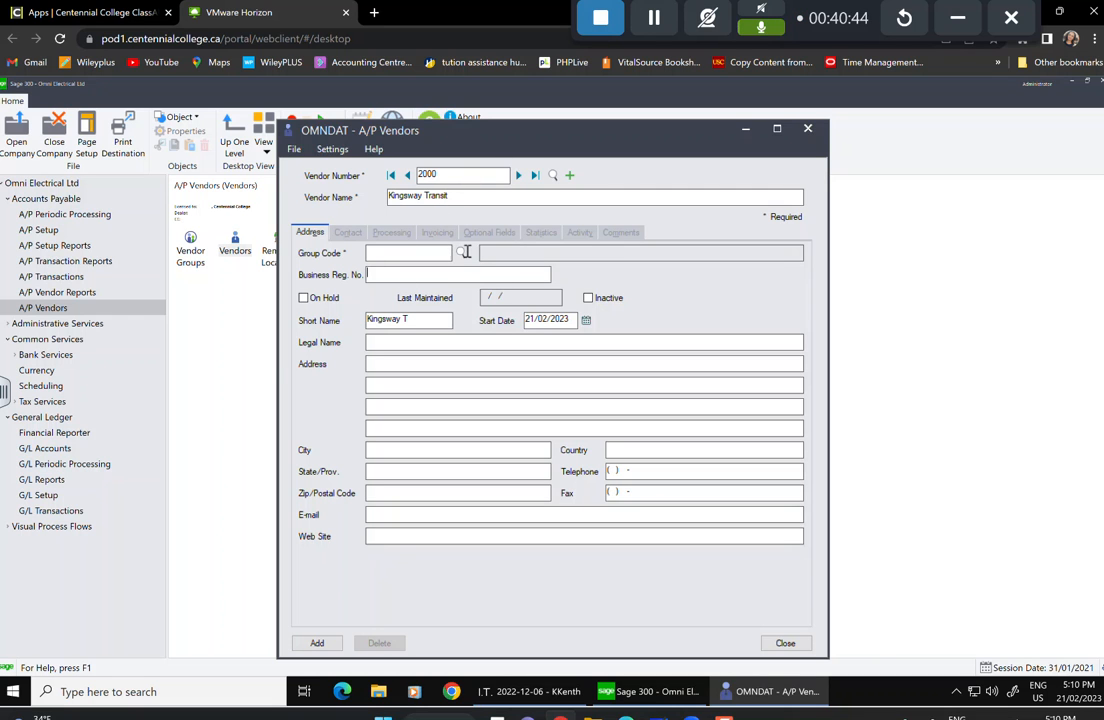
{"action": "left_click", "coordinate": [459, 254]}
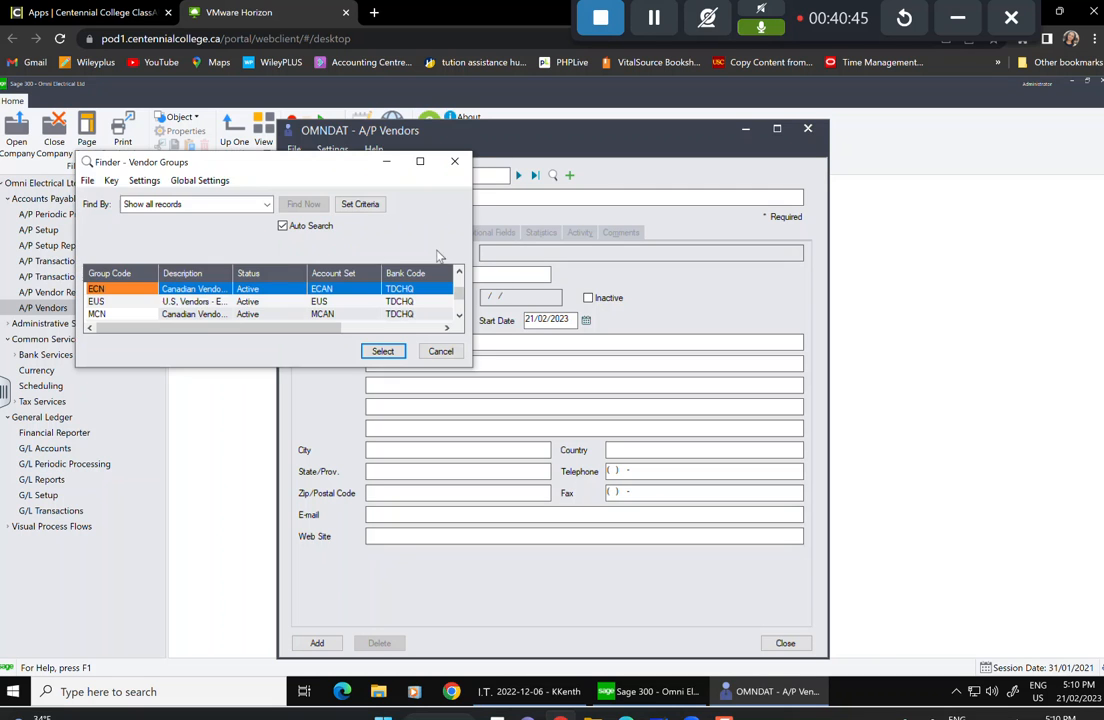
{"action": "left_click", "coordinate": [150, 314]}
{"action": "left_click", "coordinate": [383, 351]}
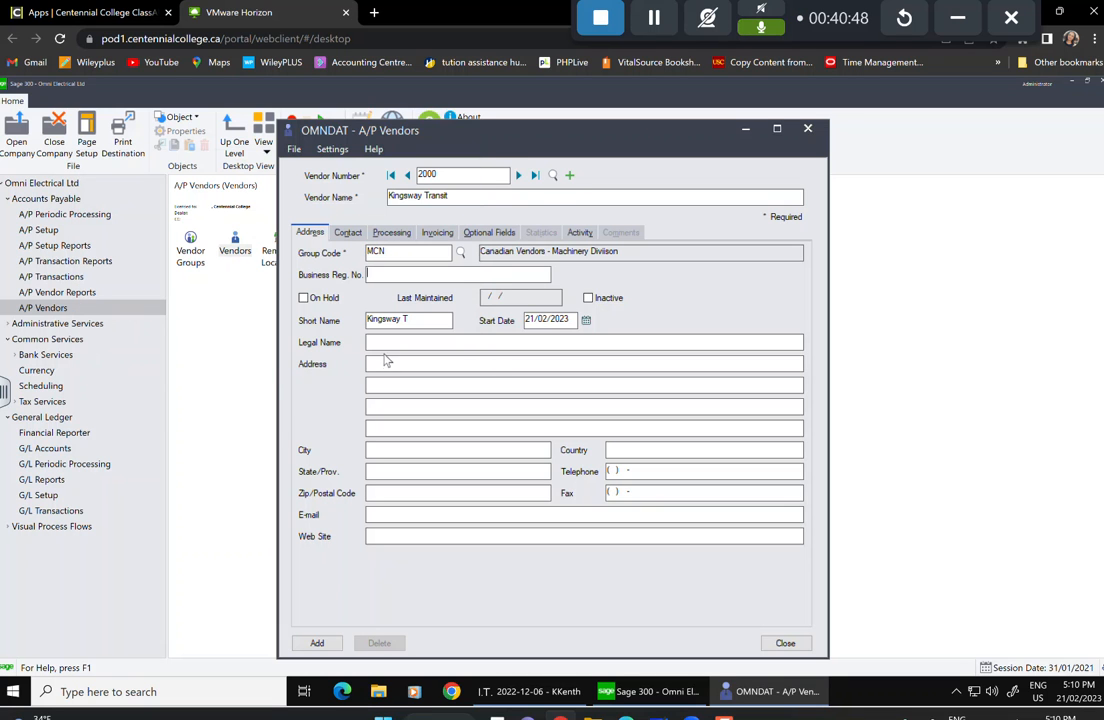
Set the vendor's start date to 15/06/1999.
{"action": "left_click", "coordinate": [391, 362]}
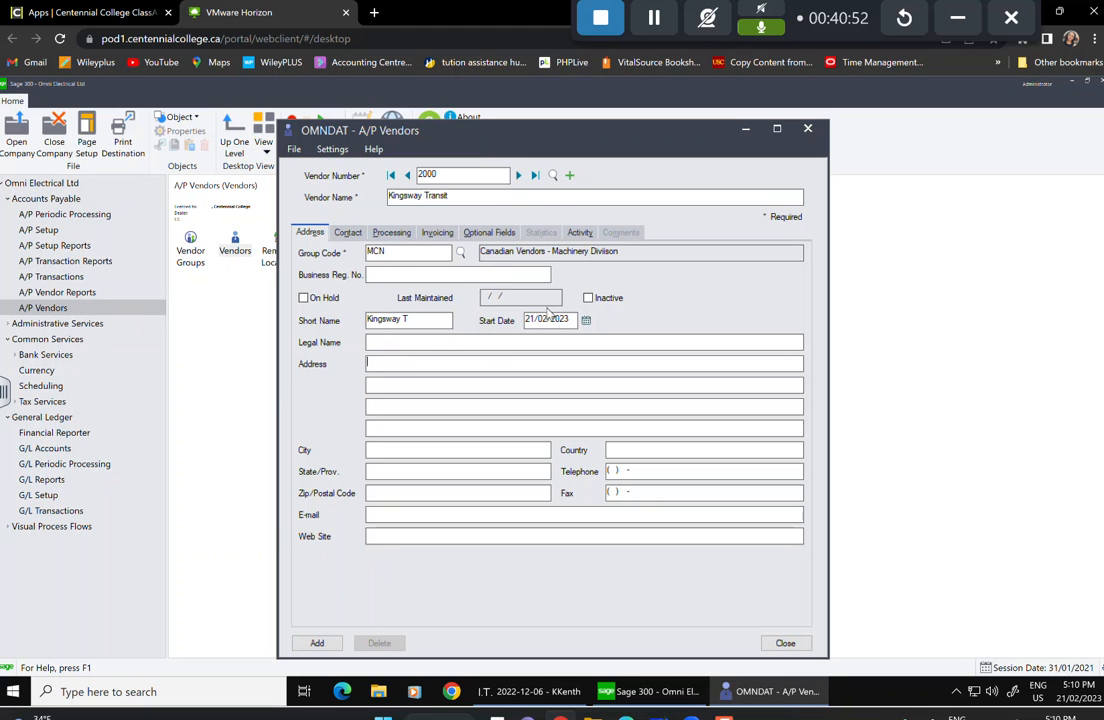
{"action": "left_click", "coordinate": [586, 320]}
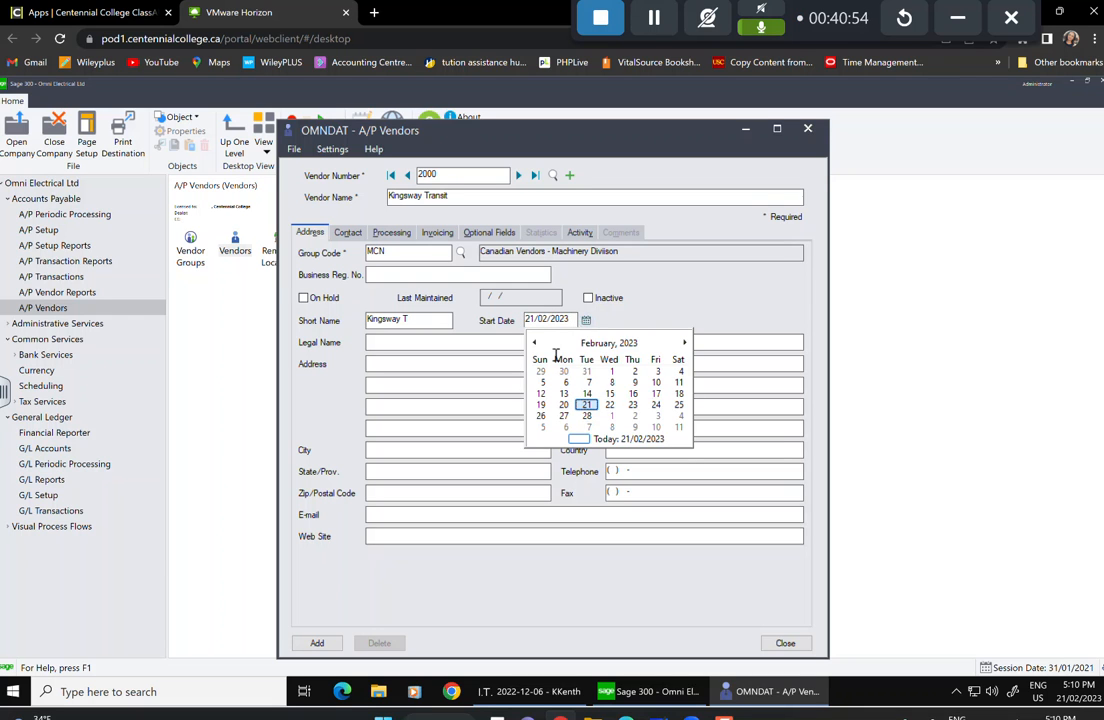
{"action": "left_click", "coordinate": [607, 343]}
{"action": "left_click", "coordinate": [607, 343]}
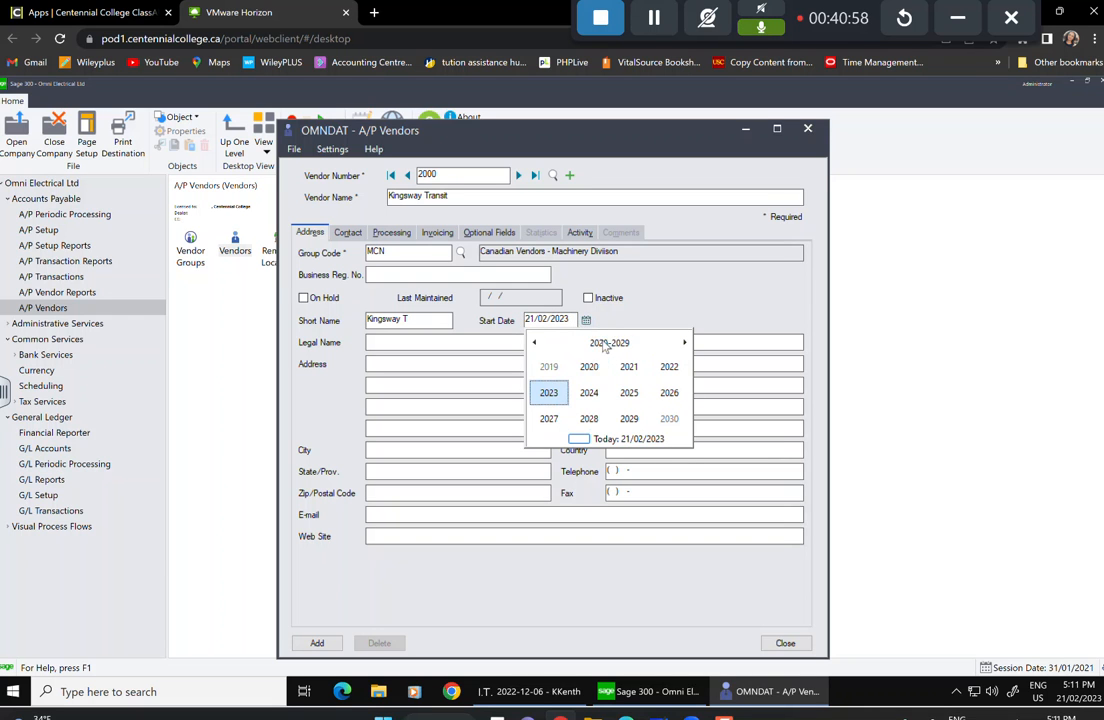
{"action": "left_click", "coordinate": [535, 343]}
{"action": "left_click", "coordinate": [535, 343]}
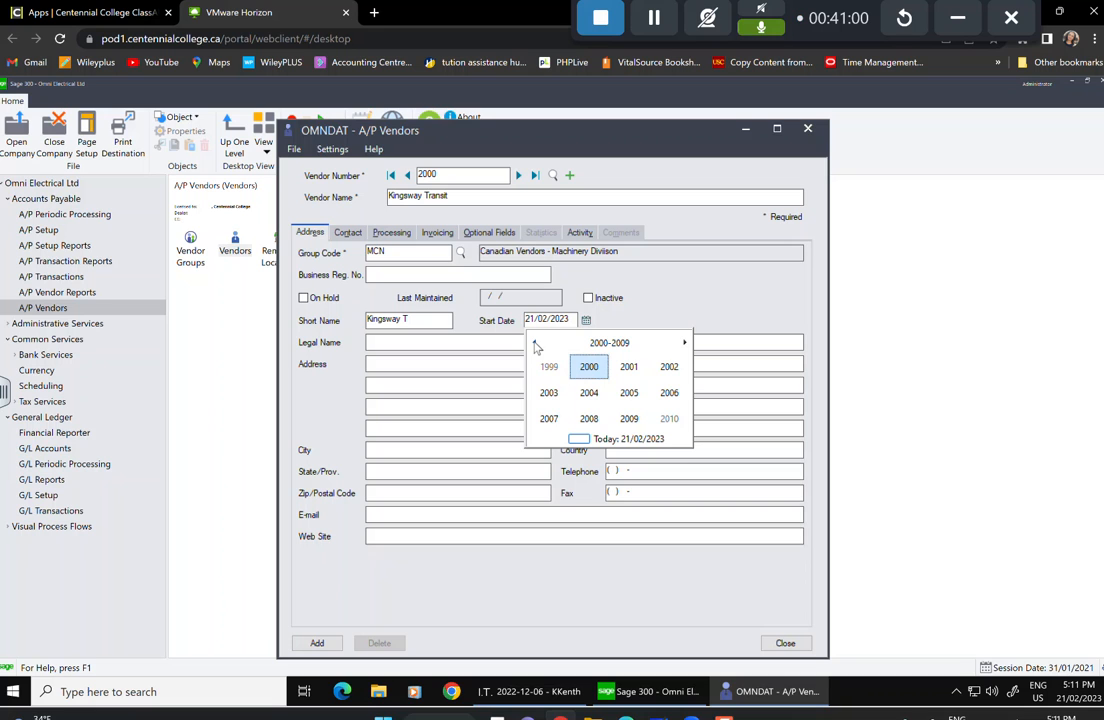
{"action": "left_click", "coordinate": [535, 343]}
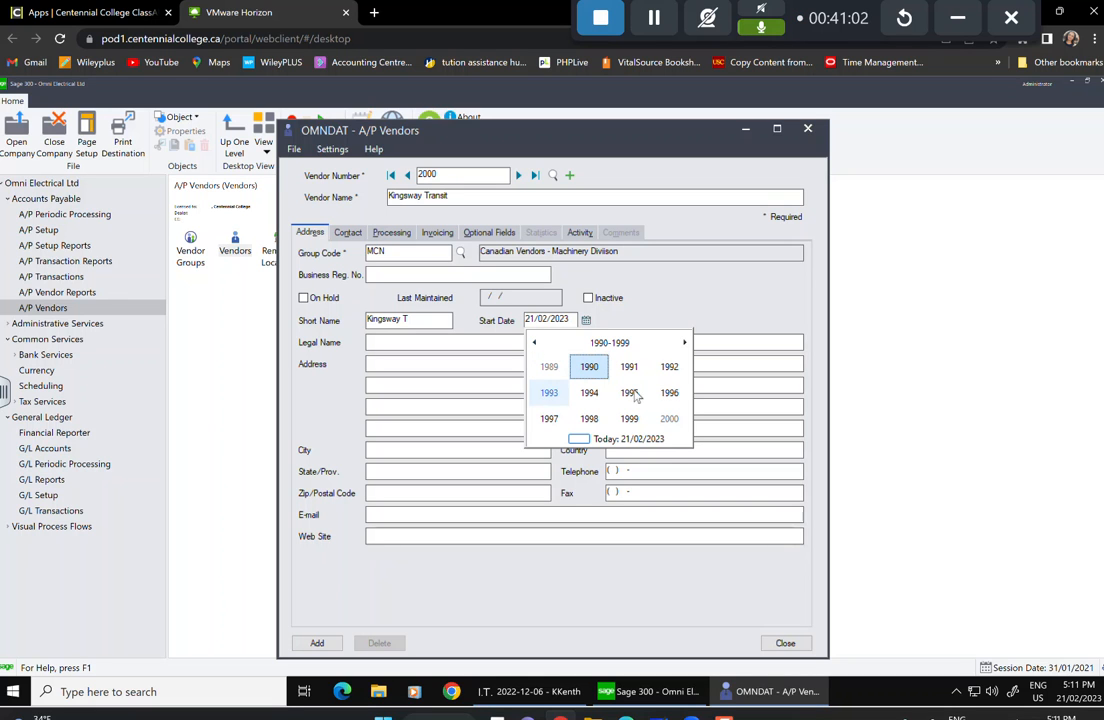
{"action": "left_click", "coordinate": [629, 420]}
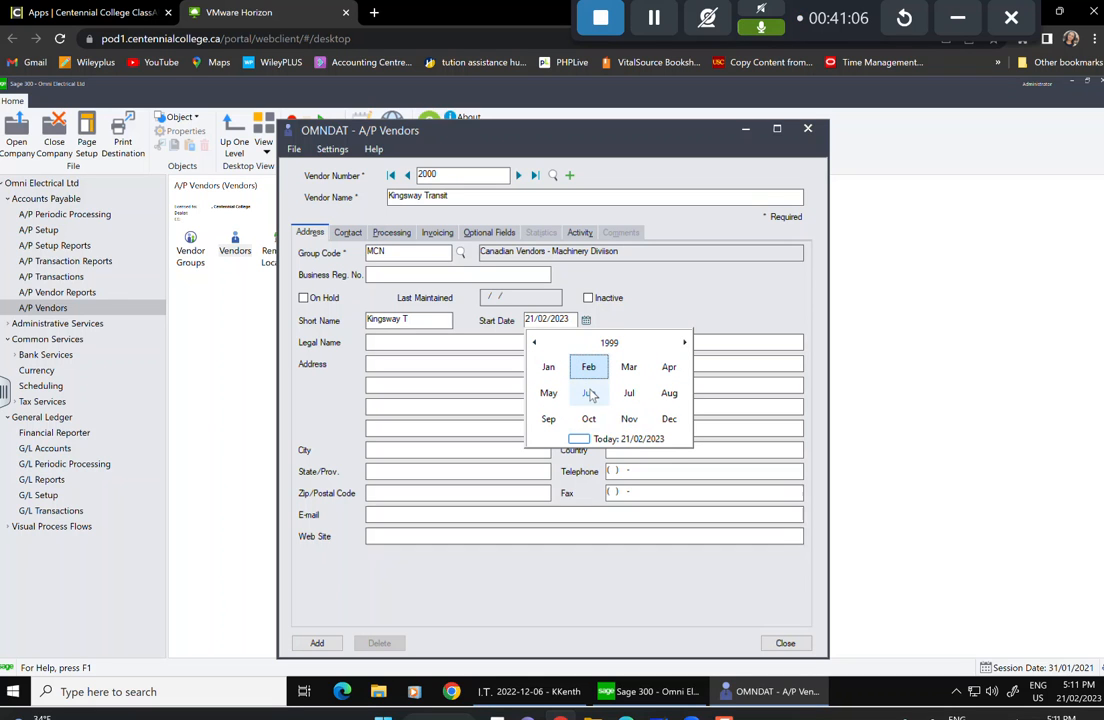
{"action": "left_click", "coordinate": [589, 393]}
{"action": "left_click", "coordinate": [588, 394]}
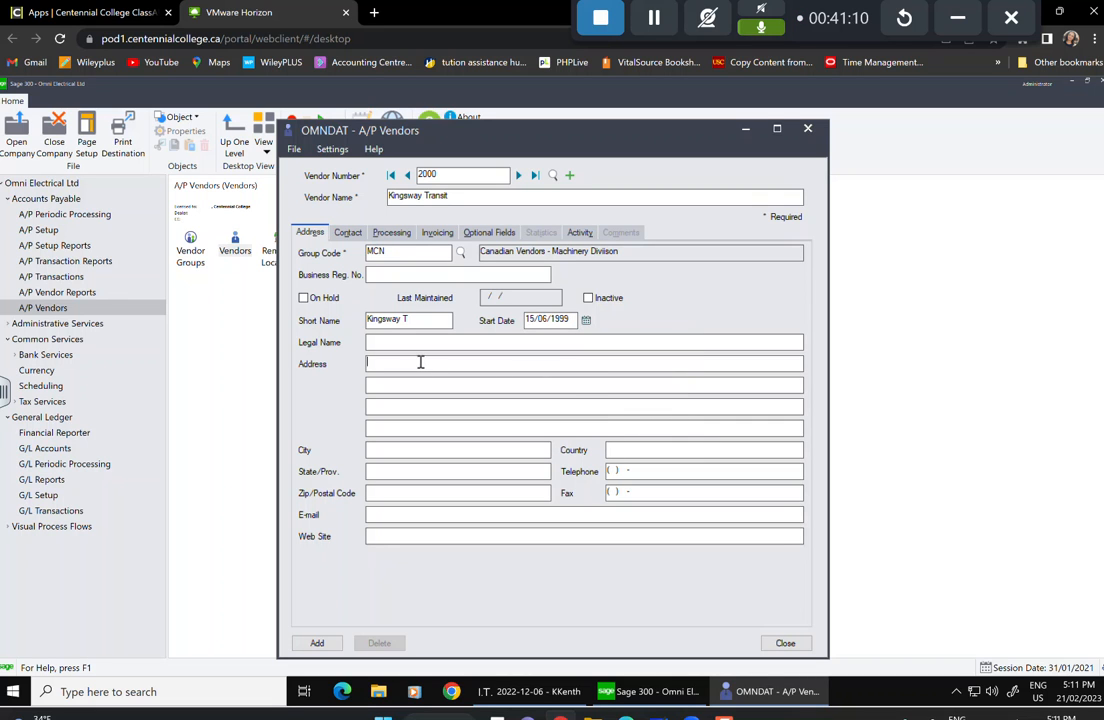
Enter the vendor's street address in Calgary, Alberta, with its postal code.
{"action": "left_click", "coordinate": [407, 449]}
{"action": "type", "text": "Calgary"}
{"action": "left_click", "coordinate": [398, 476]}
{"action": "type", "text": "Alv"}
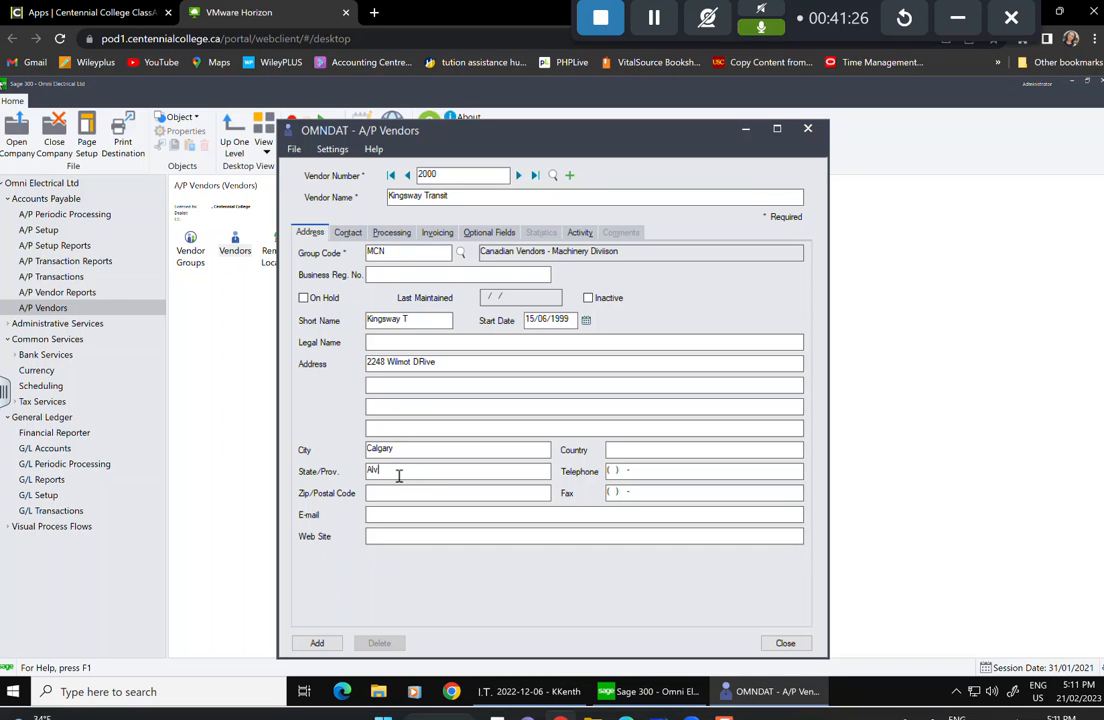
{"action": "key", "text": "BackSpace"}
{"action": "type", "text": "berta"}
{"action": "left_click", "coordinate": [419, 494]}
{"action": "left_click", "coordinate": [364, 516]}
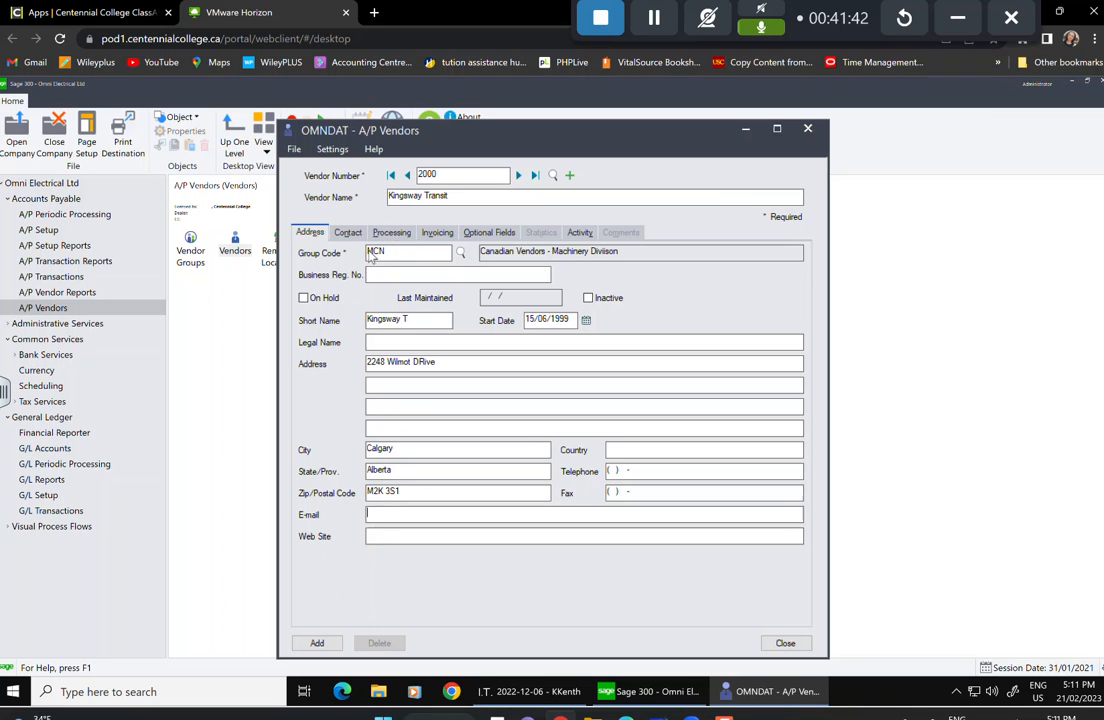
{"action": "left_click", "coordinate": [348, 233]}
Enter Kingsway Transit's contact person and set a 6,000.00 credit limit.
{"action": "left_click", "coordinate": [388, 253]}
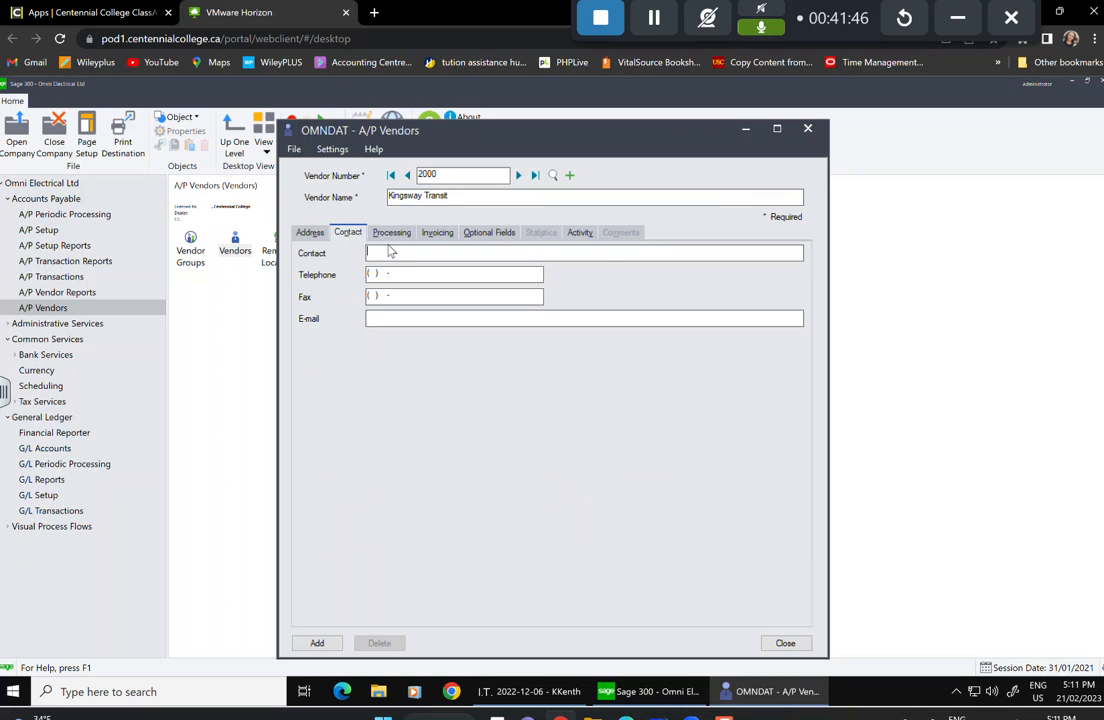
{"action": "left_click", "coordinate": [400, 234]}
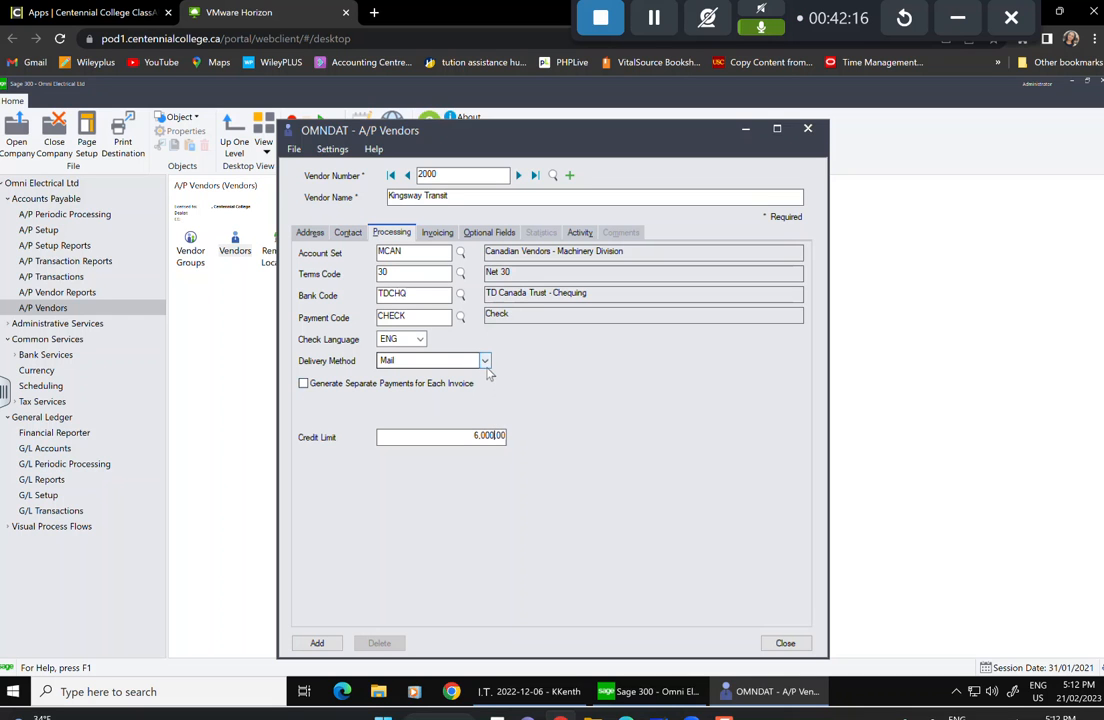
{"action": "key", "text": "Tab"}
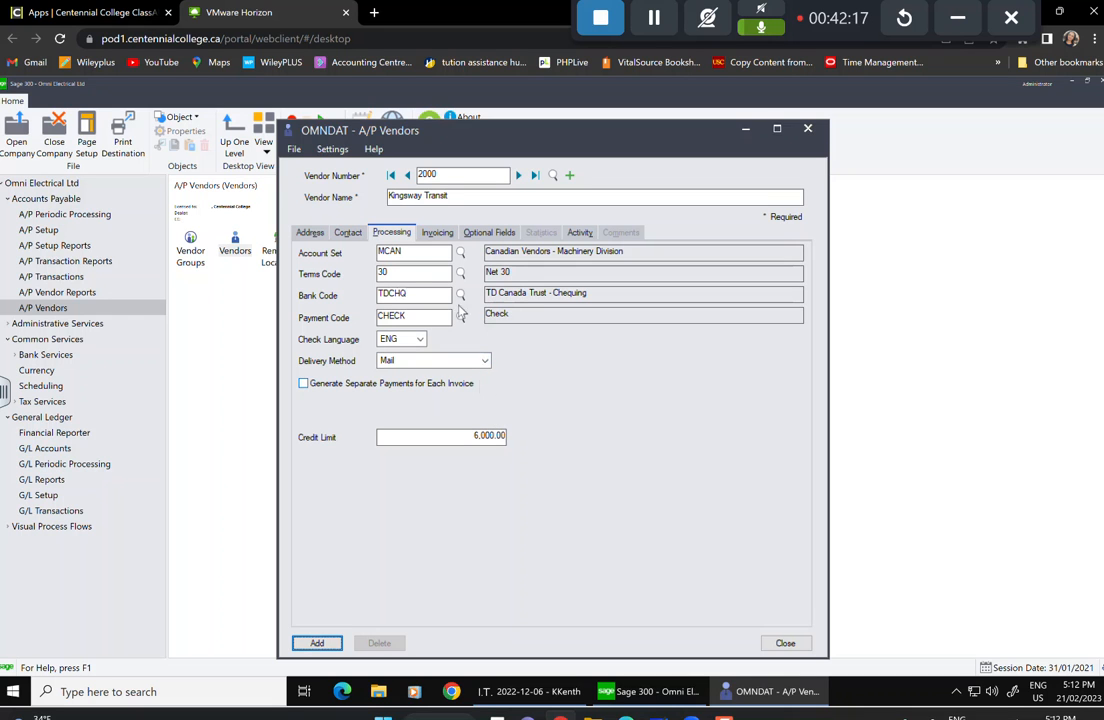
Distribute Kingsway Transit's invoices by G/L account 6015-200 Freight Expense.
{"action": "left_click", "coordinate": [440, 234]}
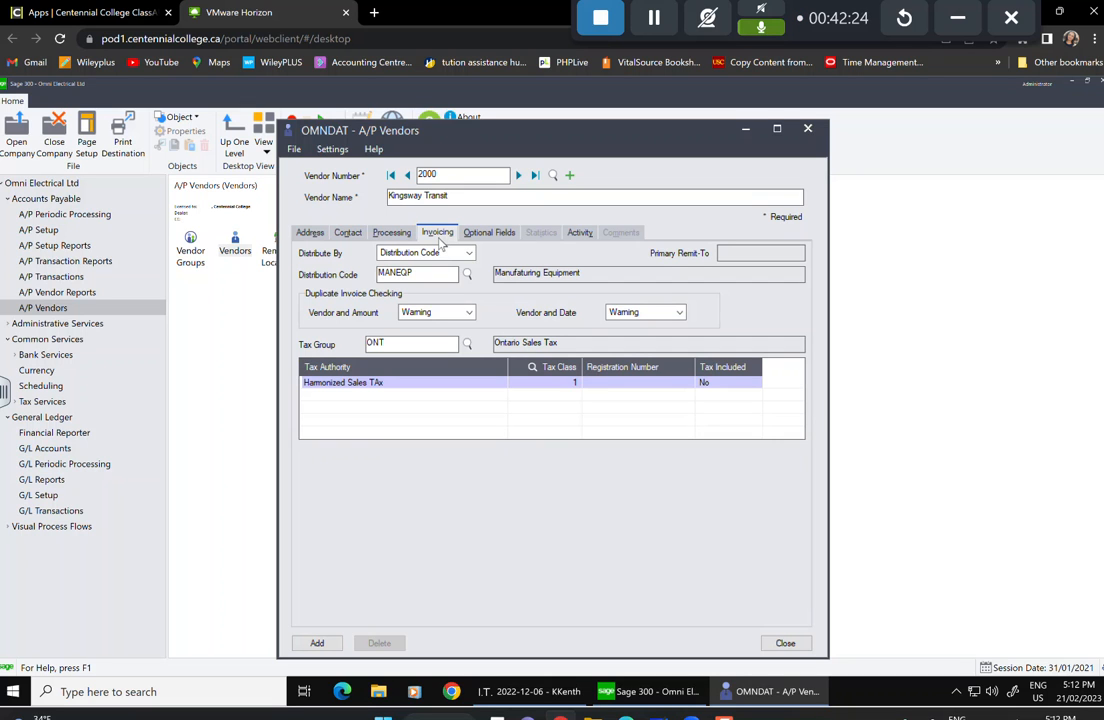
{"action": "left_click", "coordinate": [469, 254]}
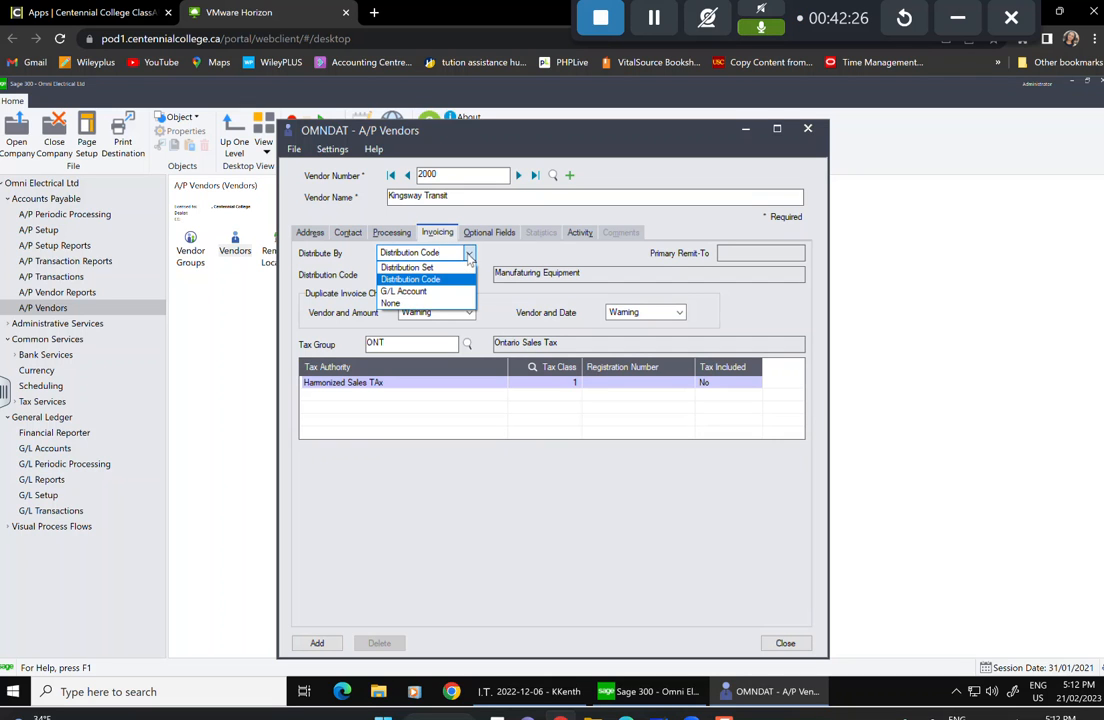
{"action": "left_click", "coordinate": [448, 292]}
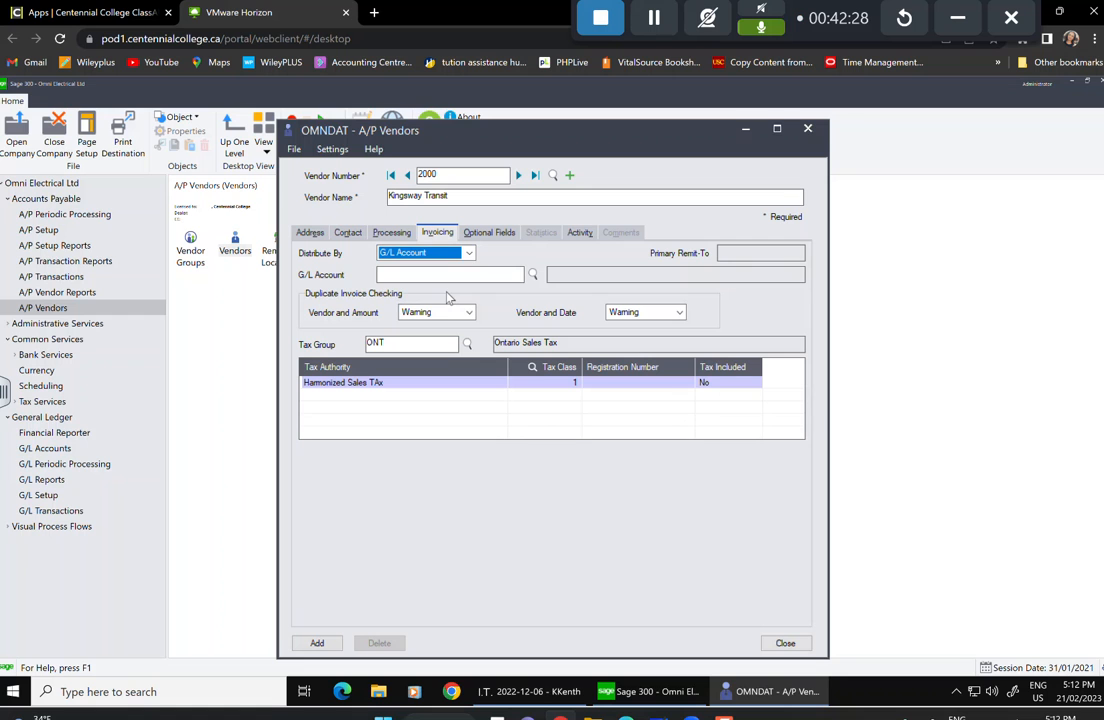
{"action": "left_click", "coordinate": [534, 275]}
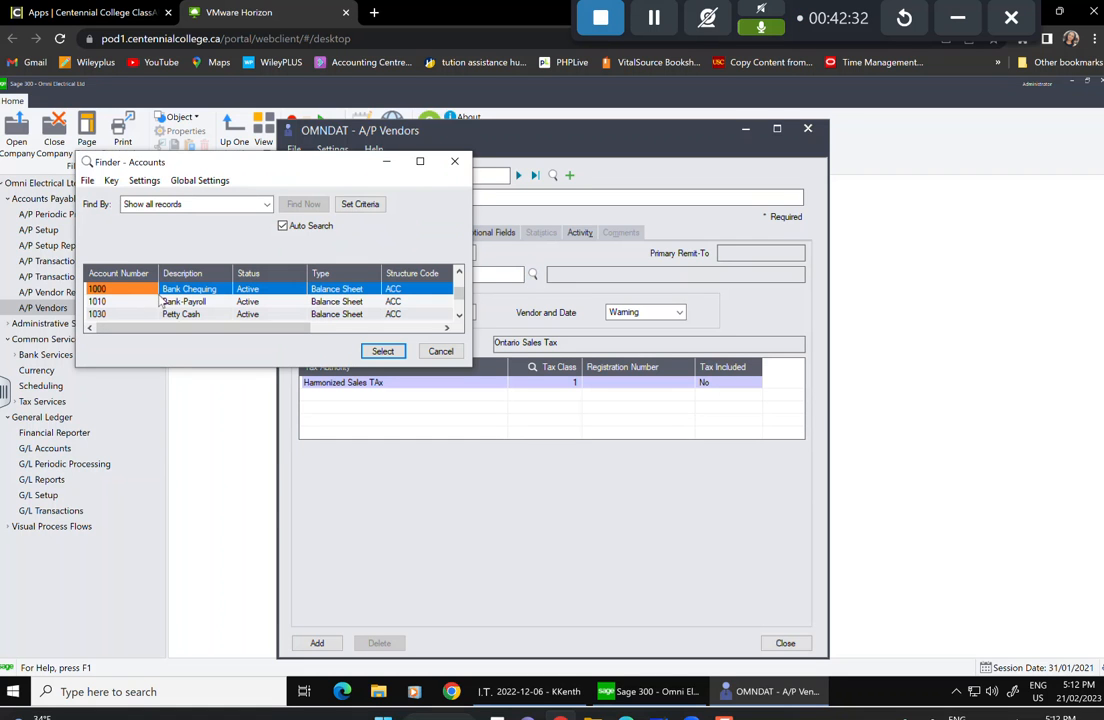
{"action": "key", "text": "Down"}
{"action": "key", "text": "Down"}
{"action": "key", "text": "Down"}
{"action": "key", "text": "Down"}
{"action": "key", "text": "Down"}
{"action": "key", "text": "Down"}
{"action": "key", "text": "Down"}
{"action": "key", "text": "Down"}
{"action": "key", "text": "Down"}
{"action": "key", "text": "Down"}
{"action": "key", "text": "Down"}
{"action": "key", "text": "Down"}
{"action": "key", "text": "Down"}
{"action": "key", "text": "Down"}
{"action": "key", "text": "Down"}
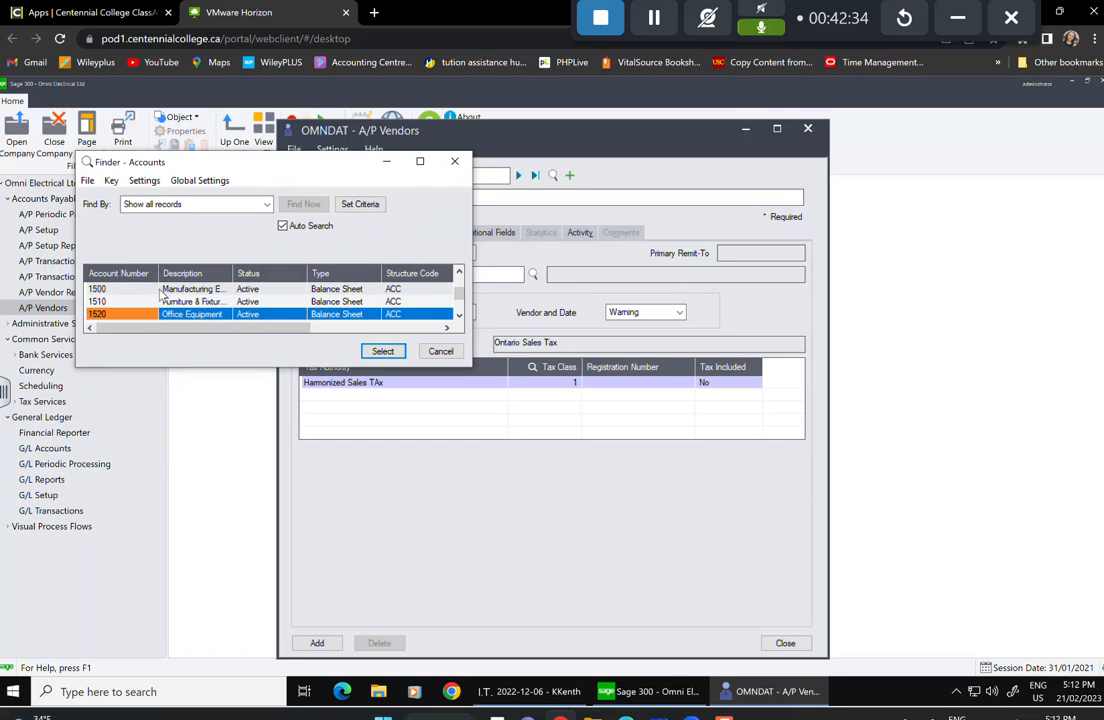
{"action": "key", "text": "Down"}
{"action": "key", "text": "Down"}
{"action": "key", "text": "Down"}
{"action": "key", "text": "Down"}
{"action": "key", "text": "Down"}
{"action": "key", "text": "Down"}
{"action": "key", "text": "Down"}
{"action": "key", "text": "Down"}
{"action": "key", "text": "Down"}
{"action": "key", "text": "Down"}
{"action": "key", "text": "Down"}
{"action": "key", "text": "Down"}
{"action": "key", "text": "Down"}
{"action": "key", "text": "Down"}
{"action": "key", "text": "Down"}
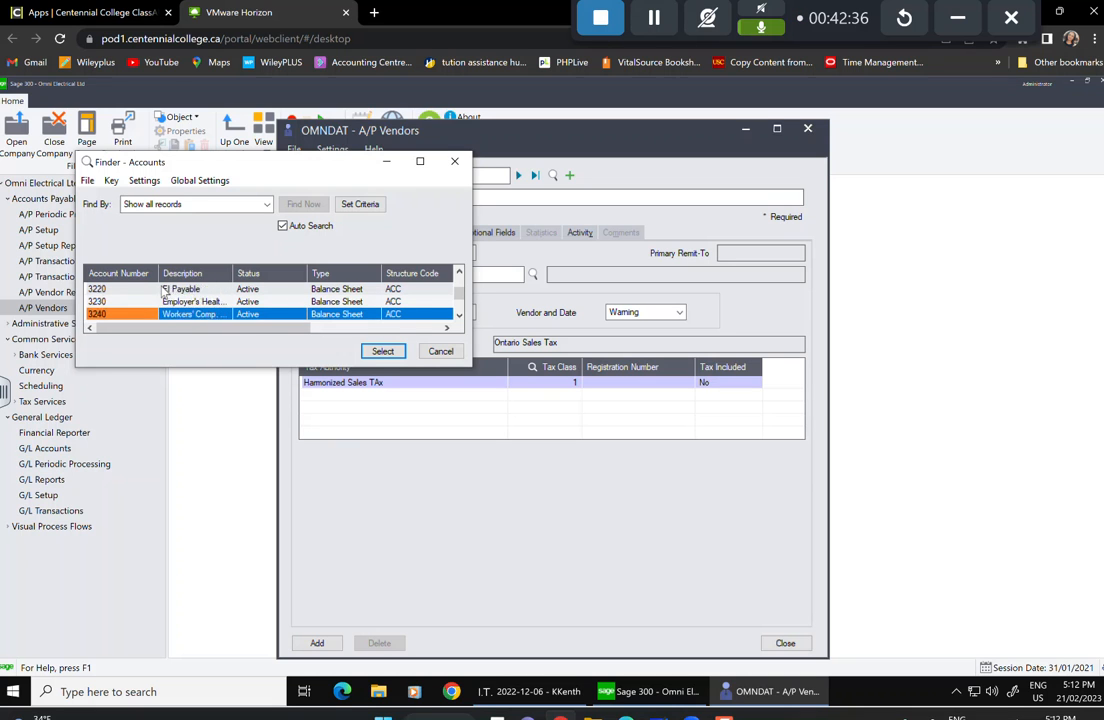
{"action": "key", "text": "Down"}
{"action": "key", "text": "Down"}
{"action": "key", "text": "Down"}
{"action": "key", "text": "Down"}
{"action": "key", "text": "Down"}
{"action": "key", "text": "Down"}
{"action": "key", "text": "Down"}
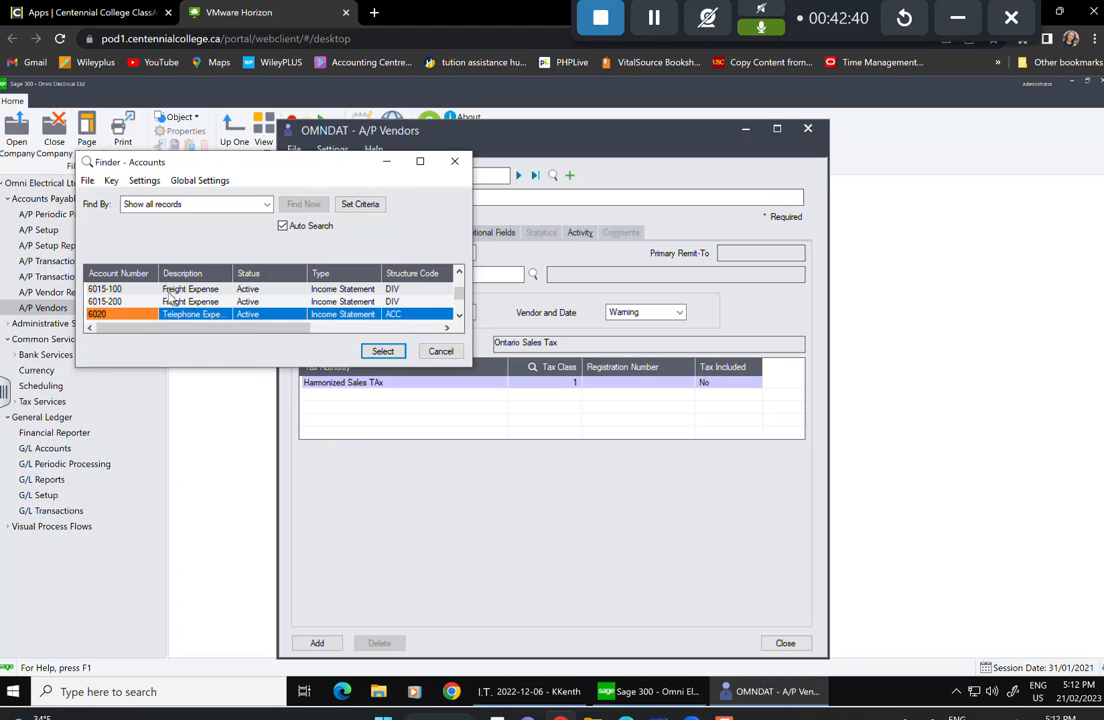
{"action": "left_click", "coordinate": [186, 303]}
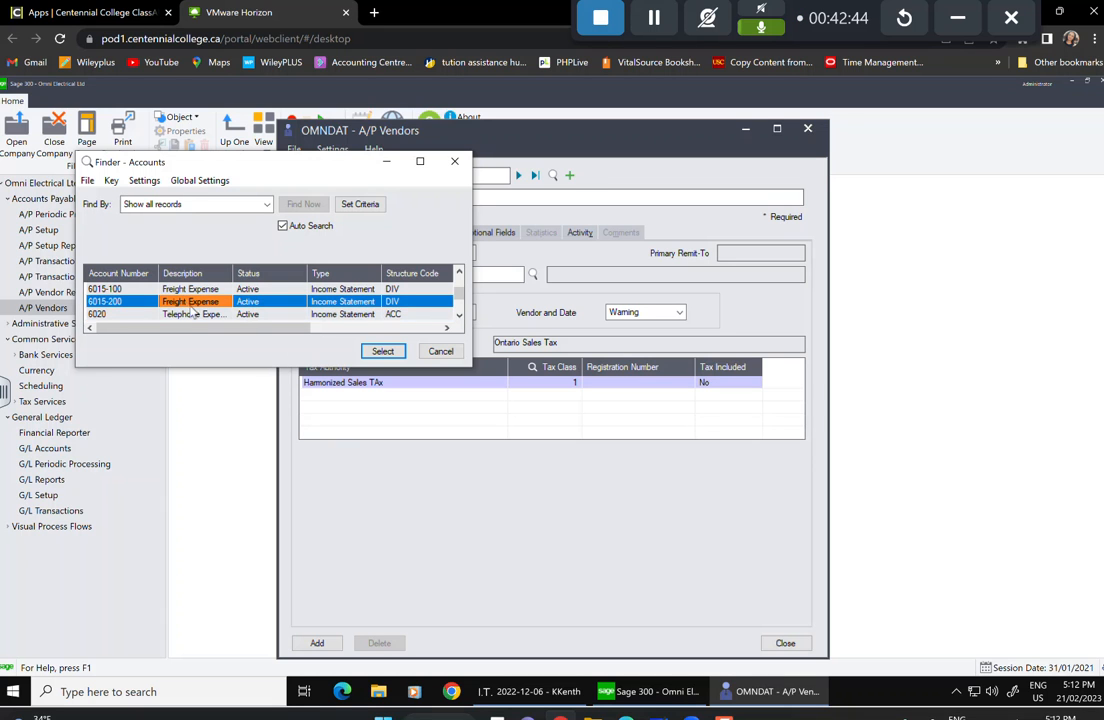
{"action": "left_click", "coordinate": [386, 351]}
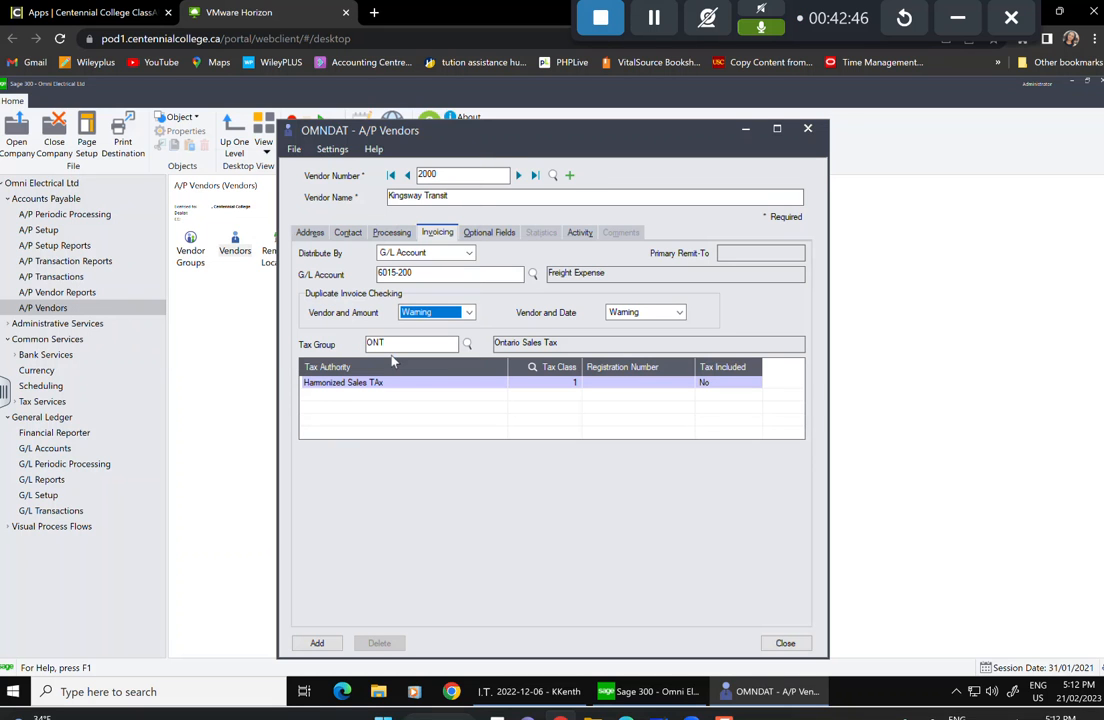
Change the tax group to AB and enter the GST registration number.
{"action": "left_click", "coordinate": [466, 344]}
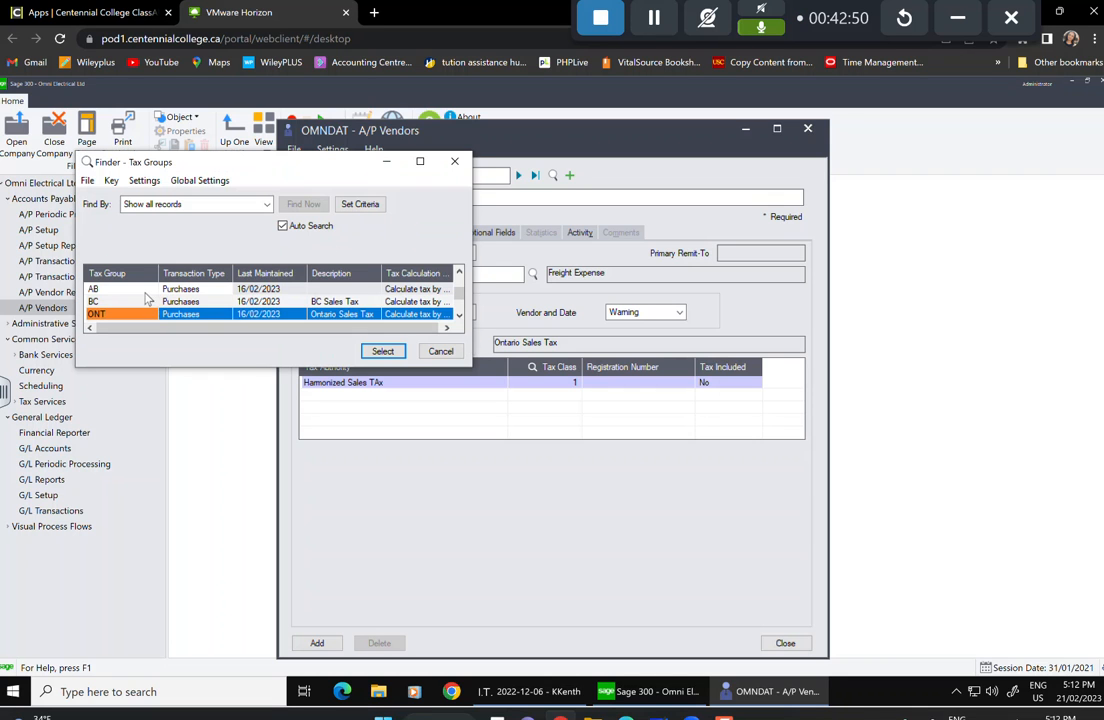
{"action": "left_click", "coordinate": [140, 289]}
{"action": "left_click", "coordinate": [381, 351]}
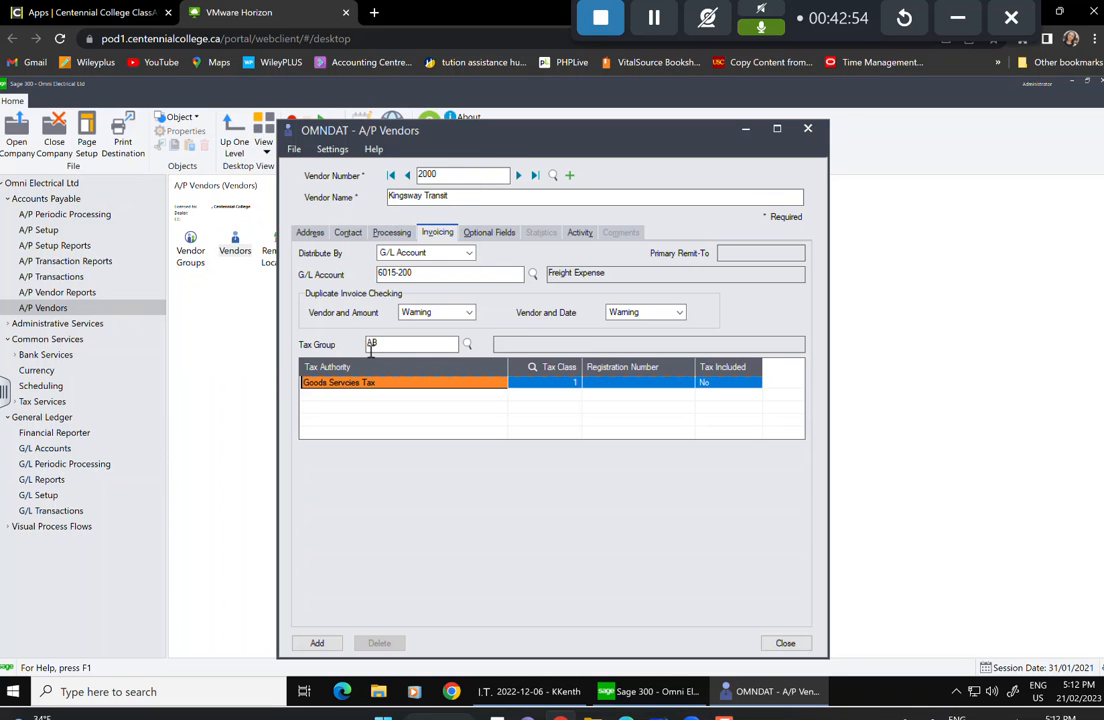
{"action": "left_click", "coordinate": [628, 383]}
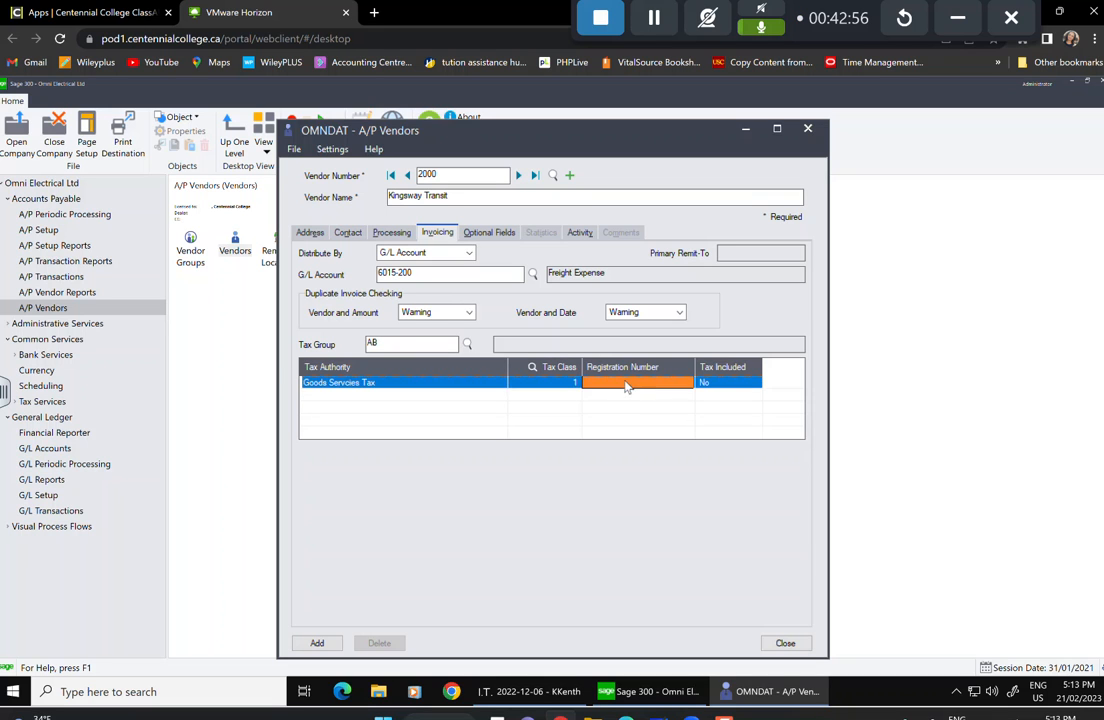
{"action": "type", "text": "123456789"}
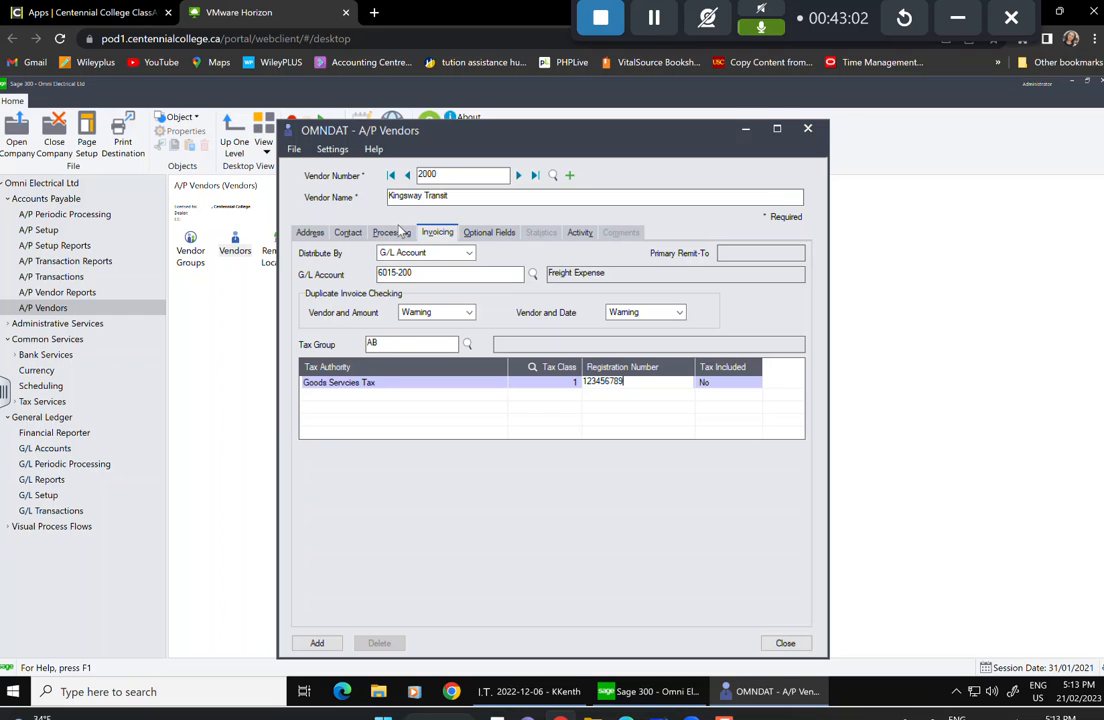
{"action": "left_click", "coordinate": [492, 233]}
Attach the REGION optional field and add Kingsway Transit as a vendor.
{"action": "left_click", "coordinate": [370, 276]}
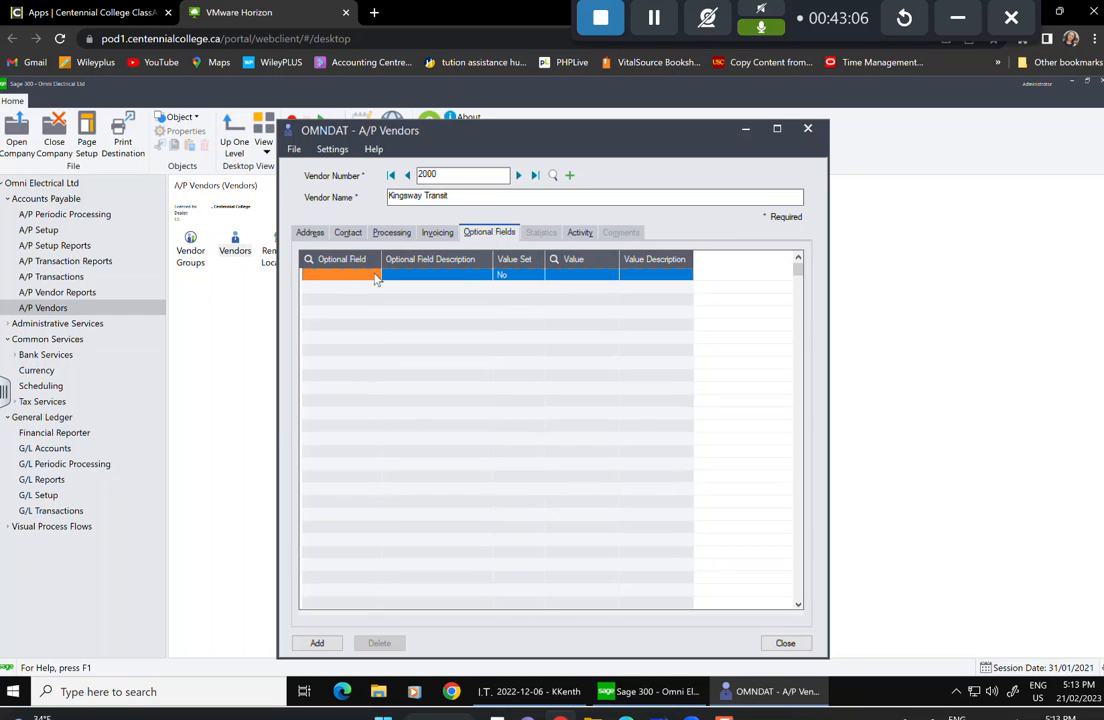
{"action": "left_click", "coordinate": [375, 277]}
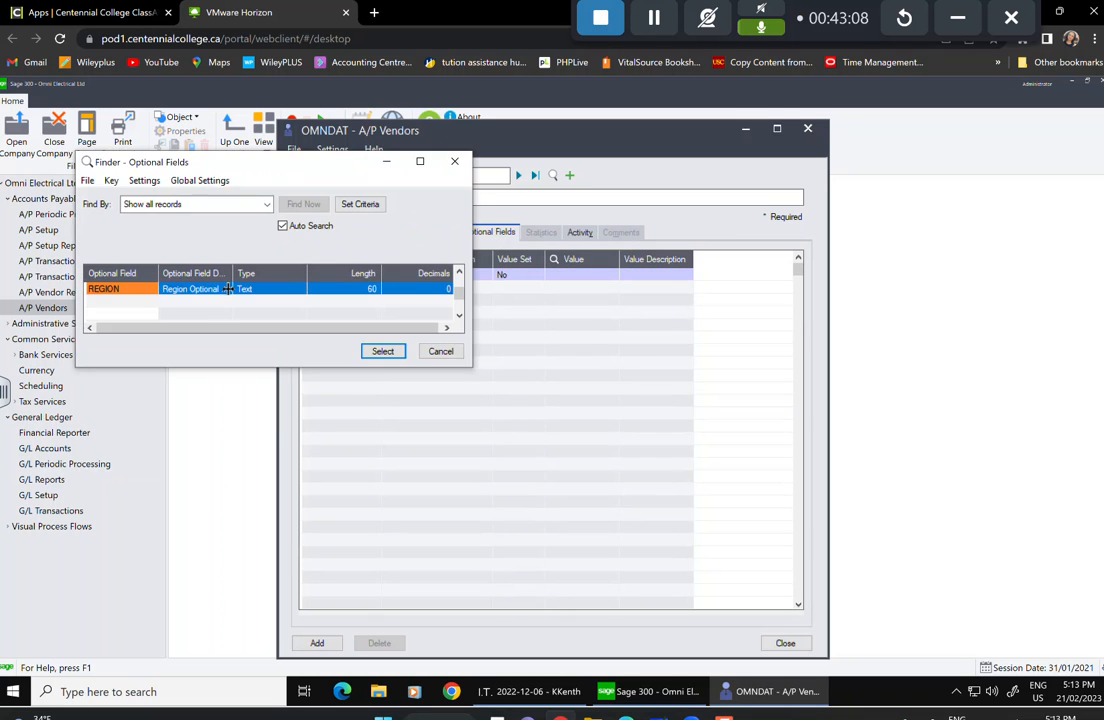
{"action": "left_click", "coordinate": [383, 352]}
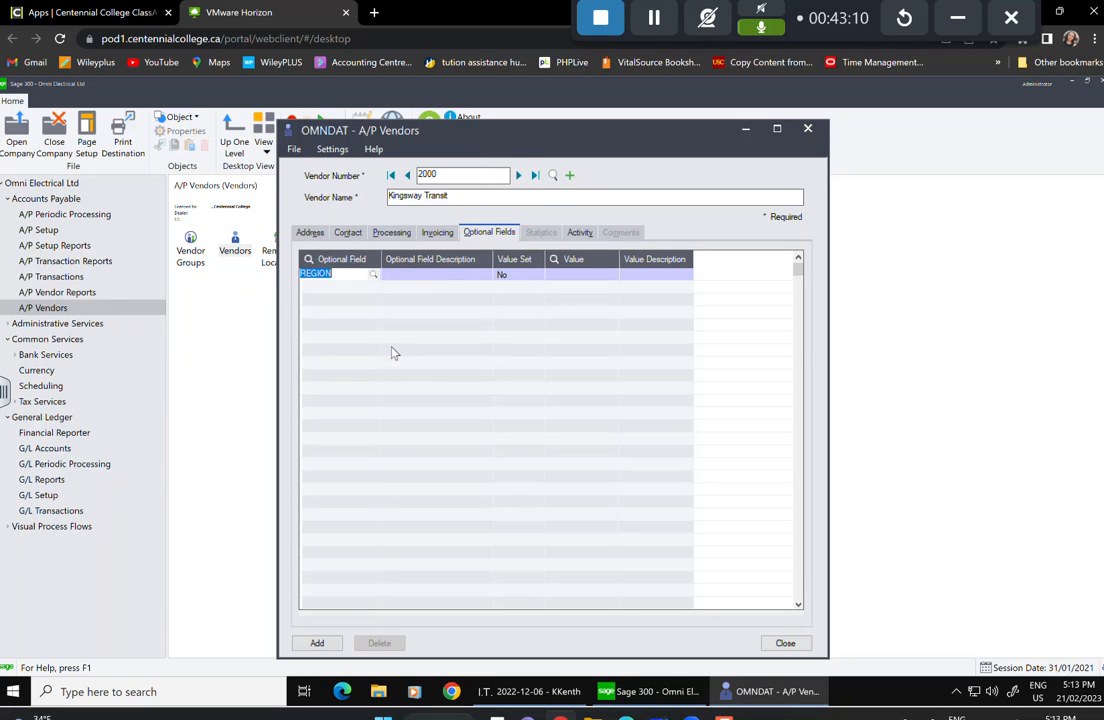
{"action": "key", "text": "Tab"}
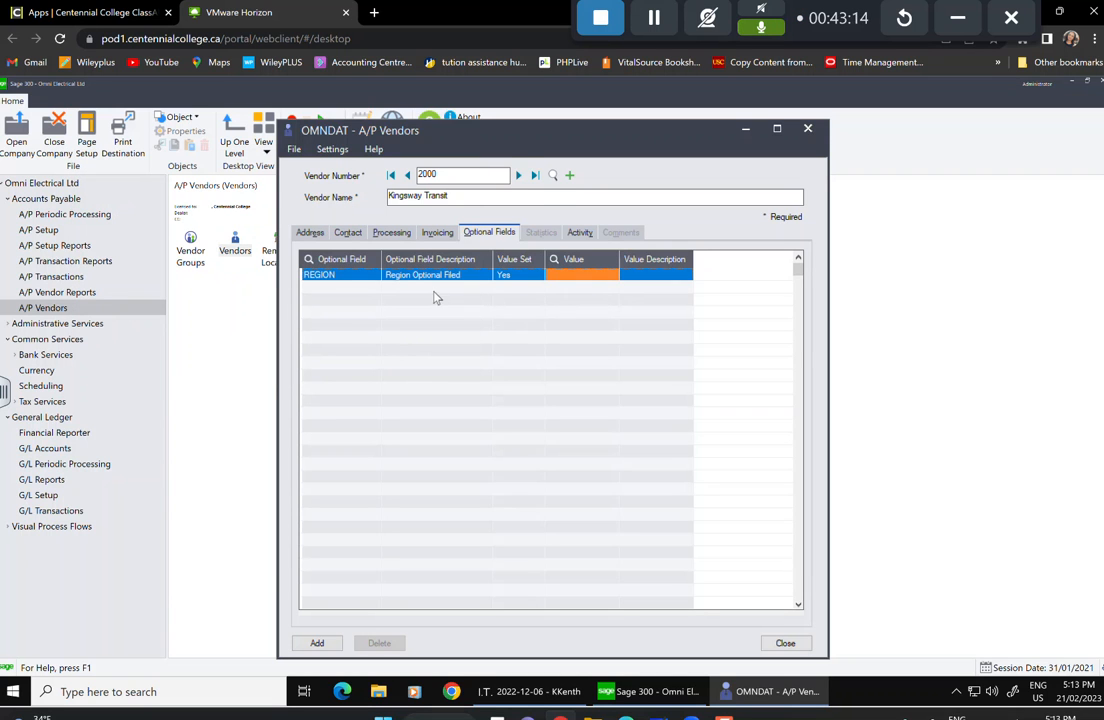
{"action": "left_click", "coordinate": [333, 644]}
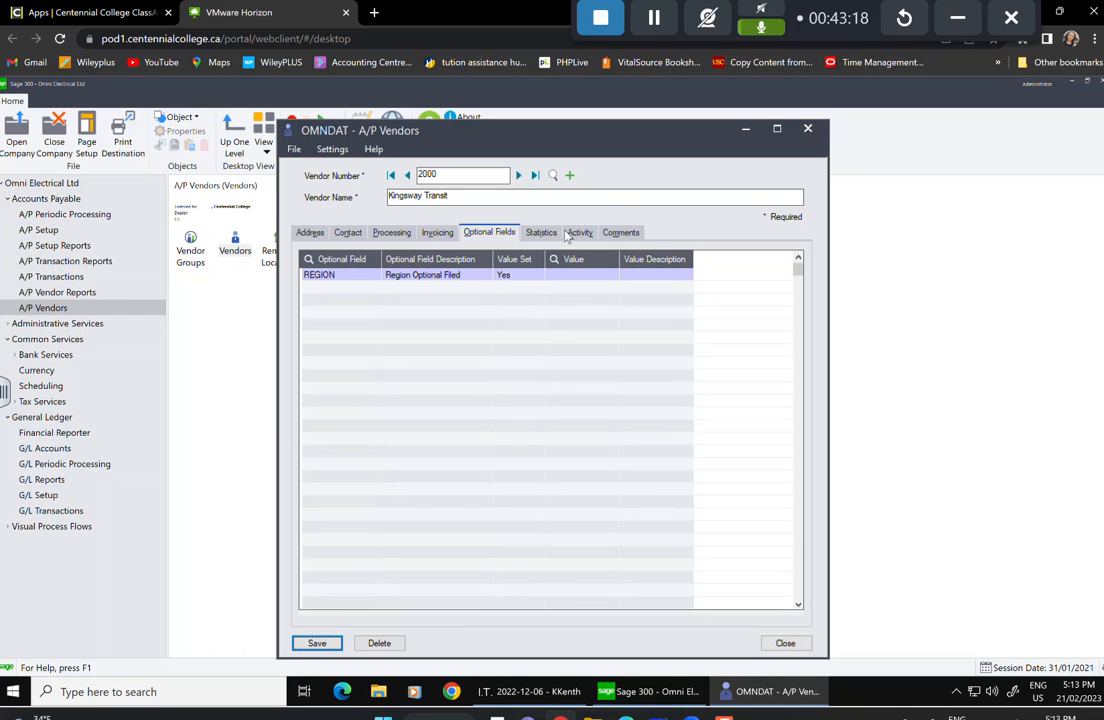
Add a comment entry with date entered 01/02/2021.
{"action": "left_click", "coordinate": [619, 232]}
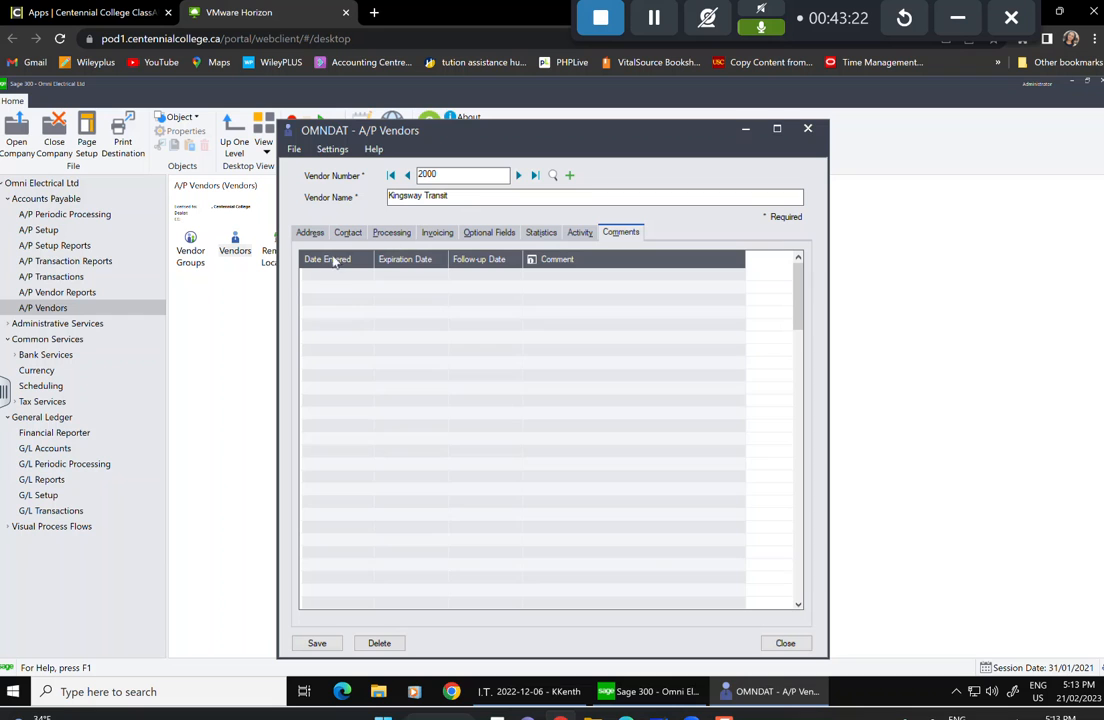
{"action": "left_click", "coordinate": [345, 289]}
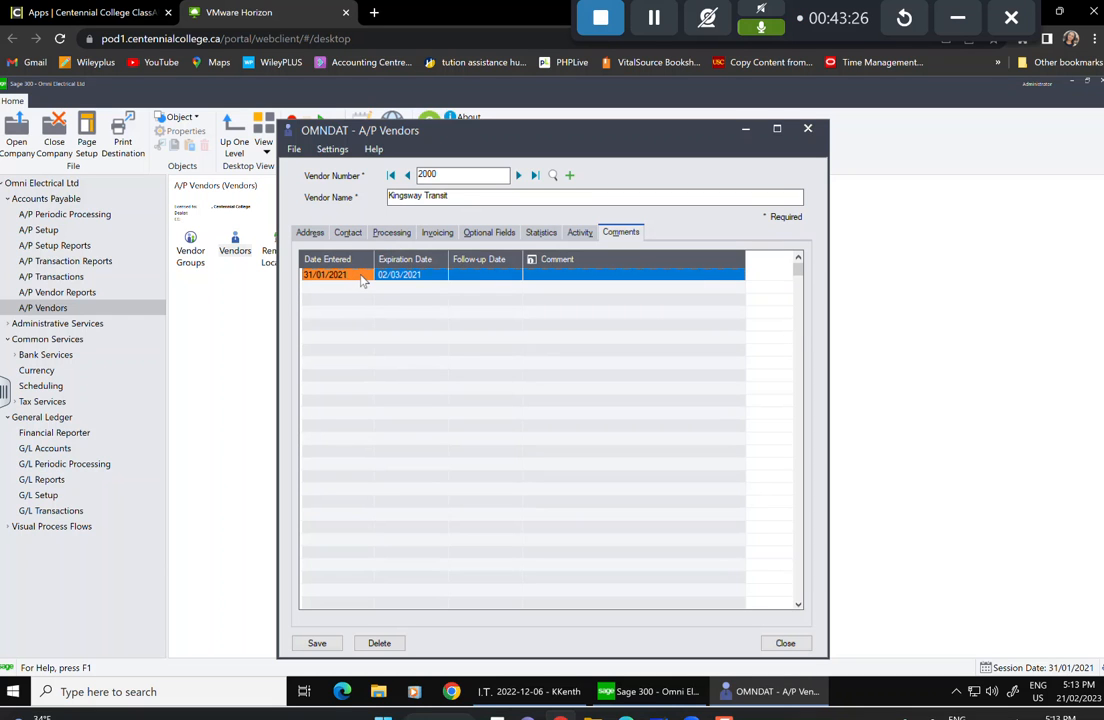
{"action": "left_click", "coordinate": [362, 281]}
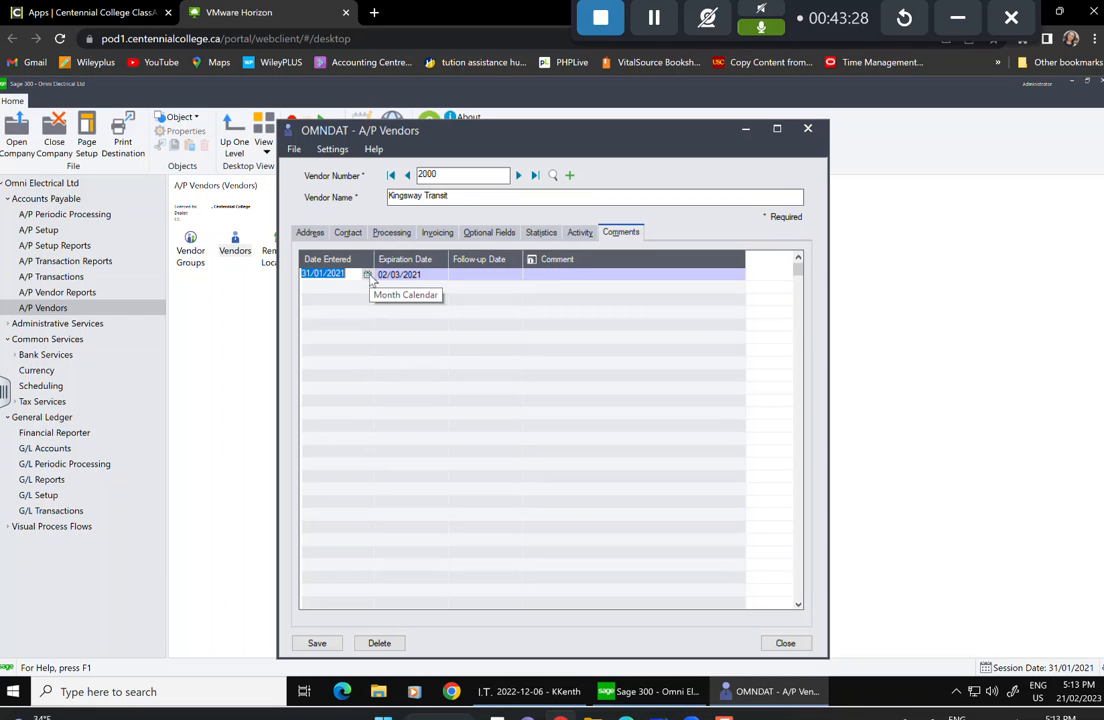
{"action": "left_click", "coordinate": [367, 275]}
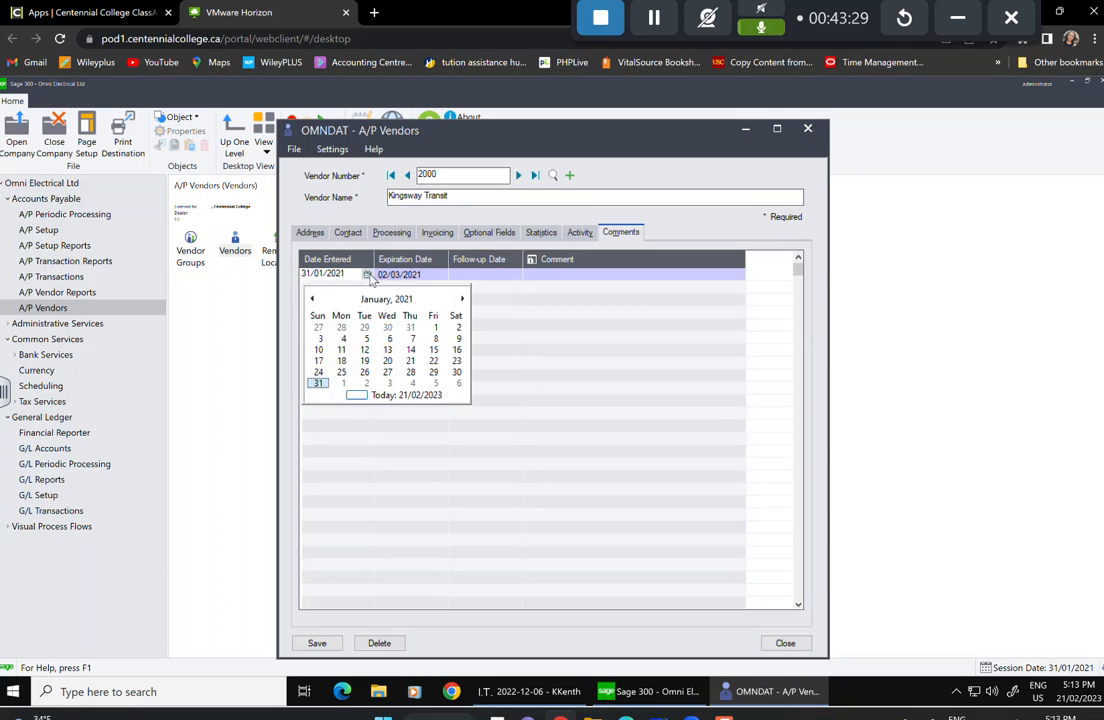
{"action": "left_click", "coordinate": [462, 298]}
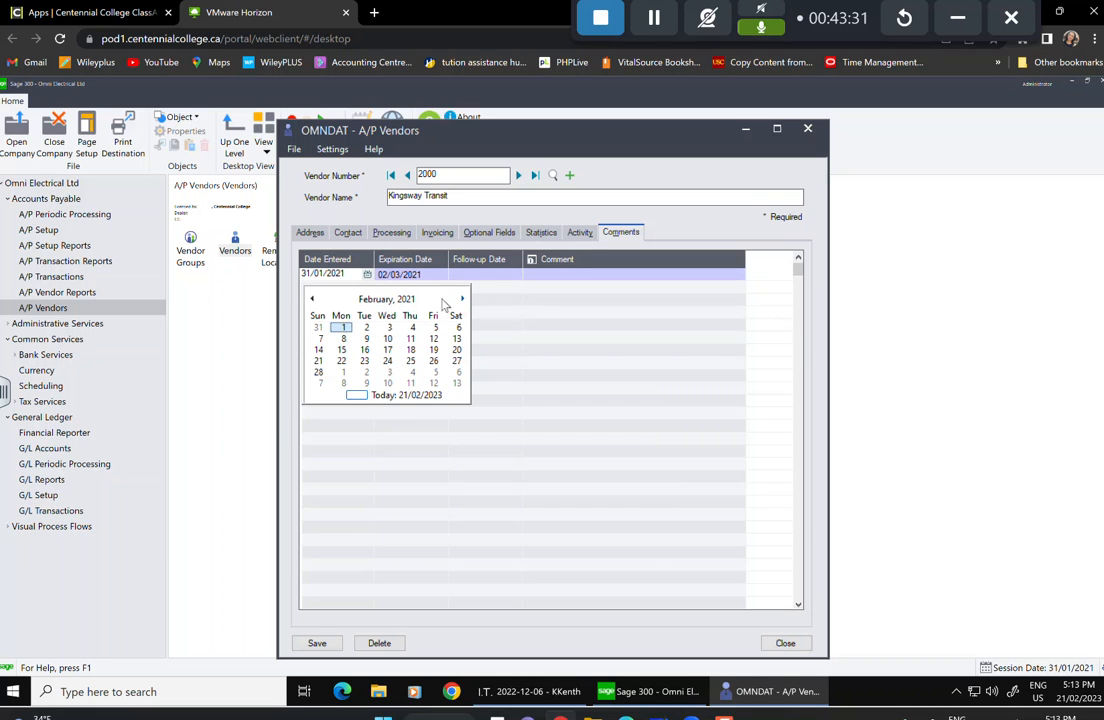
{"action": "left_click", "coordinate": [345, 328]}
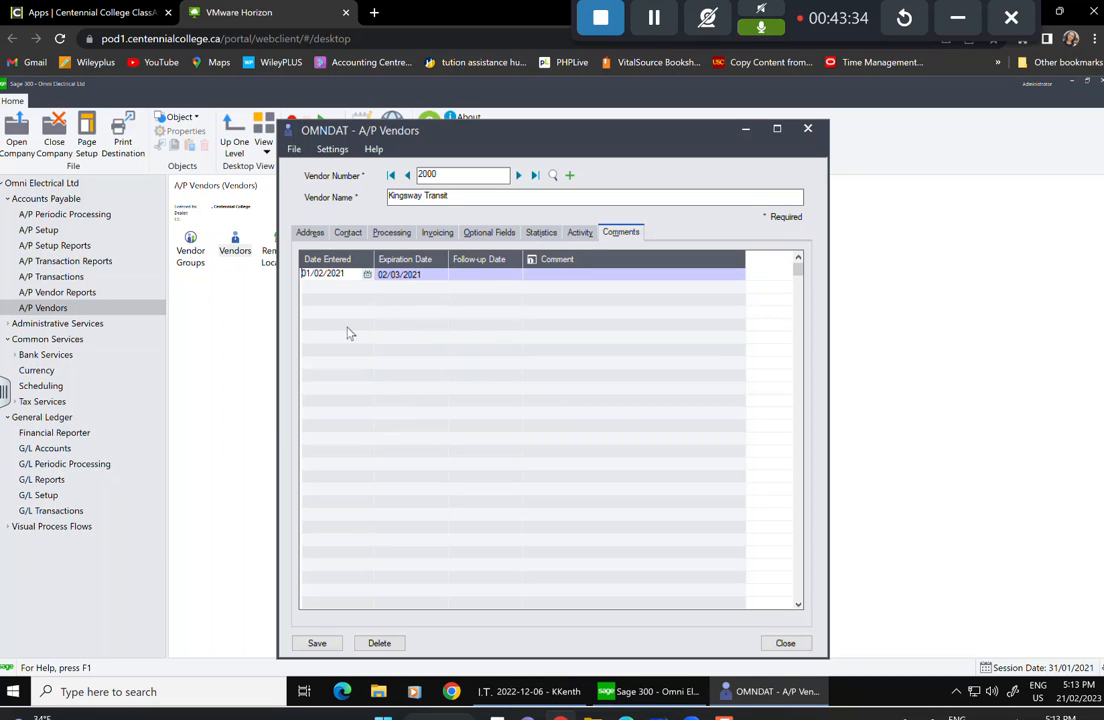
Set the comment's expiration date to 02/03/2021 and follow-up date to 15/02/2021.
{"action": "left_click", "coordinate": [433, 277]}
{"action": "left_click", "coordinate": [440, 275]}
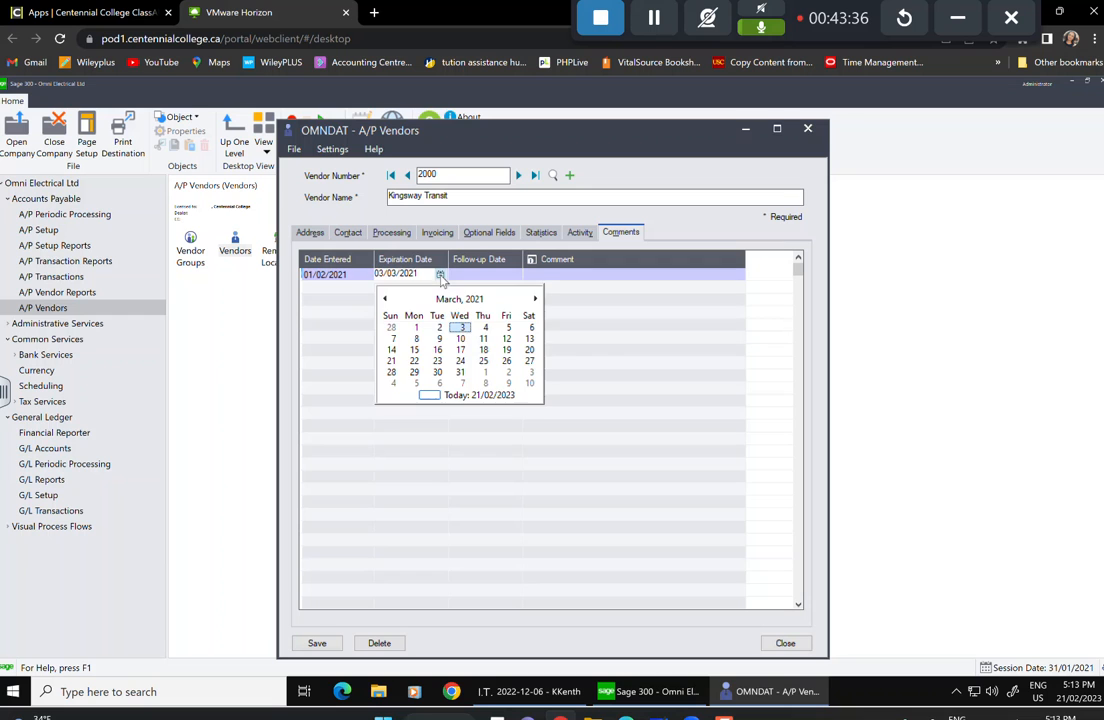
{"action": "left_click", "coordinate": [440, 329]}
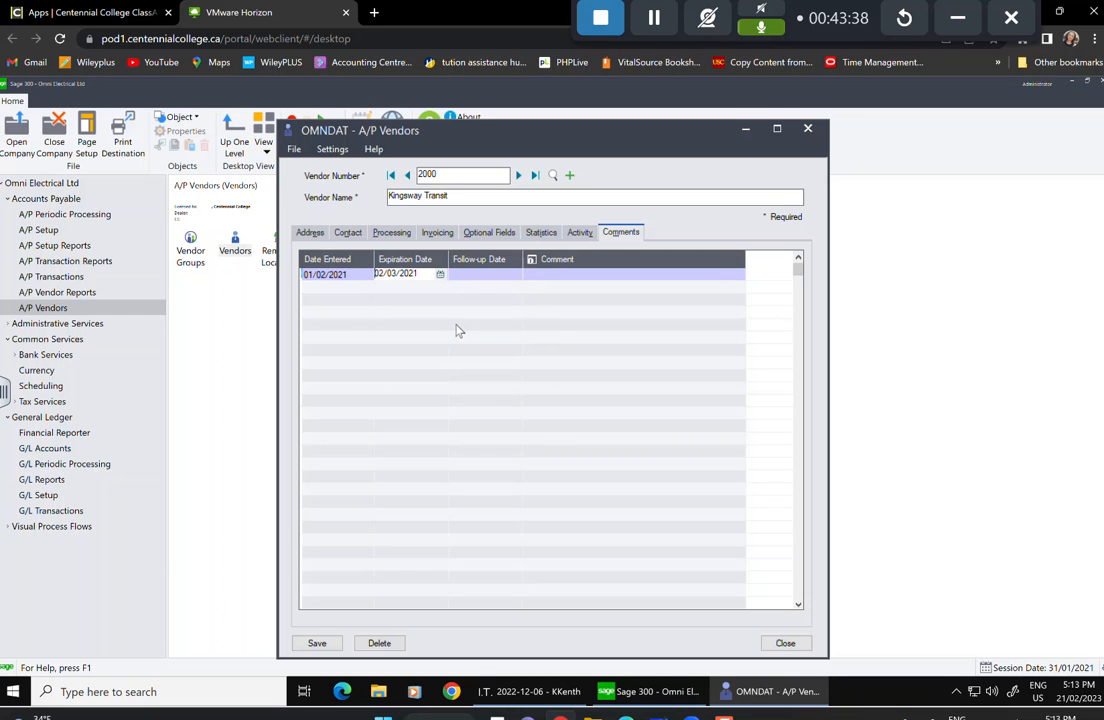
{"action": "left_click", "coordinate": [497, 274]}
{"action": "left_click", "coordinate": [515, 276]}
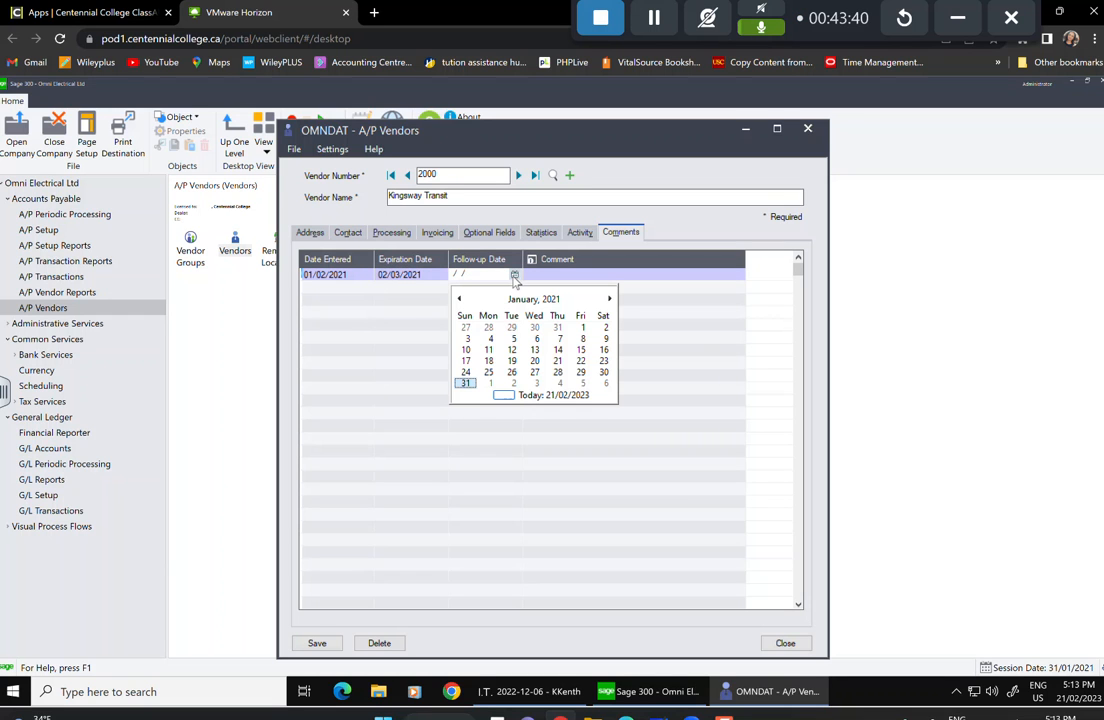
{"action": "left_click", "coordinate": [610, 299]}
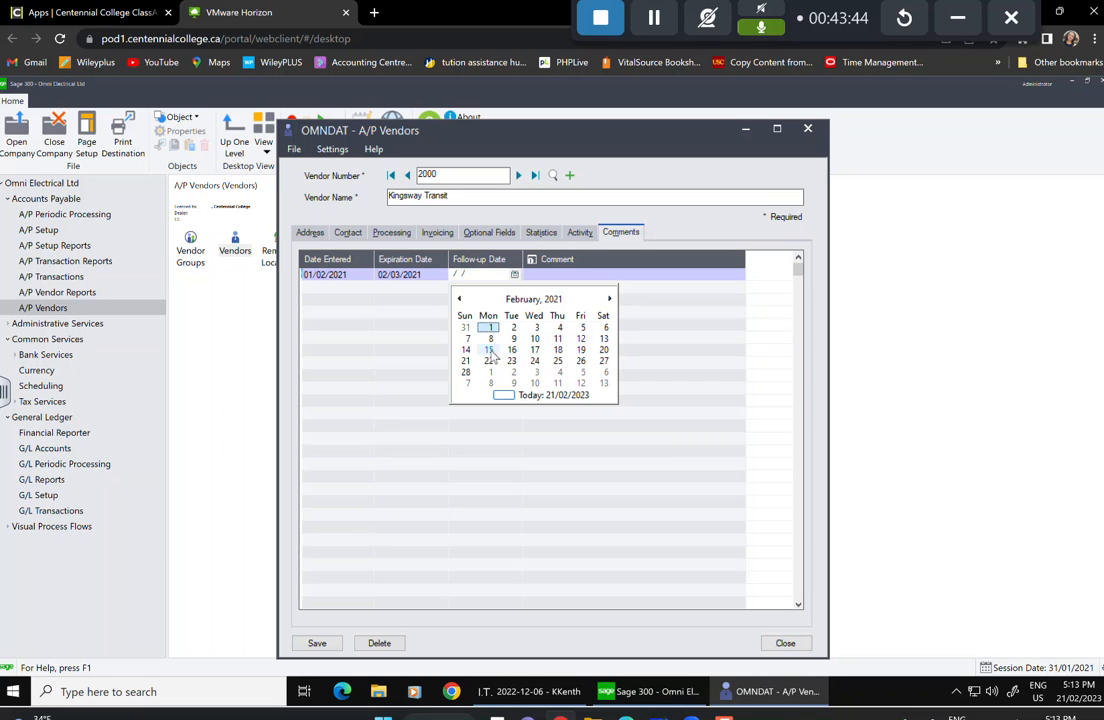
{"action": "left_click", "coordinate": [489, 350]}
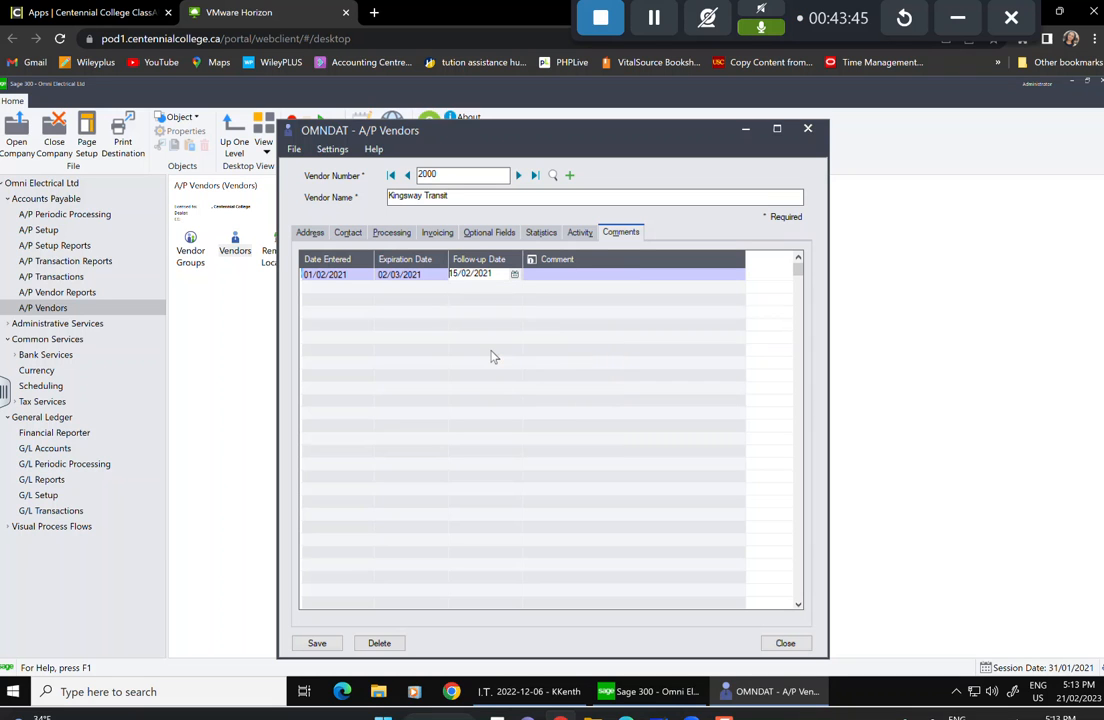
Enter the comment text 'Check on Shipment' and save the vendor.
{"action": "left_click", "coordinate": [550, 276]}
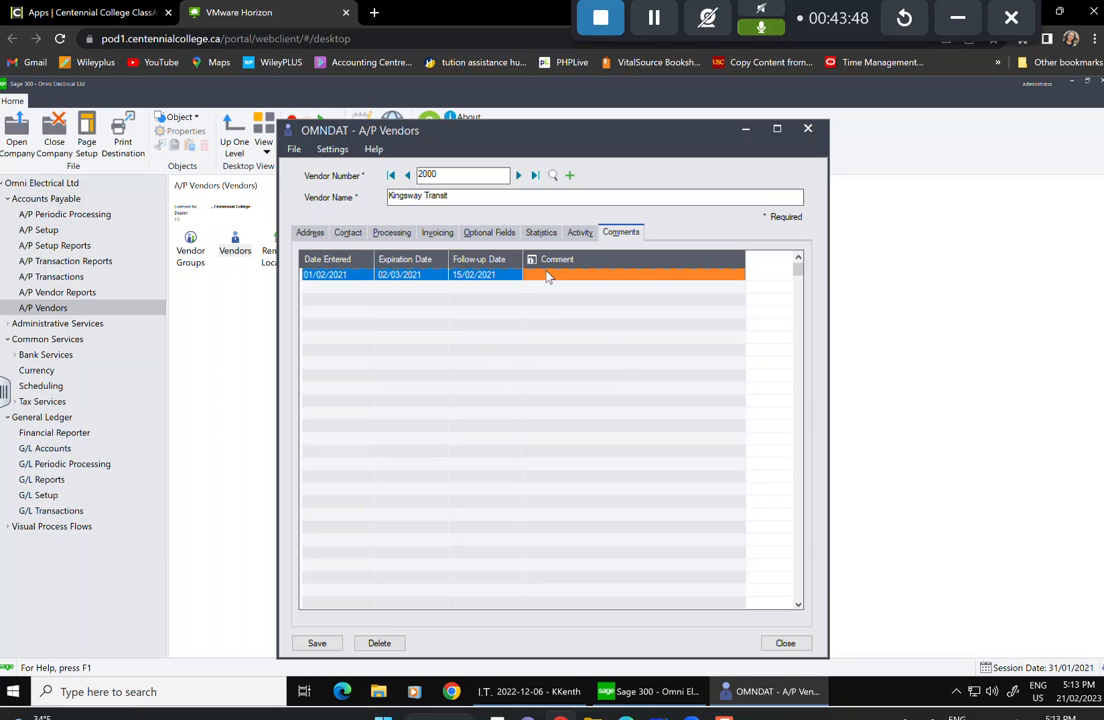
{"action": "double_click", "coordinate": [548, 276]}
{"action": "type", "text": "C"}
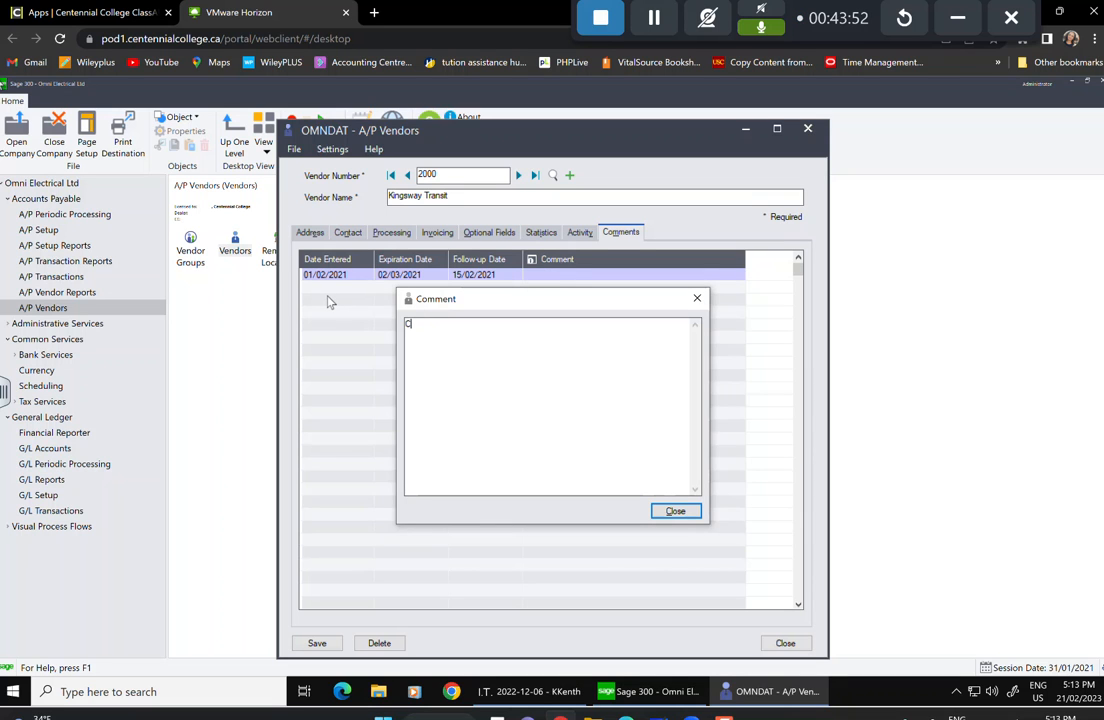
{"action": "type", "text": "?heeck"}
{"action": "key", "text": "BackSpace"}
{"action": "key", "text": "BackSpace"}
{"action": "type", "text": "heck for"}
{"action": "key", "text": "BackSpace"}
{"action": "type", "text": "on Shipment"}
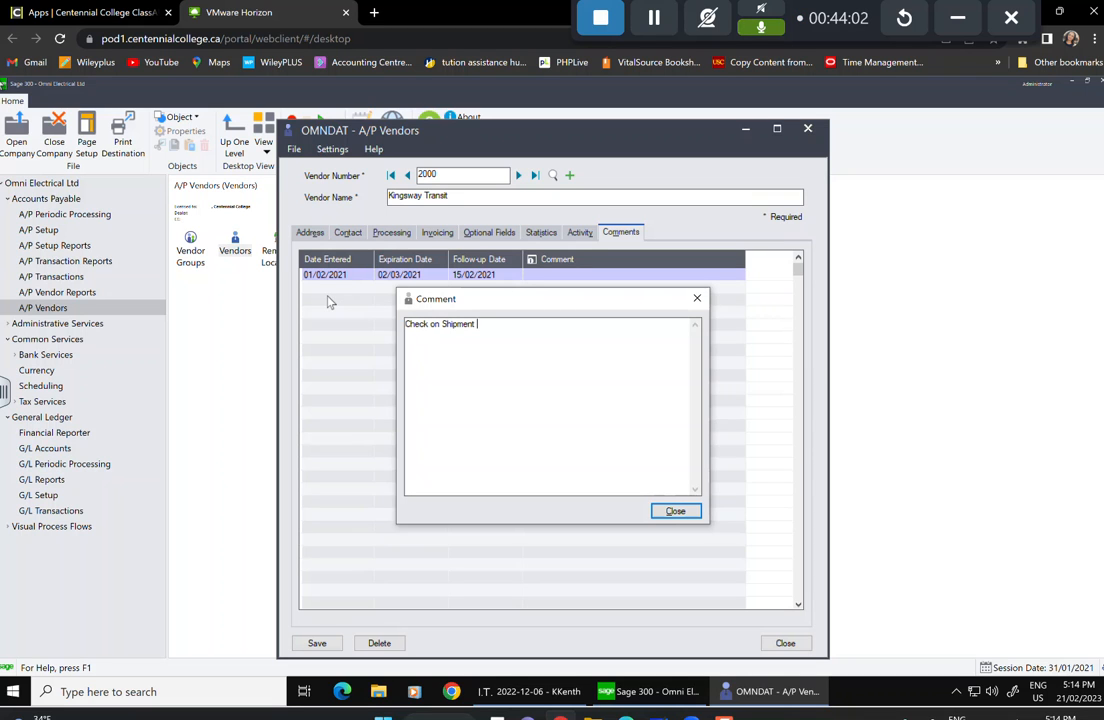
{"action": "left_click", "coordinate": [672, 511]}
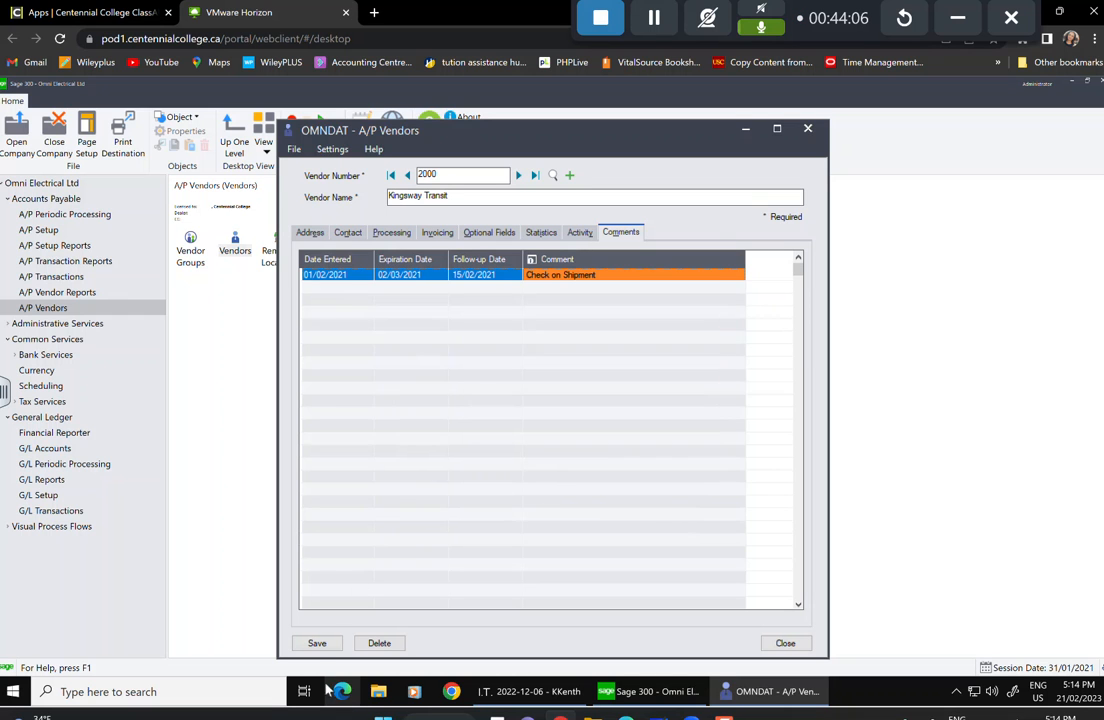
{"action": "left_click", "coordinate": [316, 643]}
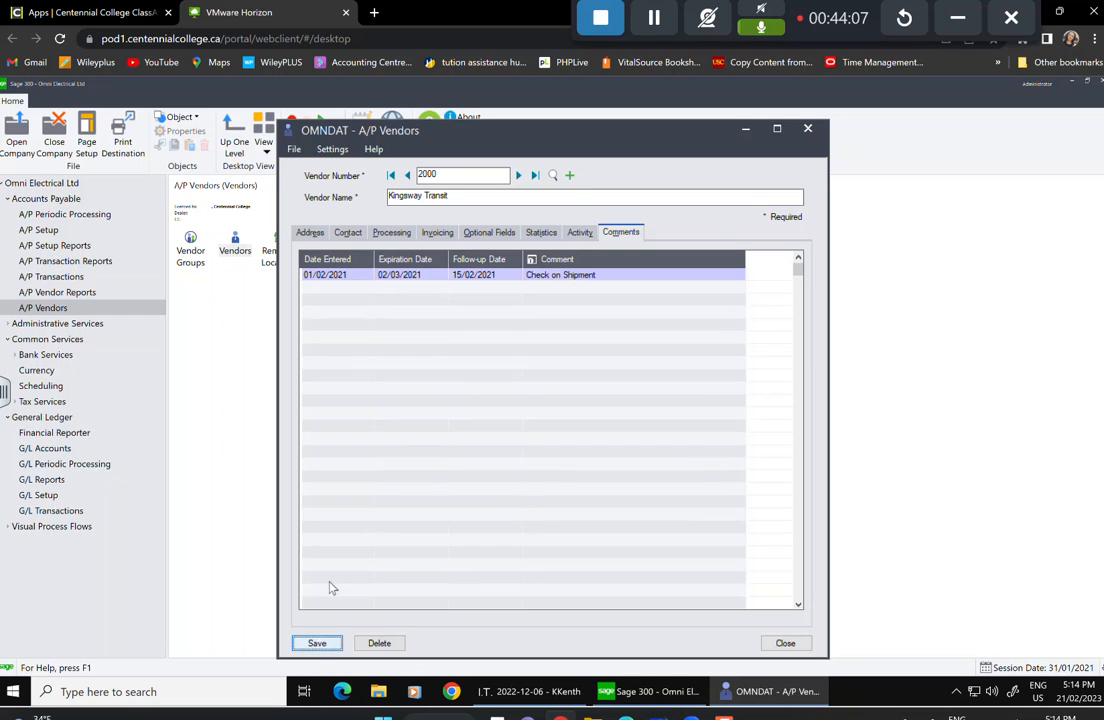
Create vendor 2020 named West Metal Products with short name West Metal.
{"action": "left_click", "coordinate": [569, 175]}
{"action": "type", "text": "2"}
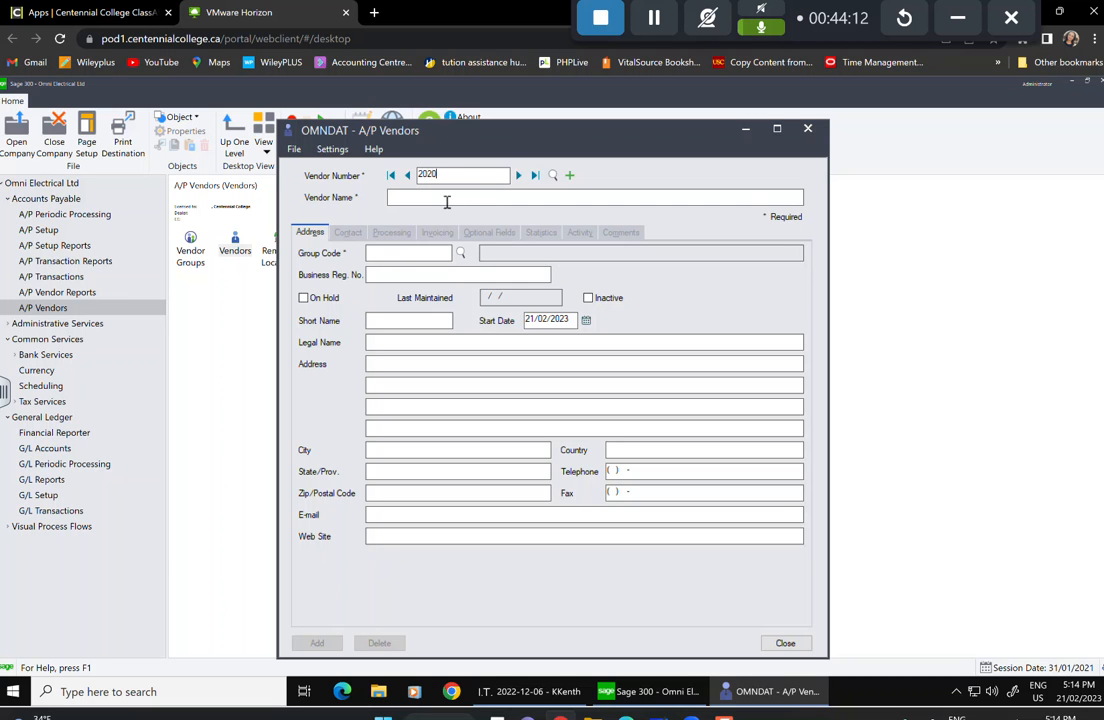
{"action": "key", "text": "Tab"}
{"action": "type", "text": "WE"}
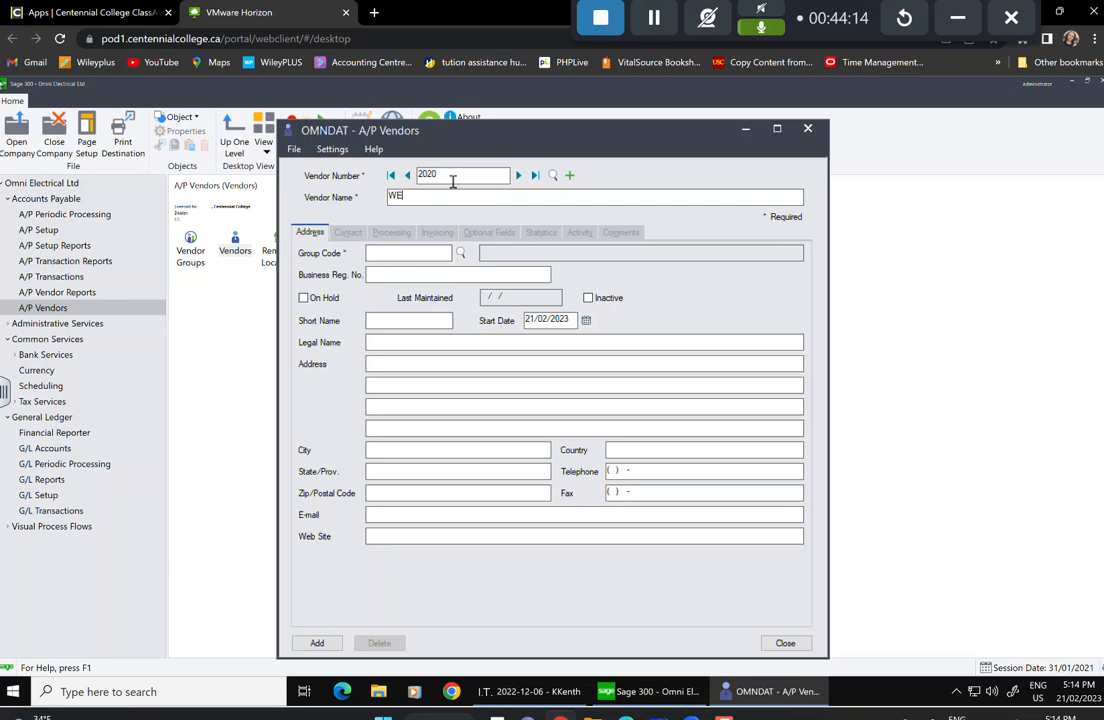
{"action": "type", "text": "West Metal Pro"}
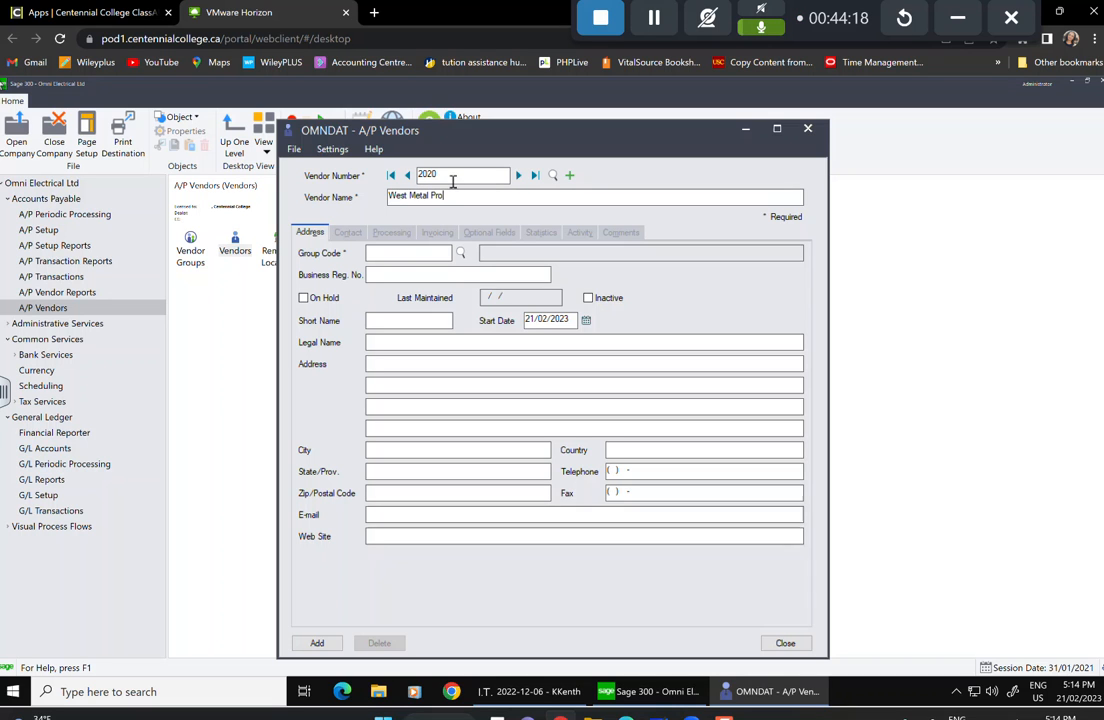
{"action": "type", "text": "ducts"}
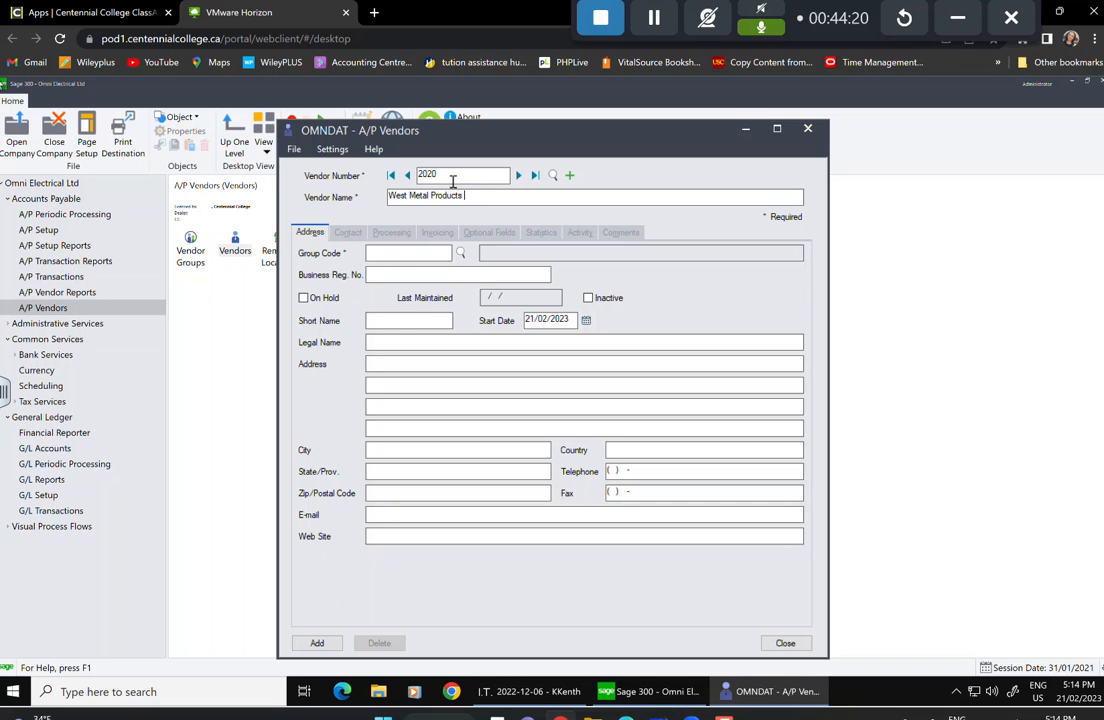
Assign vendor 2020 to the ECN vendor group.
{"action": "left_click", "coordinate": [426, 248]}
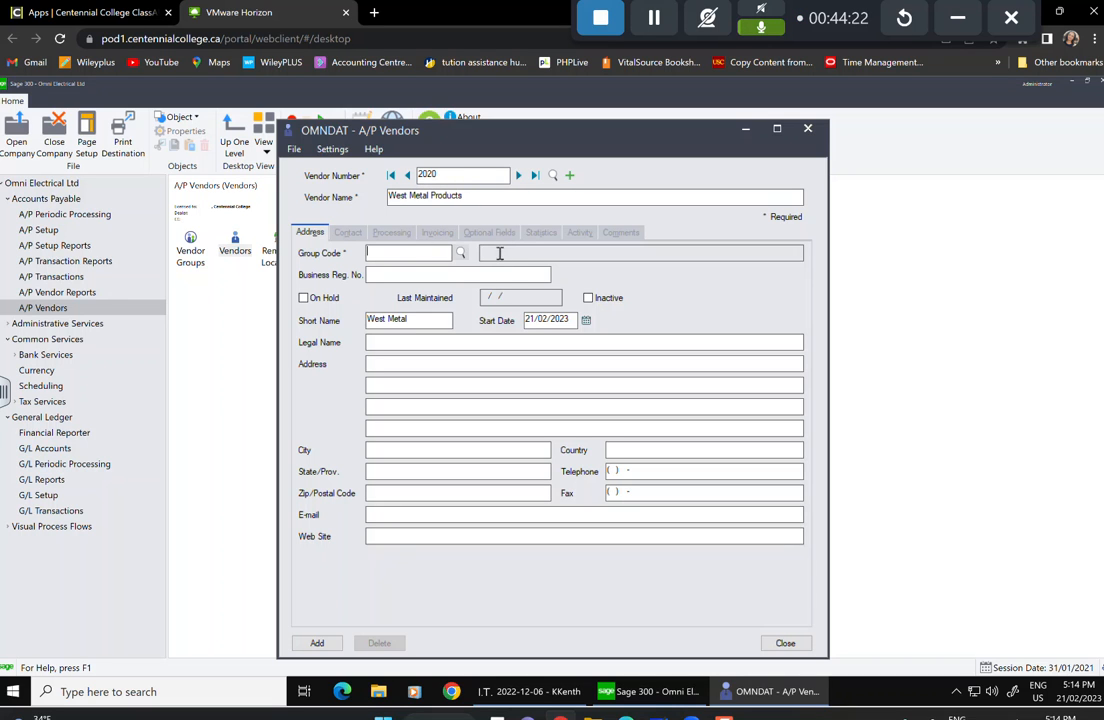
{"action": "left_click", "coordinate": [460, 253]}
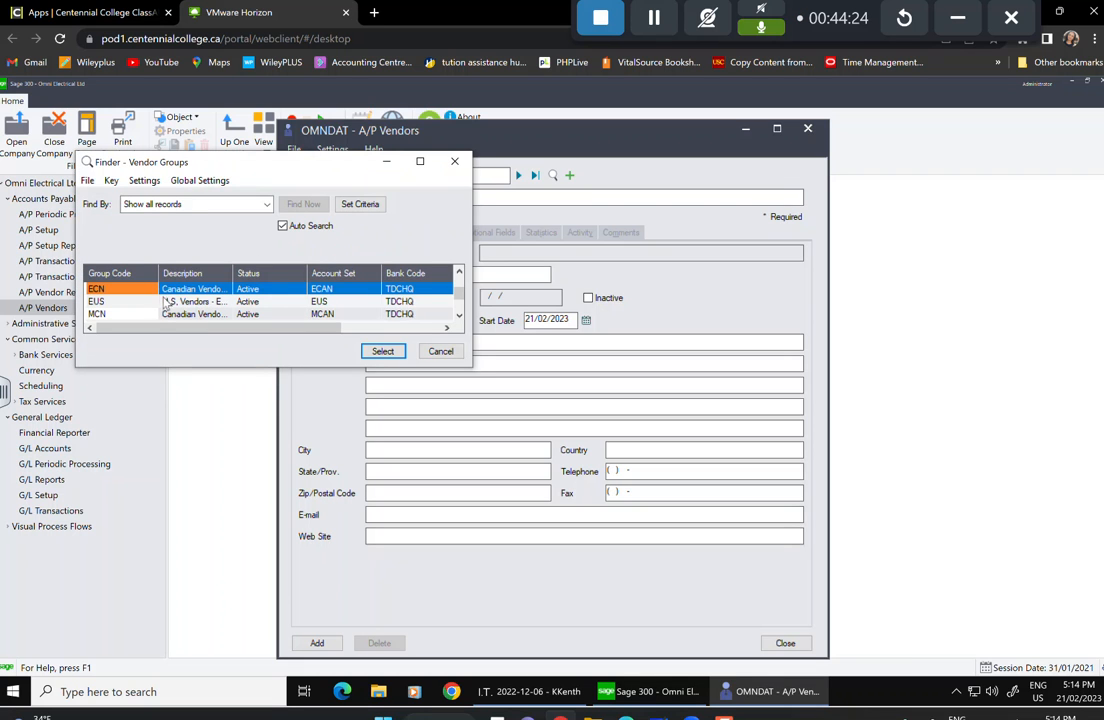
{"action": "key", "text": "Right"}
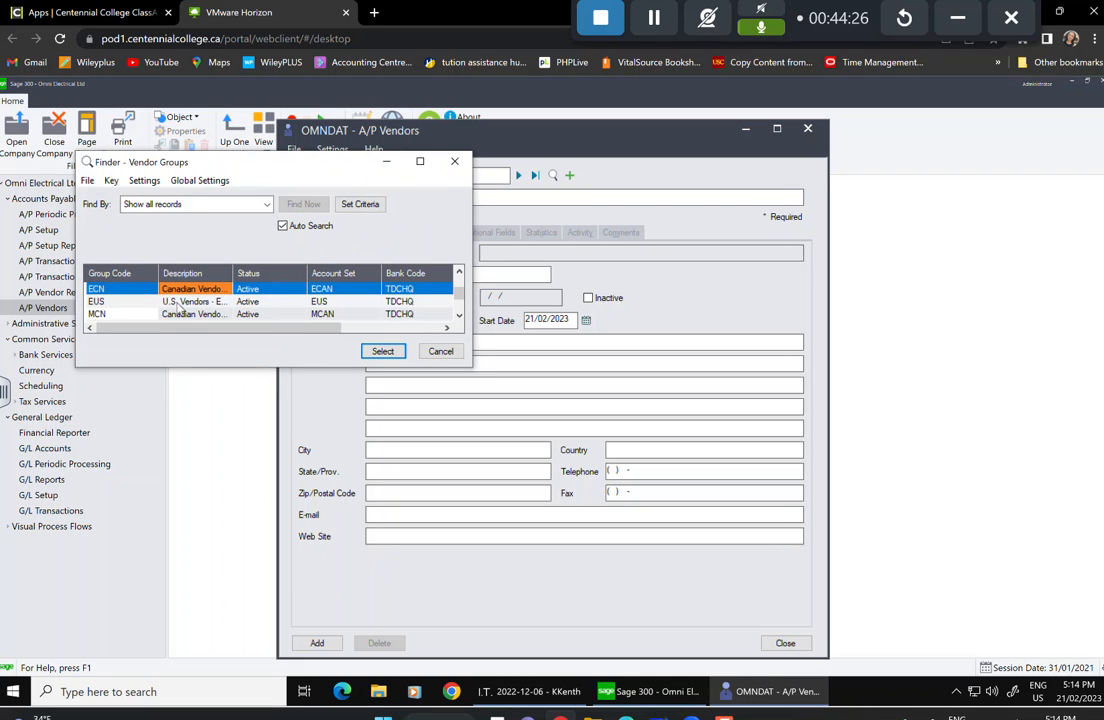
{"action": "left_click", "coordinate": [384, 352]}
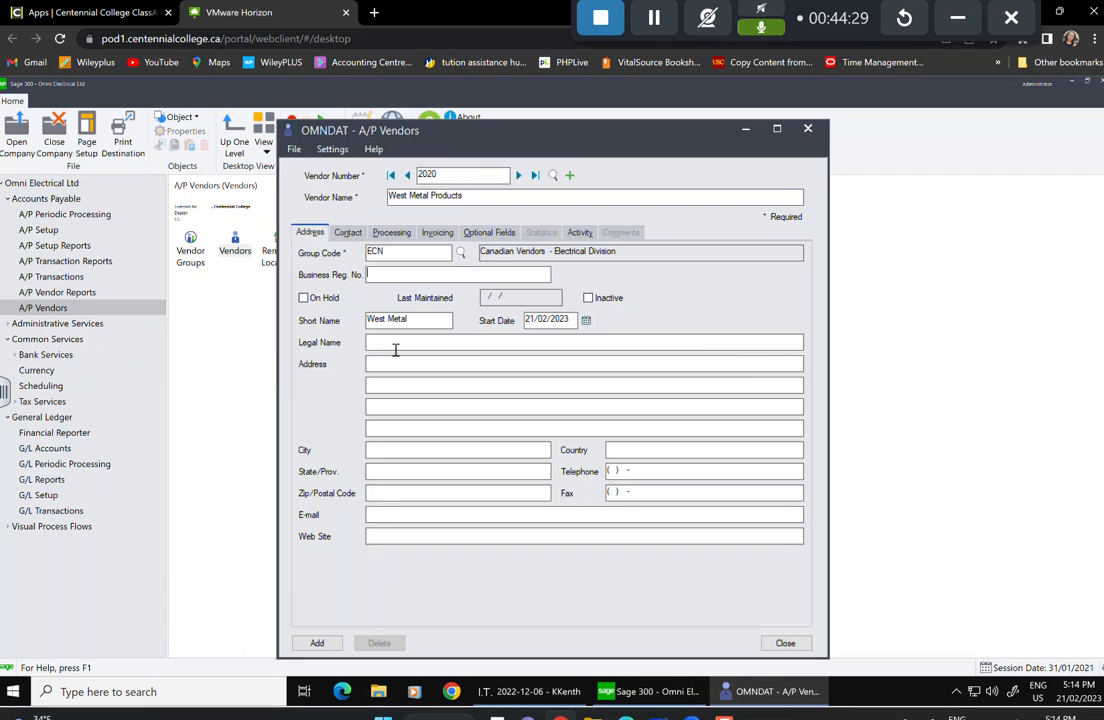
Set the vendor's start date to 19/04/1998 from the calendar.
{"action": "left_click", "coordinate": [585, 320]}
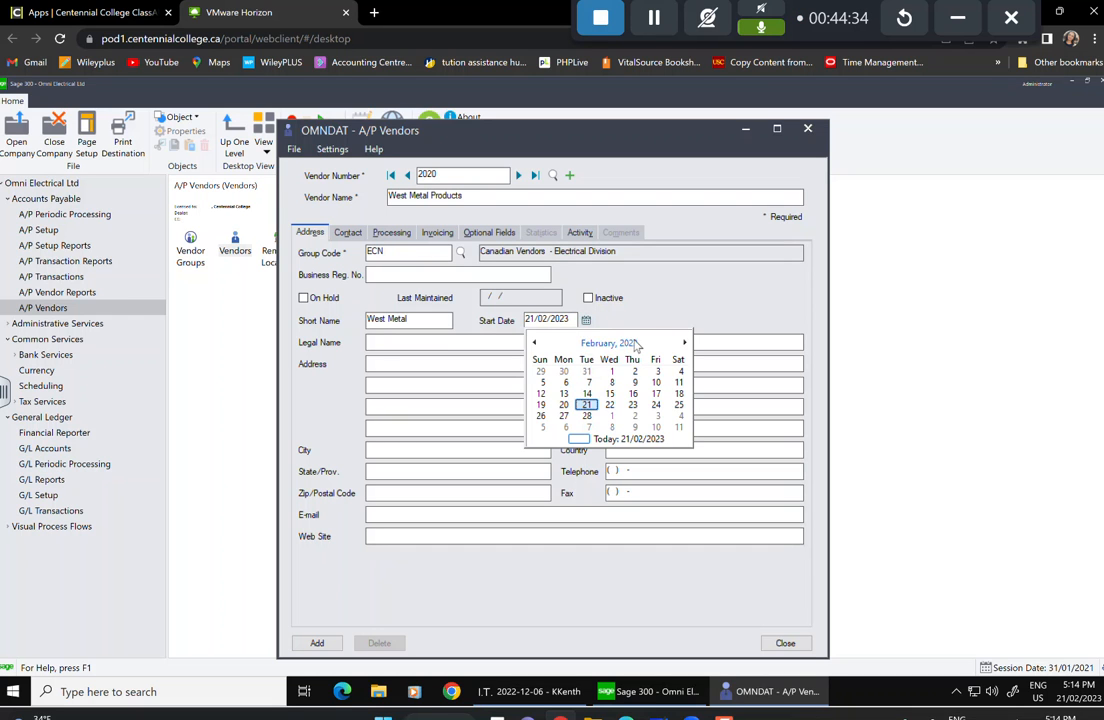
{"action": "left_click", "coordinate": [637, 345]}
{"action": "left_click", "coordinate": [608, 344]}
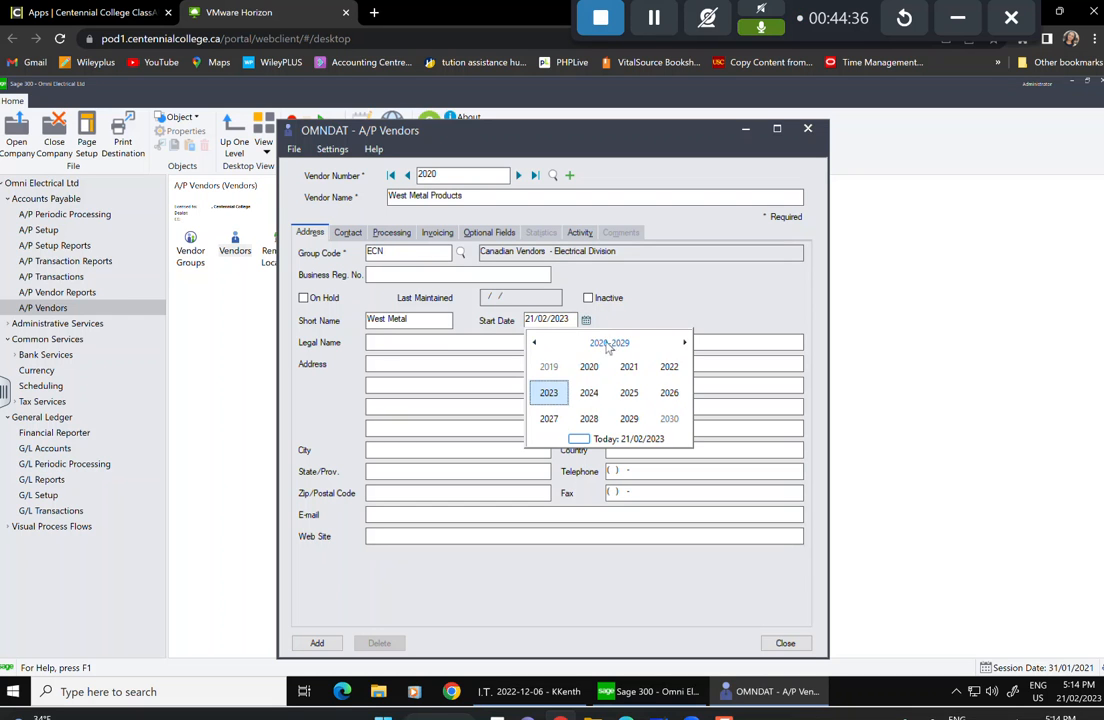
{"action": "left_click", "coordinate": [535, 343]}
{"action": "left_click", "coordinate": [535, 343]}
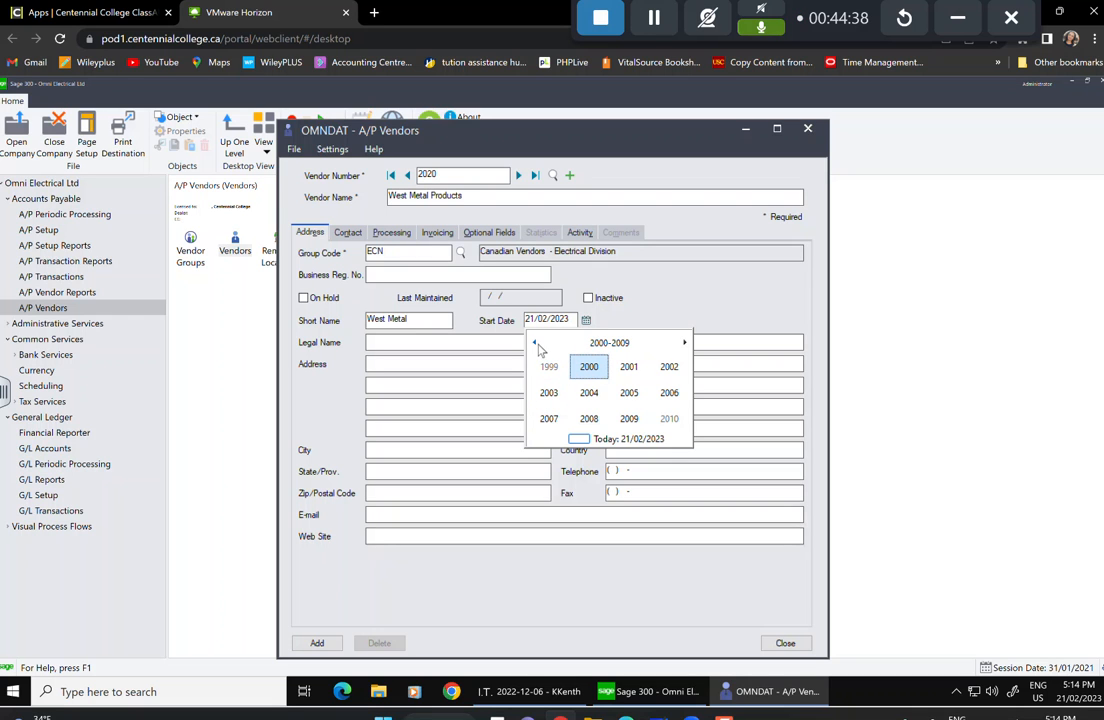
{"action": "left_click", "coordinate": [535, 343]}
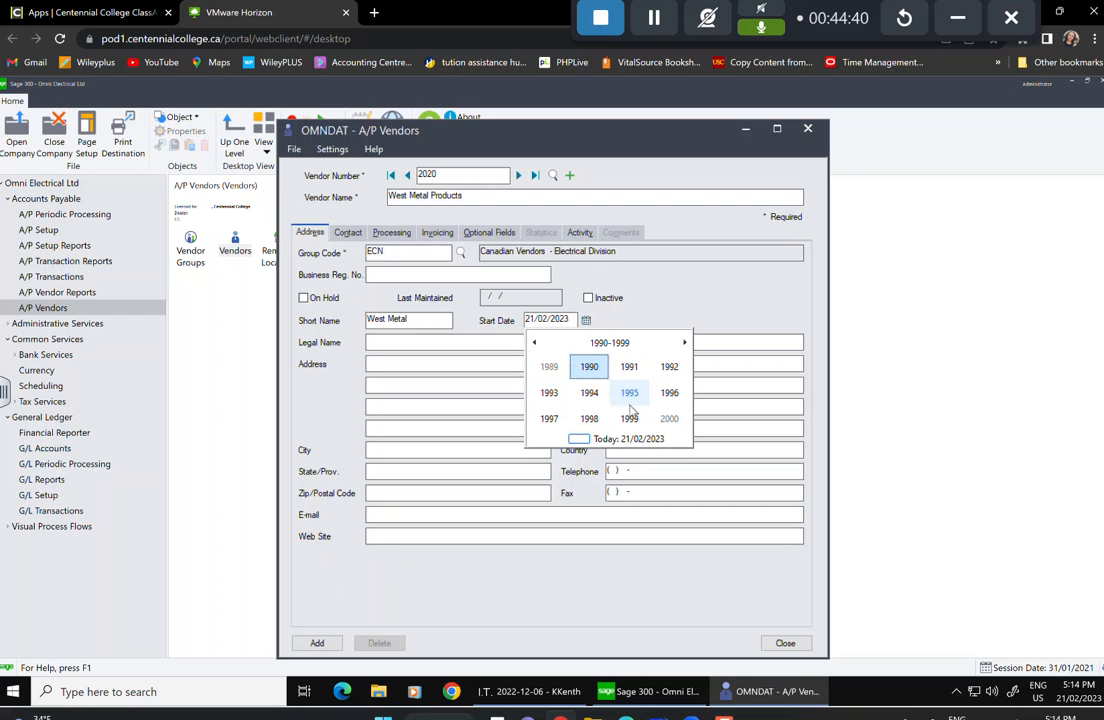
{"action": "left_click", "coordinate": [589, 418]}
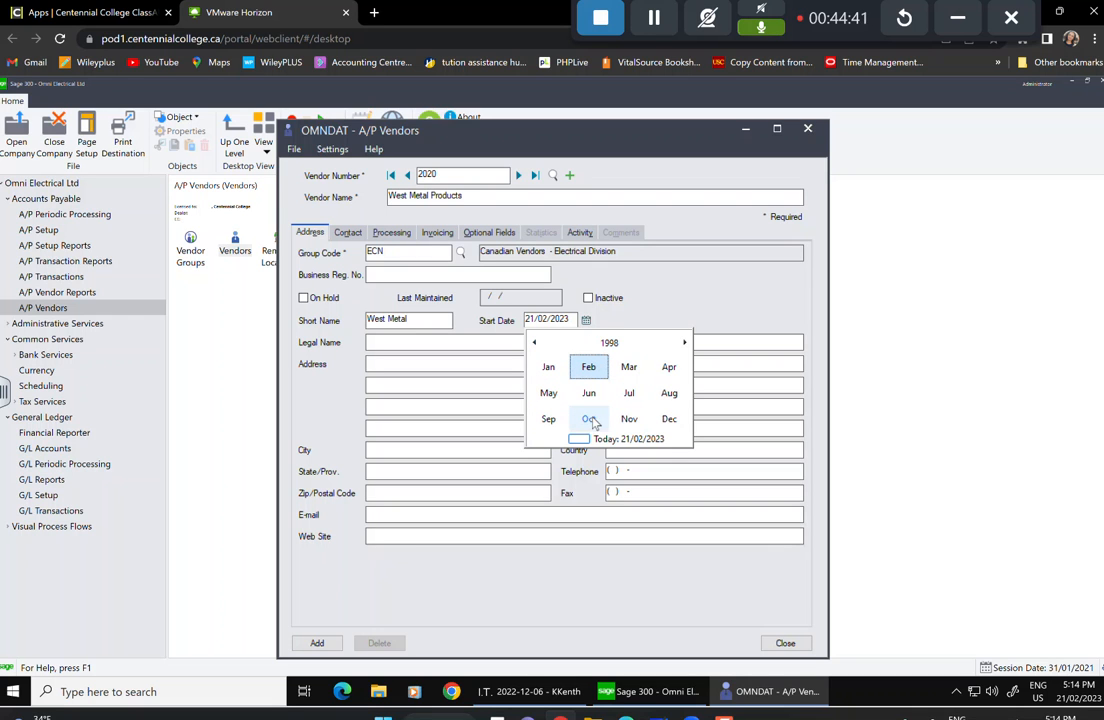
{"action": "left_click", "coordinate": [669, 367]}
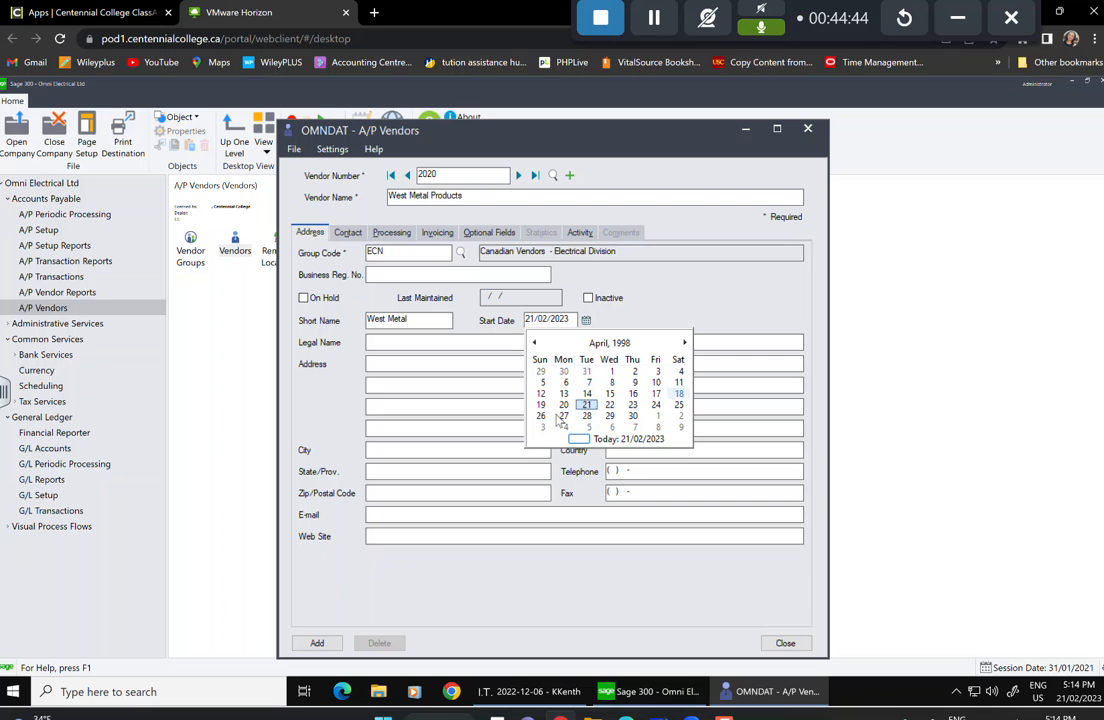
{"action": "left_click", "coordinate": [541, 404]}
{"action": "left_click", "coordinate": [399, 366]}
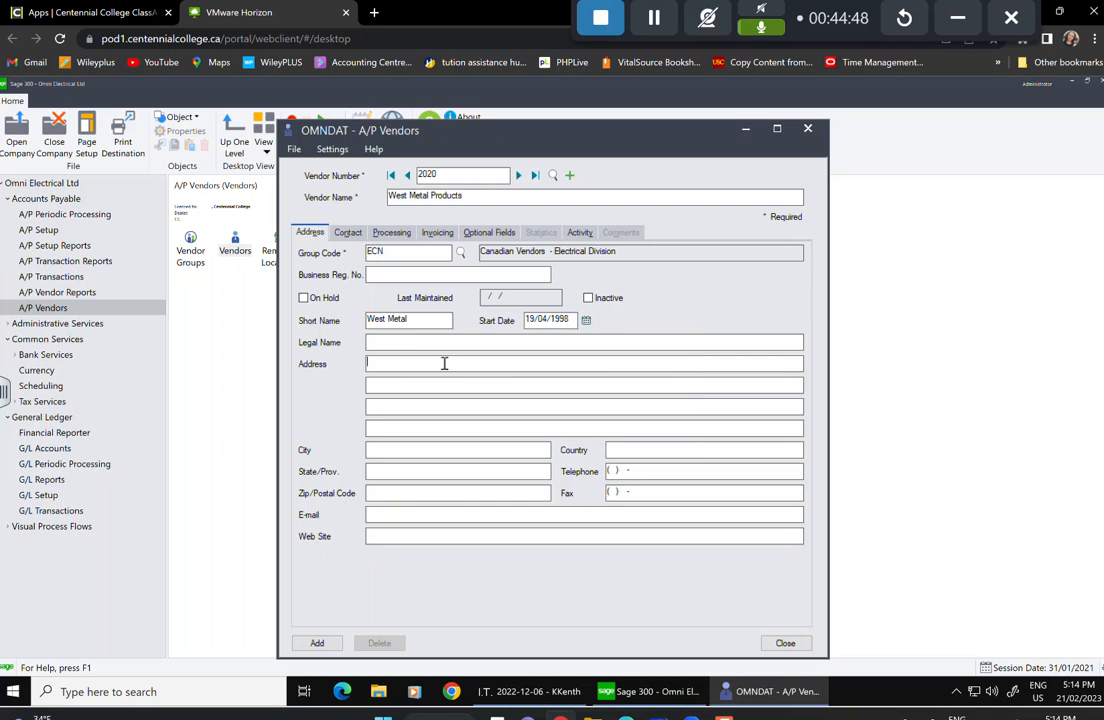
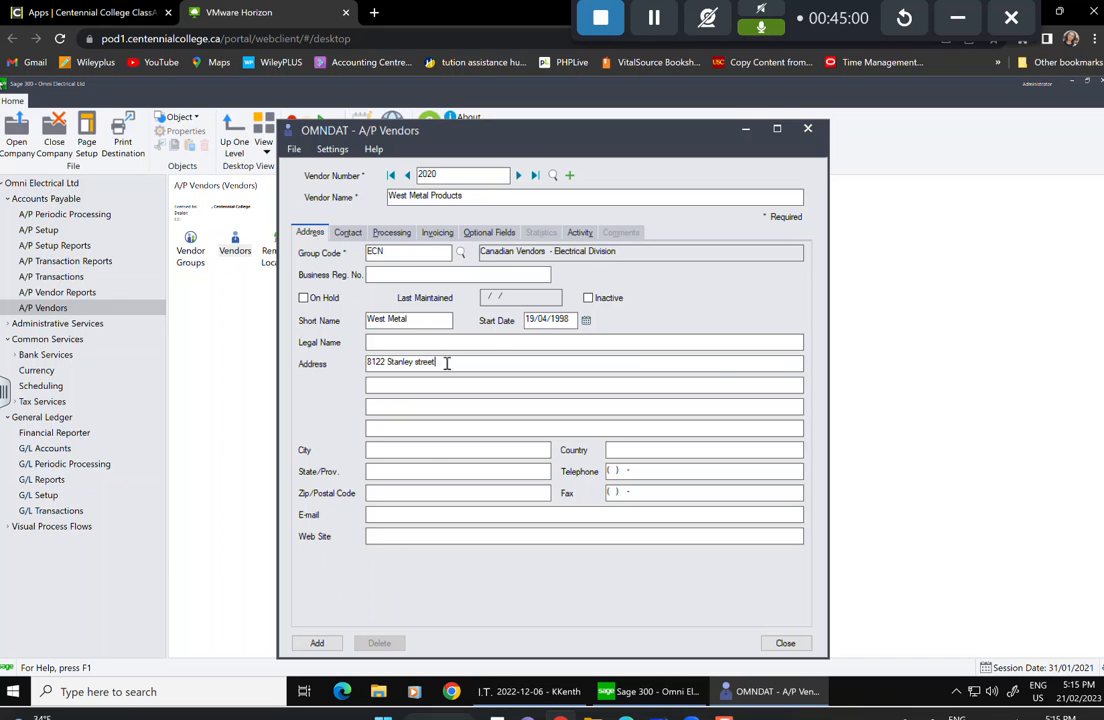
Enter the vendor's street address, correcting the typing mistakes.
{"action": "type", "text": "Edmonont"}
{"action": "key", "text": "BackSpace"}
{"action": "key", "text": "BackSpace"}
{"action": "key", "text": "BackSpace"}
{"action": "key", "text": "BackSpace"}
{"action": "key", "text": "BackSpace"}
{"action": "key", "text": "BackSpace"}
{"action": "key", "text": "BackSpace"}
{"action": "key", "text": "BackSpace"}
Enter city Edmonton, province Alberta and the vendor's postal code.
{"action": "left_click", "coordinate": [431, 448]}
{"action": "type", "text": "Edmonton"}
{"action": "key", "text": "Tab"}
{"action": "type", "text": "Alberta"}
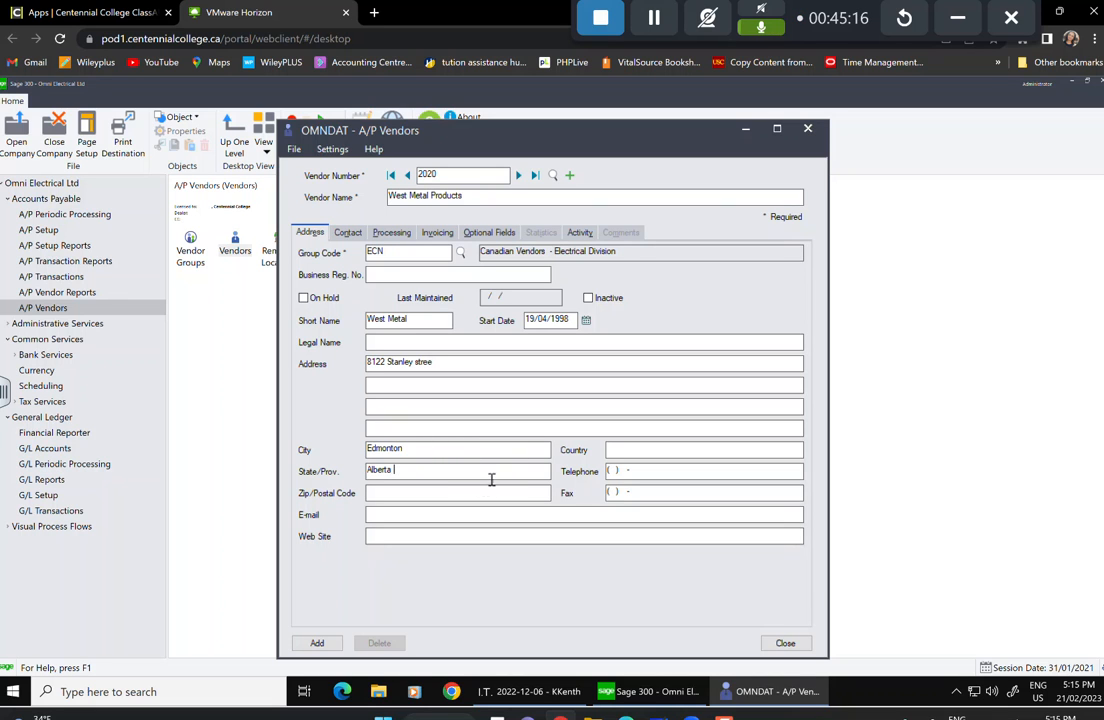
{"action": "left_click", "coordinate": [452, 489]}
{"action": "type", "text": "N0H 2K4"}
Enter the vendor's contact person's name on the Contact details.
{"action": "left_click", "coordinate": [349, 234]}
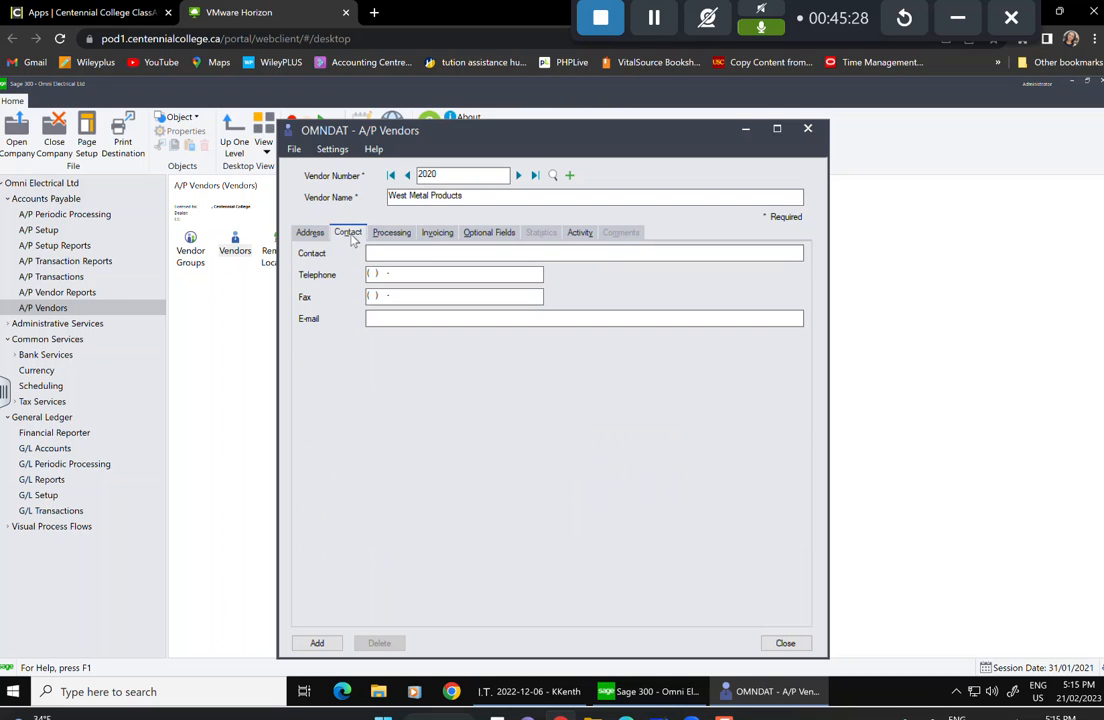
{"action": "left_click", "coordinate": [449, 254]}
{"action": "type", "text": "HJohn"}
{"action": "key", "text": "BackSpace"}
{"action": "key", "text": "BackSpace"}
{"action": "key", "text": "BackSpace"}
{"action": "key", "text": "BackSpace"}
{"action": "key", "text": "BackSpace"}
Set terms code 210 and a 10,000.00 credit limit in the processing settings.
{"action": "left_click", "coordinate": [399, 233]}
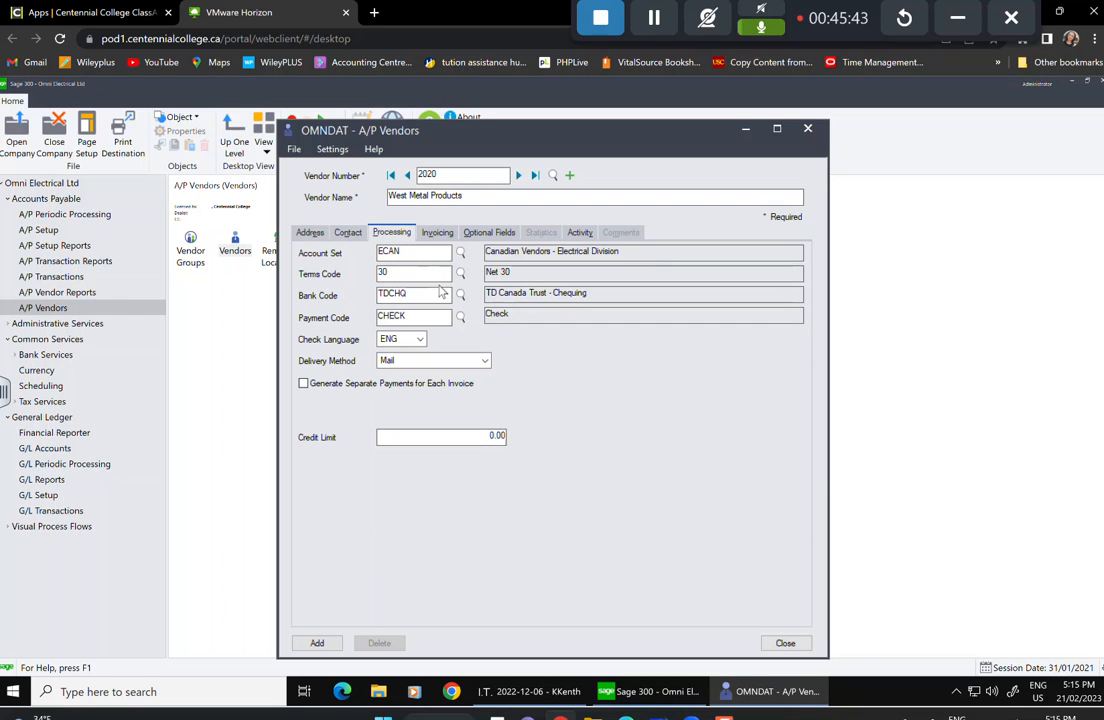
{"action": "left_click", "coordinate": [460, 273]}
{"action": "left_click", "coordinate": [176, 301]}
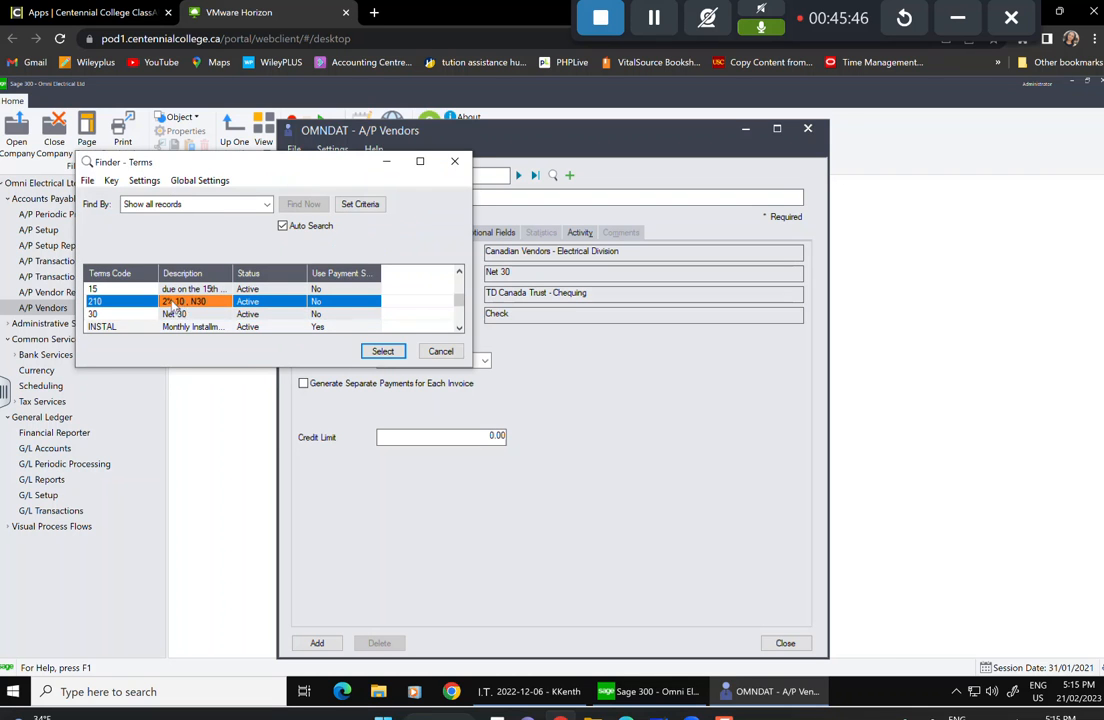
{"action": "left_click", "coordinate": [382, 351]}
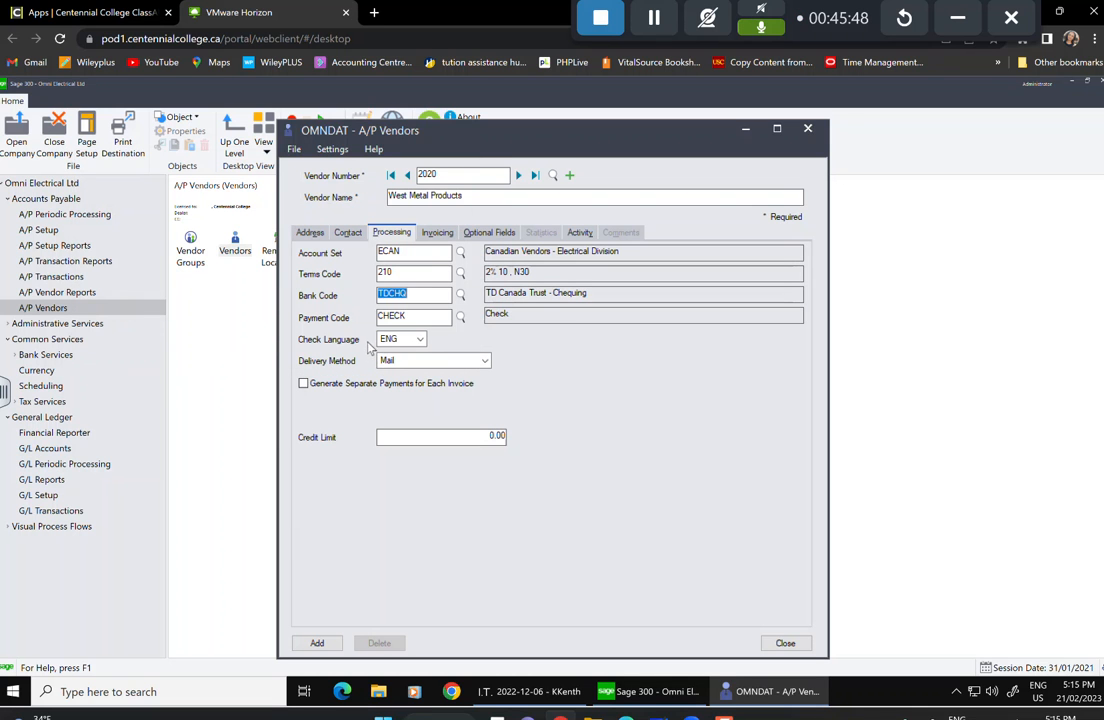
{"action": "left_click", "coordinate": [485, 437]}
{"action": "double_click", "coordinate": [485, 437]}
{"action": "type", "text": "1000"}
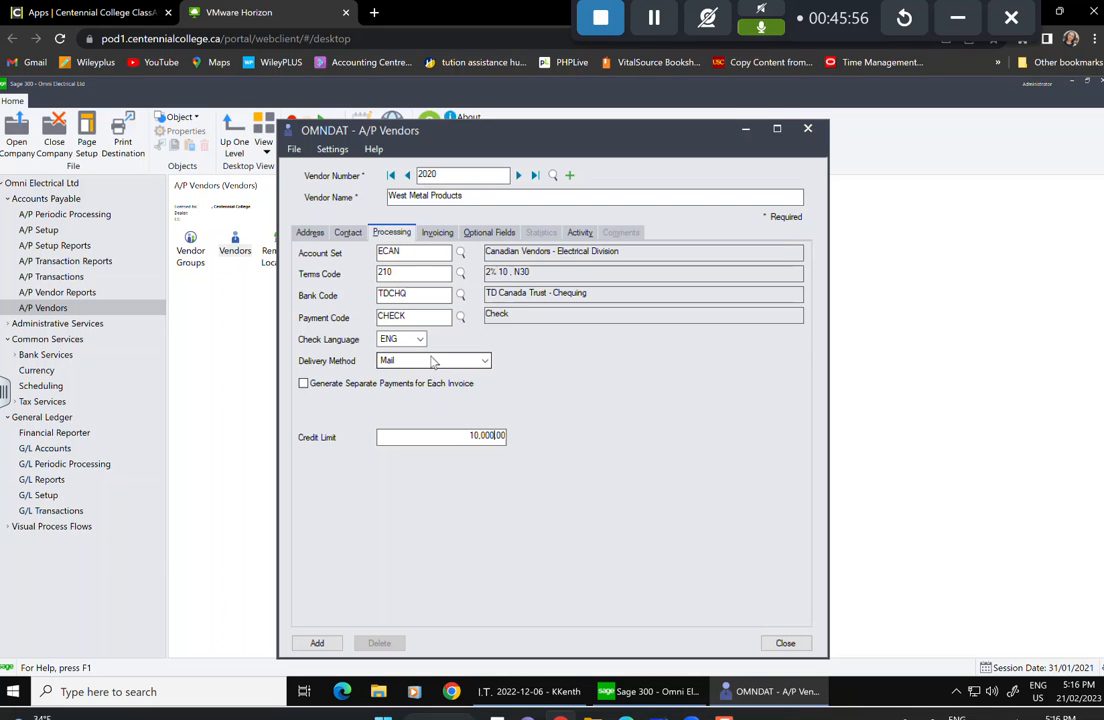
{"action": "left_click", "coordinate": [440, 233]}
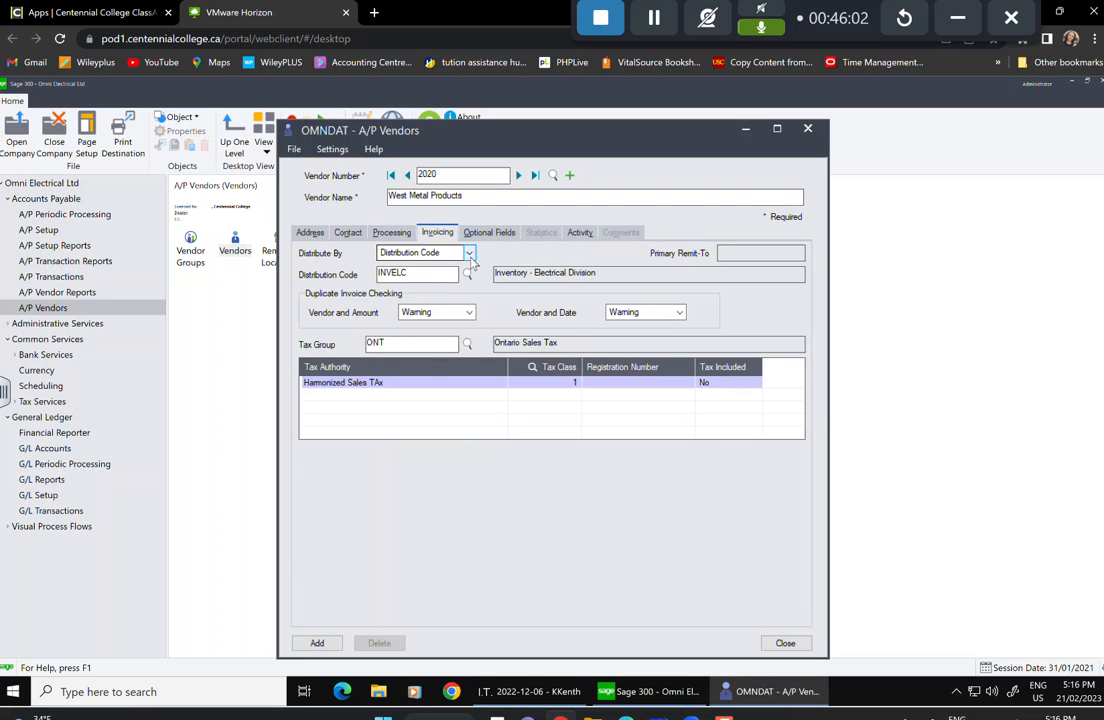
Choose distribution code MANEQP and tax group AB for the vendor.
{"action": "left_click", "coordinate": [465, 275]}
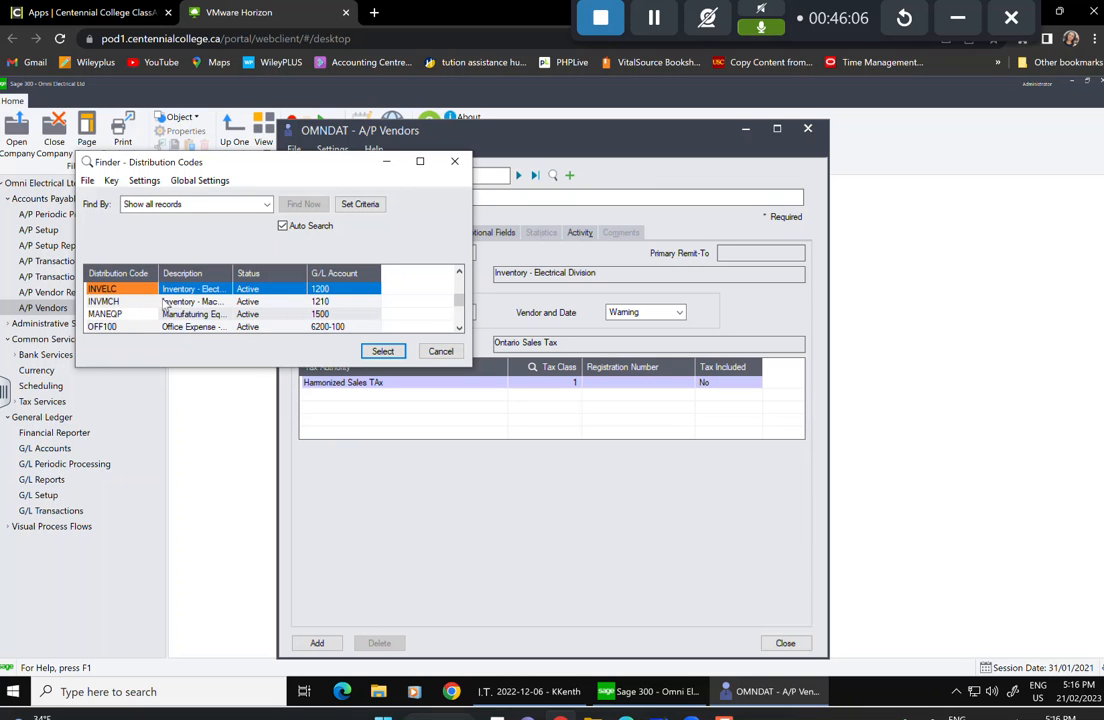
{"action": "left_click", "coordinate": [130, 314]}
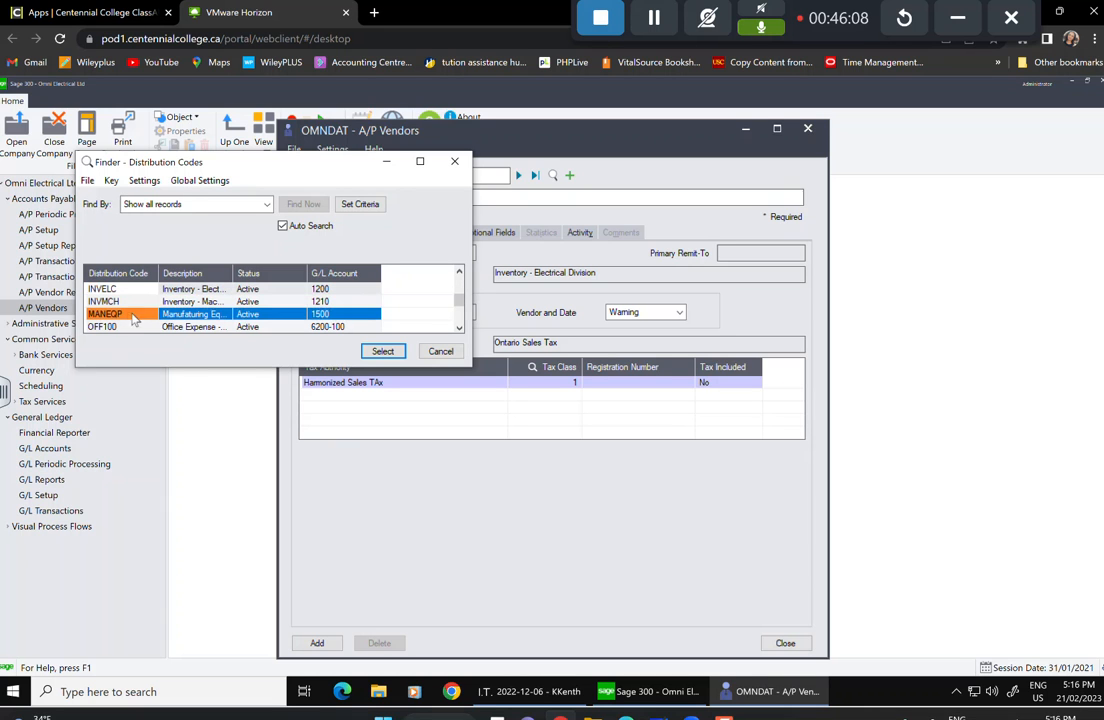
{"action": "left_click", "coordinate": [382, 351]}
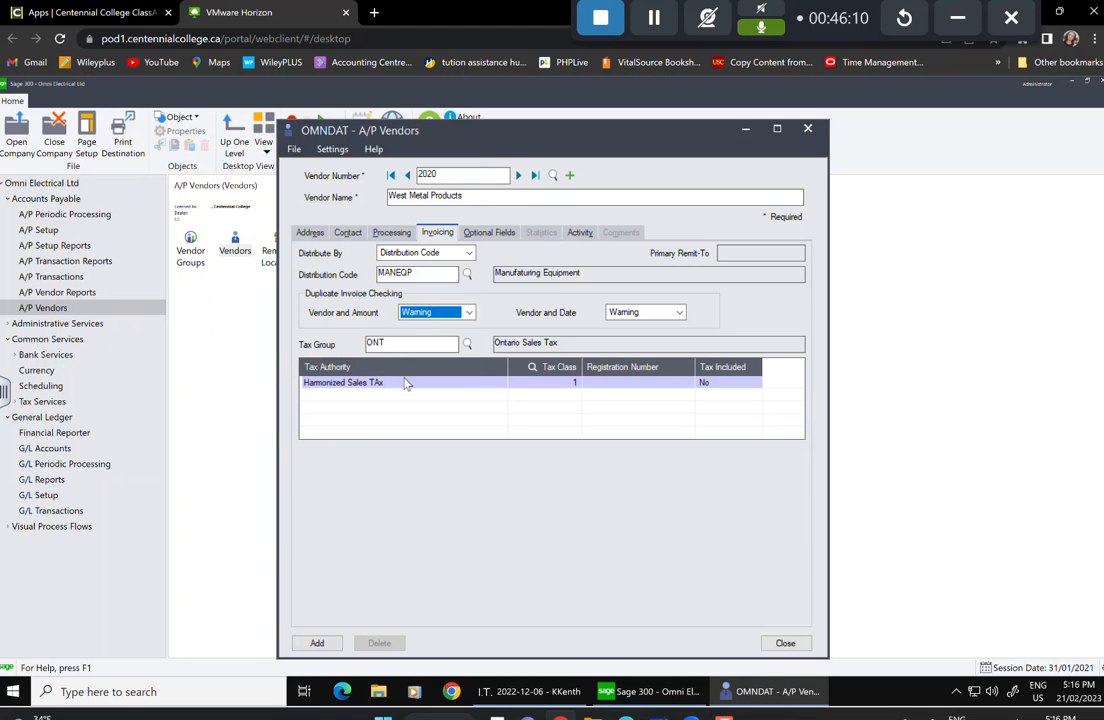
{"action": "left_click", "coordinate": [466, 343]}
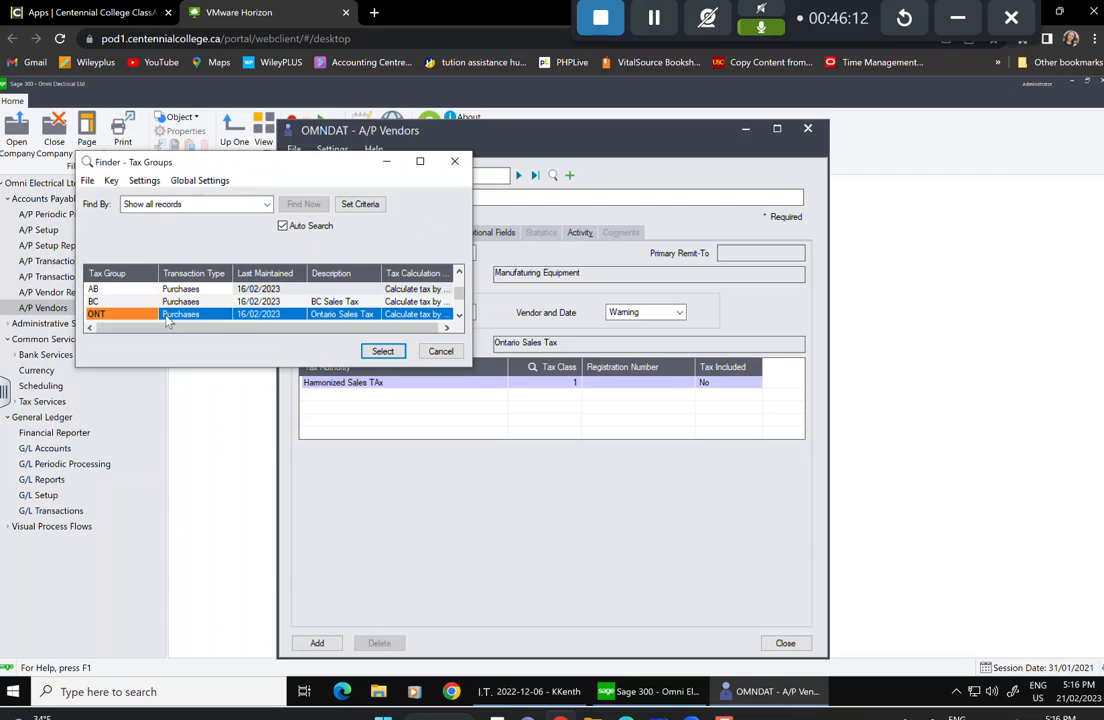
{"action": "left_click", "coordinate": [142, 290]}
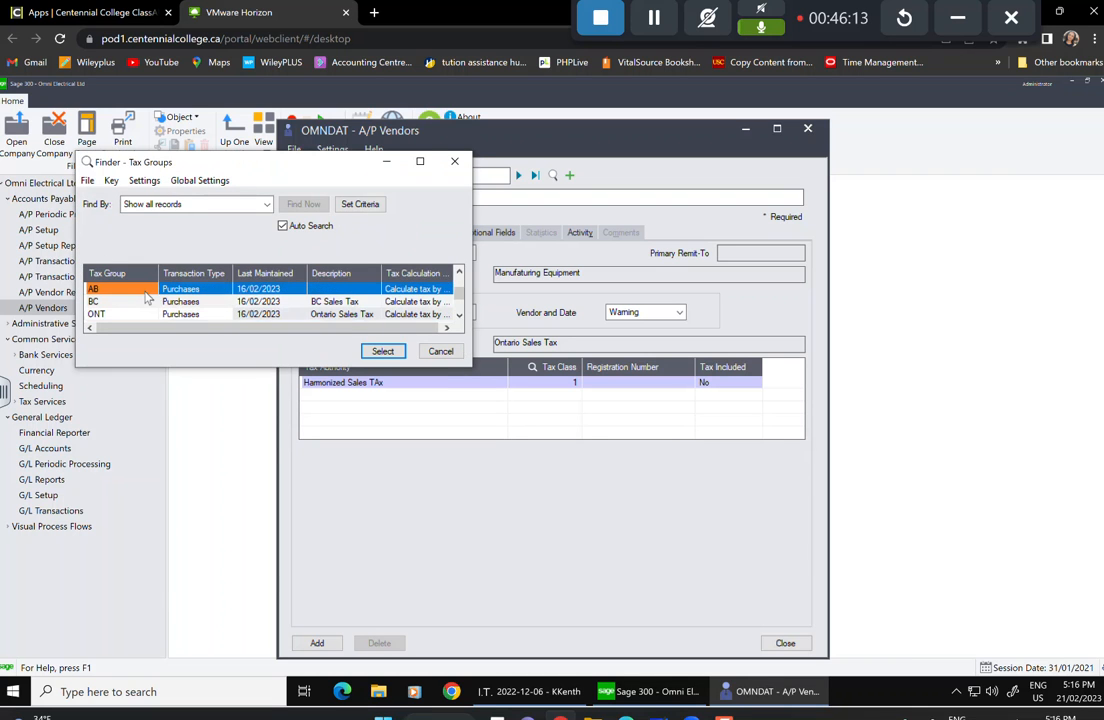
{"action": "left_click", "coordinate": [382, 351]}
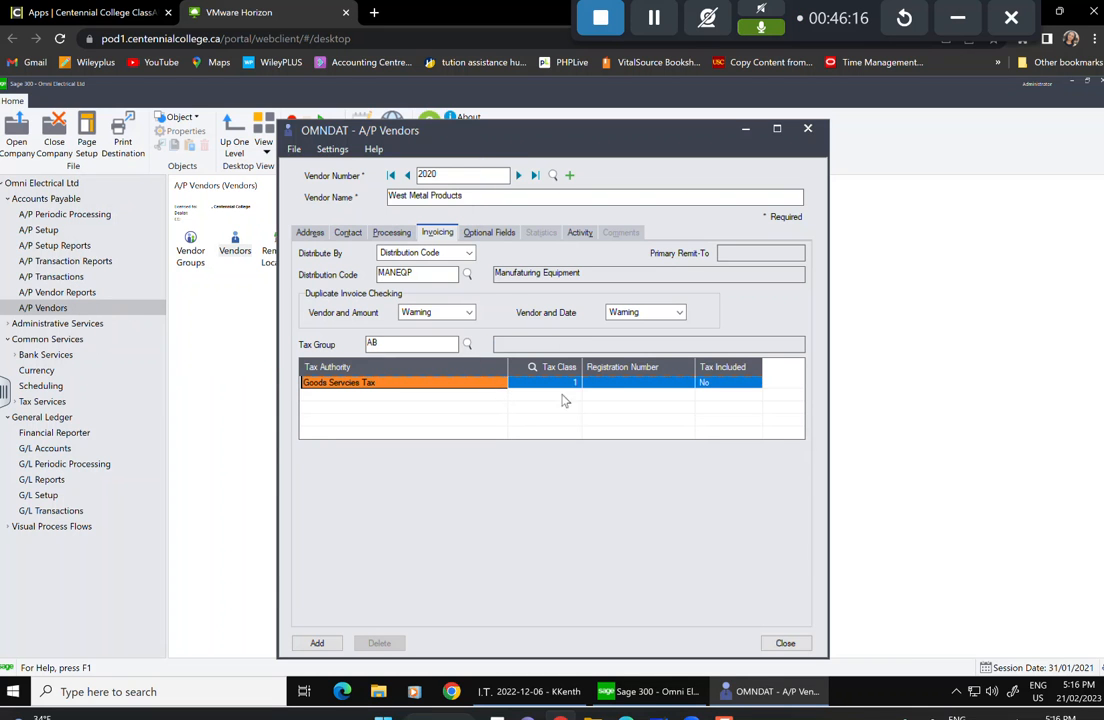
Enter the tax registration number and add vendor 2020.
{"action": "left_click", "coordinate": [603, 384]}
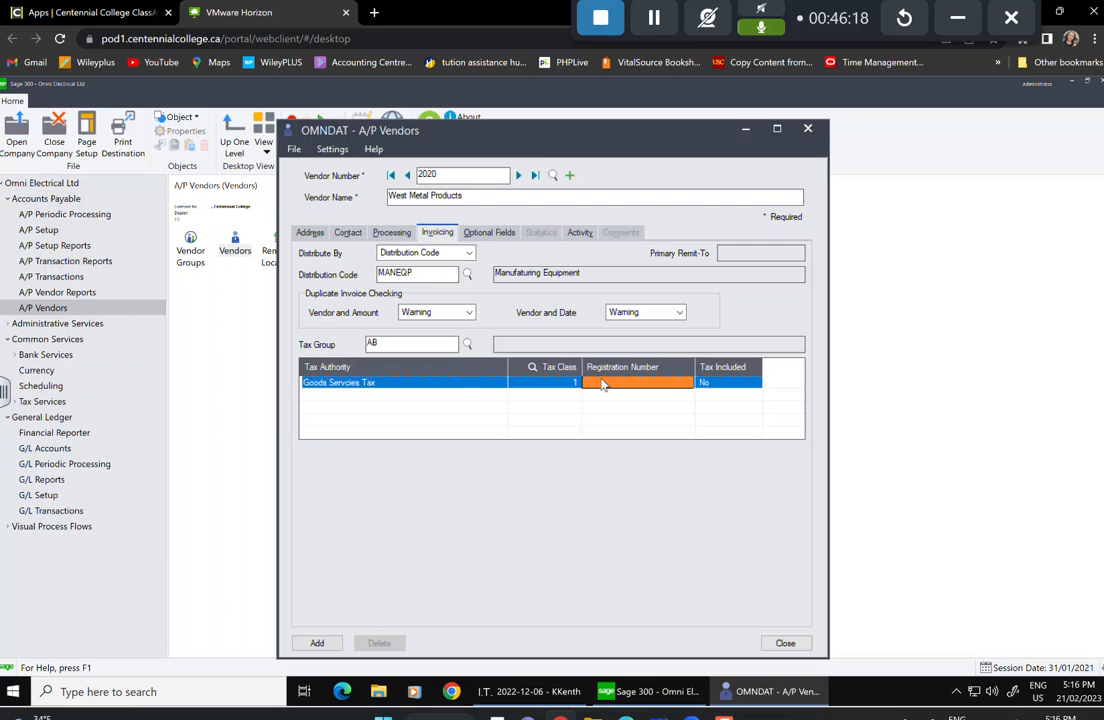
{"action": "type", "text": "12345678"}
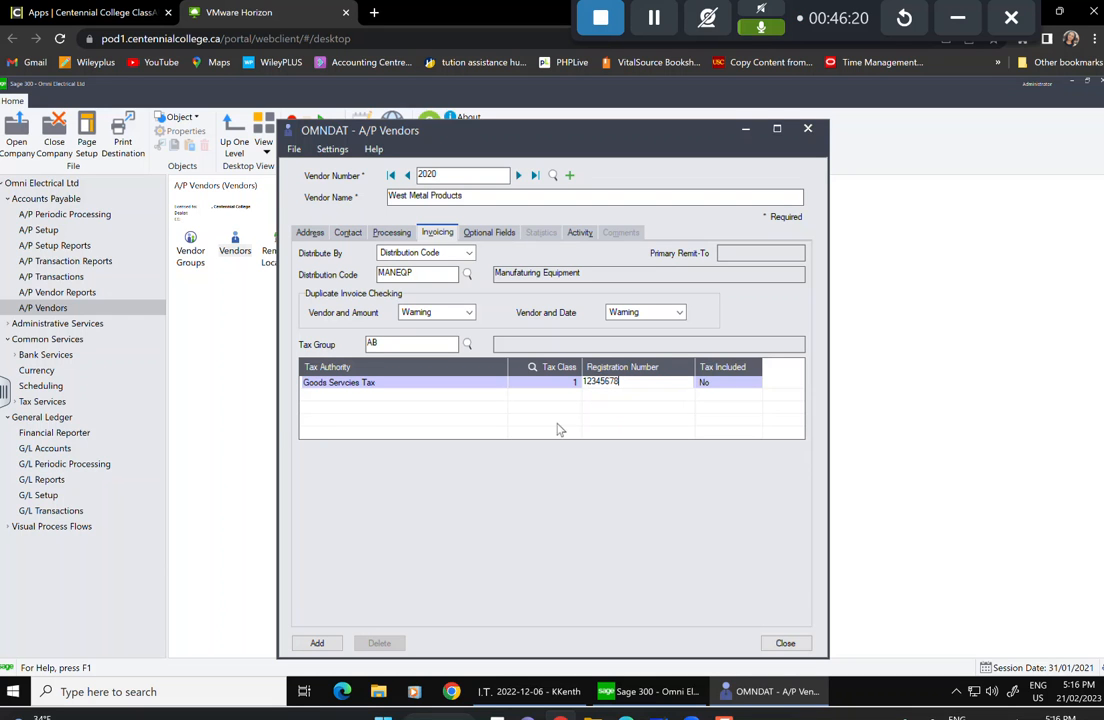
{"action": "left_click", "coordinate": [316, 645]}
{"action": "left_click", "coordinate": [488, 234]}
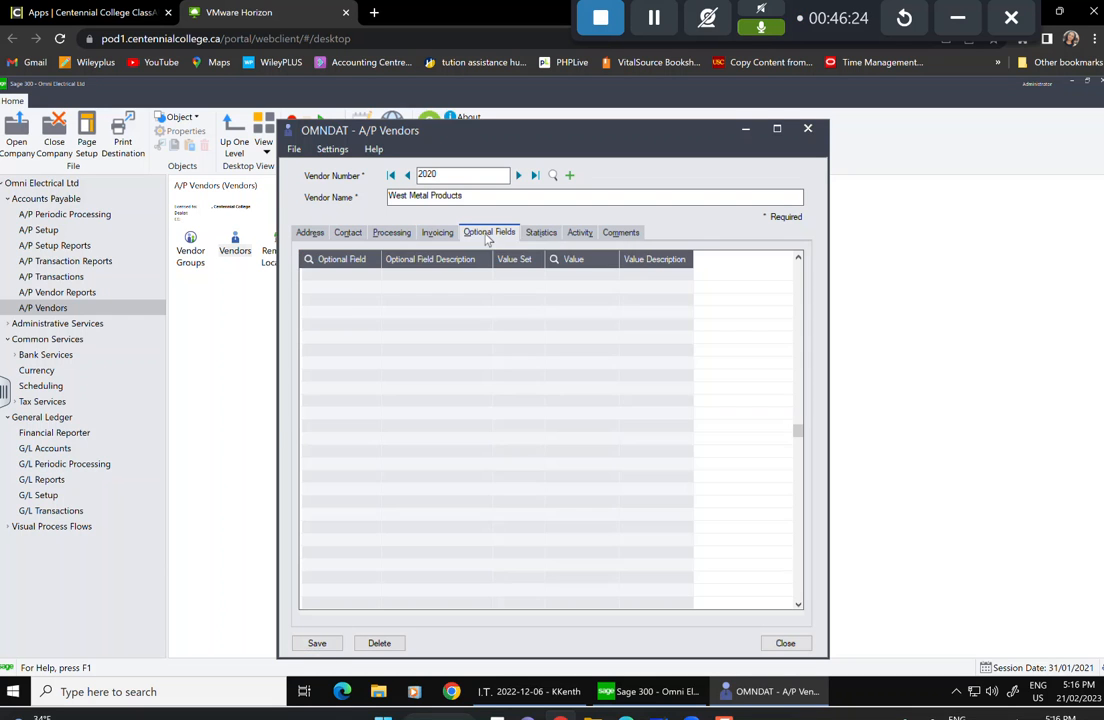
Add the REGION optional field to West Metal Products, save, and close the vendor record.
{"action": "left_click", "coordinate": [350, 285]}
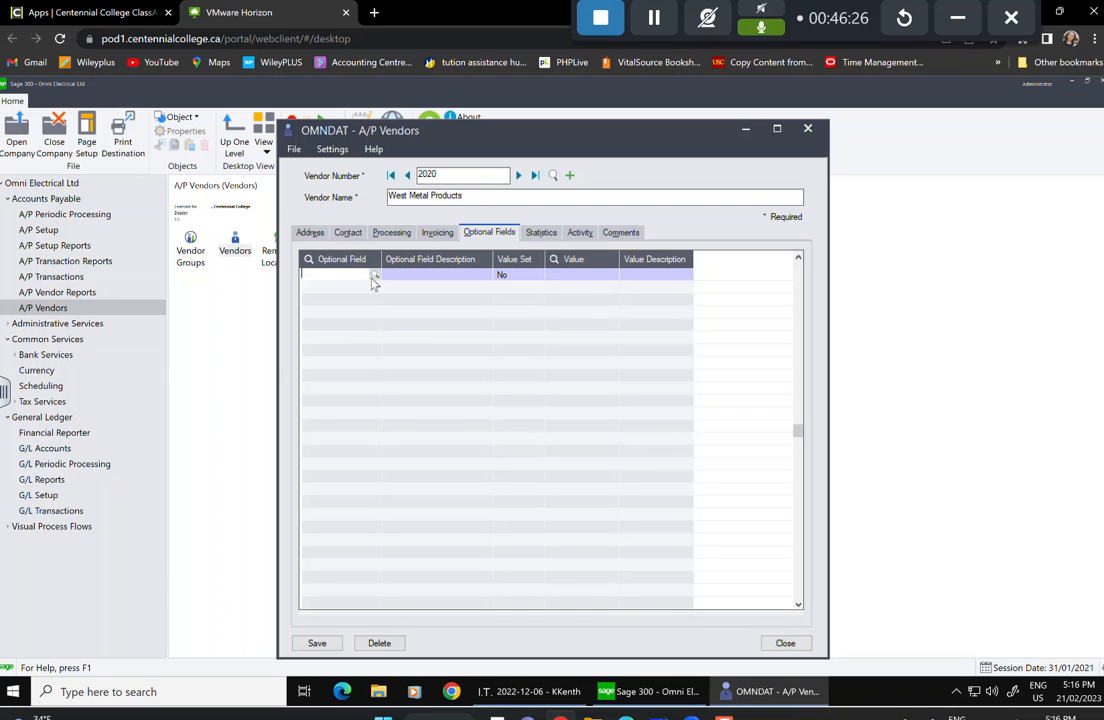
{"action": "left_click", "coordinate": [375, 276]}
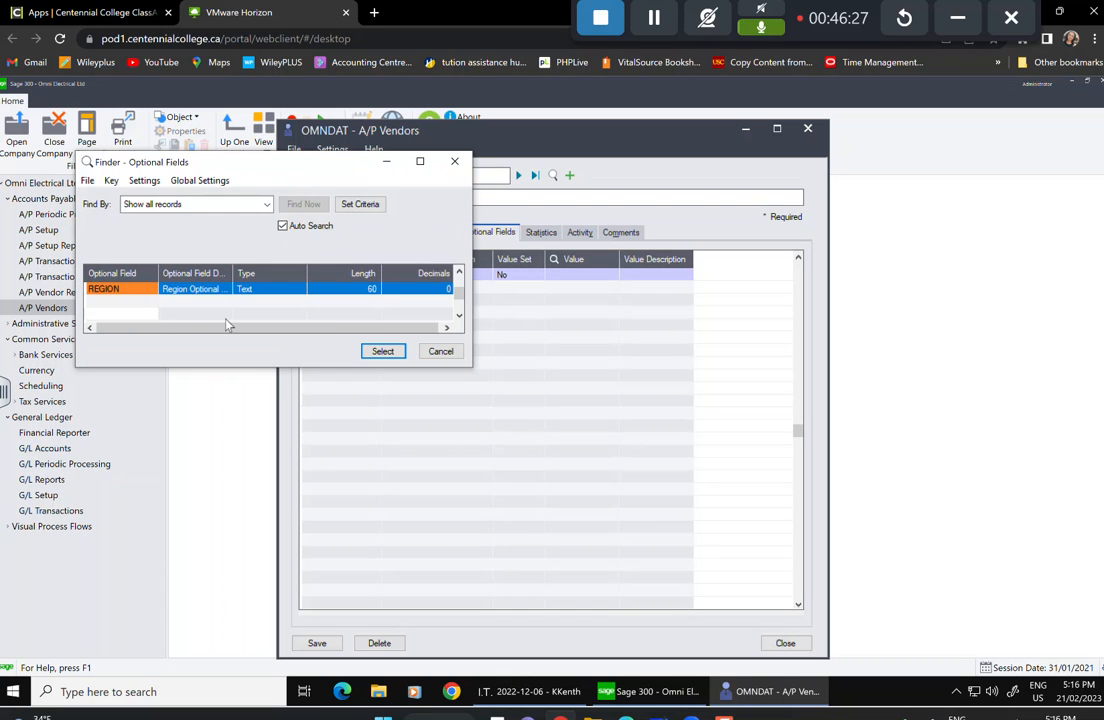
{"action": "left_click", "coordinate": [386, 352]}
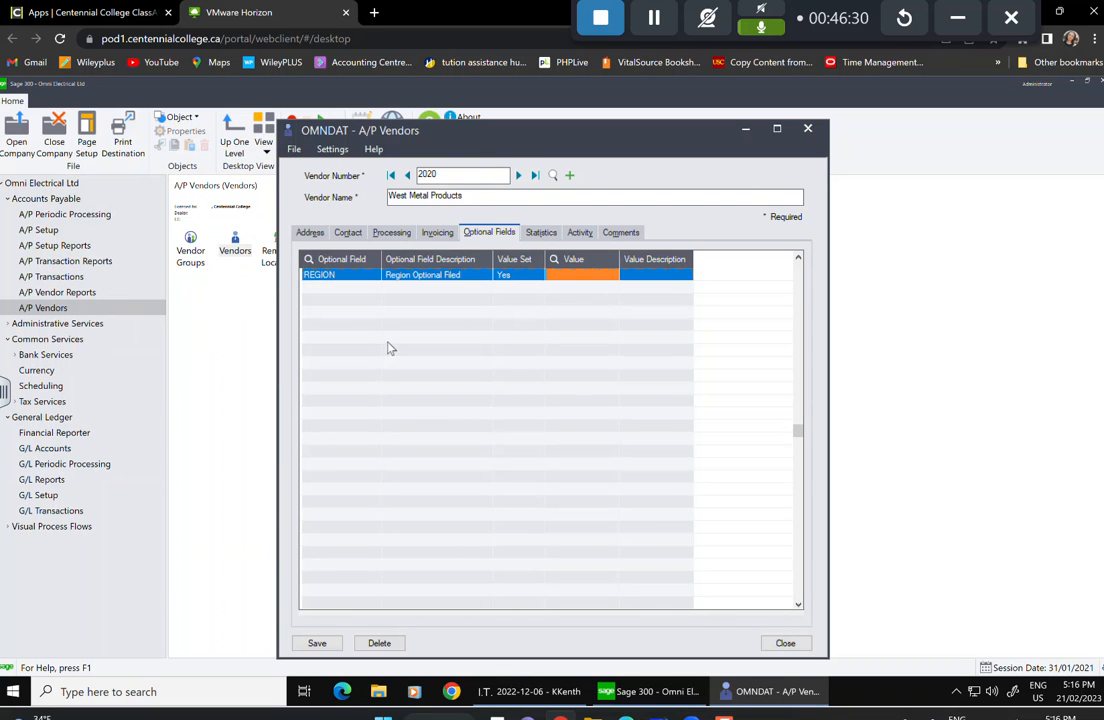
{"action": "left_click", "coordinate": [330, 646]}
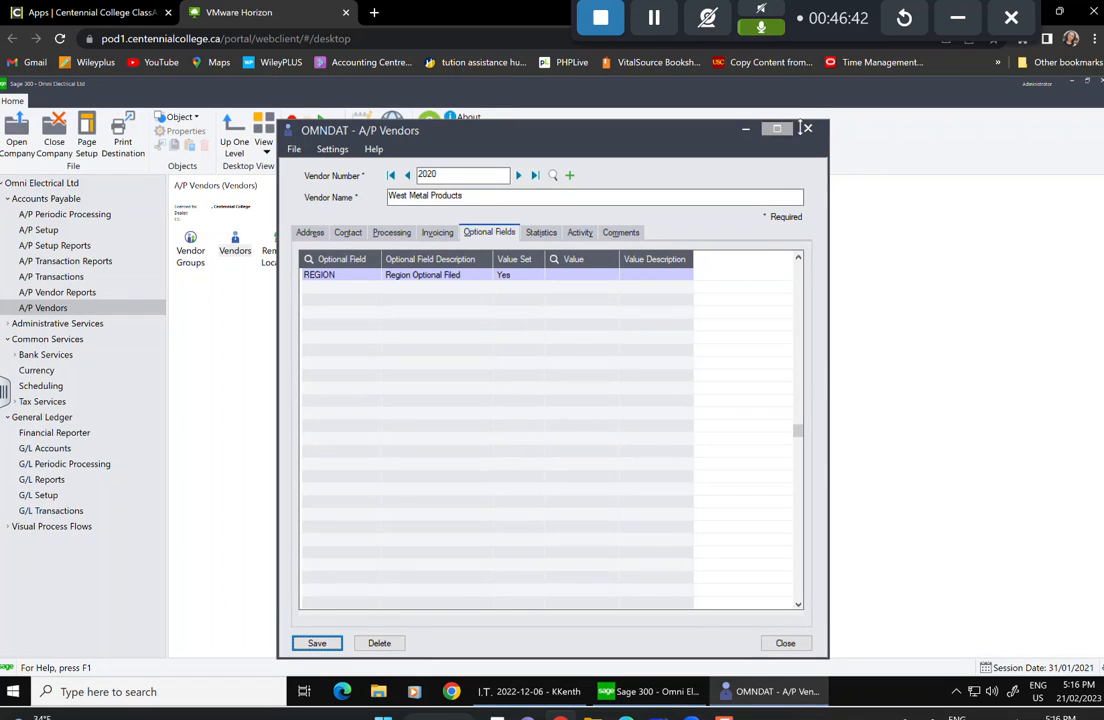
{"action": "left_click", "coordinate": [785, 643]}
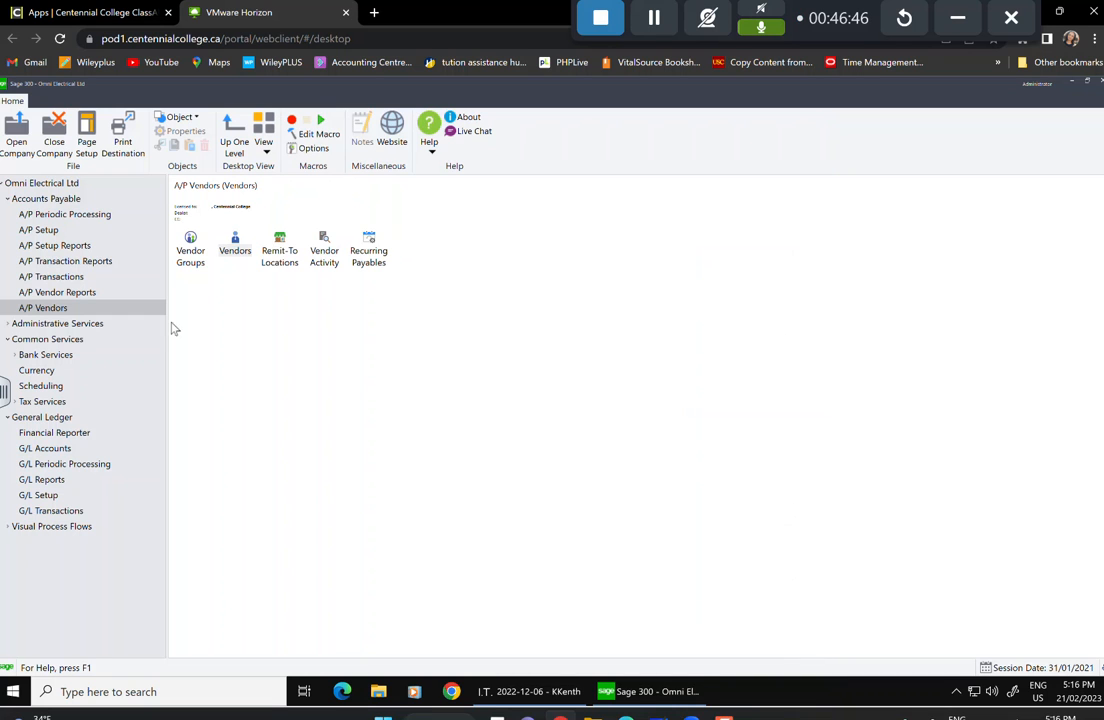
Open Remit-To Locations for vendor 1000, Kramden Tool & Die, and bring up a blank entry form.
{"action": "double_click", "coordinate": [287, 260]}
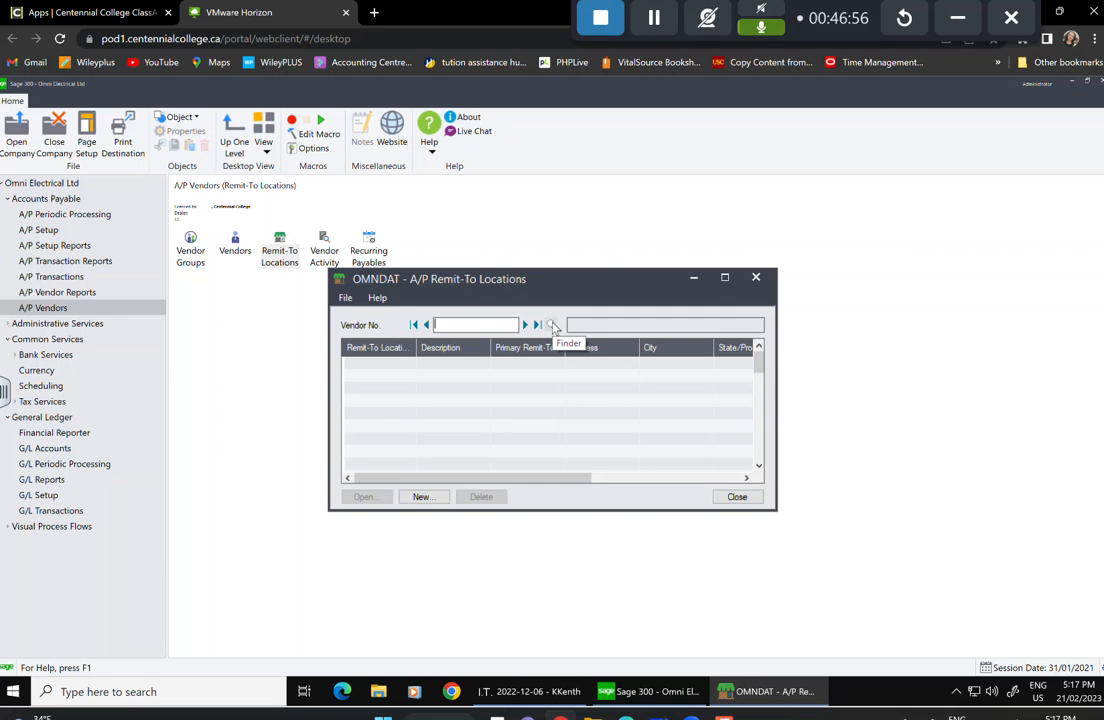
{"action": "left_click", "coordinate": [552, 325]}
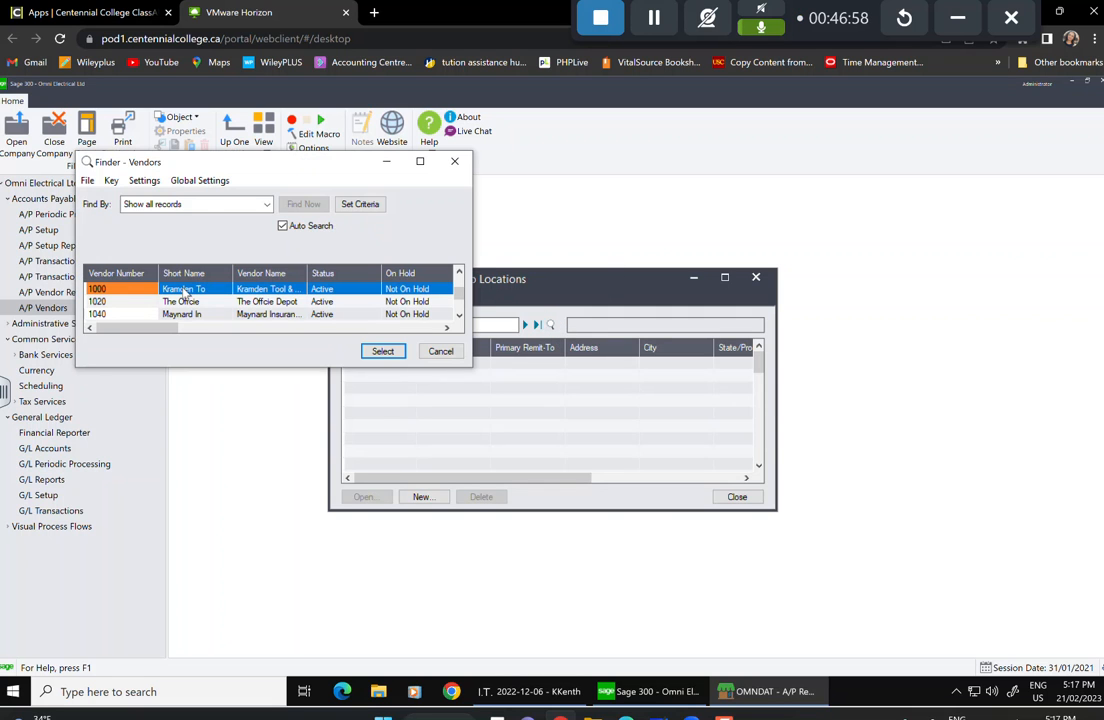
{"action": "left_click", "coordinate": [383, 351]}
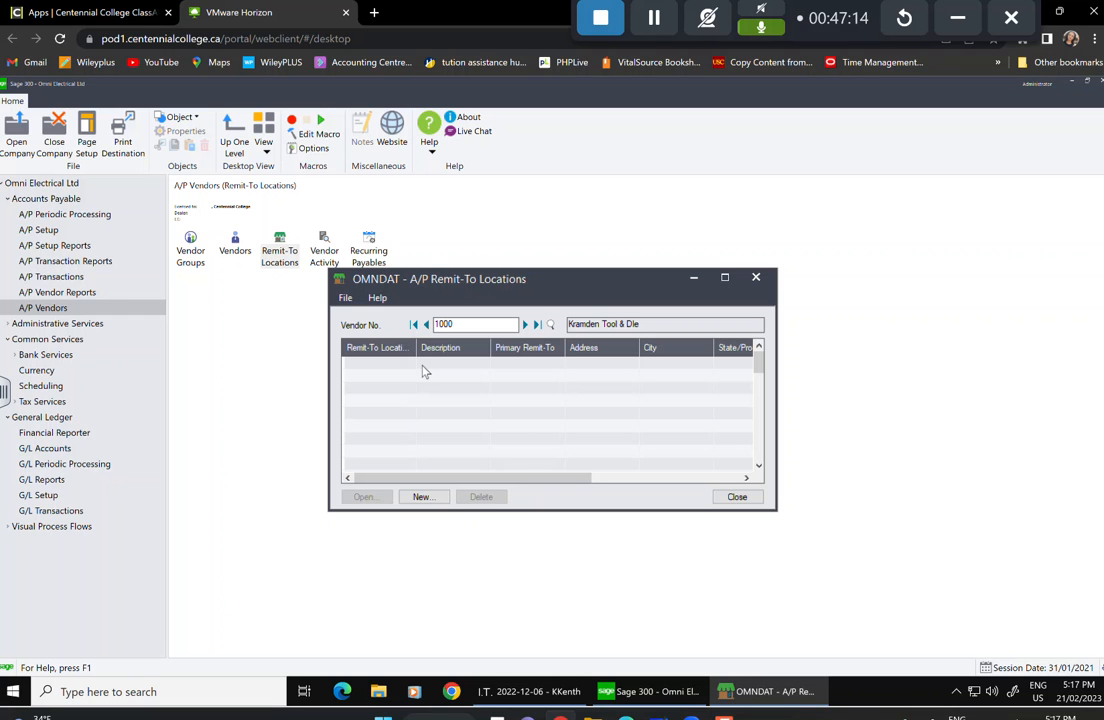
{"action": "double_click", "coordinate": [423, 371]}
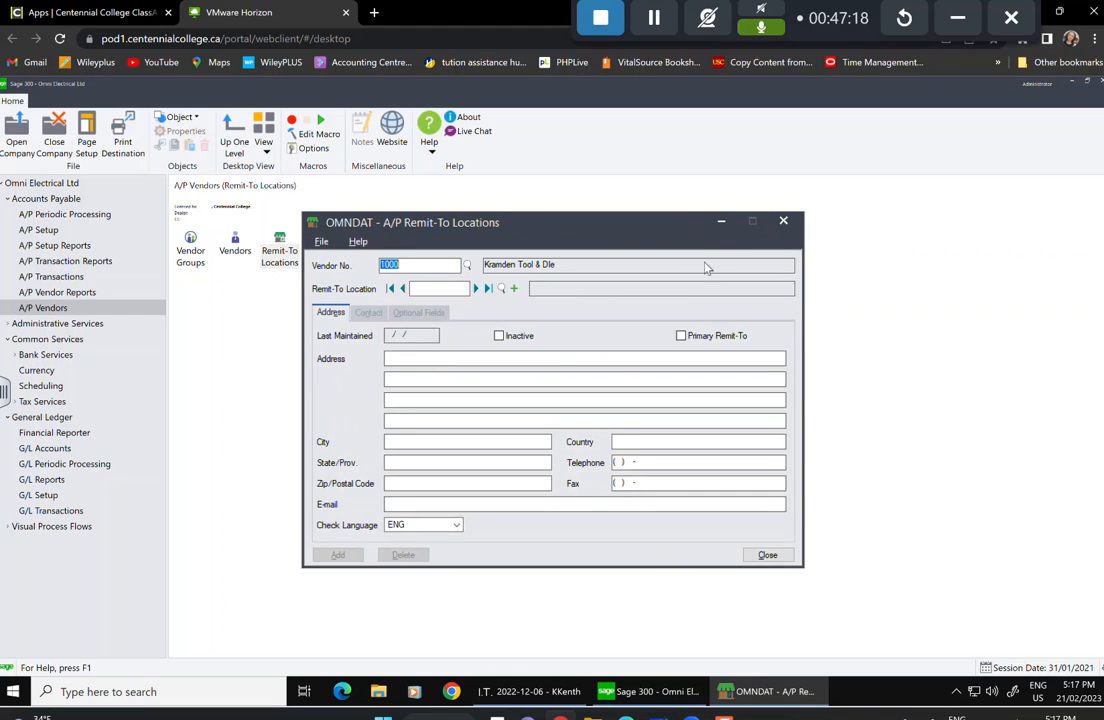
{"action": "left_click", "coordinate": [434, 264]}
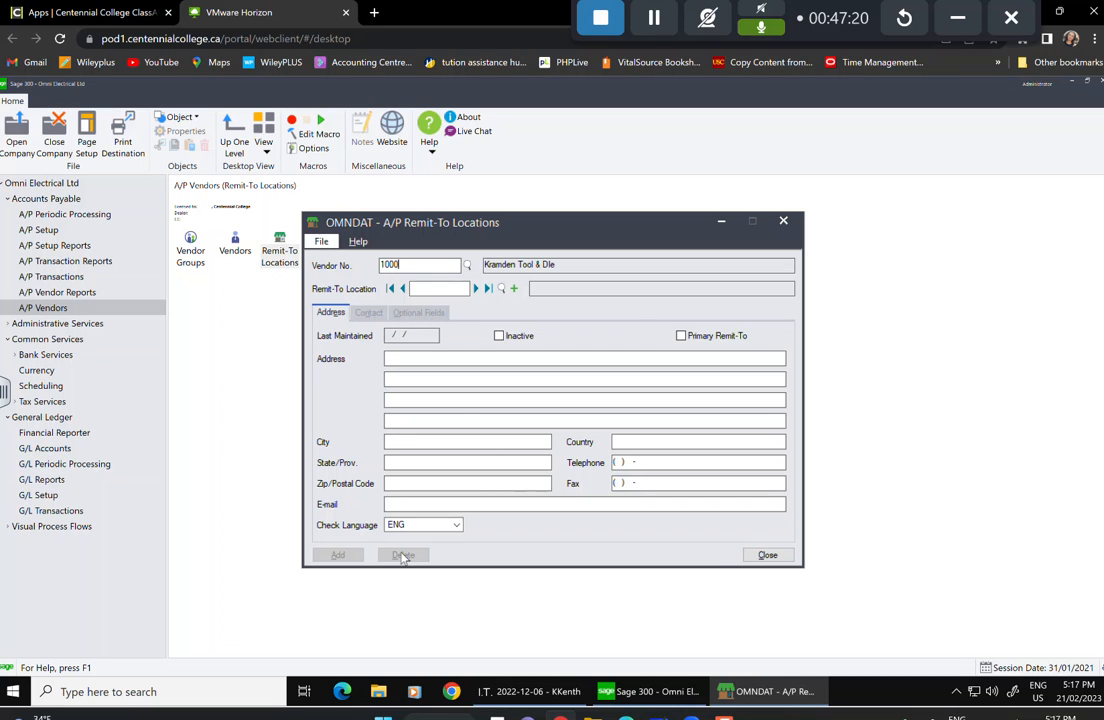
{"action": "left_click", "coordinate": [770, 558]}
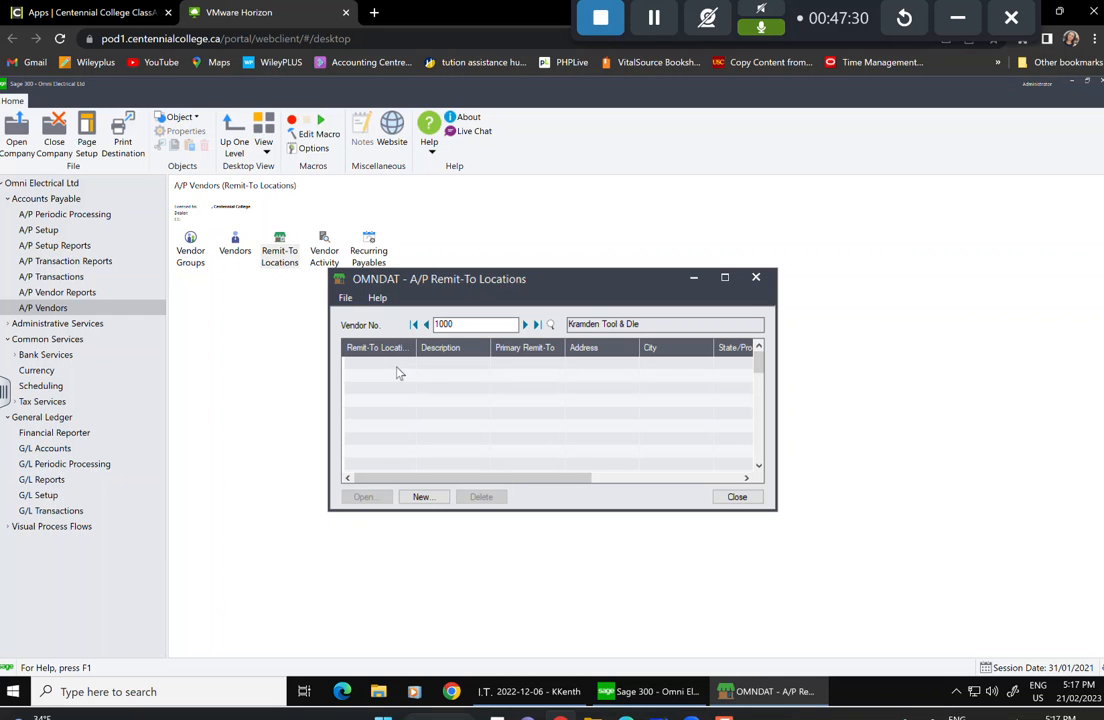
{"action": "double_click", "coordinate": [398, 373]}
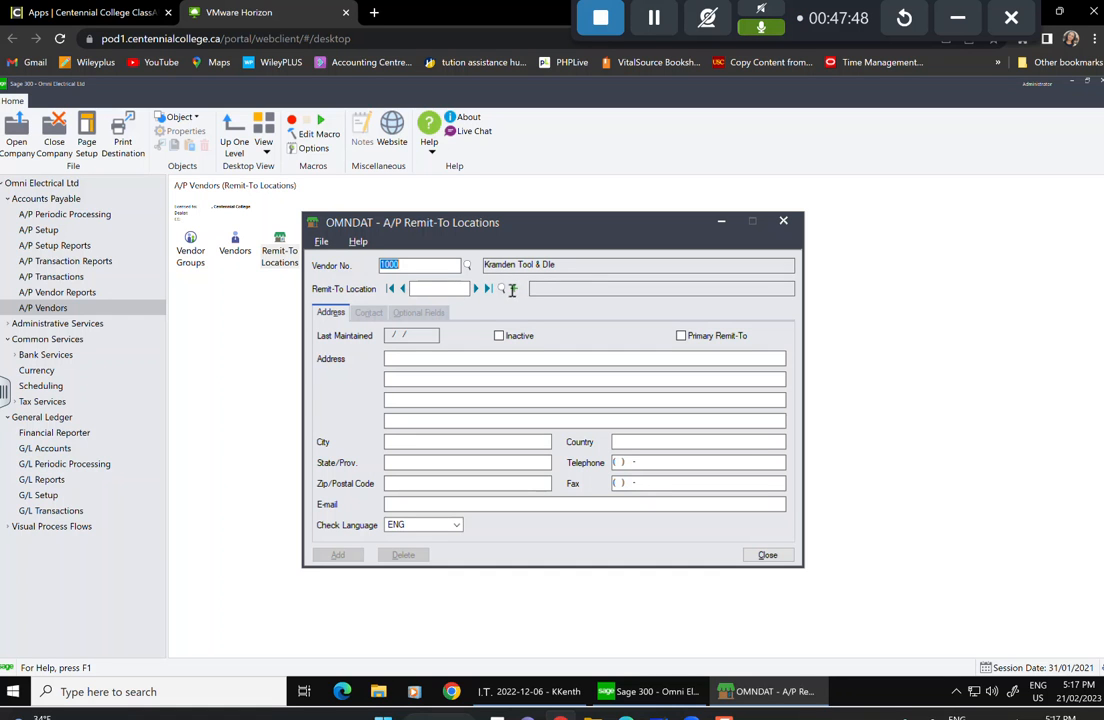
Enter remit-to location 1 with description Karmden Industrial Centre.
{"action": "left_click", "coordinate": [423, 288]}
{"action": "type", "text": "1"}
{"action": "key", "text": "Tab"}
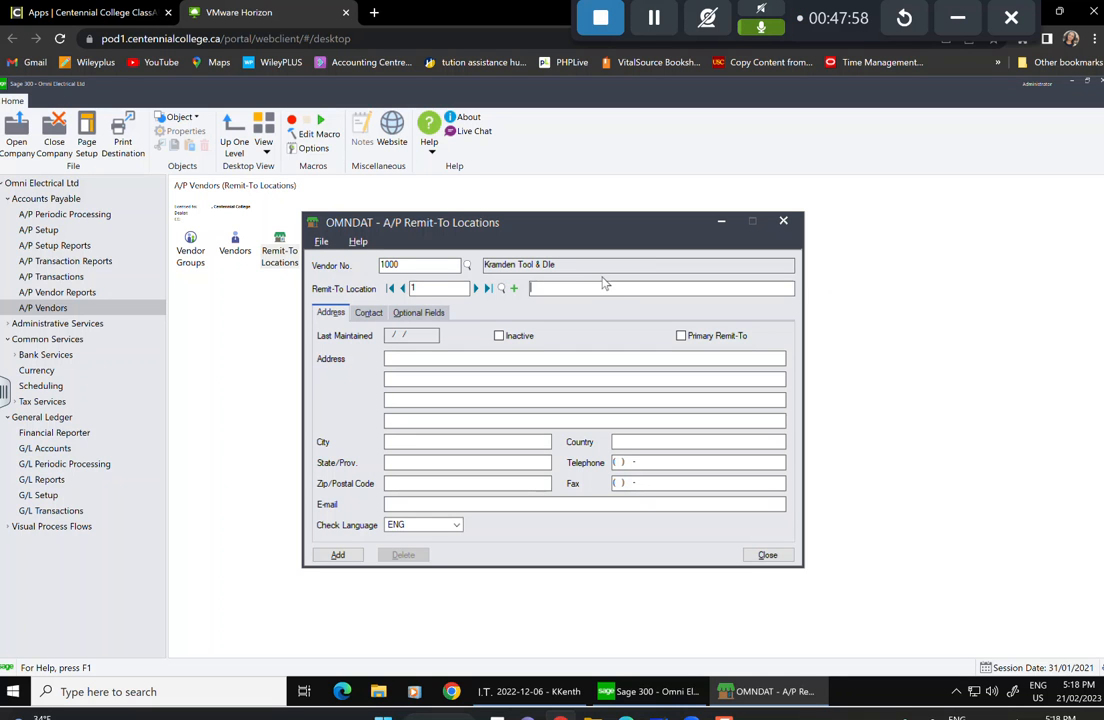
{"action": "type", "text": "KAmden "}
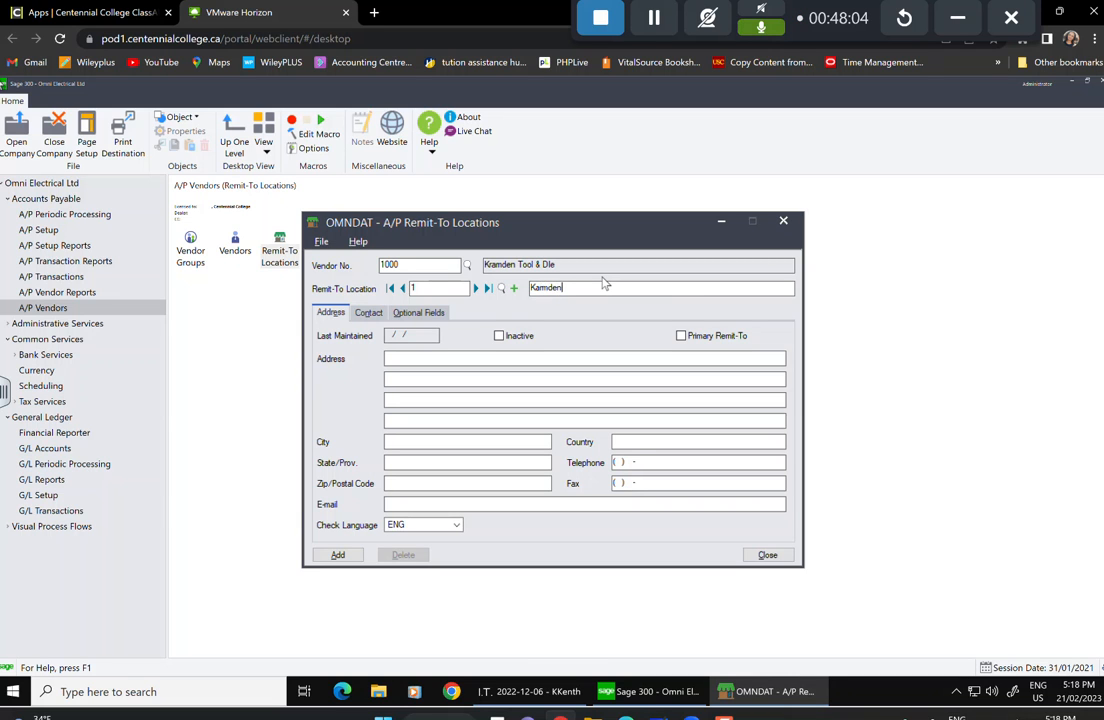
{"action": "type", "text": "Industrial Centre"}
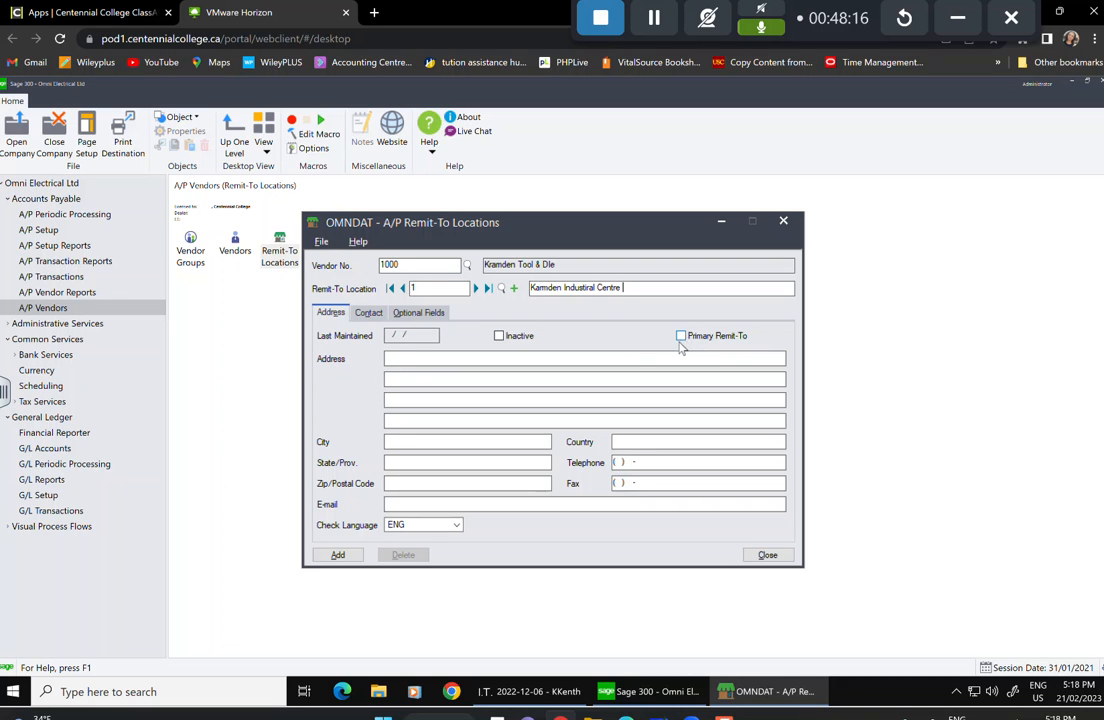
Fill in the location's street address, city Toronto, province On and postal code.
{"action": "left_click", "coordinate": [509, 356]}
{"action": "key", "text": "Tab"}
{"action": "key", "text": "Tab"}
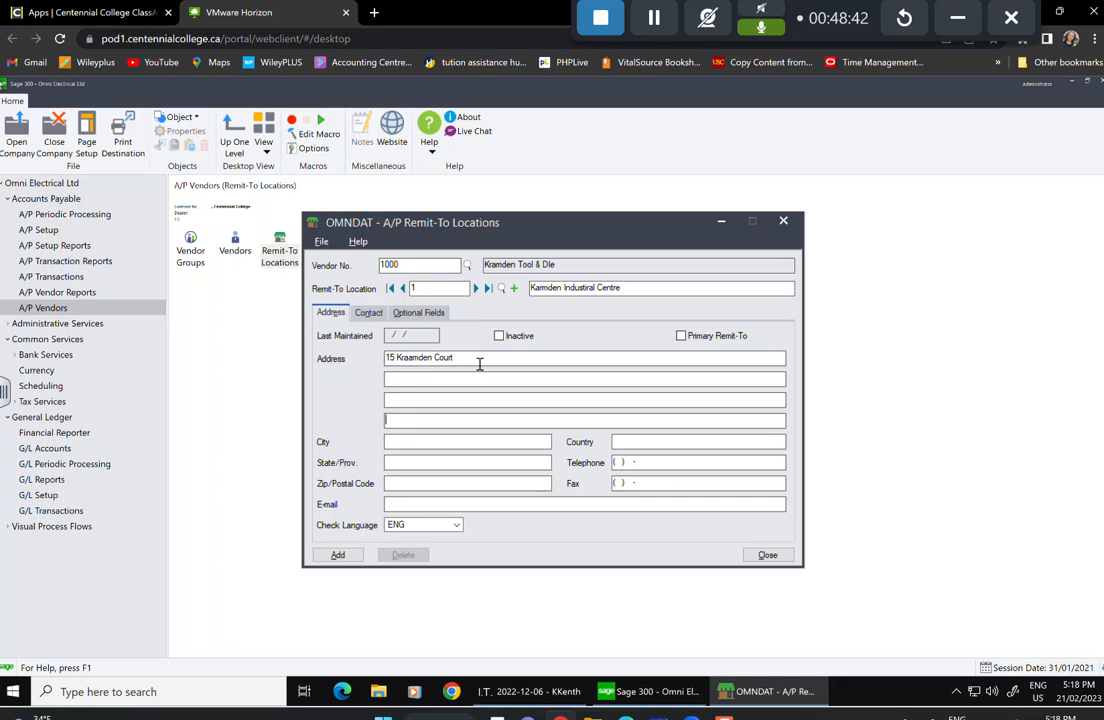
{"action": "key", "text": "Tab"}
{"action": "key", "text": "Tab"}
{"action": "type", "text": "TRonto"}
{"action": "key", "text": "BackSpace"}
{"action": "key", "text": "BackSpace"}
{"action": "key", "text": "BackSpace"}
{"action": "key", "text": "BackSpace"}
{"action": "key", "text": "BackSpace"}
{"action": "key", "text": "BackSpace"}
{"action": "type", "text": "Toronto"}
{"action": "type", "text": "On"}
{"action": "key", "text": "Tab"}
{"action": "key", "text": "shift+Tab"}
{"action": "type", "text": "M4K2L5"}
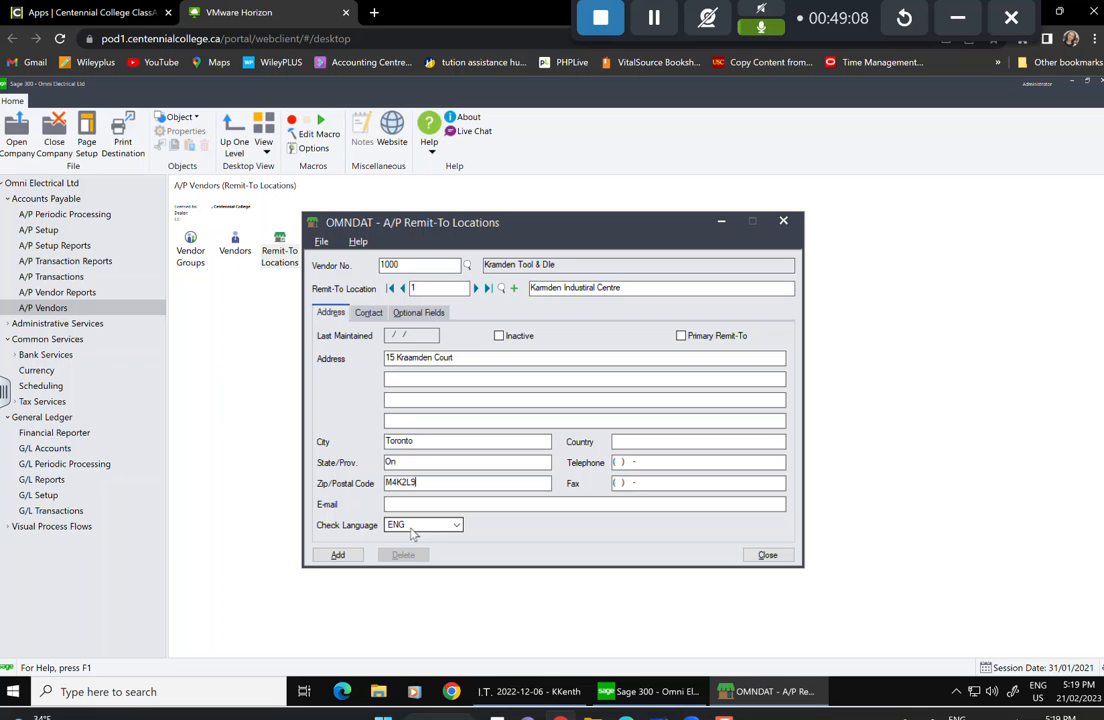
{"action": "left_click", "coordinate": [368, 312]}
Enter the location's contact person's name, add remit-to location 1, and close the form.
{"action": "left_click", "coordinate": [408, 336]}
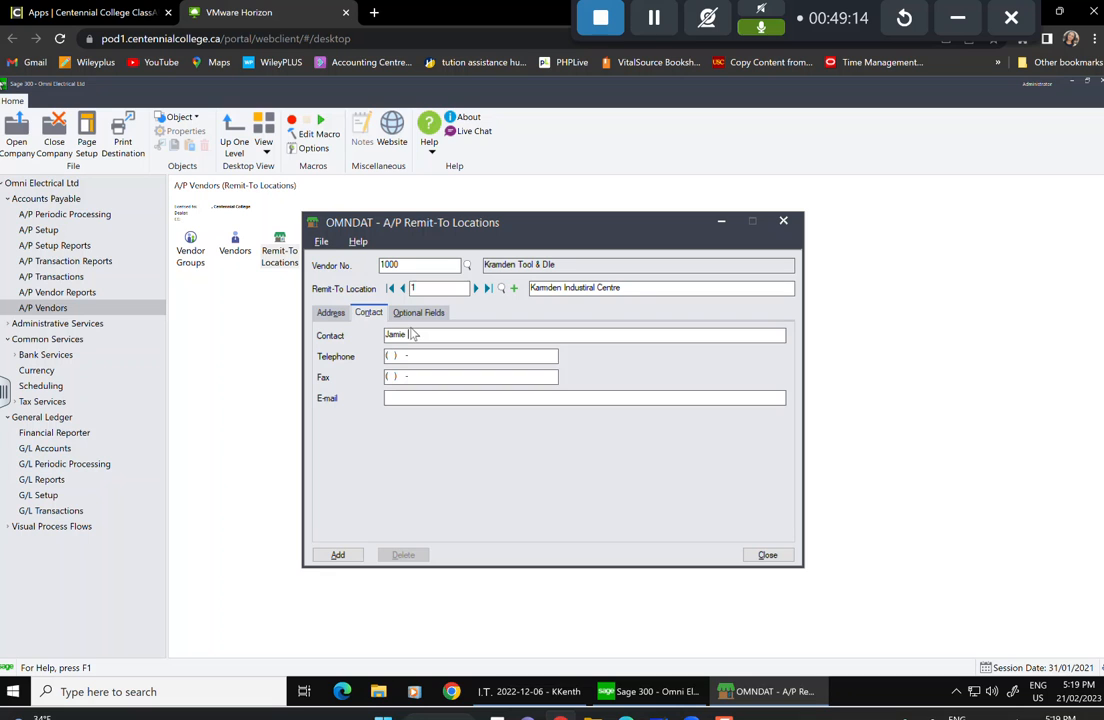
{"action": "left_click", "coordinate": [340, 555]}
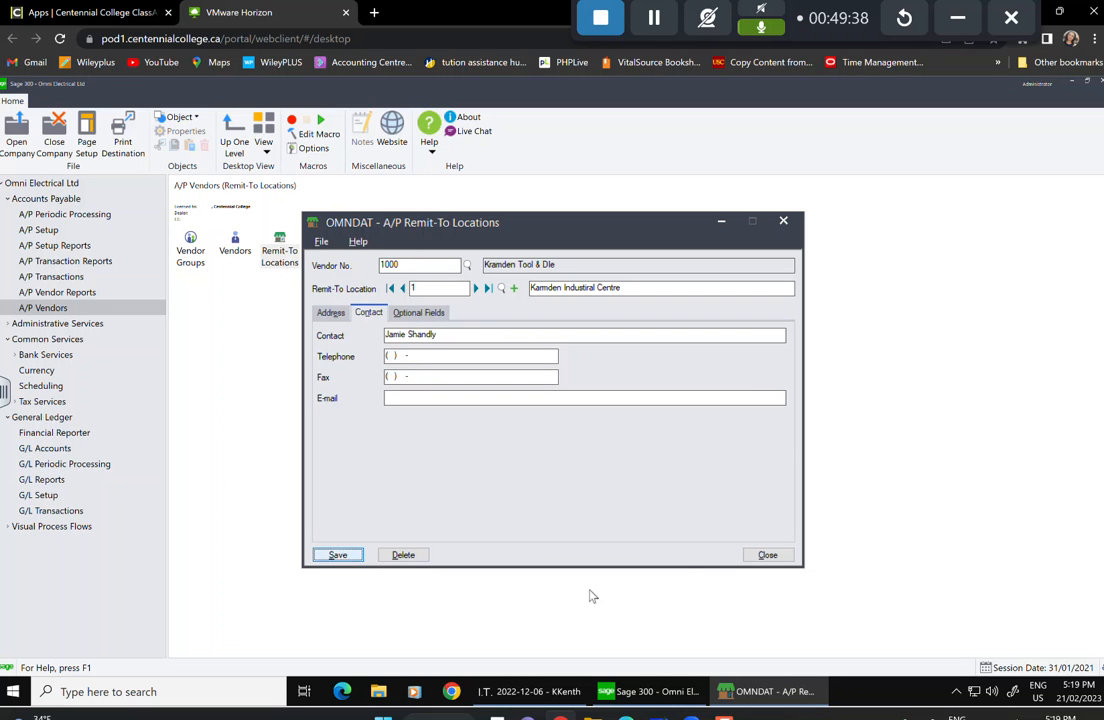
{"action": "left_click", "coordinate": [767, 555]}
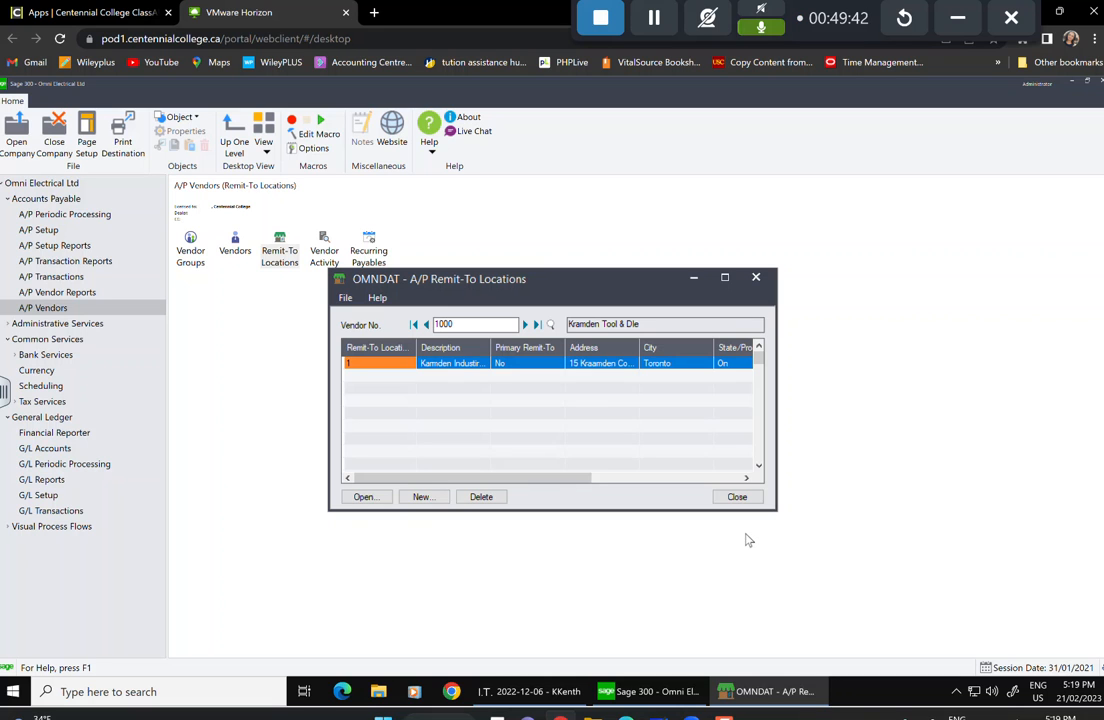
Set print destination to Preview with report paper size, orientation and Letter/A4, then show A/P Vendor Reports.
{"action": "left_click", "coordinate": [750, 497]}
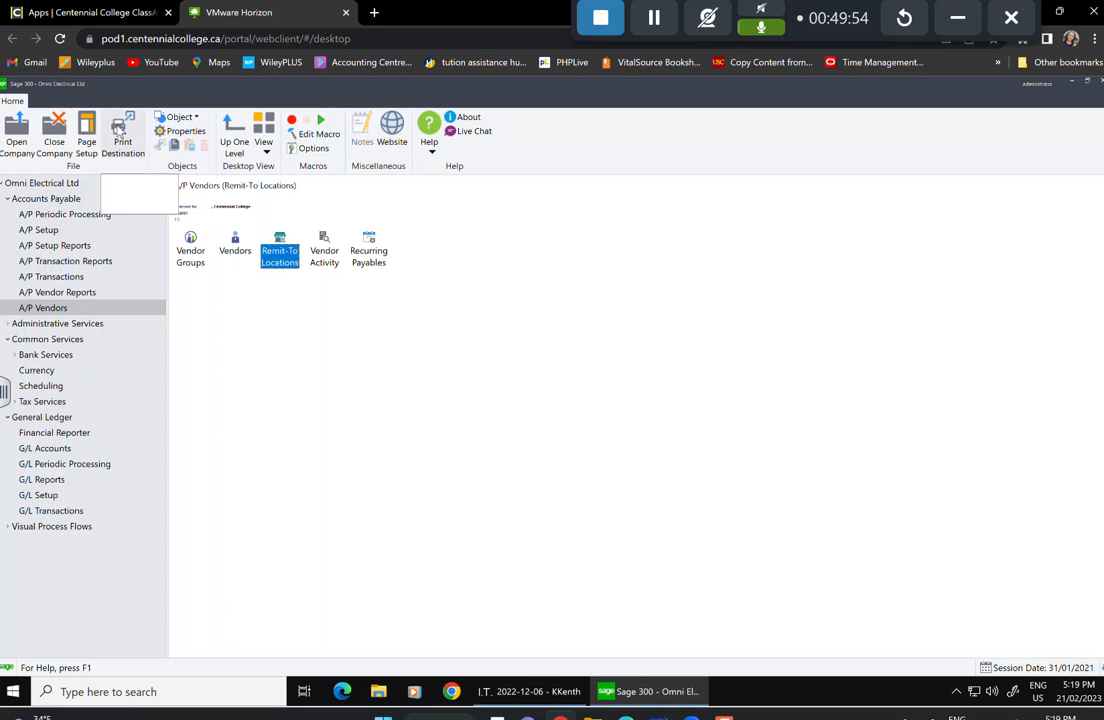
{"action": "left_click", "coordinate": [119, 140]}
{"action": "left_click", "coordinate": [419, 305]}
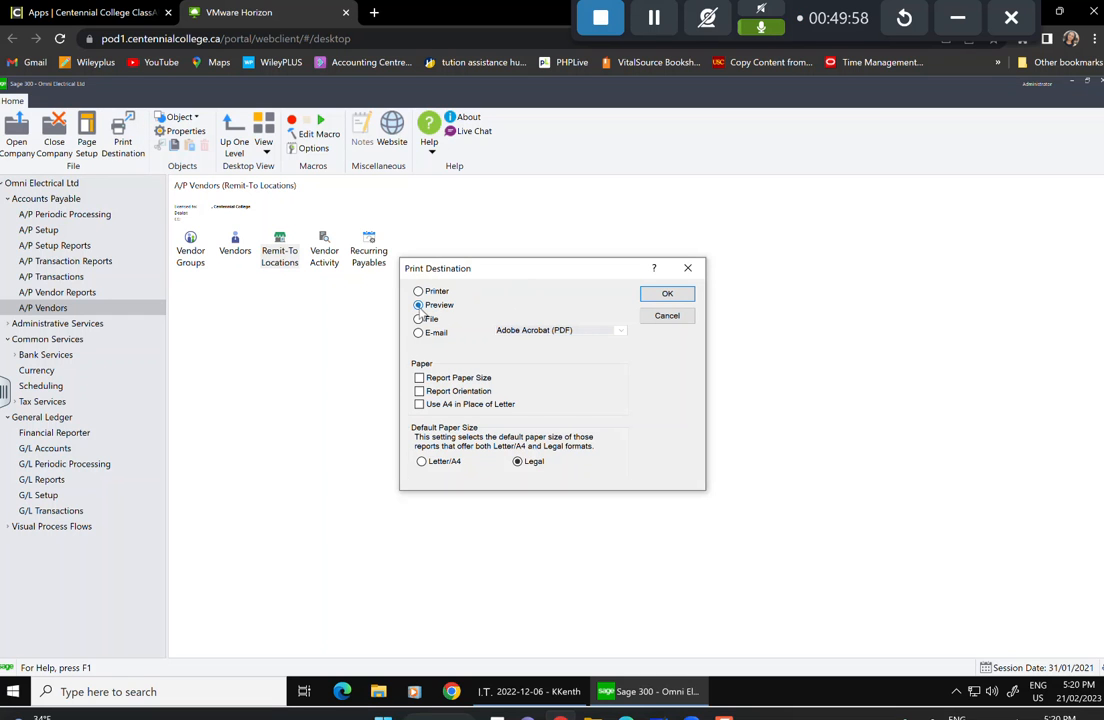
{"action": "left_click", "coordinate": [419, 378]}
{"action": "left_click", "coordinate": [419, 391]}
{"action": "left_click", "coordinate": [422, 461]}
{"action": "left_click", "coordinate": [662, 295]}
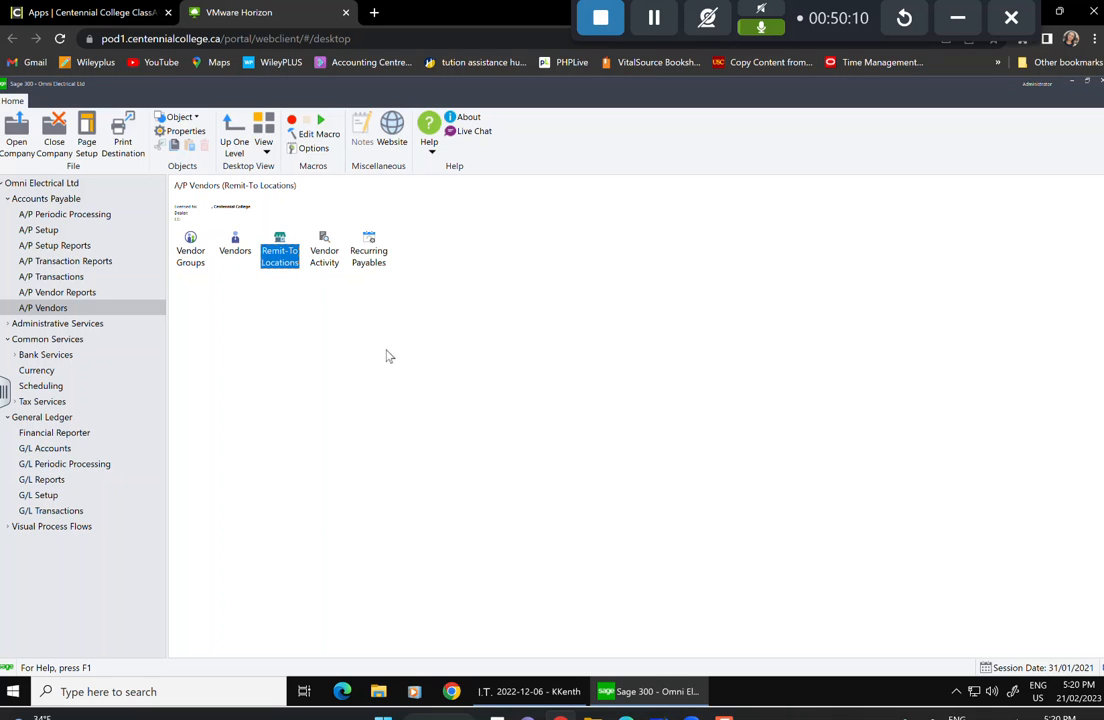
{"action": "left_click", "coordinate": [78, 293]}
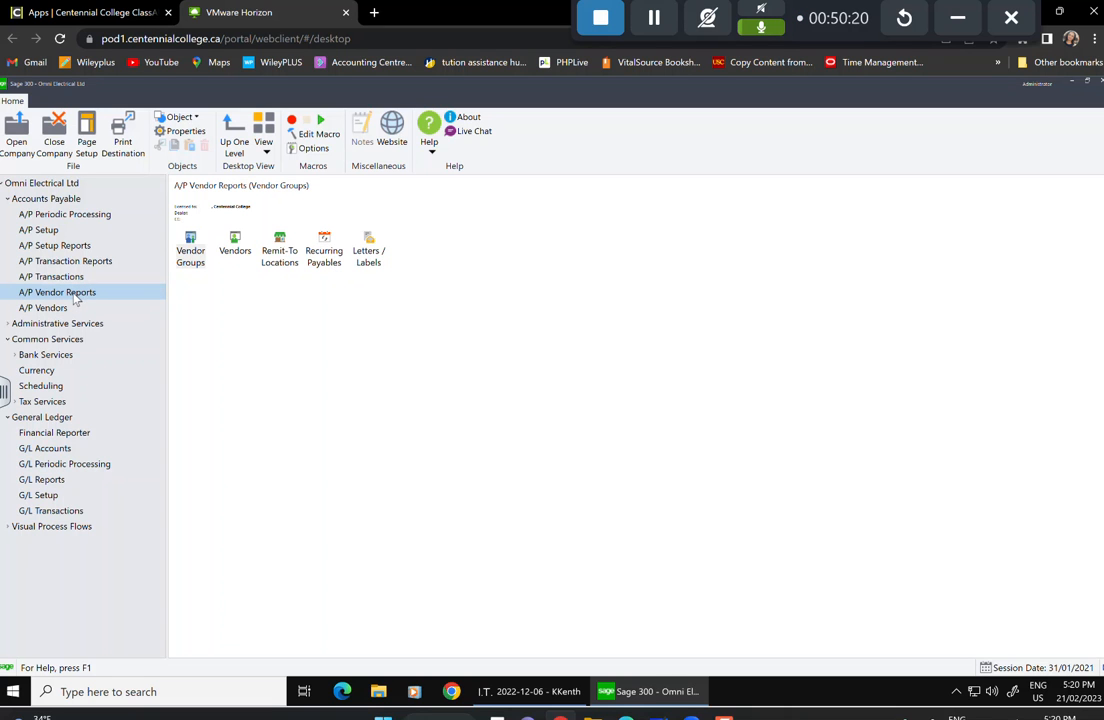
Preview the Vendor Group List report, close it, and open the Vendors report.
{"action": "left_click", "coordinate": [188, 251]}
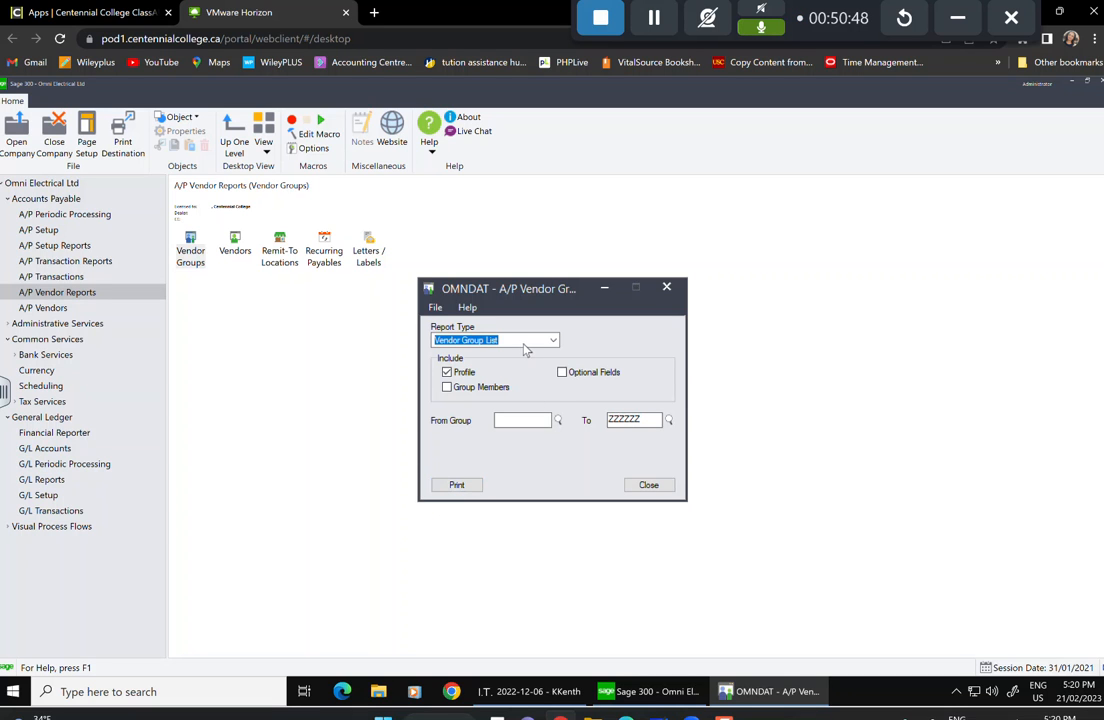
{"action": "left_click", "coordinate": [556, 341]}
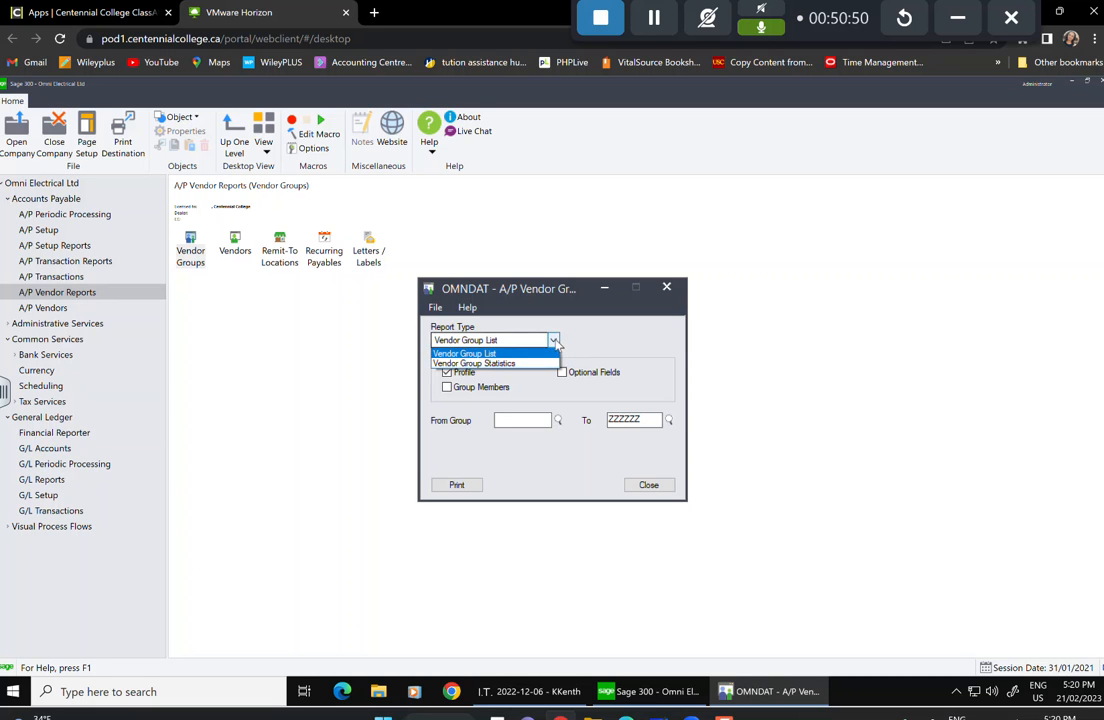
{"action": "left_click", "coordinate": [555, 341]}
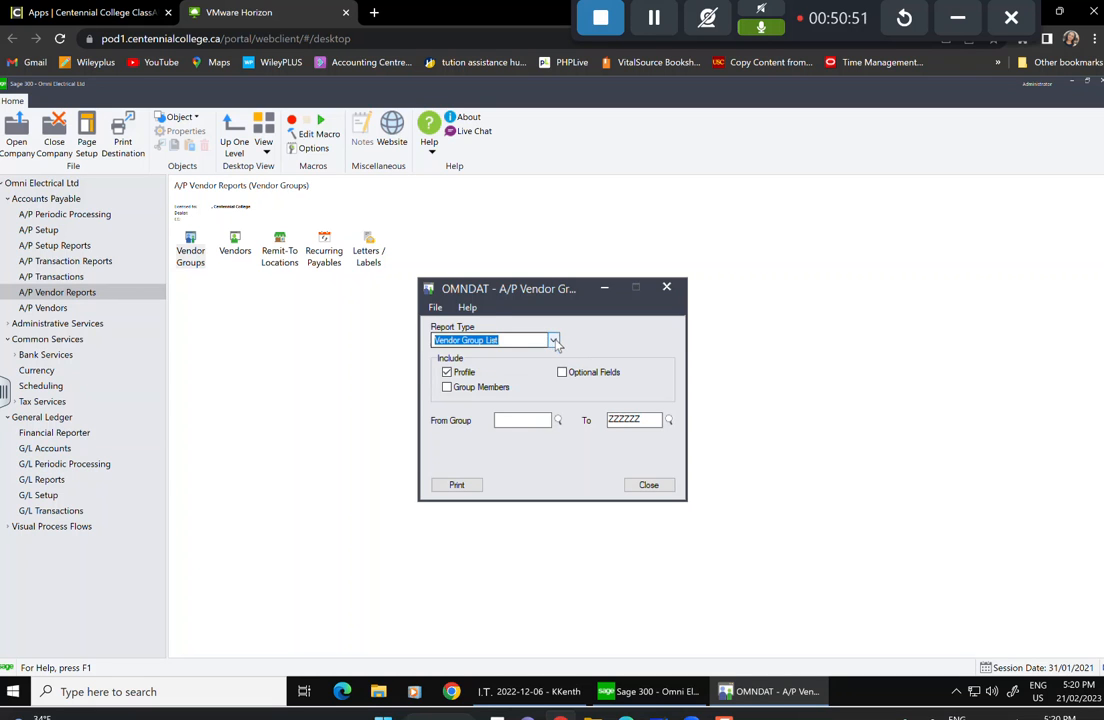
{"action": "left_click", "coordinate": [466, 486]}
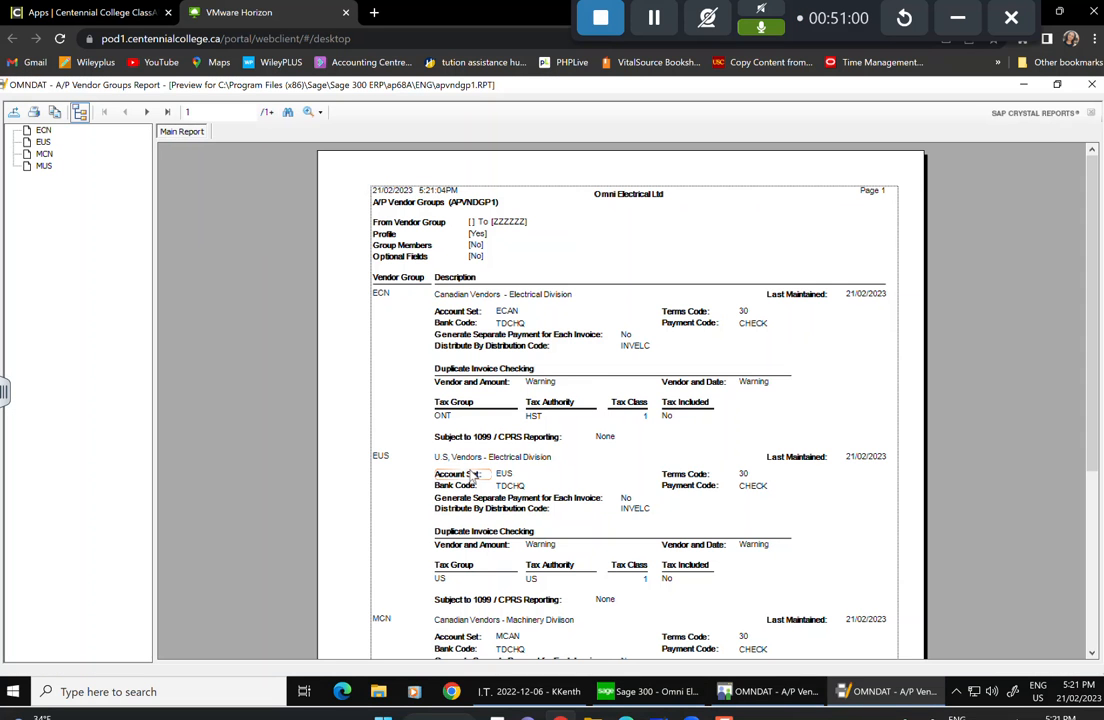
{"action": "scroll", "coordinate": [470, 476], "scroll_direction": "down", "scroll_amount": 5}
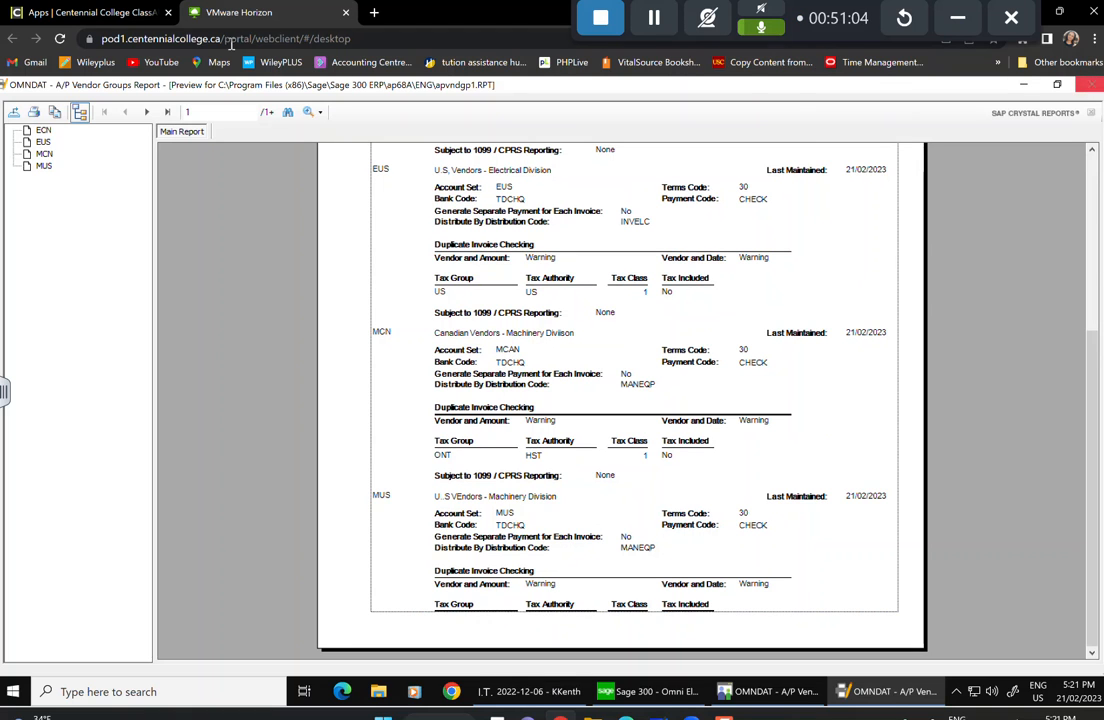
{"action": "left_click", "coordinate": [1093, 87]}
{"action": "left_click", "coordinate": [645, 482]}
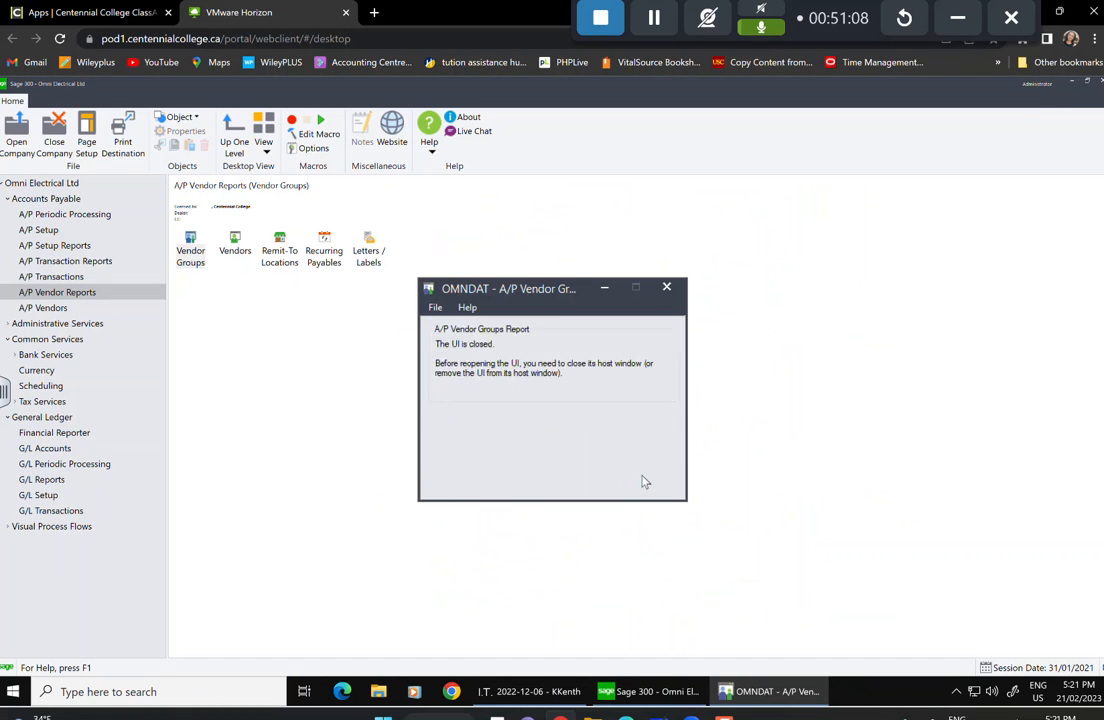
{"action": "double_click", "coordinate": [243, 239]}
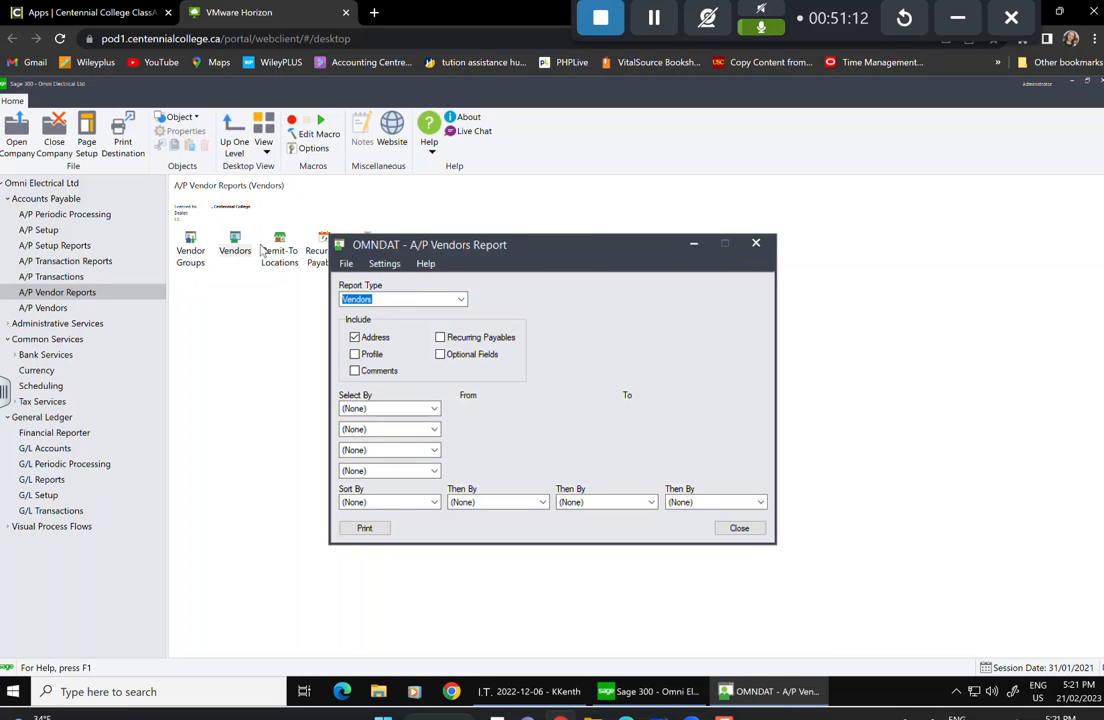
Keep Vendors as report type and the vendor selection unchanged, close the report, and select Remit-To Locations.
{"action": "left_click", "coordinate": [371, 300]}
{"action": "left_click", "coordinate": [374, 312]}
{"action": "left_click", "coordinate": [434, 409]}
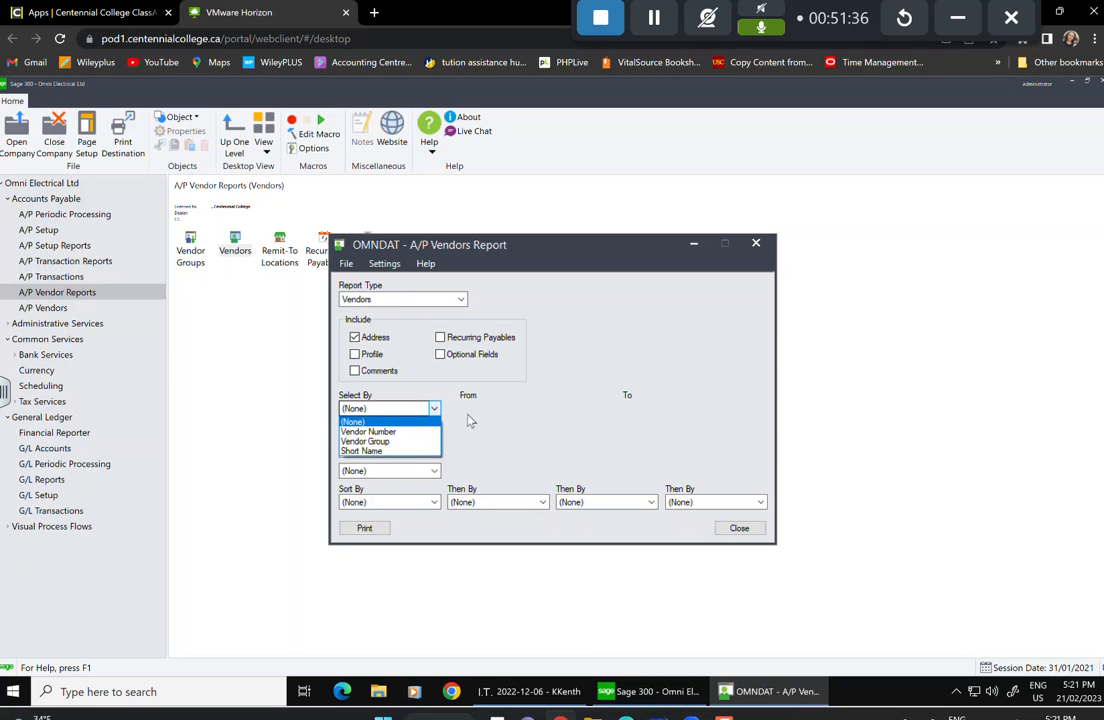
{"action": "left_click", "coordinate": [520, 361]}
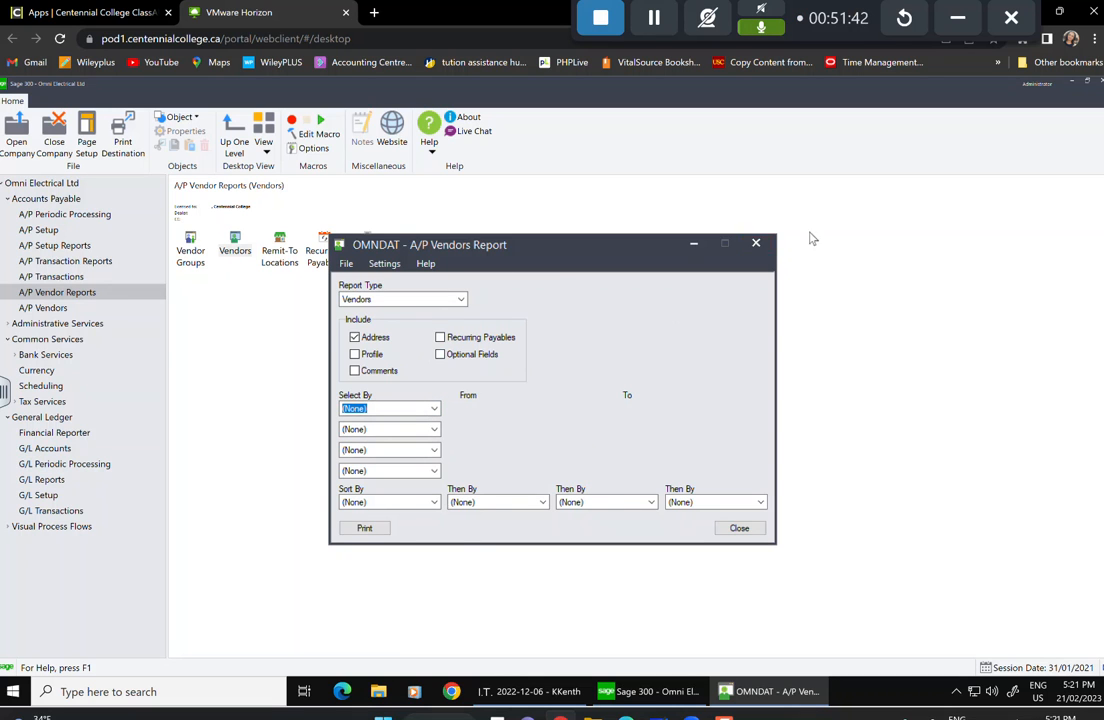
{"action": "left_click", "coordinate": [760, 243]}
{"action": "left_click", "coordinate": [762, 243]}
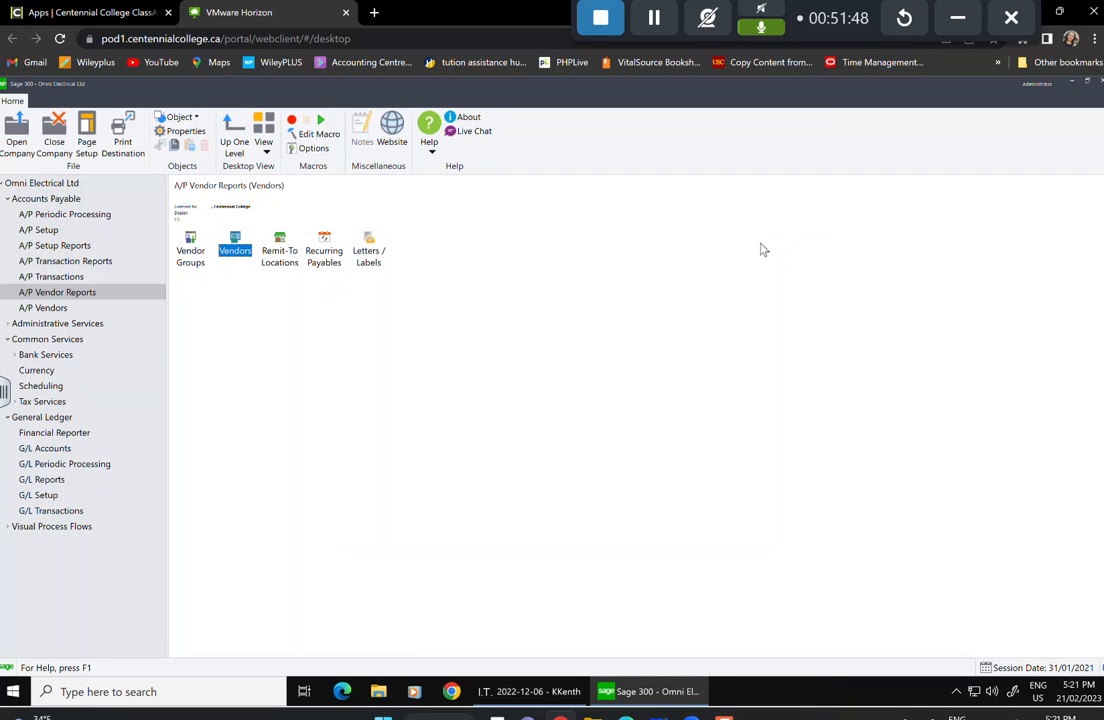
{"action": "left_click", "coordinate": [280, 255]}
Print-preview the Remit-To Locations report for vendor 1000, then close the preview and report window.
{"action": "double_click", "coordinate": [280, 255]}
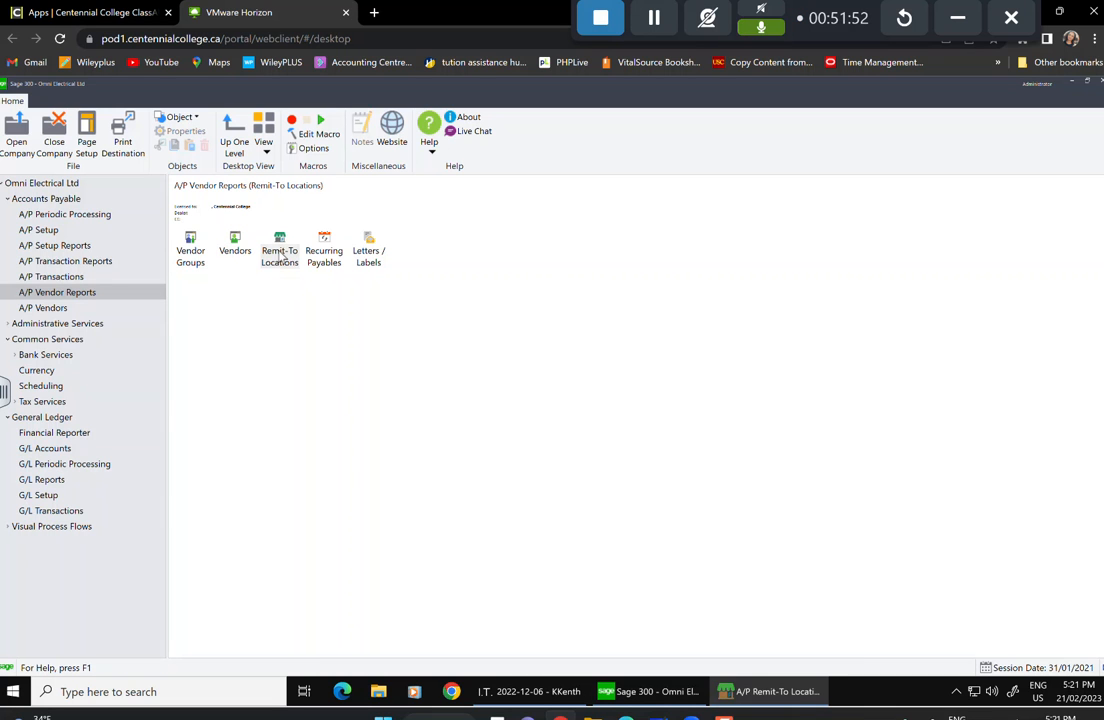
{"action": "left_click", "coordinate": [481, 454]}
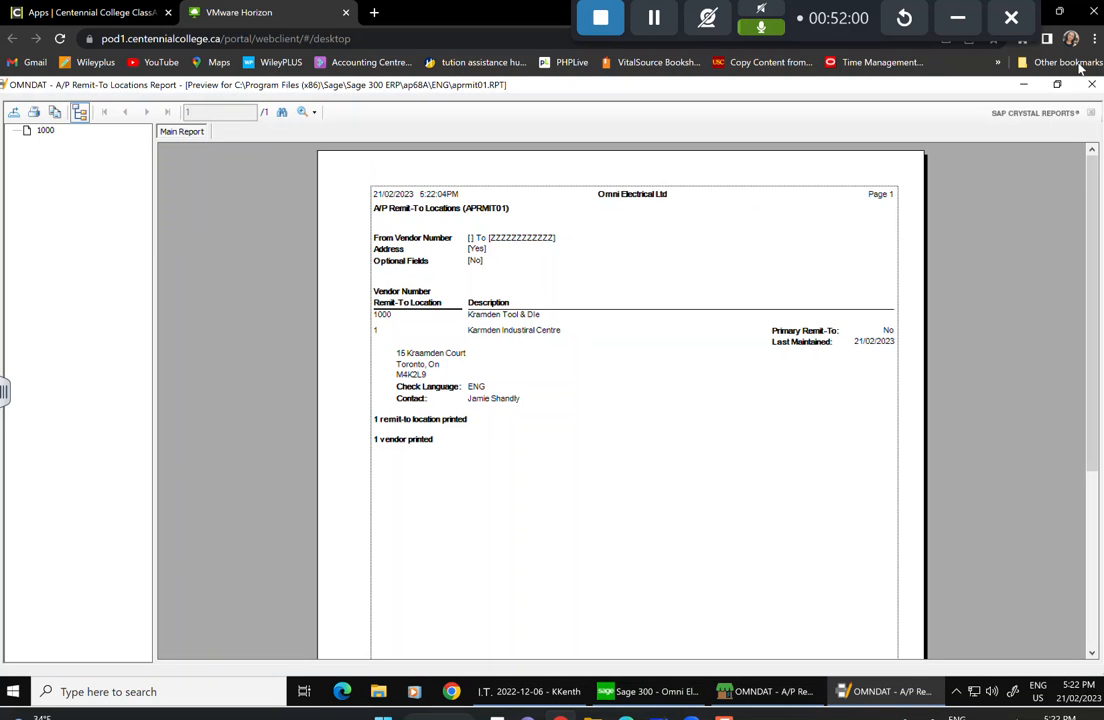
{"action": "left_click", "coordinate": [1091, 84]}
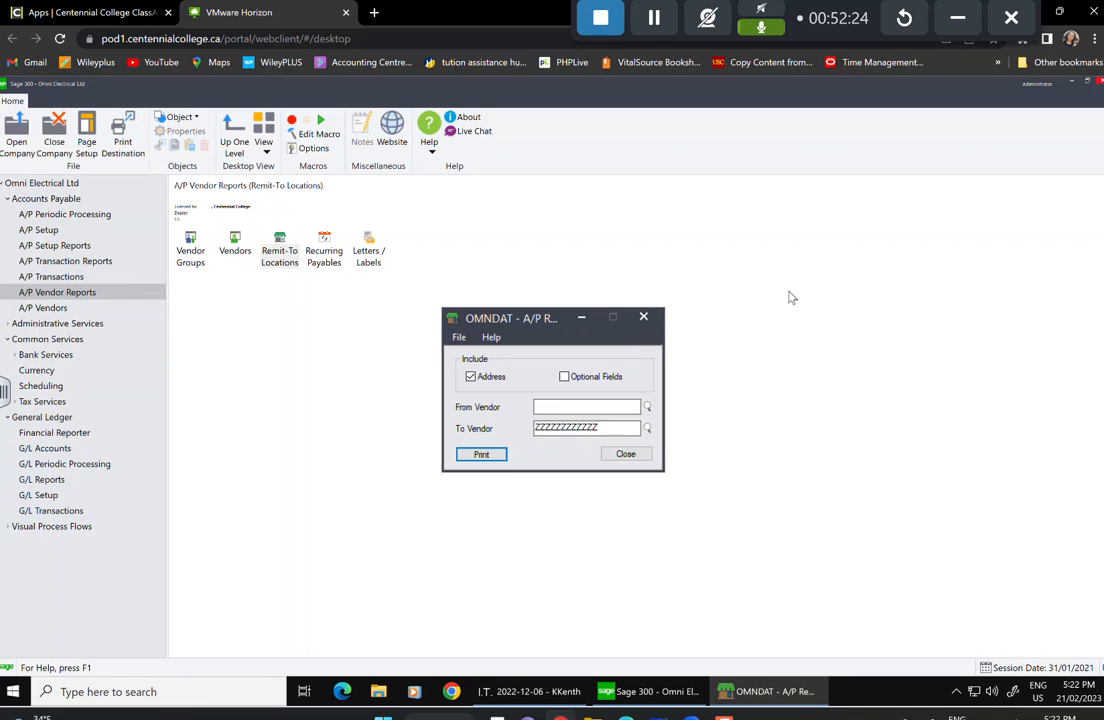
{"action": "left_click", "coordinate": [644, 456]}
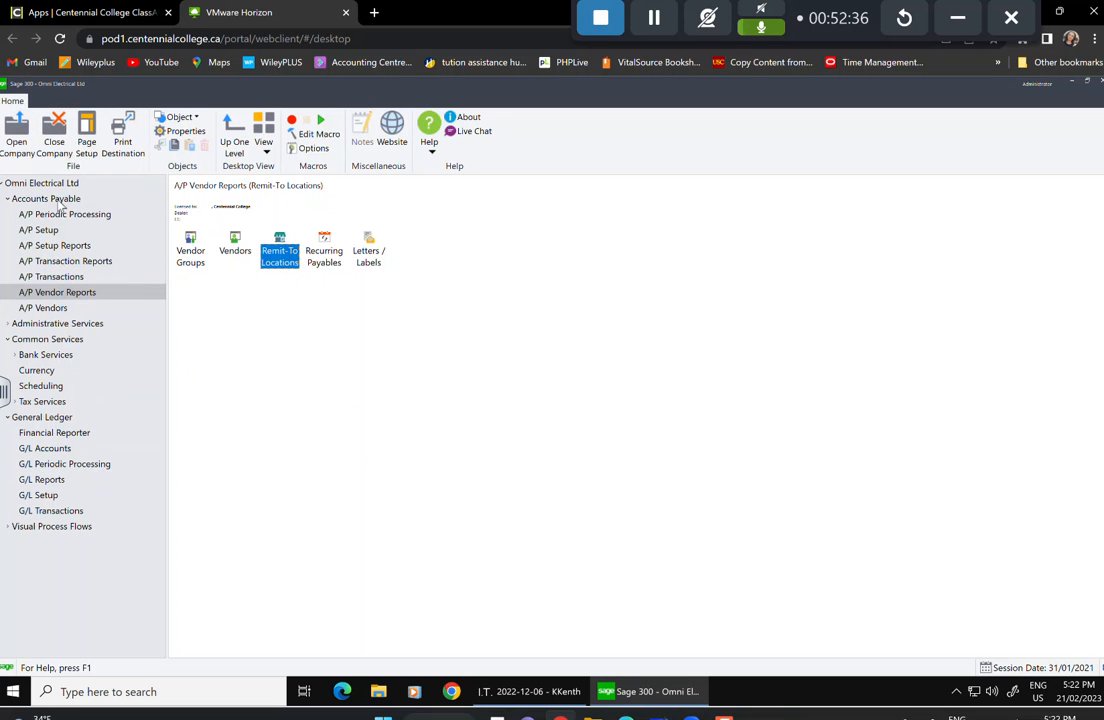
Collapse the Common Services, General Ledger and Accounts Payable branches and show Administrative Services.
{"action": "left_click", "coordinate": [60, 341]}
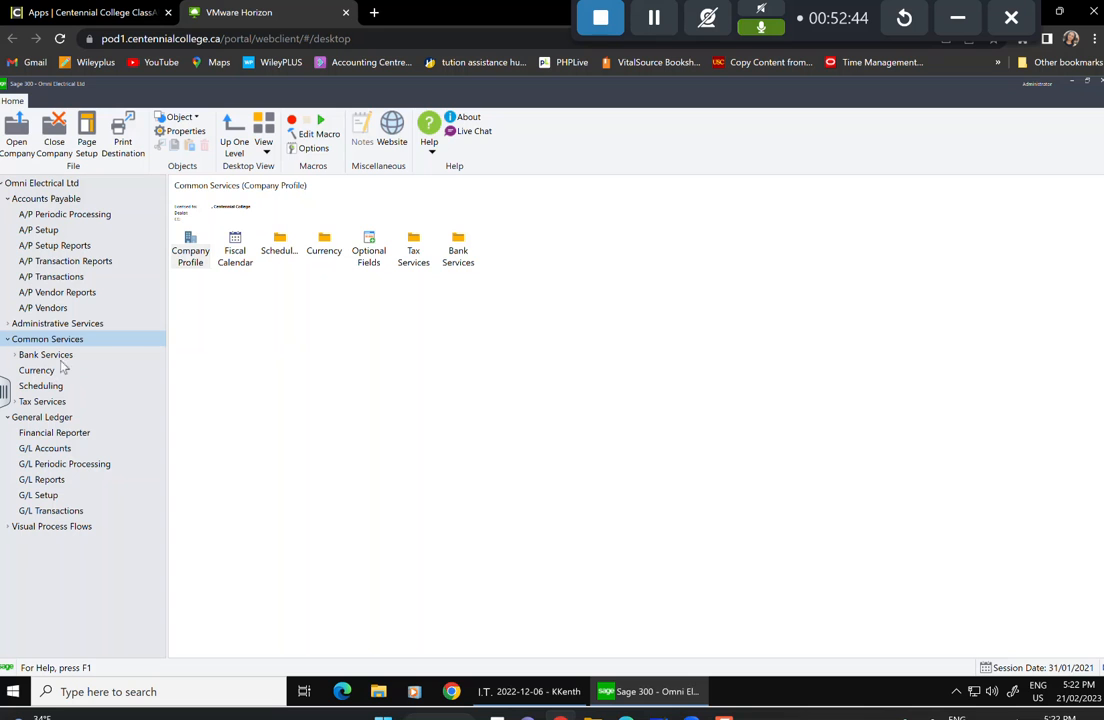
{"action": "left_click", "coordinate": [70, 325]}
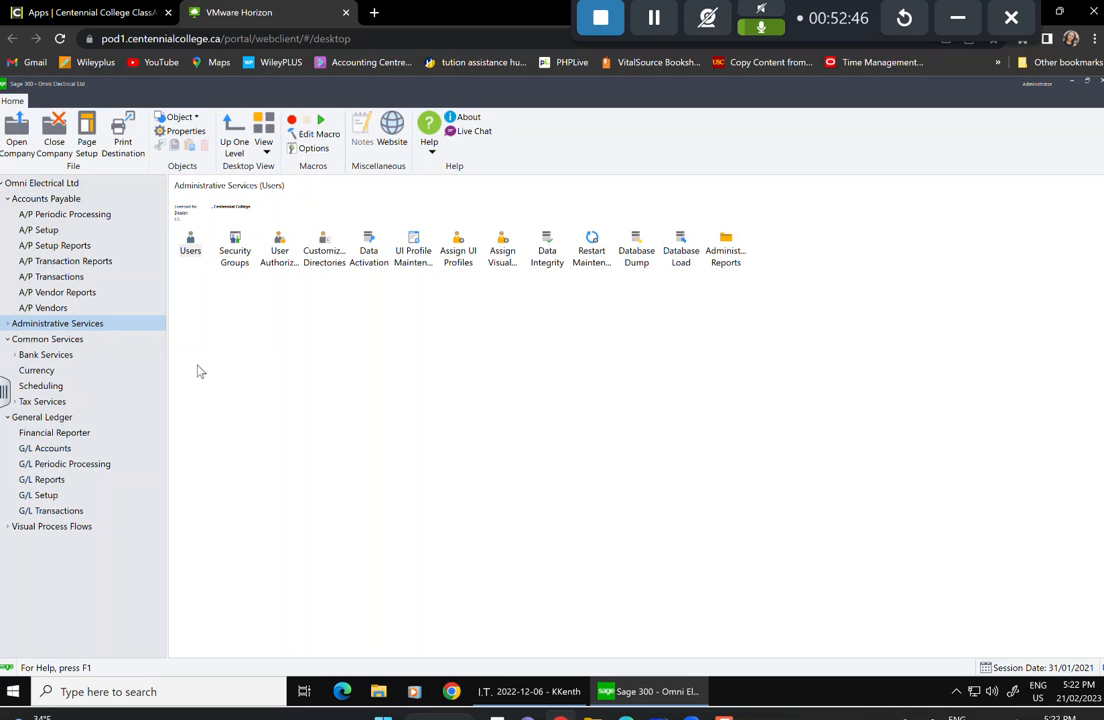
{"action": "left_click", "coordinate": [6, 342]}
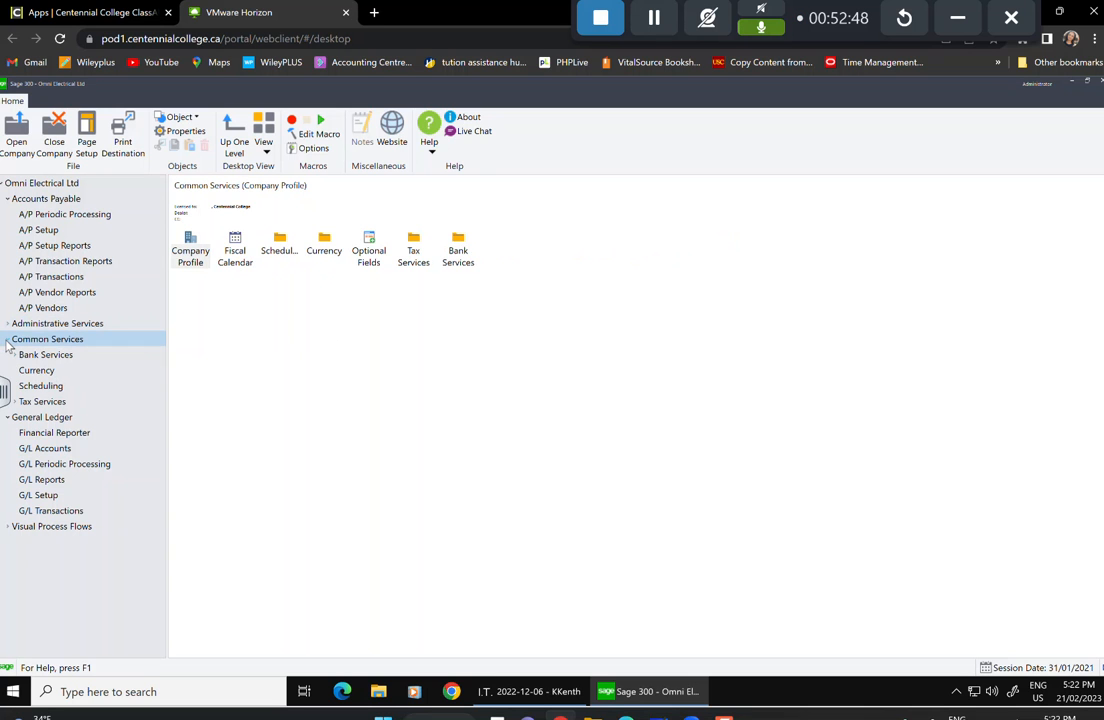
{"action": "left_click", "coordinate": [7, 341]}
{"action": "left_click", "coordinate": [7, 356]}
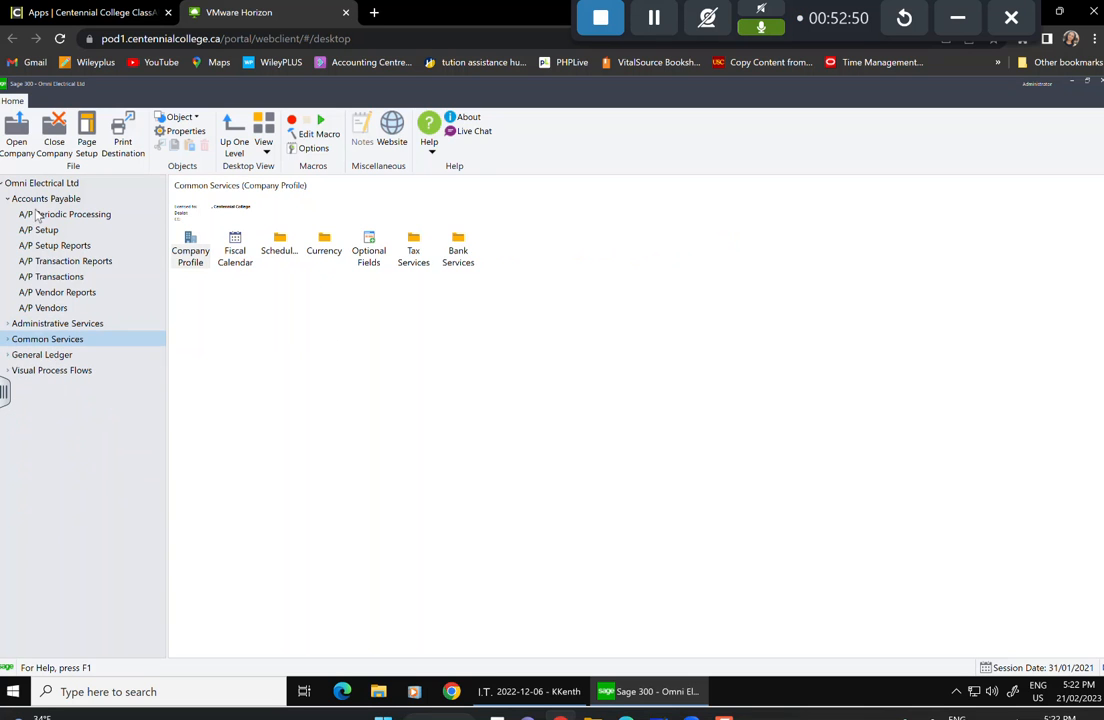
{"action": "left_click", "coordinate": [7, 199]}
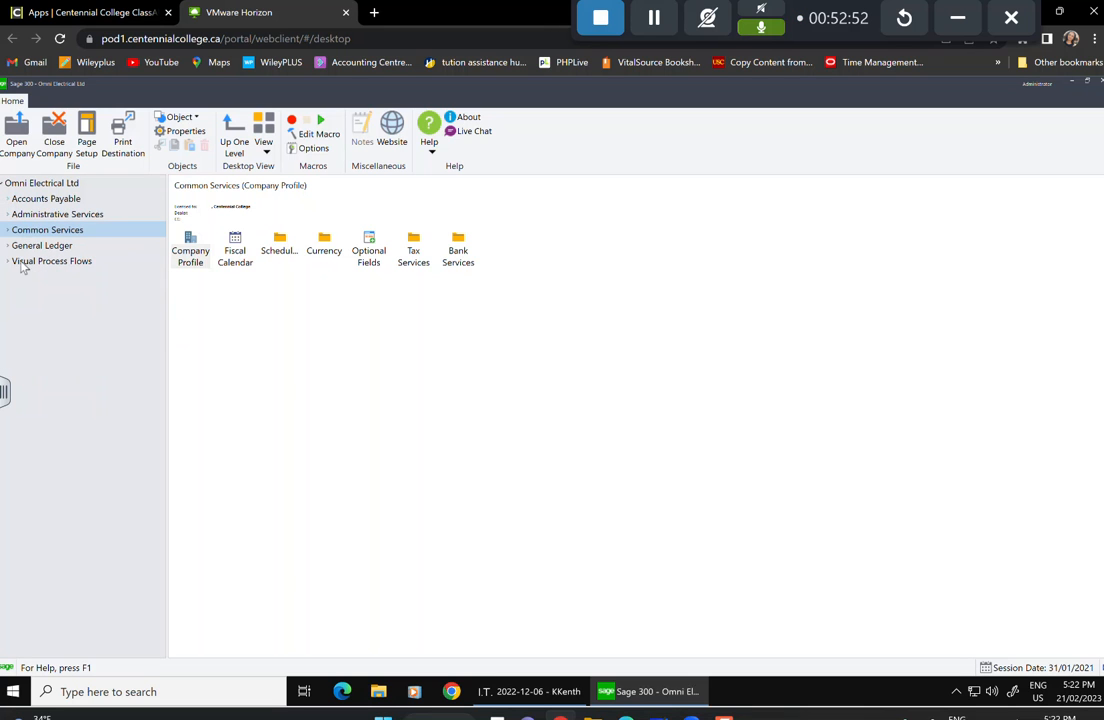
{"action": "left_click", "coordinate": [45, 216]}
Open Database Dump for OMNDAT and set its dataset directory to the Desktop.
{"action": "left_click", "coordinate": [636, 250]}
{"action": "double_click", "coordinate": [636, 250]}
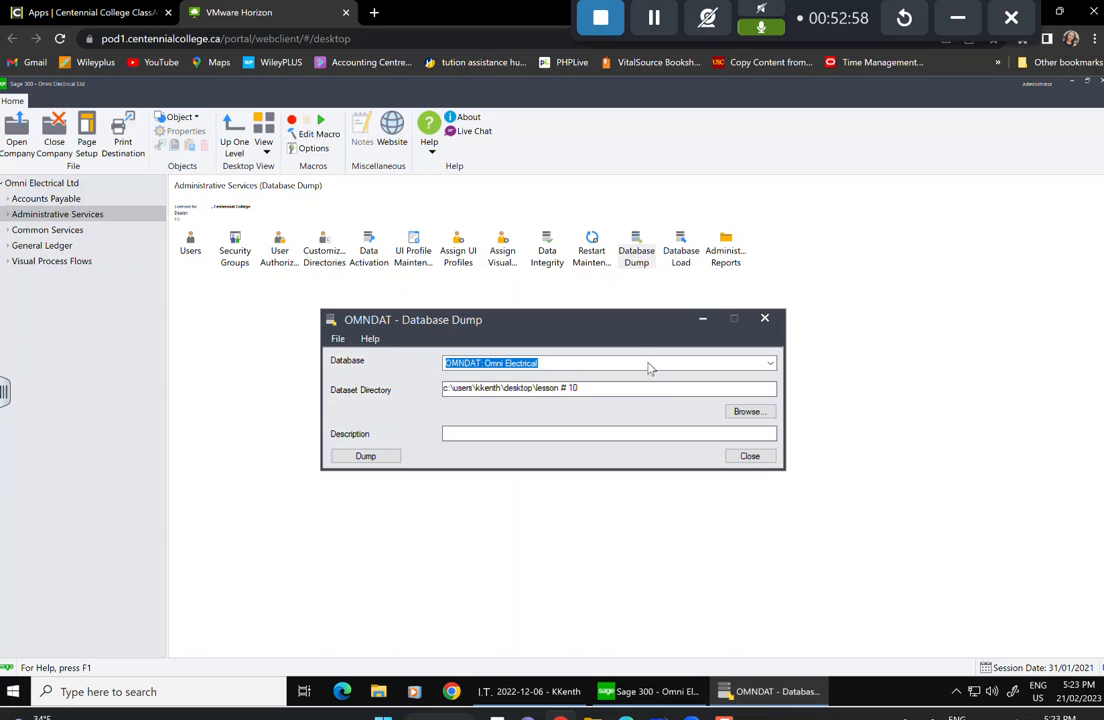
{"action": "left_click", "coordinate": [745, 411]}
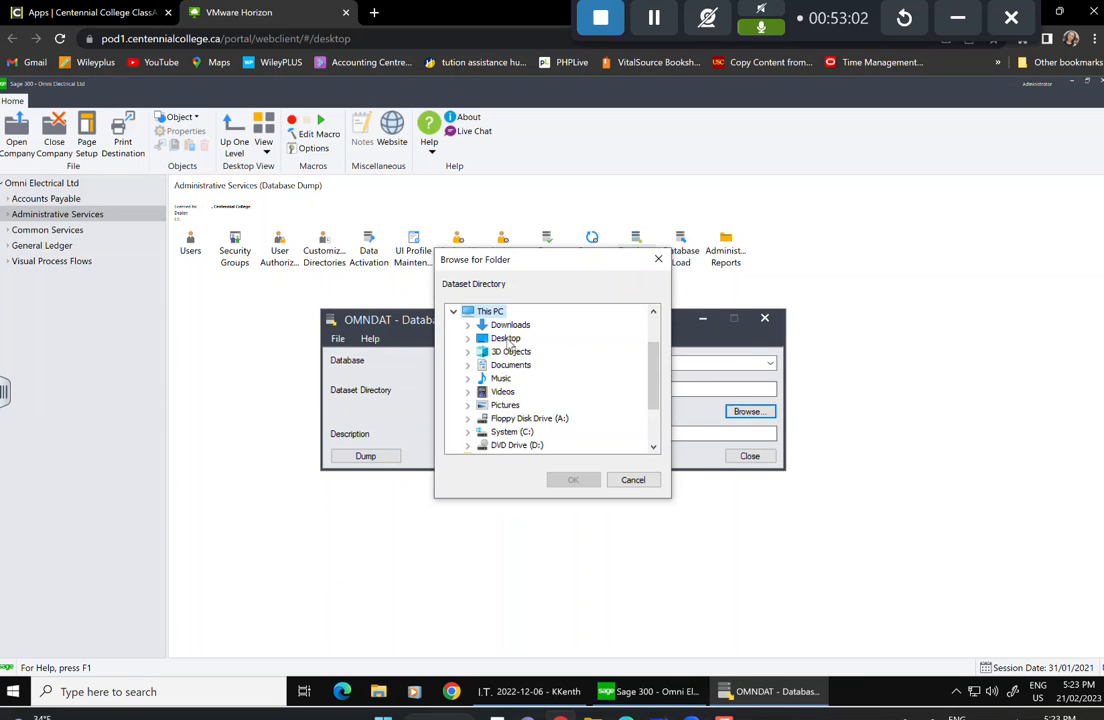
{"action": "left_click", "coordinate": [505, 338]}
{"action": "left_click", "coordinate": [575, 482]}
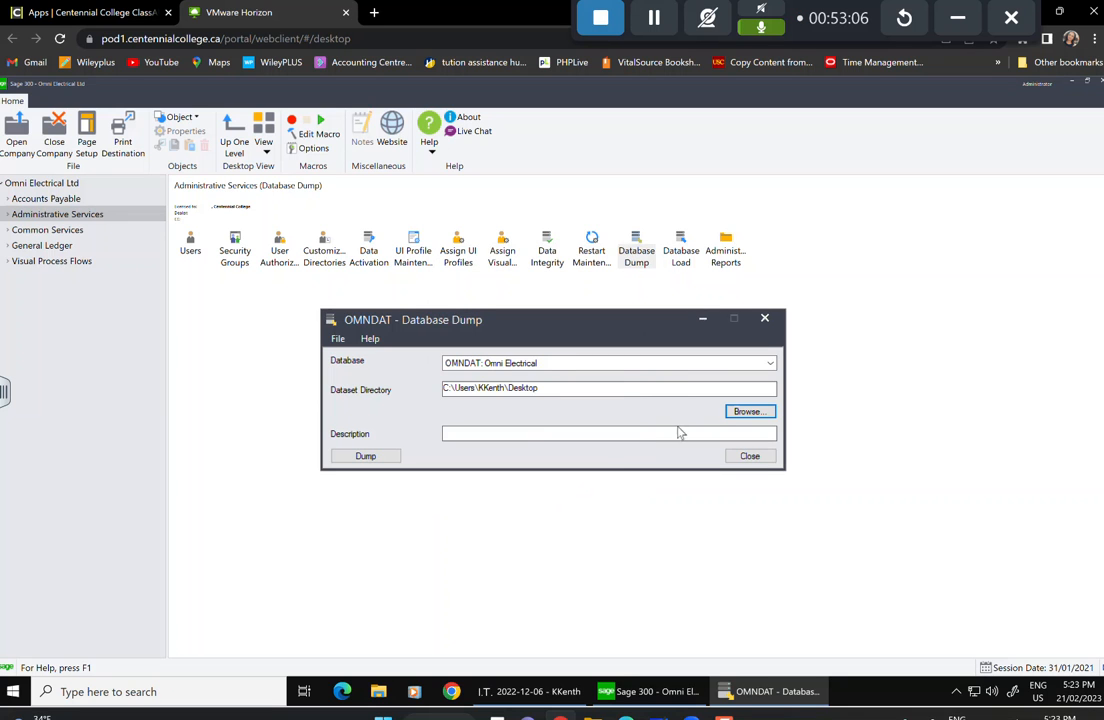
{"action": "left_click", "coordinate": [745, 414]}
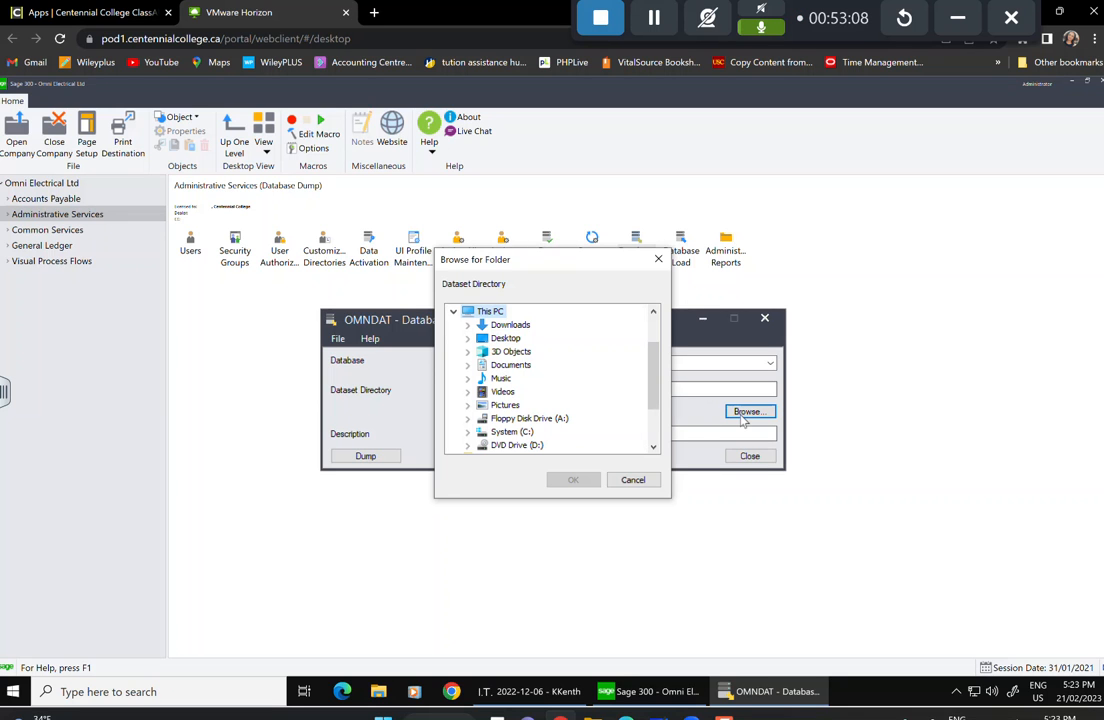
{"action": "left_click", "coordinate": [508, 339]}
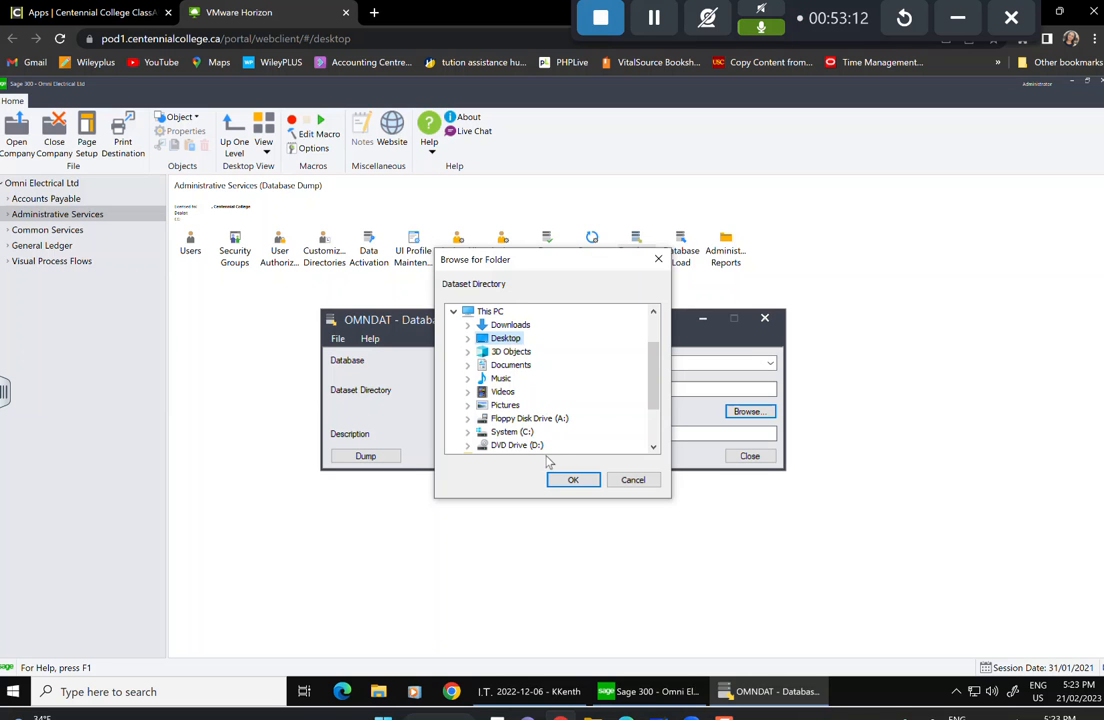
{"action": "double_click", "coordinate": [507, 341]}
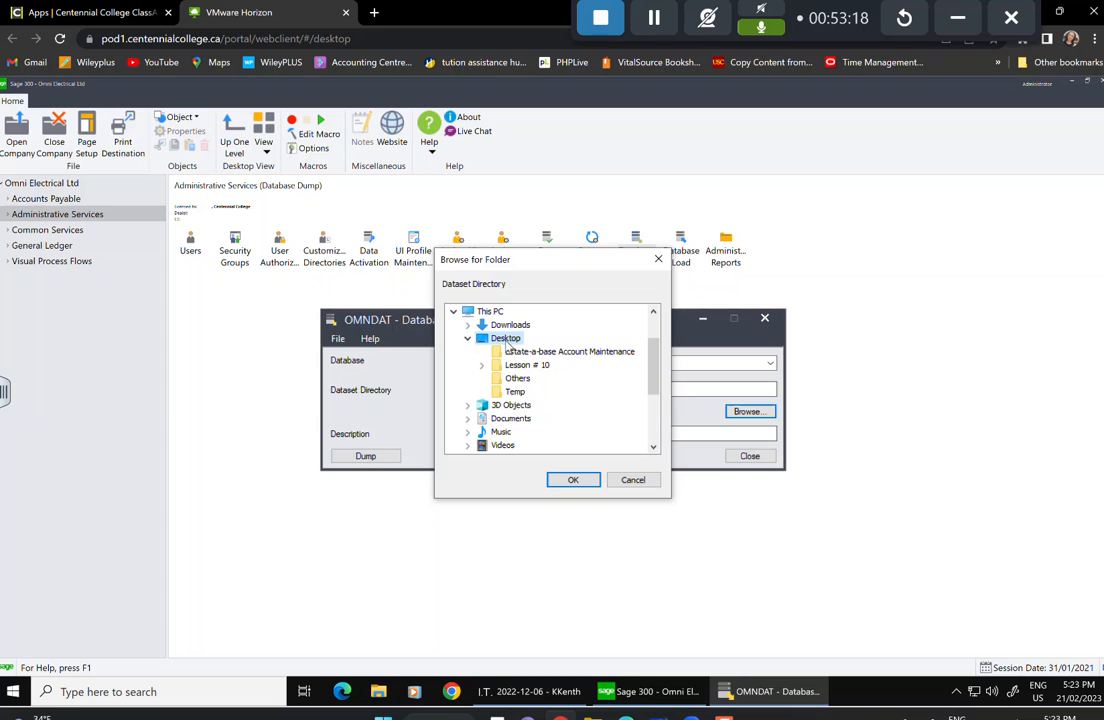
{"action": "left_click", "coordinate": [573, 480]}
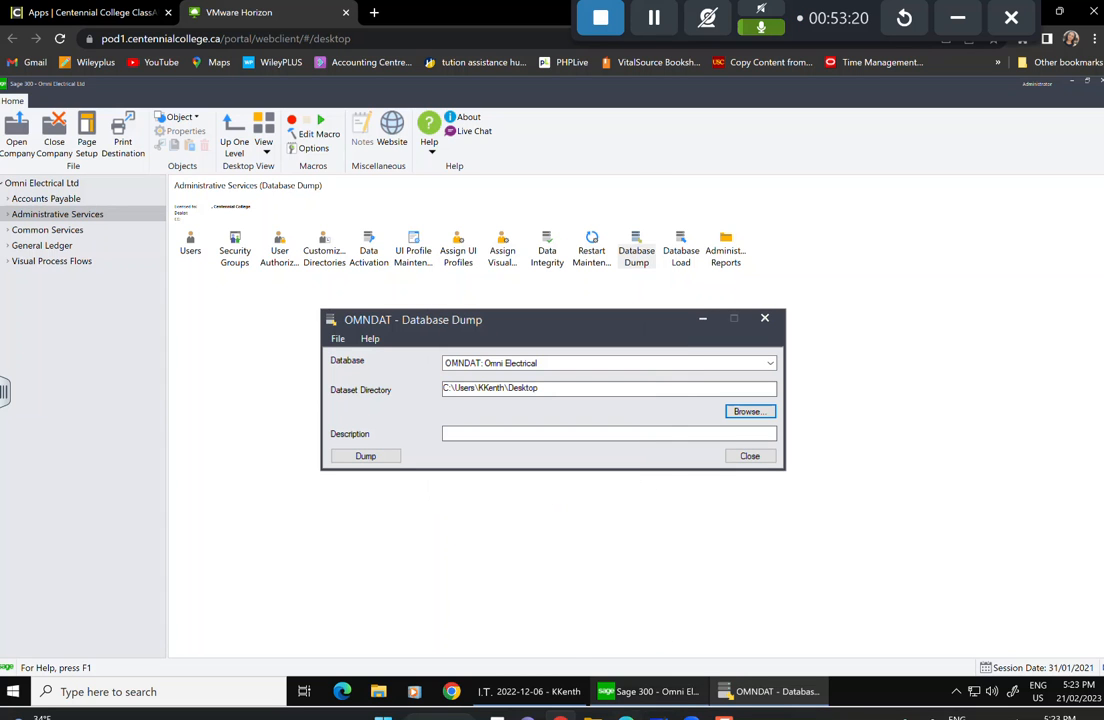
Create a 'Lesson #11' folder on the Desktop in File Explorer, then close Explorer.
{"action": "left_click", "coordinate": [378, 691]}
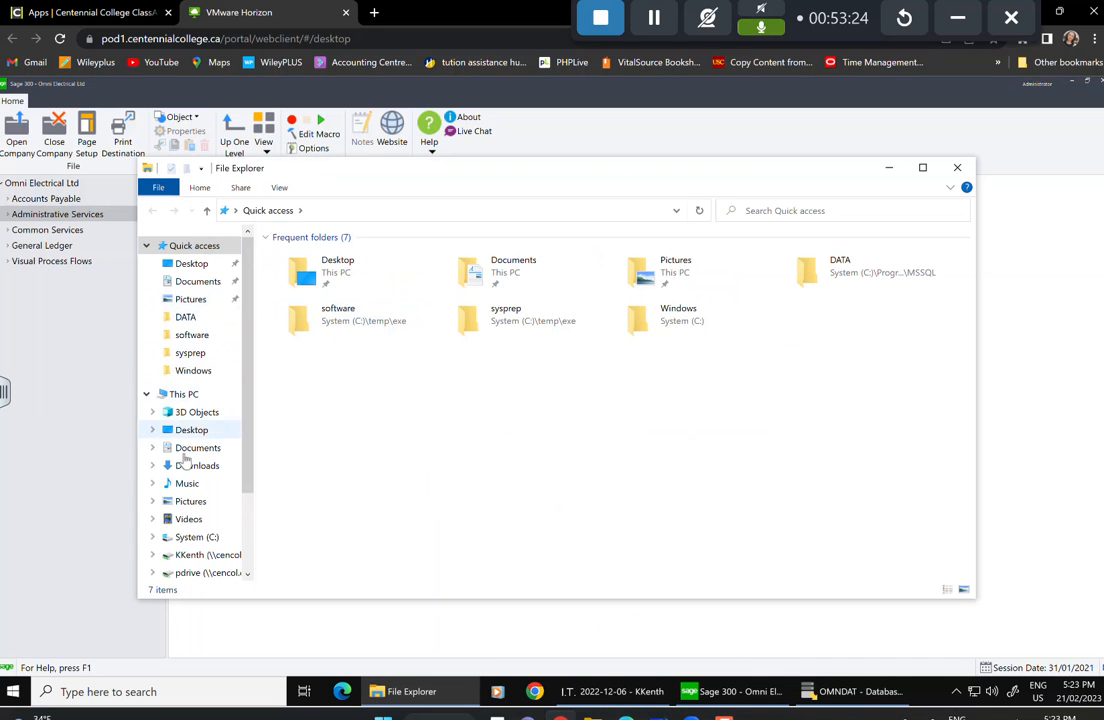
{"action": "left_click", "coordinate": [190, 429]}
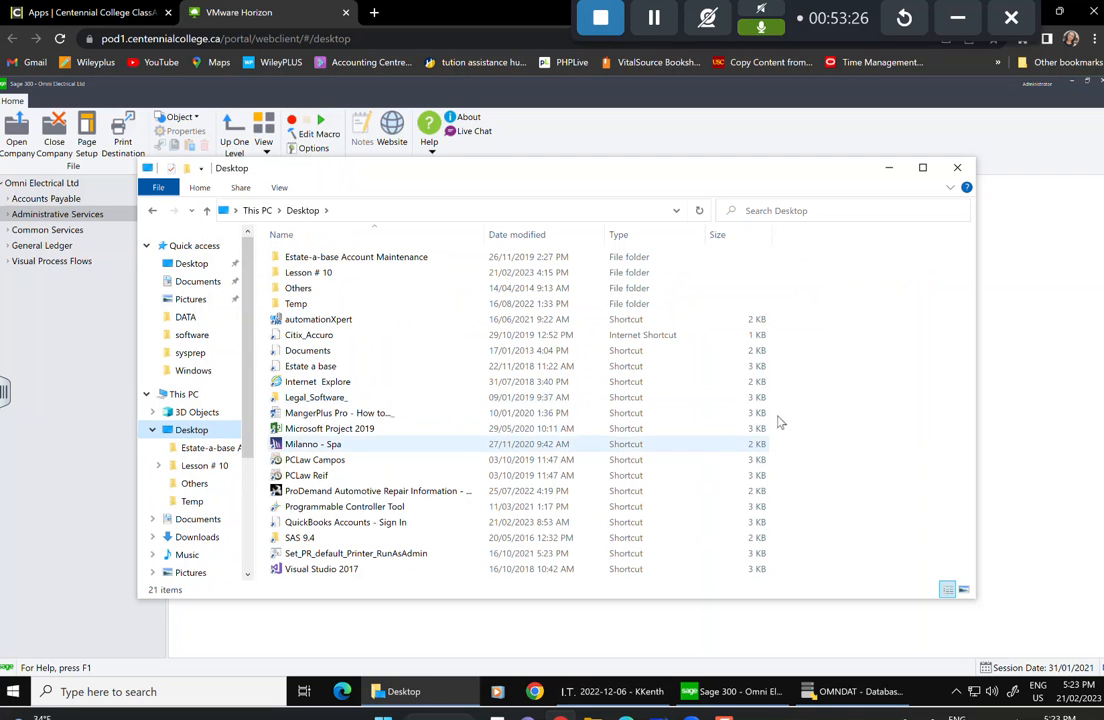
{"action": "right_click", "coordinate": [849, 390]}
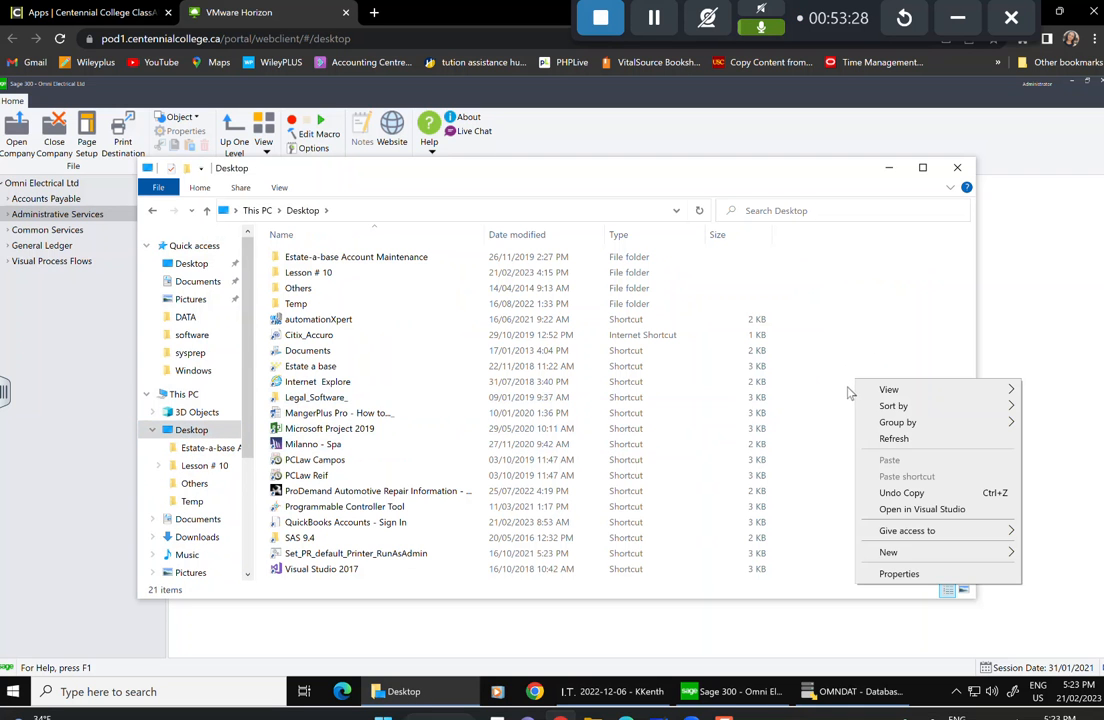
{"action": "mouse_move", "coordinate": [895, 563]}
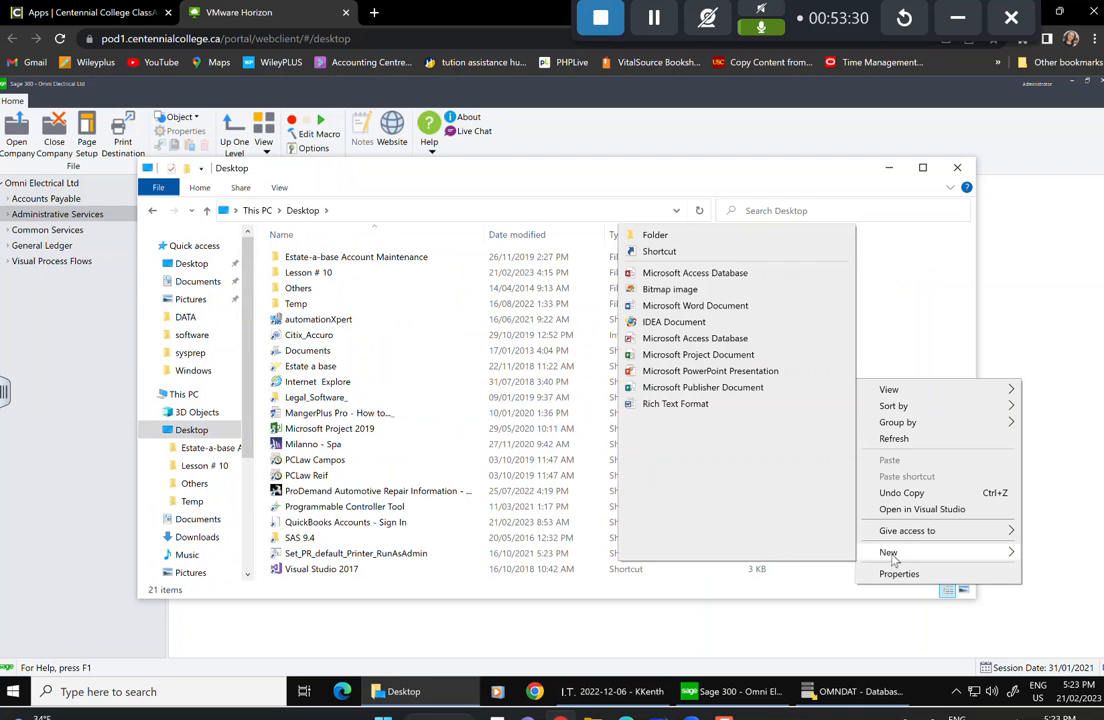
{"action": "left_click", "coordinate": [675, 238]}
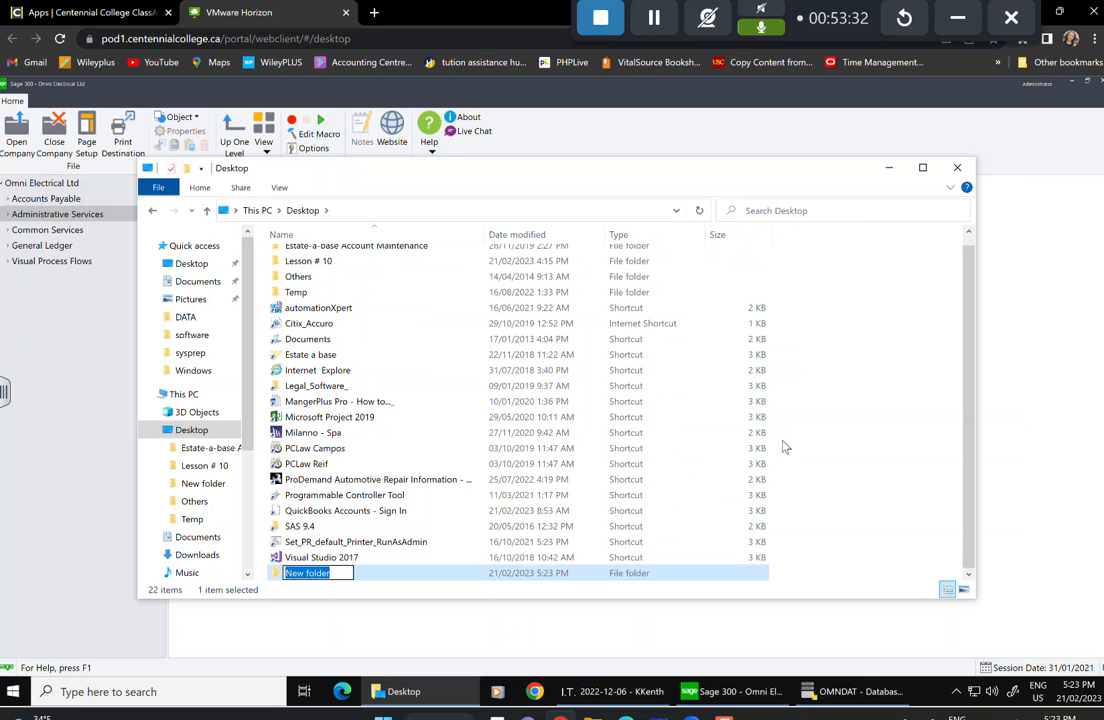
{"action": "type", "text": "Lesson "}
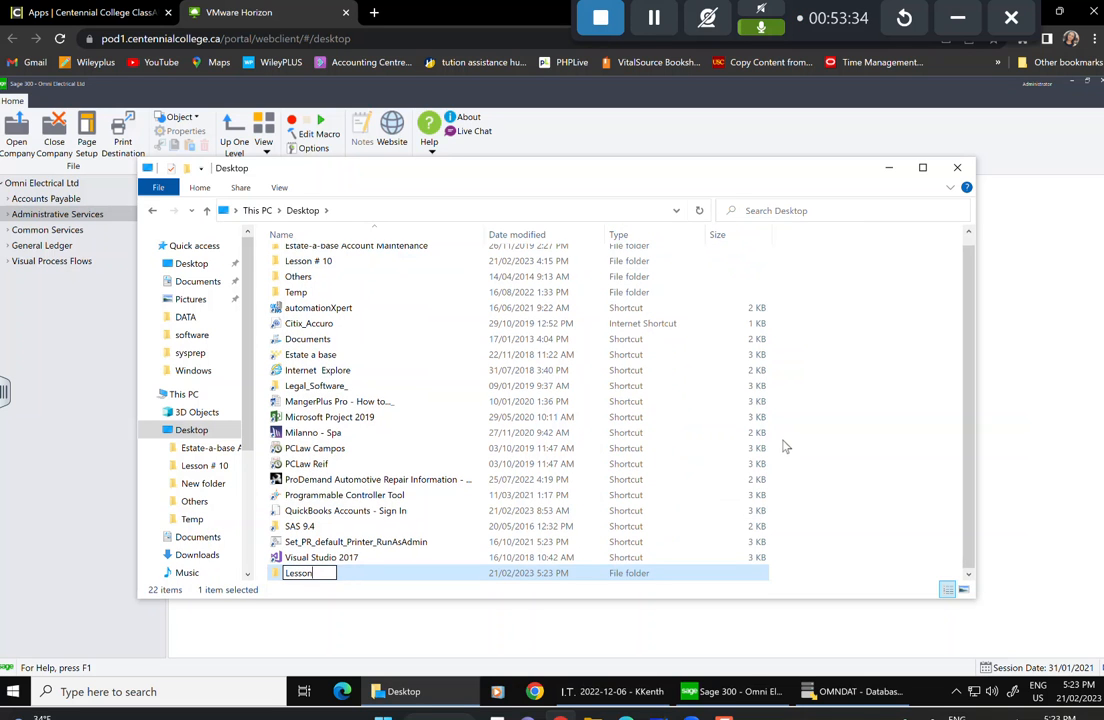
{"action": "type", "text": "#11"}
{"action": "left_click", "coordinate": [957, 167]}
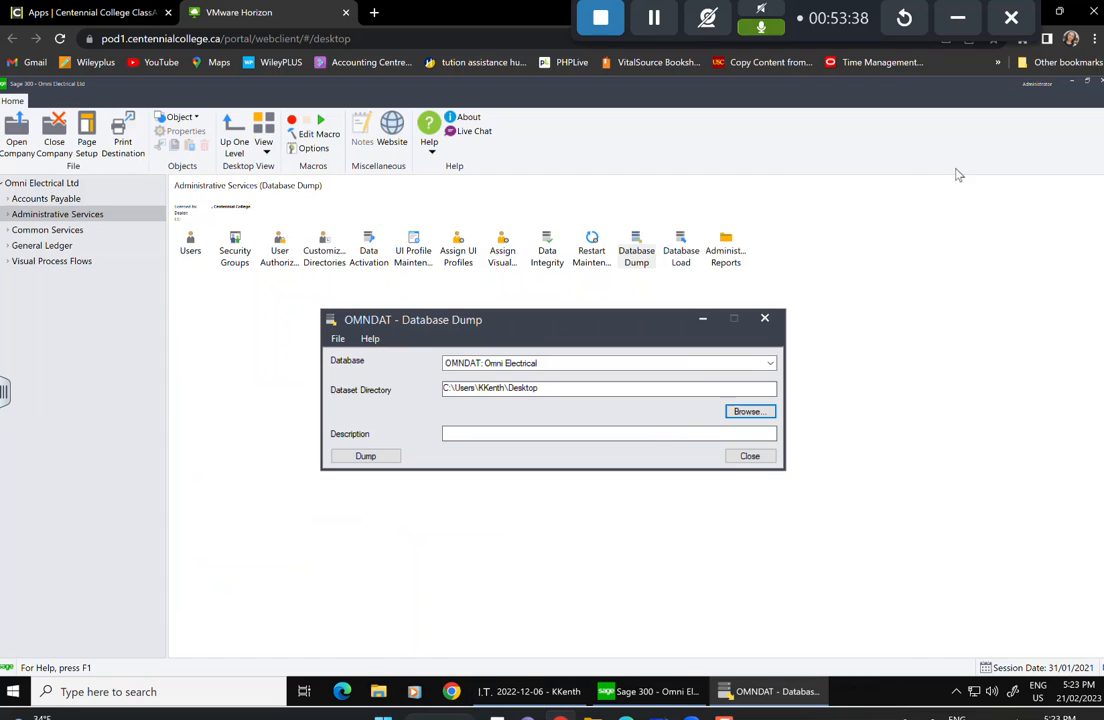
Look for the new folder under Desktop, then cancel, keeping Desktop as the OMNDAT dump directory.
{"action": "left_click", "coordinate": [748, 411]}
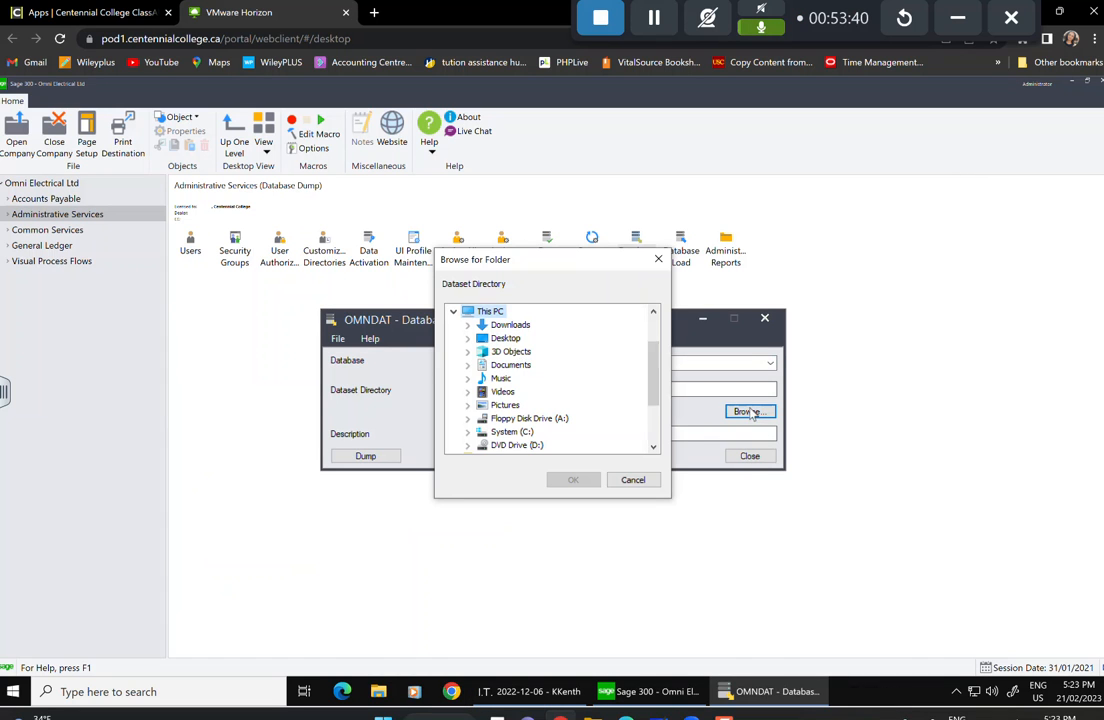
{"action": "double_click", "coordinate": [505, 338]}
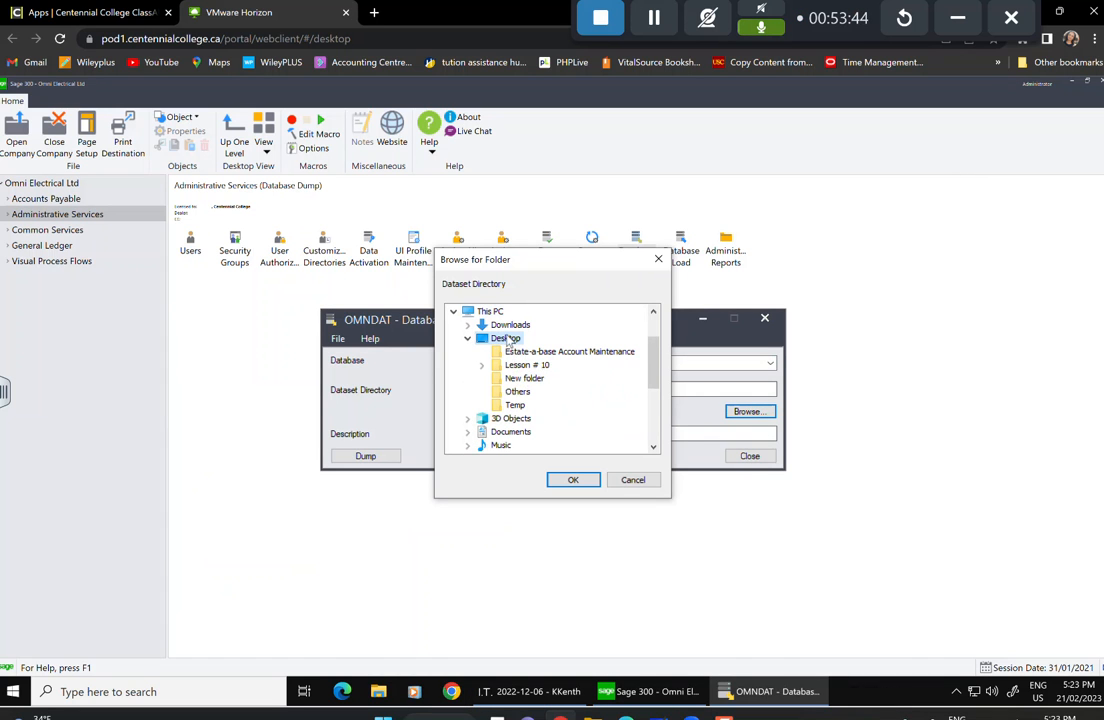
{"action": "scroll", "coordinate": [530, 378], "scroll_direction": "down", "scroll_amount": 3}
{"action": "scroll", "coordinate": [525, 372], "scroll_direction": "up", "scroll_amount": 3}
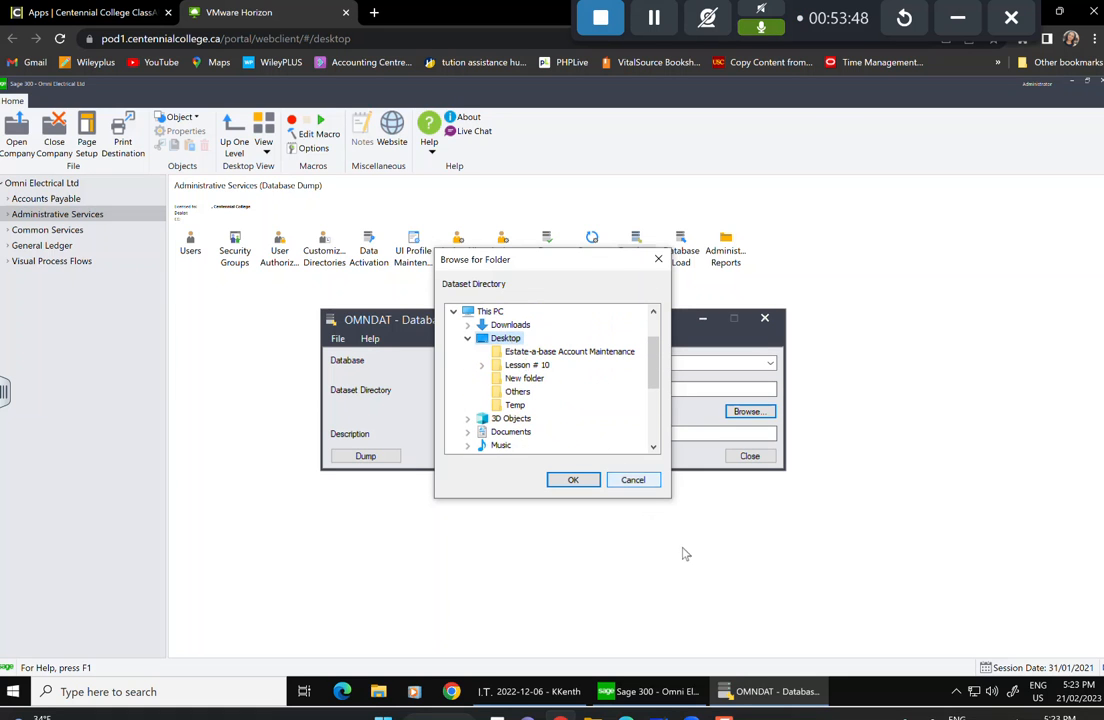
{"action": "left_click", "coordinate": [636, 480]}
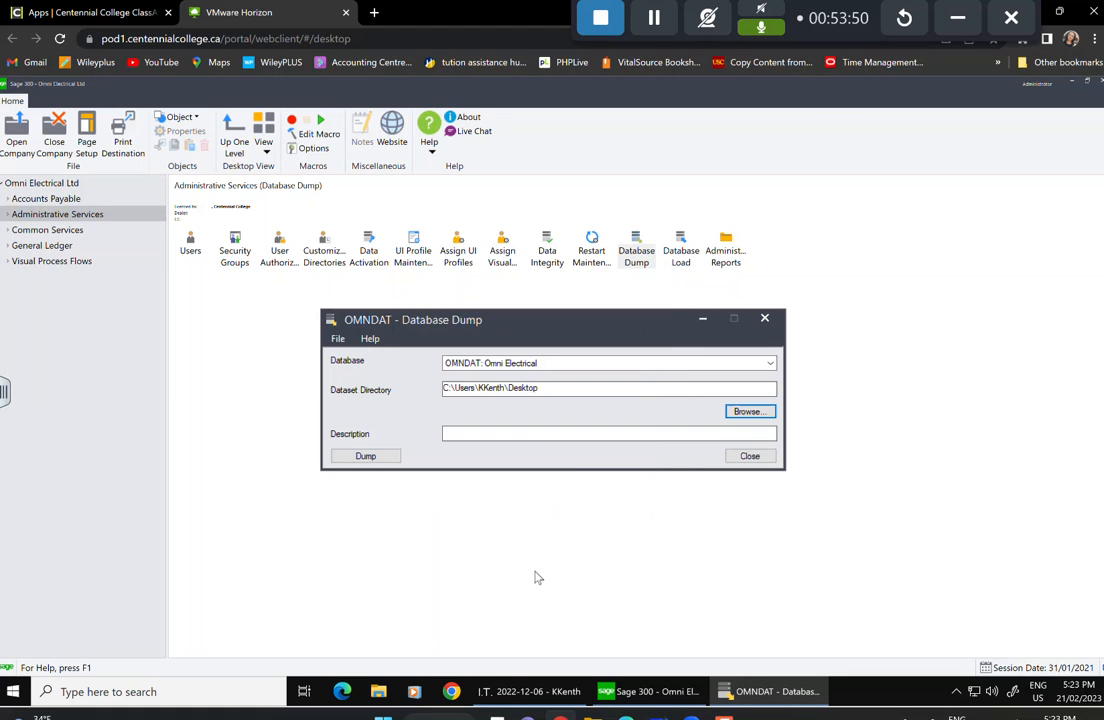
Add a new Desktop folder named 'Lesson # 11' via File Explorer, then close Explorer.
{"action": "left_click", "coordinate": [378, 691]}
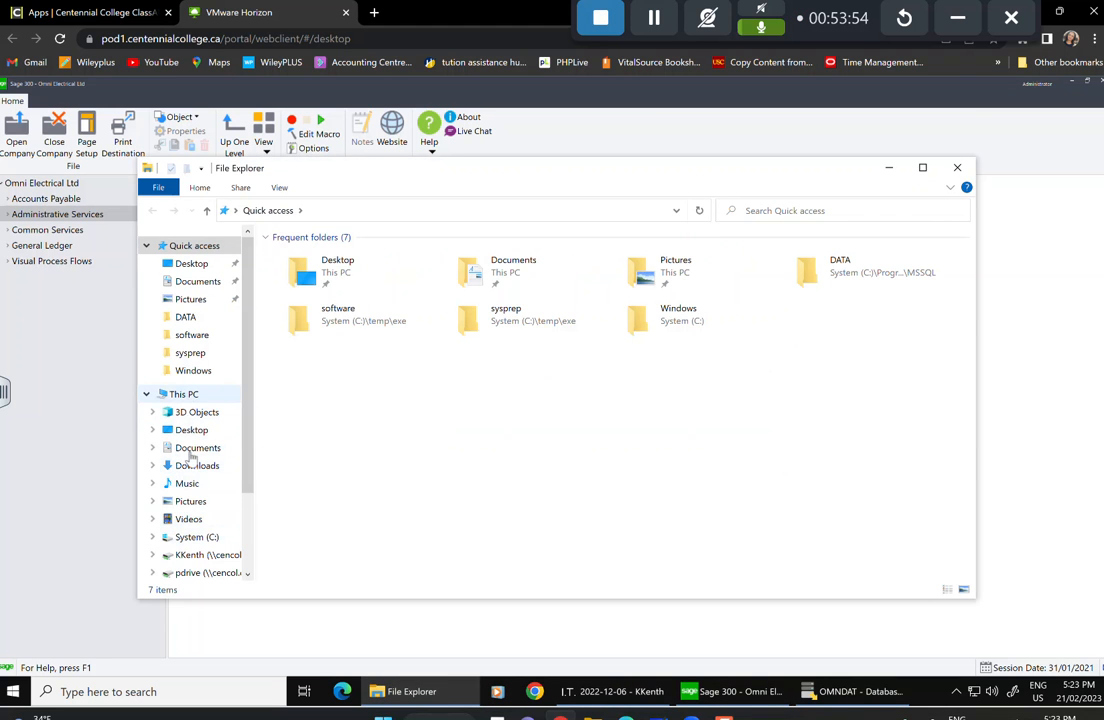
{"action": "left_click", "coordinate": [188, 429]}
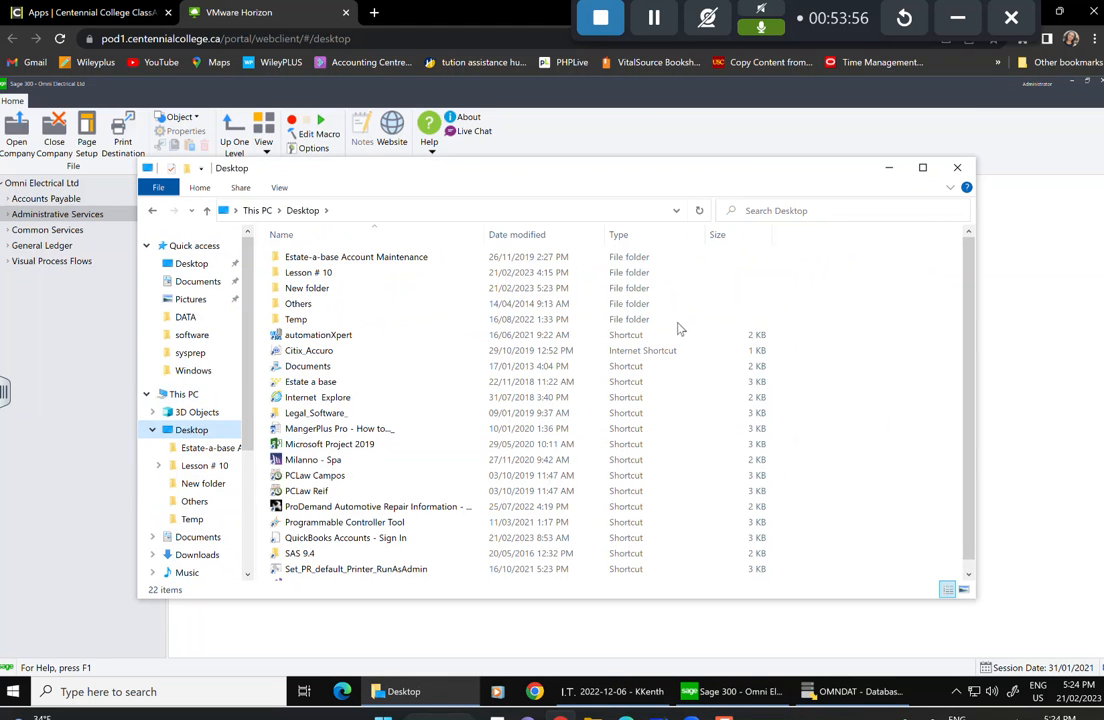
{"action": "scroll", "coordinate": [488, 322], "scroll_direction": "down", "scroll_amount": 1}
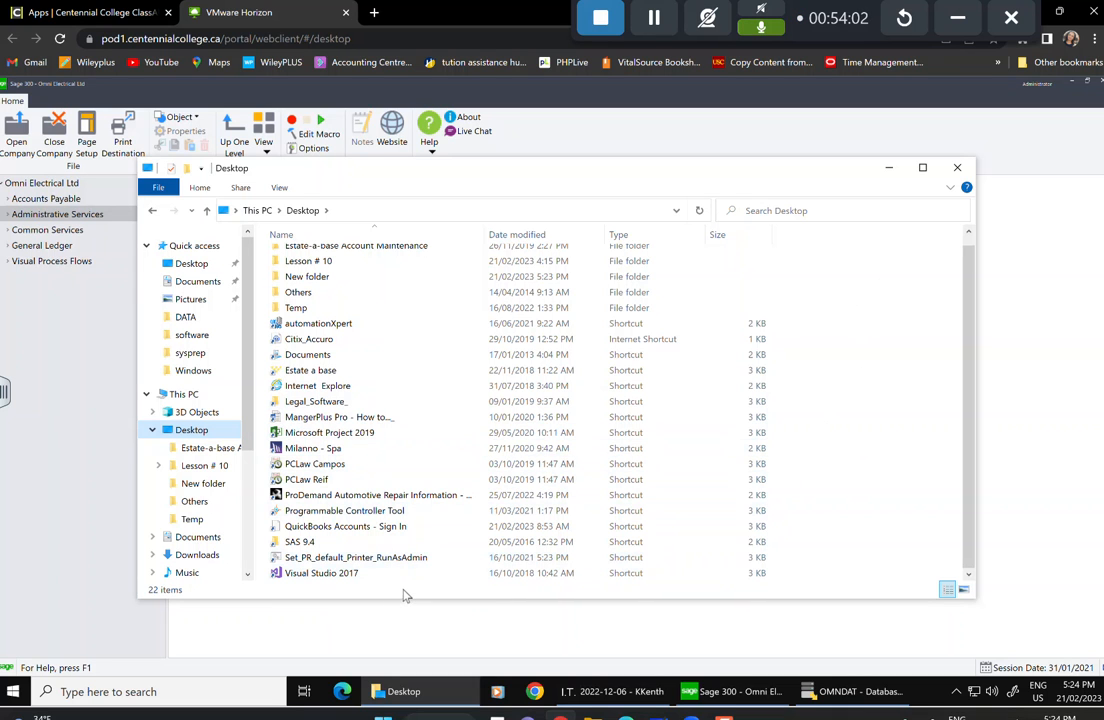
{"action": "right_click", "coordinate": [885, 455]}
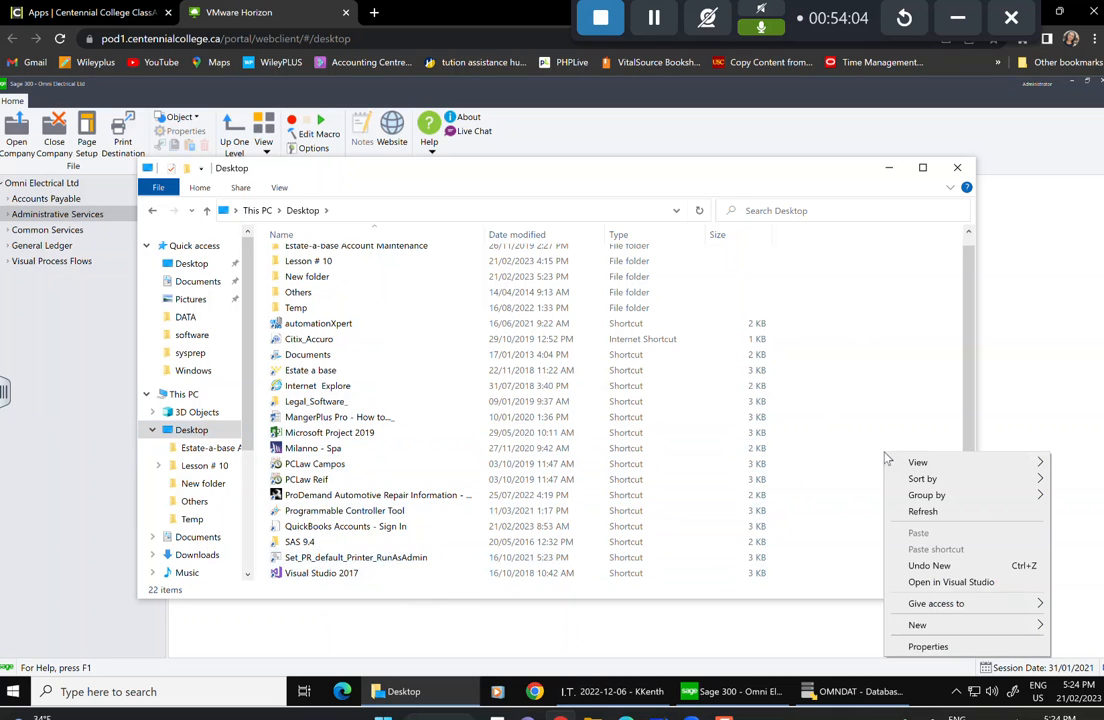
{"action": "mouse_move", "coordinate": [917, 624]}
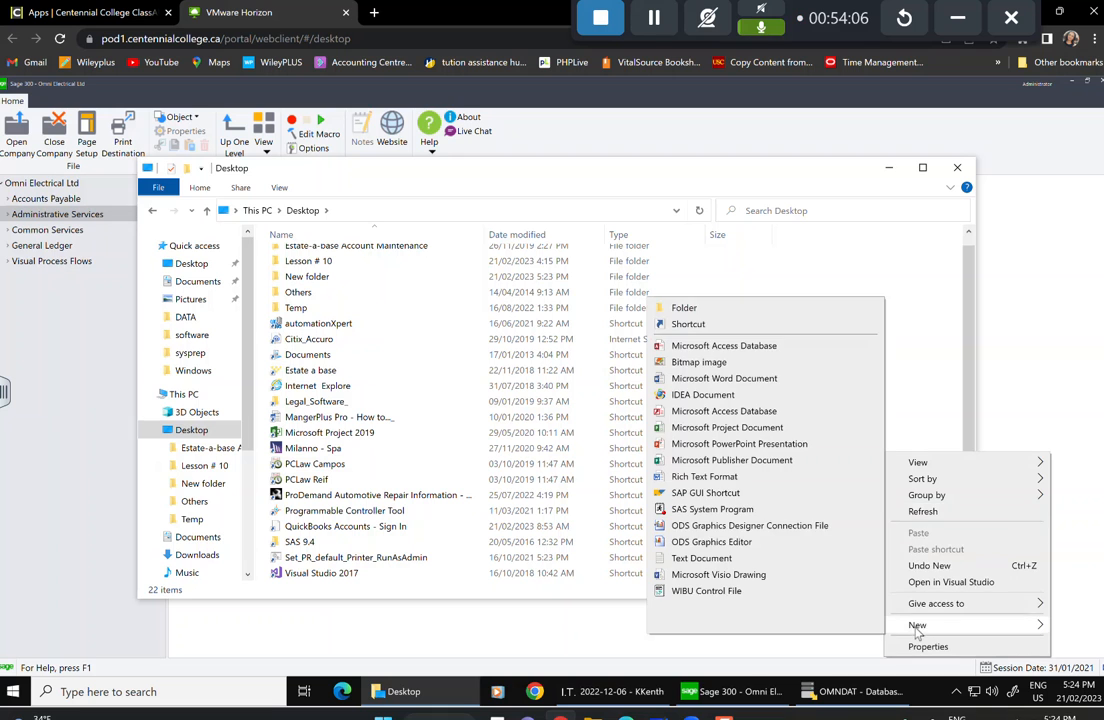
{"action": "left_click", "coordinate": [724, 307]}
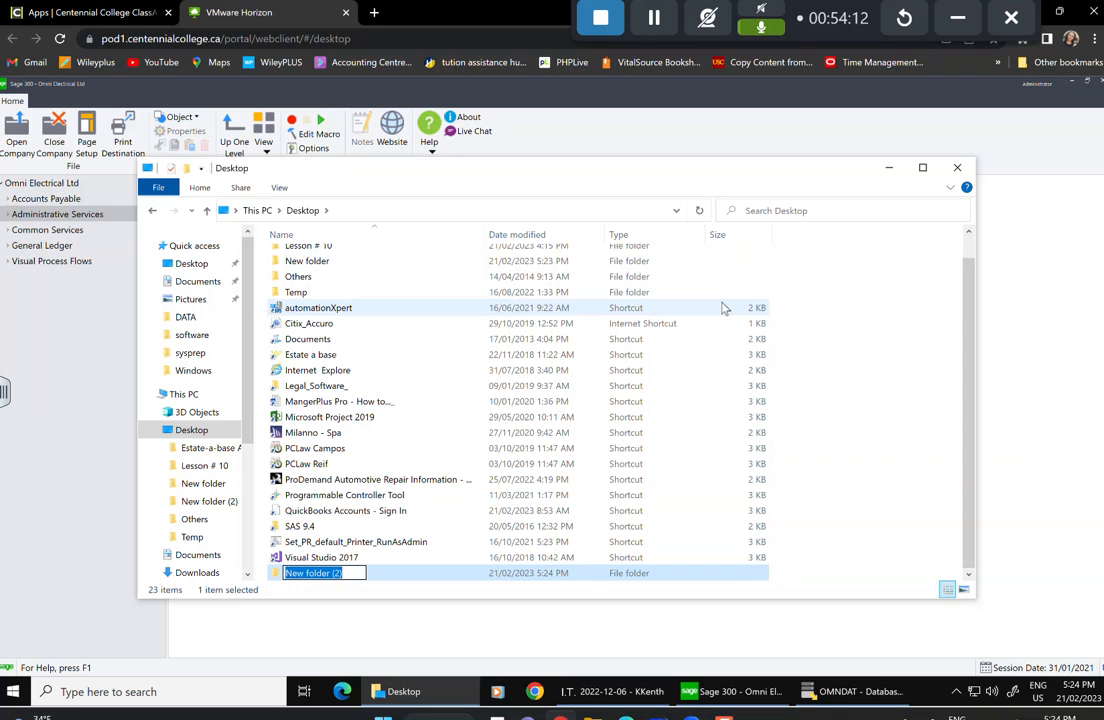
{"action": "type", "text": "Lesson # 11"}
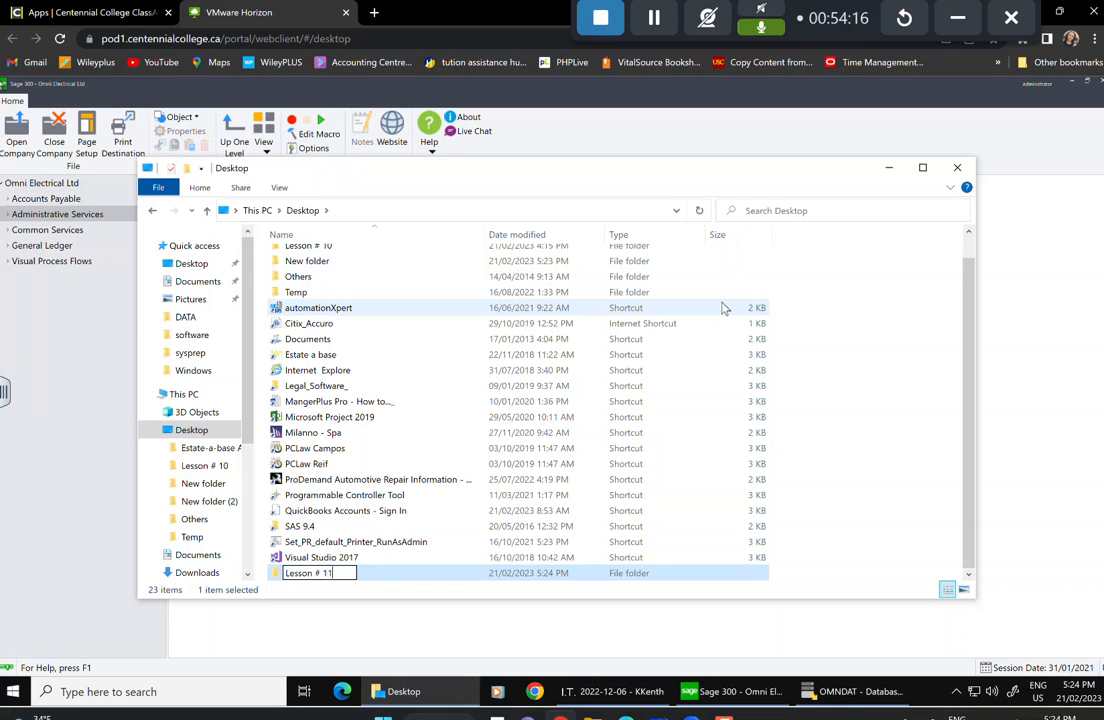
{"action": "left_click", "coordinate": [878, 560]}
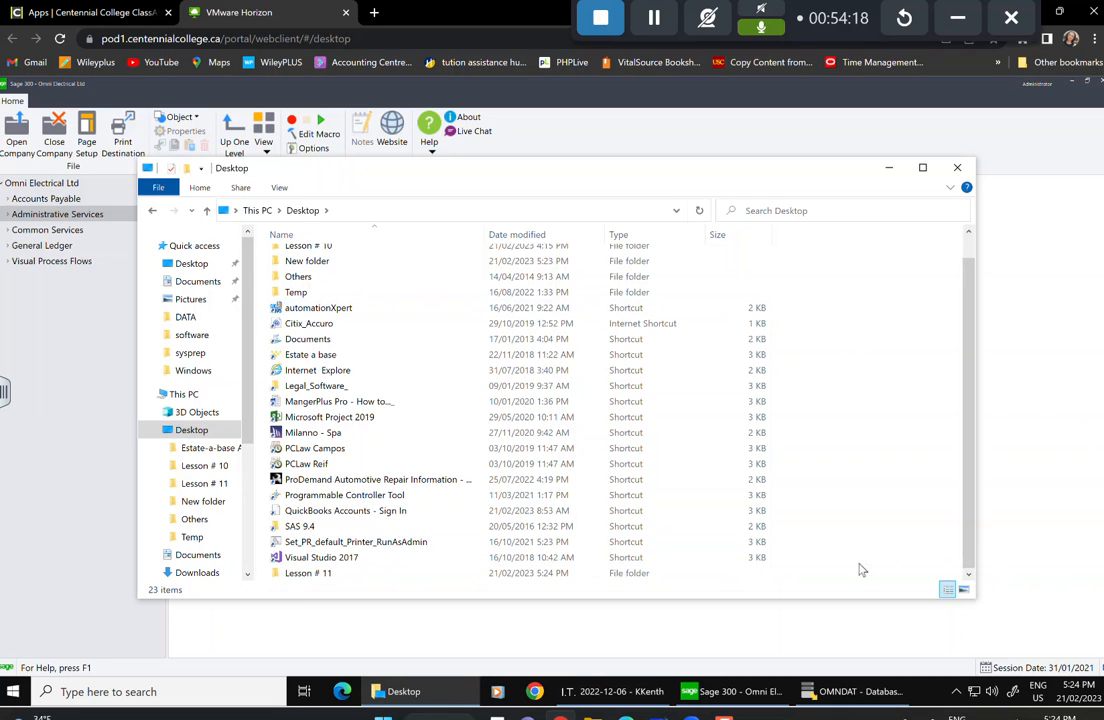
{"action": "left_click", "coordinate": [955, 168]}
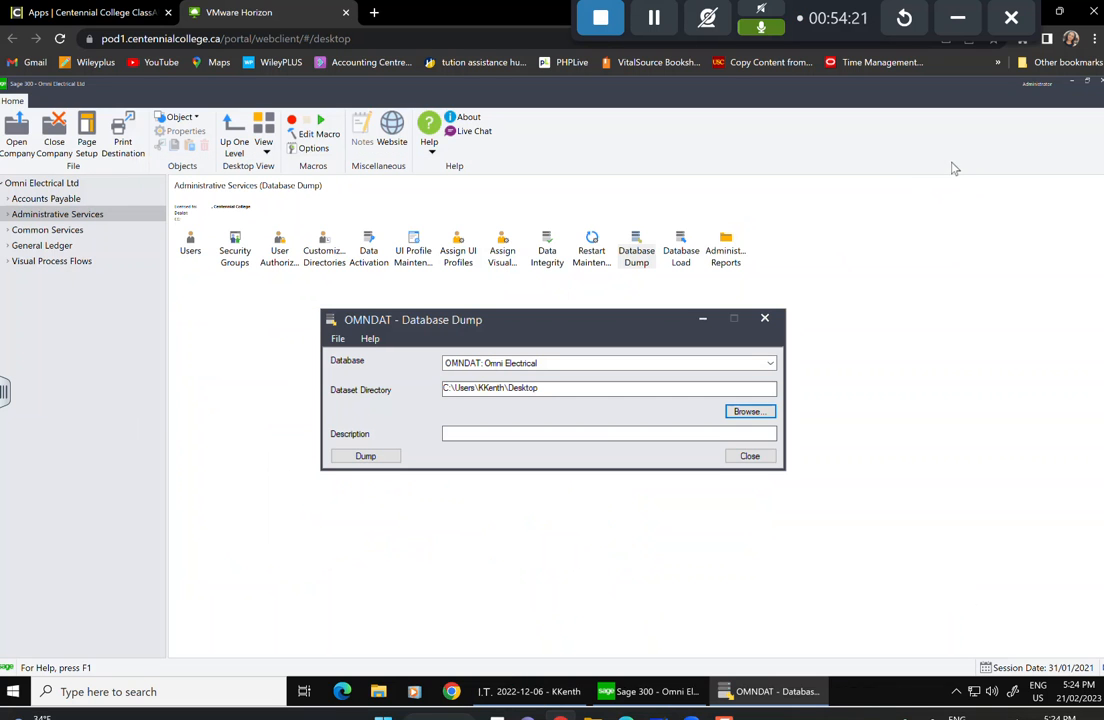
Set the dataset directory to Desktop's Lesson # 11 and dump OMNDAT (221 tables, 530268 bytes).
{"action": "left_click", "coordinate": [730, 412]}
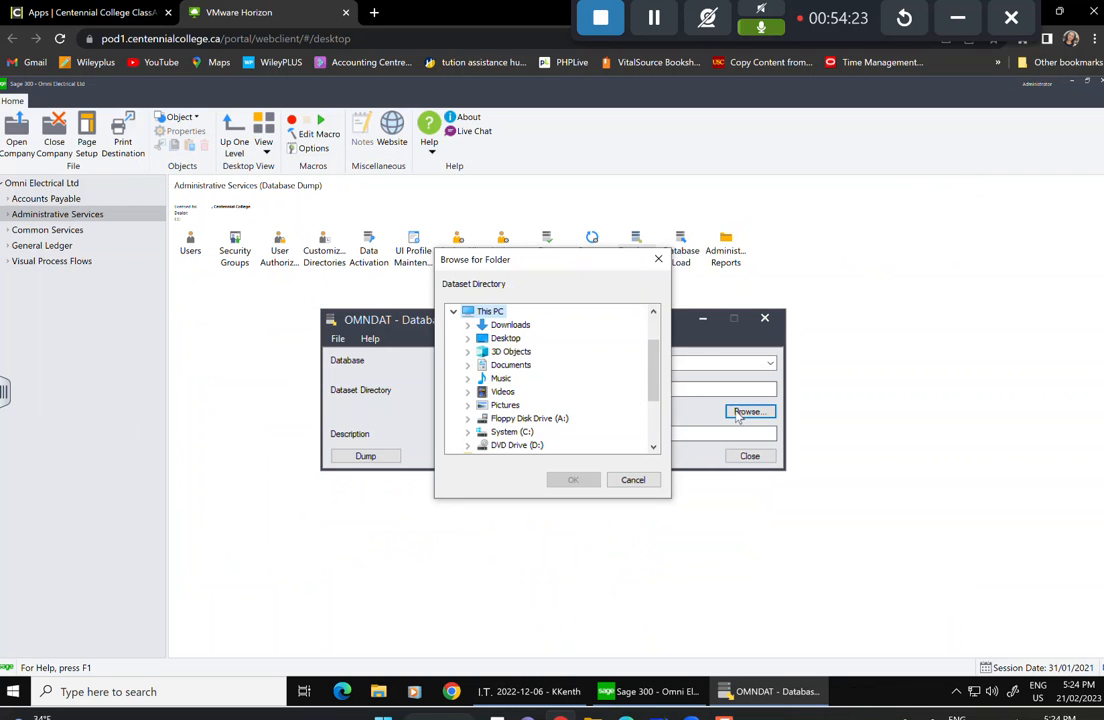
{"action": "left_click", "coordinate": [498, 343]}
{"action": "left_click", "coordinate": [525, 378]}
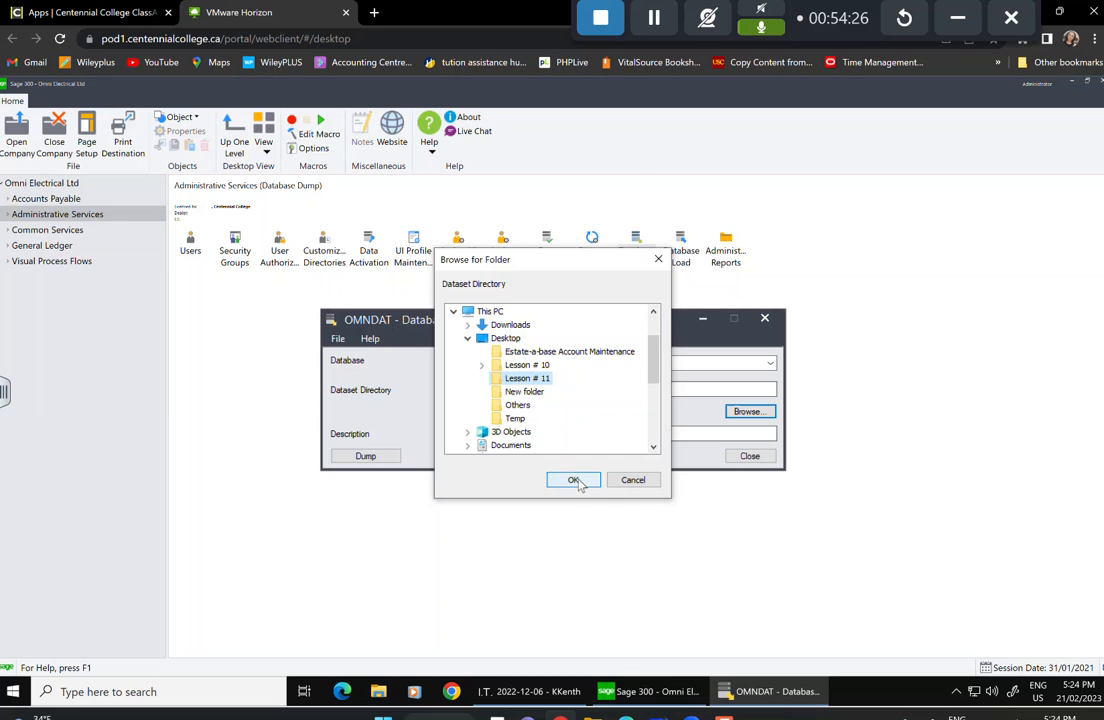
{"action": "left_click", "coordinate": [579, 482]}
{"action": "left_click", "coordinate": [365, 456]}
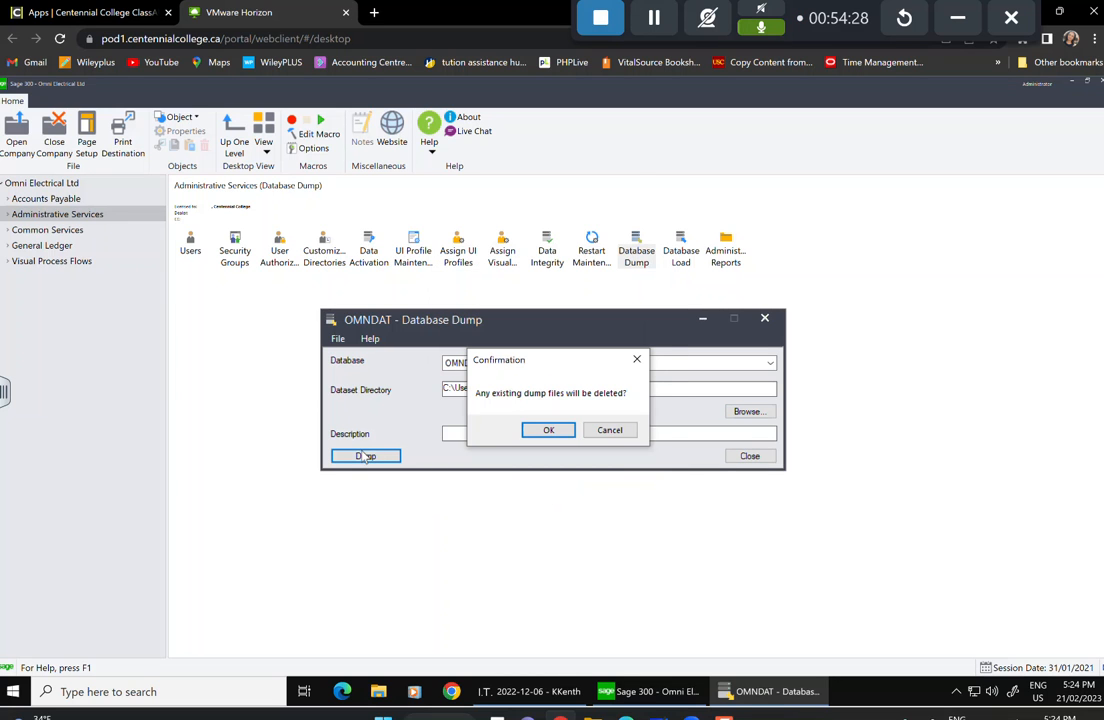
{"action": "left_click", "coordinate": [548, 430]}
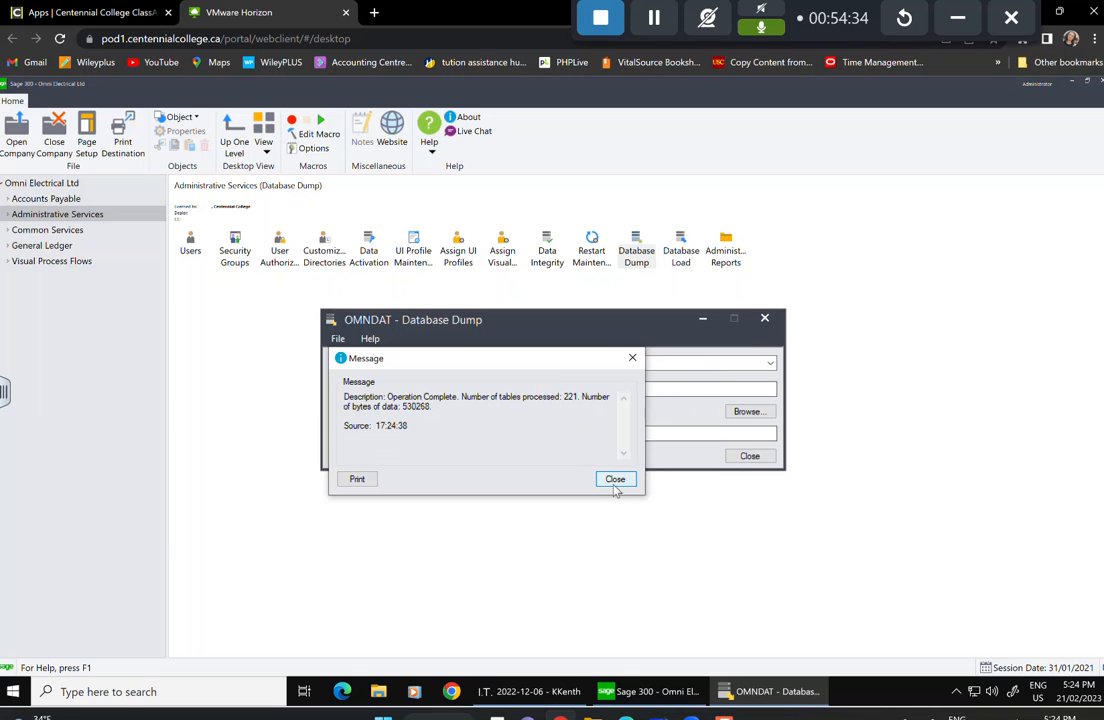
{"action": "left_click", "coordinate": [615, 480]}
Dump the OMNSYS database into Lesson # 11, overwriting existing dump files.
{"action": "left_click", "coordinate": [655, 364]}
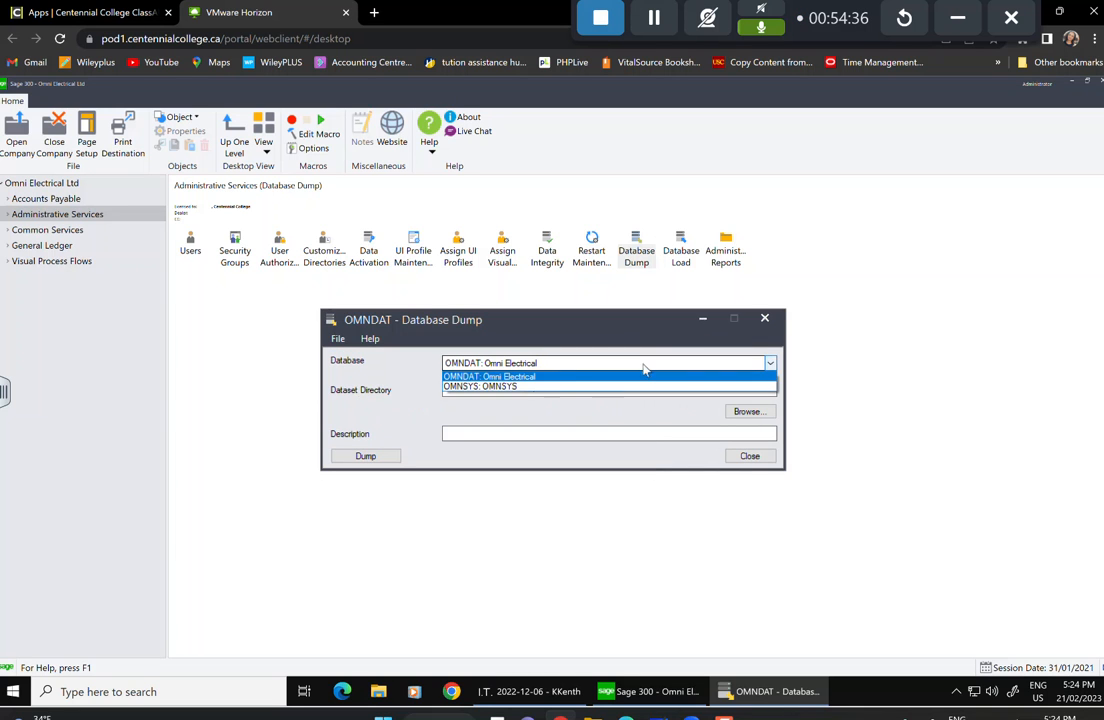
{"action": "left_click", "coordinate": [538, 388]}
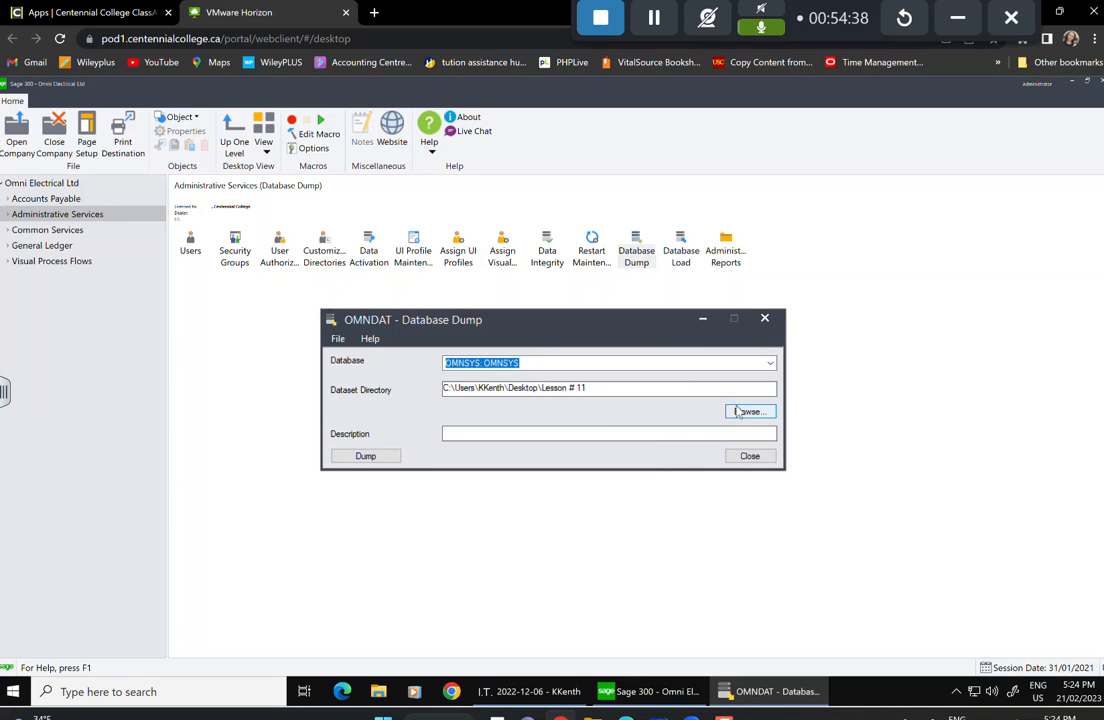
{"action": "left_click", "coordinate": [362, 457]}
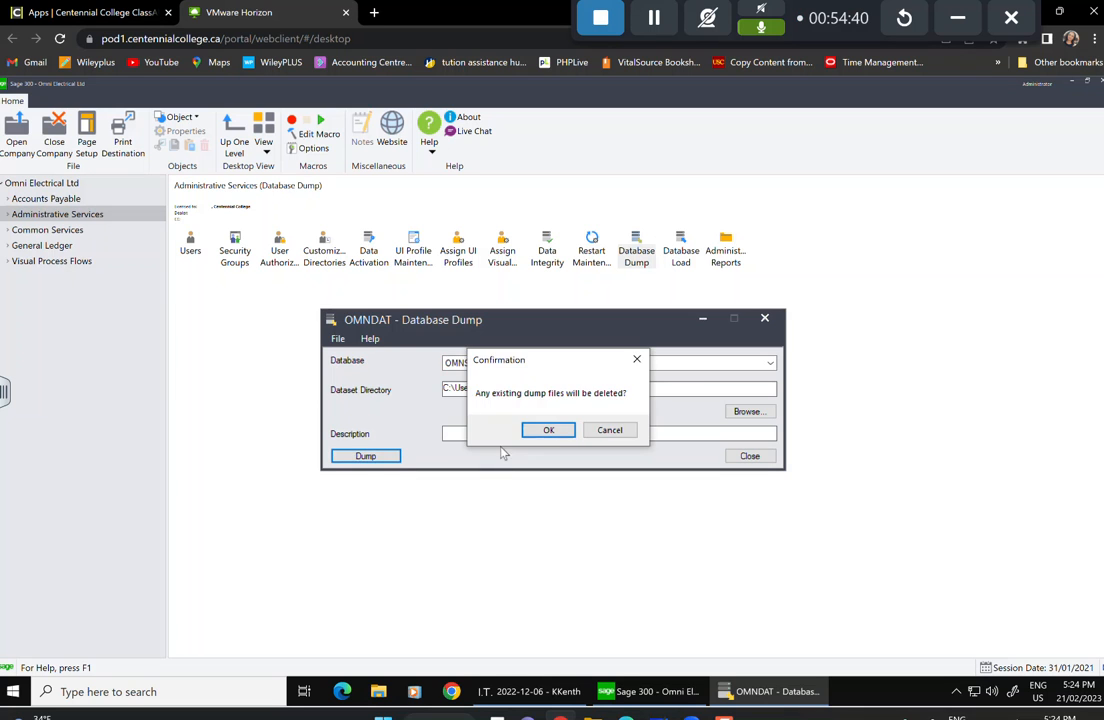
{"action": "left_click", "coordinate": [546, 430]}
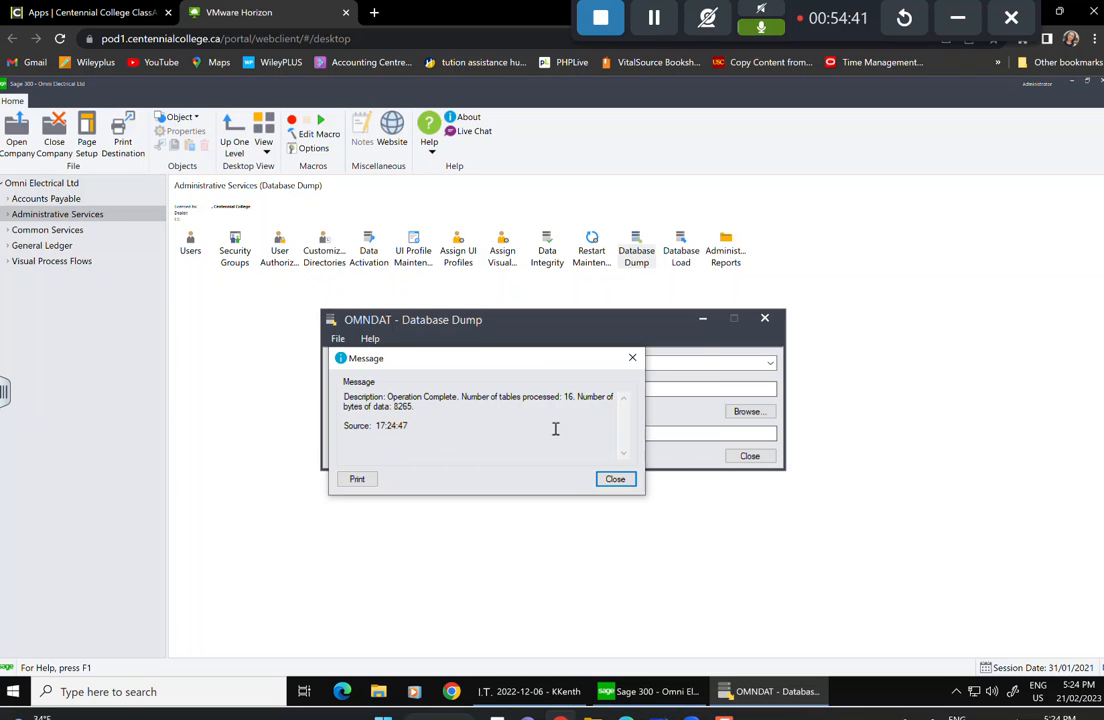
{"action": "left_click", "coordinate": [615, 480]}
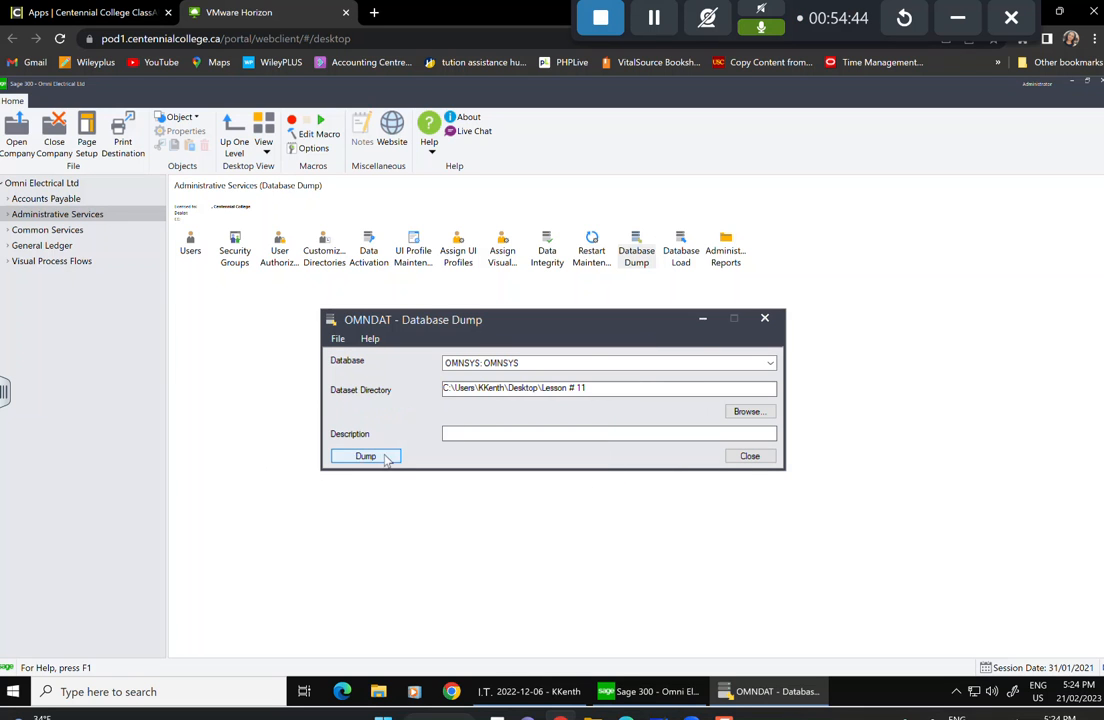
Dump OMNDAT again, then close the Database Dump window and the Omni Electrical company.
{"action": "left_click", "coordinate": [563, 369]}
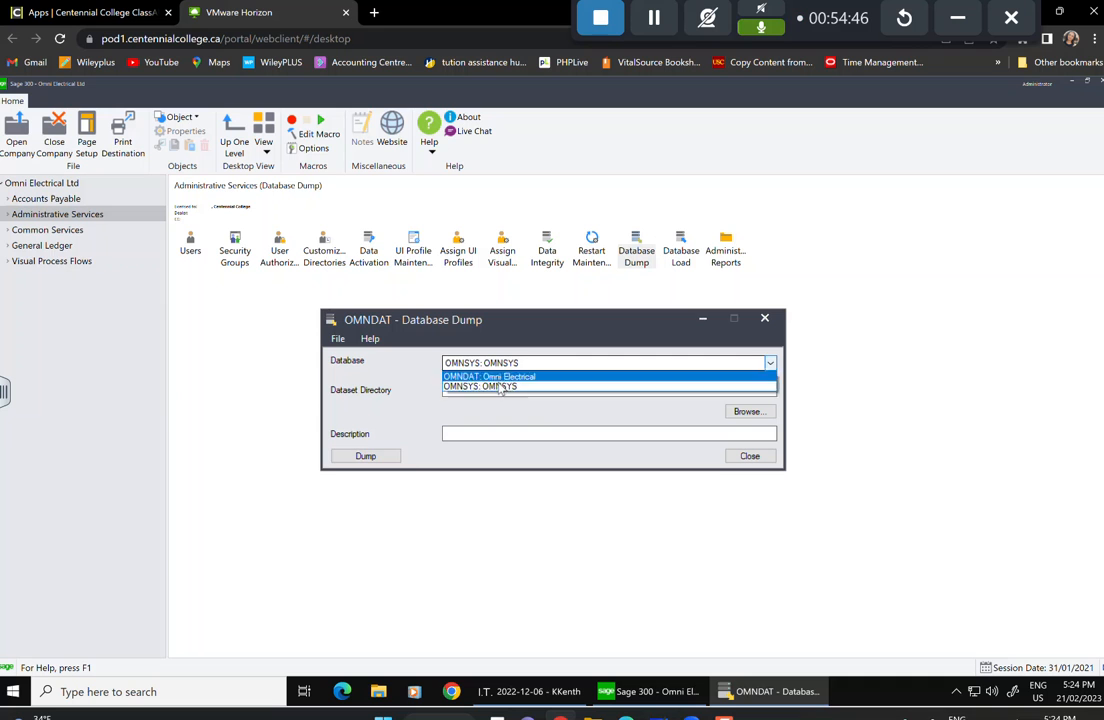
{"action": "left_click", "coordinate": [500, 376]}
{"action": "left_click", "coordinate": [366, 458]}
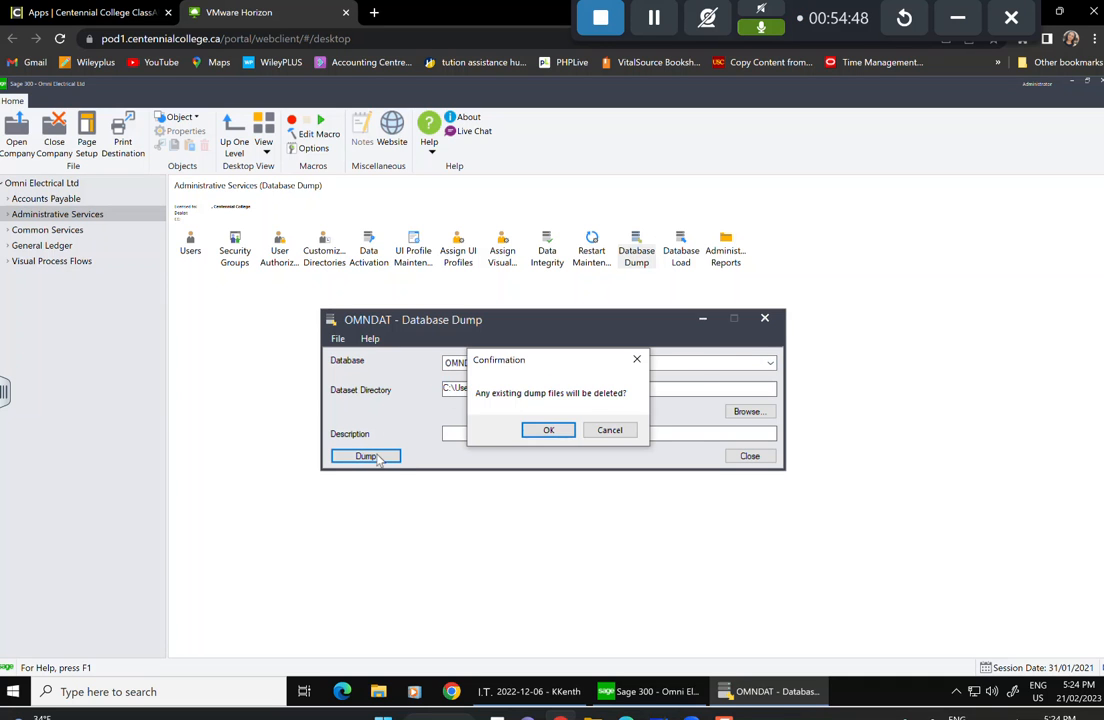
{"action": "left_click", "coordinate": [548, 430]}
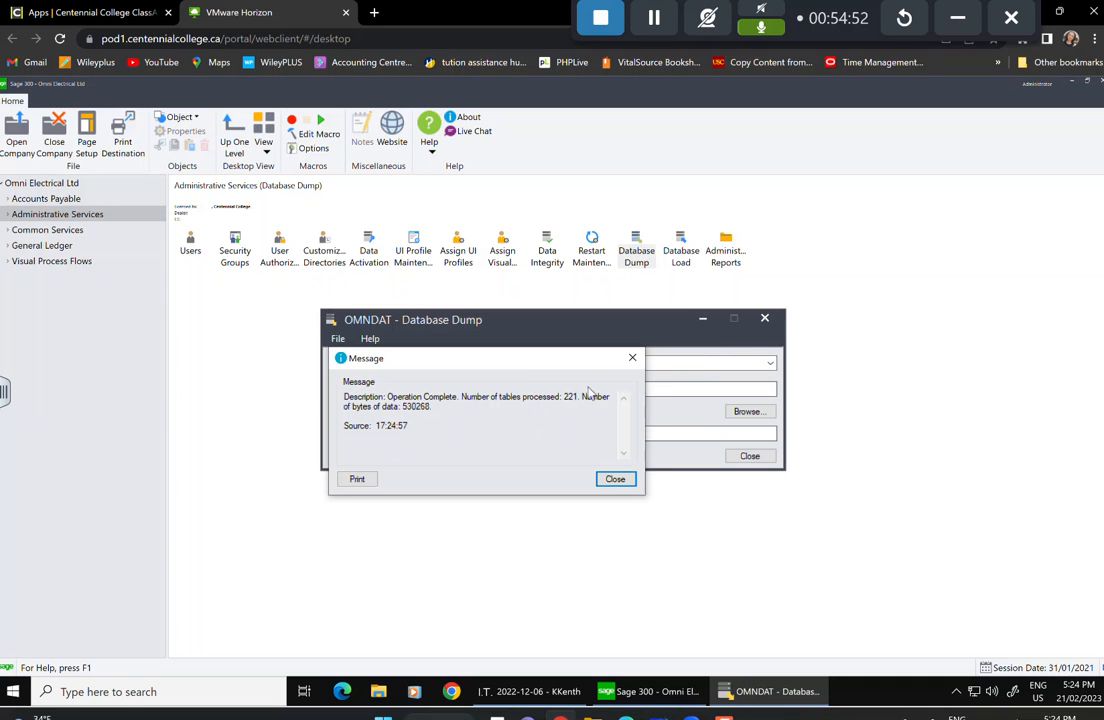
{"action": "left_click", "coordinate": [613, 479]}
{"action": "left_click", "coordinate": [745, 456]}
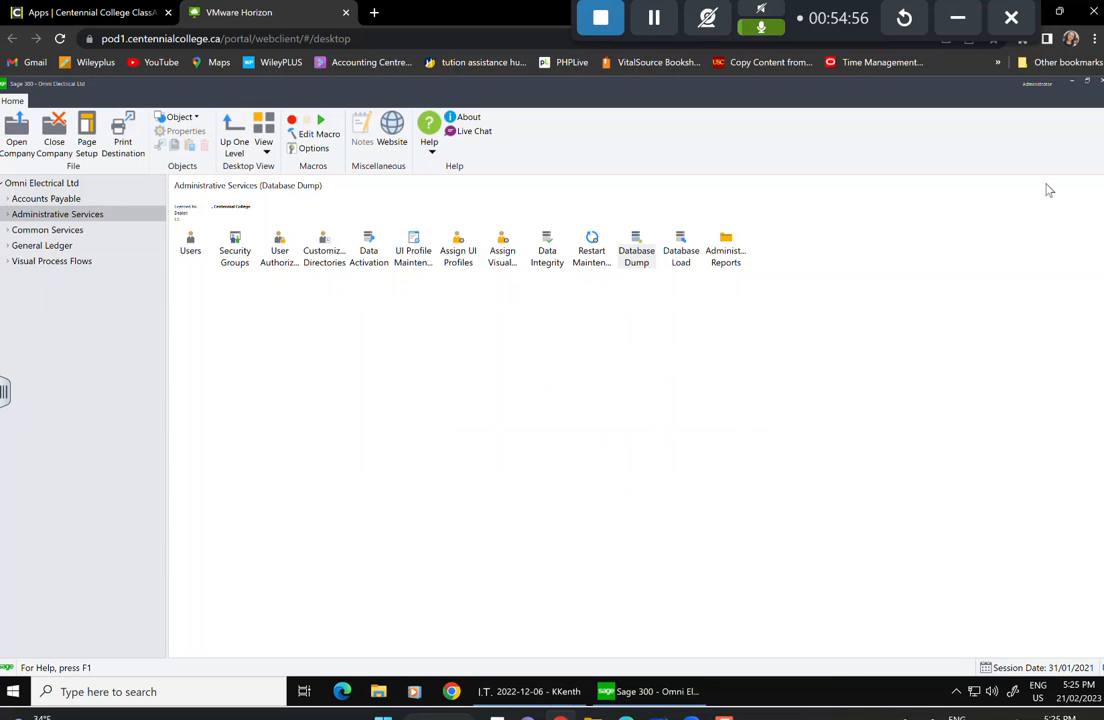
{"action": "left_click", "coordinate": [55, 128]}
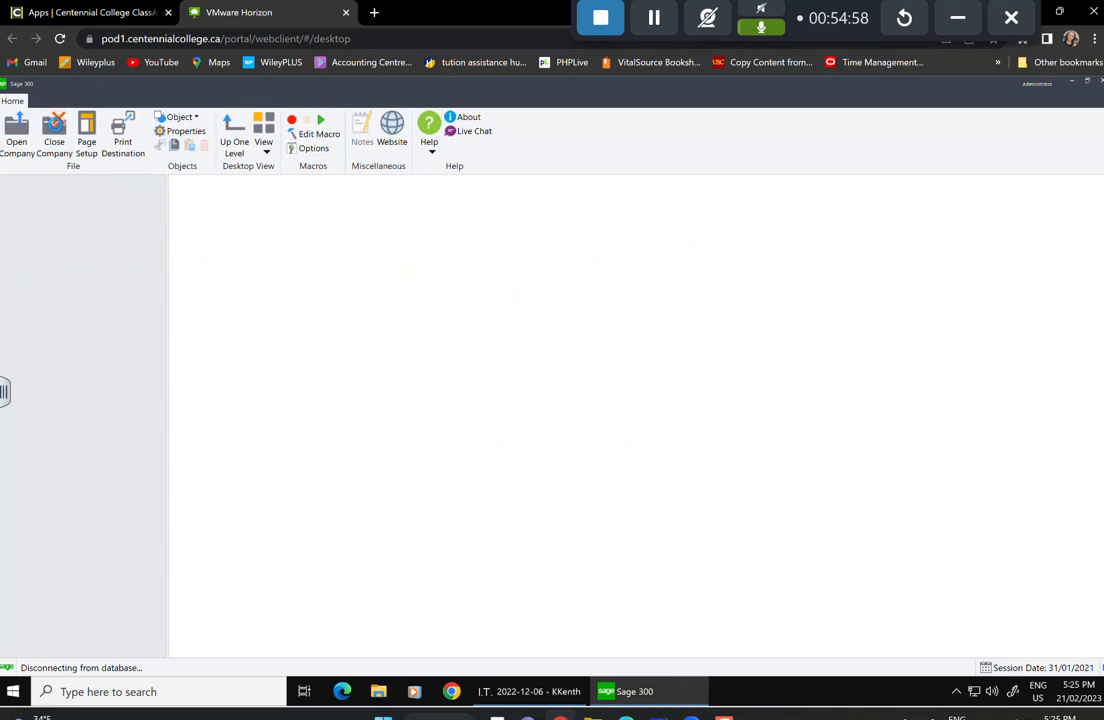